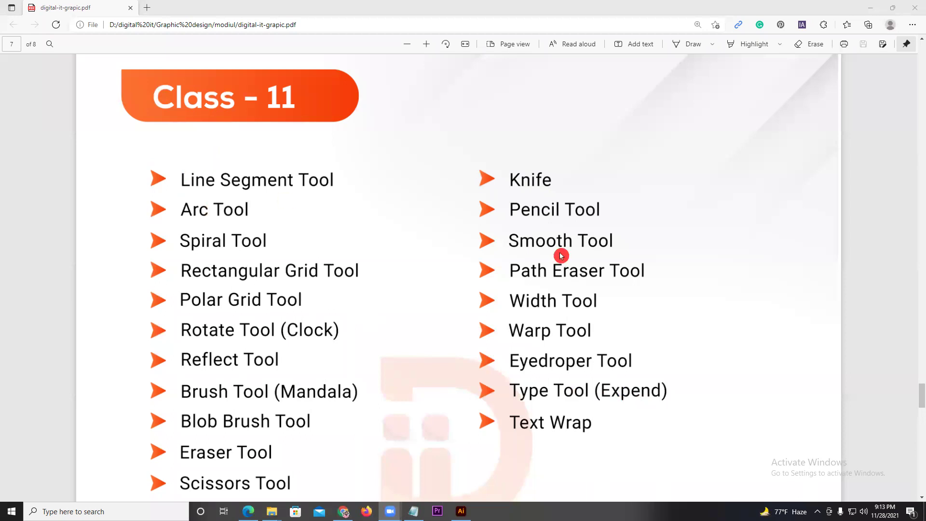
# Scroll through the Class 11 tool list in the course PDF in Edge
pyautogui.scroll(-3, 557, 251)
pyautogui.scroll(3, 550, 247)
pyautogui.scroll(-3, 275, 297)
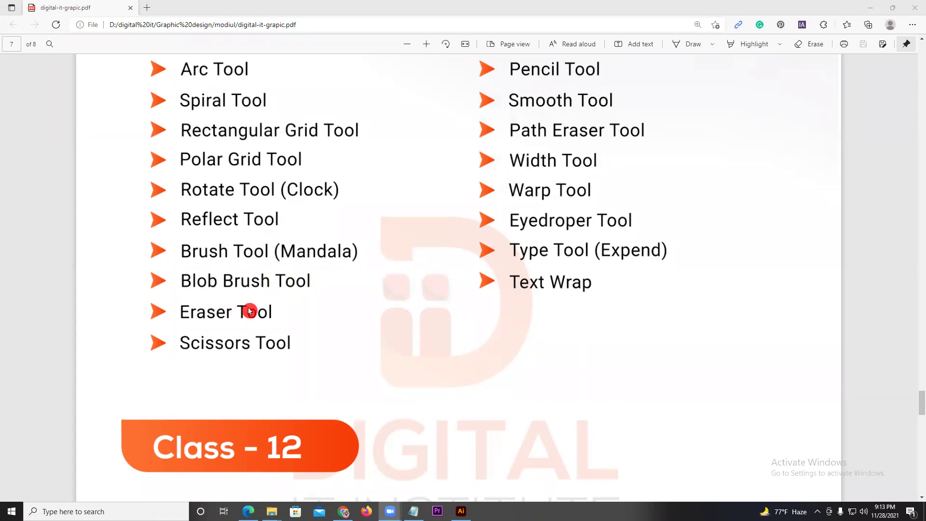
pyautogui.scroll(3, 502, 304)
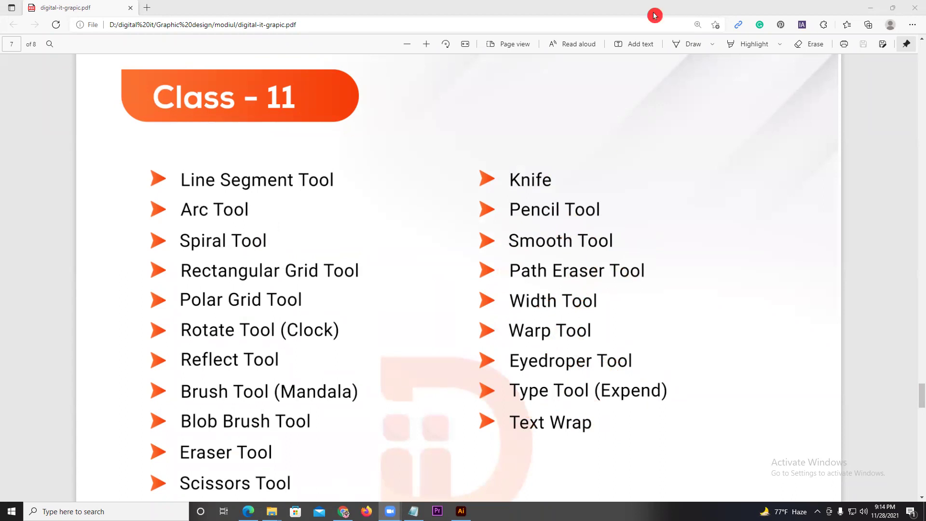
pyautogui.scroll(-2, 420, 352)
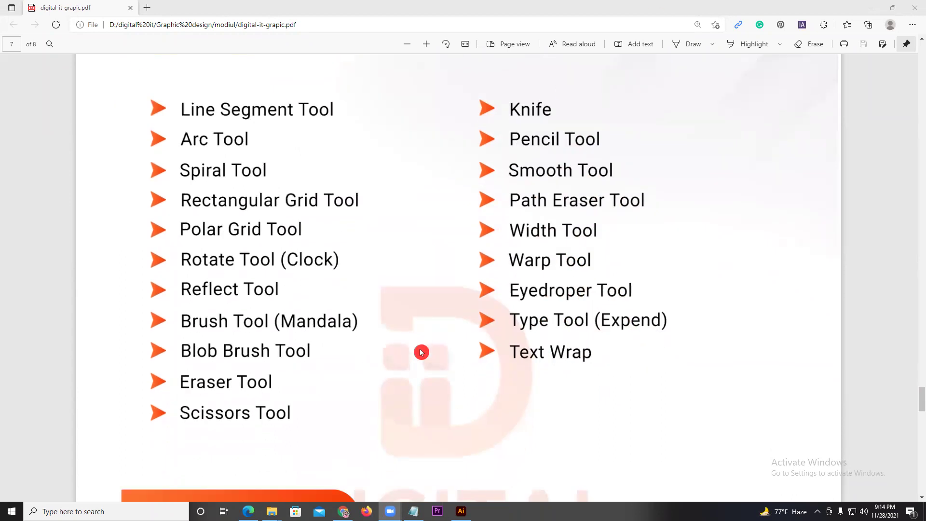
pyautogui.scroll(2, 421, 352)
pyautogui.scroll(-4, 421, 352)
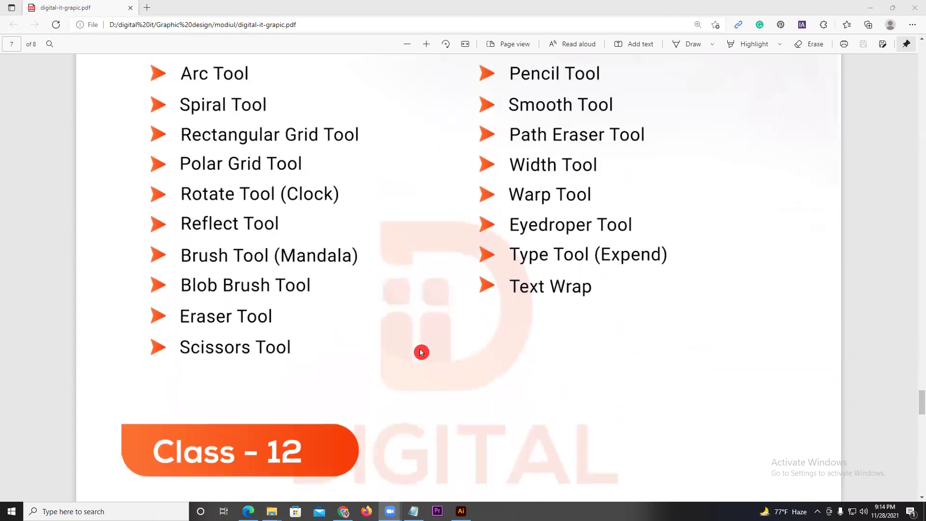
pyautogui.scroll(2, 421, 352)
pyautogui.scroll(2, 421, 352)
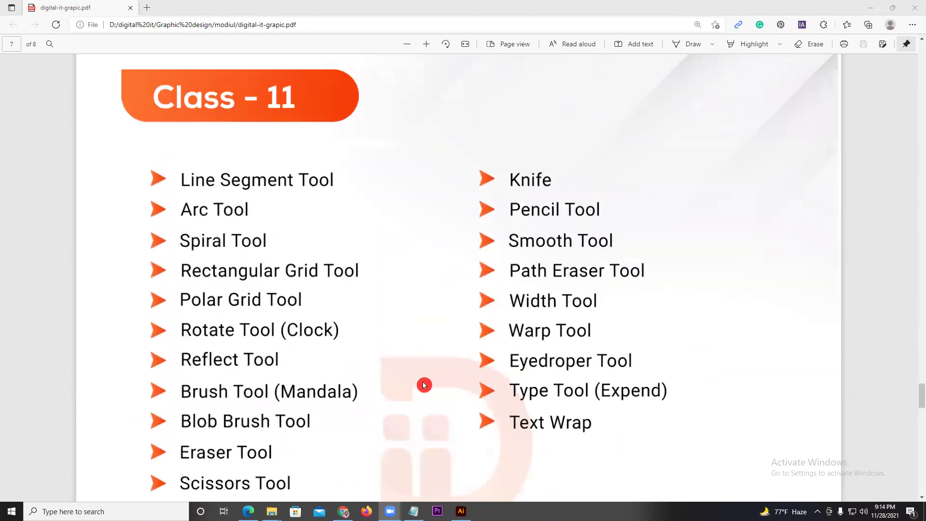
# Bring Illustrator to the front and start a new document
pyautogui.click(461, 512)
pyautogui.click(47, 7)
pyautogui.click(53, 18)
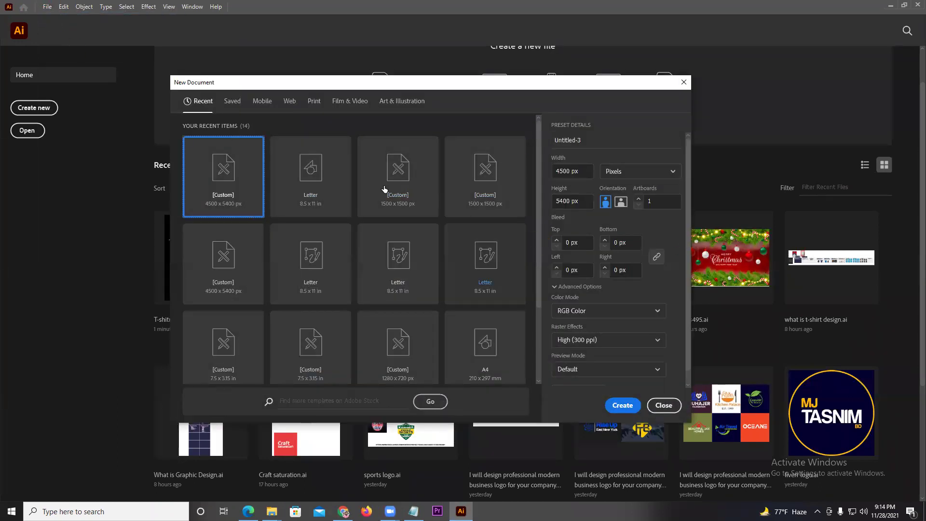
# Create a landscape Letter-size document with zero bleed
pyautogui.click(324, 182)
pyautogui.click(621, 203)
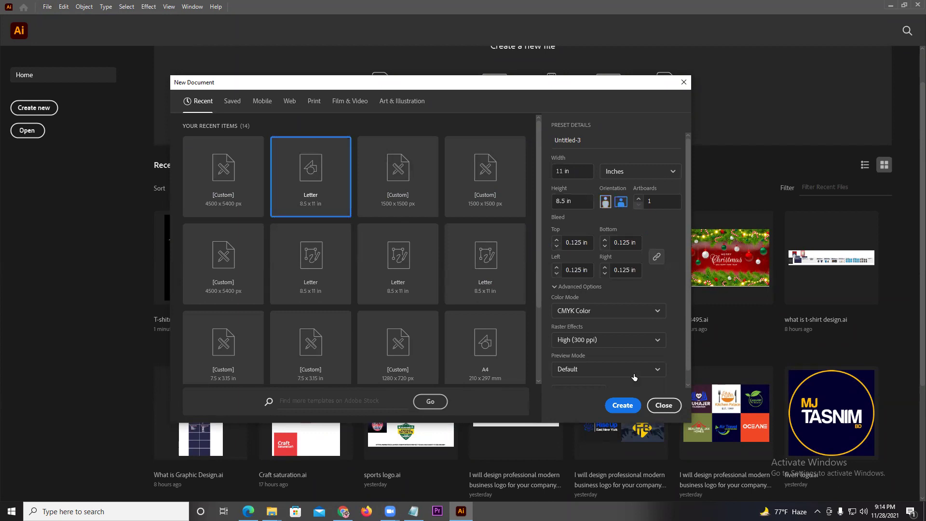
pyautogui.click(556, 273)
pyautogui.click(619, 406)
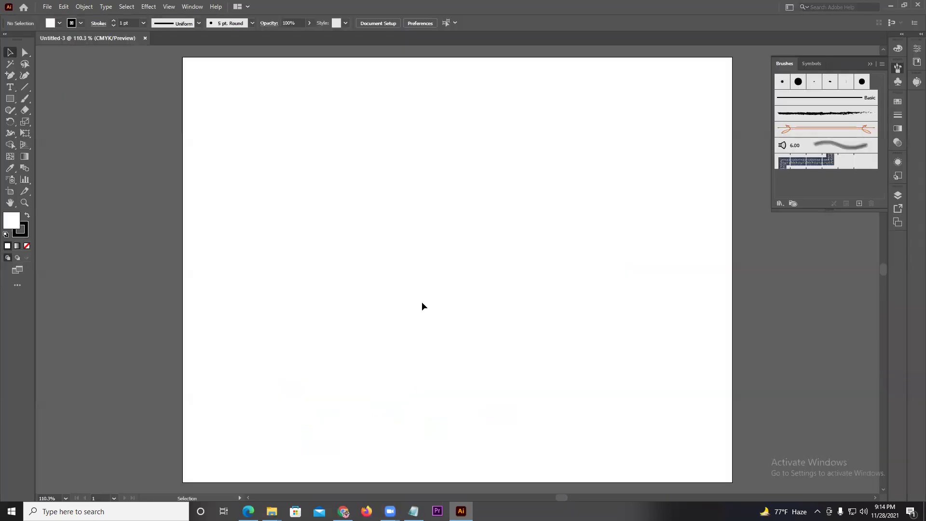
# View the artboard at 100%, close the Brushes panel, and show the Line Segment tool family
pyautogui.hotkey('ctrl', '1')
pyautogui.moveTo(398, 308)
pyautogui.mouseDown()
pyautogui.moveTo(405, 323)
pyautogui.moveTo(415, 287)
pyautogui.mouseUp()
pyautogui.click(867, 70)
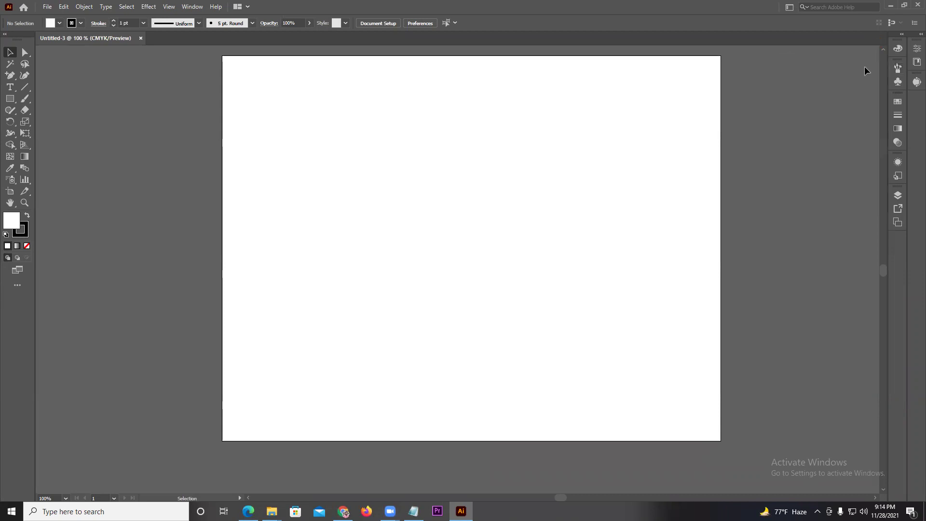
pyautogui.click(248, 512)
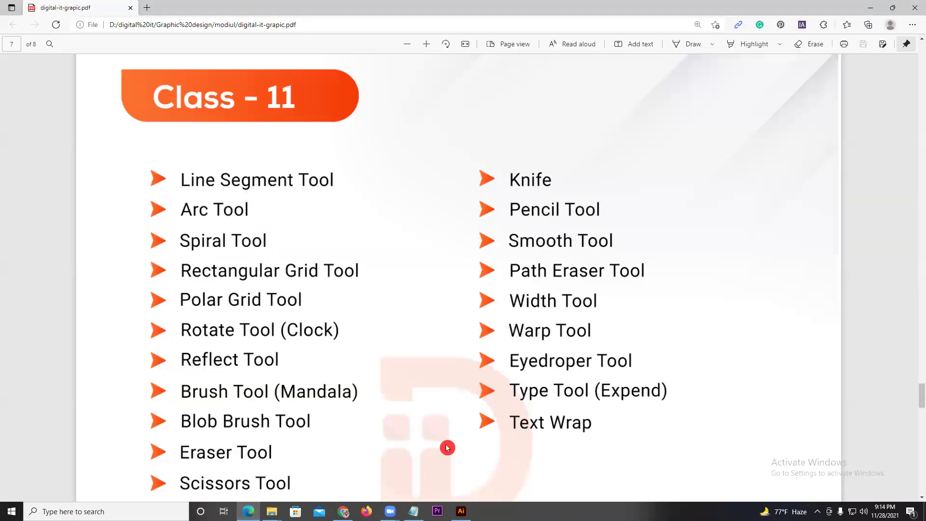
pyautogui.click(460, 511)
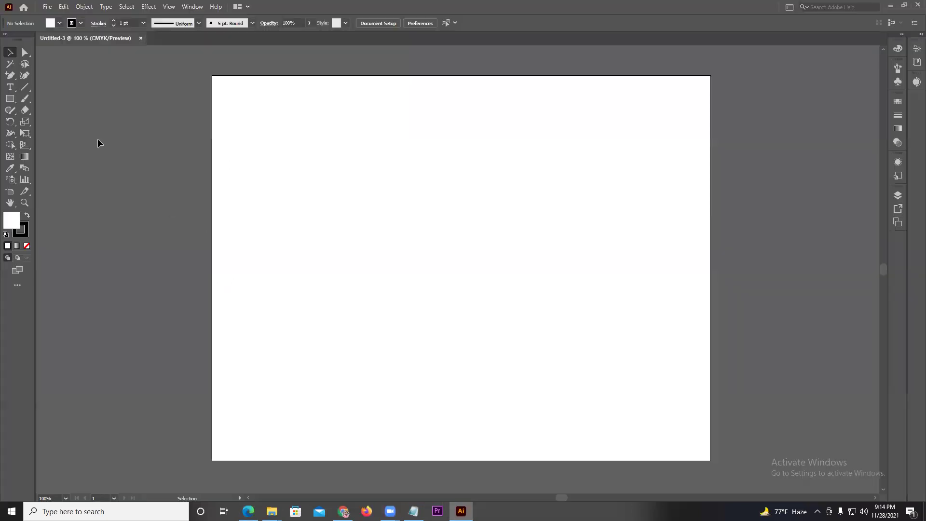
pyautogui.click(28, 89)
pyautogui.rightClick(28, 90)
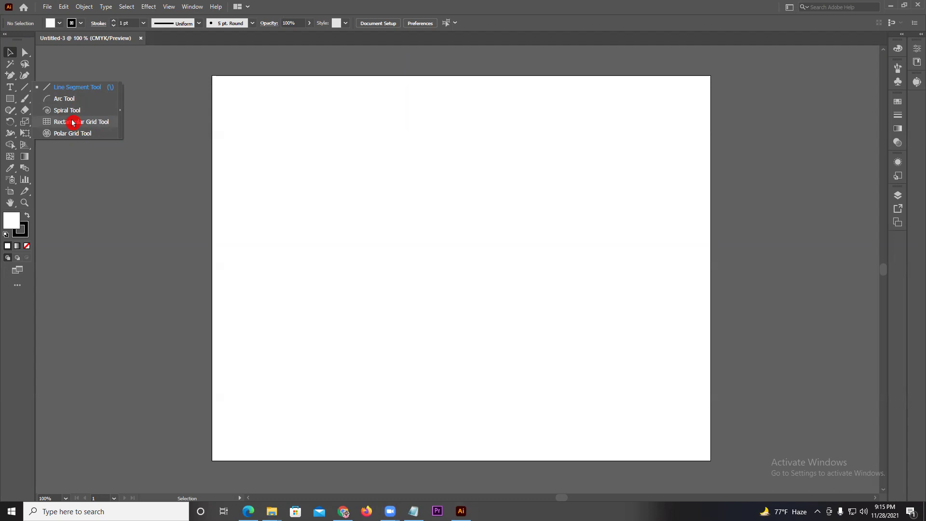
pyautogui.click(58, 89)
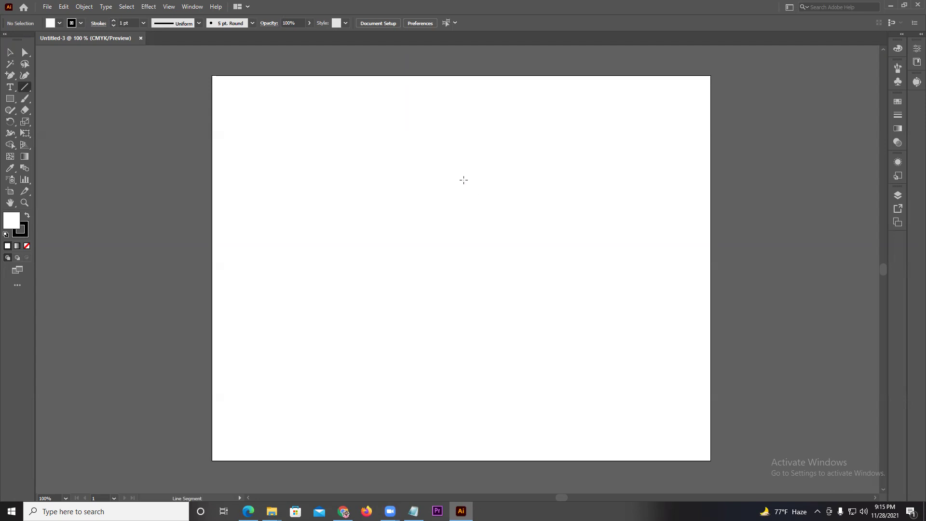
pyautogui.moveTo(462, 181); pyautogui.dragTo(461, 269)
pyautogui.moveTo(456, 115); pyautogui.dragTo(452, 381)
pyautogui.click(7, 206)
pyautogui.click(28, 225)
pyautogui.doubleClick(15, 224)
pyautogui.click(415, 215)
pyautogui.click(458, 192)
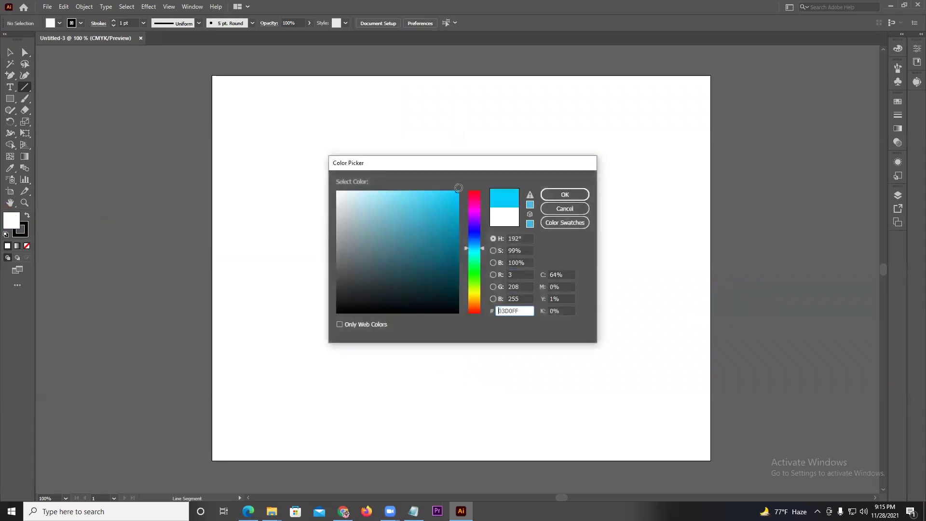
pyautogui.click(548, 193)
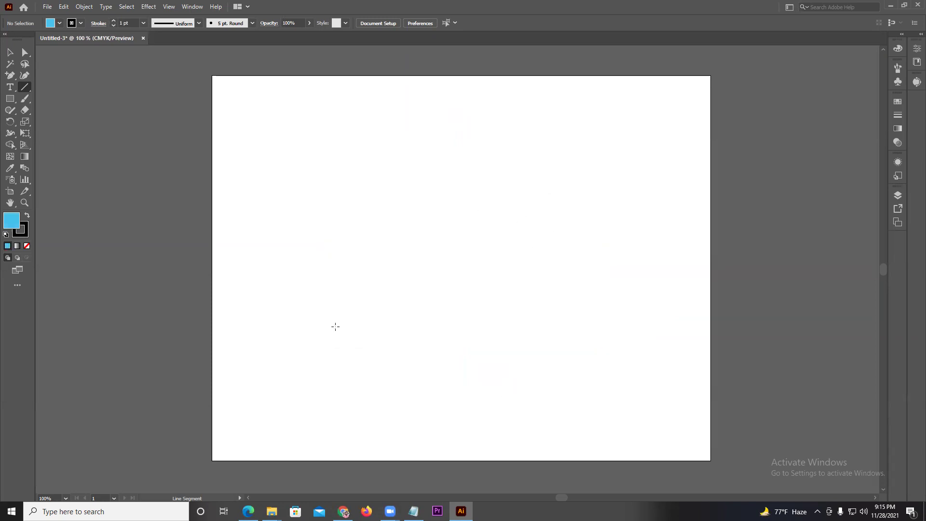
pyautogui.click(412, 505)
pyautogui.click(14, 223)
pyautogui.click(14, 224)
pyautogui.moveTo(439, 89); pyautogui.dragTo(458, 341)
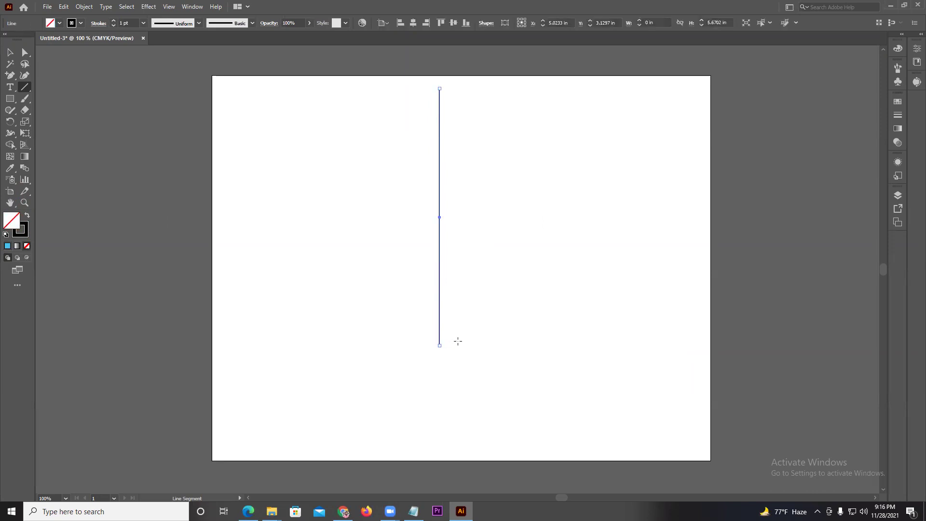
pyautogui.click(10, 51)
pyautogui.click(390, 179)
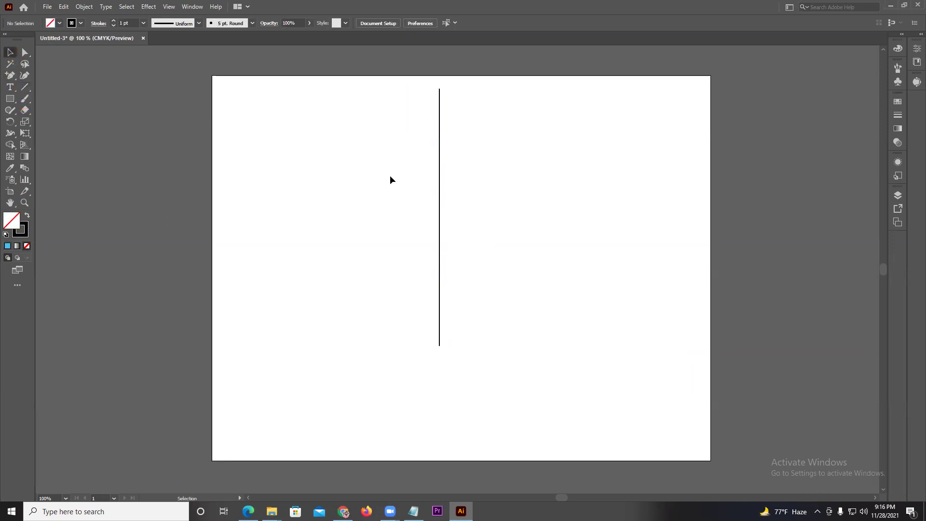
pyautogui.moveTo(371, 161); pyautogui.dragTo(531, 239)
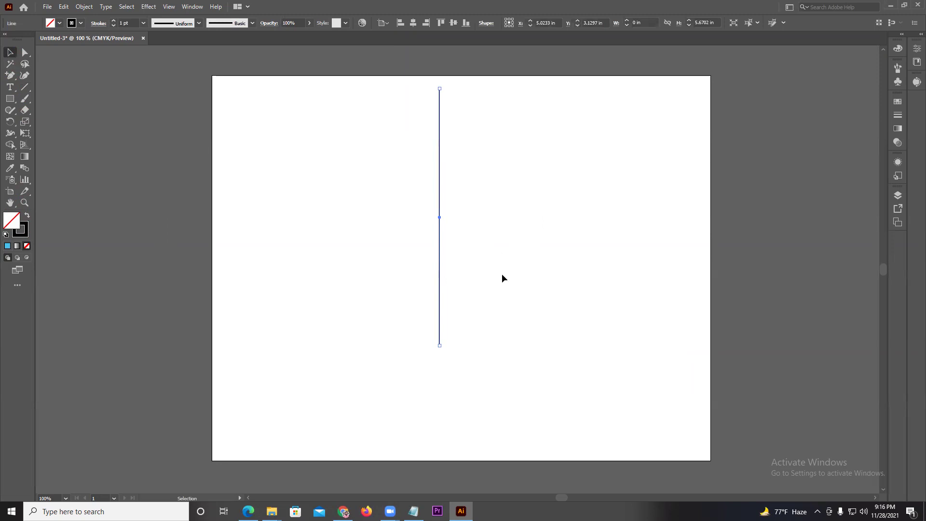
pyautogui.click(115, 21)
pyautogui.click(115, 22)
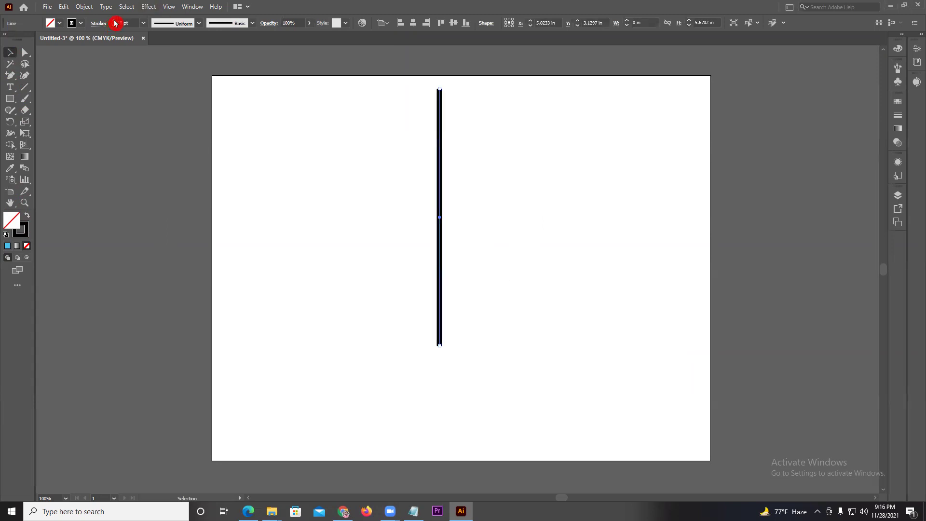
pyautogui.click(166, 23)
pyautogui.click(164, 54)
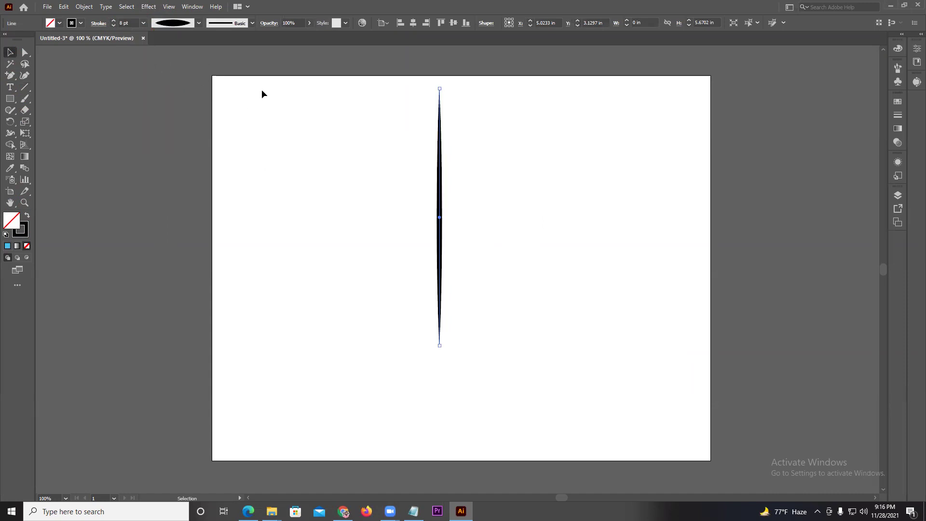
pyautogui.click(250, 25)
pyautogui.click(208, 89)
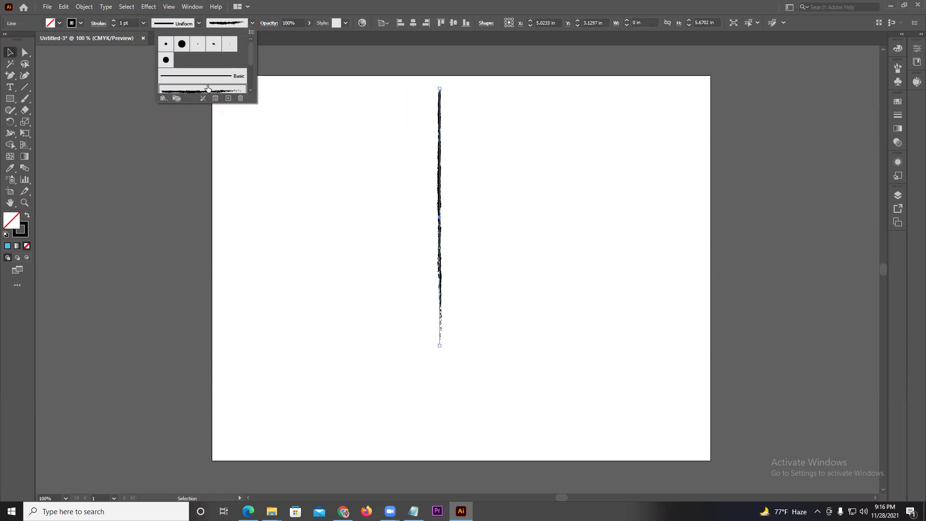
pyautogui.moveTo(367, 152); pyautogui.dragTo(486, 181)
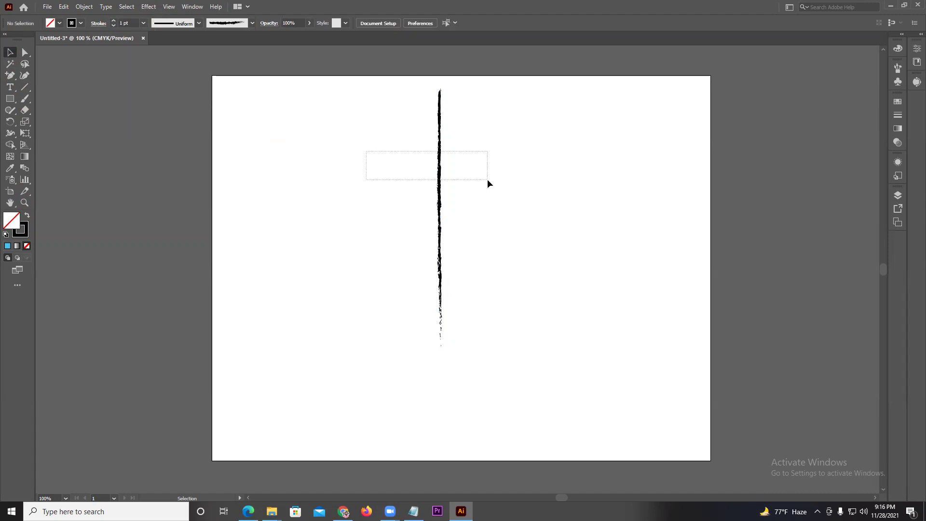
pyautogui.press('Delete')
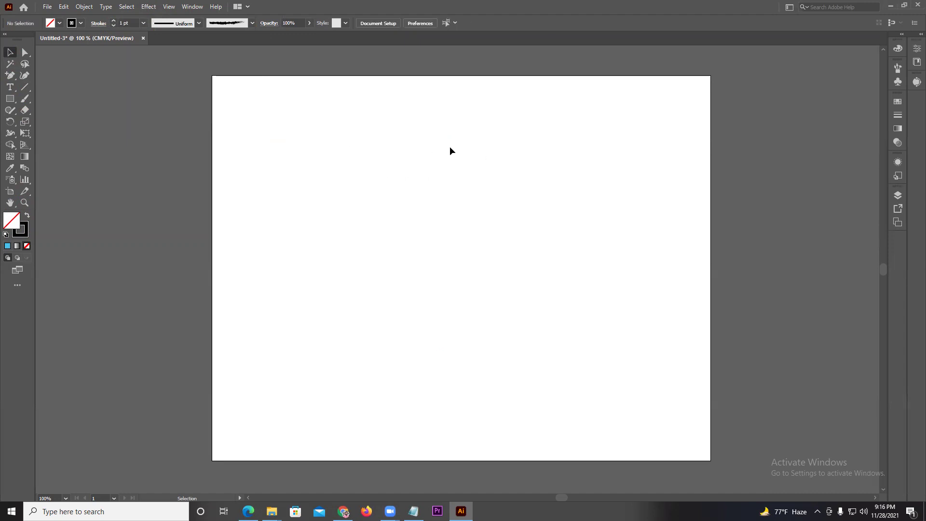
# Draw an 11 in horizontal line at a 360° angle via Line Segment options
pyautogui.click(25, 87)
pyautogui.click(227, 29)
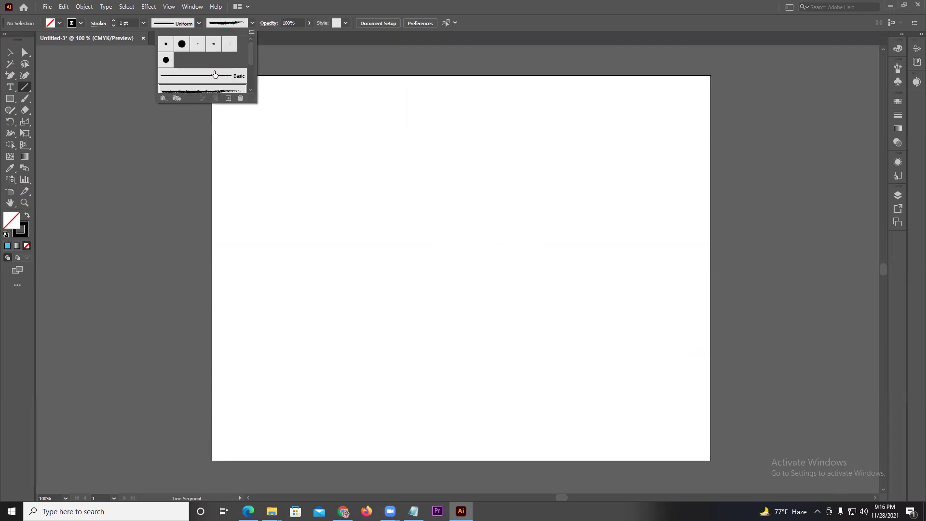
pyautogui.click(426, 166)
pyautogui.click(442, 199)
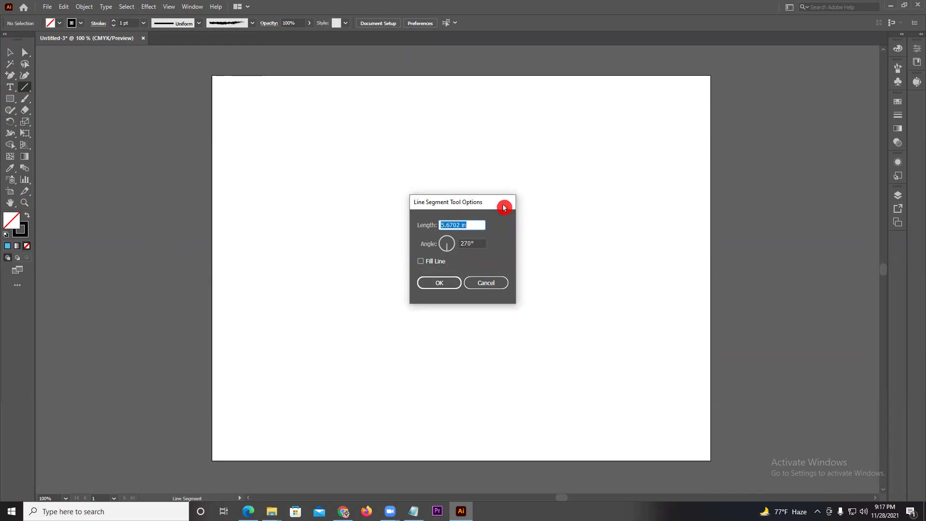
pyautogui.moveTo(507, 204); pyautogui.dragTo(634, 221)
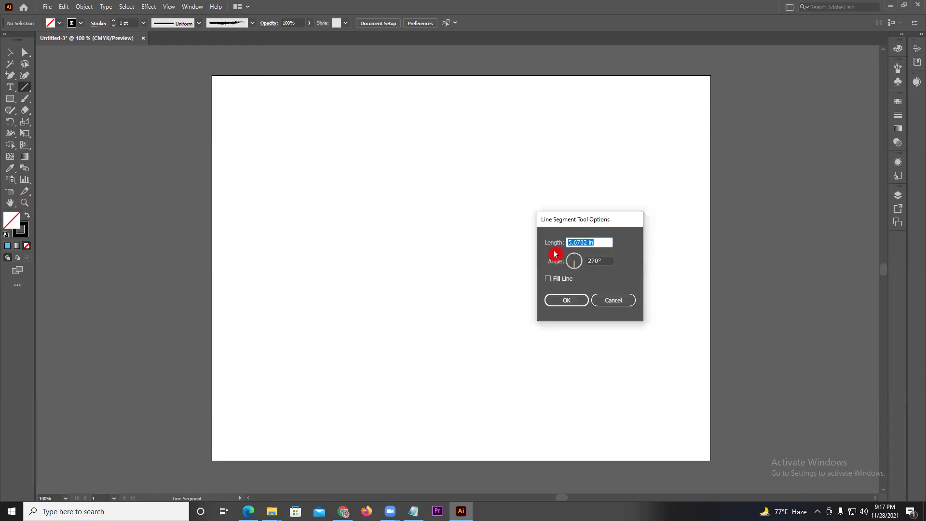
pyautogui.moveTo(581, 230); pyautogui.dragTo(578, 243)
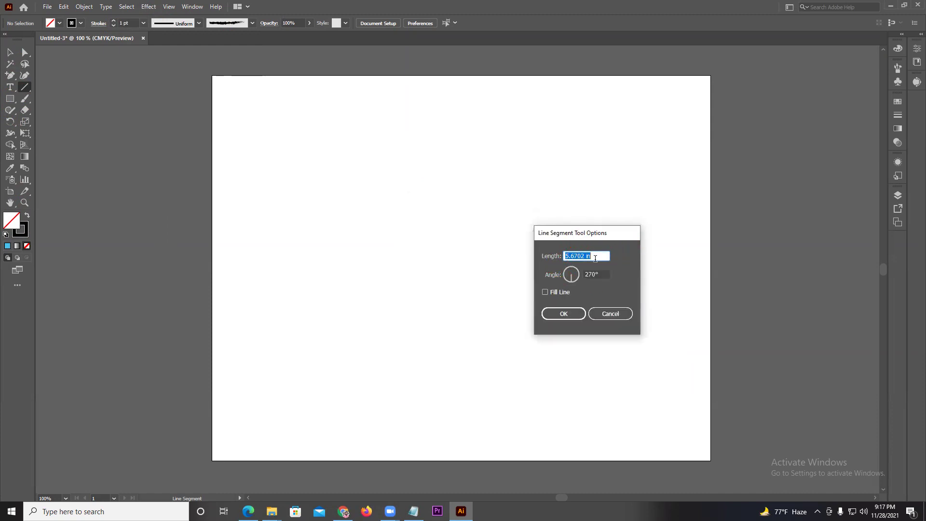
pyautogui.write('11')
pyautogui.click(608, 274)
pyautogui.write('90')
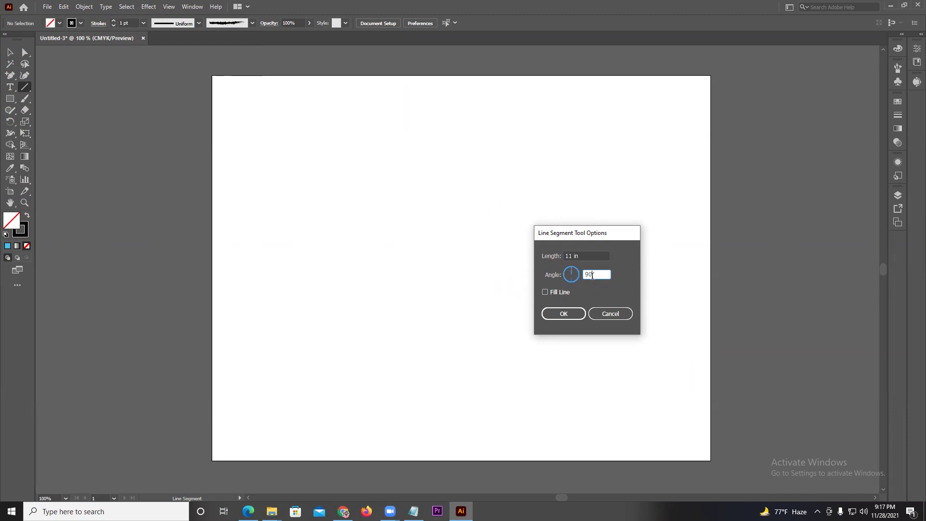
pyautogui.click(564, 283)
pyautogui.write('360')
pyautogui.click(569, 314)
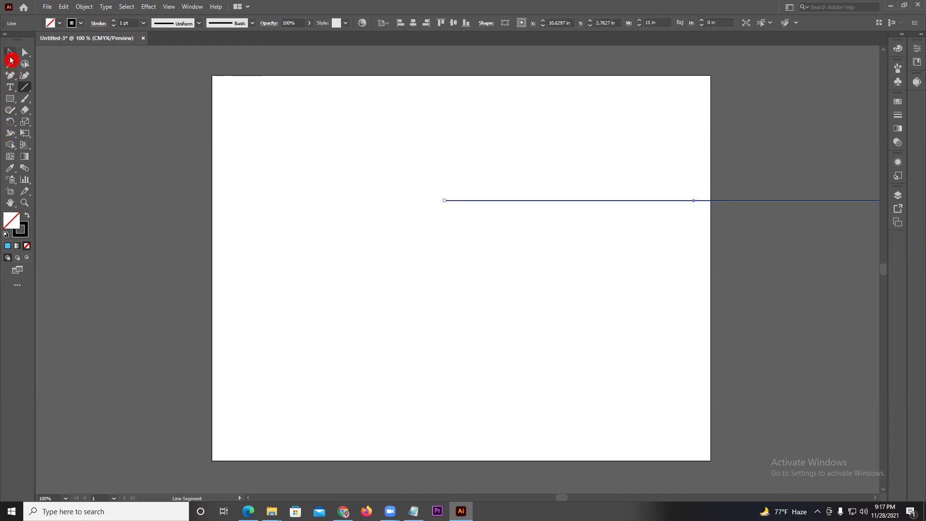
# Move the horizontal line across the artboard, then select and delete it
pyautogui.click(10, 61)
pyautogui.moveTo(526, 201)
pyautogui.mouseDown()
pyautogui.moveTo(390, 244)
pyautogui.moveTo(299, 245)
pyautogui.mouseUp()
pyautogui.click(725, 222)
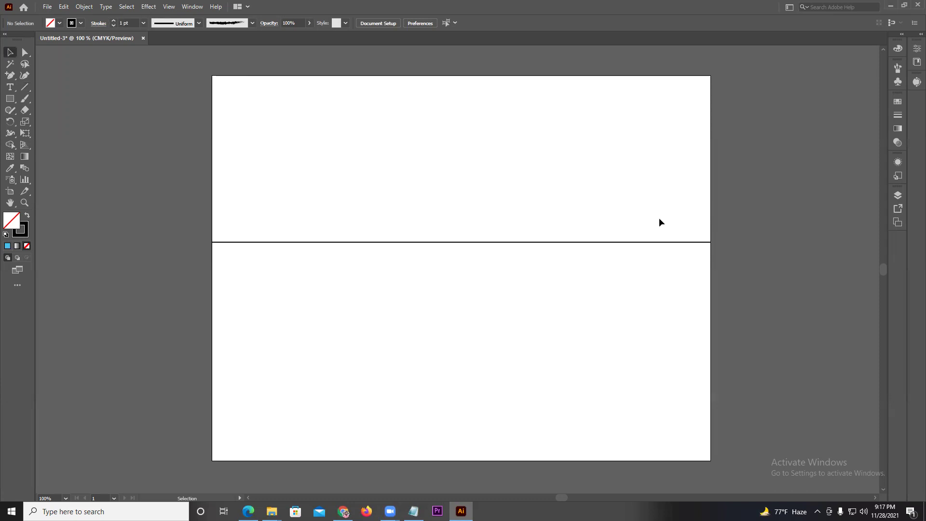
pyautogui.moveTo(543, 206); pyautogui.dragTo(570, 258)
pyautogui.press('Delete')
pyautogui.click(16, 100)
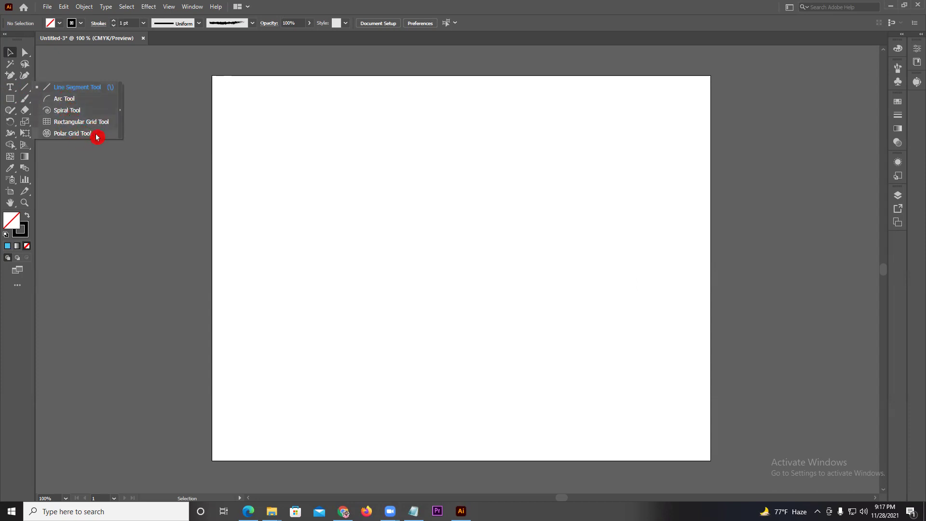
# Drag out a freehand arc in the upper left with the Arc tool
pyautogui.click(79, 101)
pyautogui.moveTo(299, 105)
pyautogui.mouseDown()
pyautogui.moveTo(457, 255)
pyautogui.moveTo(475, 239)
pyautogui.mouseUp()
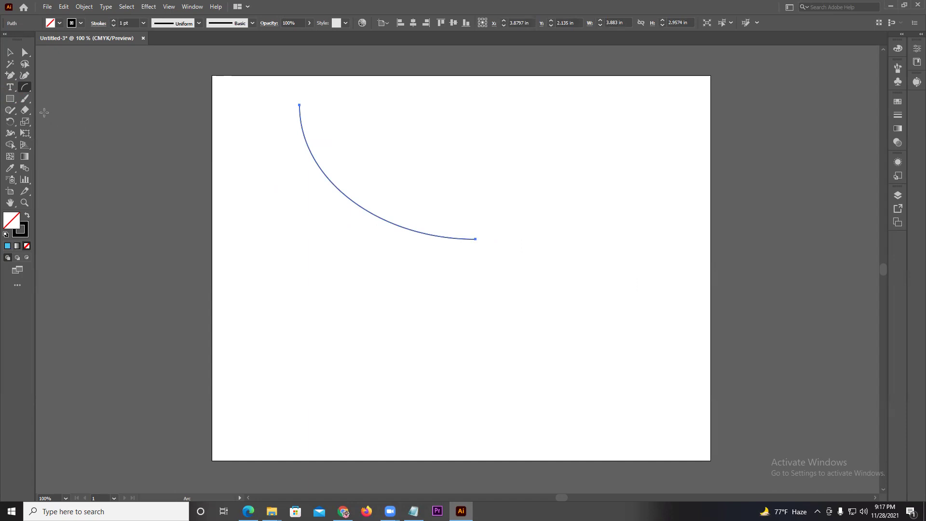
pyautogui.click(9, 59)
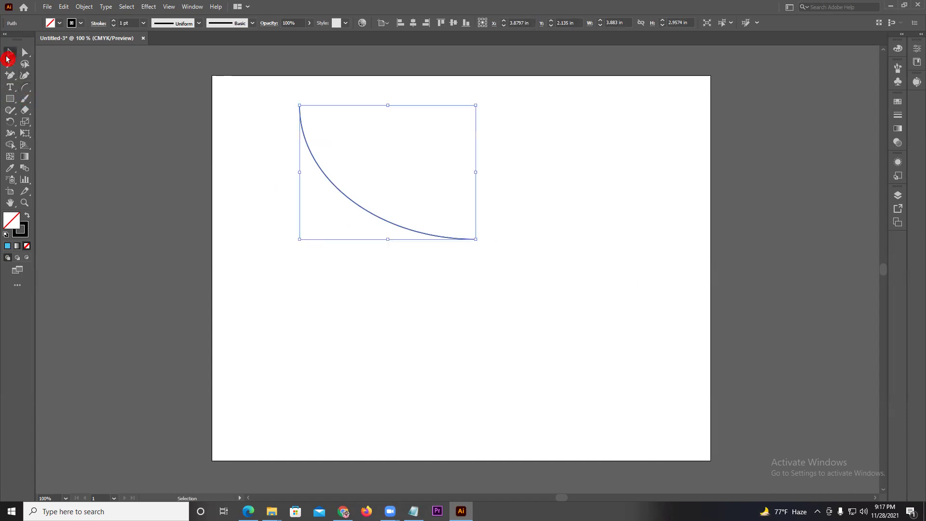
pyautogui.moveTo(225, 154); pyautogui.dragTo(380, 184)
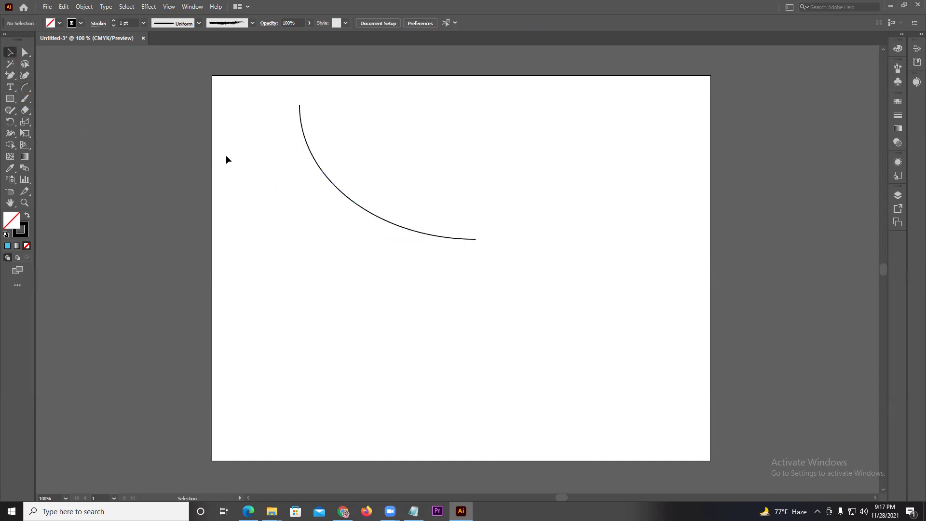
pyautogui.click(123, 117)
# Create a fully convex arc with slope set to 100
pyautogui.click(28, 87)
pyautogui.click(317, 191)
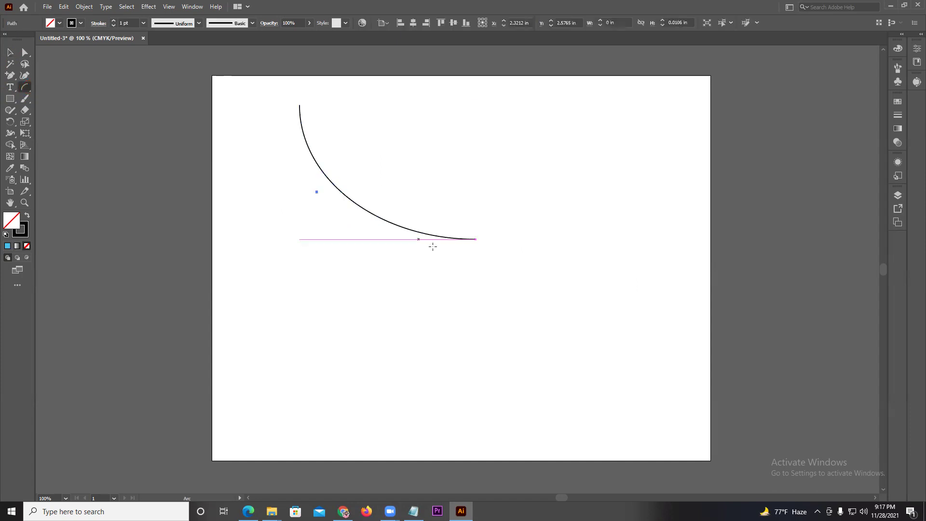
pyautogui.click(387, 173)
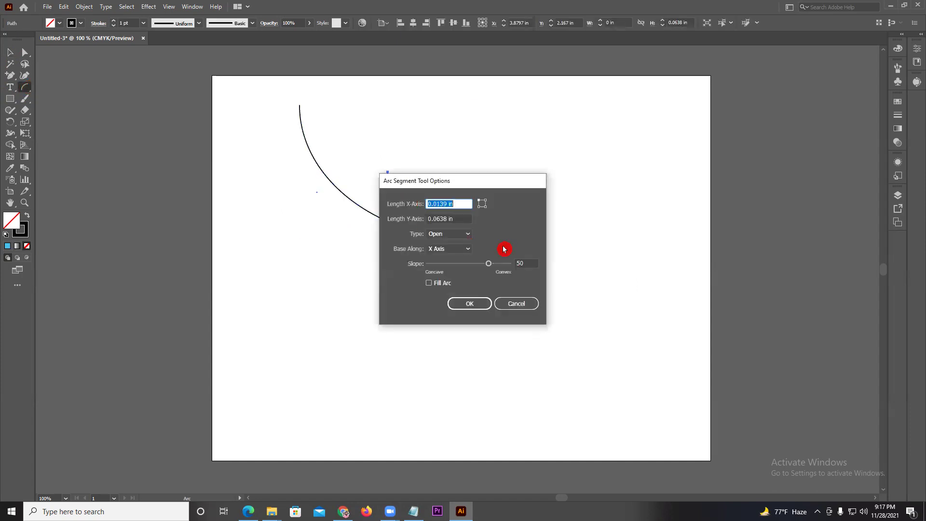
pyautogui.moveTo(426, 180); pyautogui.dragTo(376, 181)
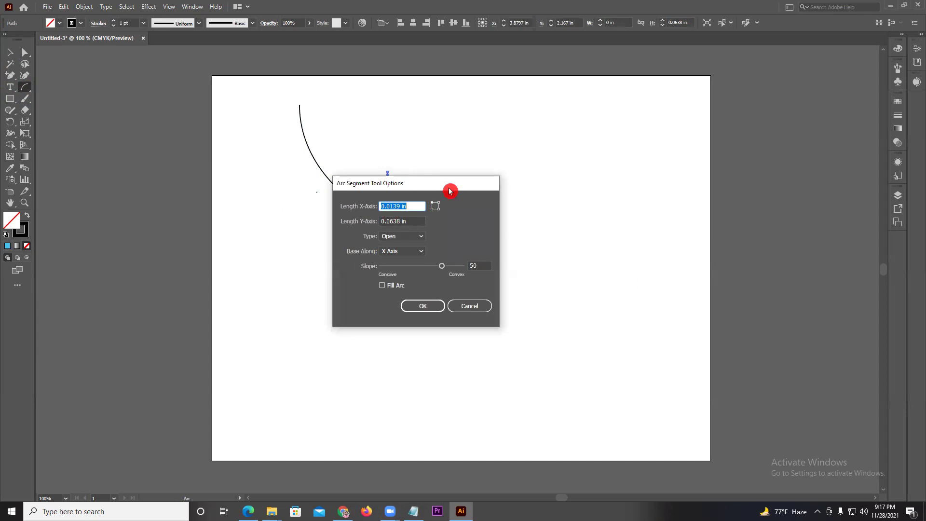
pyautogui.moveTo(446, 185); pyautogui.dragTo(511, 185)
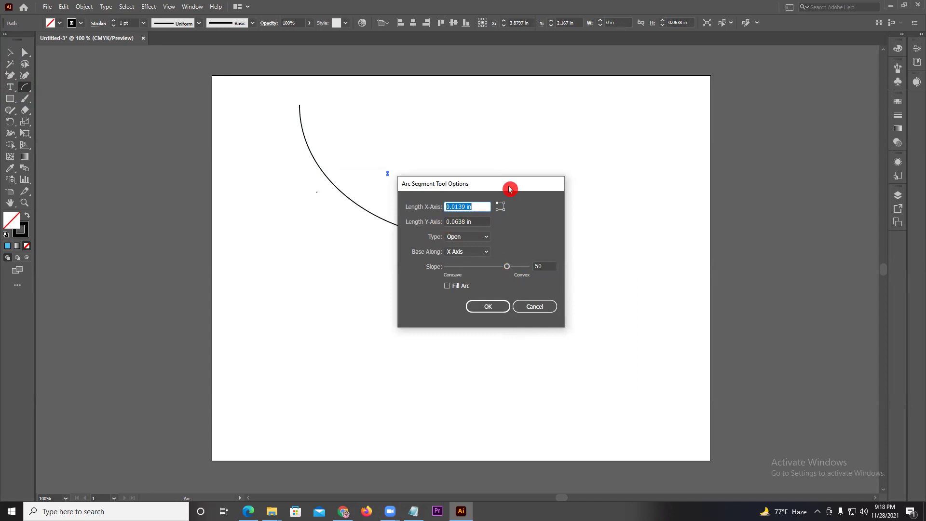
pyautogui.moveTo(510, 189); pyautogui.dragTo(624, 189)
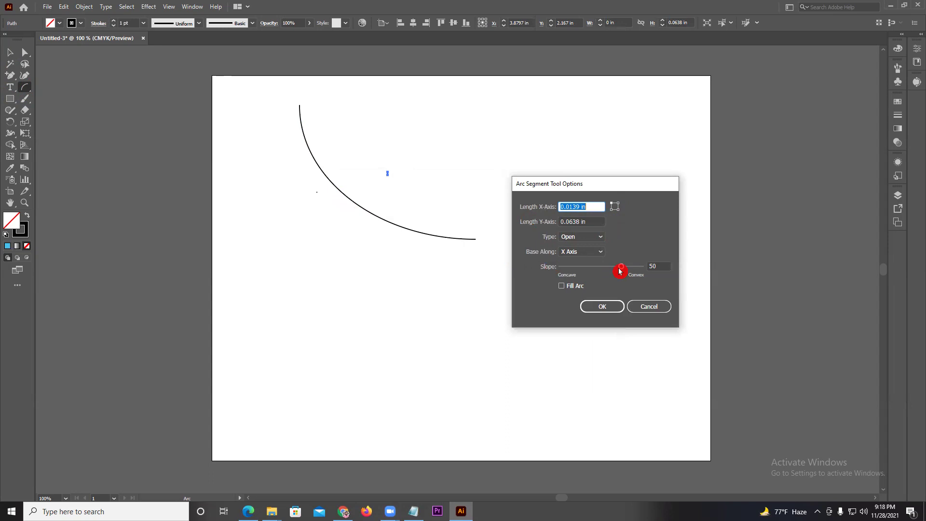
pyautogui.click(662, 268)
pyautogui.click(609, 307)
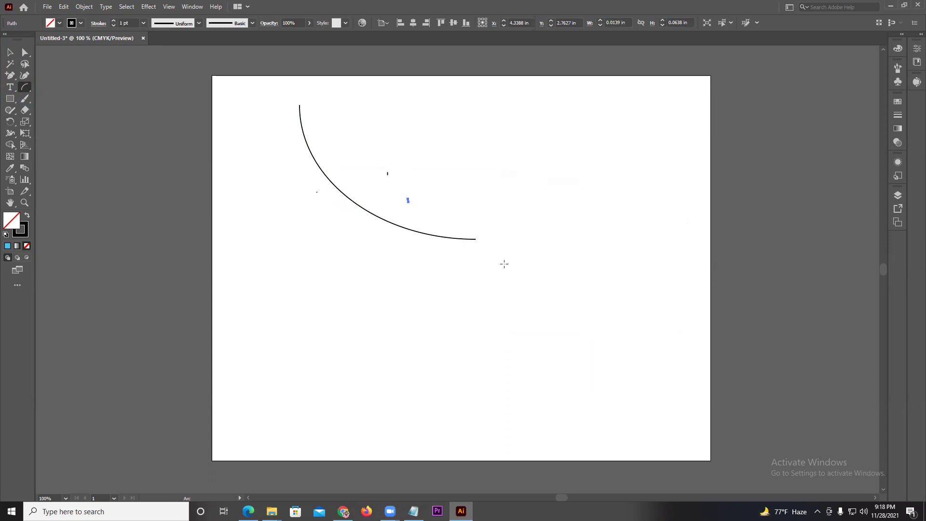
# Create a 5 in by 5 in arc from the Arc options
pyautogui.click(478, 142)
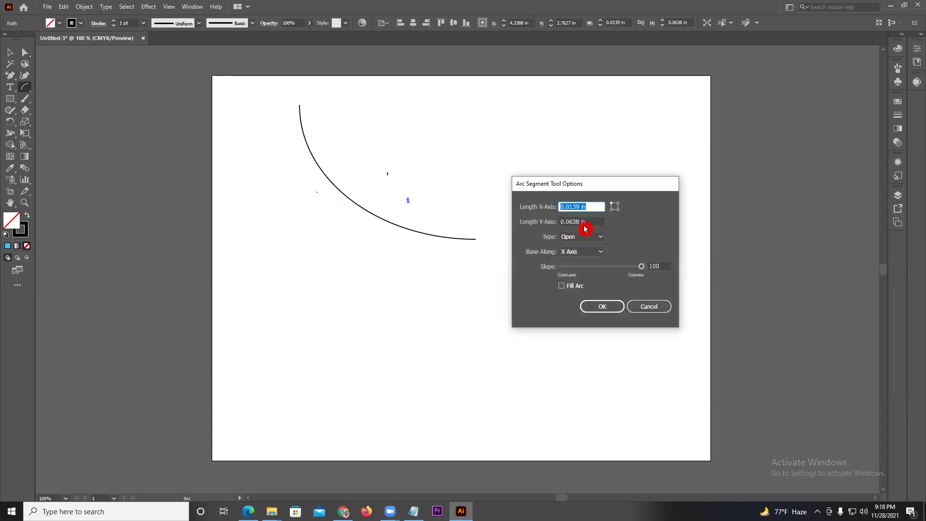
pyautogui.click(580, 222)
pyautogui.doubleClick(580, 222)
pyautogui.write('5')
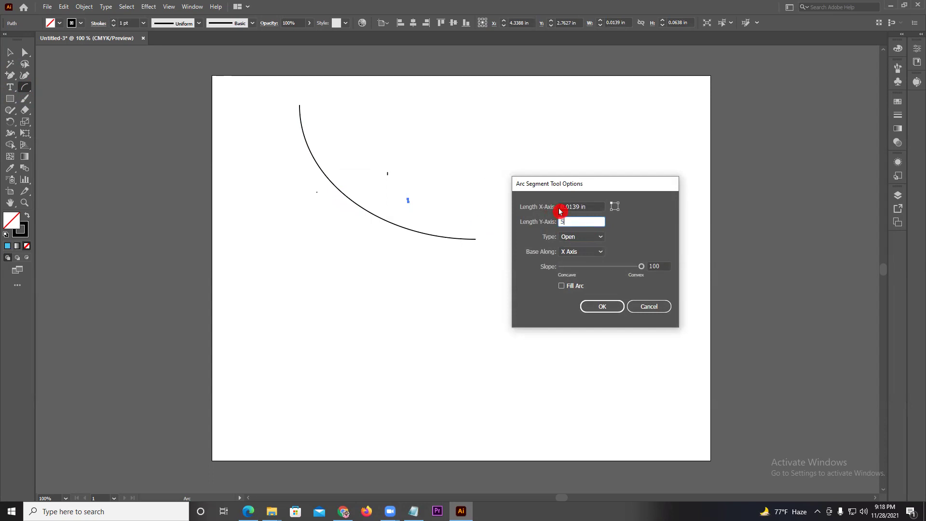
pyautogui.doubleClick(591, 207)
pyautogui.write('5')
pyautogui.click(608, 306)
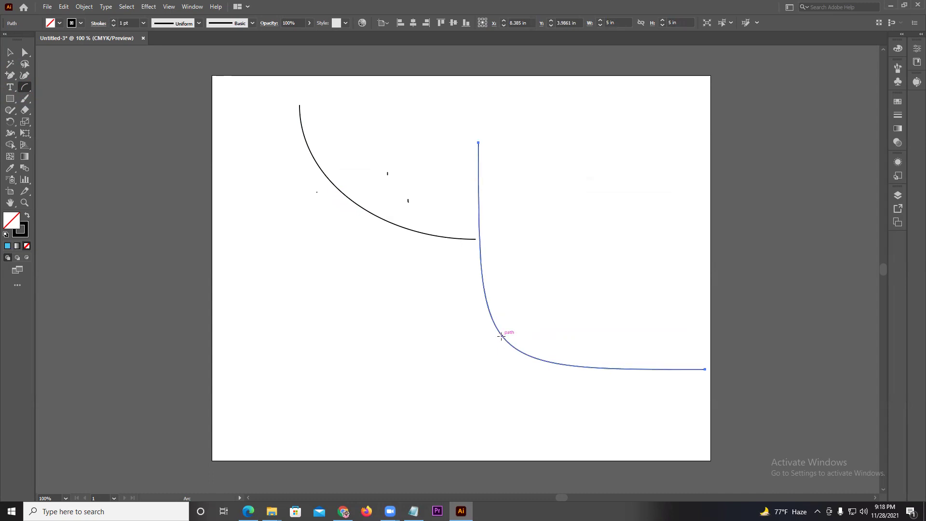
# Delete both arcs and begin dragging out a large spiral
pyautogui.click(9, 52)
pyautogui.moveTo(205, 129)
pyautogui.mouseDown()
pyautogui.moveTo(614, 255)
pyautogui.moveTo(581, 246)
pyautogui.mouseUp()
pyautogui.press('Delete')
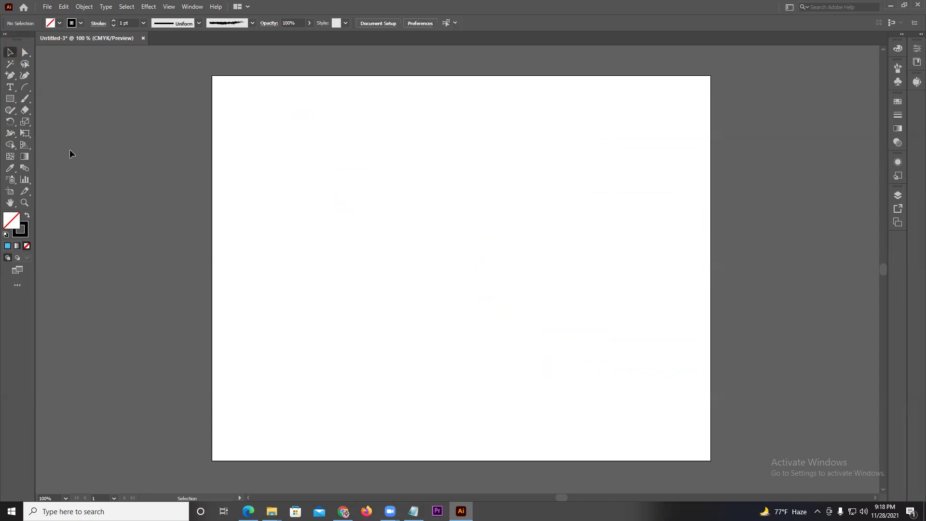
pyautogui.moveTo(29, 90); pyautogui.dragTo(53, 110)
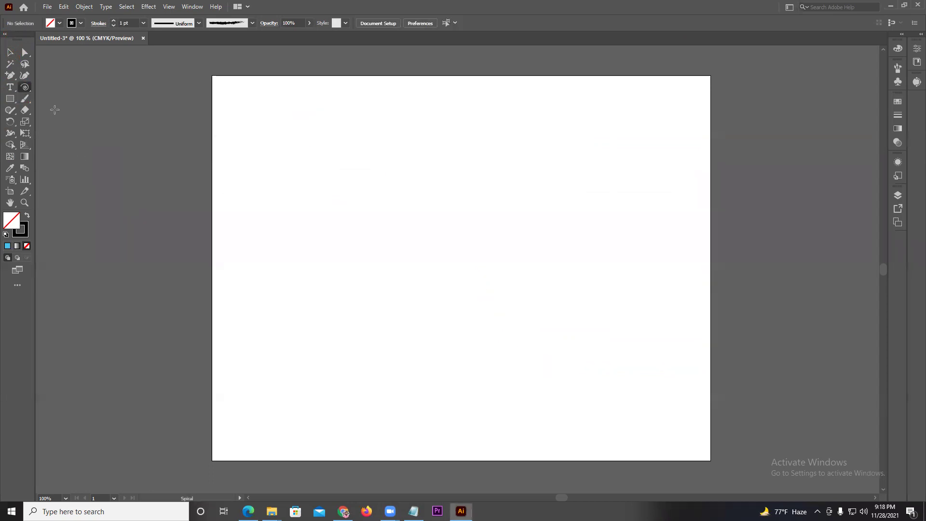
pyautogui.moveTo(441, 195); pyautogui.dragTo(672, 213)
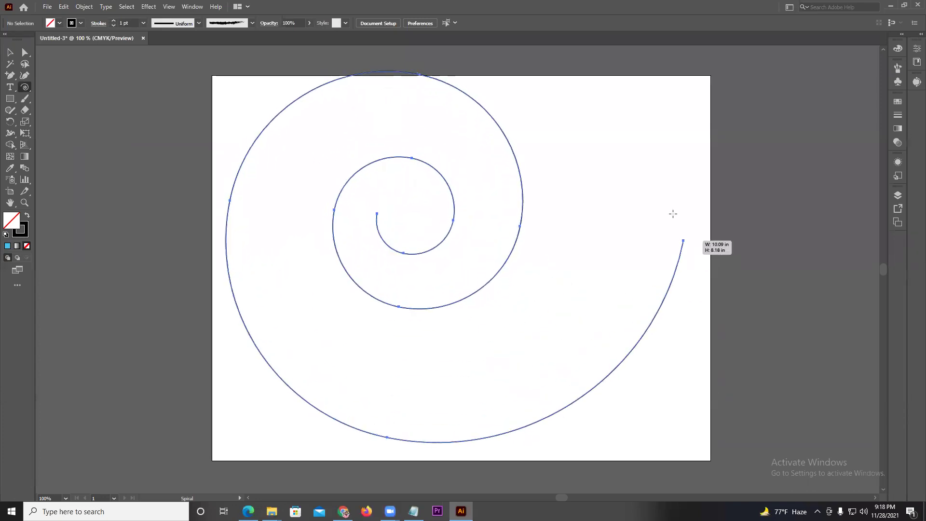
# Finish the free spiral and add a 20-segment spiral beside it
pyautogui.moveTo(673, 214); pyautogui.dragTo(529, 233)
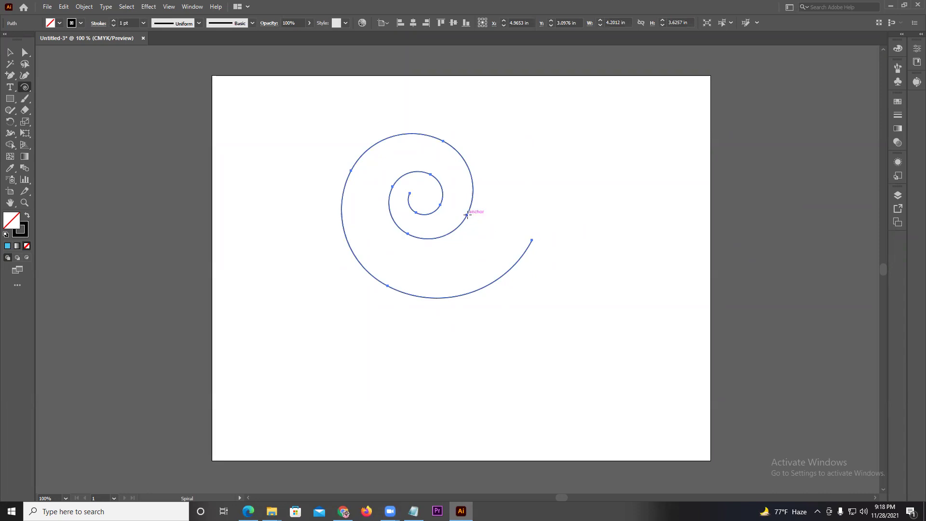
pyautogui.click(590, 183)
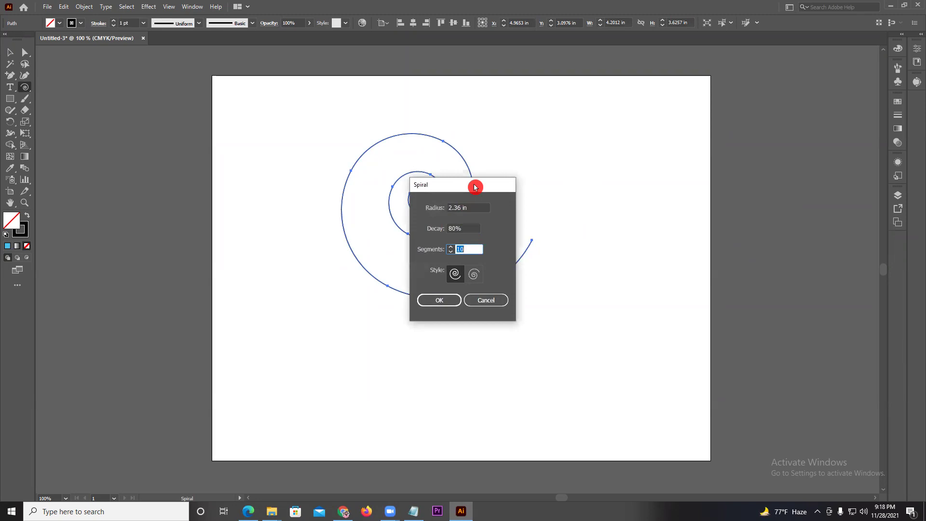
pyautogui.moveTo(475, 187); pyautogui.dragTo(626, 199)
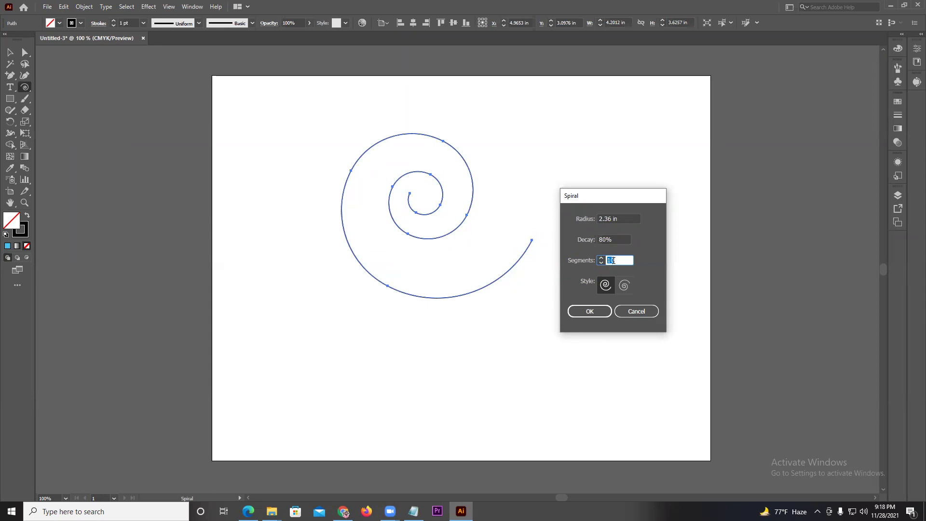
pyautogui.write('20')
pyautogui.click(606, 284)
pyautogui.click(589, 311)
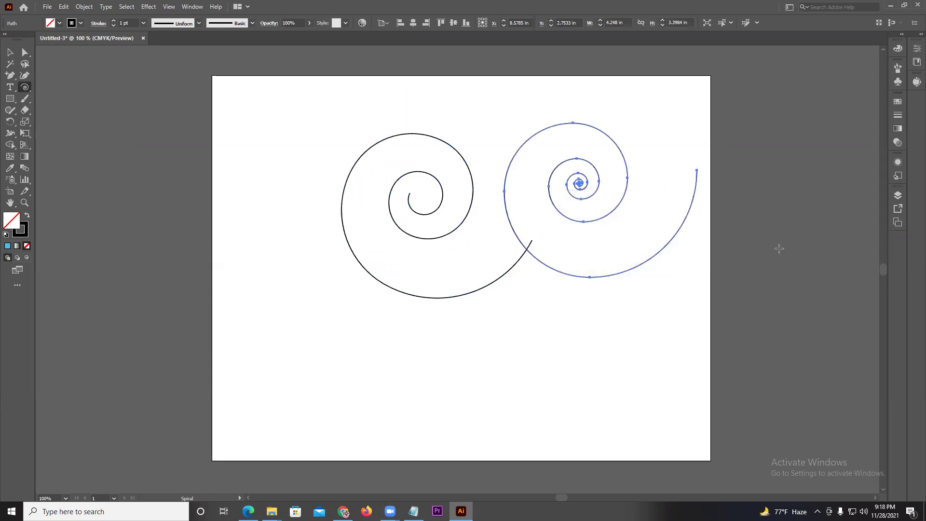
# Zoom in to inspect the two spirals, then select and delete both
pyautogui.scroll(5, 579, 181)
pyautogui.scroll(3, 586, 164)
pyautogui.scroll(3, 598, 150)
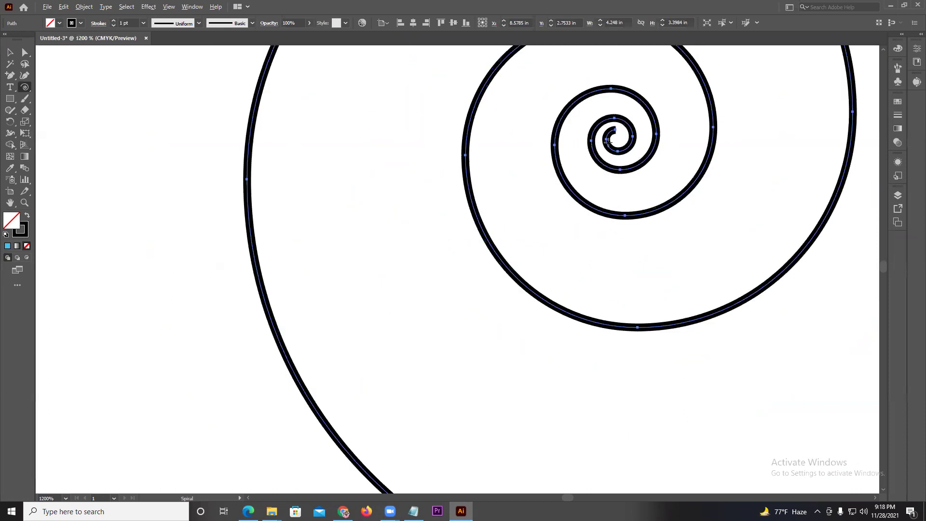
pyautogui.scroll(3, 608, 142)
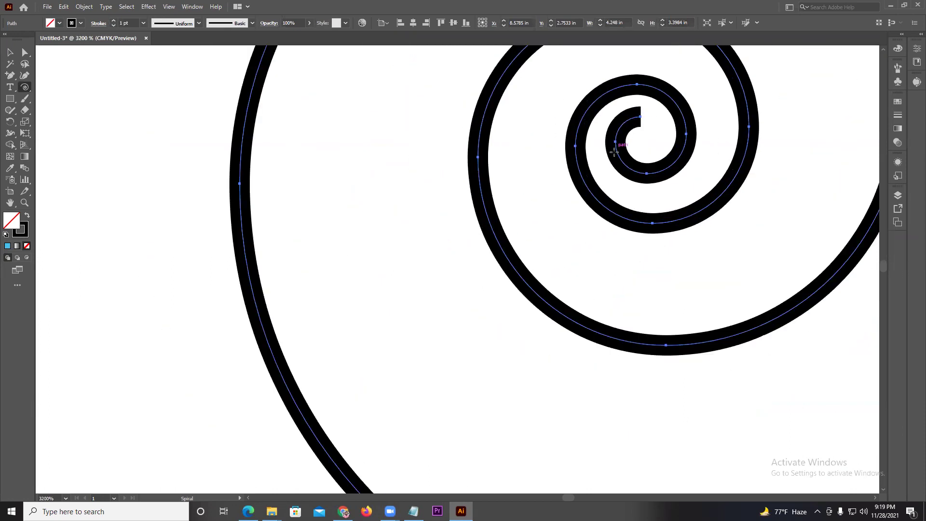
pyautogui.scroll(-3, 627, 145)
pyautogui.scroll(-3, 579, 193)
pyautogui.scroll(-2, 554, 217)
pyautogui.scroll(2, 246, 227)
pyautogui.scroll(-2, 246, 229)
pyautogui.scroll(-2, 246, 229)
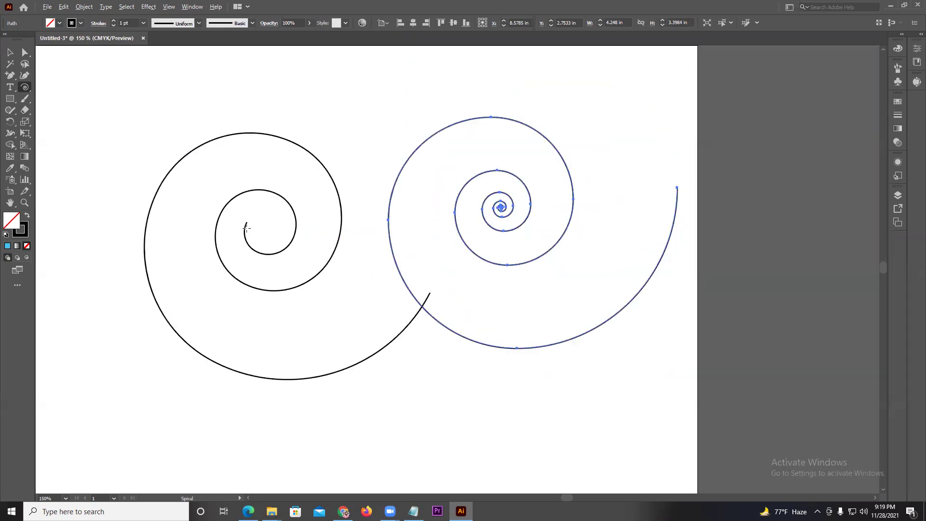
pyautogui.scroll(-2, 246, 230)
pyautogui.click(10, 54)
pyautogui.moveTo(72, 107)
pyautogui.mouseDown()
pyautogui.moveTo(508, 355)
pyautogui.moveTo(633, 331)
pyautogui.mouseUp()
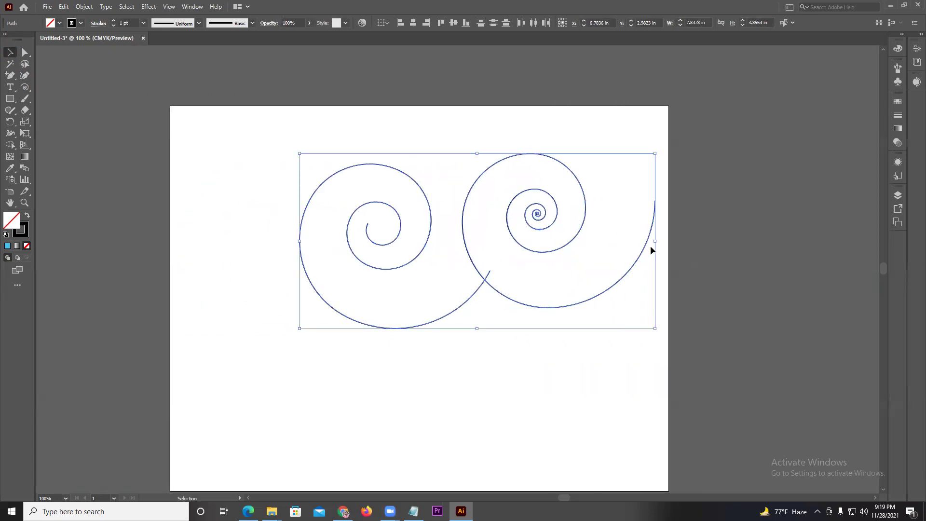
pyautogui.press('Delete')
pyautogui.moveTo(25, 87); pyautogui.dragTo(53, 125)
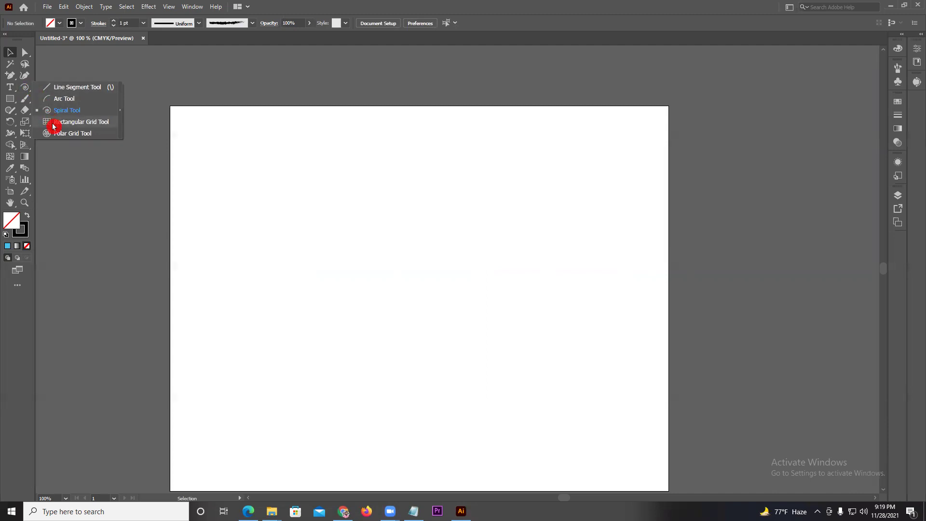
# Drag out a trial rectangular grid and delete it
pyautogui.click(53, 125)
pyautogui.moveTo(248, 177)
pyautogui.mouseDown()
pyautogui.moveTo(537, 295)
pyautogui.moveTo(522, 287)
pyautogui.mouseUp()
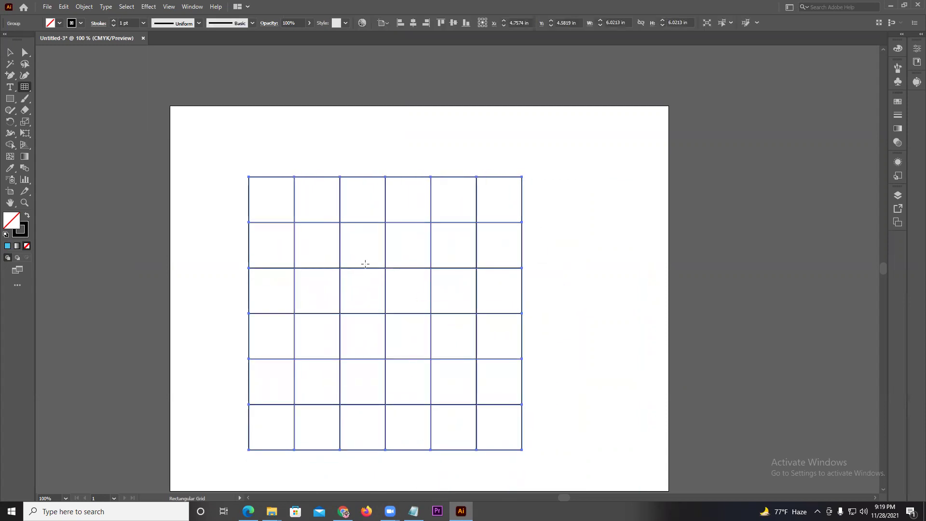
pyautogui.press('Delete')
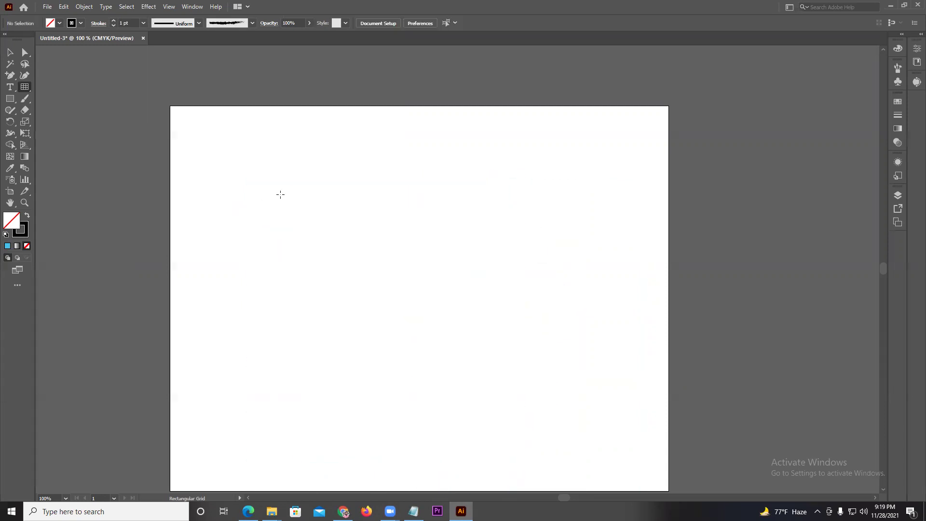
# Set the rectangular grid size to 11 in wide by 8.5 in high
pyautogui.click(280, 194)
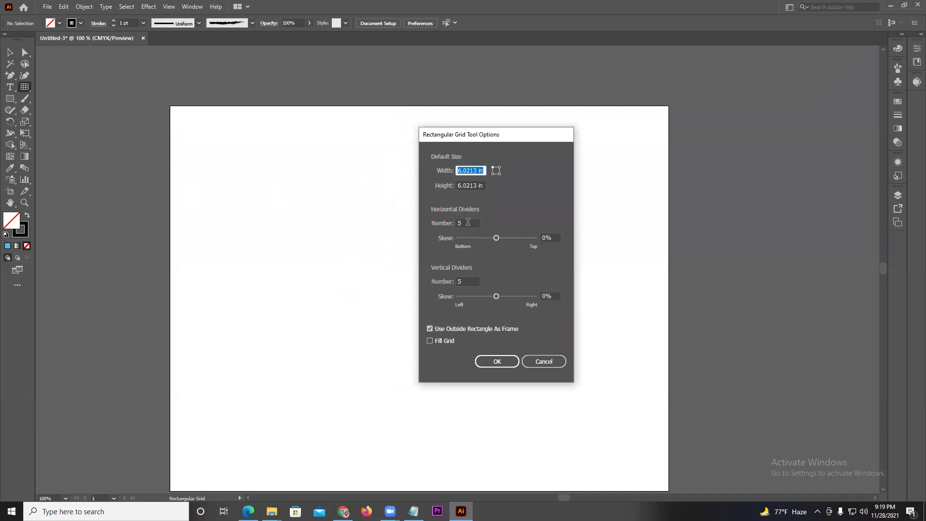
pyautogui.click(444, 221)
pyautogui.write('8.5')
pyautogui.click(460, 185)
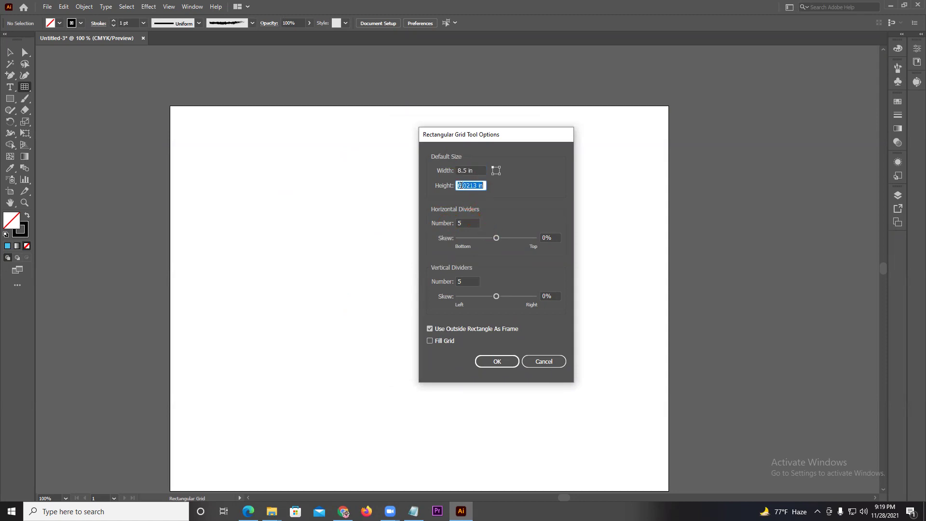
pyautogui.click(462, 245)
pyautogui.click(454, 225)
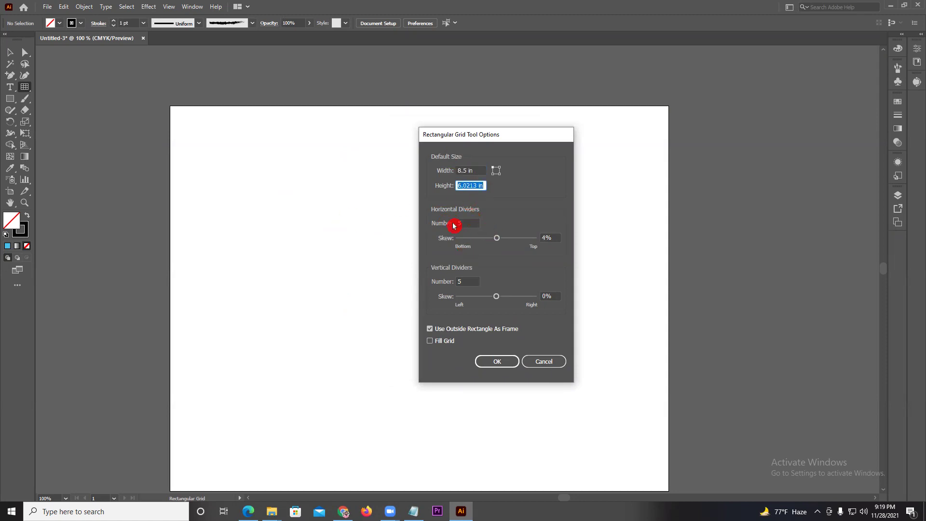
pyautogui.click(455, 185)
pyautogui.press('BackSpace')
pyautogui.write('.5')
pyautogui.click(459, 171)
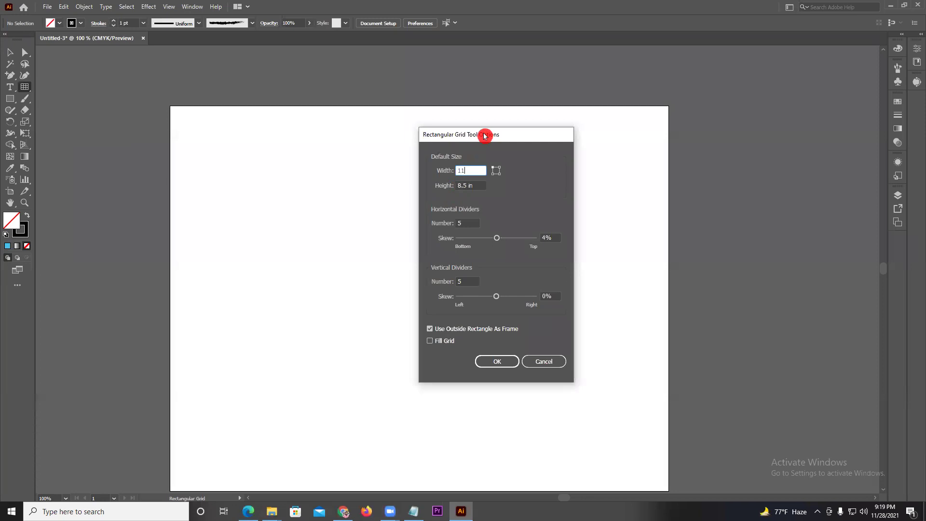
# Set 15 vertical and 10 horizontal dividers and create the grid
pyautogui.moveTo(484, 136); pyautogui.dragTo(712, 184)
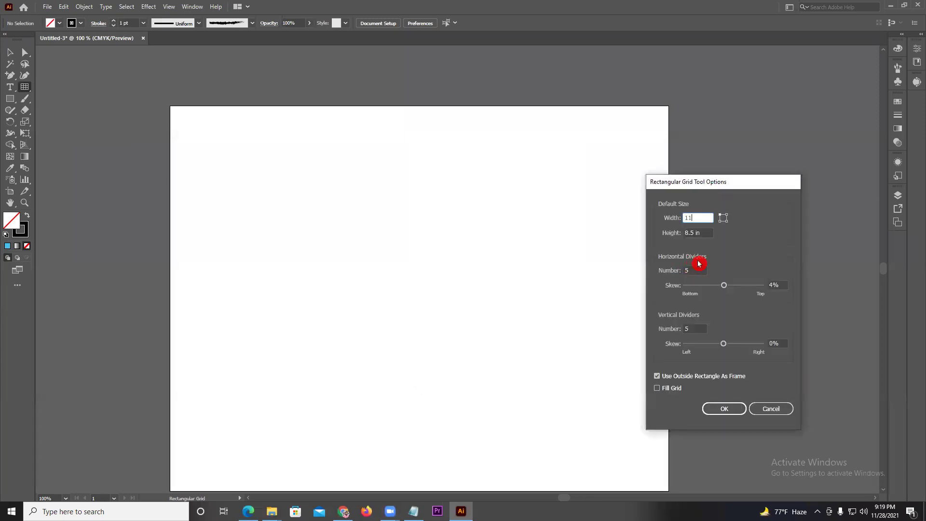
pyautogui.click(691, 329)
pyautogui.write('15')
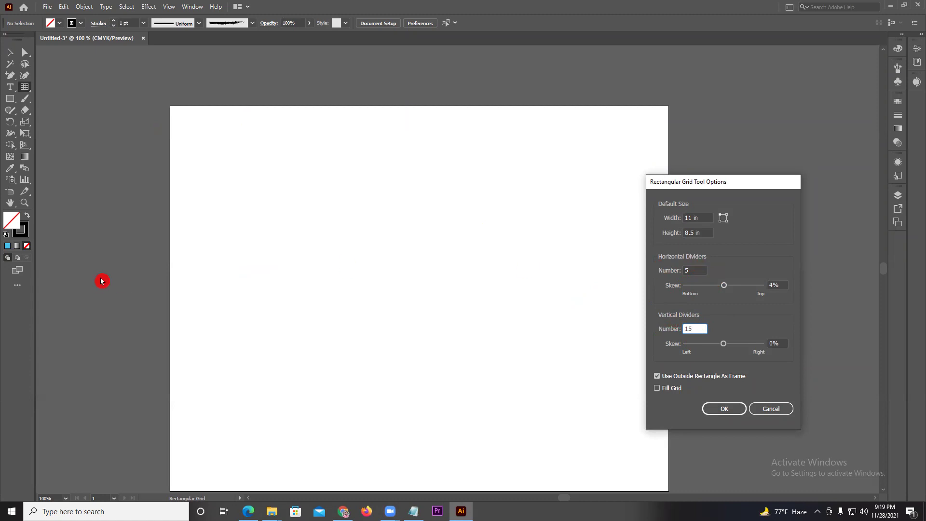
pyautogui.click(694, 270)
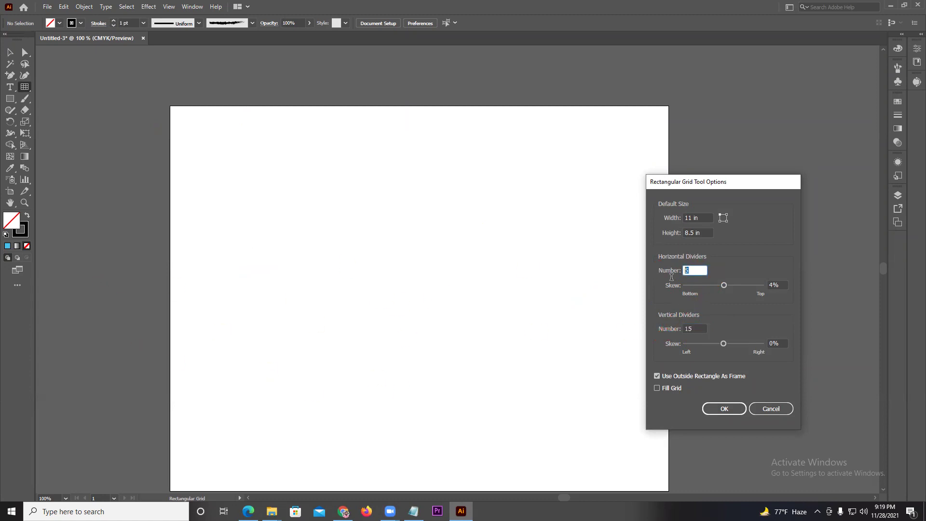
pyautogui.write('10')
pyautogui.click(724, 409)
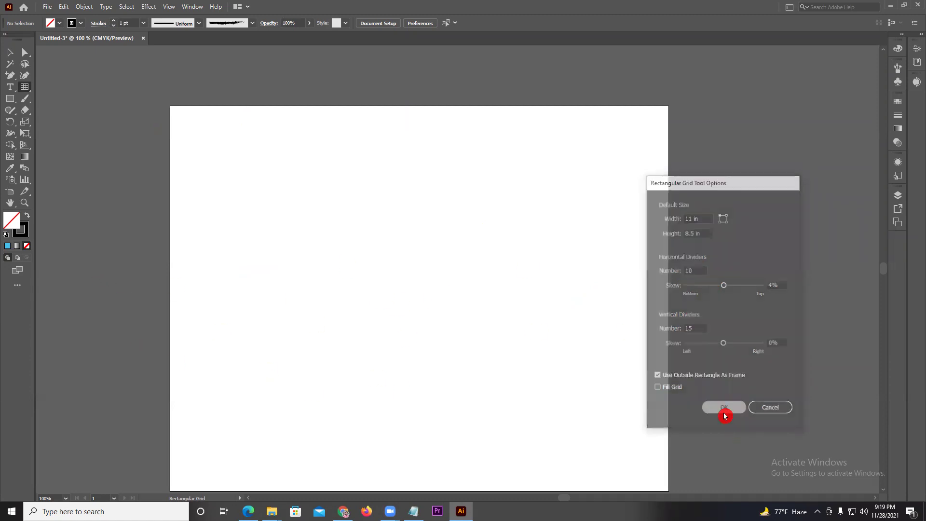
# Move the grid onto the artboard, ungroup it, and delete its outer frame
pyautogui.press('v')
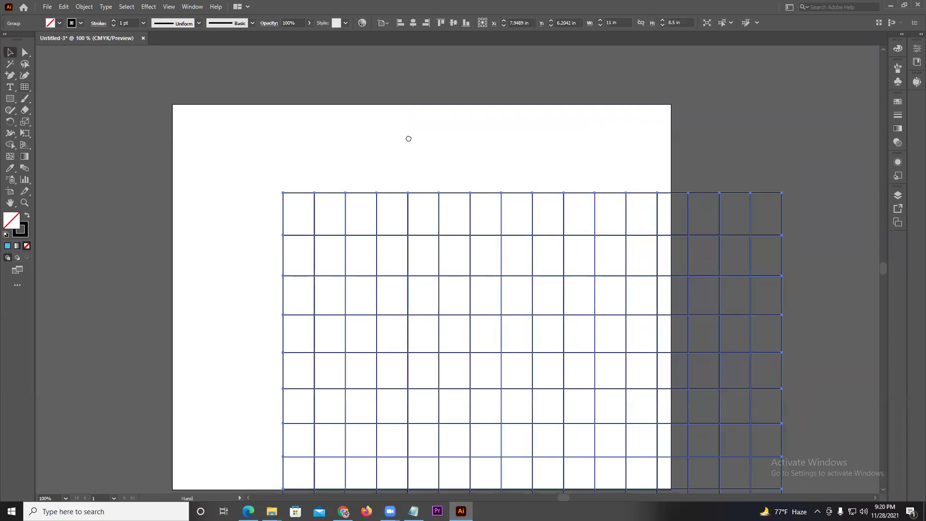
pyautogui.scroll(-2, 407, 138)
pyautogui.moveTo(384, 149)
pyautogui.mouseDown()
pyautogui.moveTo(300, 61)
pyautogui.moveTo(272, 62)
pyautogui.mouseUp()
pyautogui.click(162, 91)
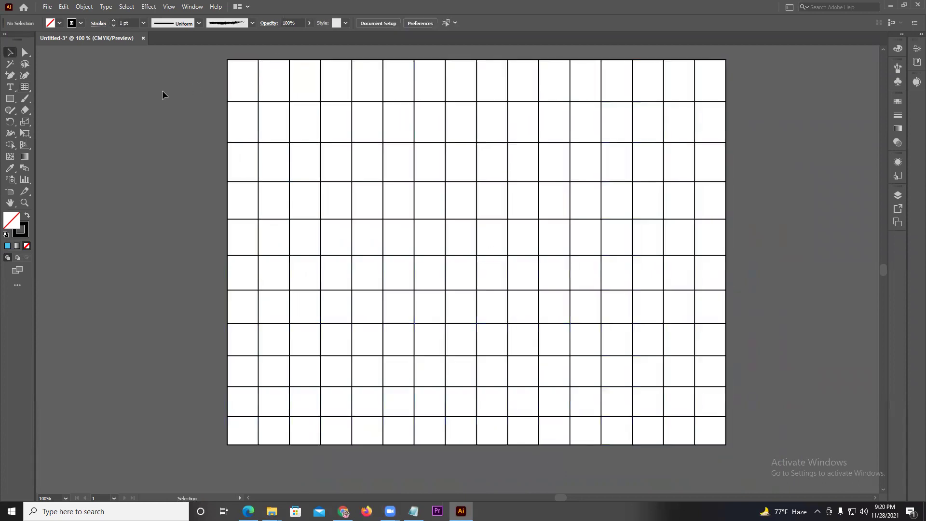
pyautogui.click(478, 85)
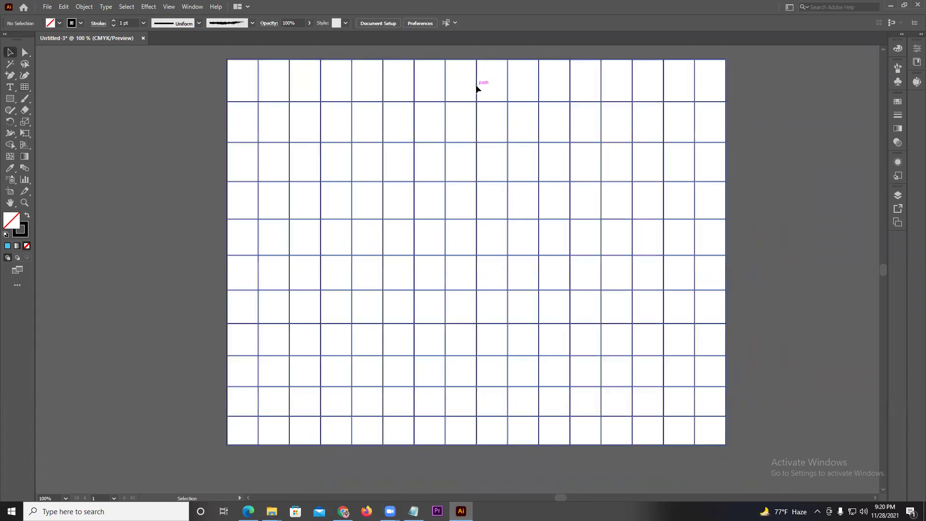
pyautogui.rightClick(477, 86)
pyautogui.click(510, 167)
pyautogui.click(734, 137)
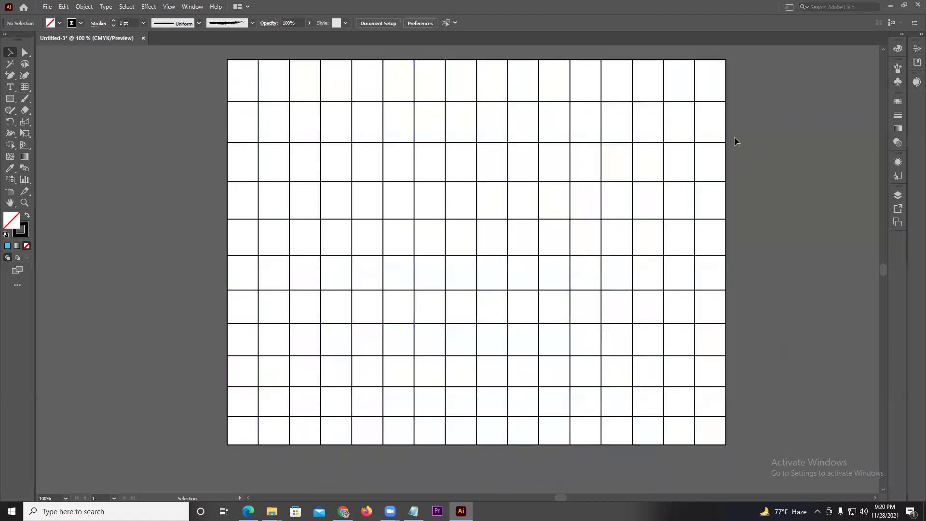
pyautogui.moveTo(726, 129); pyautogui.dragTo(187, 235)
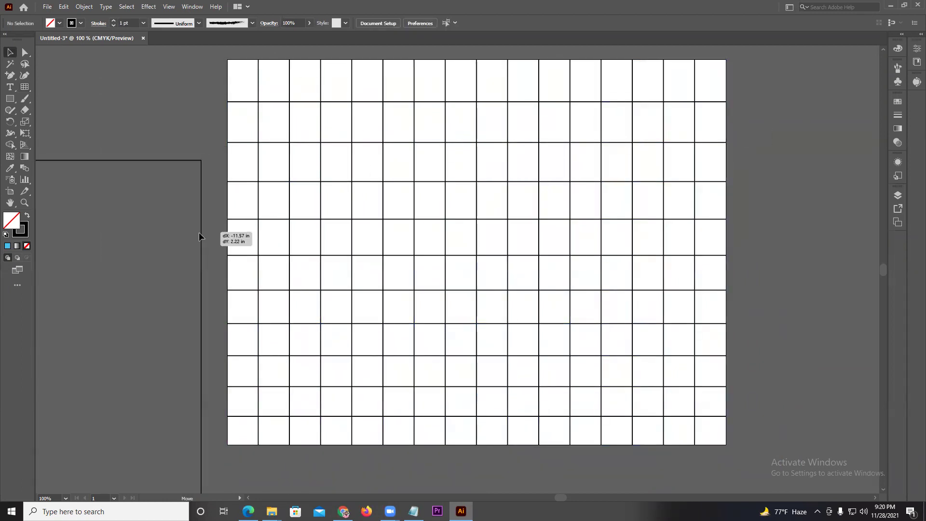
pyautogui.press('Delete')
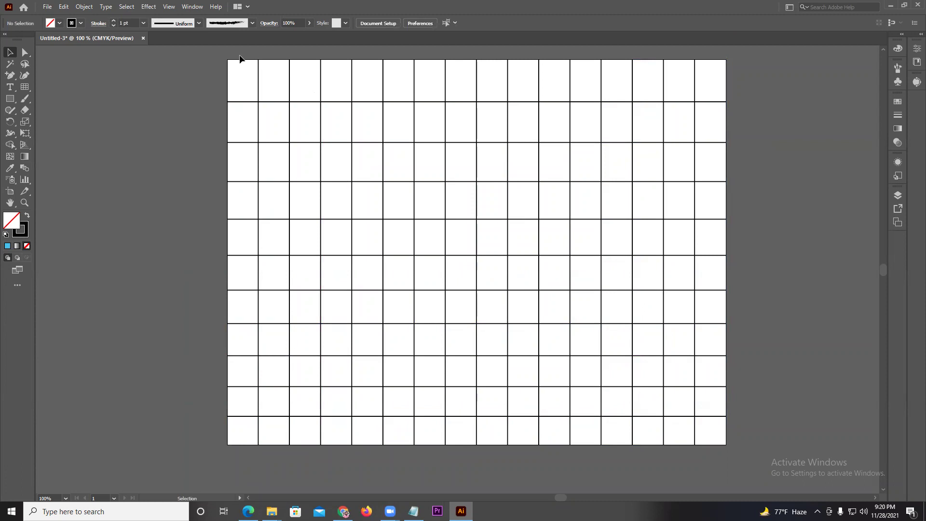
# Select the vertical lines, then the horizontal lines, then delete the whole grid
pyautogui.moveTo(322, 80); pyautogui.dragTo(491, 86)
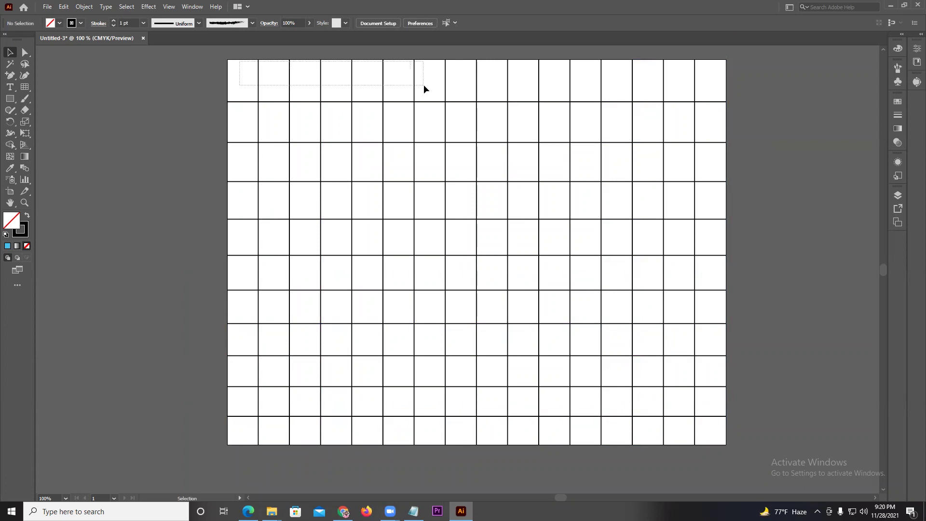
pyautogui.moveTo(517, 87); pyautogui.dragTo(703, 89)
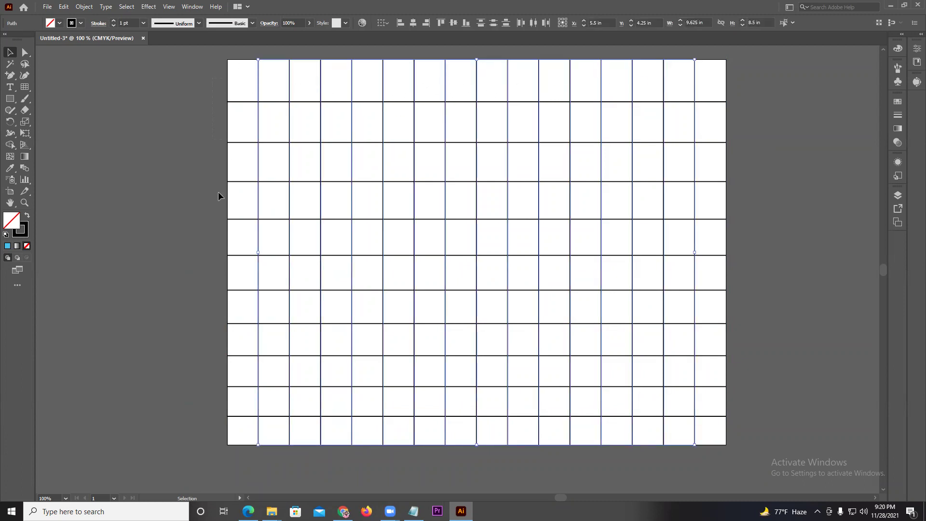
pyautogui.moveTo(218, 192); pyautogui.dragTo(243, 419)
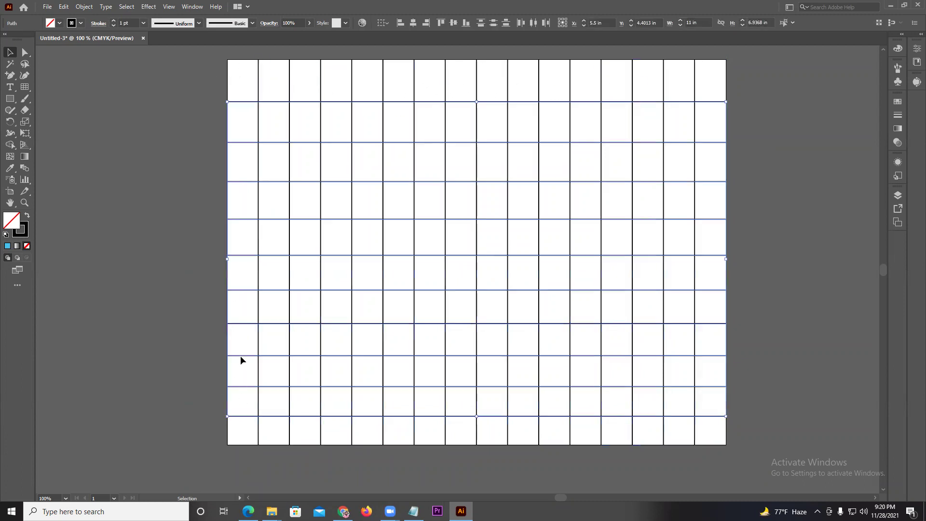
pyautogui.moveTo(182, 99); pyautogui.dragTo(745, 441)
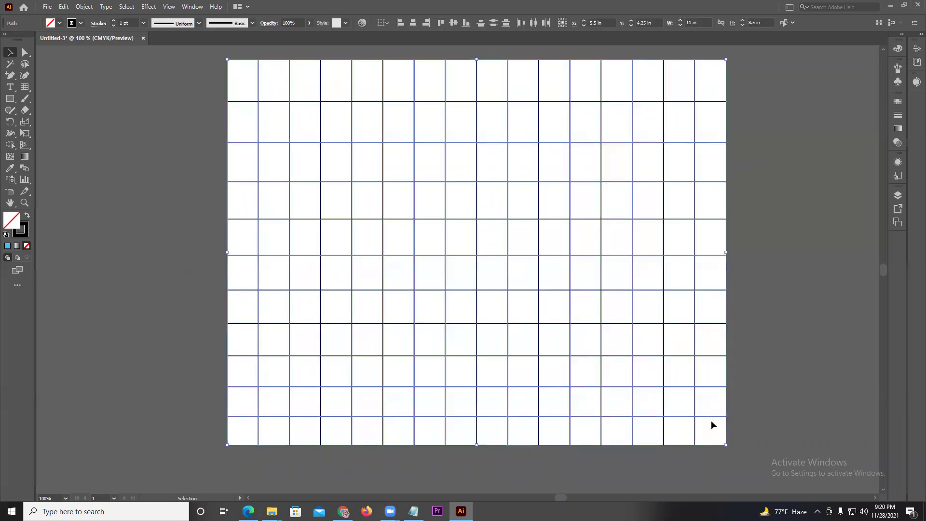
pyautogui.press('Delete')
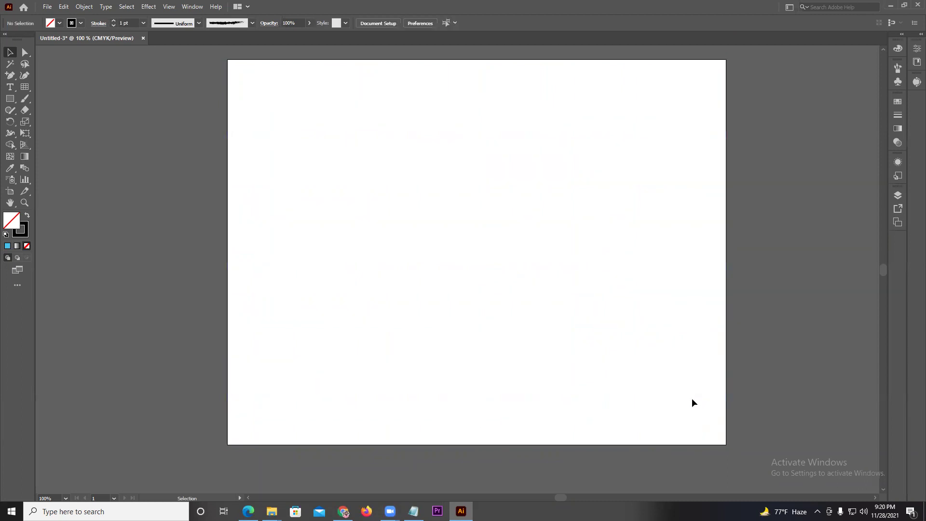
pyautogui.click(24, 88)
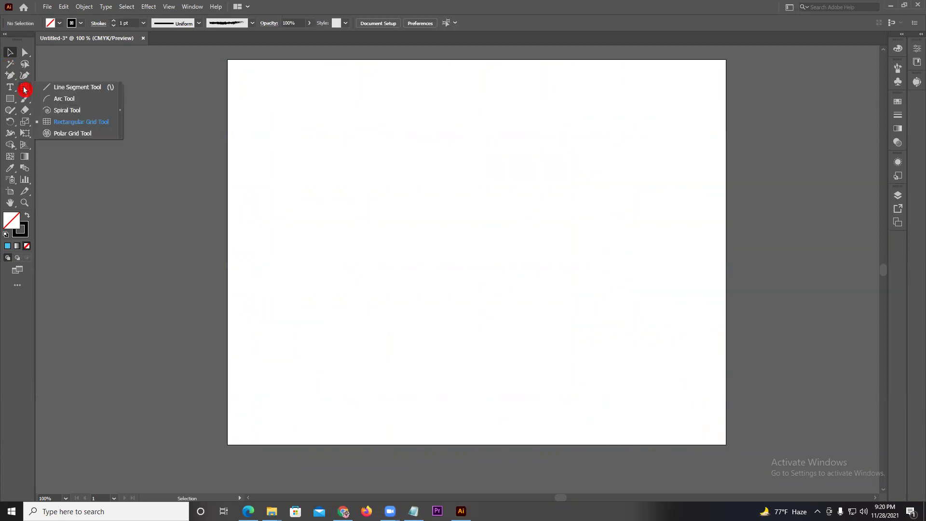
pyautogui.click(68, 134)
pyautogui.moveTo(416, 170); pyautogui.dragTo(611, 289)
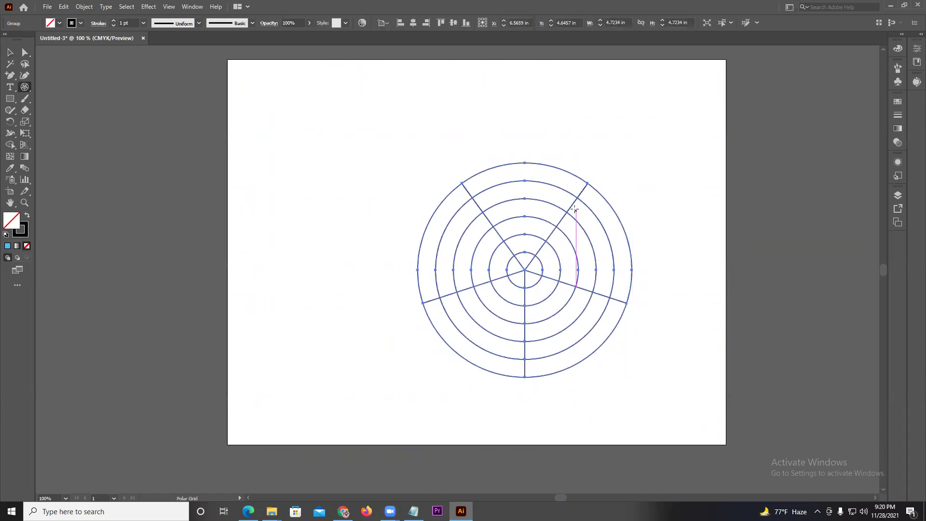
pyautogui.press('Delete')
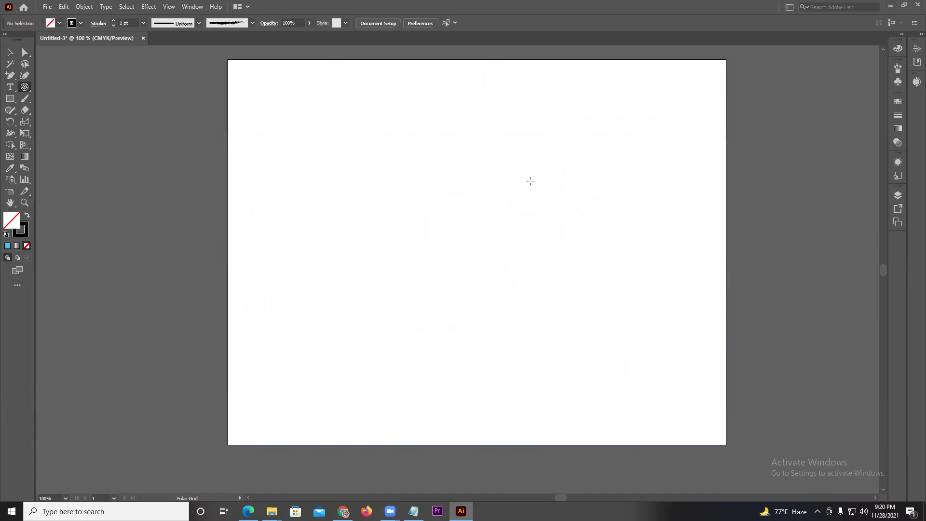
pyautogui.click(532, 226)
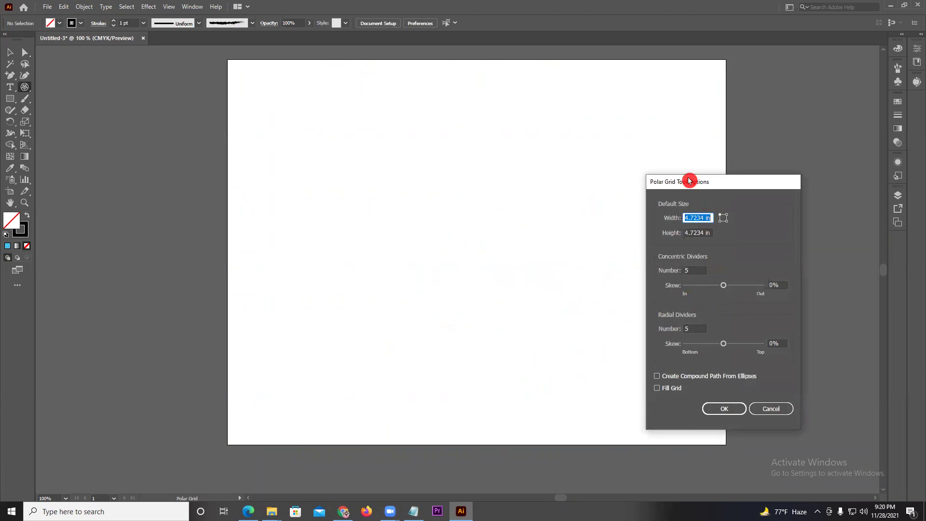
pyautogui.moveTo(687, 179); pyautogui.dragTo(587, 159)
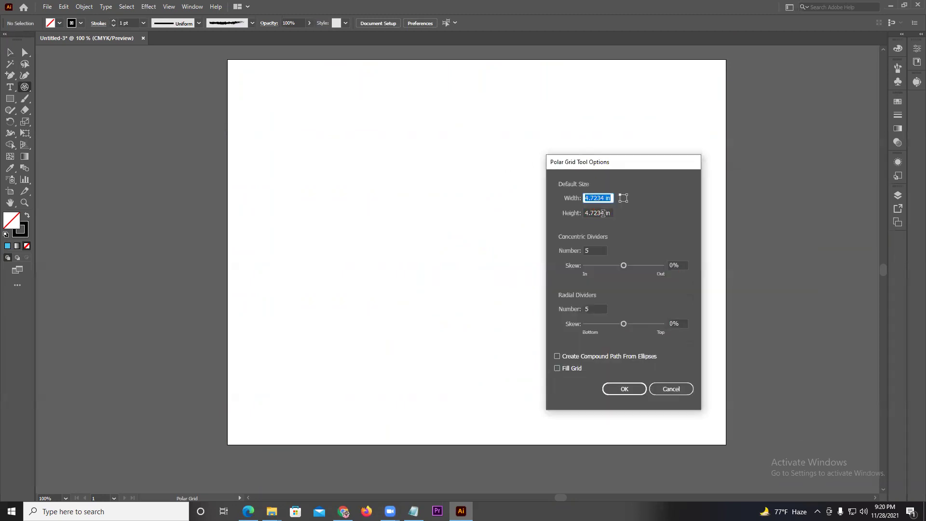
pyautogui.click(601, 262)
pyautogui.click(596, 249)
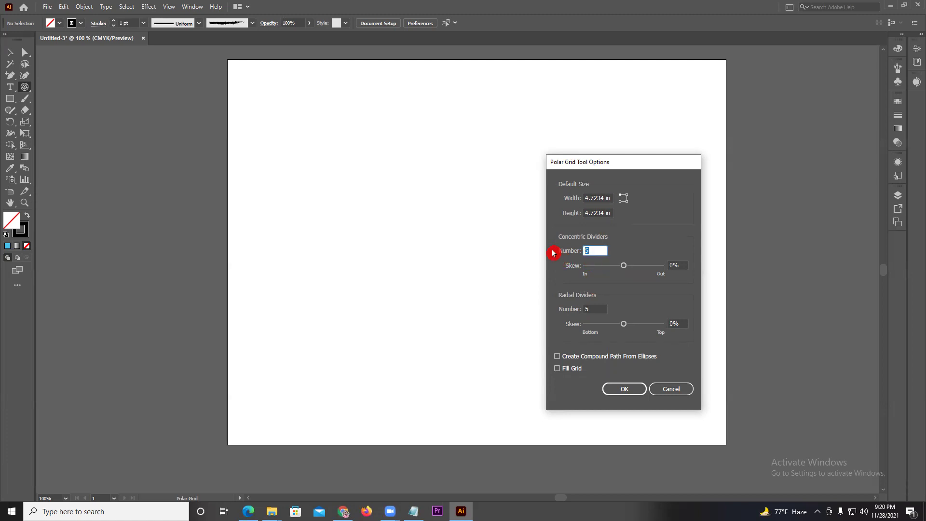
pyautogui.write('10')
pyautogui.click(596, 309)
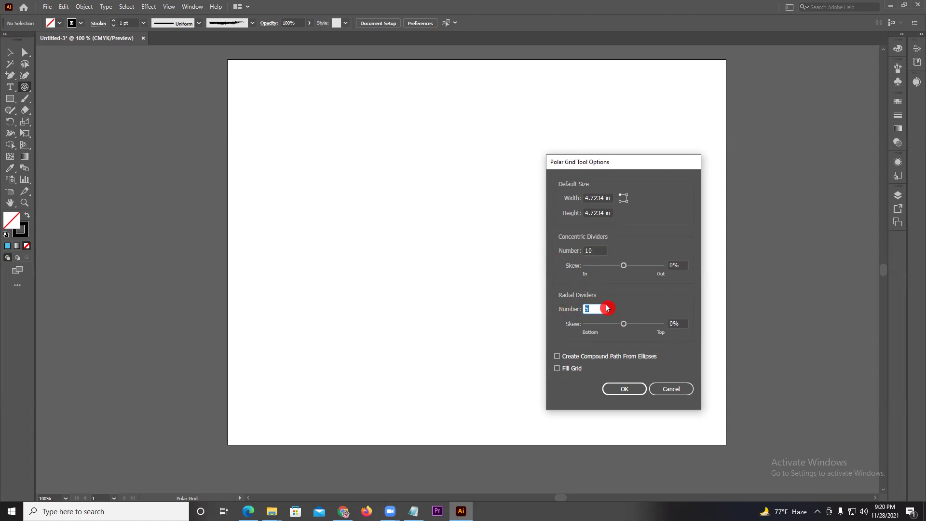
pyautogui.click(624, 390)
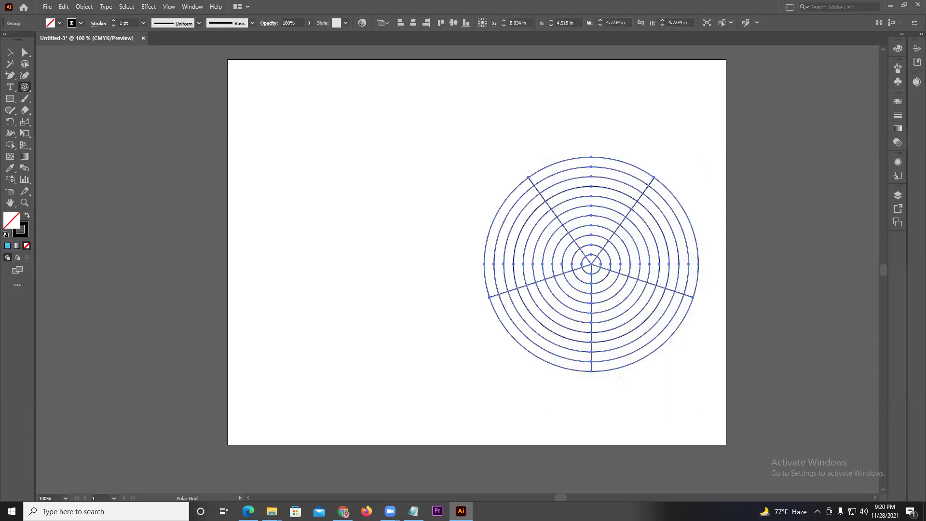
pyautogui.click(15, 54)
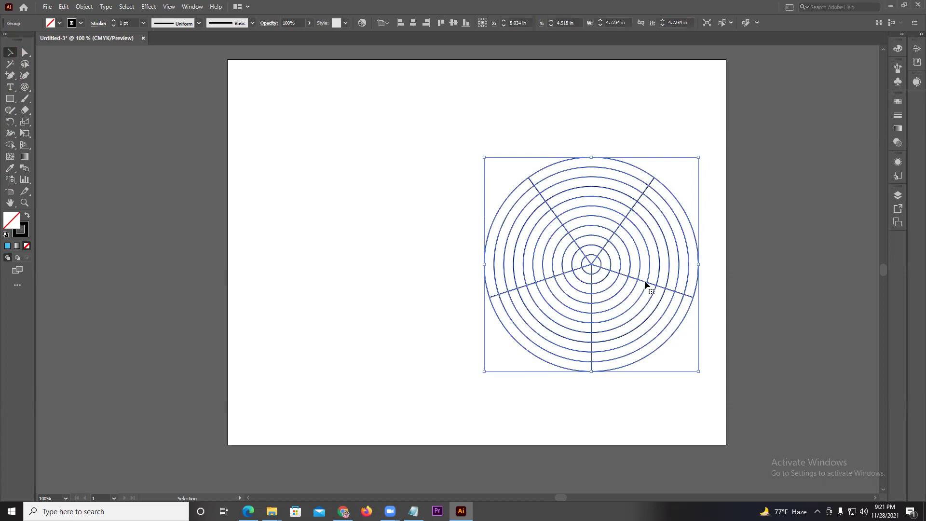
pyautogui.click(577, 128)
pyautogui.click(669, 269)
pyautogui.press('Delete')
# Draw a top-to-bottom vertical line with the Pen tool and move it leftward
pyautogui.moveTo(25, 87); pyautogui.dragTo(80, 99)
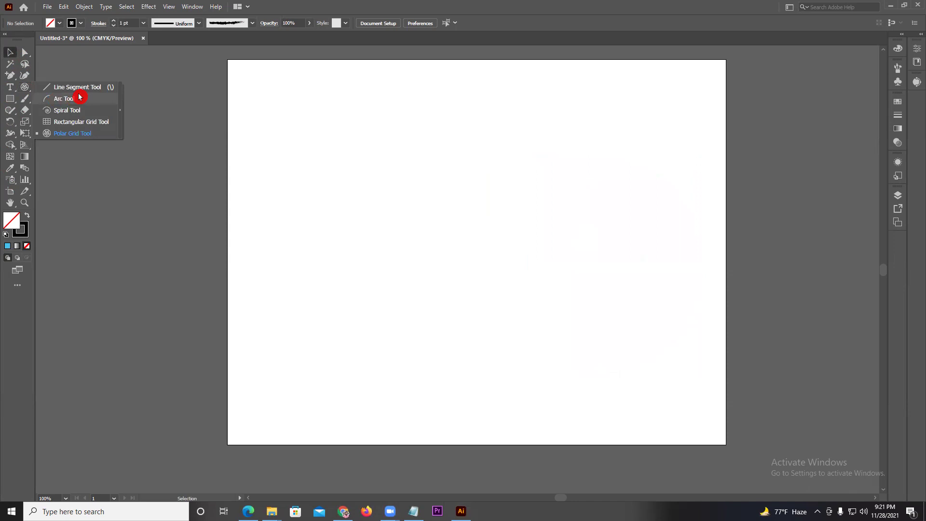
pyautogui.moveTo(17, 79); pyautogui.dragTo(46, 76)
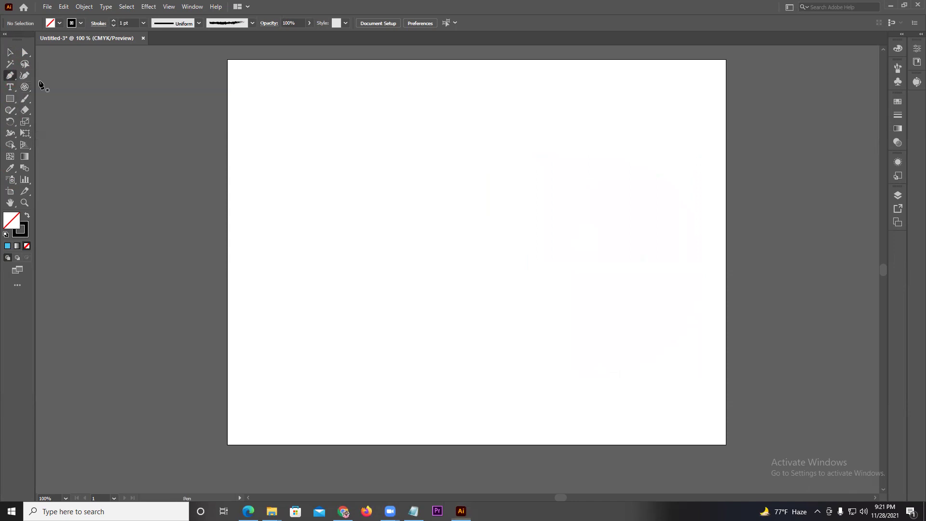
pyautogui.click(453, 94)
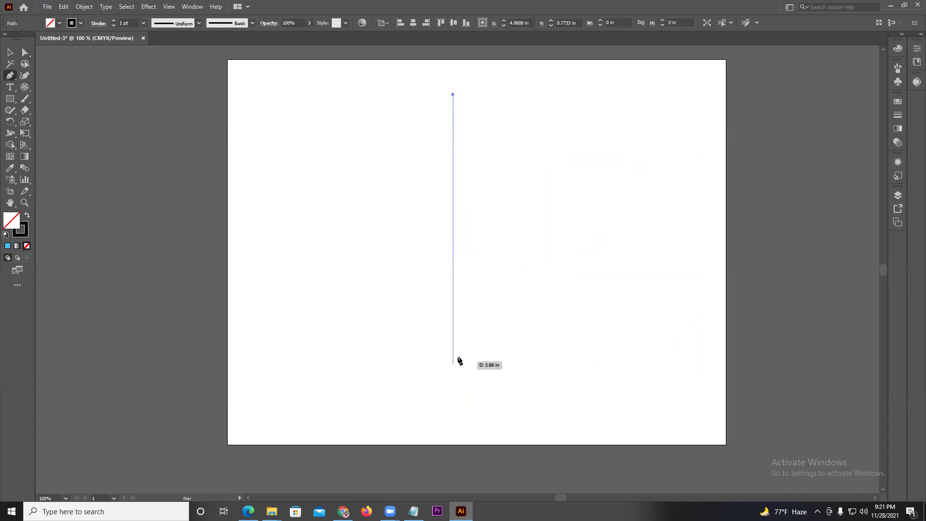
pyautogui.click(453, 398)
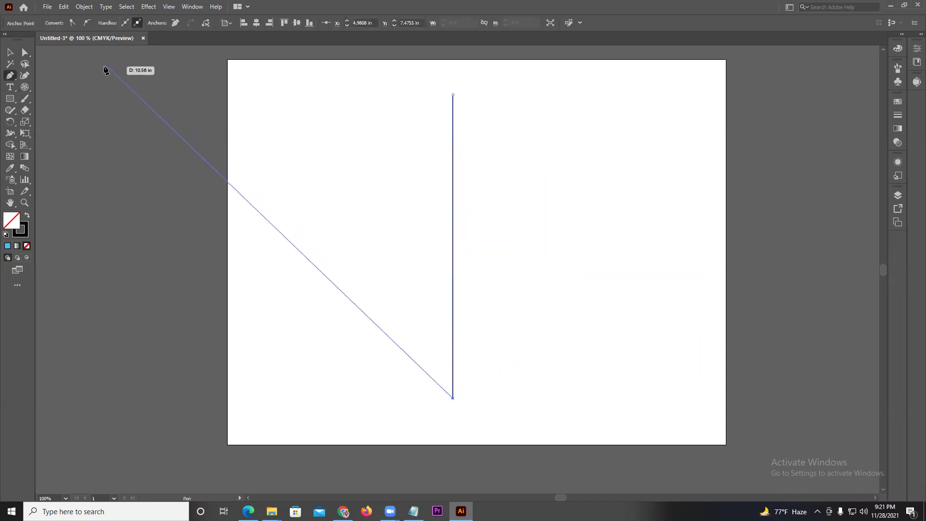
pyautogui.click(10, 52)
pyautogui.click(236, 110)
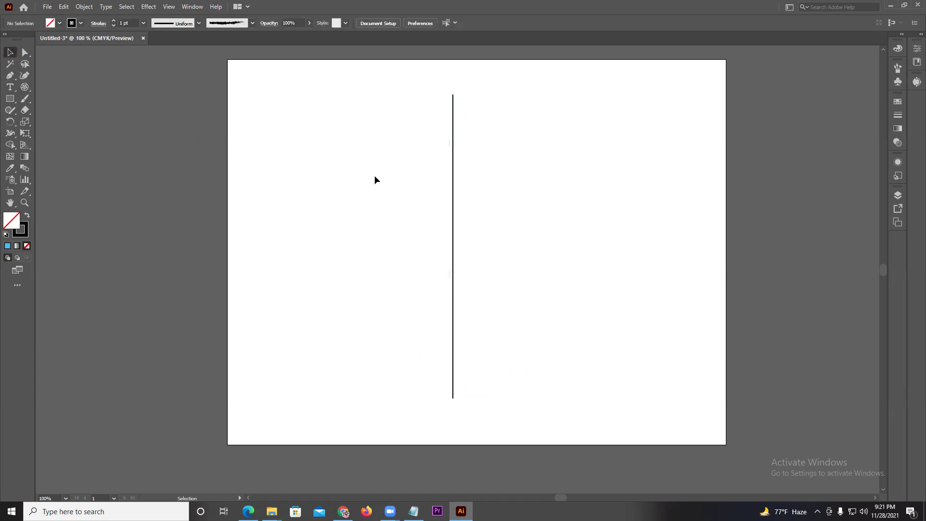
pyautogui.moveTo(465, 203); pyautogui.dragTo(314, 202)
pyautogui.click(21, 81)
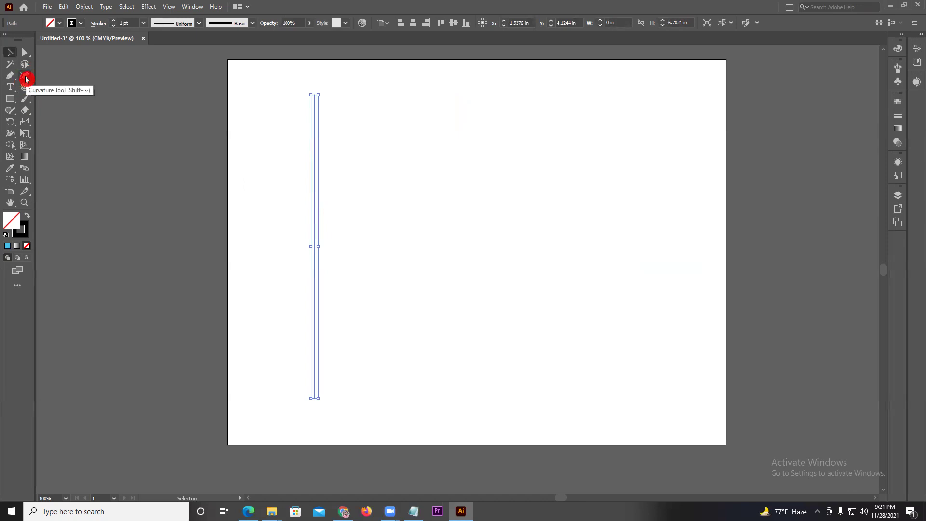
# Draw a practice Pen curve, then delete it together with the vertical line
pyautogui.moveTo(26, 86); pyautogui.dragTo(62, 88)
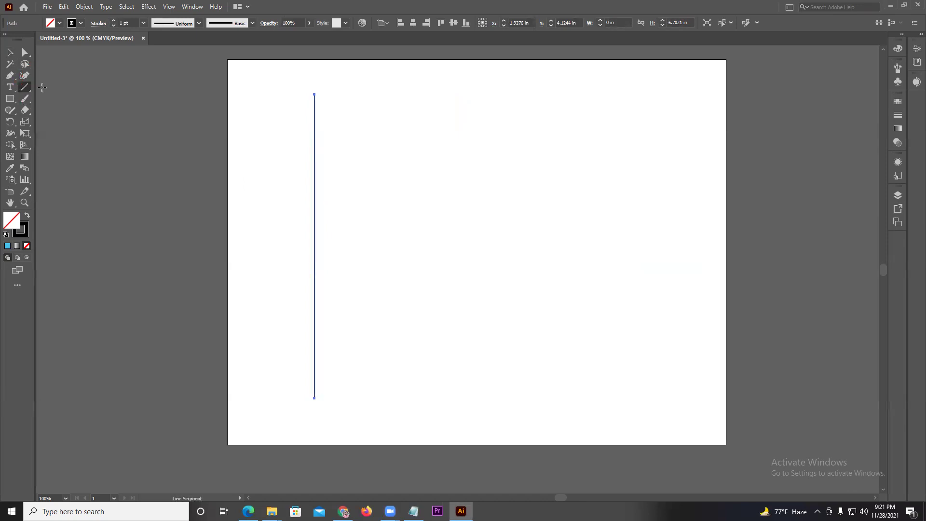
pyautogui.click(16, 81)
pyautogui.click(441, 112)
pyautogui.moveTo(655, 308); pyautogui.dragTo(867, 307)
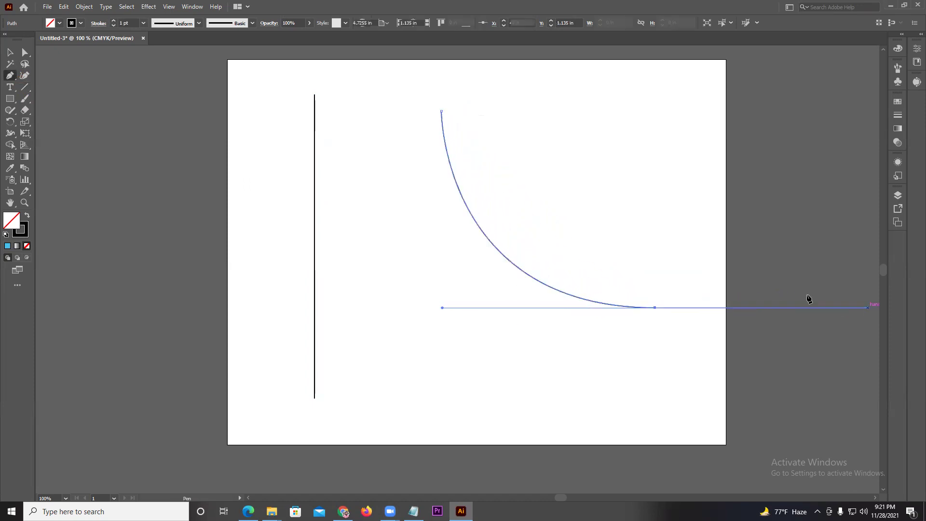
pyautogui.click(9, 50)
pyautogui.moveTo(528, 162)
pyautogui.mouseDown()
pyautogui.moveTo(335, 255)
pyautogui.moveTo(285, 260)
pyautogui.mouseUp()
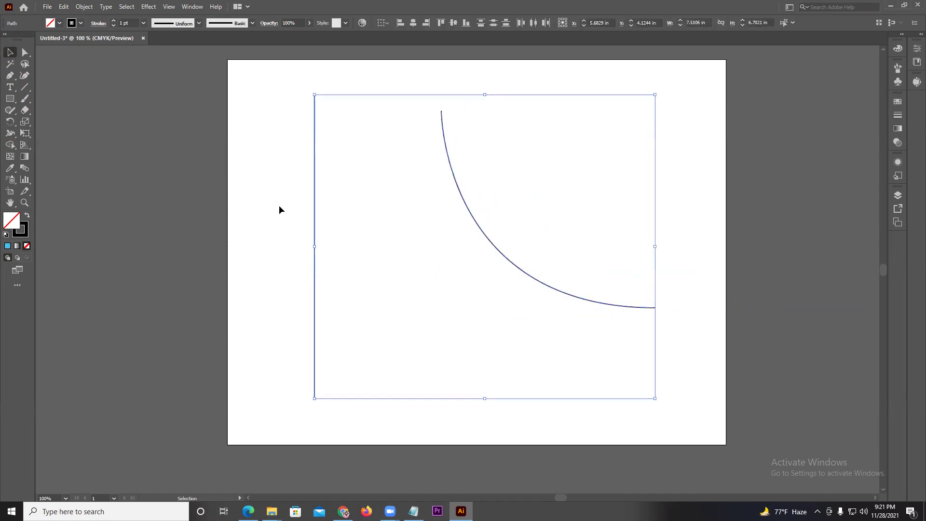
pyautogui.press('Delete')
# Draw a new curve and reshape its handle and top anchor with Direct Selection
pyautogui.click(9, 75)
pyautogui.click(410, 146)
pyautogui.moveTo(593, 267)
pyautogui.mouseDown()
pyautogui.moveTo(723, 233)
pyautogui.moveTo(820, 230)
pyautogui.moveTo(813, 267)
pyautogui.mouseUp()
pyautogui.click(26, 53)
pyautogui.moveTo(371, 267); pyautogui.dragTo(333, 362)
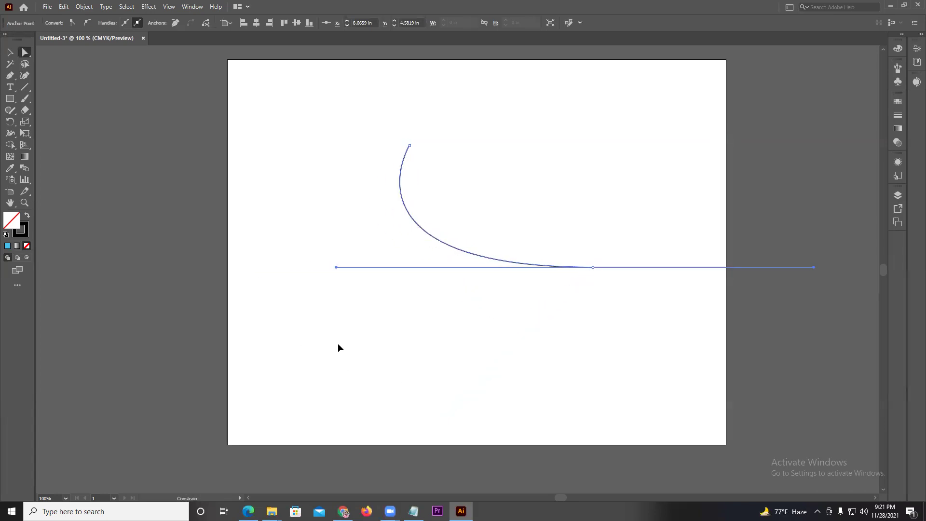
pyautogui.moveTo(333, 362); pyautogui.dragTo(381, 349)
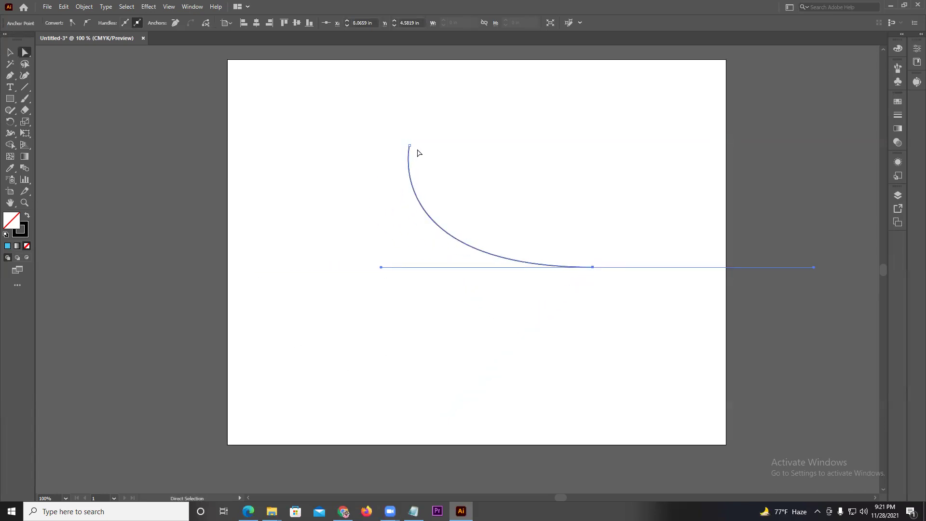
pyautogui.moveTo(410, 145); pyautogui.dragTo(405, 85)
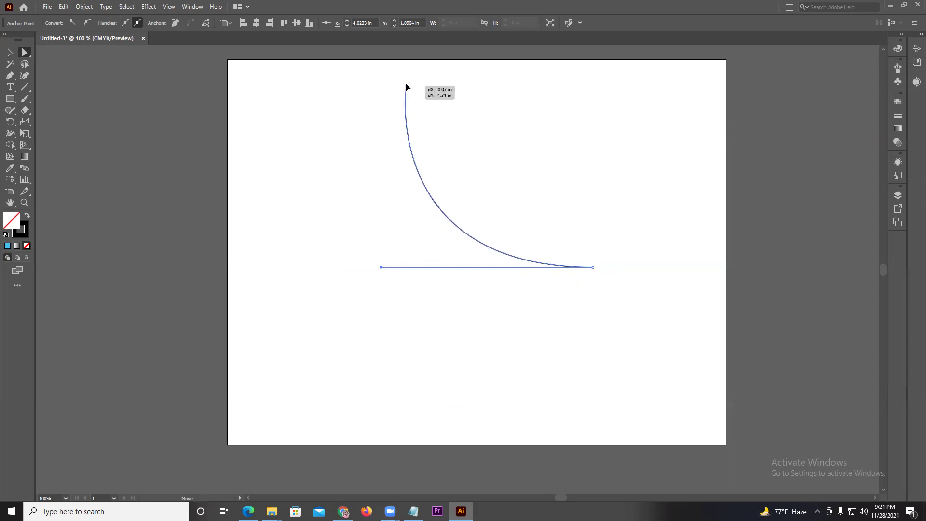
pyautogui.moveTo(405, 87); pyautogui.dragTo(402, 74)
# Delete the reshaped curve and its leftover horizontal path, leaving the artboard blank
pyautogui.click(351, 124)
pyautogui.moveTo(351, 124); pyautogui.dragTo(575, 215)
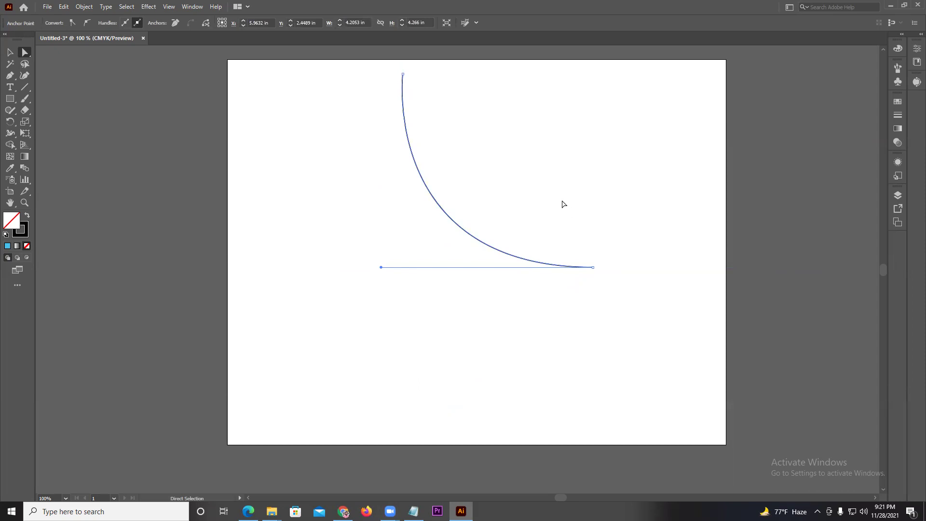
pyautogui.press('Delete')
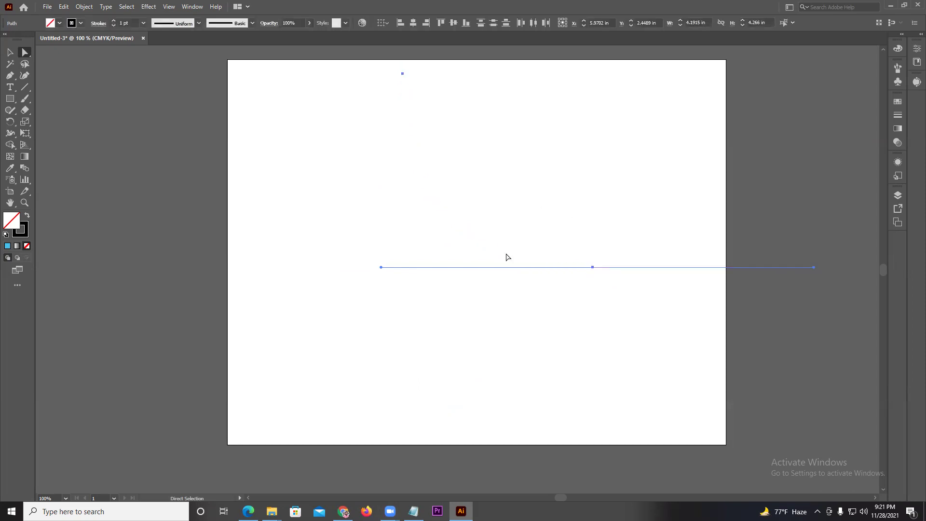
pyautogui.press('Delete')
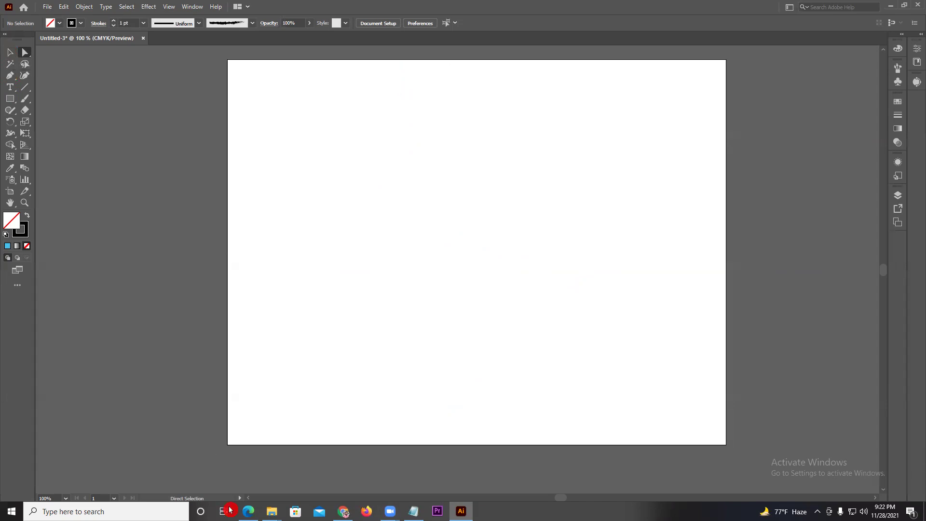
# Review the Class - 11 tool list in the Edge course PDF, then return to Illustrator
pyautogui.click(248, 511)
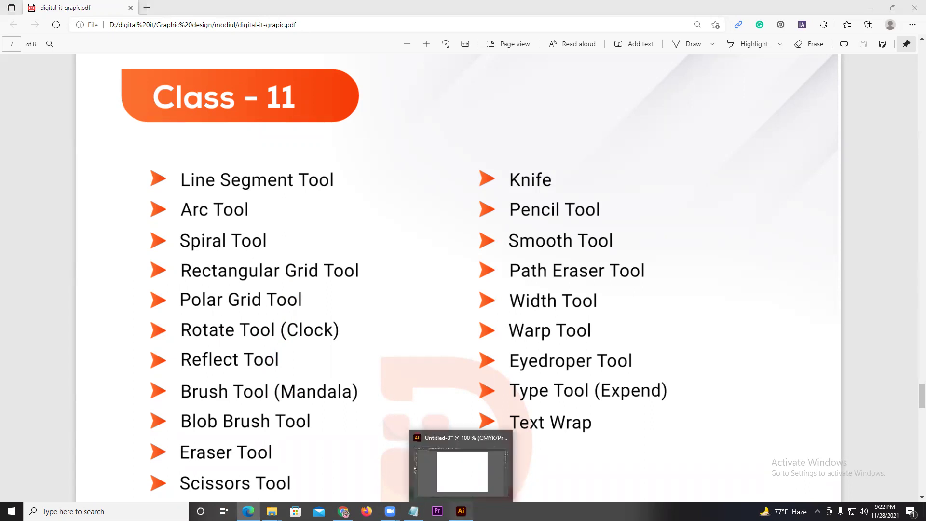
pyautogui.click(461, 511)
# Draw a rectangle at the upper left of the artboard and fill it light blue
pyautogui.click(18, 109)
pyautogui.moveTo(316, 148); pyautogui.dragTo(476, 235)
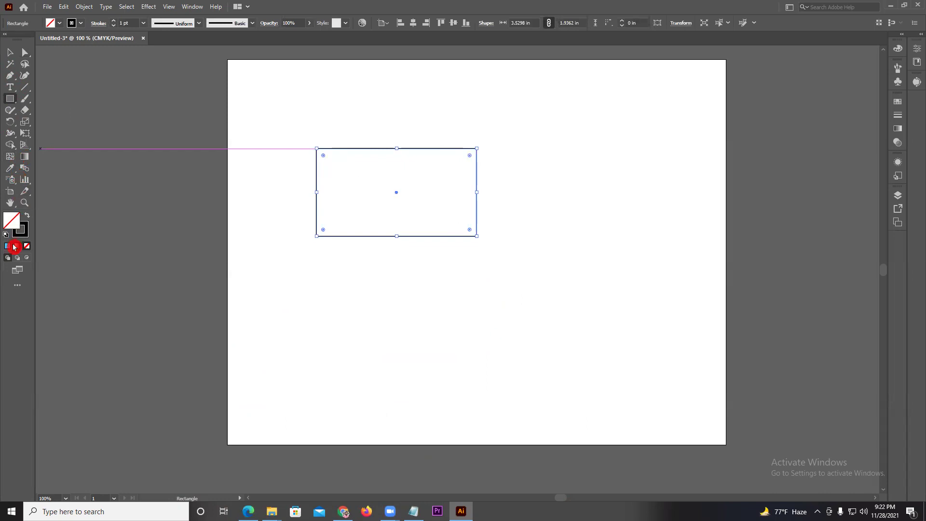
pyautogui.click(7, 246)
# Widen and flatten the rectangle into a thin bar, about 7.98 × 0.89 in, near the middle
pyautogui.click(11, 53)
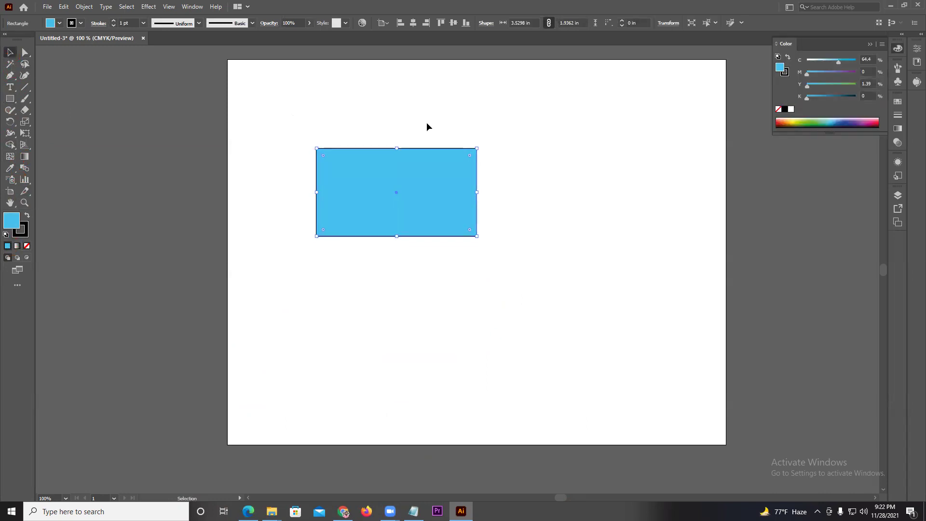
pyautogui.moveTo(482, 141); pyautogui.dragTo(203, 229)
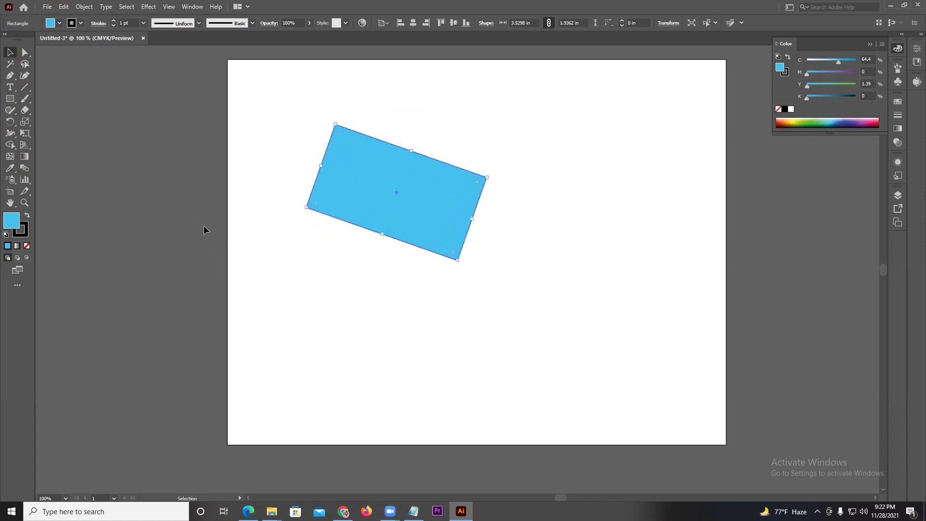
pyautogui.hotkey('ctrl', 'z')
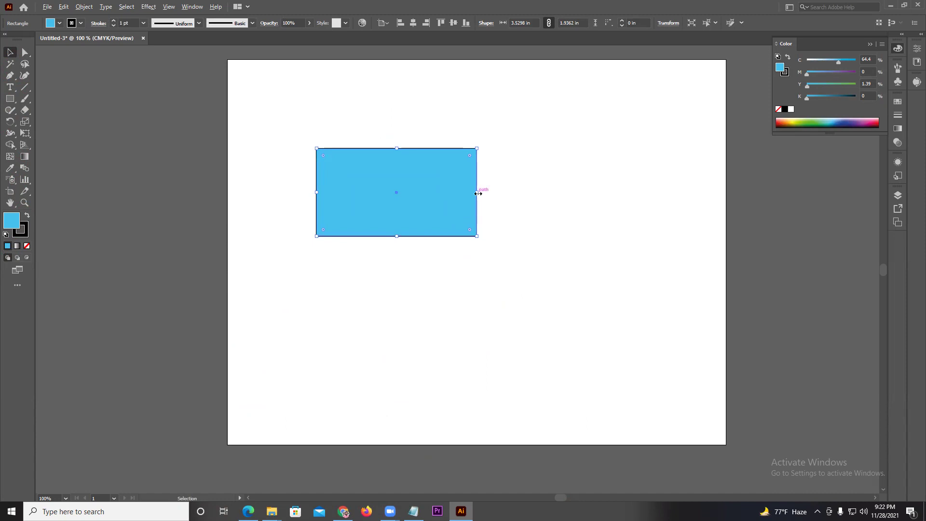
pyautogui.moveTo(477, 193); pyautogui.dragTo(579, 193)
pyautogui.moveTo(470, 201); pyautogui.dragTo(518, 227)
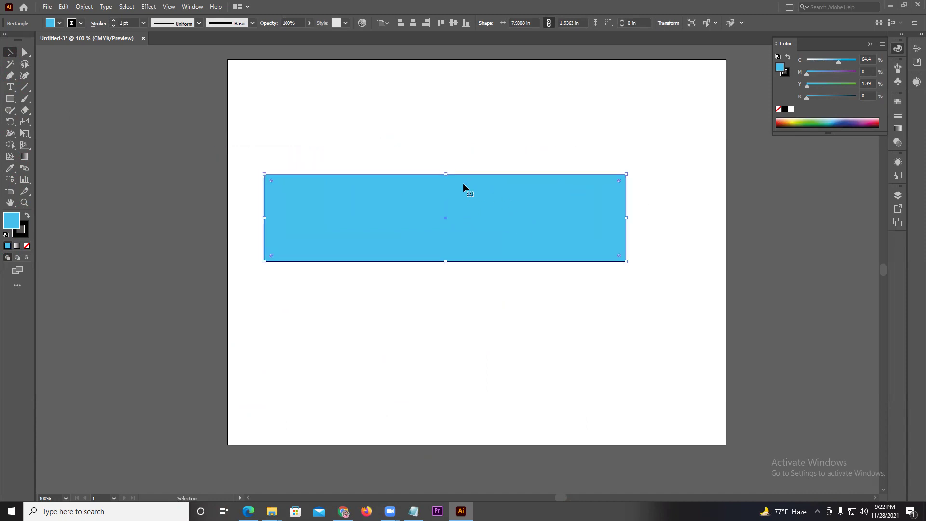
pyautogui.moveTo(449, 174); pyautogui.dragTo(449, 197)
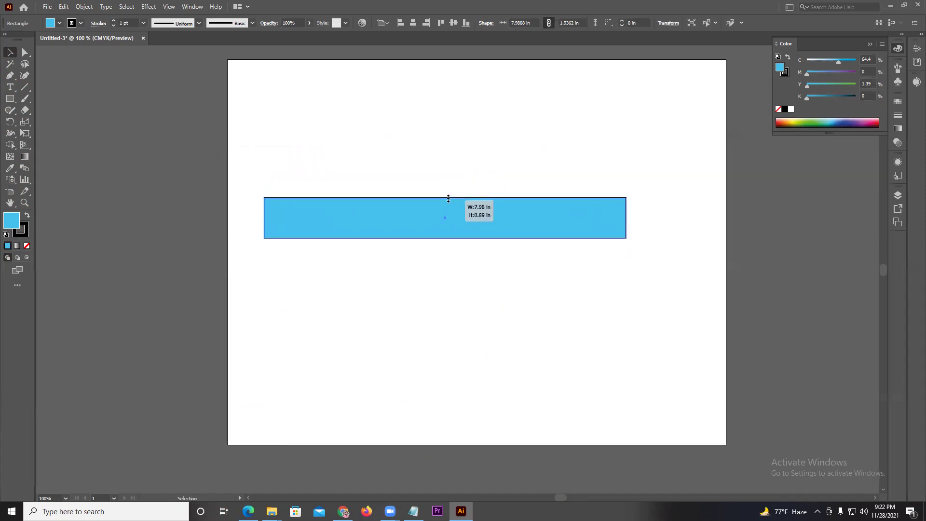
pyautogui.moveTo(461, 230); pyautogui.dragTo(488, 257)
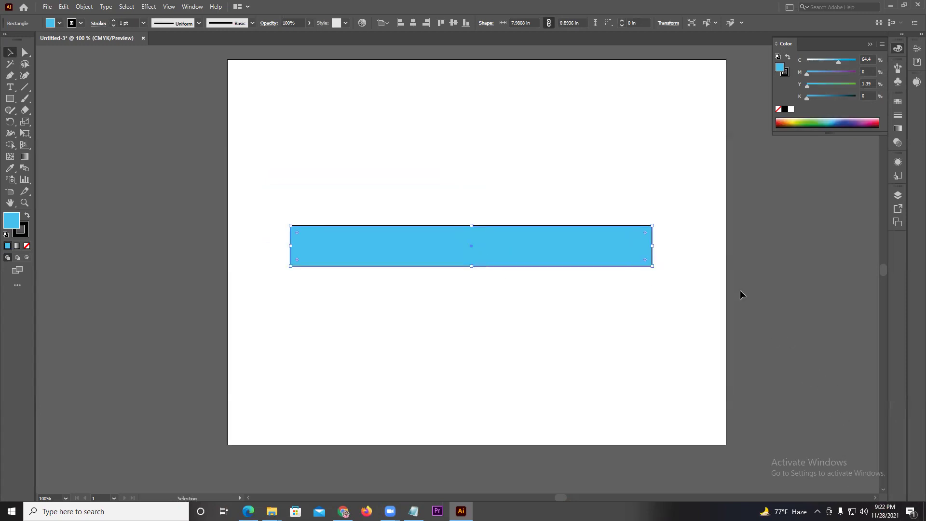
# Tilt the blue bar diagonally and shrink it from its corner
pyautogui.moveTo(654, 226)
pyautogui.mouseDown()
pyautogui.moveTo(339, 206)
pyautogui.moveTo(579, 186)
pyautogui.moveTo(452, 323)
pyautogui.moveTo(426, 185)
pyautogui.moveTo(475, 242)
pyautogui.mouseUp()
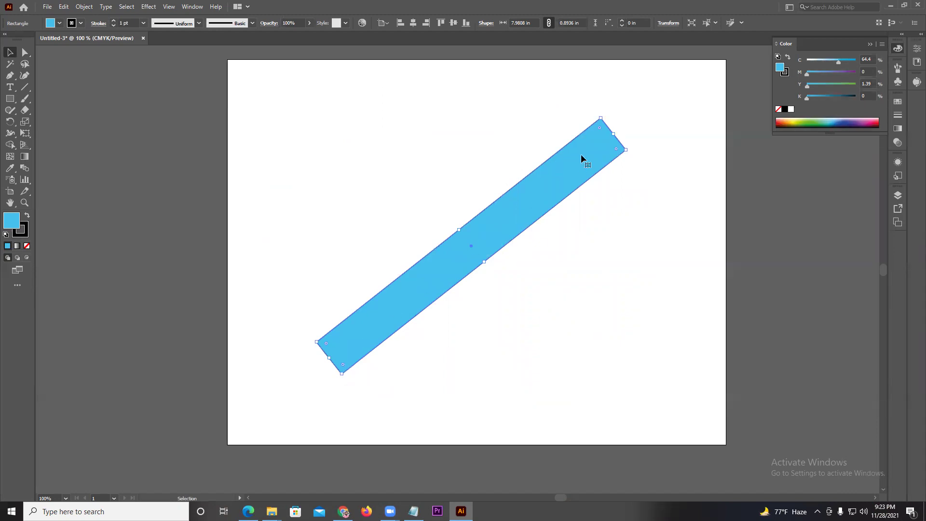
pyautogui.moveTo(612, 136)
pyautogui.mouseDown()
pyautogui.moveTo(508, 229)
pyautogui.moveTo(614, 130)
pyautogui.moveTo(467, 240)
pyautogui.moveTo(473, 251)
pyautogui.moveTo(597, 200)
pyautogui.mouseUp()
pyautogui.scroll(2, 477, 243)
pyautogui.scroll(2, 477, 243)
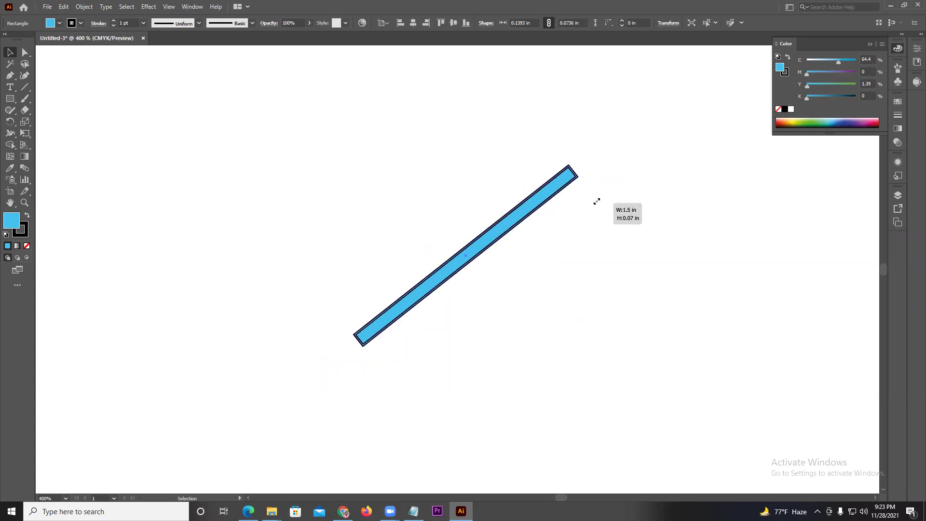
pyautogui.moveTo(466, 256); pyautogui.dragTo(574, 314)
# Halve the tilted rectangle's height, bringing it to about 1.5 × 0.53 in
pyautogui.click(670, 189)
pyautogui.scroll(-3, 670, 189)
pyautogui.scroll(-2, 668, 202)
pyautogui.scroll(2, 668, 212)
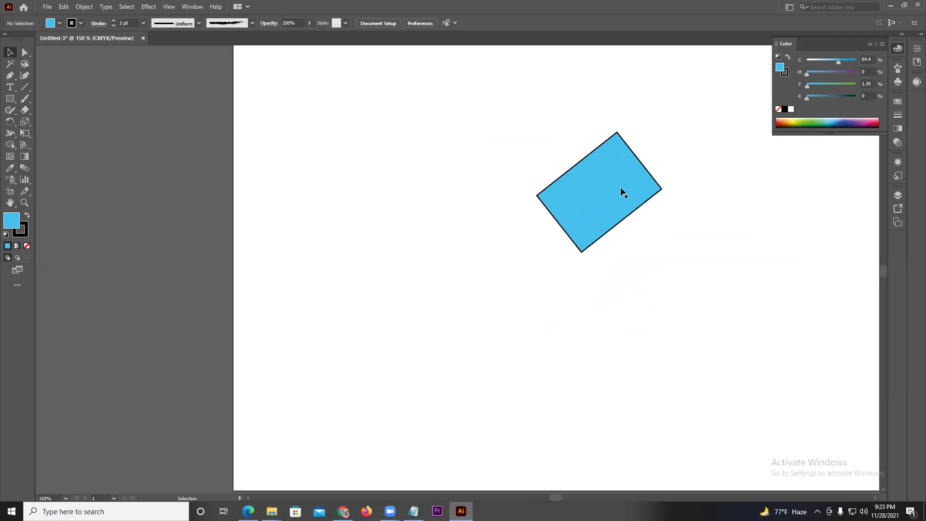
pyautogui.click(622, 202)
pyautogui.moveTo(623, 221)
pyautogui.mouseDown()
pyautogui.moveTo(601, 192)
pyautogui.moveTo(586, 212)
pyautogui.mouseUp()
pyautogui.click(8, 124)
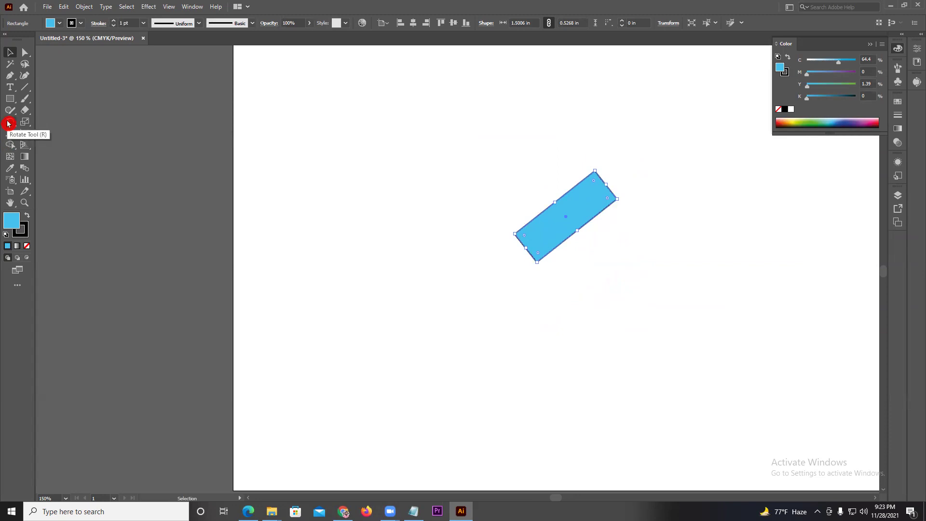
# Change the rectangle's fill to red
pyautogui.click(8, 124)
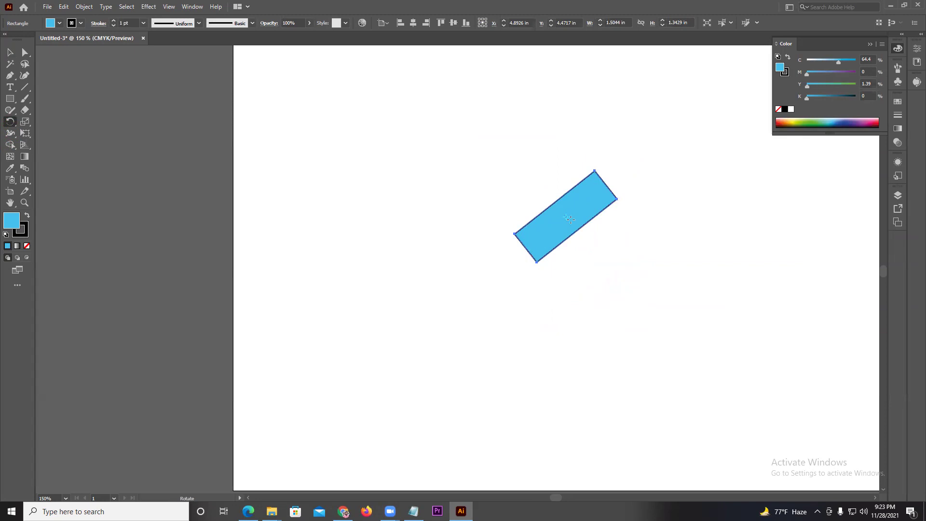
pyautogui.click(795, 120)
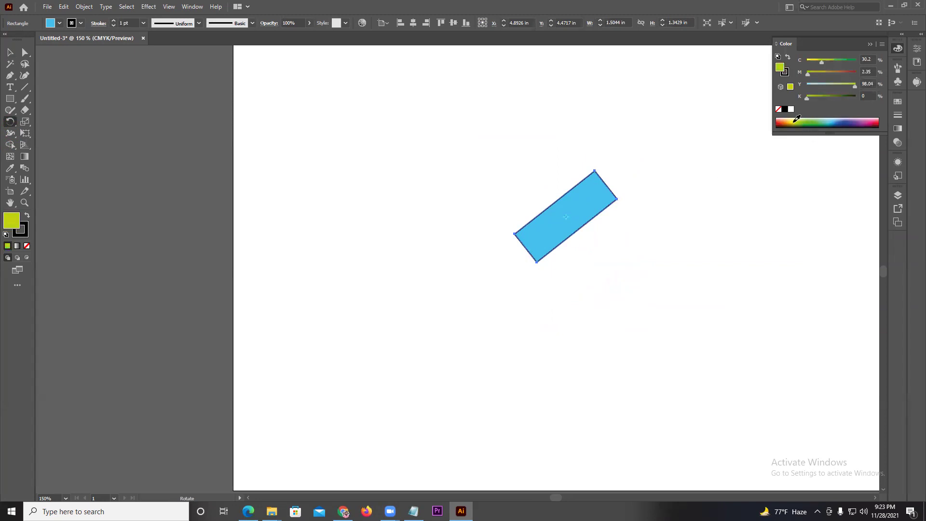
pyautogui.moveTo(796, 120); pyautogui.dragTo(777, 121)
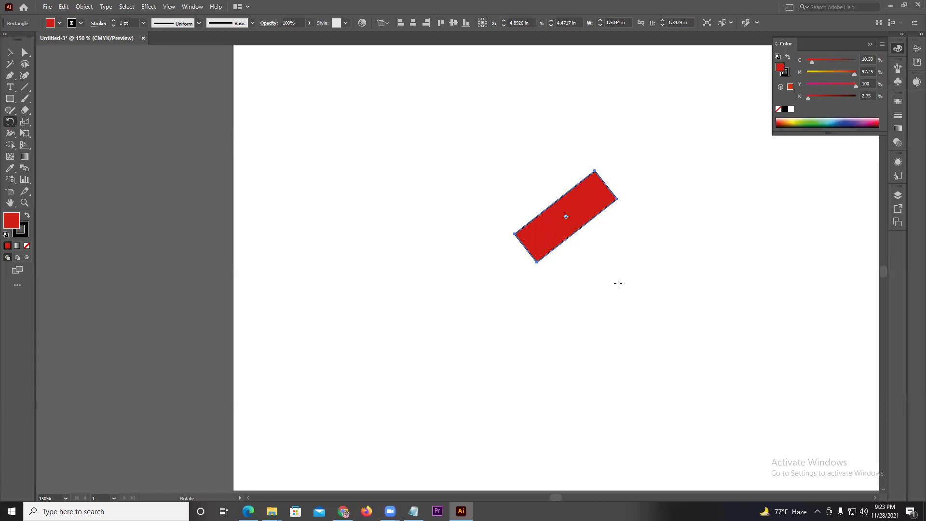
# Rotate the red rectangle to a shallow angle of about 36°
pyautogui.moveTo(601, 188)
pyautogui.mouseDown()
pyautogui.moveTo(617, 227)
pyautogui.moveTo(620, 217)
pyautogui.mouseUp()
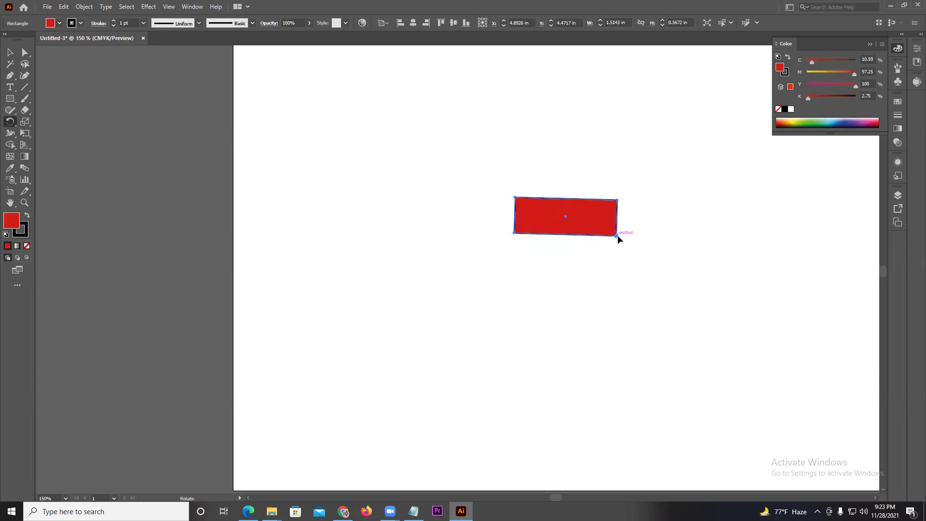
pyautogui.moveTo(518, 209); pyautogui.dragTo(654, 200)
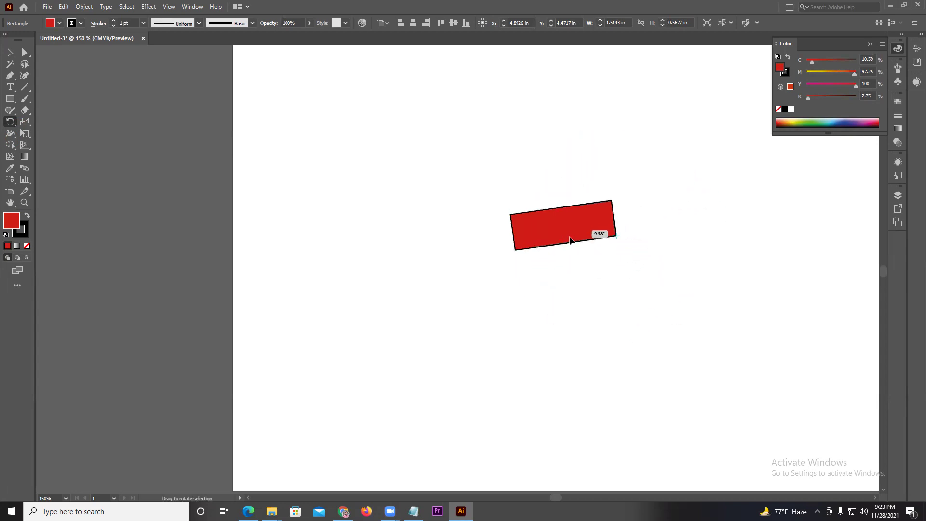
pyautogui.moveTo(654, 200); pyautogui.dragTo(564, 252)
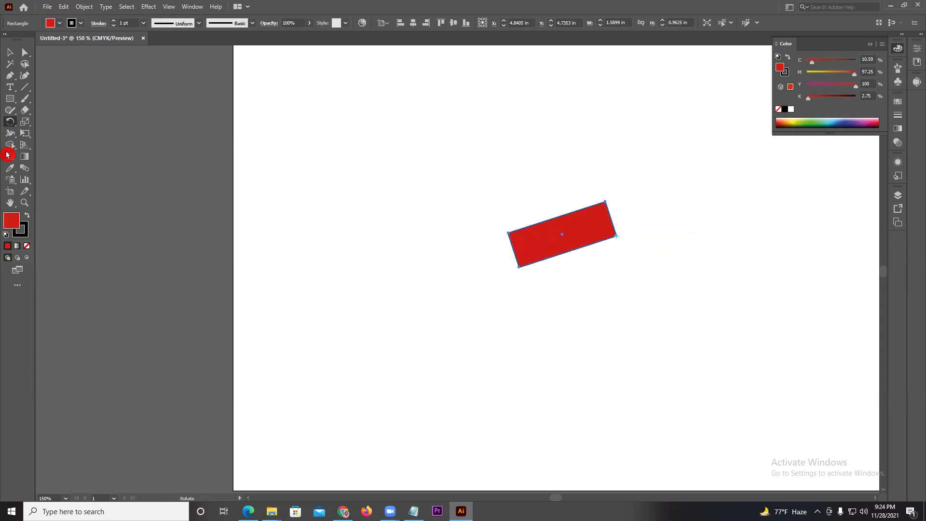
pyautogui.scroll(-2, 288, 213)
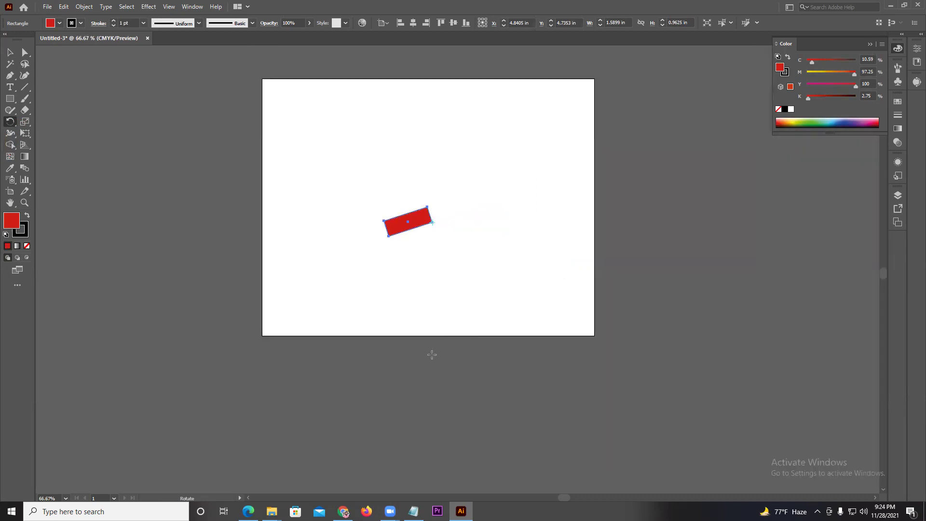
pyautogui.scroll(-1, 449, 327)
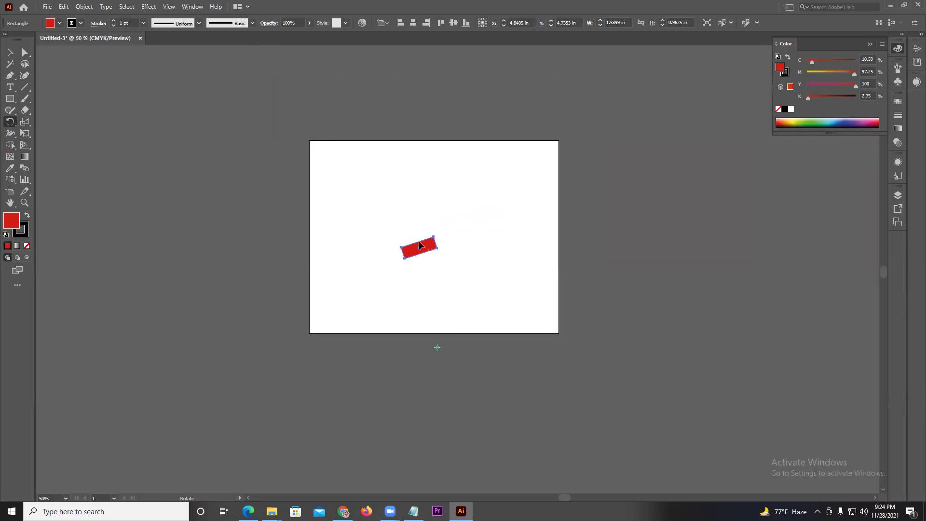
pyautogui.scroll(-2, 429, 248)
pyautogui.moveTo(429, 248)
pyautogui.mouseDown()
pyautogui.moveTo(400, 268)
pyautogui.moveTo(460, 340)
pyautogui.moveTo(410, 268)
pyautogui.moveTo(389, 323)
pyautogui.moveTo(459, 332)
pyautogui.moveTo(456, 288)
pyautogui.moveTo(427, 278)
pyautogui.moveTo(407, 309)
pyautogui.moveTo(457, 308)
pyautogui.moveTo(438, 256)
pyautogui.mouseUp()
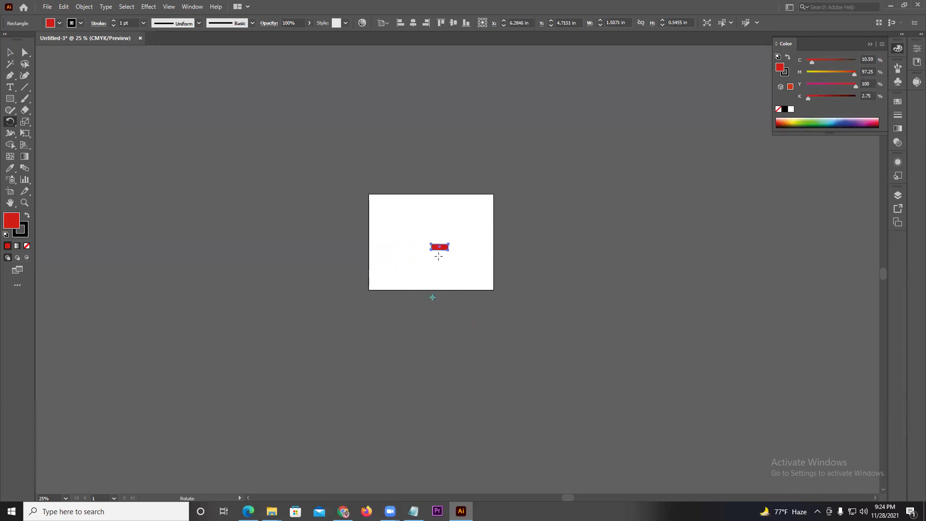
pyautogui.hotkey('ctrl', '1')
# Move the red rectangle up and to the left, then deselect it
pyautogui.click(10, 52)
pyautogui.moveTo(431, 278)
pyautogui.mouseDown()
pyautogui.moveTo(417, 247)
pyautogui.moveTo(368, 250)
pyautogui.moveTo(401, 238)
pyautogui.mouseUp()
pyautogui.click(244, 86)
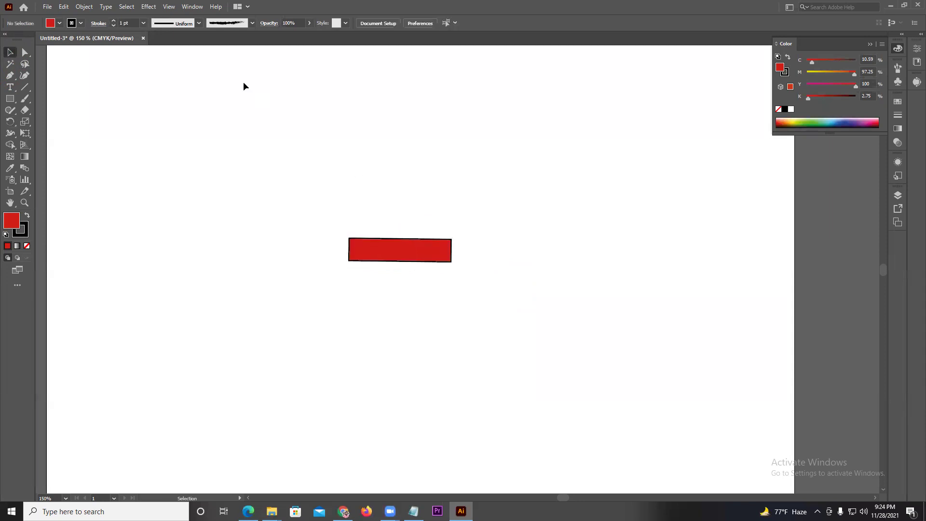
pyautogui.click(48, 8)
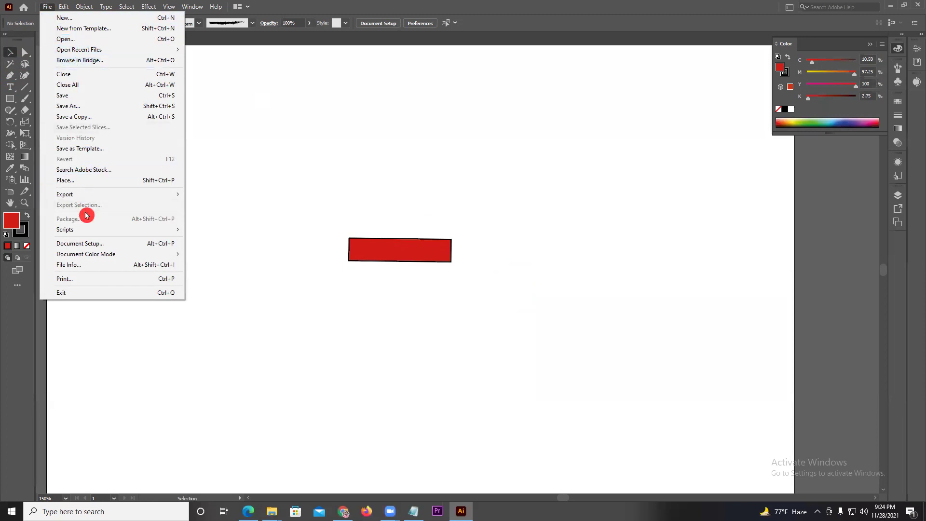
# Place the mug image 853910 from Graphic design > class 02 onto the canvas
pyautogui.click(74, 182)
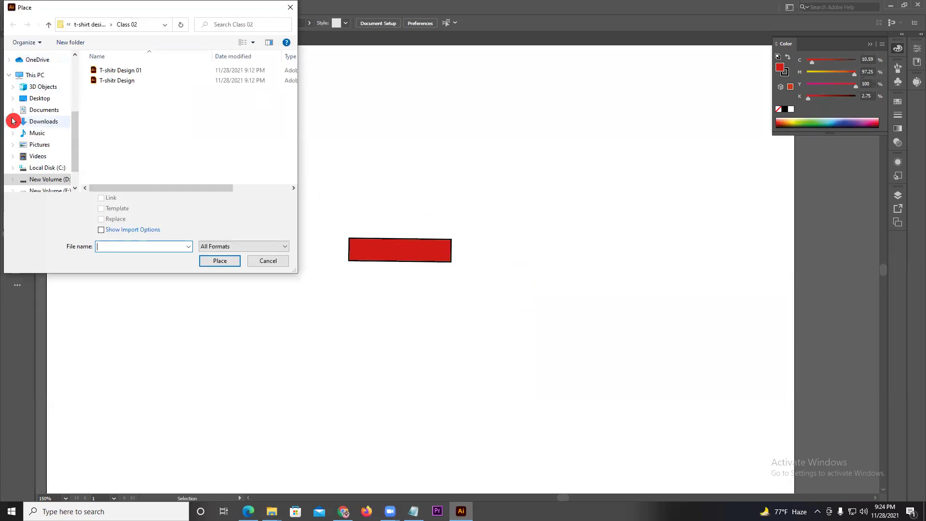
pyautogui.click(83, 25)
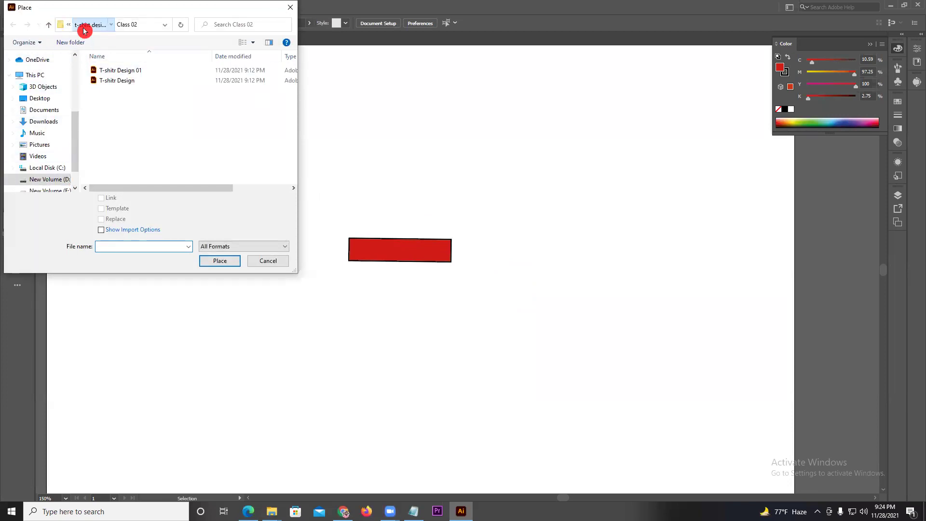
pyautogui.click(96, 25)
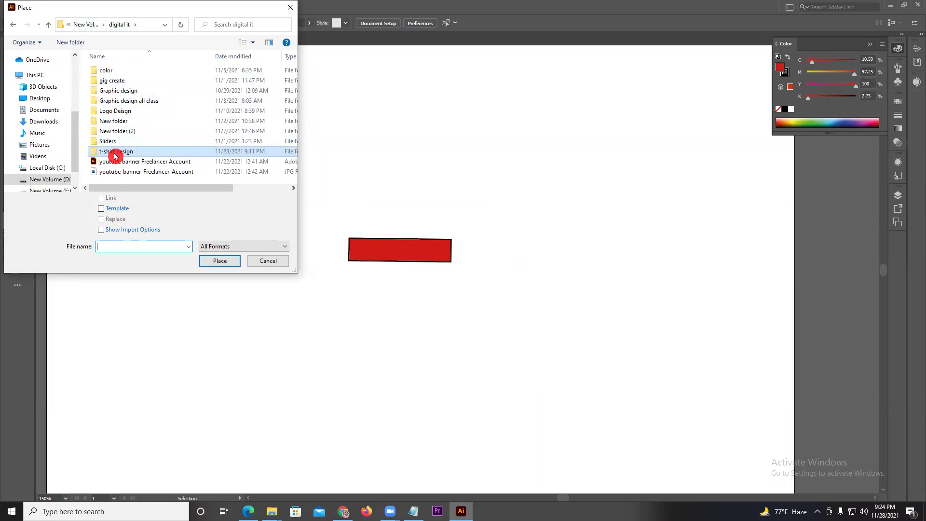
pyautogui.doubleClick(117, 90)
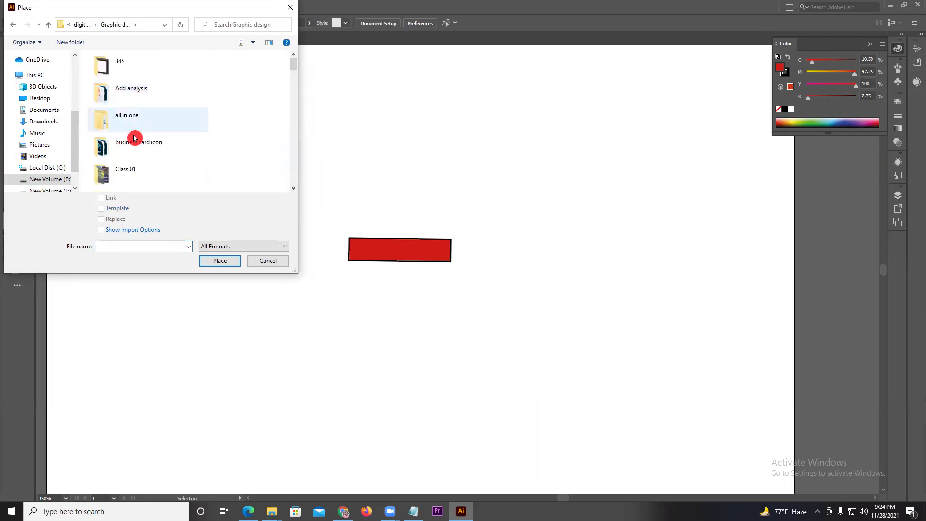
pyautogui.scroll(-1, 143, 164)
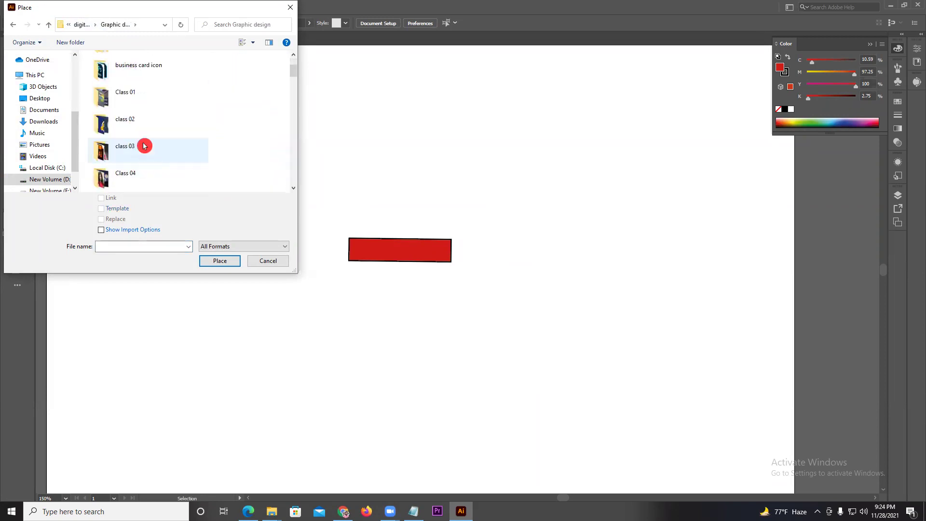
pyautogui.doubleClick(146, 124)
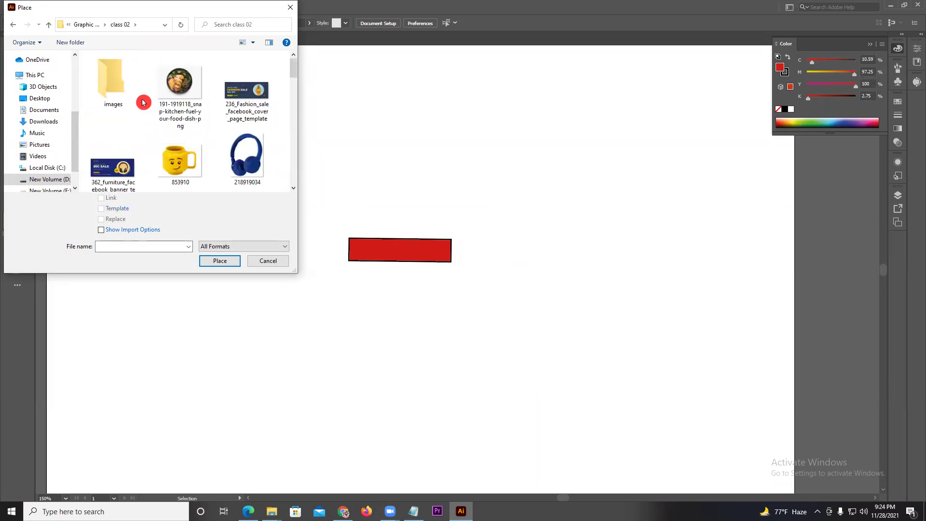
pyautogui.click(192, 172)
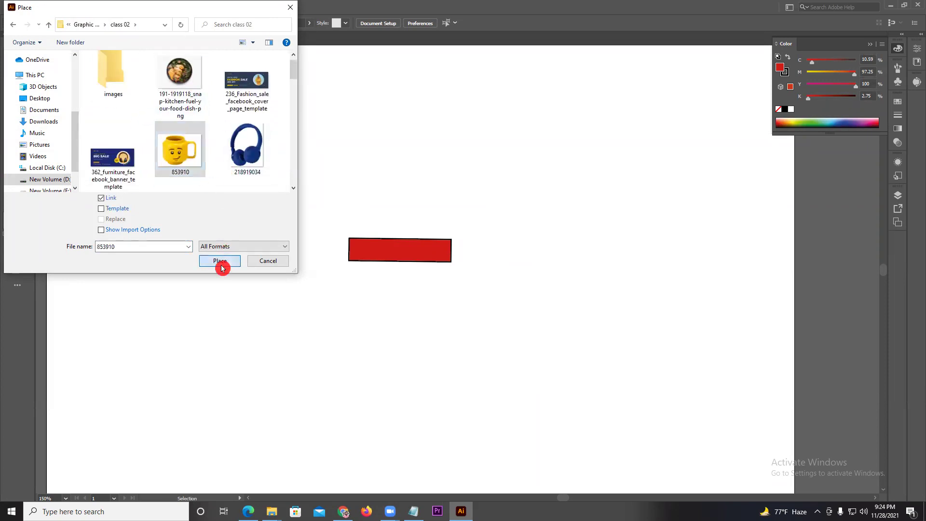
pyautogui.click(220, 260)
pyautogui.moveTo(525, 139); pyautogui.dragTo(741, 301)
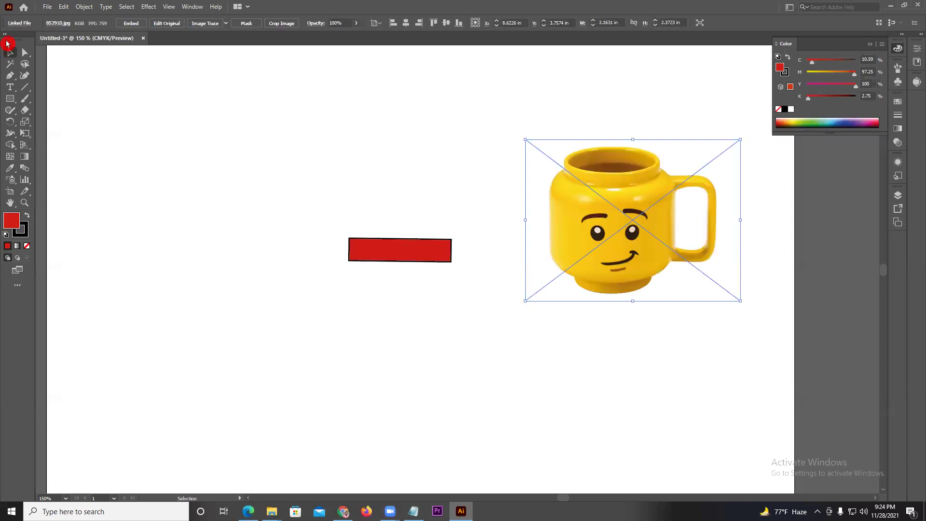
# Move the mug image just right of the artboard and embed it
pyautogui.click(301, 184)
pyautogui.scroll(-2, 483, 241)
pyautogui.moveTo(483, 241); pyautogui.dragTo(355, 220)
pyautogui.click(434, 217)
pyautogui.moveTo(434, 218); pyautogui.dragTo(563, 218)
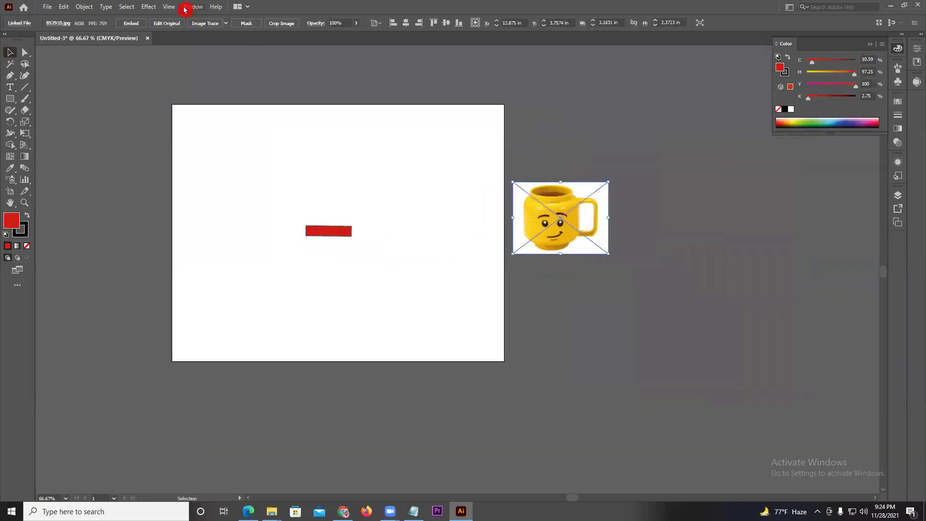
pyautogui.click(128, 30)
pyautogui.click(206, 82)
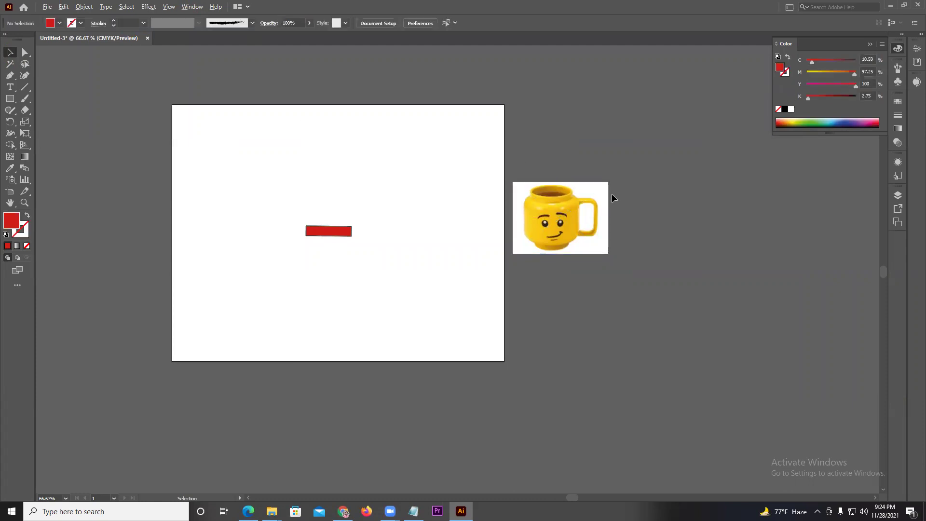
pyautogui.scroll(1, 612, 193)
pyautogui.moveTo(574, 225); pyautogui.dragTo(557, 225)
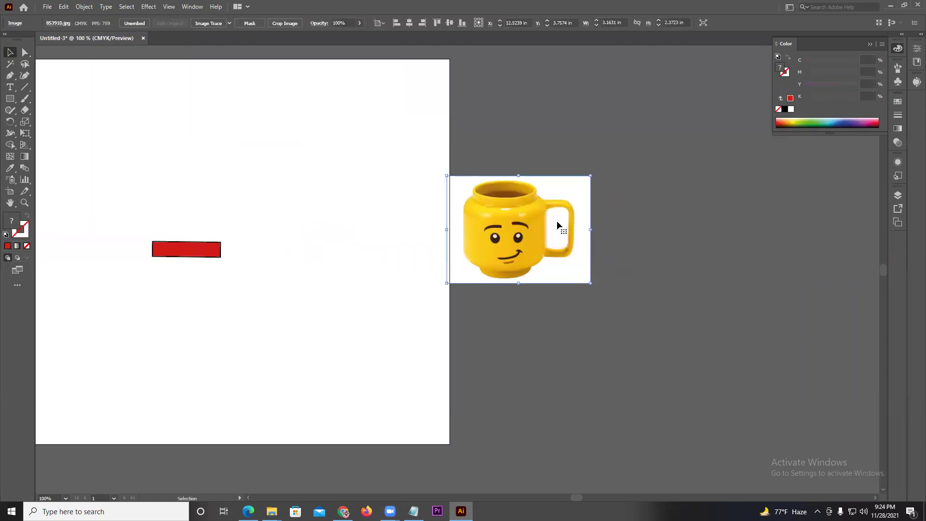
# Experiment with reflecting and rotating the mug, then nudge it further right
pyautogui.moveTo(10, 122); pyautogui.dragTo(54, 133)
pyautogui.moveTo(529, 224); pyautogui.dragTo(635, 245)
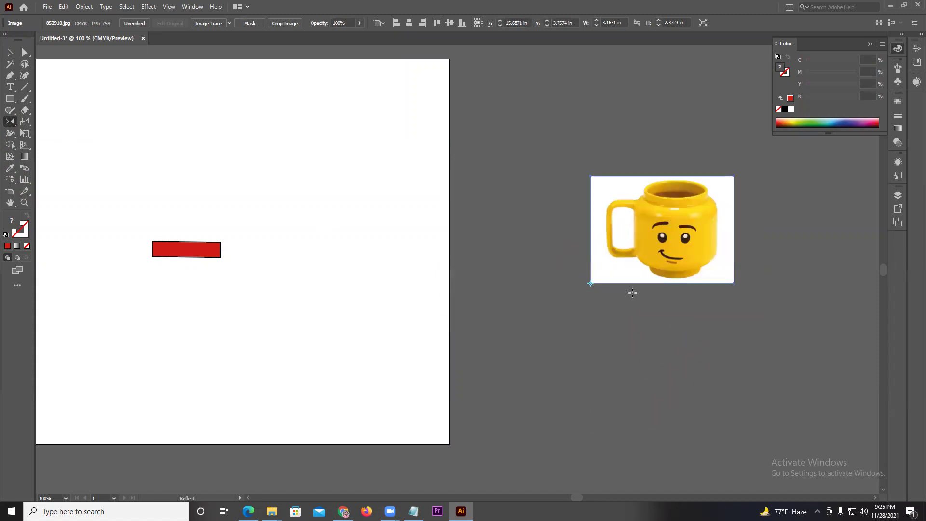
pyautogui.hotkey('ctrl', 'z')
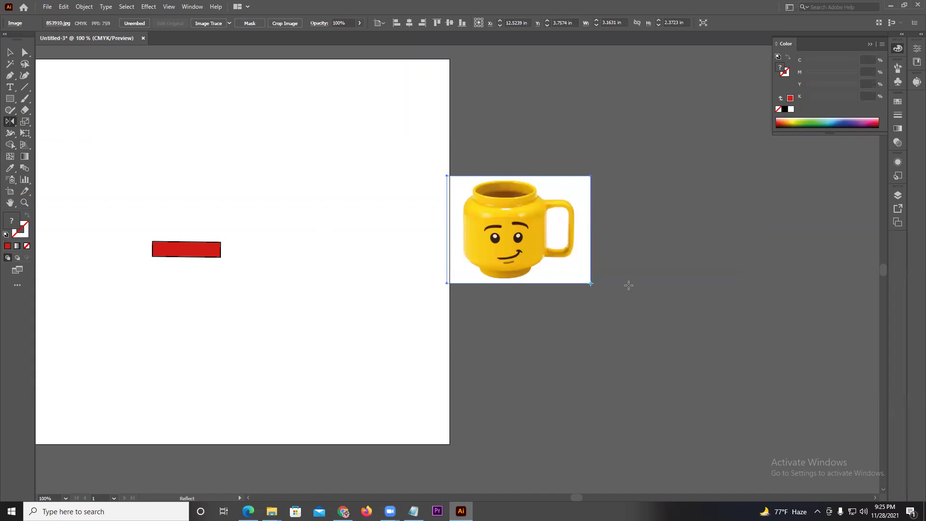
pyautogui.hotkey('ctrl', 'shift', 'z')
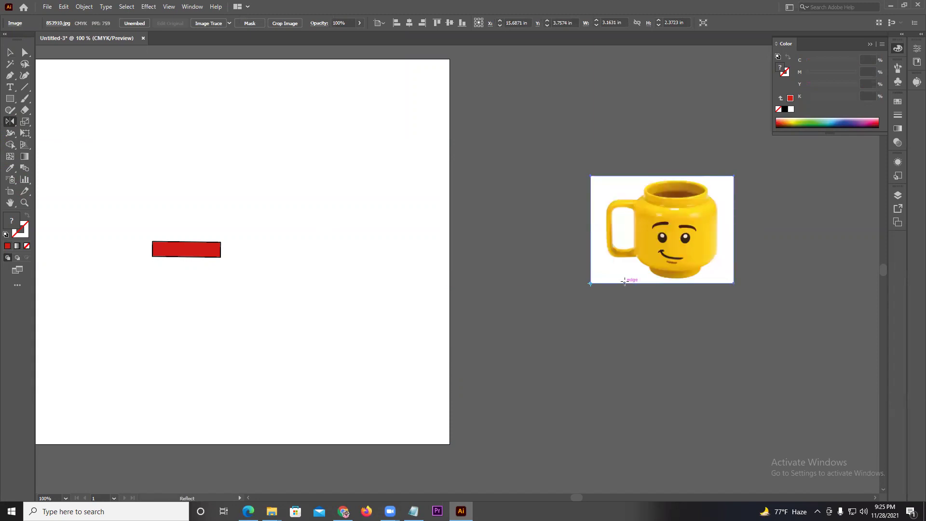
pyautogui.moveTo(9, 121); pyautogui.dragTo(34, 122)
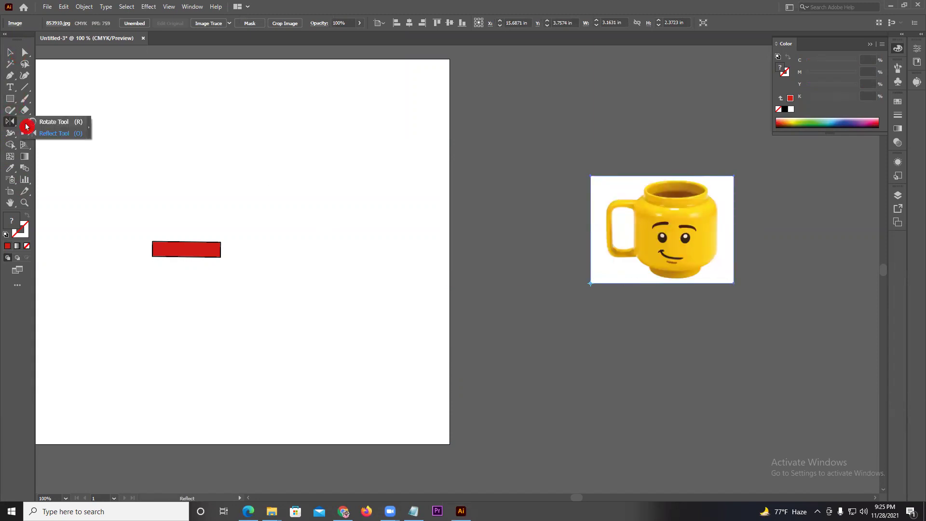
pyautogui.moveTo(699, 212); pyautogui.dragTo(633, 260)
pyautogui.moveTo(10, 121); pyautogui.dragTo(77, 140)
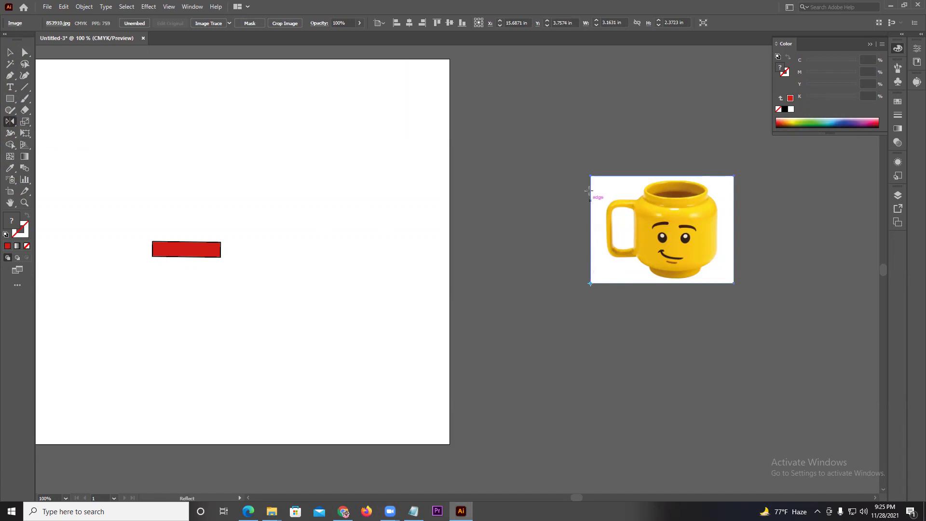
pyautogui.moveTo(648, 250); pyautogui.dragTo(396, 177)
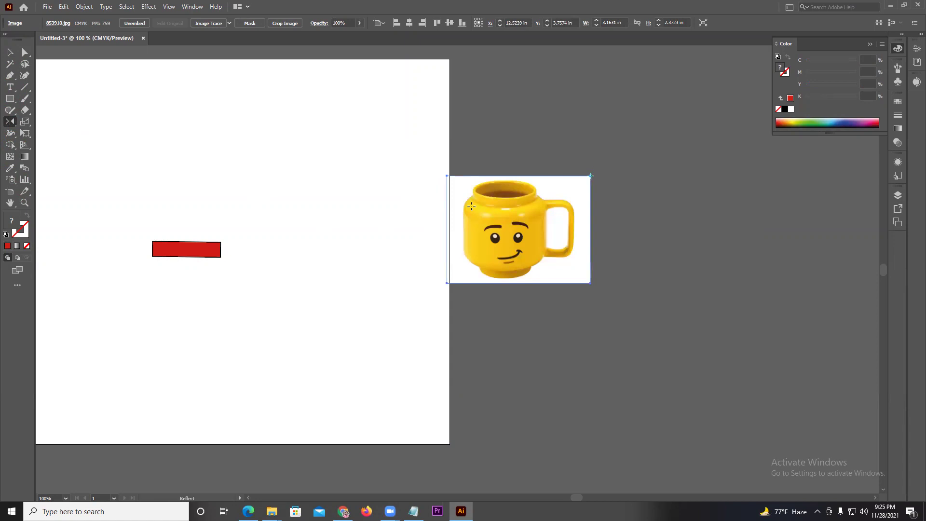
pyautogui.press('v')
pyautogui.moveTo(529, 279)
pyautogui.mouseDown()
pyautogui.moveTo(565, 276)
pyautogui.moveTo(537, 256)
pyautogui.mouseUp()
# Open Transform > Reflect for the mug, preview other axes, and return to Vertical at 90°
pyautogui.rightClick(537, 243)
pyautogui.moveTo(565, 308)
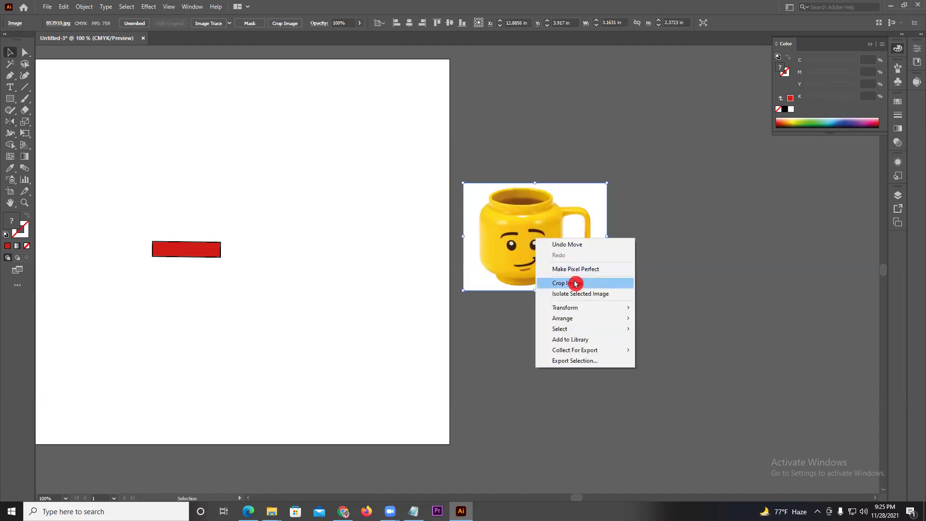
pyautogui.click(525, 245)
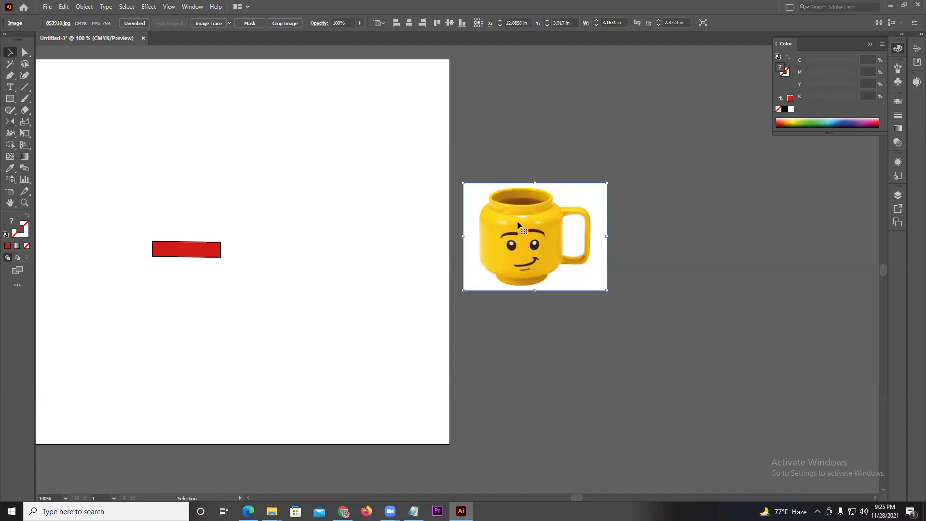
pyautogui.rightClick(517, 222)
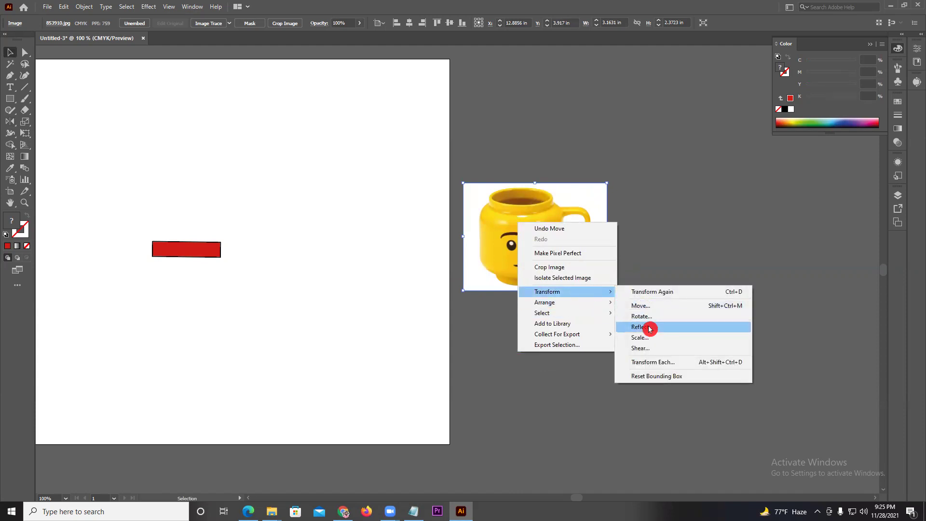
pyautogui.moveTo(547, 291)
pyautogui.click(649, 327)
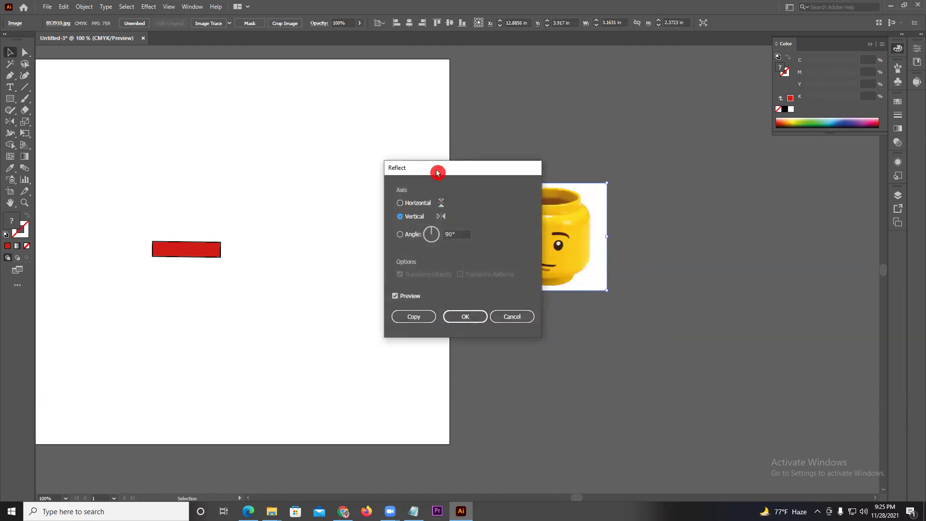
pyautogui.moveTo(437, 172); pyautogui.dragTo(280, 172)
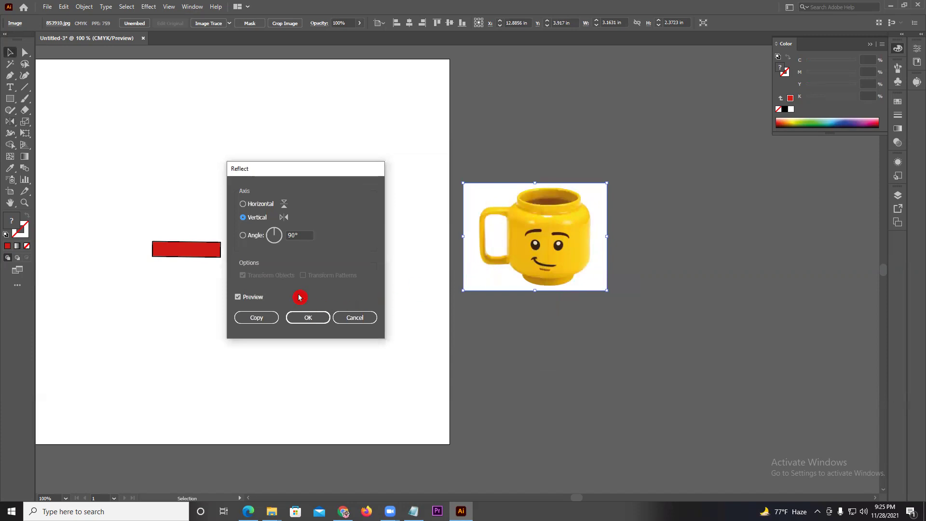
pyautogui.click(259, 205)
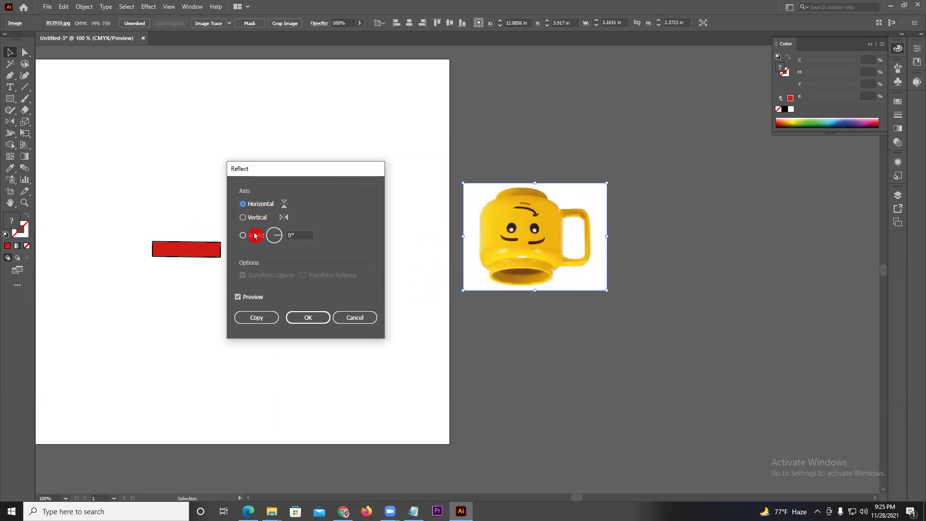
pyautogui.moveTo(265, 234); pyautogui.dragTo(283, 248)
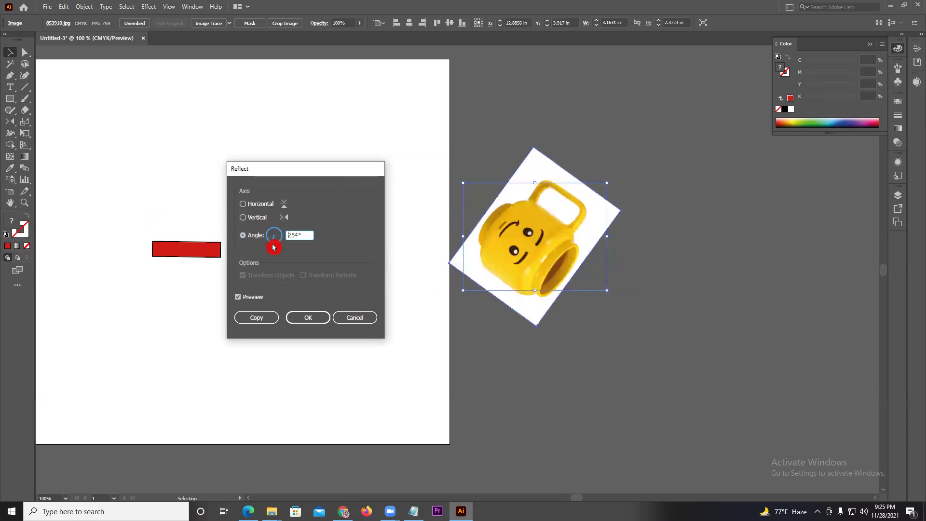
pyautogui.click(263, 222)
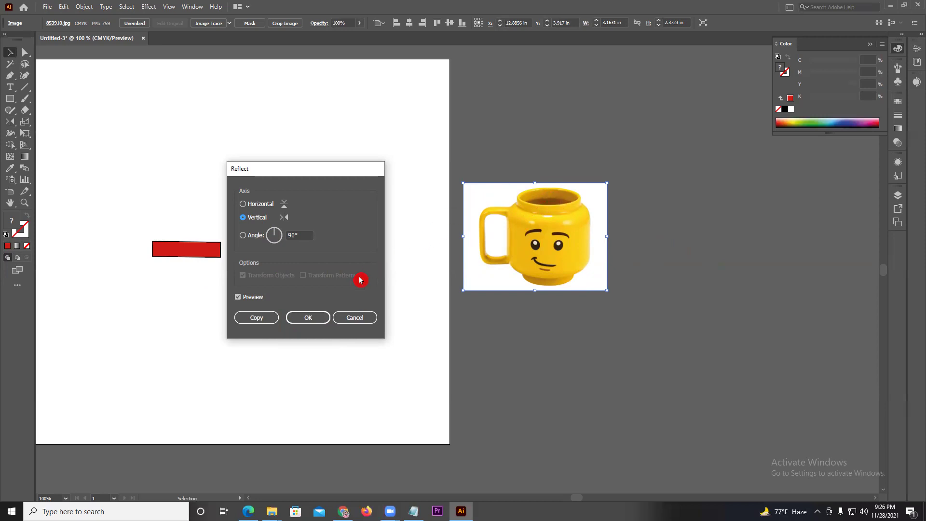
# Create a mirrored copy of the mug and position it beside the original
pyautogui.click(256, 317)
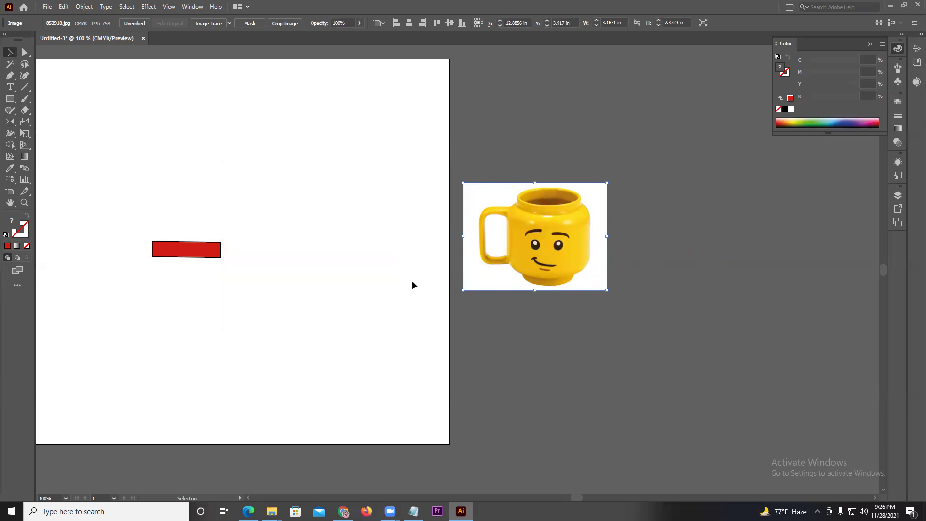
pyautogui.click(615, 166)
pyautogui.moveTo(511, 239); pyautogui.dragTo(662, 236)
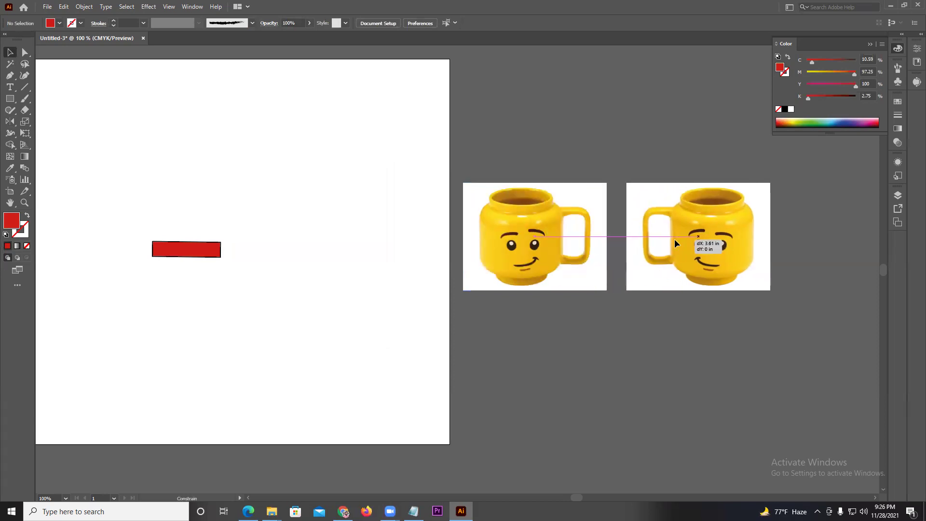
pyautogui.click(572, 236)
pyautogui.moveTo(626, 240)
pyautogui.mouseDown()
pyautogui.moveTo(533, 224)
pyautogui.moveTo(677, 221)
pyautogui.mouseUp()
# Select both mugs and move them slightly lower
pyautogui.click(573, 153)
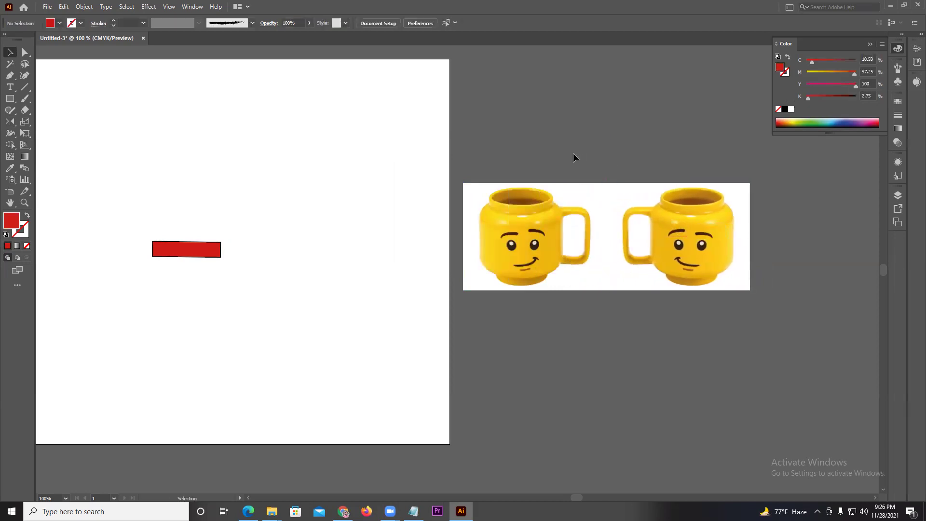
pyautogui.moveTo(592, 223); pyautogui.dragTo(756, 276)
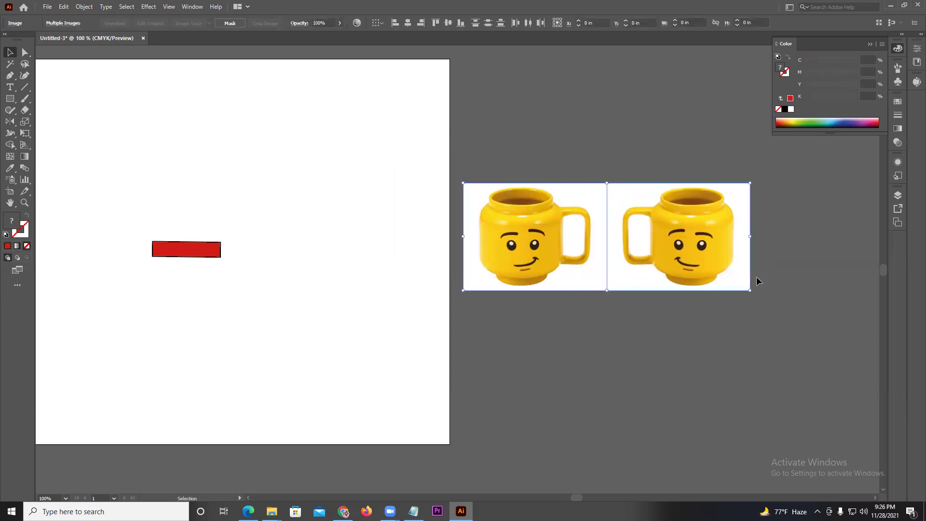
pyautogui.moveTo(701, 244); pyautogui.dragTo(706, 287)
pyautogui.click(714, 348)
pyautogui.click(712, 271)
# Delete the mirrored mug, then try a Reflect copy again and undo it
pyautogui.press('Delete')
pyautogui.click(491, 287)
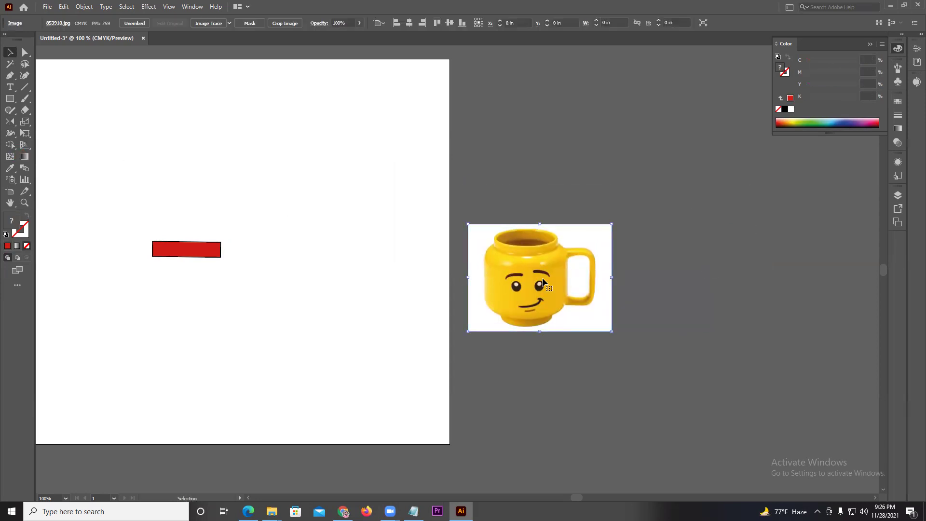
pyautogui.click(12, 123)
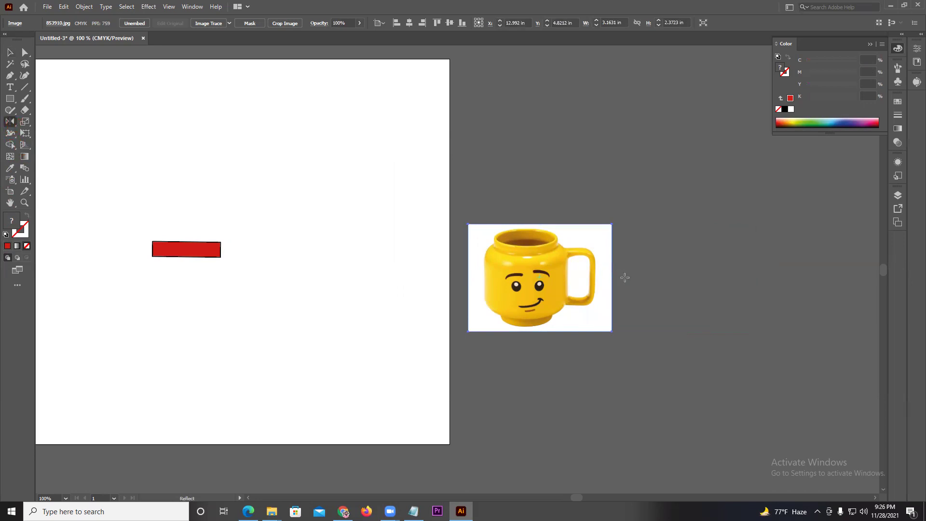
pyautogui.keyDown('alt'); pyautogui.click(647, 279); pyautogui.keyUp('alt')
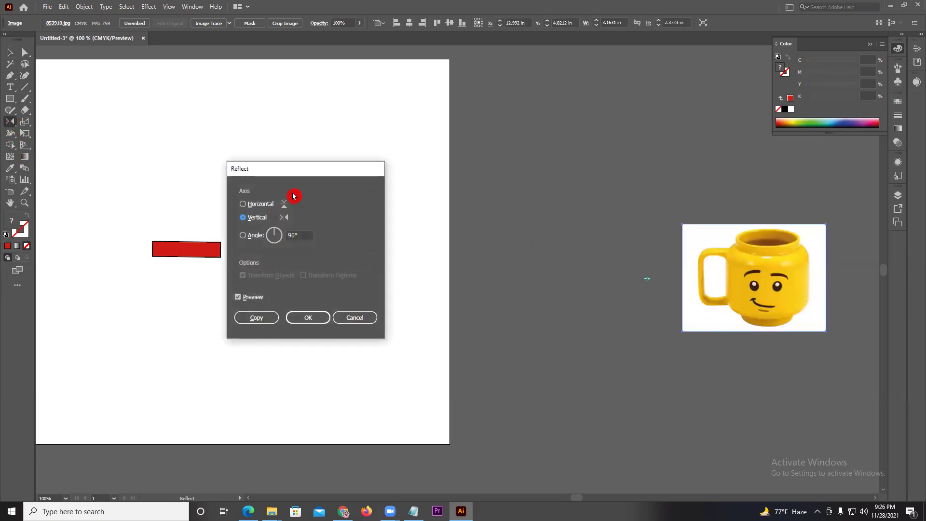
pyautogui.click(256, 318)
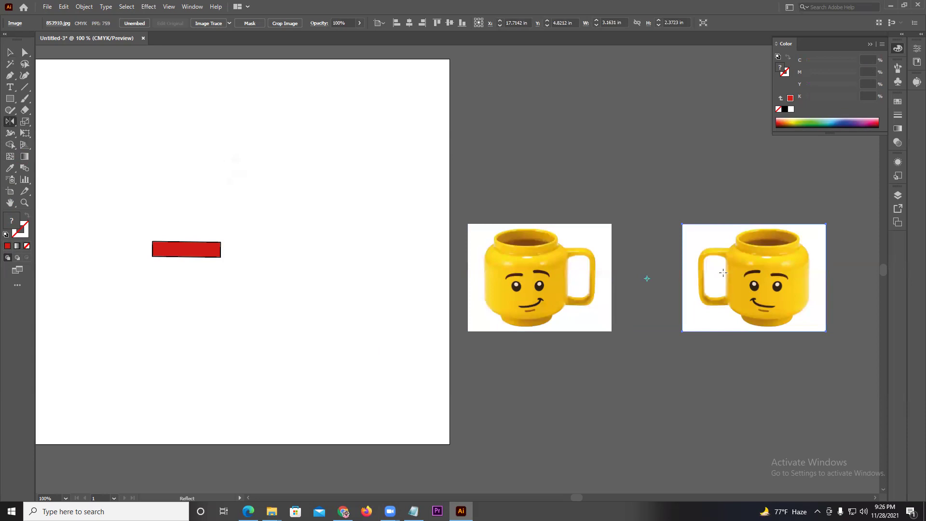
pyautogui.hotkey('ctrl', 'z')
# Make a mirrored copy through the Reflect options and move it right of the original
pyautogui.click(7, 129)
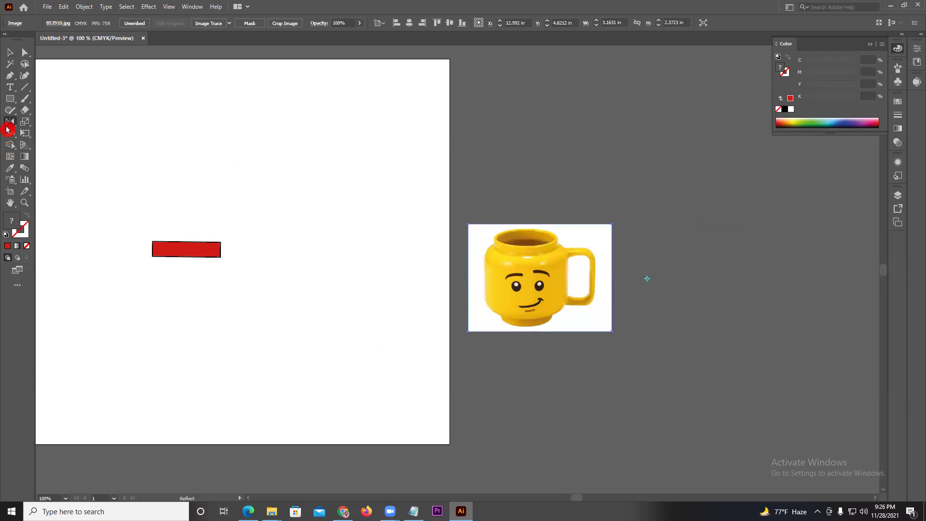
pyautogui.doubleClick(8, 124)
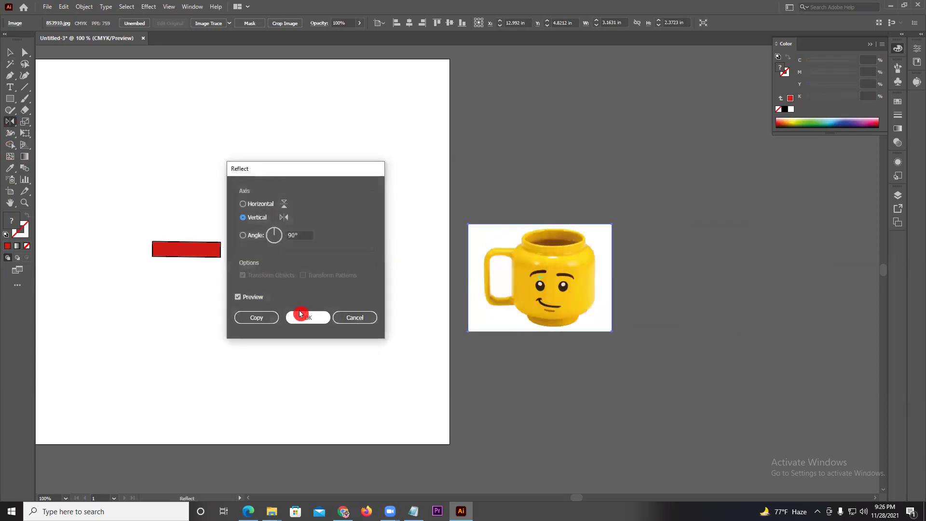
pyautogui.click(267, 321)
pyautogui.press('v')
pyautogui.click(483, 183)
pyautogui.moveTo(581, 196); pyautogui.dragTo(693, 274)
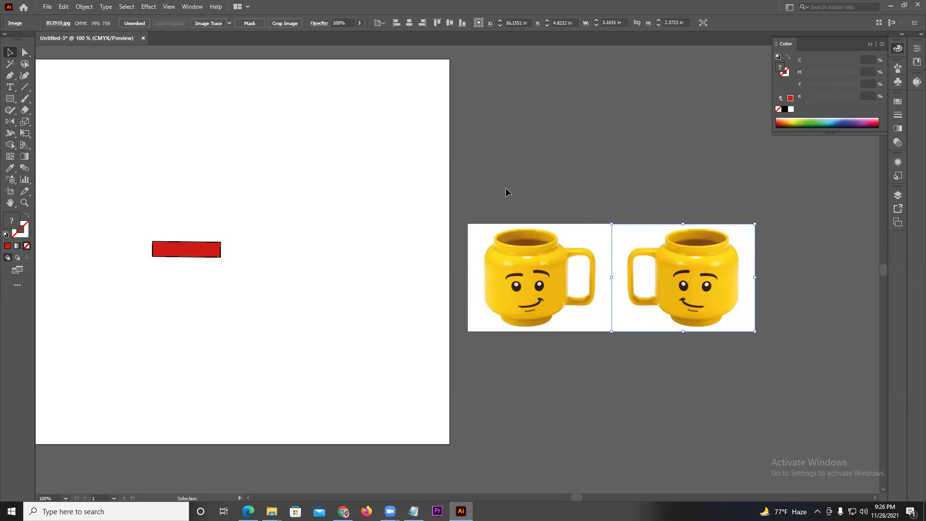
# Select the mirrored copy on the right and delete it
pyautogui.moveTo(521, 203); pyautogui.dragTo(737, 310)
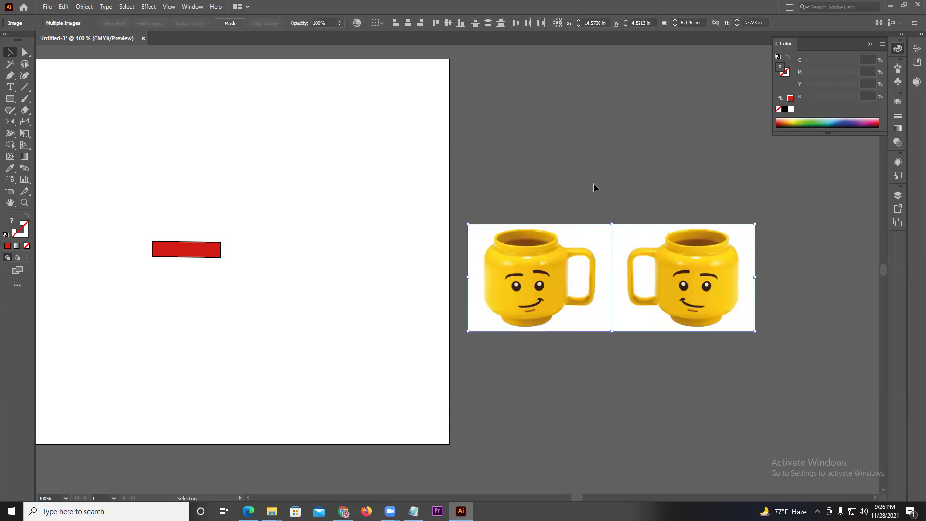
pyautogui.click(607, 199)
pyautogui.click(673, 277)
pyautogui.press('Delete')
pyautogui.click(13, 125)
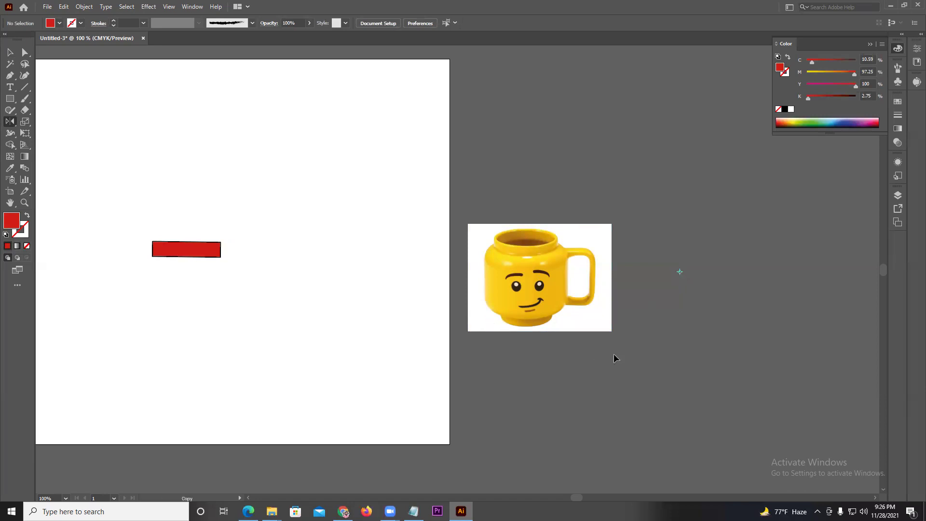
# Mirror the mug image across an axis at its lower-right corner, then back onto the artboard
pyautogui.moveTo(531, 319); pyautogui.dragTo(550, 267)
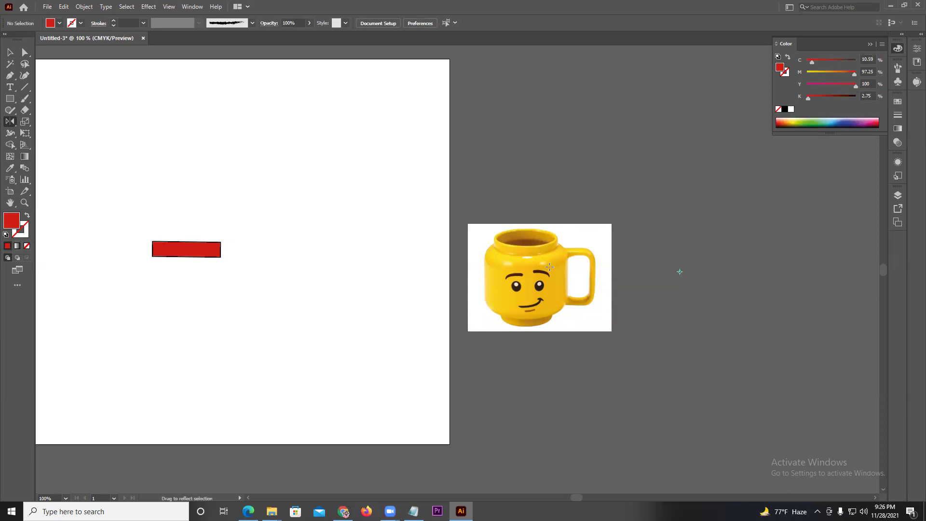
pyautogui.click(612, 332)
pyautogui.rightClick(10, 121)
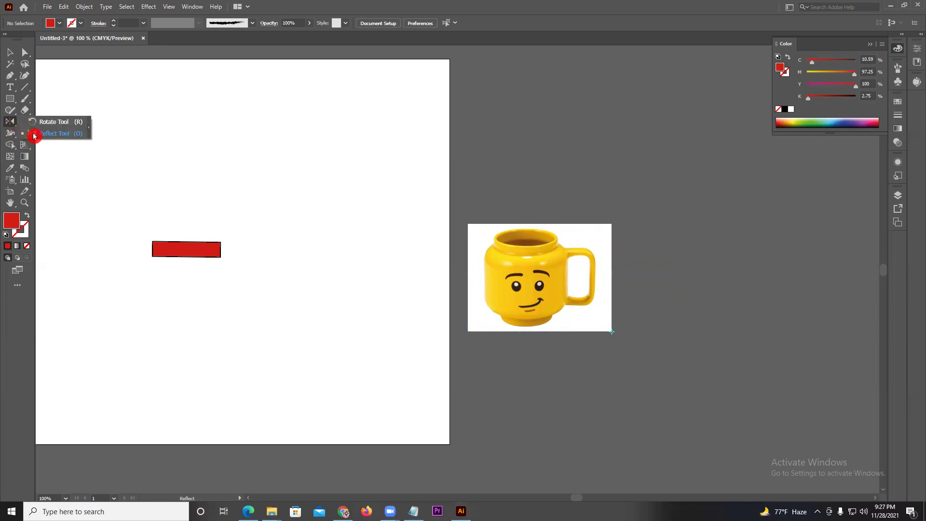
pyautogui.click(10, 52)
pyautogui.click(487, 270)
pyautogui.click(8, 116)
pyautogui.click(12, 120)
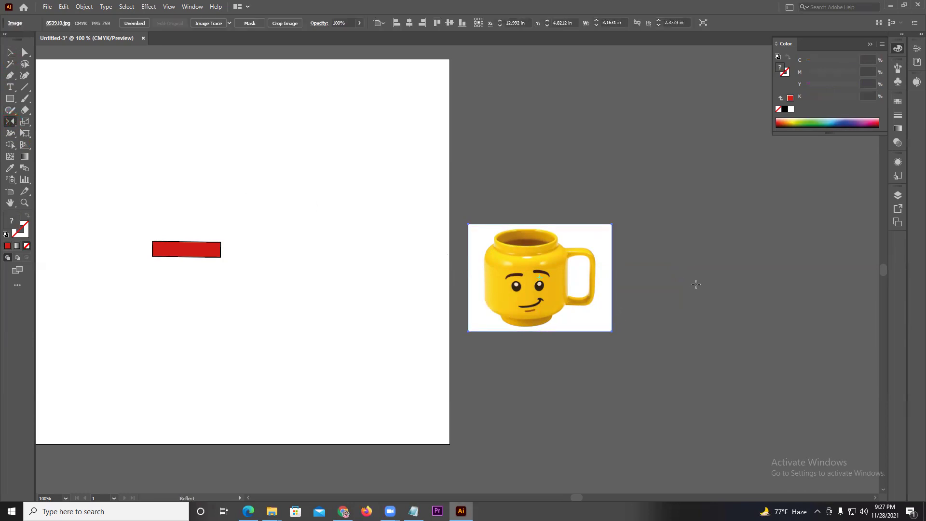
pyautogui.moveTo(637, 279); pyautogui.dragTo(797, 339)
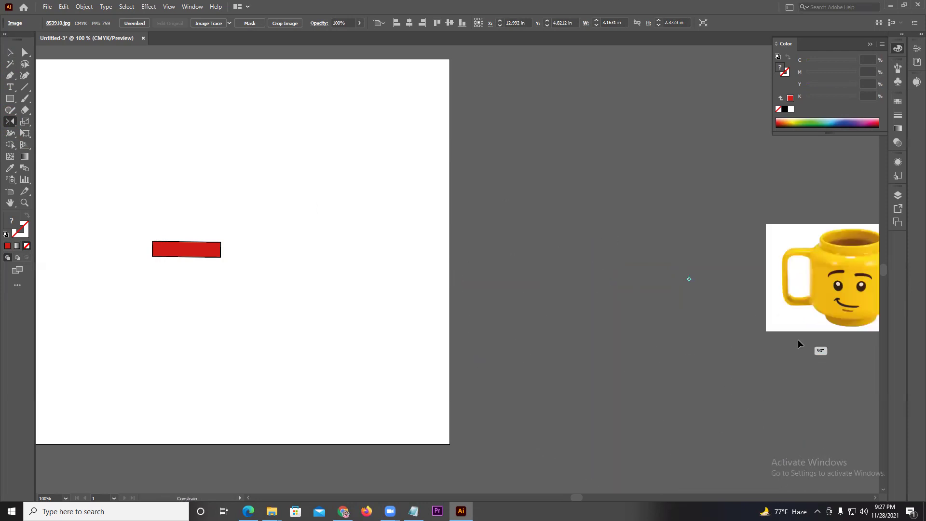
pyautogui.scroll(-1, 811, 318)
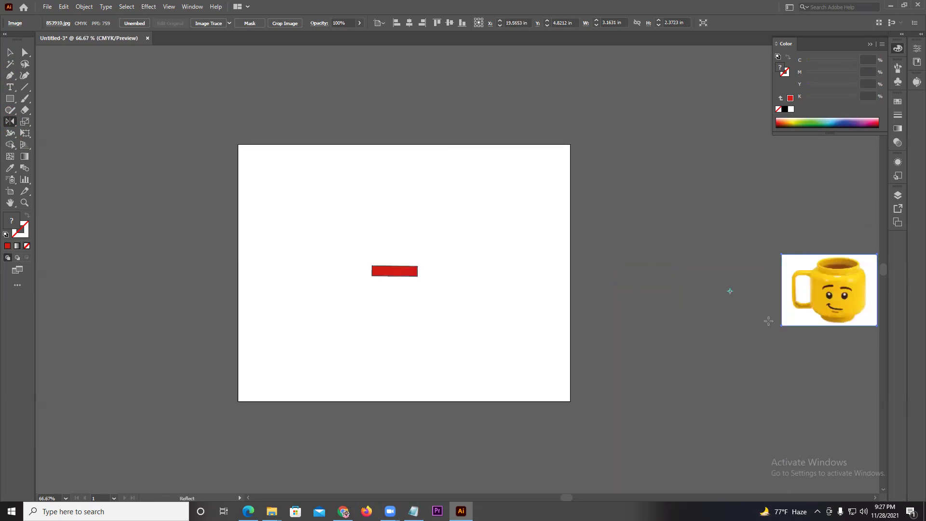
pyautogui.scroll(-2, 768, 321)
pyautogui.scroll(3, 806, 327)
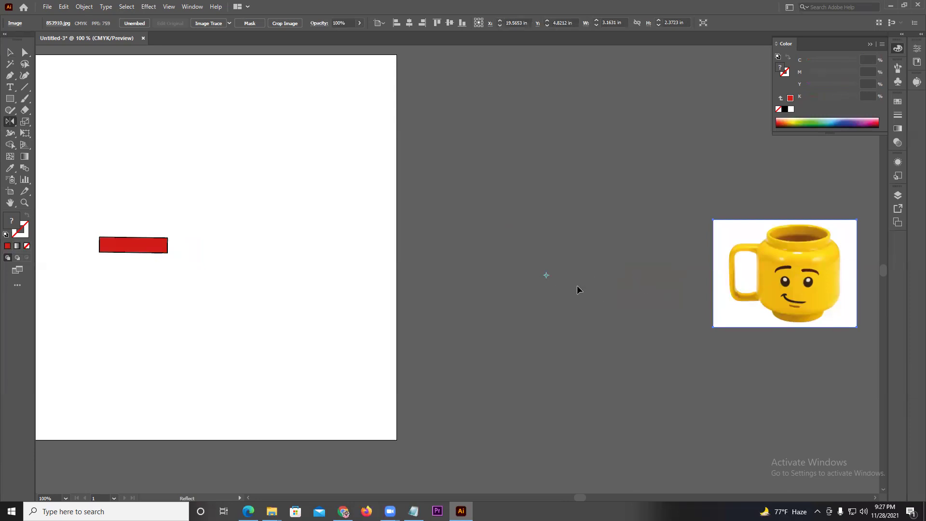
pyautogui.moveTo(617, 278); pyautogui.dragTo(270, 290)
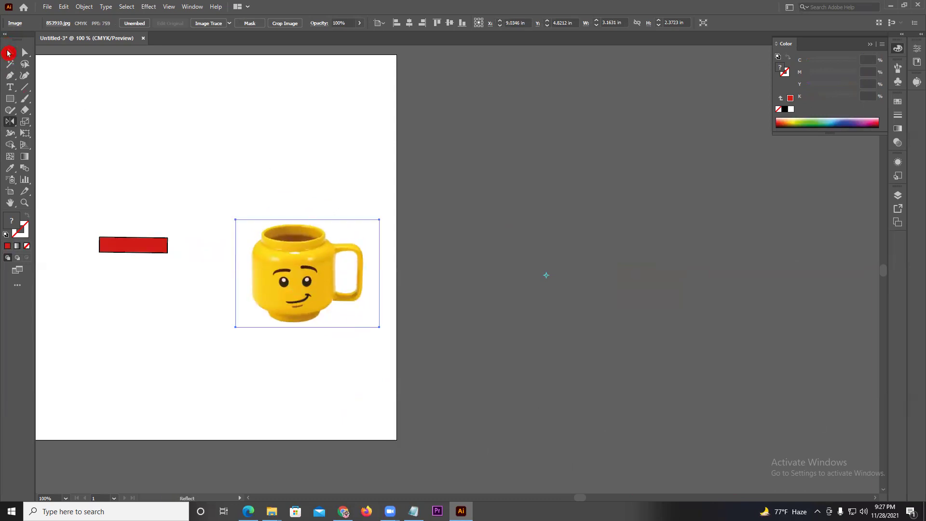
# Delete the mug image and move the red bar toward the artboard centre
pyautogui.click(8, 53)
pyautogui.click(164, 117)
pyautogui.moveTo(180, 130); pyautogui.dragTo(345, 157)
pyautogui.hscroll(-5, 345, 158)
pyautogui.click(479, 265)
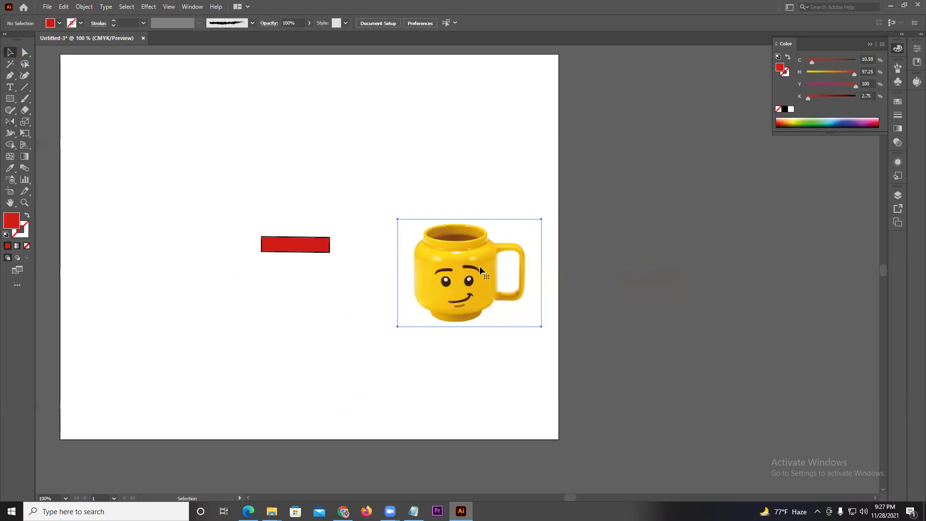
pyautogui.press('Delete')
pyautogui.moveTo(332, 246); pyautogui.dragTo(343, 279)
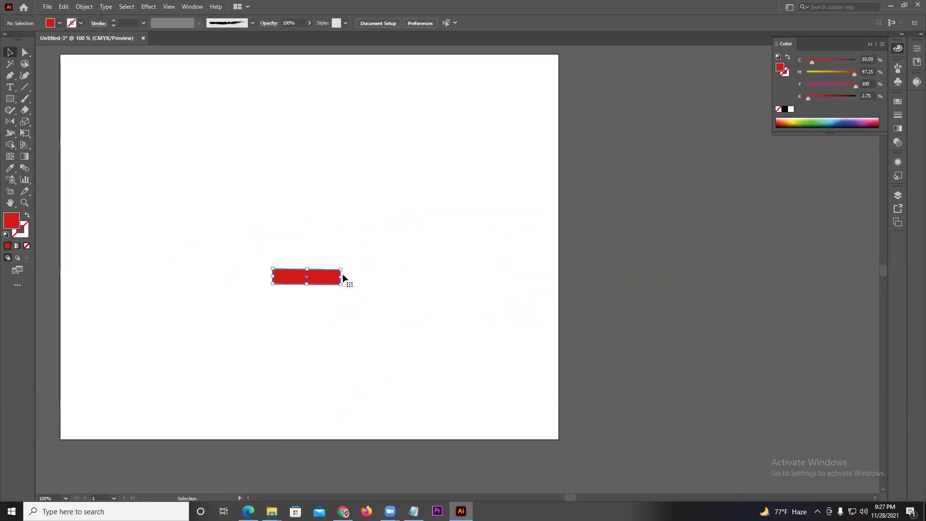
# Delete the red bar and draw a short vertical line near the artboard top
pyautogui.press('Delete')
pyautogui.click(10, 88)
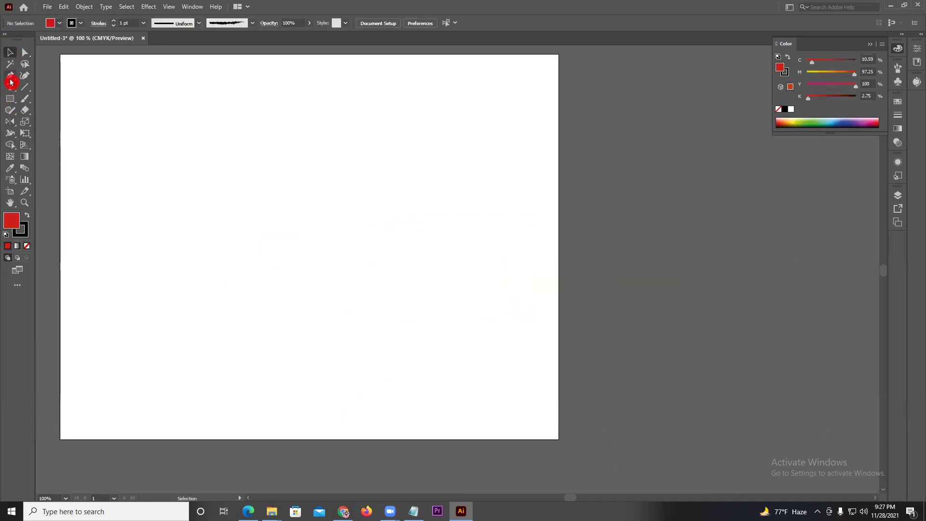
pyautogui.scroll(2, 281, 198)
pyautogui.hscroll(-3, 361, 212)
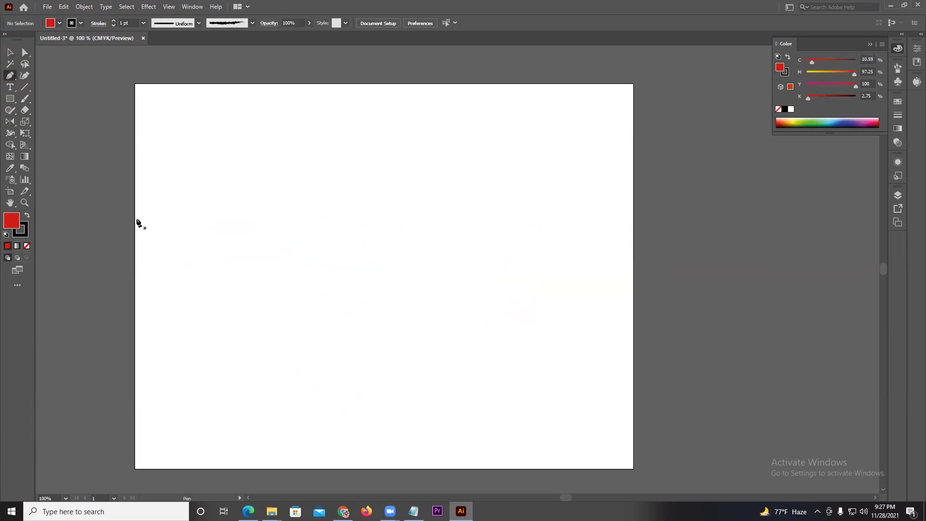
pyautogui.click(21, 106)
pyautogui.click(22, 92)
pyautogui.moveTo(336, 145); pyautogui.dragTo(337, 155)
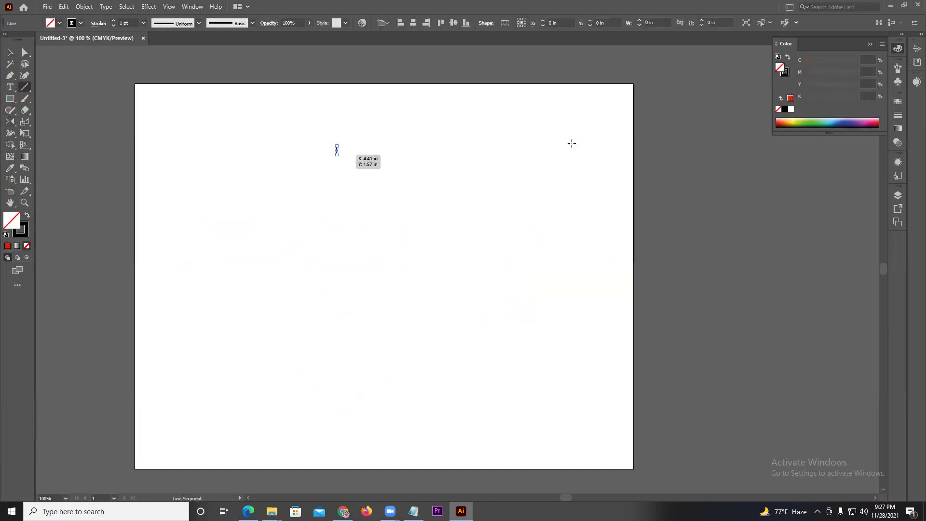
# Give the line no fill and a 4 pt stroke, and nudge it down-right
pyautogui.click(809, 119)
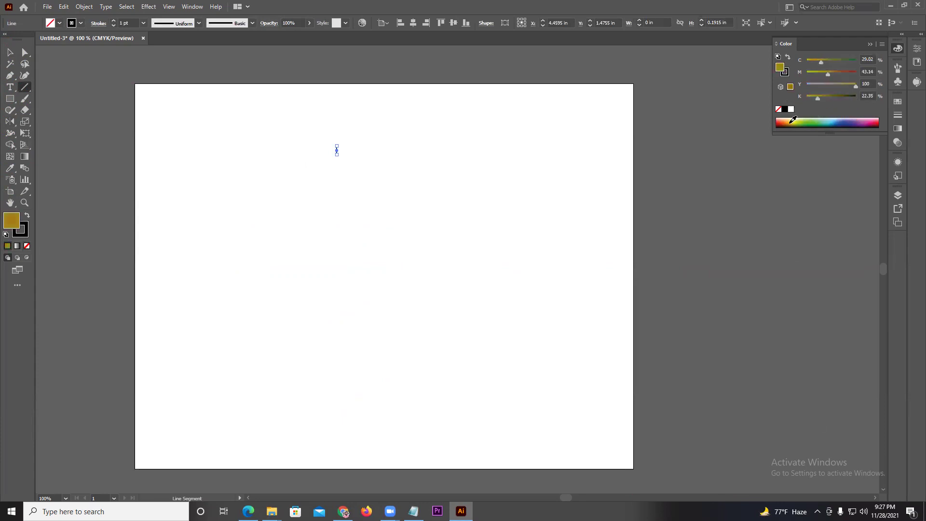
pyautogui.moveTo(792, 120); pyautogui.dragTo(852, 120)
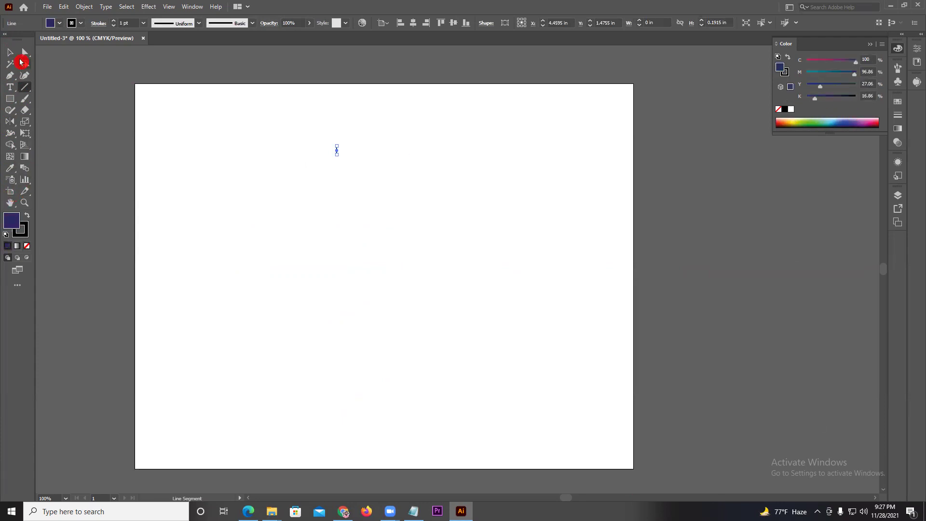
pyautogui.click(25, 246)
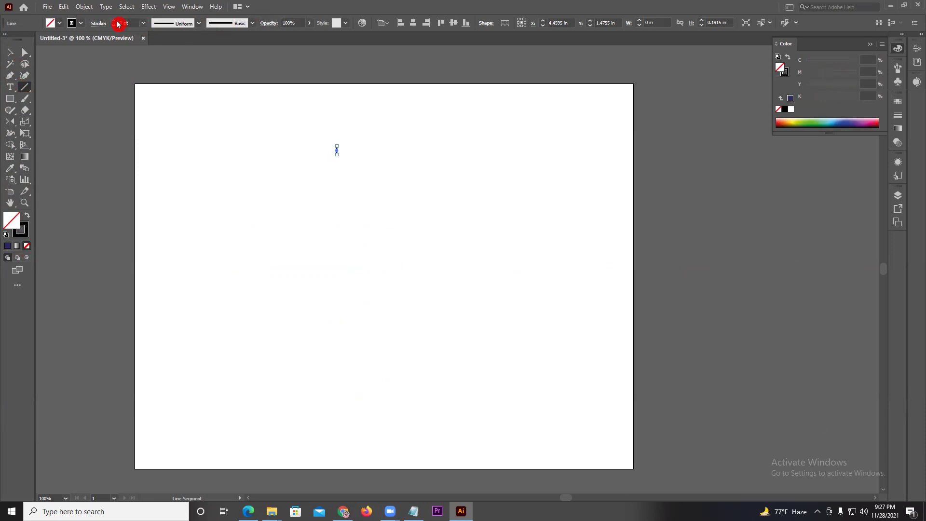
pyautogui.click(116, 22)
pyautogui.click(10, 52)
pyautogui.click(295, 134)
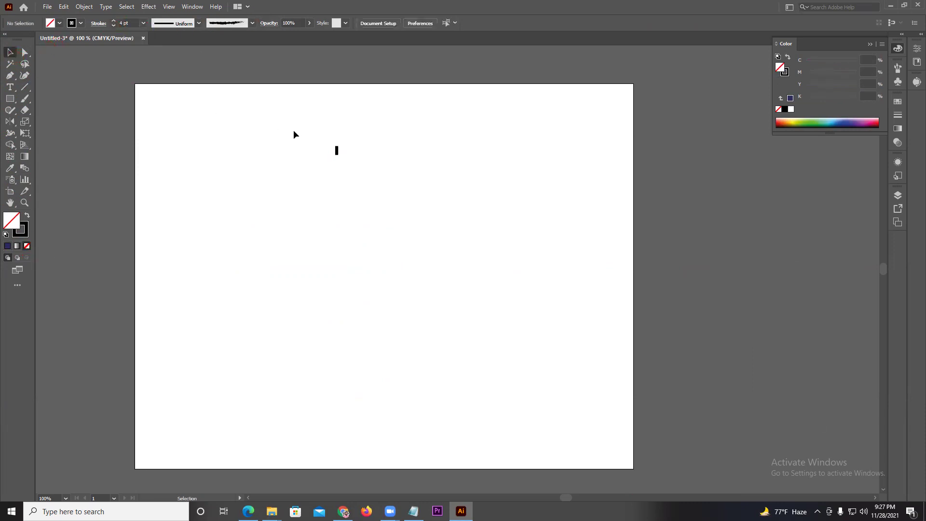
pyautogui.moveTo(337, 152); pyautogui.dragTo(351, 168)
# Try an elliptical width profile on the line, then undo back to uniform
pyautogui.hotkey('ctrl', '+')
pyautogui.hotkey('ctrl', '+')
pyautogui.click(176, 24)
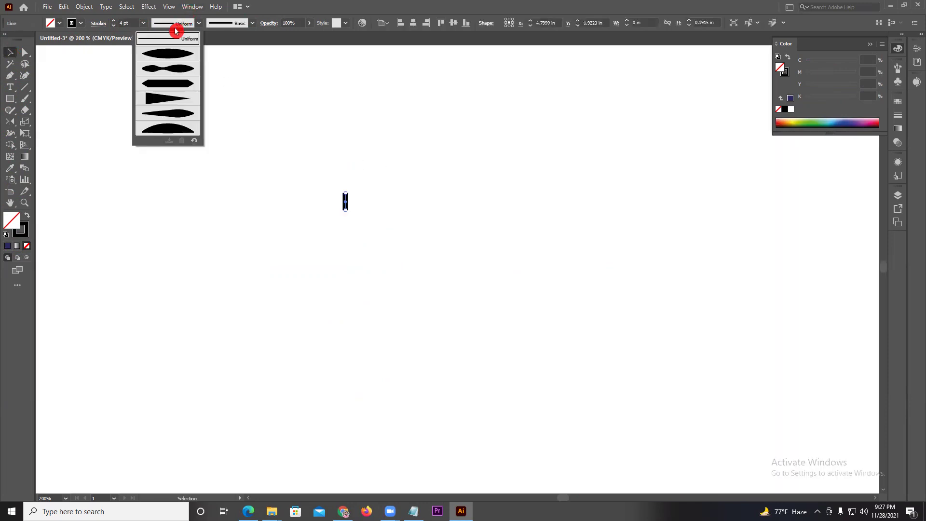
pyautogui.click(184, 57)
pyautogui.click(365, 182)
pyautogui.hotkey('ctrl', 'z')
pyautogui.hotkey('ctrl', 'z')
pyautogui.scroll(5, 339, 195)
pyautogui.click(359, 217)
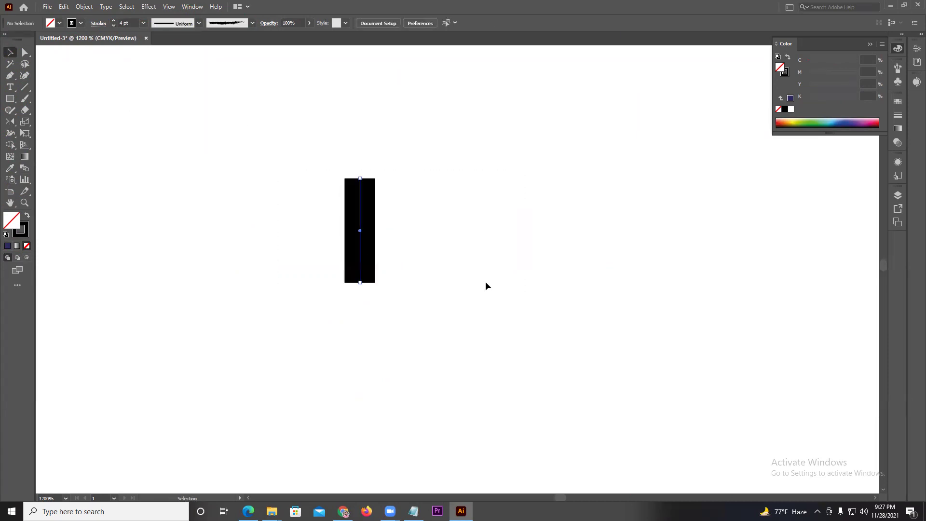
pyautogui.scroll(-5, 485, 281)
pyautogui.scroll(-1, 446, 283)
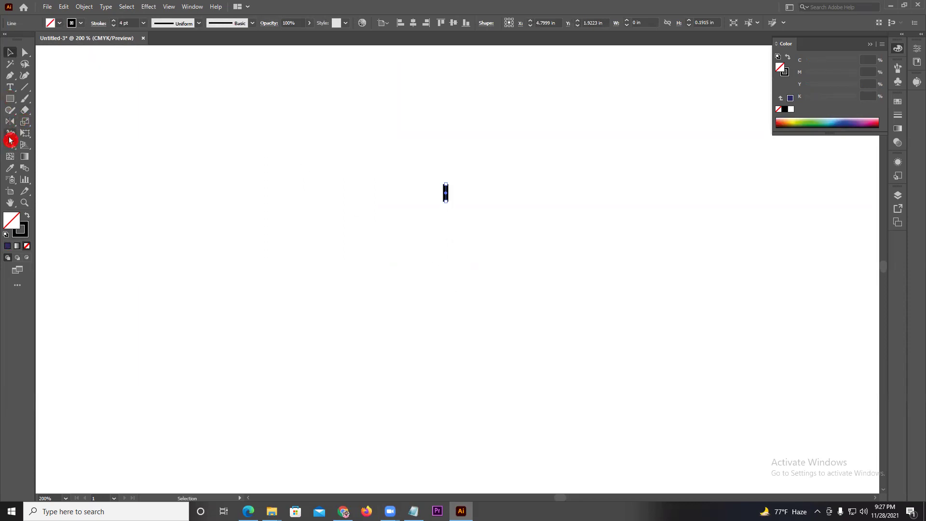
pyautogui.moveTo(10, 121)
pyautogui.mouseDown()
pyautogui.moveTo(39, 131)
pyautogui.moveTo(48, 122)
pyautogui.mouseUp()
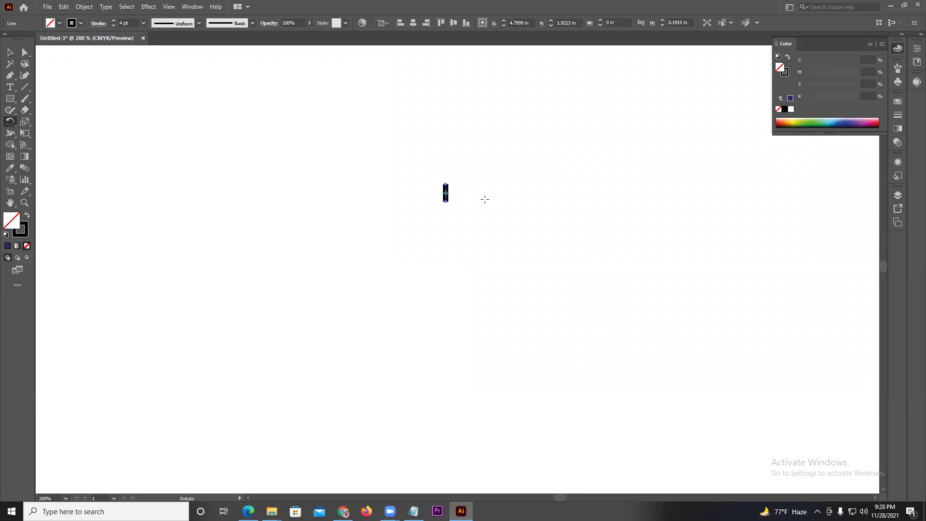
pyautogui.scroll(1, 445, 195)
pyautogui.scroll(2, 446, 195)
pyautogui.keyDown('alt'); pyautogui.click(450, 289); pyautogui.keyUp('alt')
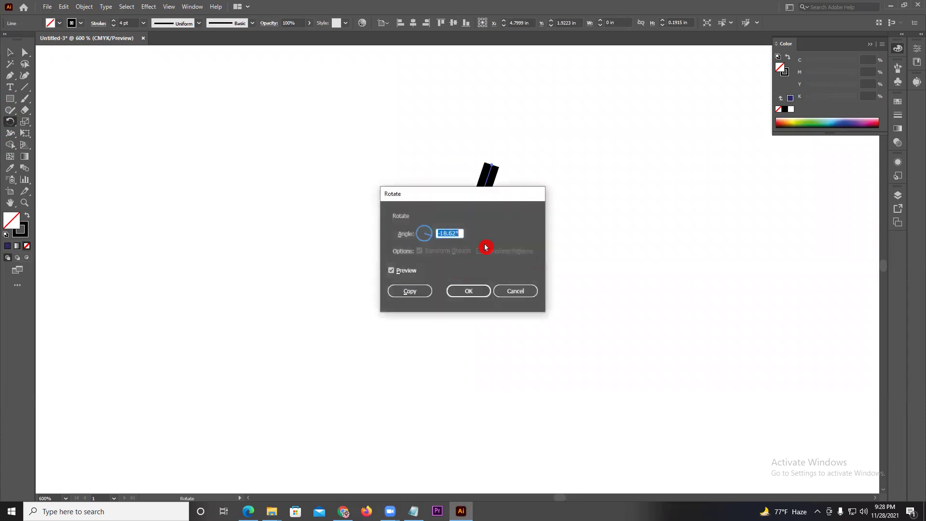
pyautogui.click(515, 291)
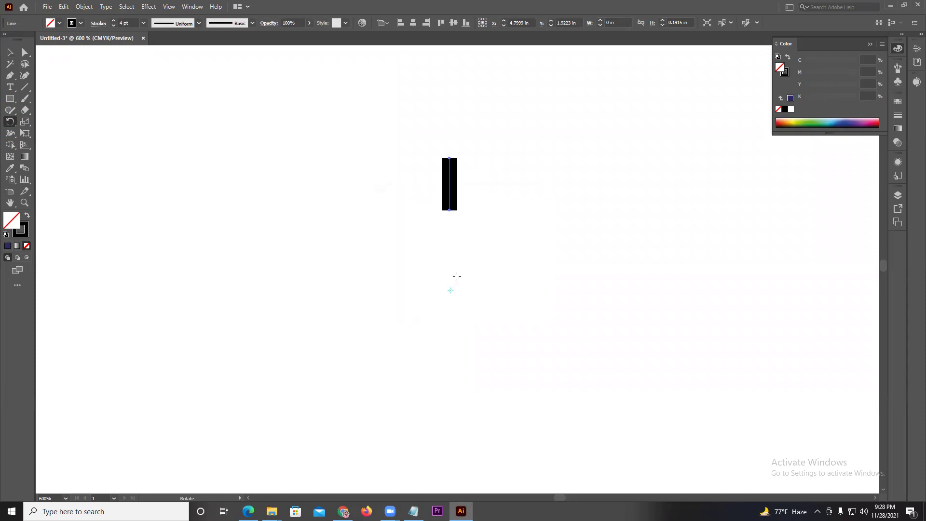
pyautogui.hotkey('ctrl', 'z')
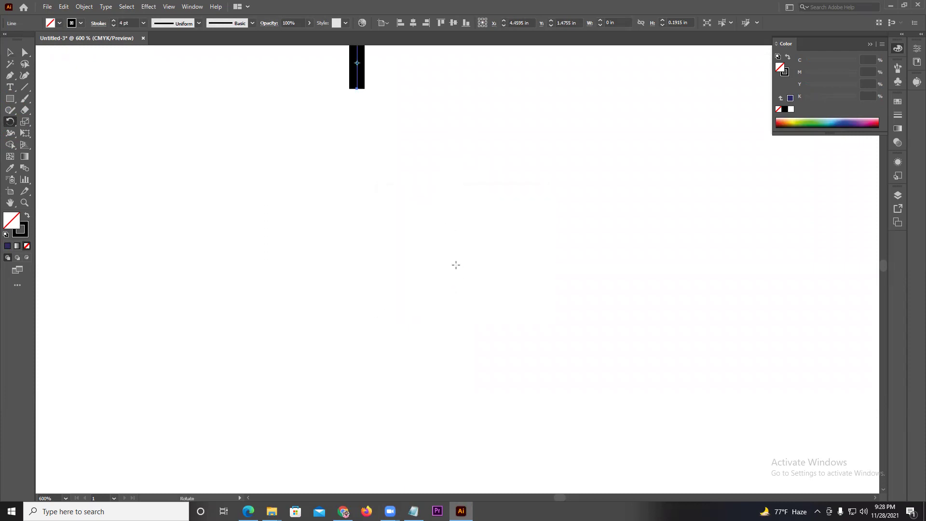
pyautogui.hotkey('ctrl', 'shift', 'z')
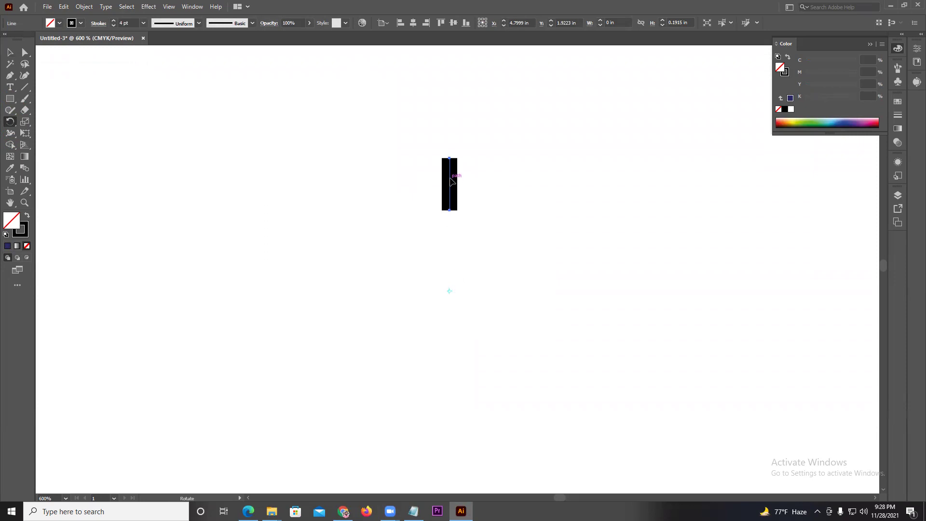
pyautogui.moveTo(451, 181); pyautogui.dragTo(319, 192)
pyautogui.hotkey('ctrl', 'z')
pyautogui.keyDown('alt'); pyautogui.click(404, 168); pyautogui.keyUp('alt')
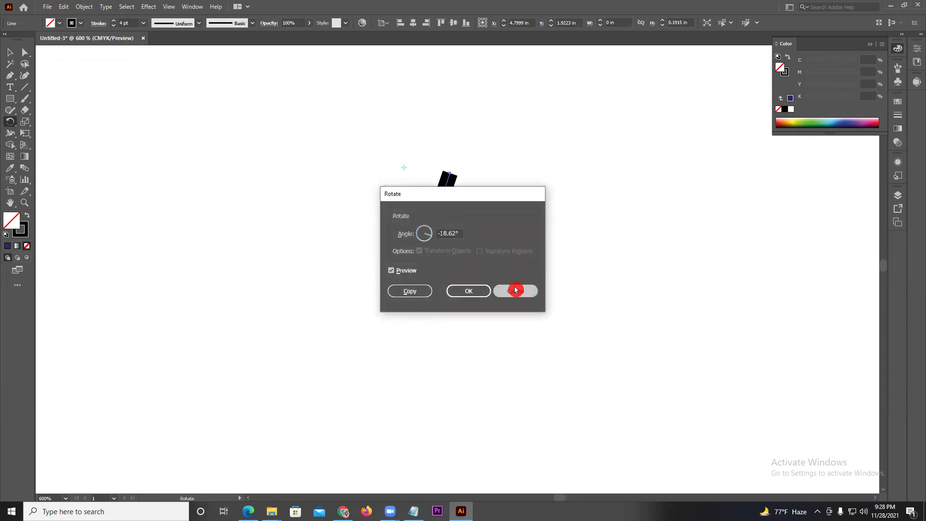
pyautogui.click(519, 290)
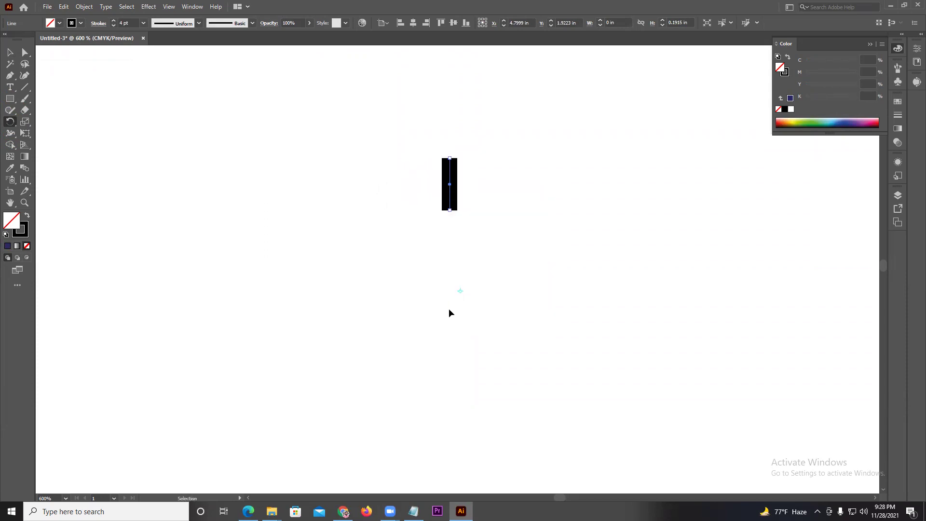
pyautogui.hotkey('ctrl', 'z')
pyautogui.moveTo(345, 216); pyautogui.dragTo(410, 269)
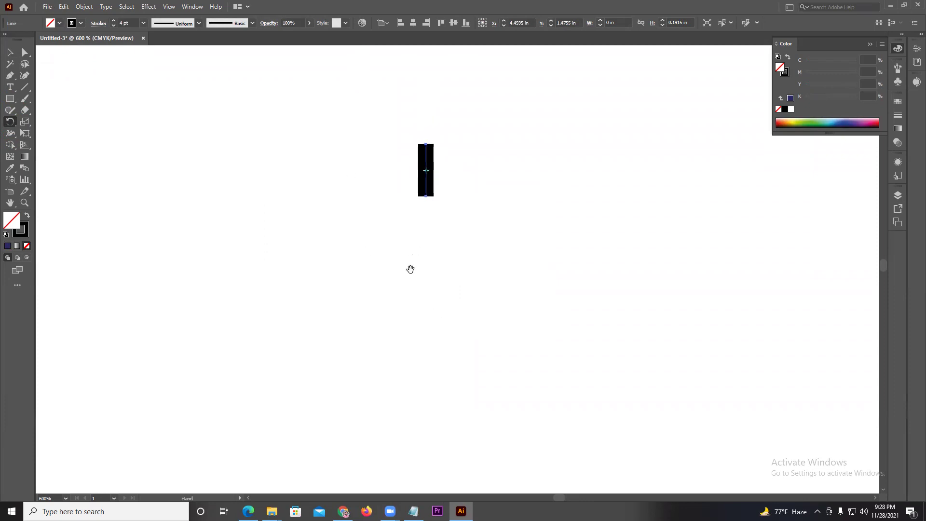
pyautogui.click(8, 124)
pyautogui.moveTo(429, 174); pyautogui.dragTo(366, 180)
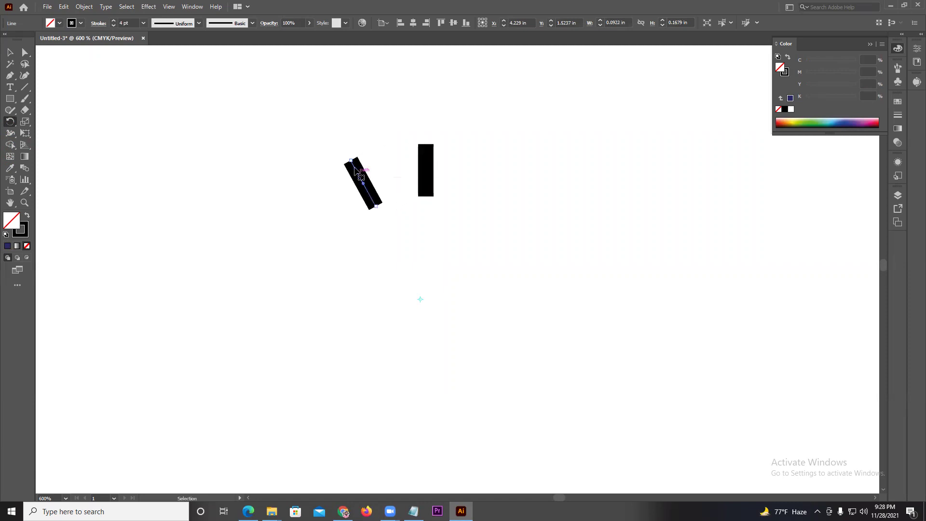
pyautogui.hotkey('ctrl', 'd')
pyautogui.hotkey('ctrl', 'd')
pyautogui.hotkey('ctrl', 'd')
pyautogui.hotkey('ctrl', 'd')
pyautogui.hotkey('ctrl', 'd')
pyautogui.hotkey('ctrl', 'd')
pyautogui.hotkey('ctrl', 'd')
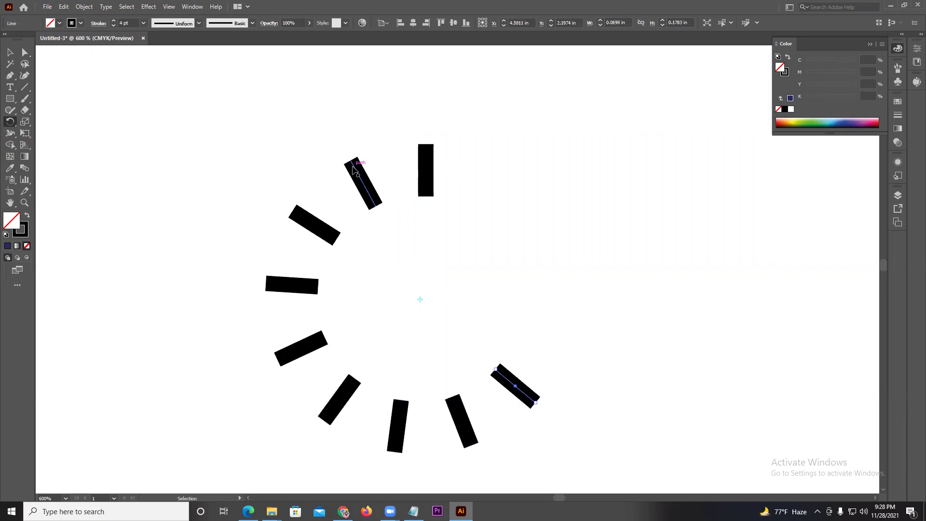
pyautogui.hotkey('ctrl', 'd')
pyautogui.hotkey('ctrl', 'd')
pyautogui.hotkey('ctrl', 'd')
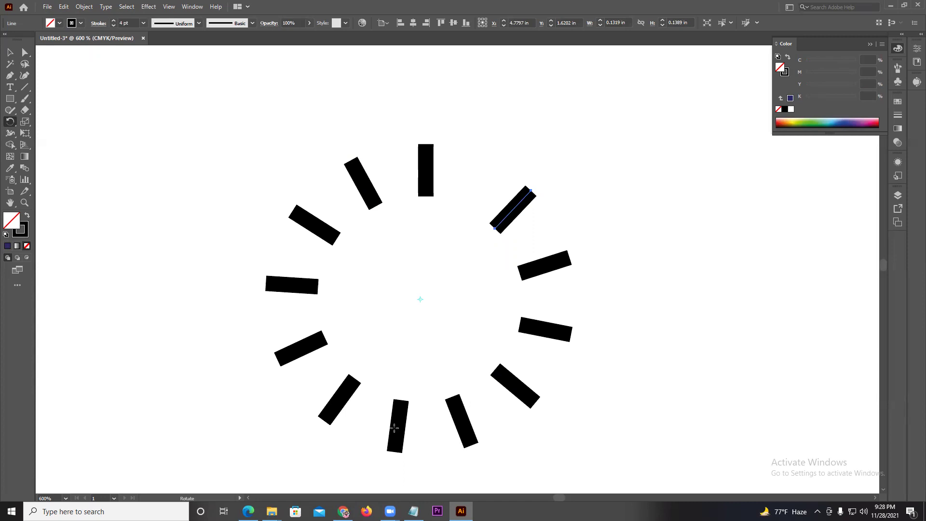
pyautogui.click(10, 57)
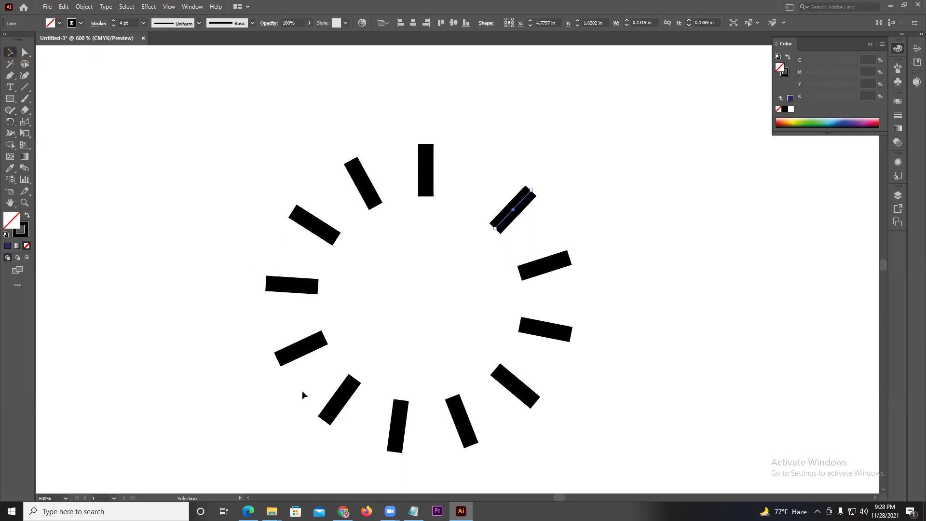
pyautogui.click(466, 192)
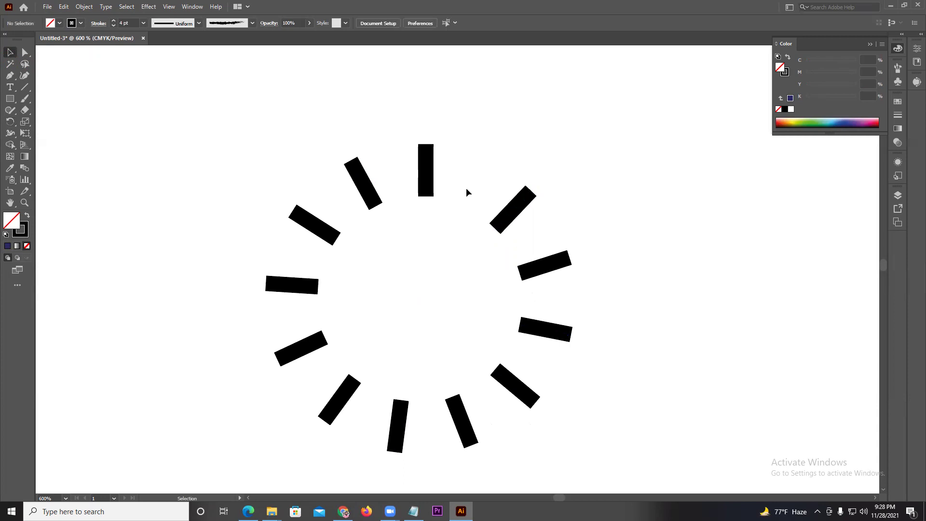
pyautogui.moveTo(458, 174); pyautogui.dragTo(647, 436)
pyautogui.press('Delete')
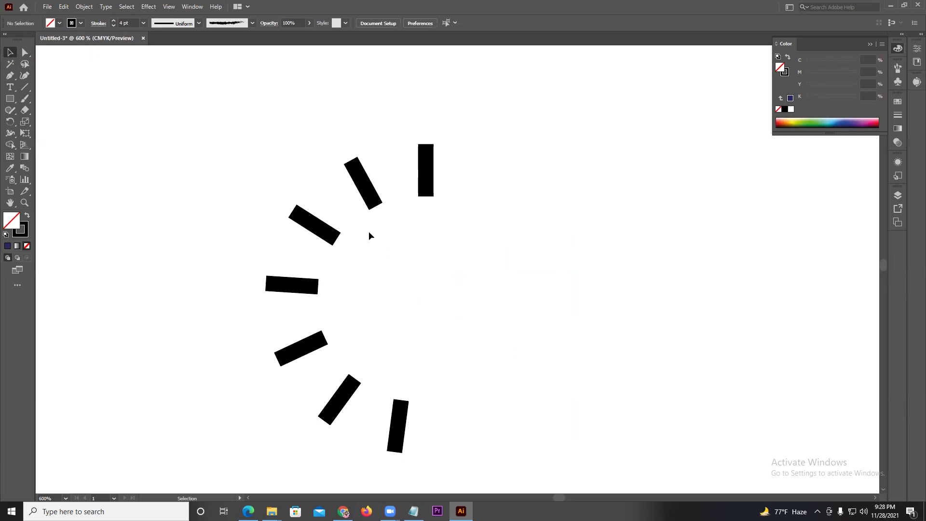
pyautogui.moveTo(320, 141); pyautogui.dragTo(407, 448)
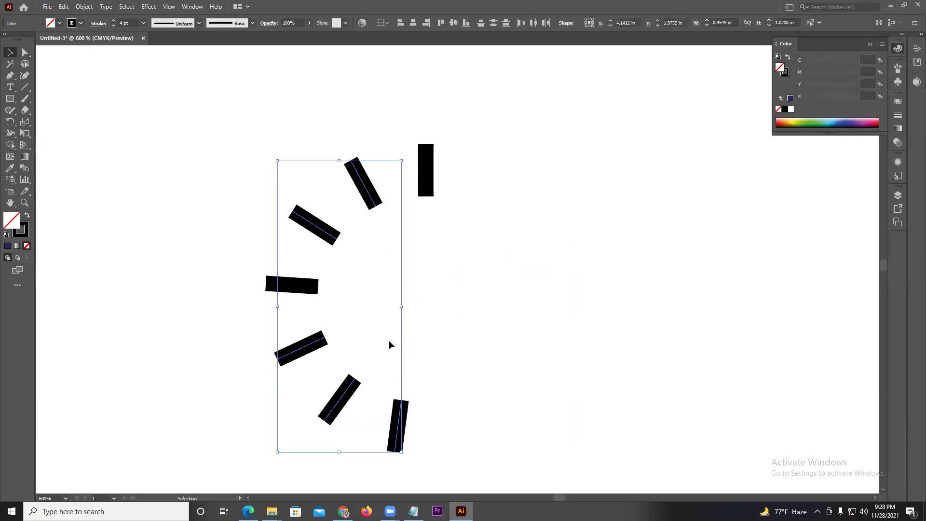
pyautogui.press('Delete')
pyautogui.moveTo(290, 245); pyautogui.dragTo(309, 277)
pyautogui.press('Delete')
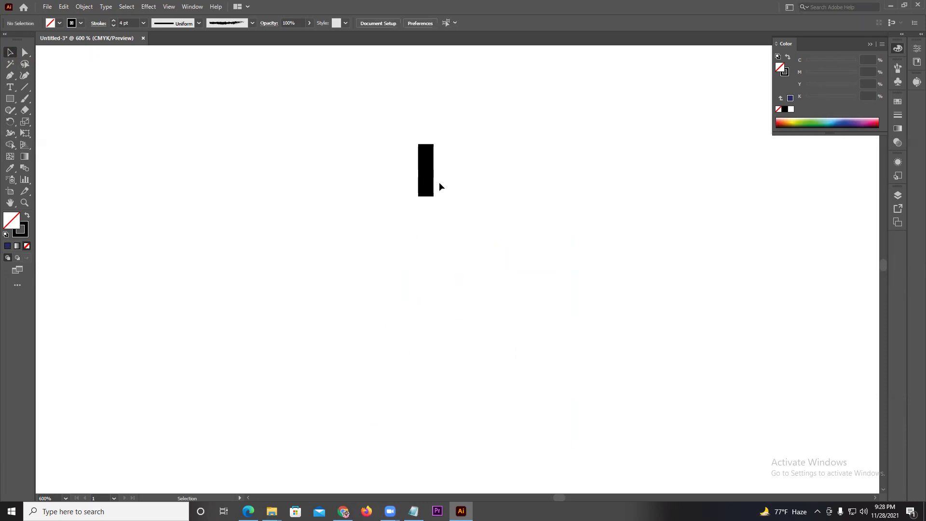
# Rotate-copy the upright bar by 360/12 about a centre below it, repeating with Ctrl+D
pyautogui.click(425, 184)
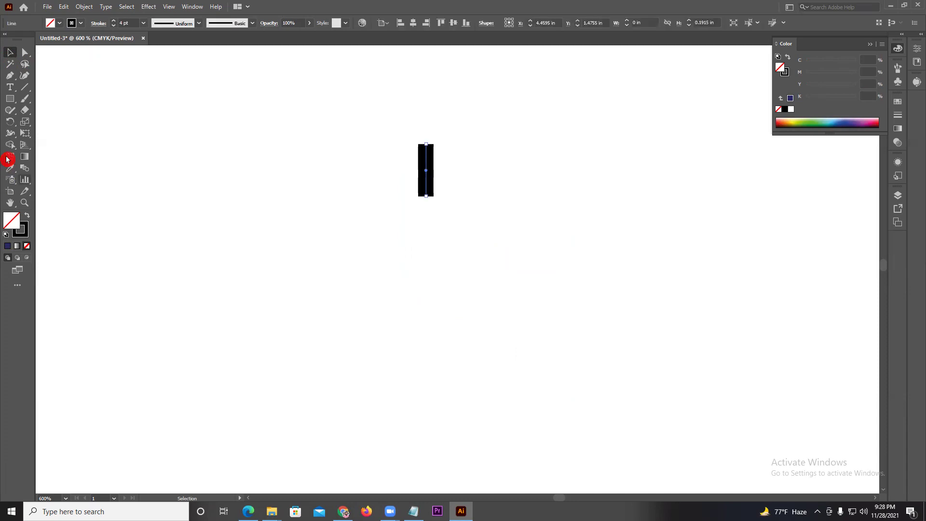
pyautogui.click(9, 127)
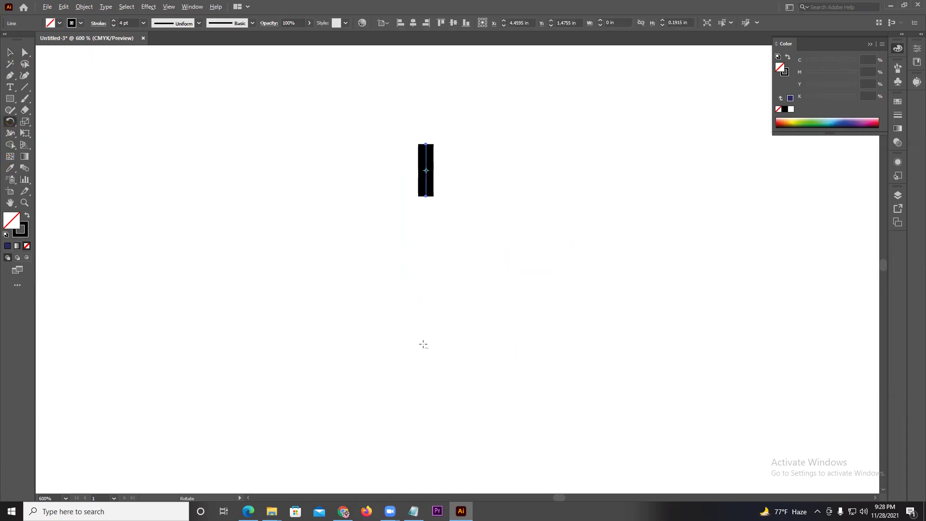
pyautogui.keyDown('alt'); pyautogui.click(424, 345); pyautogui.keyUp('alt')
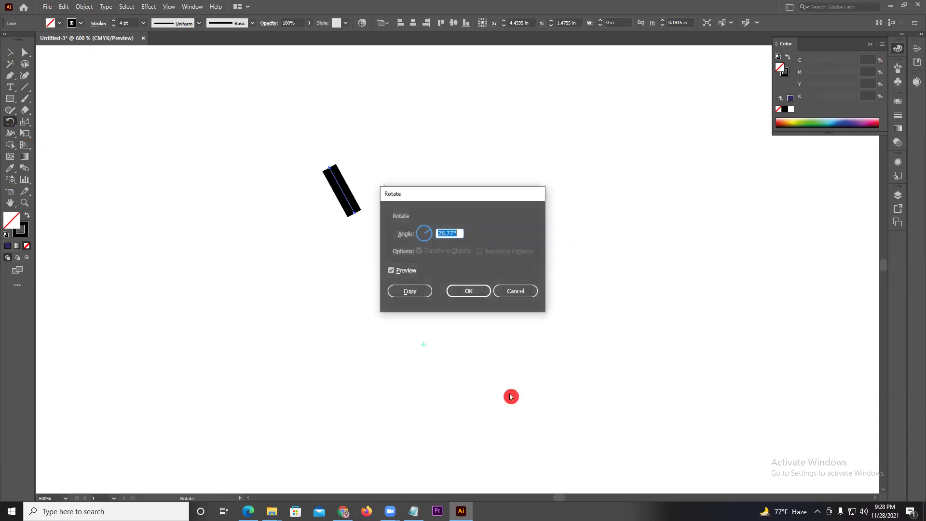
pyautogui.moveTo(433, 193); pyautogui.dragTo(493, 195)
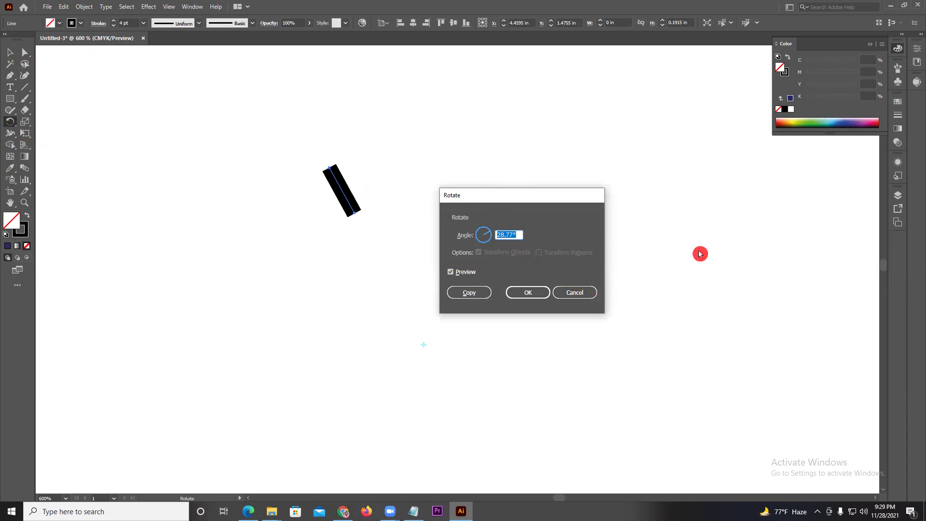
pyautogui.write('360/')
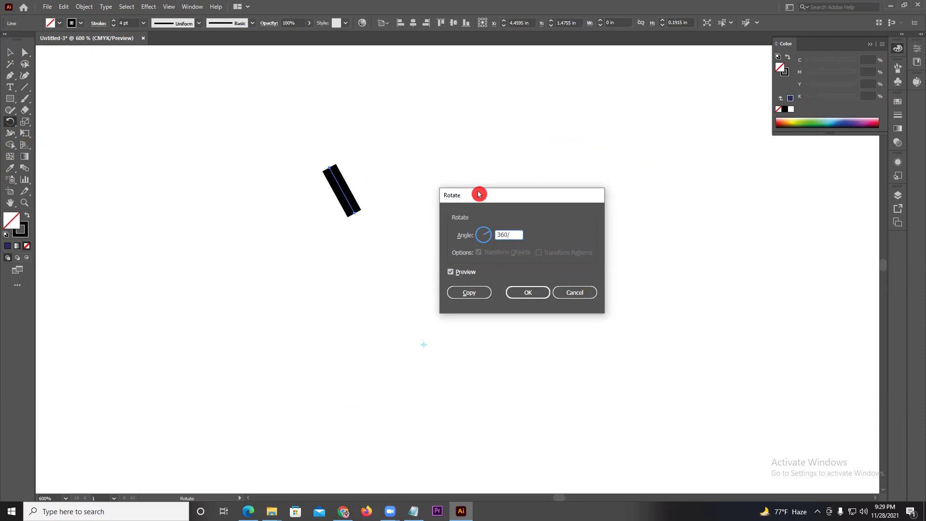
pyautogui.write('12')
pyautogui.click(486, 294)
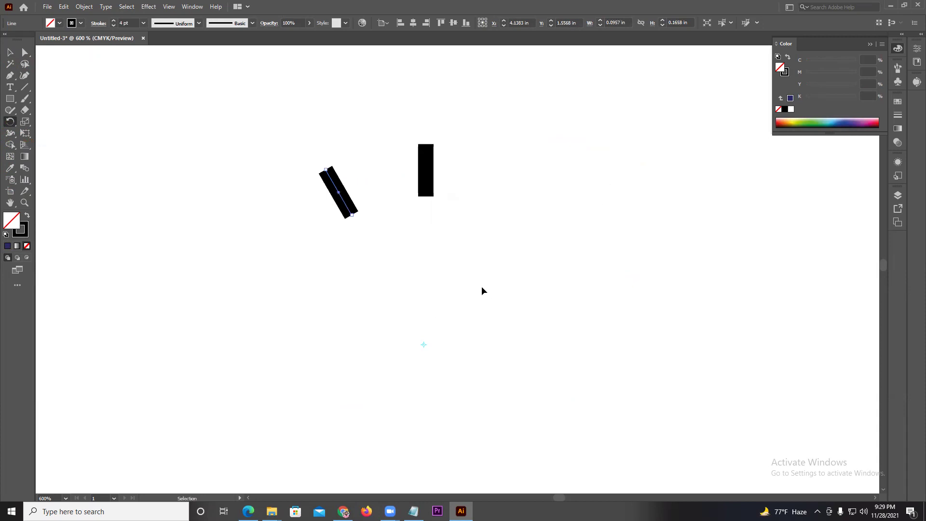
pyautogui.hotkey('ctrl', 'd')
pyautogui.hotkey('ctrl', 'd')
pyautogui.hotkey('ctrl', 'd')
pyautogui.hotkey('ctrl', 'd')
pyautogui.hotkey('ctrl', 'd')
pyautogui.hotkey('ctrl', 'd')
pyautogui.hotkey('ctrl', 'd')
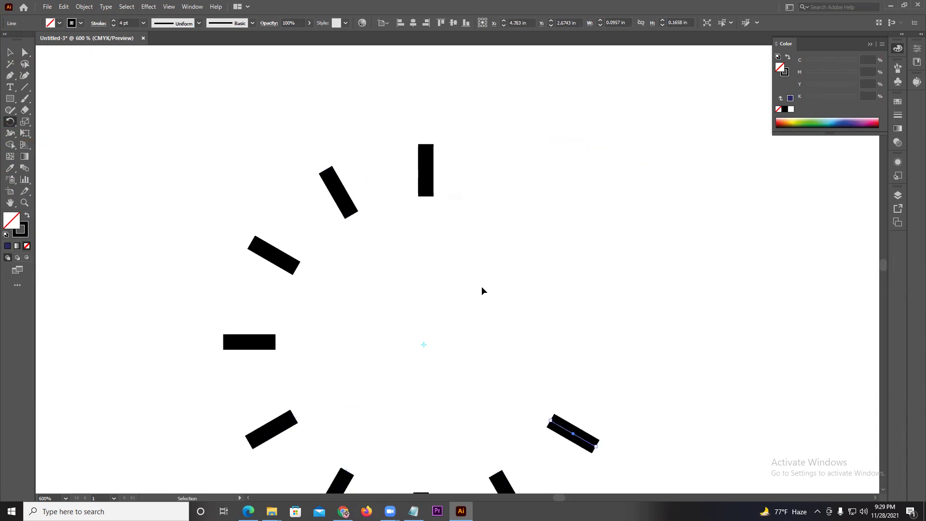
pyautogui.hotkey('ctrl', 'd')
pyautogui.hotkey('ctrl', 'd')
pyautogui.hotkey('ctrl', 'd')
pyautogui.scroll(-1, 481, 287)
pyautogui.scroll(-1, 480, 292)
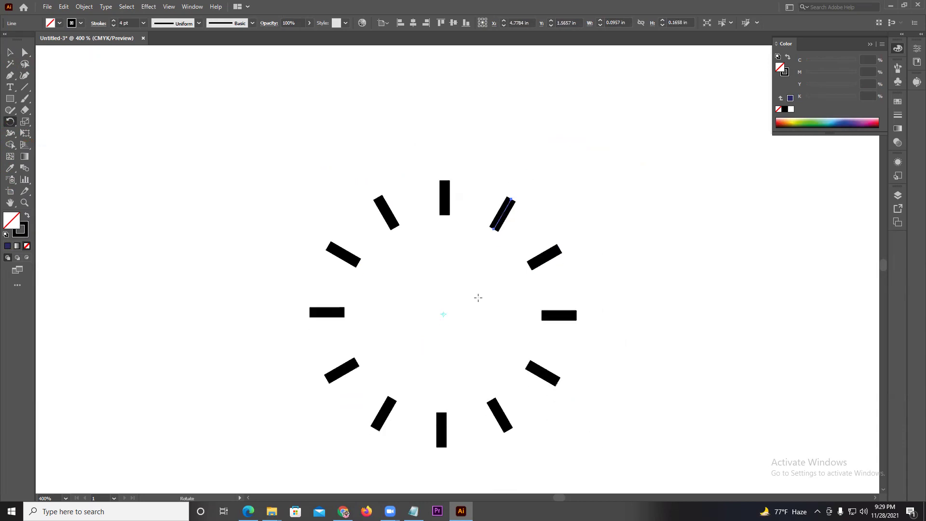
# Marquee-select all twelve tick bars and group them into one object
pyautogui.click(10, 52)
pyautogui.click(191, 320)
pyautogui.moveTo(630, 441); pyautogui.dragTo(338, 349)
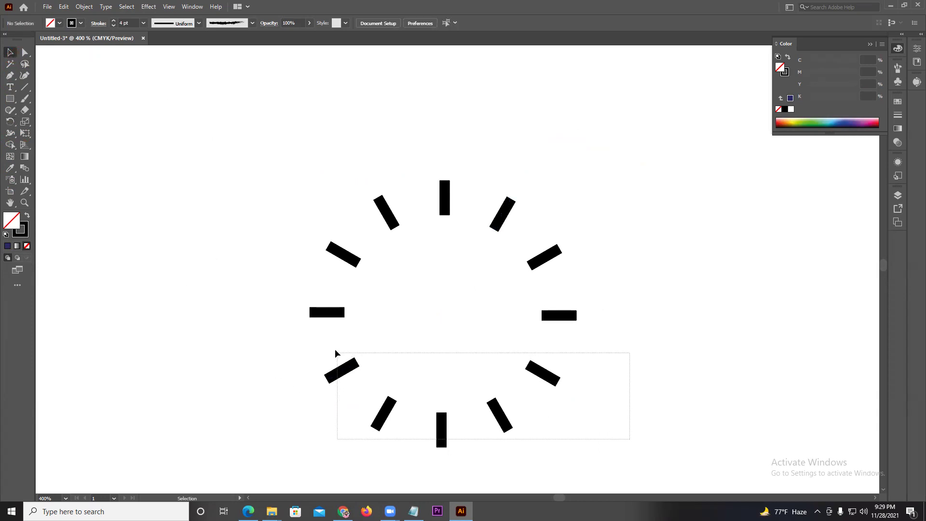
pyautogui.keyDown('shift'); pyautogui.click(557, 316); pyautogui.keyUp('shift')
pyautogui.moveTo(272, 192)
pyautogui.mouseDown()
pyautogui.moveTo(594, 297)
pyautogui.moveTo(602, 316)
pyautogui.mouseUp()
pyautogui.click(637, 296)
pyautogui.scroll(-2, 637, 297)
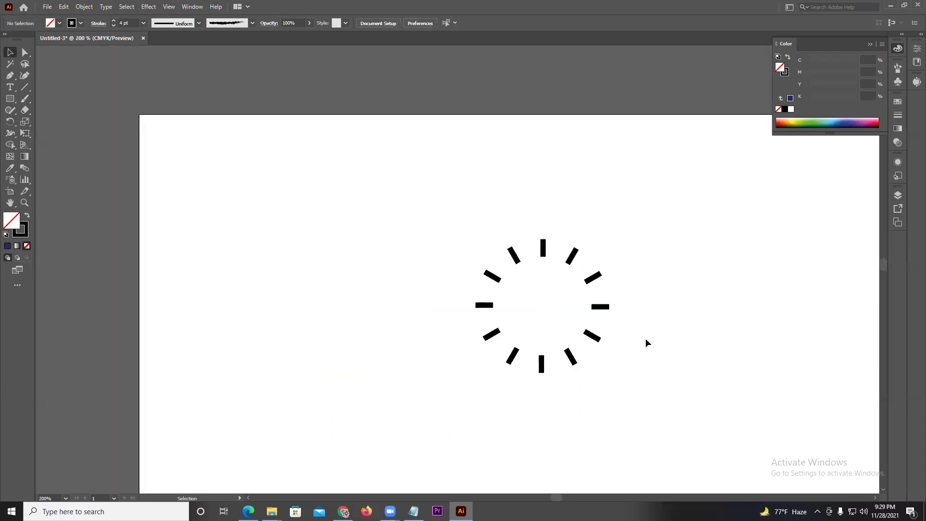
pyautogui.moveTo(404, 211); pyautogui.dragTo(642, 405)
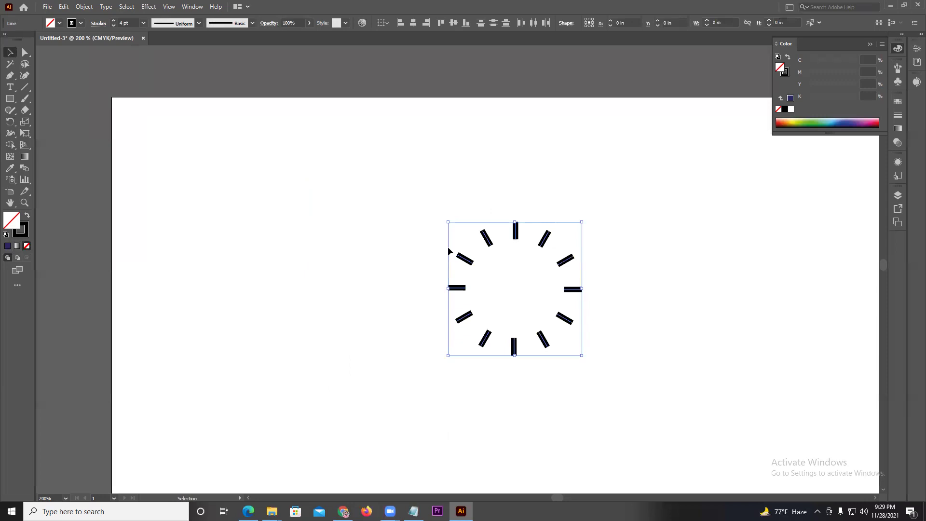
pyautogui.rightClick(484, 237)
pyautogui.click(511, 298)
pyautogui.click(14, 104)
# Draw a clock-face circle around the ticks with a 3 pt outline
pyautogui.click(51, 125)
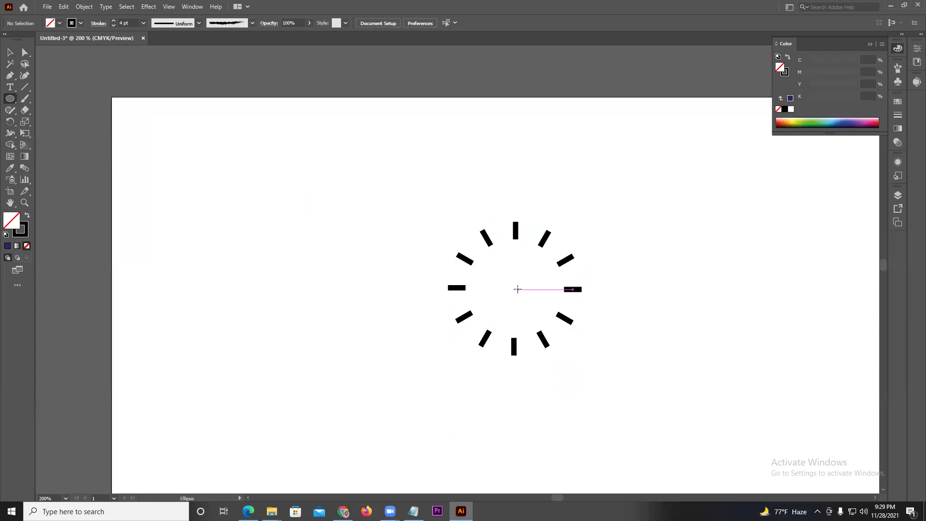
pyautogui.moveTo(515, 289); pyautogui.dragTo(567, 369)
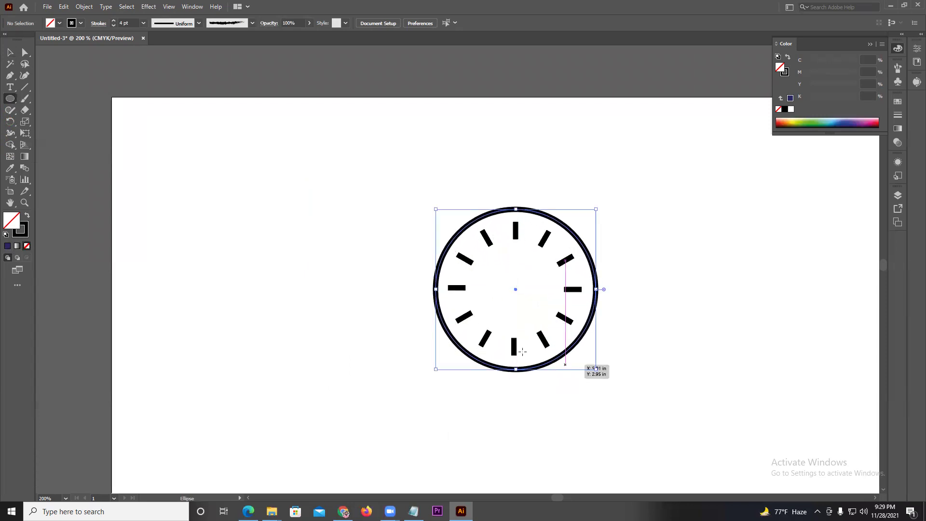
pyautogui.click(16, 57)
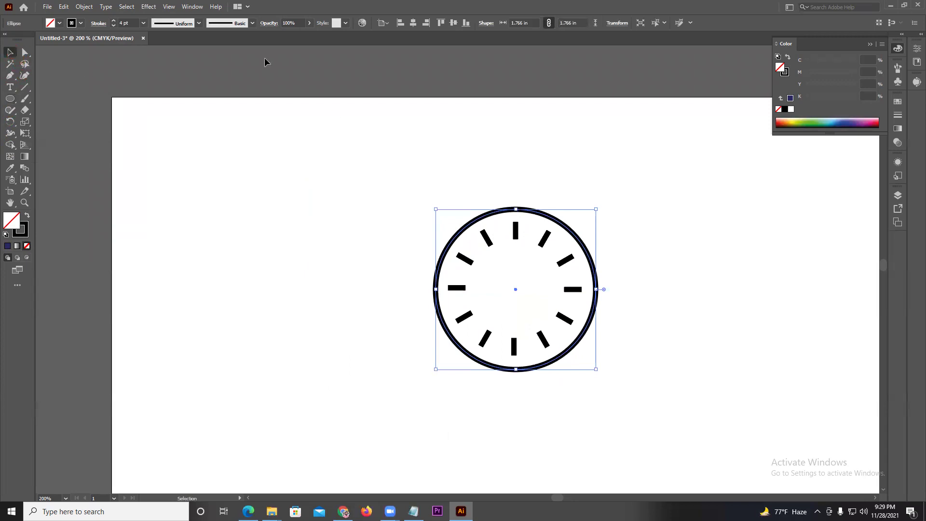
pyautogui.click(114, 26)
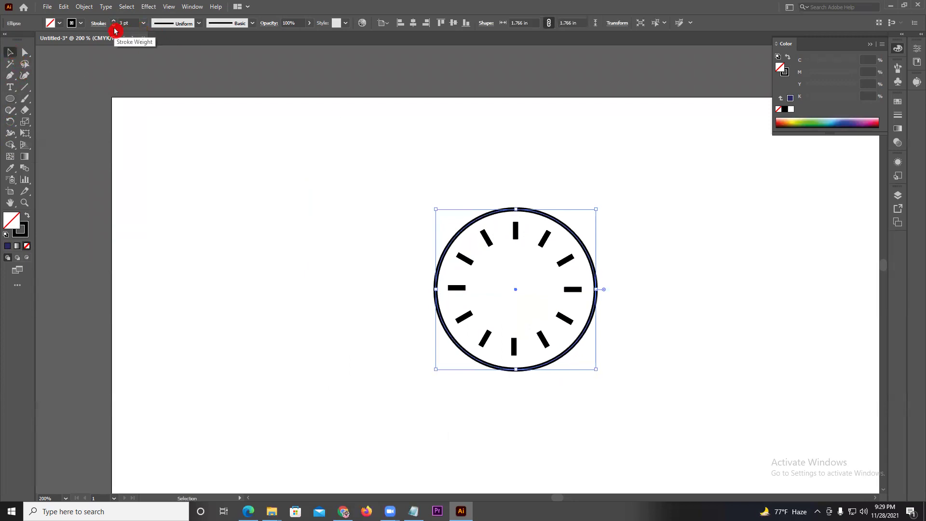
pyautogui.click(395, 217)
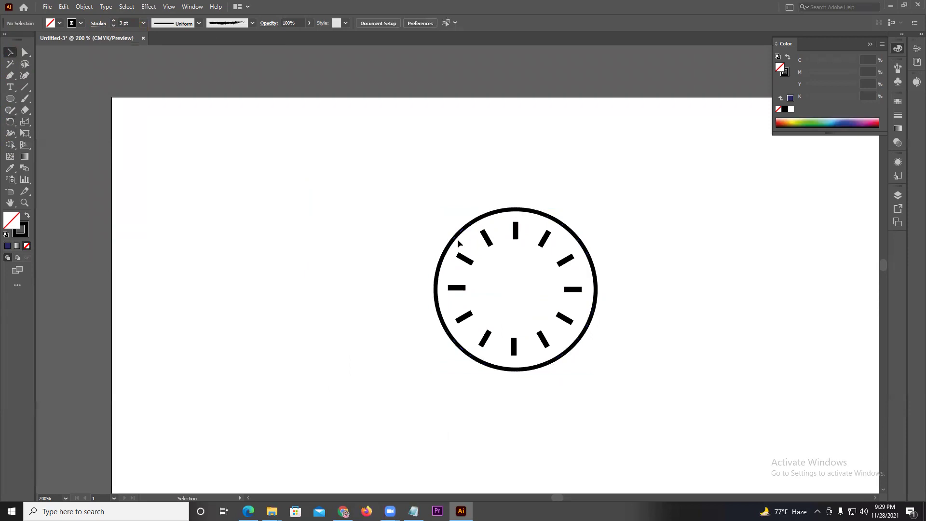
# Thin the tick-bar group's stroke to 3 pt and recentre the view
pyautogui.click(488, 241)
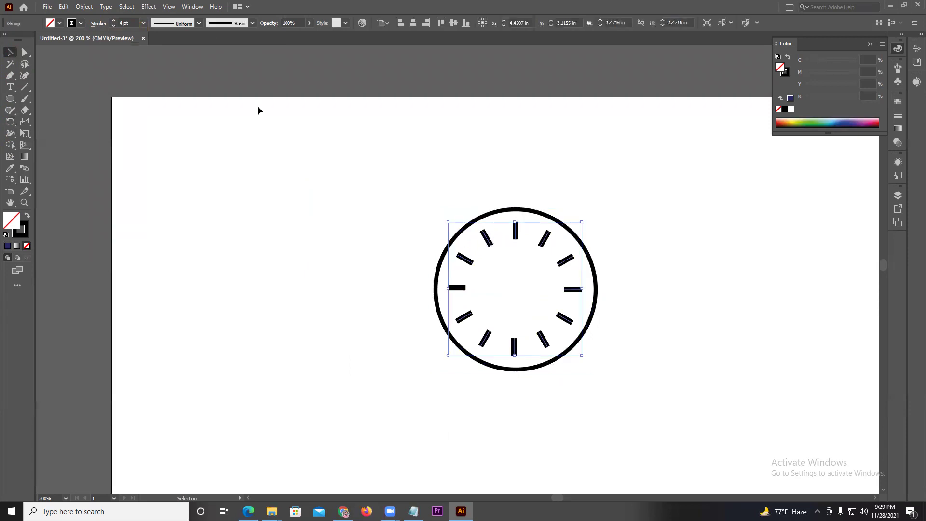
pyautogui.click(114, 26)
pyautogui.click(196, 149)
pyautogui.moveTo(510, 172); pyautogui.dragTo(469, 147)
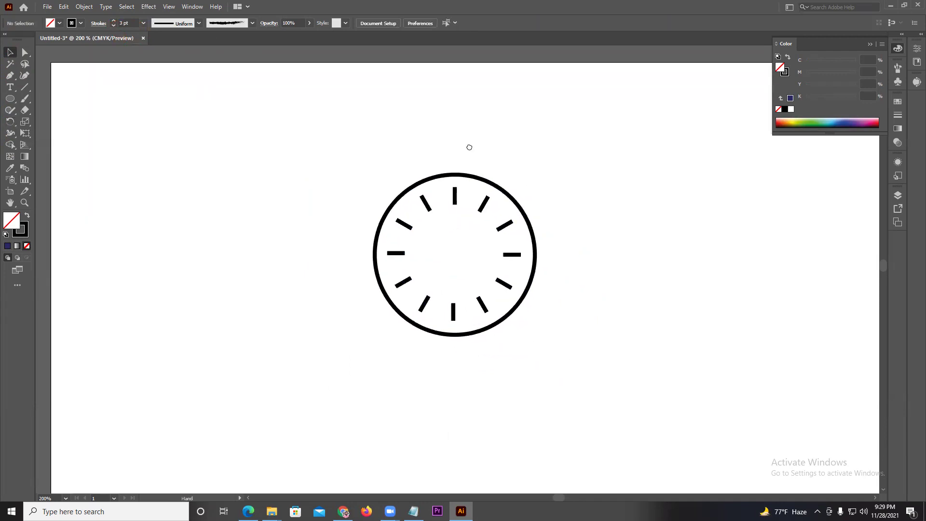
pyautogui.click(456, 255)
# Draw a straight line up from the circle's centre toward the 12 o'clock tick
pyautogui.click(25, 86)
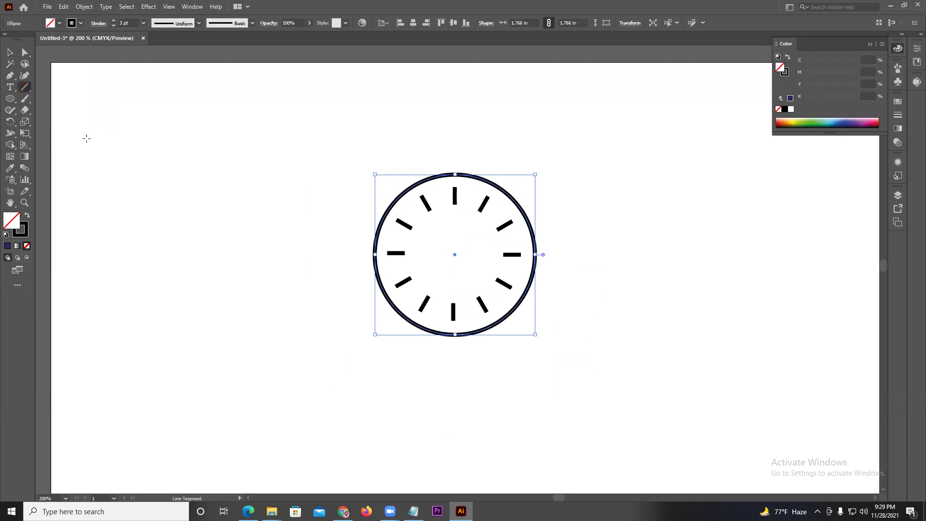
pyautogui.scroll(1, 395, 244)
pyautogui.moveTo(485, 258)
pyautogui.mouseDown()
pyautogui.moveTo(486, 196)
pyautogui.moveTo(489, 259)
pyautogui.mouseUp()
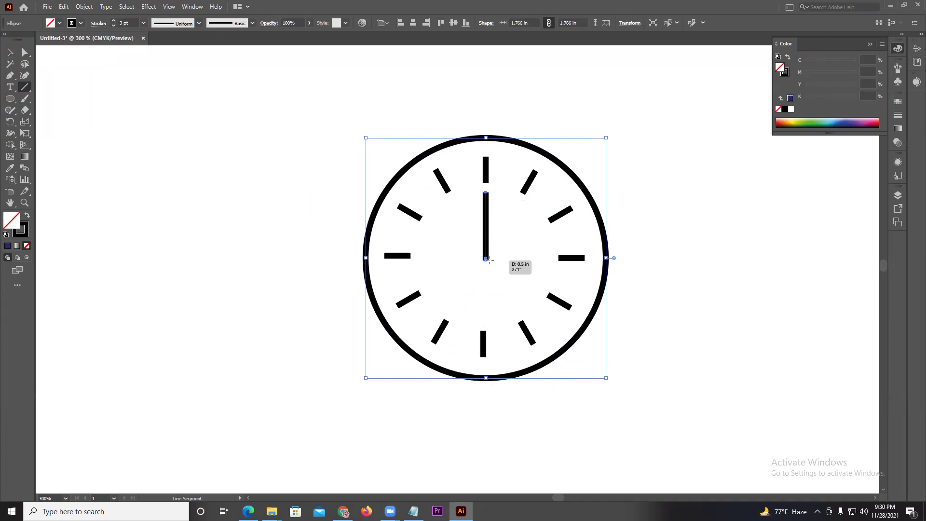
pyautogui.moveTo(489, 259); pyautogui.dragTo(489, 259)
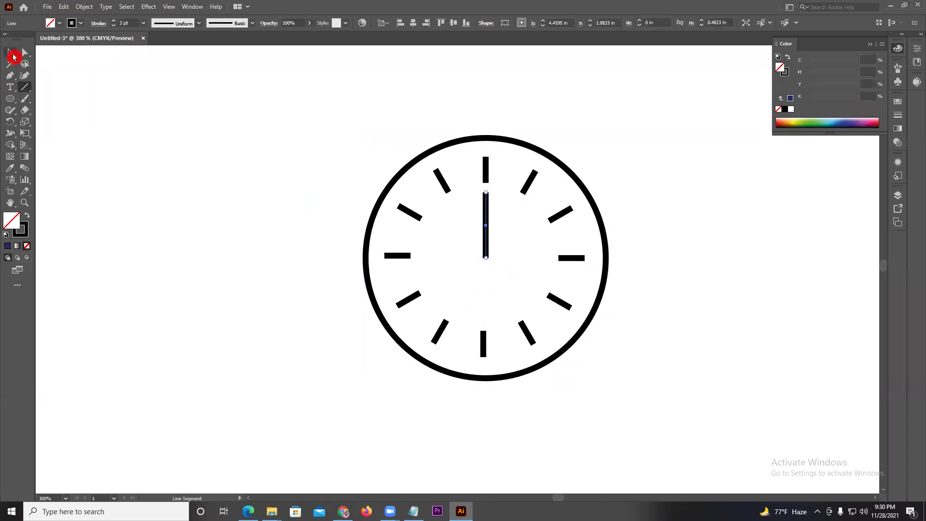
# Rotate-copy the hand 30° about its bottom end twice, pointing at 11 and 10 o'clock
pyautogui.click(13, 124)
pyautogui.scroll(3, 502, 248)
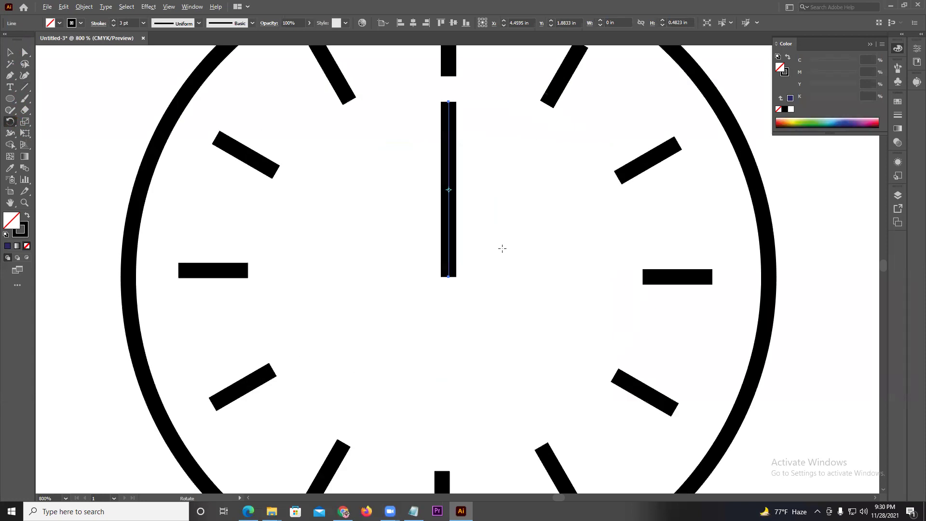
pyautogui.scroll(-1, 448, 255)
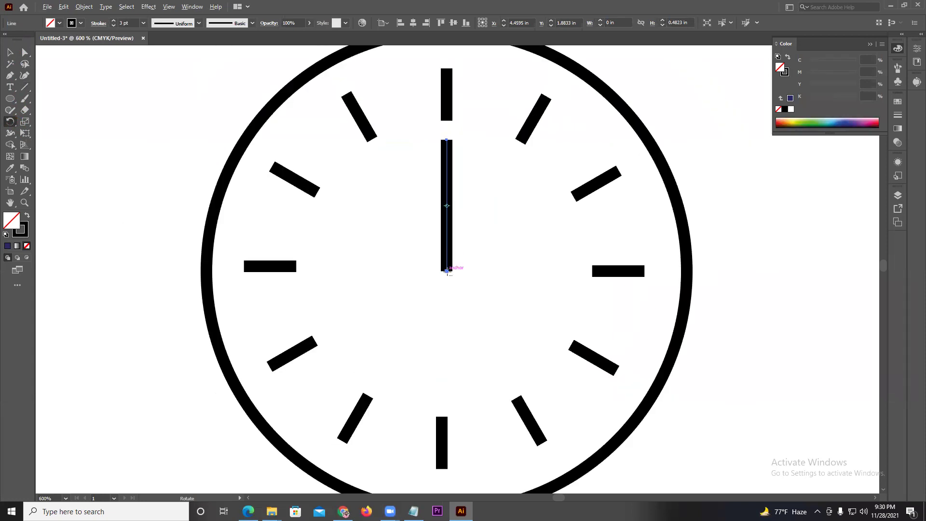
pyautogui.keyDown('alt'); pyautogui.click(447, 270); pyautogui.keyUp('alt')
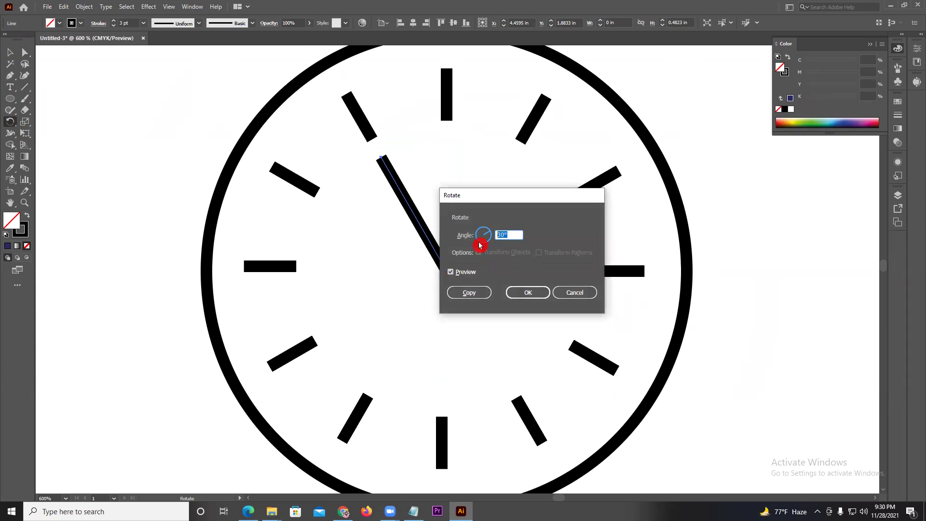
pyautogui.click(468, 292)
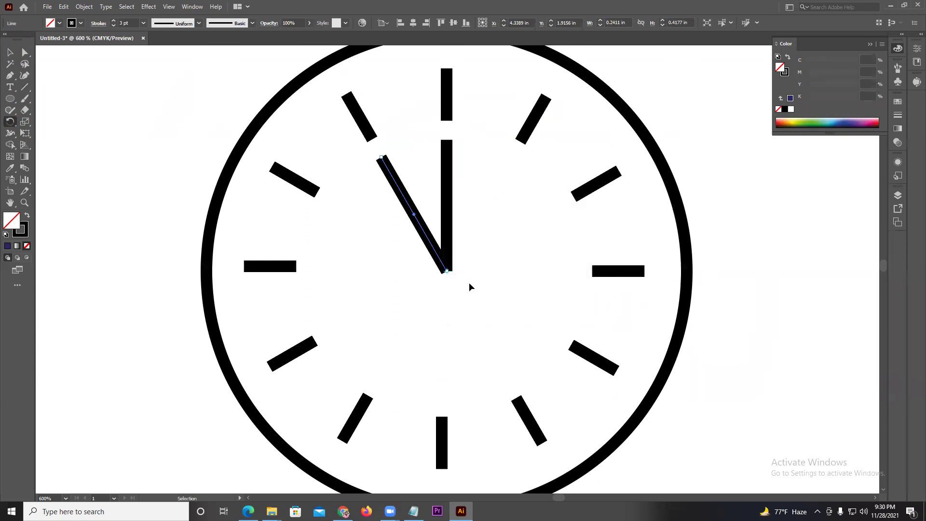
pyautogui.hotkey('ctrl', 'd')
pyautogui.click(9, 52)
pyautogui.click(71, 118)
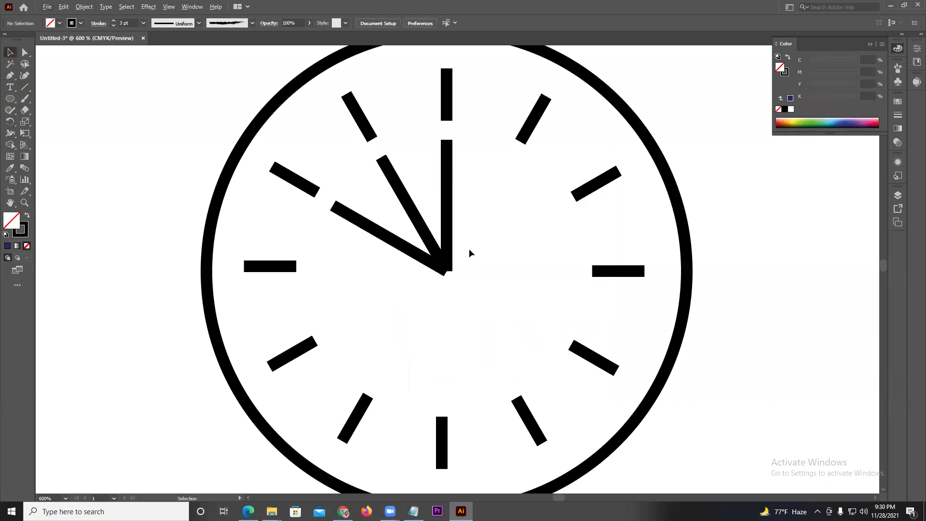
pyautogui.moveTo(494, 273); pyautogui.dragTo(423, 245)
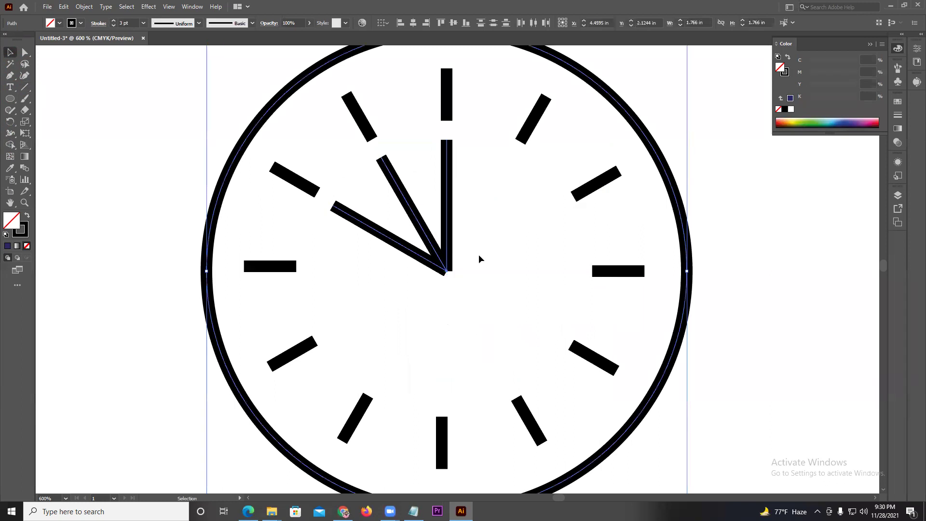
# Select all three clock hands and lower their stroke weight
pyautogui.click(511, 239)
pyautogui.click(443, 242)
pyautogui.keyDown('shift'); pyautogui.click(413, 252); pyautogui.keyUp('shift')
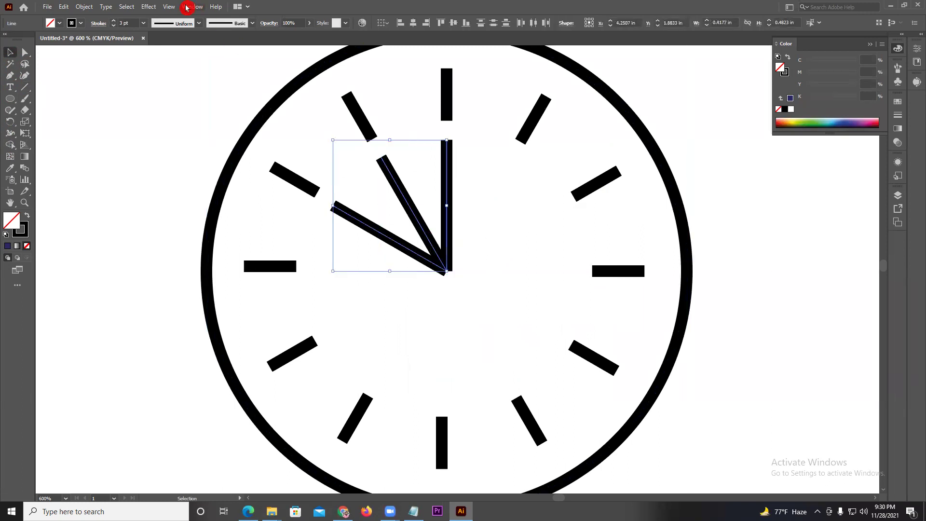
pyautogui.click(114, 26)
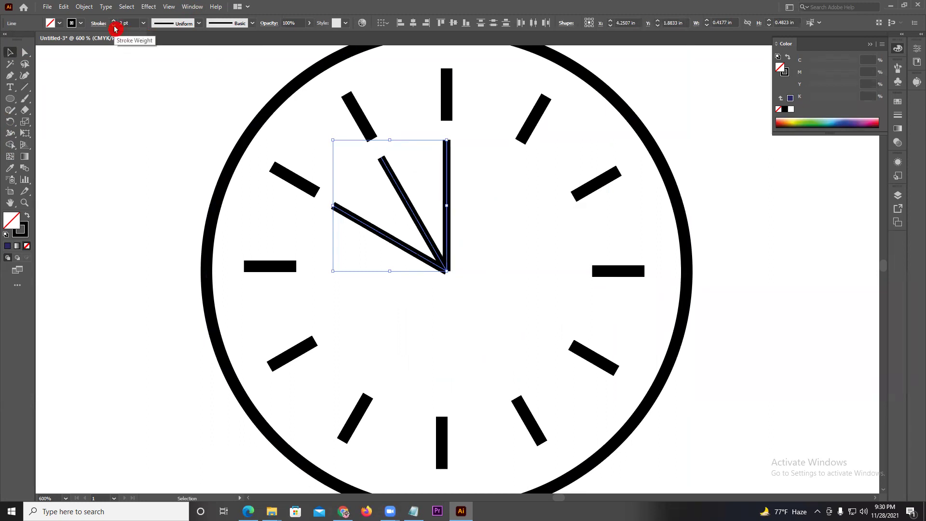
pyautogui.click(421, 218)
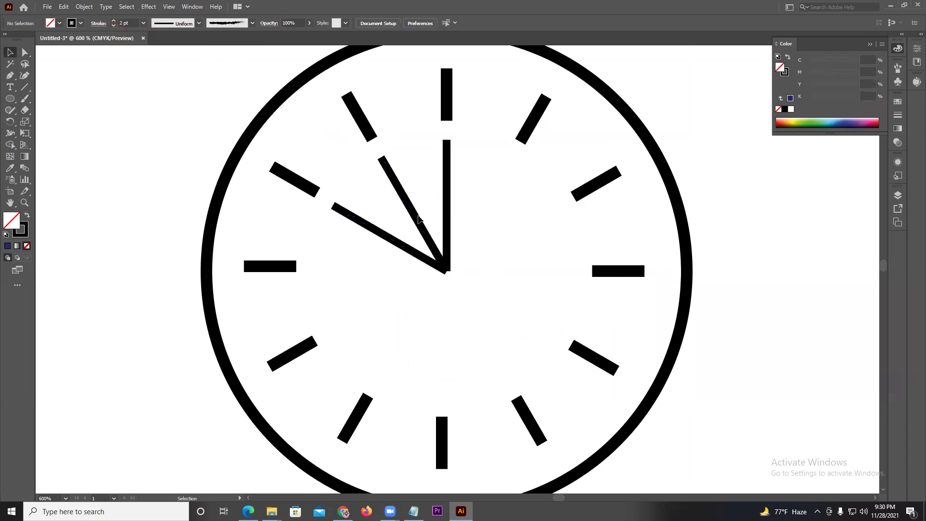
# Set the 11 o'clock hand to a 1 pt stroke and the 10 o'clock hand to 4 pt
pyautogui.click(413, 212)
pyautogui.click(125, 30)
pyautogui.write('1')
pyautogui.press('Return')
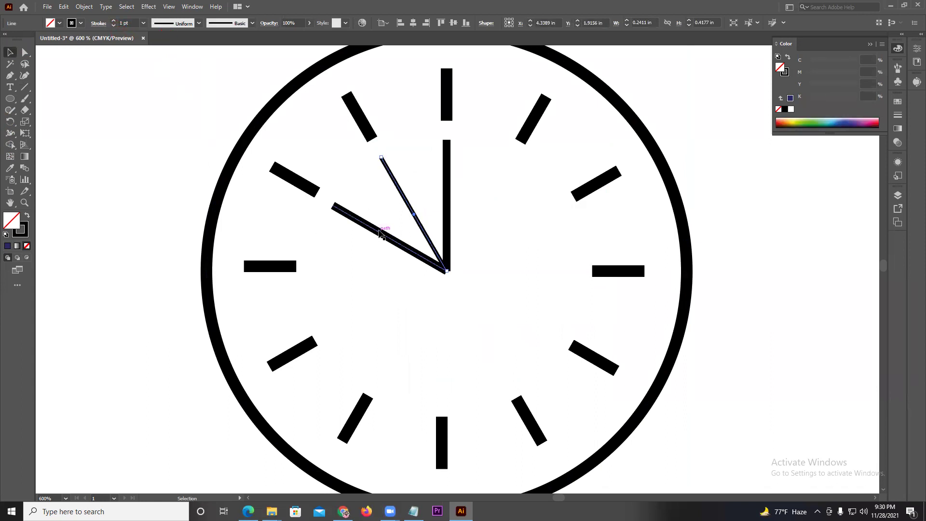
pyautogui.click(385, 235)
pyautogui.click(115, 22)
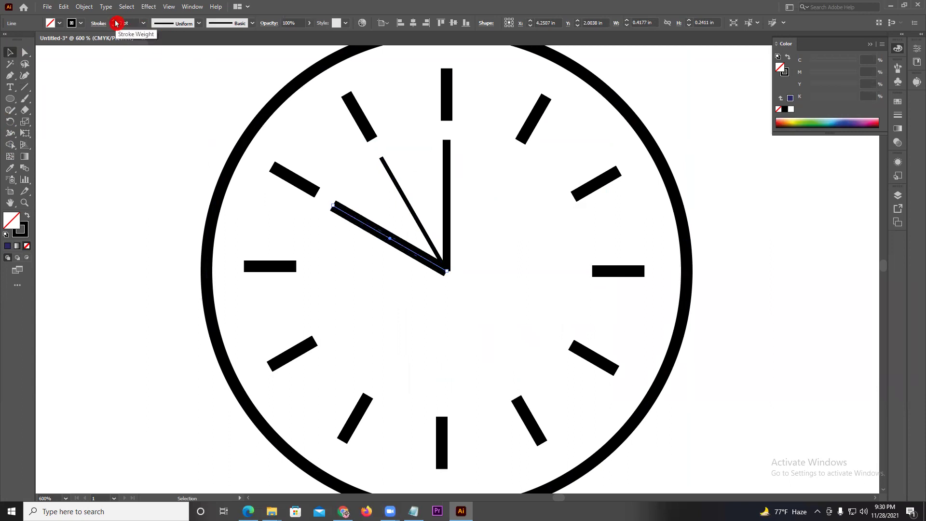
pyautogui.click(115, 22)
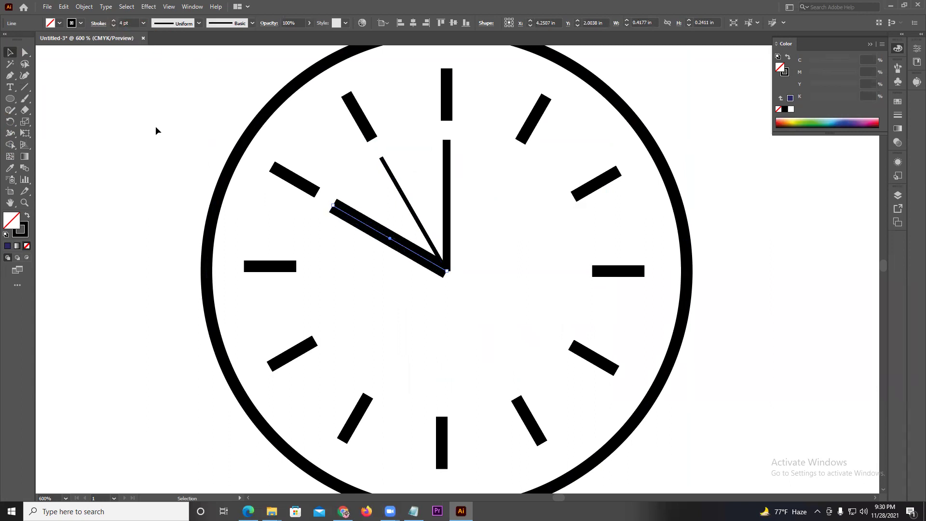
pyautogui.click(110, 74)
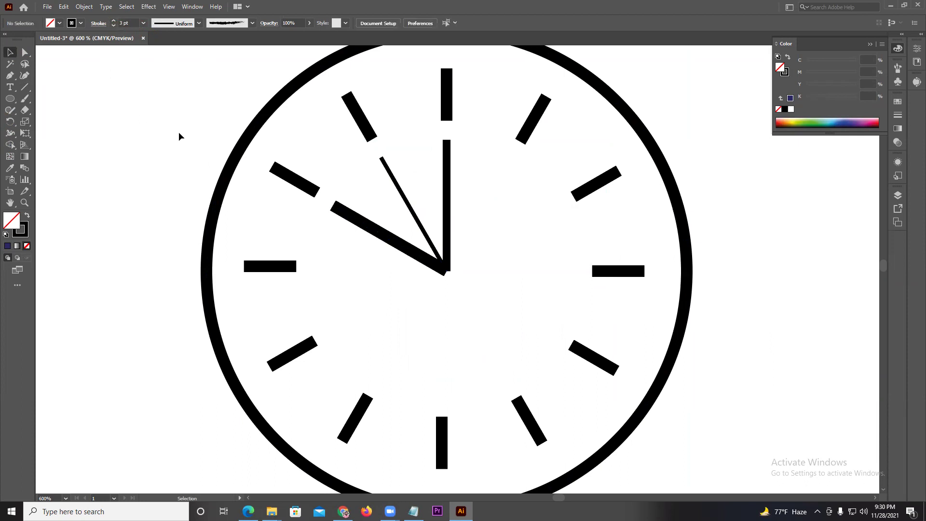
# Apply tapered width profiles to the 10 o'clock and 11 o'clock hands
pyautogui.click(389, 240)
pyautogui.click(198, 24)
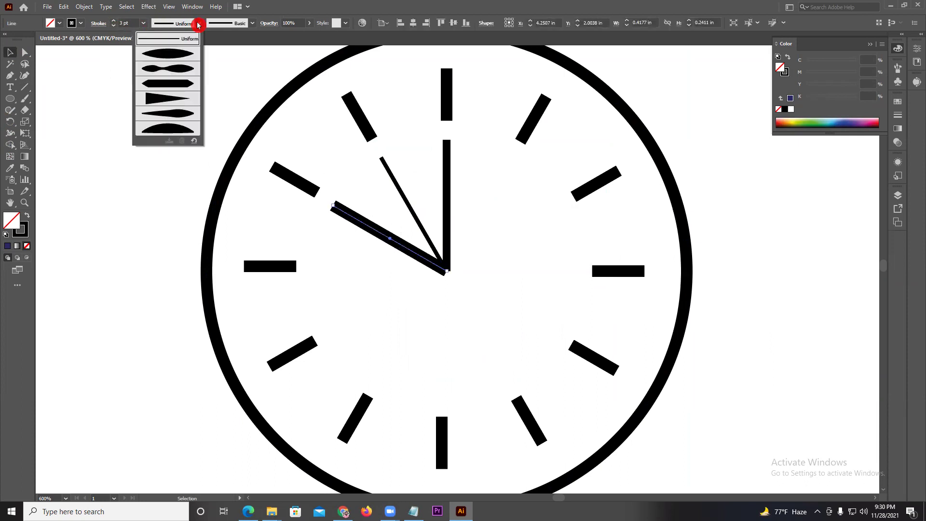
pyautogui.click(186, 53)
pyautogui.click(411, 208)
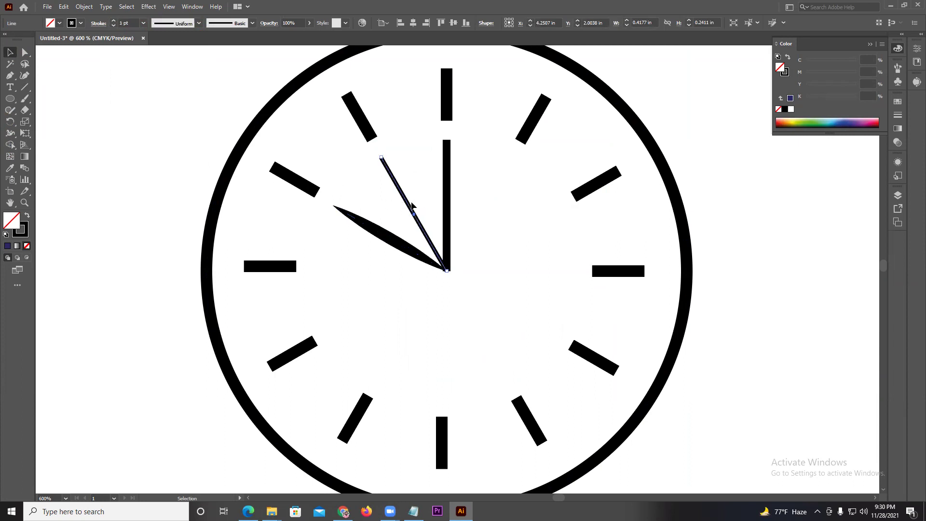
pyautogui.click(198, 23)
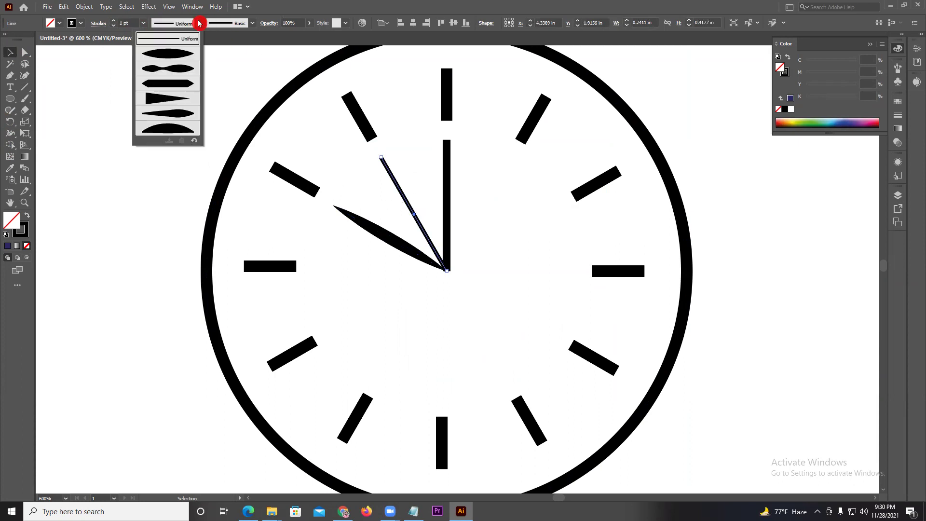
pyautogui.click(188, 98)
# Switch the 10 o'clock hand to a different taper and taper the vertical hand
pyautogui.click(390, 242)
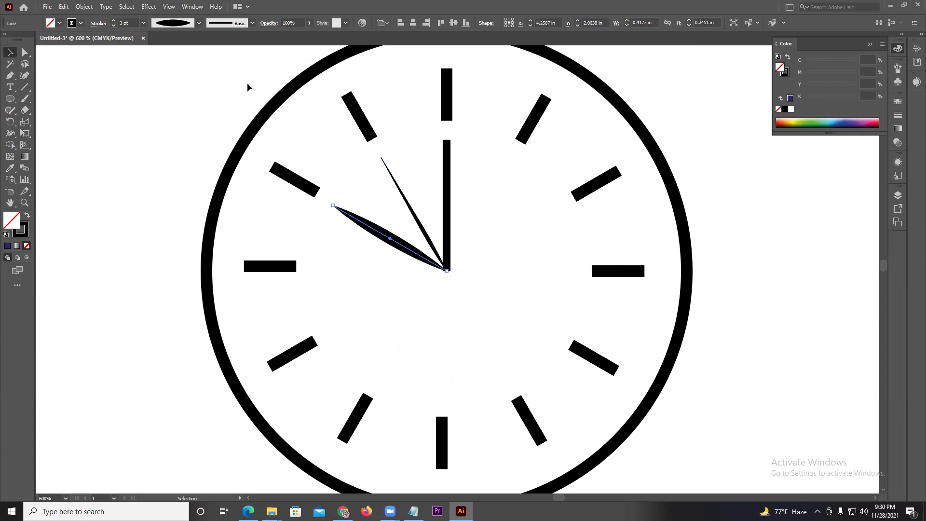
pyautogui.click(197, 24)
pyautogui.click(184, 110)
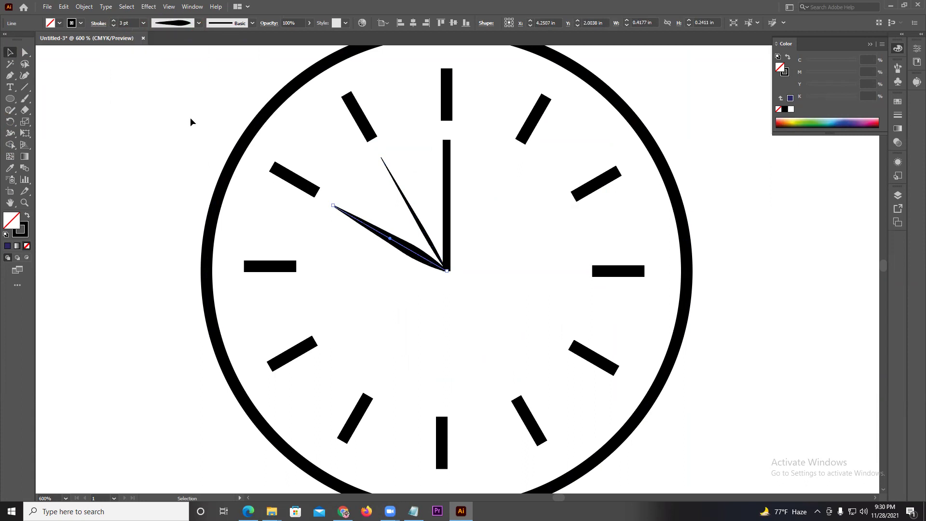
pyautogui.click(445, 191)
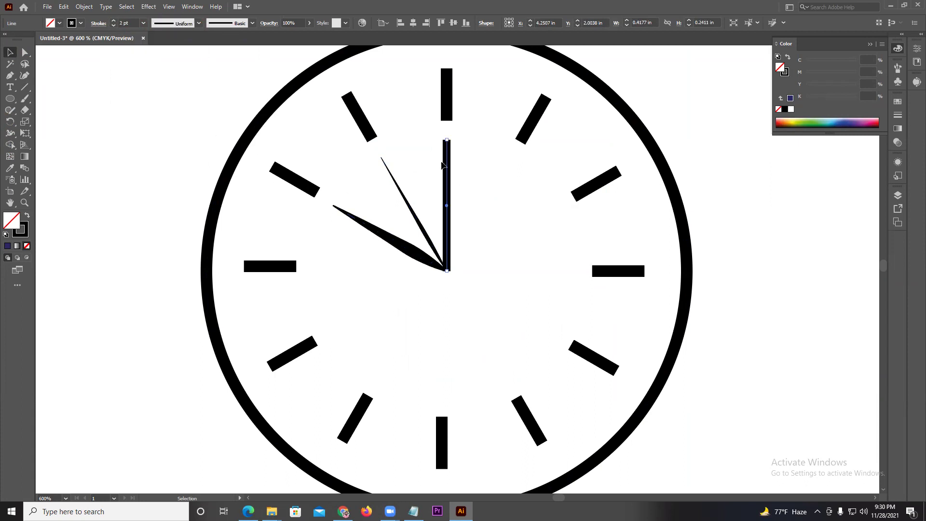
pyautogui.click(198, 26)
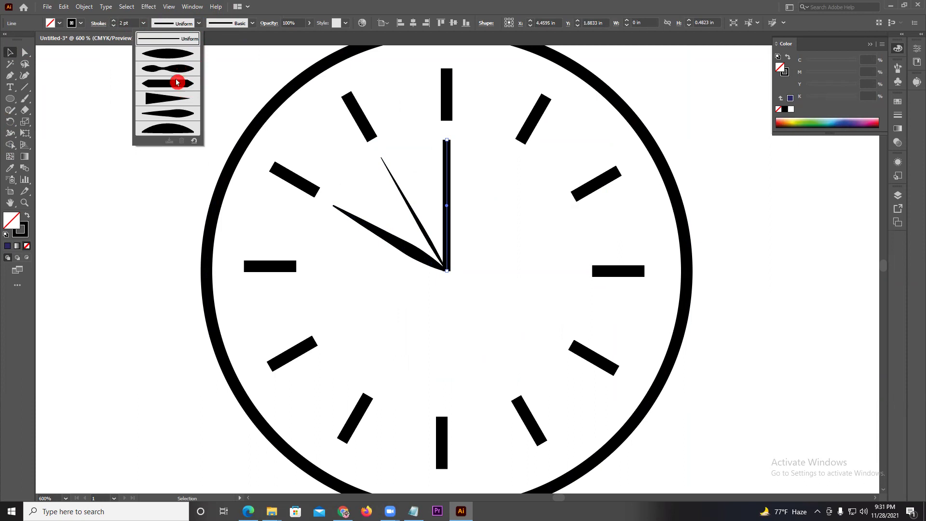
pyautogui.click(165, 116)
pyautogui.click(132, 153)
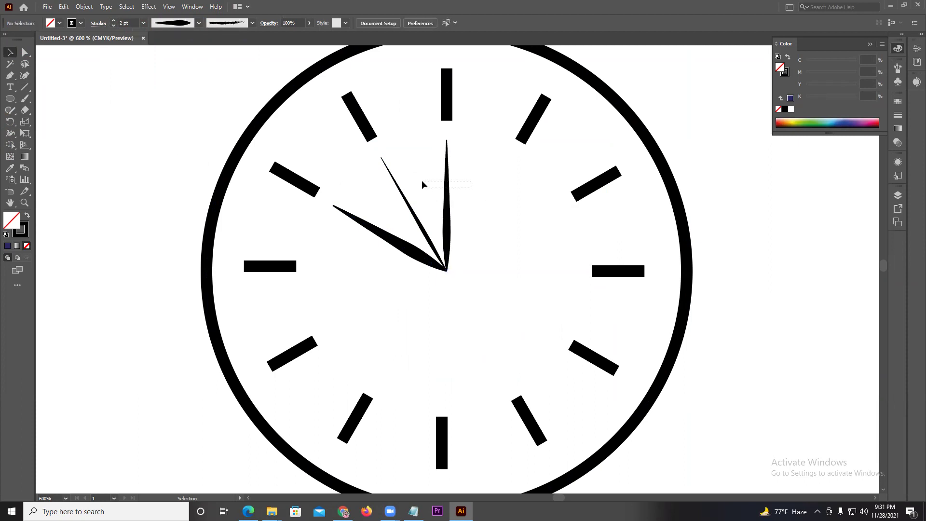
pyautogui.moveTo(422, 181); pyautogui.dragTo(422, 181)
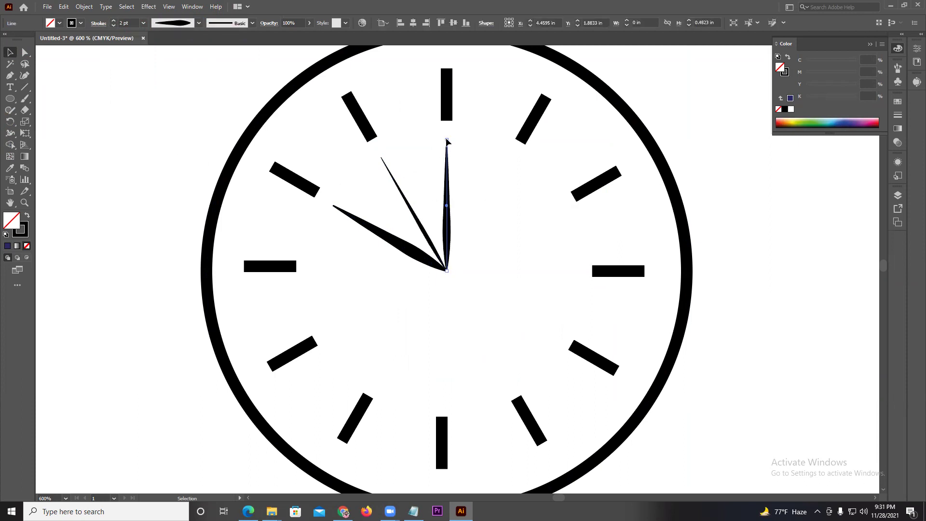
# Shorten the vertical and lower-left hands by dragging their tips toward the centre
pyautogui.scroll(3, 448, 141)
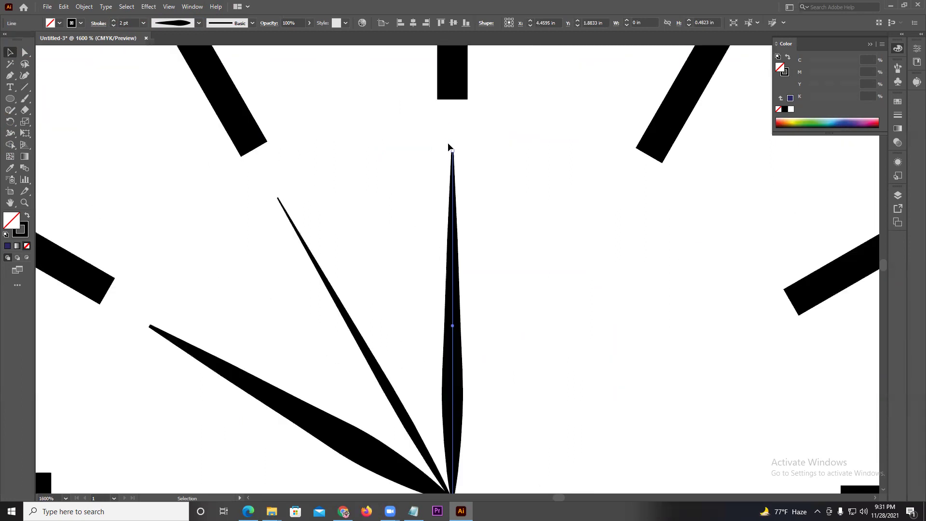
pyautogui.moveTo(453, 152); pyautogui.dragTo(452, 177)
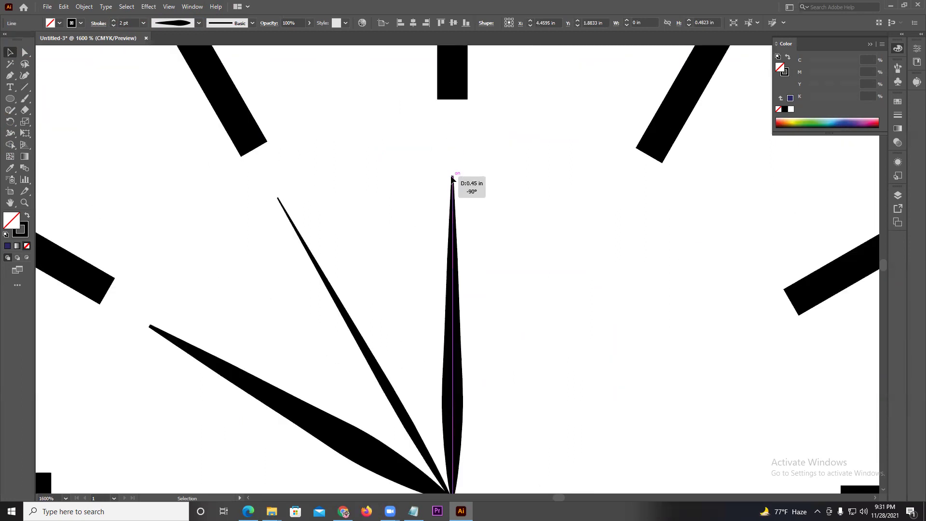
pyautogui.moveTo(514, 214); pyautogui.dragTo(519, 168)
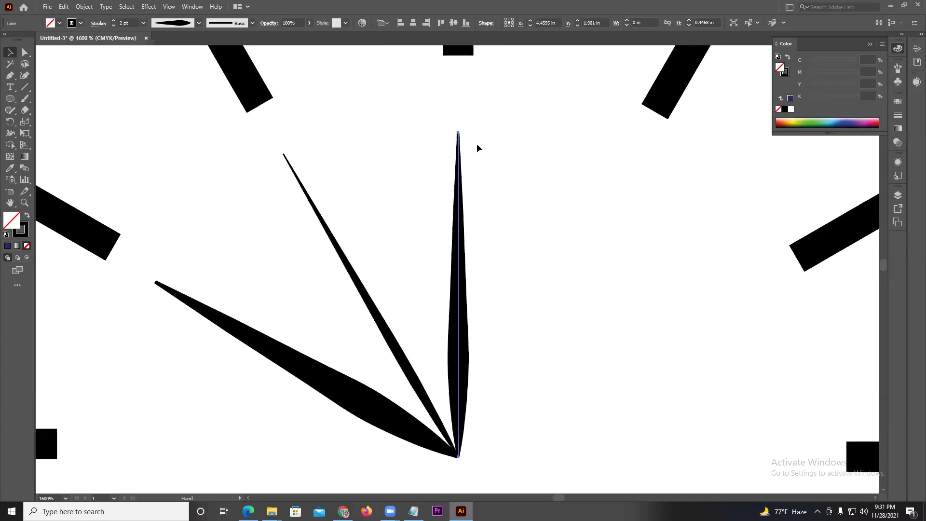
pyautogui.moveTo(459, 135); pyautogui.dragTo(462, 155)
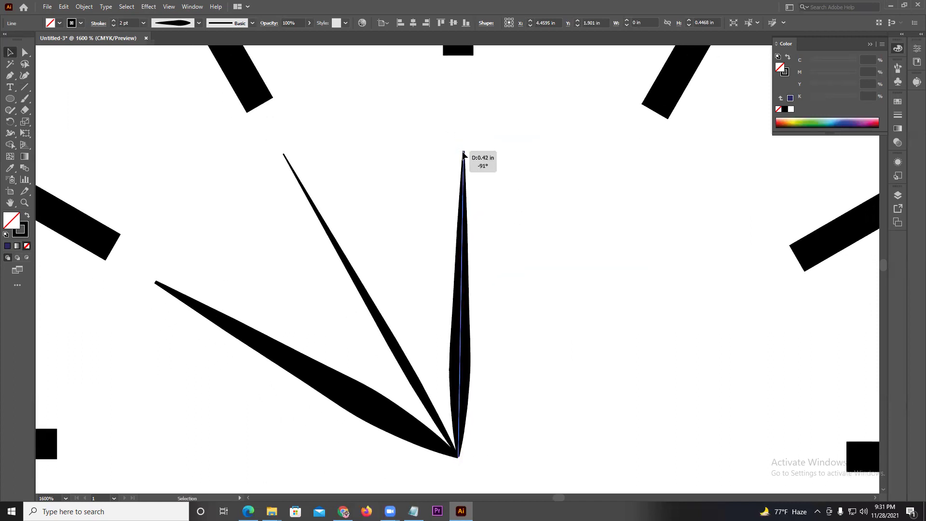
pyautogui.click(272, 336)
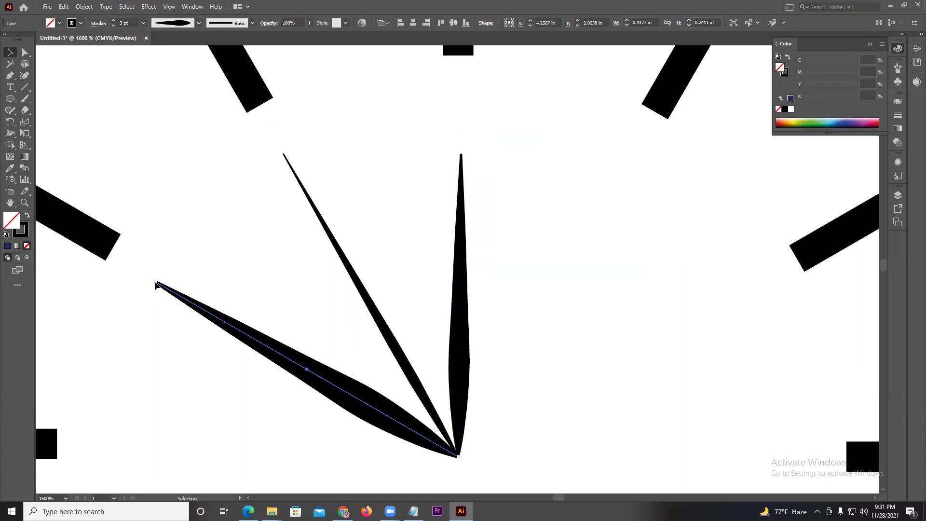
pyautogui.moveTo(155, 283); pyautogui.dragTo(237, 335)
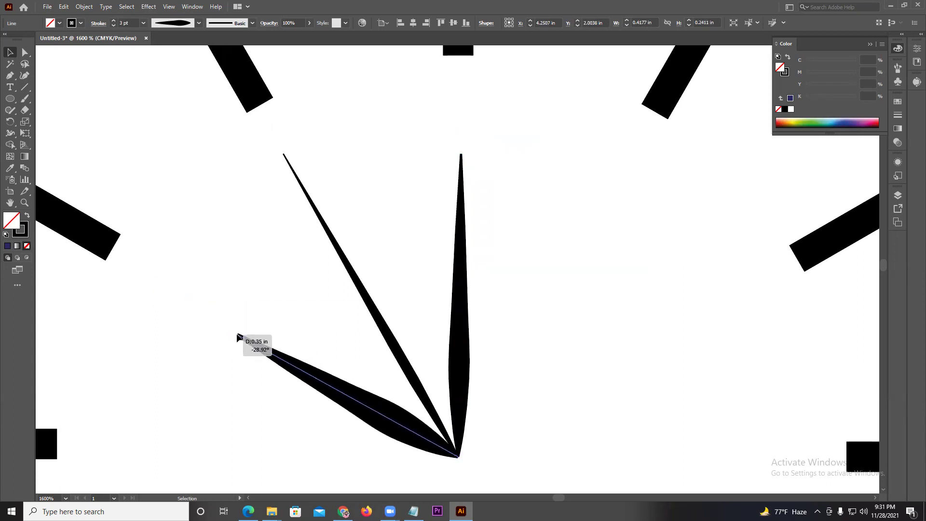
pyautogui.click(247, 288)
pyautogui.scroll(-5, 246, 288)
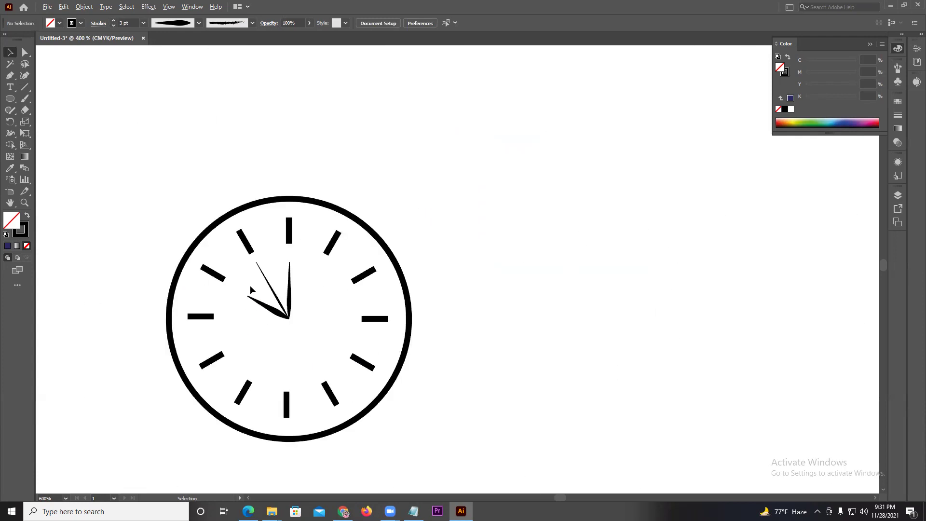
pyautogui.moveTo(574, 282); pyautogui.dragTo(594, 275)
pyautogui.scroll(2, 593, 275)
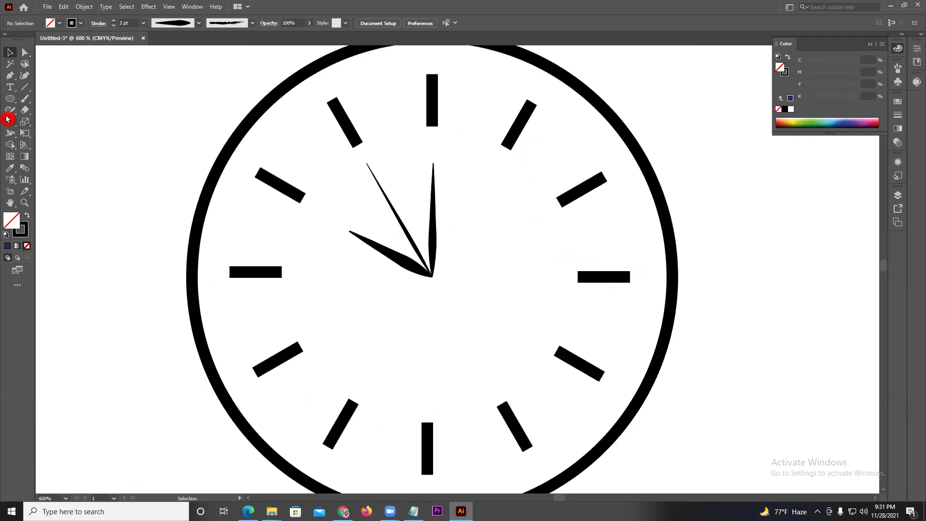
# Draw a small circle at the hands' pivot and make it solid black
pyautogui.click(10, 99)
pyautogui.scroll(2, 434, 256)
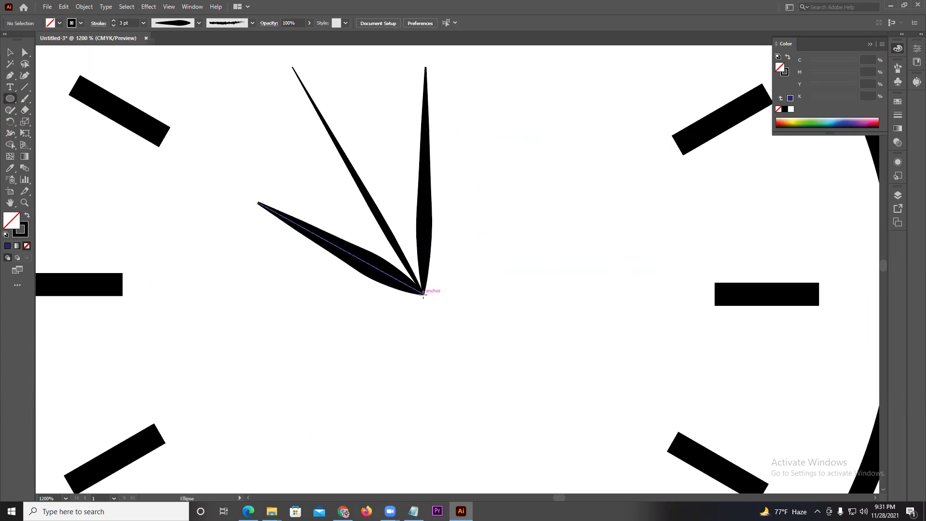
pyautogui.moveTo(423, 292); pyautogui.dragTo(437, 307)
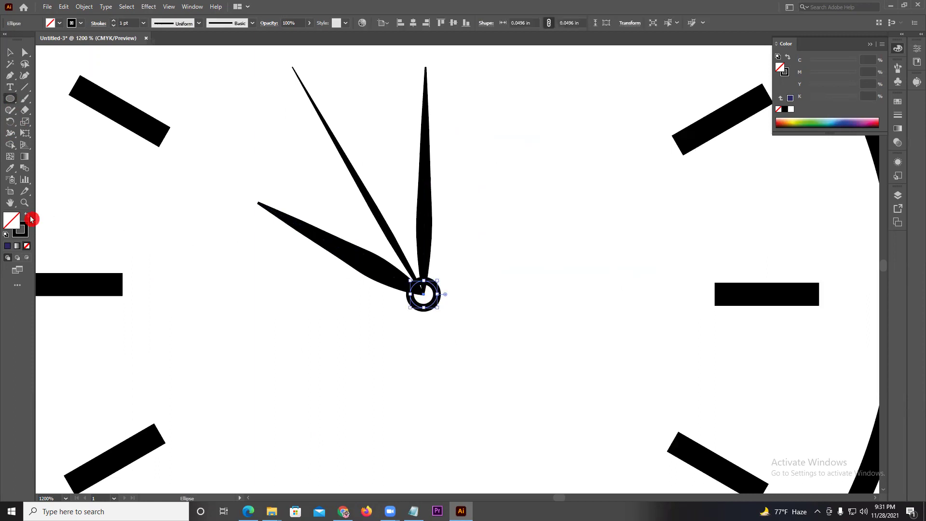
pyautogui.click(27, 216)
pyautogui.click(10, 52)
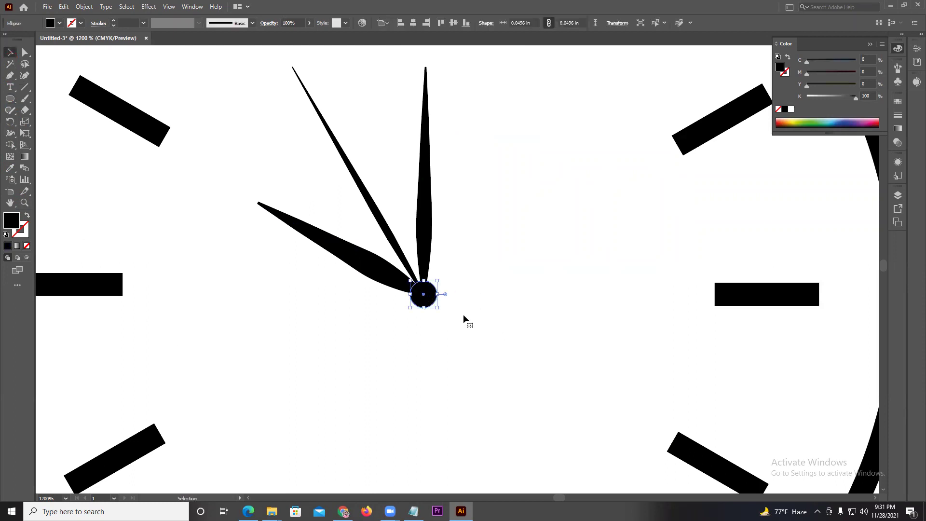
# Enlarge the centre dot slightly and position it over the pivot
pyautogui.keyDown('alt'); pyautogui.scroll(-2, 463, 314); pyautogui.keyUp('alt')
pyautogui.scroll(1, 472, 317)
pyautogui.keyDown('alt'); pyautogui.scroll(2, 472, 318); pyautogui.keyUp('alt')
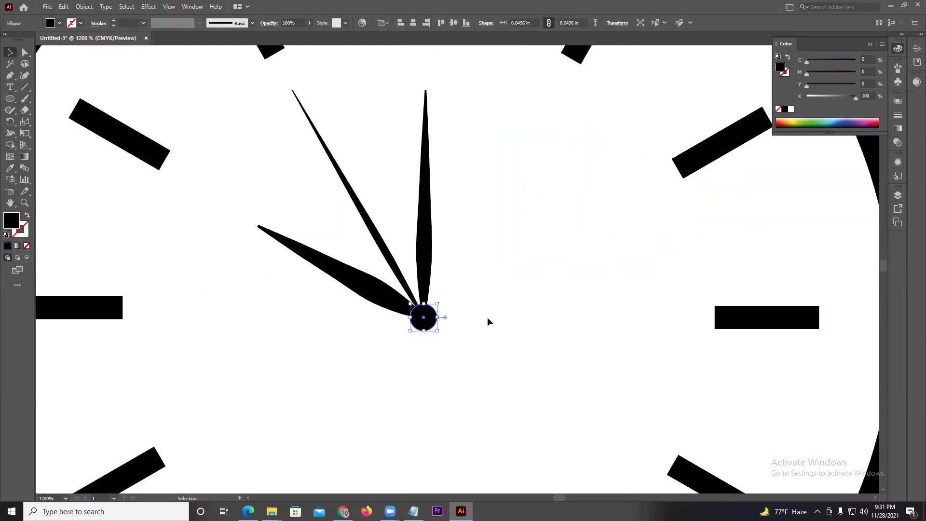
pyautogui.click(502, 320)
pyautogui.keyDown('alt'); pyautogui.scroll(-2, 502, 319); pyautogui.keyUp('alt')
pyautogui.click(467, 318)
pyautogui.moveTo(472, 311)
pyautogui.mouseDown()
pyautogui.moveTo(482, 306)
pyautogui.moveTo(465, 316)
pyautogui.mouseUp()
pyautogui.click(505, 306)
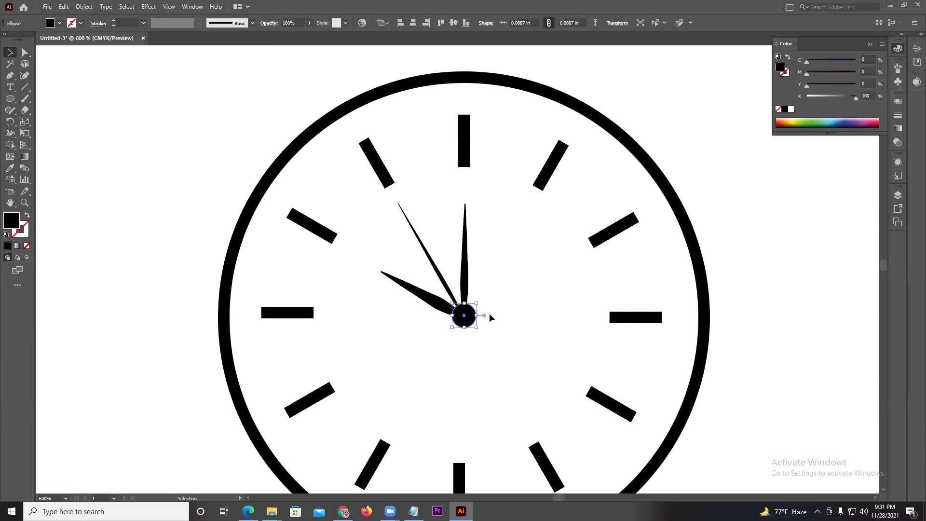
pyautogui.hotkey('ctrl', '-')
pyautogui.hotkey('ctrl', '-')
pyautogui.hotkey('ctrl', '-')
# Select every clock part and group them into one object
pyautogui.scroll(-2, 618, 332)
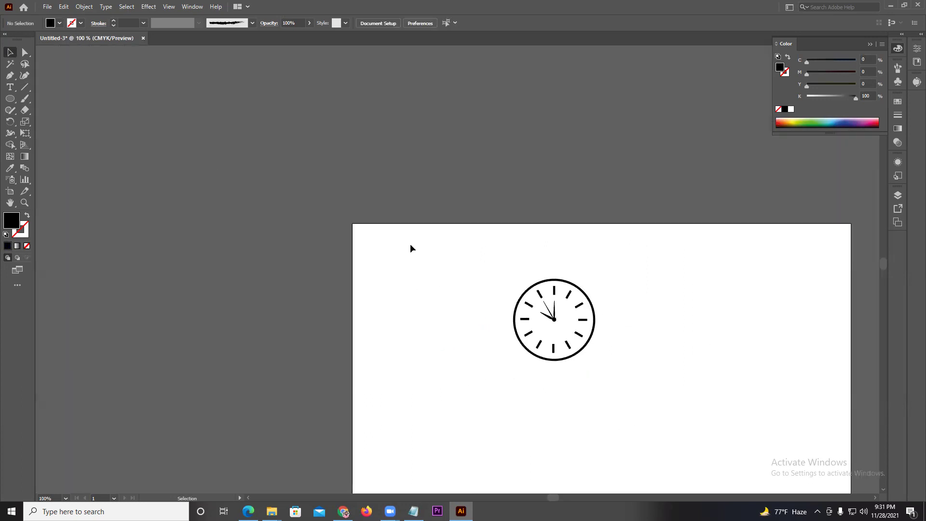
pyautogui.moveTo(410, 248); pyautogui.dragTo(796, 408)
pyautogui.rightClick(581, 361)
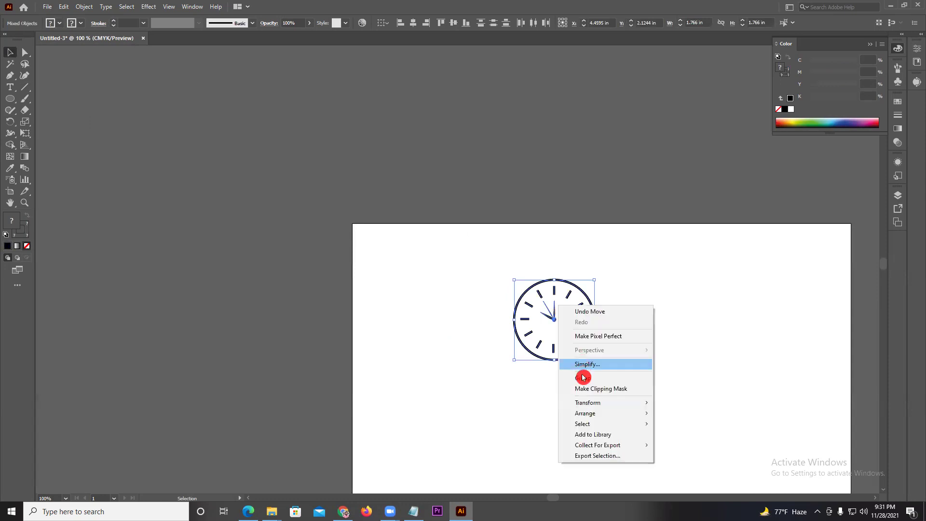
pyautogui.click(582, 378)
pyautogui.click(551, 307)
# Move the clock group up and left, then remove it from the artboard
pyautogui.moveTo(550, 320)
pyautogui.mouseDown()
pyautogui.moveTo(511, 289)
pyautogui.moveTo(511, 304)
pyautogui.mouseUp()
pyautogui.click(615, 270)
pyautogui.moveTo(406, 233); pyautogui.dragTo(566, 366)
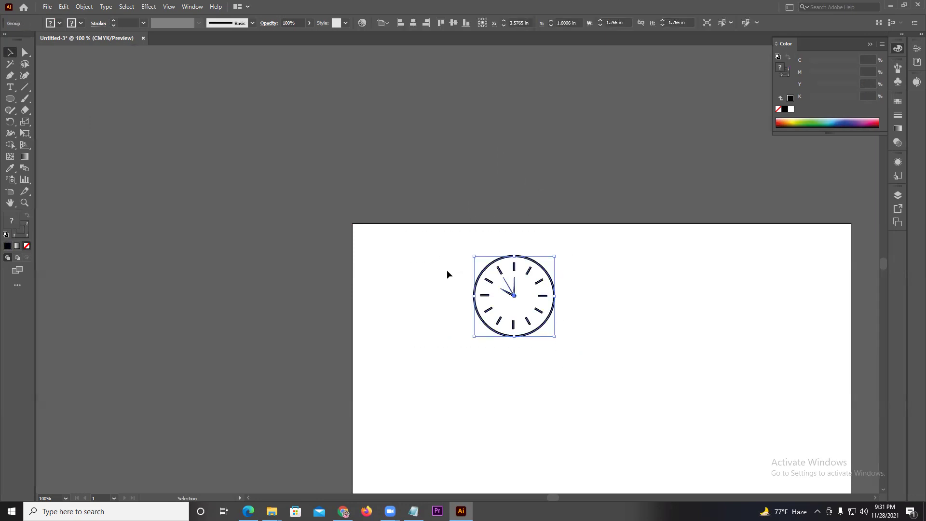
pyautogui.press('Delete')
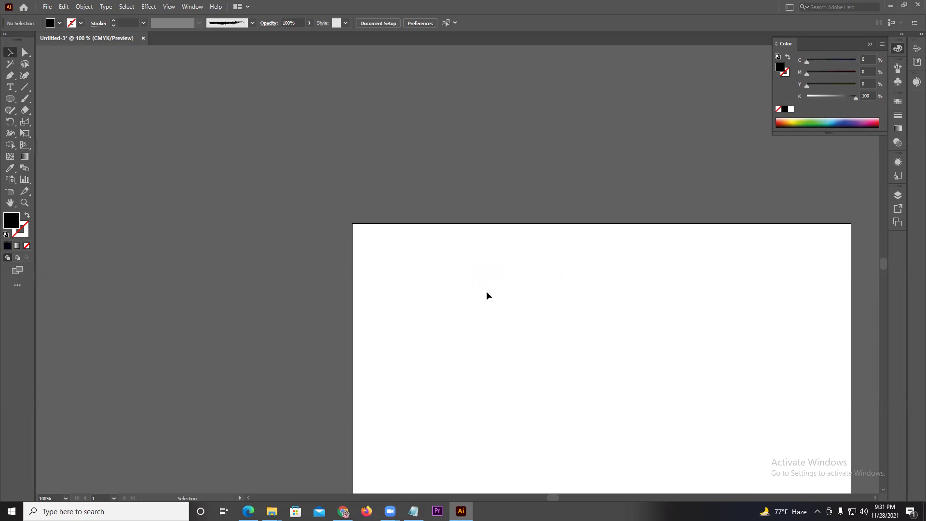
# Draw a black rounded-rectangle strap to the left of the clock
pyautogui.moveTo(21, 97); pyautogui.dragTo(54, 103)
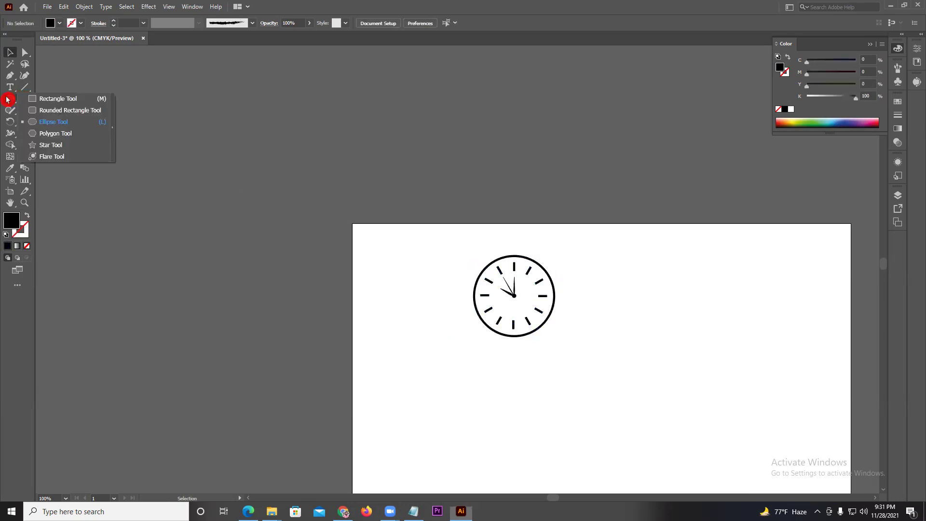
pyautogui.moveTo(304, 277); pyautogui.dragTo(476, 320)
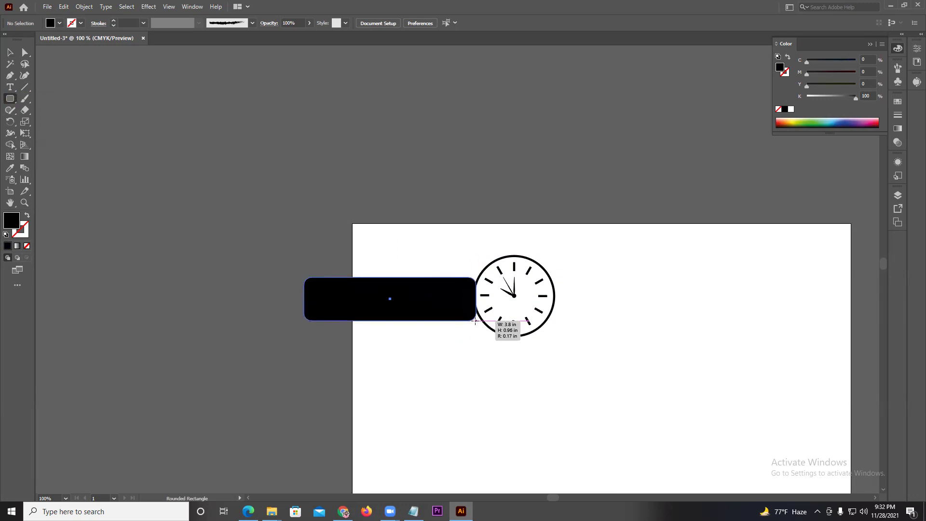
pyautogui.moveTo(475, 321); pyautogui.dragTo(474, 320)
pyautogui.click(13, 56)
pyautogui.click(264, 223)
# Duplicate the strap to the clock's right side and make both straps shorter
pyautogui.scroll(2, 497, 318)
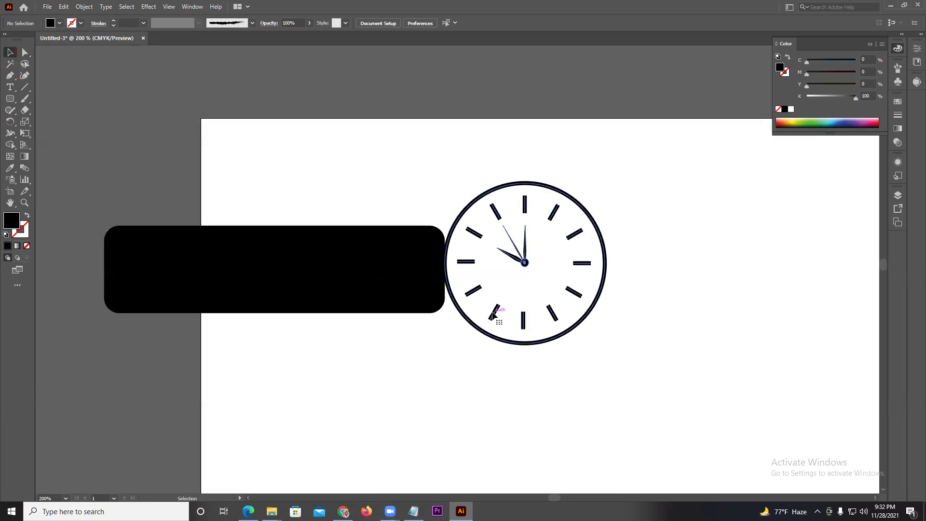
pyautogui.click(493, 316)
pyautogui.moveTo(274, 269); pyautogui.dragTo(765, 273)
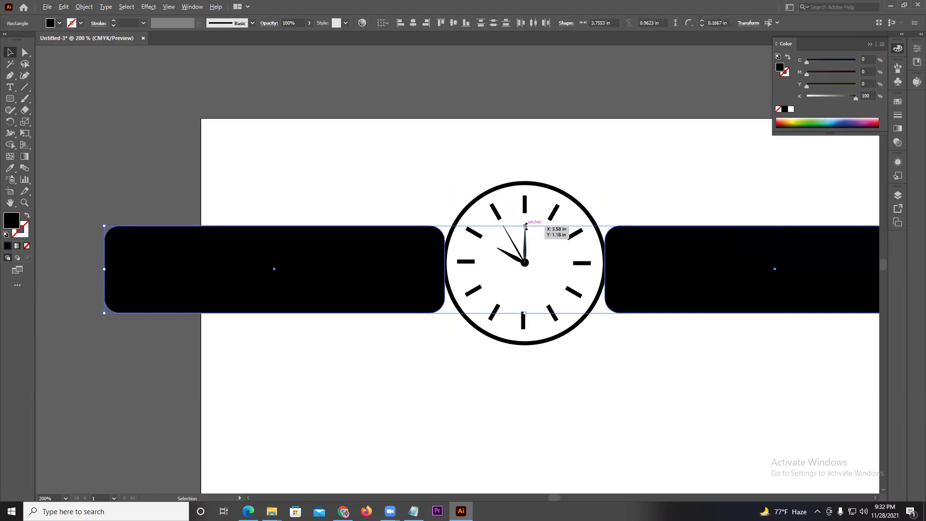
pyautogui.moveTo(526, 226); pyautogui.dragTo(525, 233)
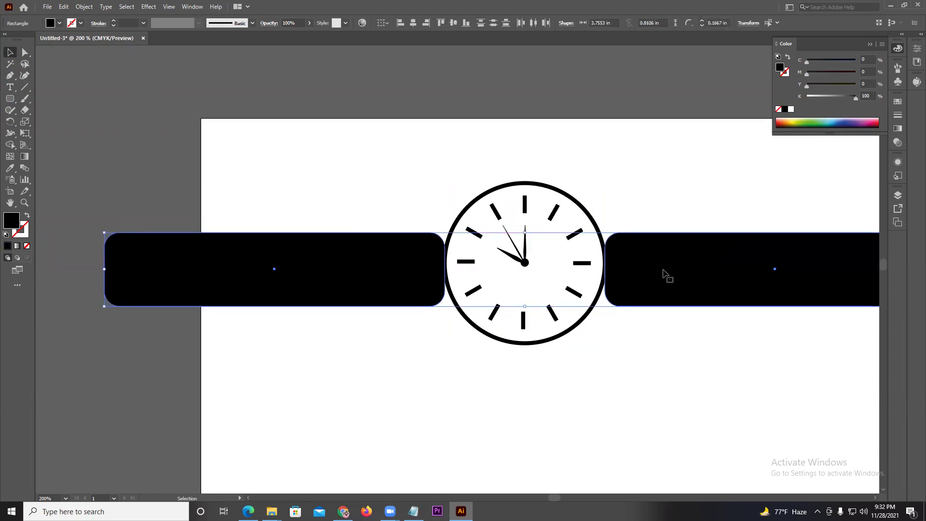
pyautogui.click(692, 335)
# Move both straps against the clock and vertically centre them with it
pyautogui.moveTo(654, 288); pyautogui.dragTo(643, 288)
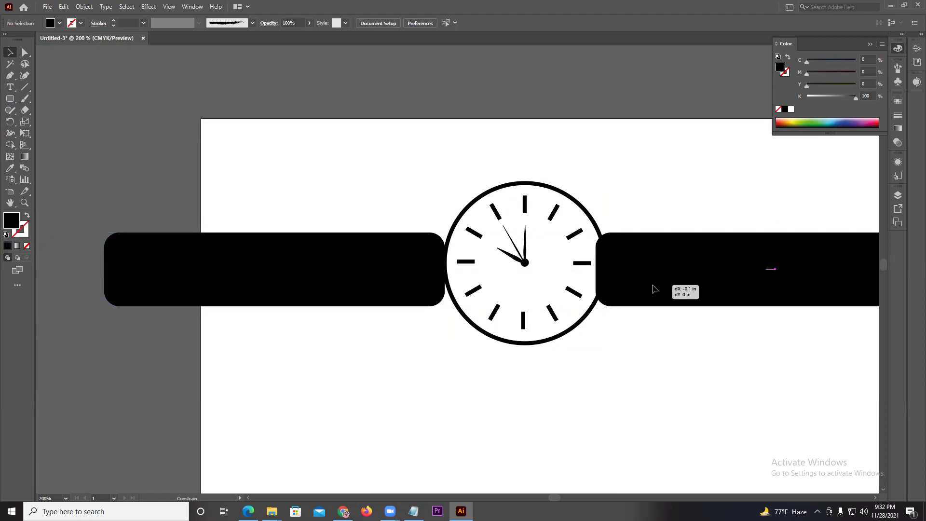
pyautogui.click(652, 330)
pyautogui.moveTo(344, 277); pyautogui.dragTo(352, 277)
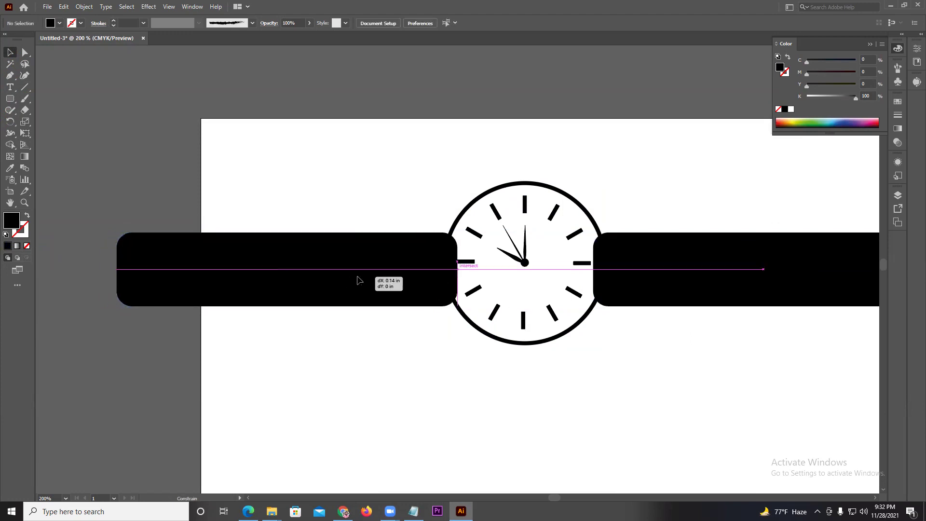
pyautogui.moveTo(367, 181); pyautogui.dragTo(702, 339)
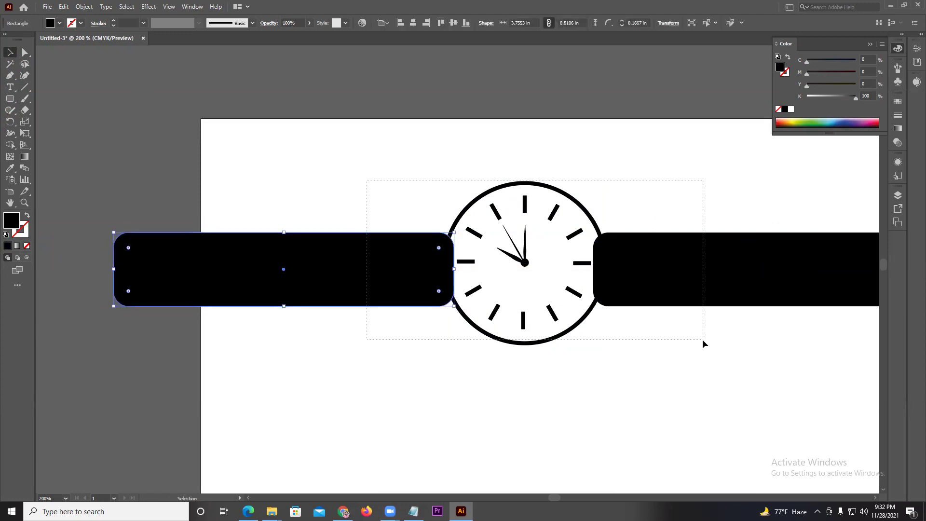
pyautogui.click(453, 25)
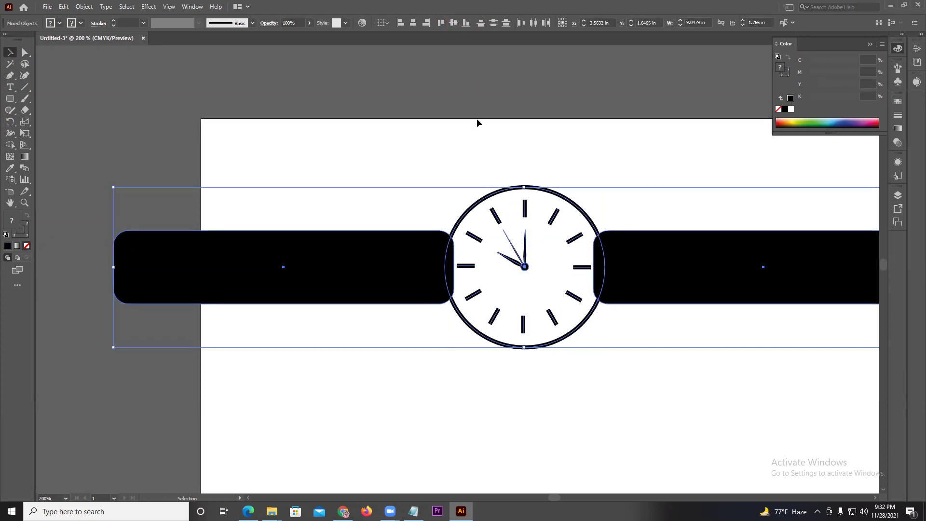
pyautogui.click(700, 316)
# Nudge the right strap slightly right and the left strap slightly left
pyautogui.moveTo(667, 299); pyautogui.dragTo(684, 299)
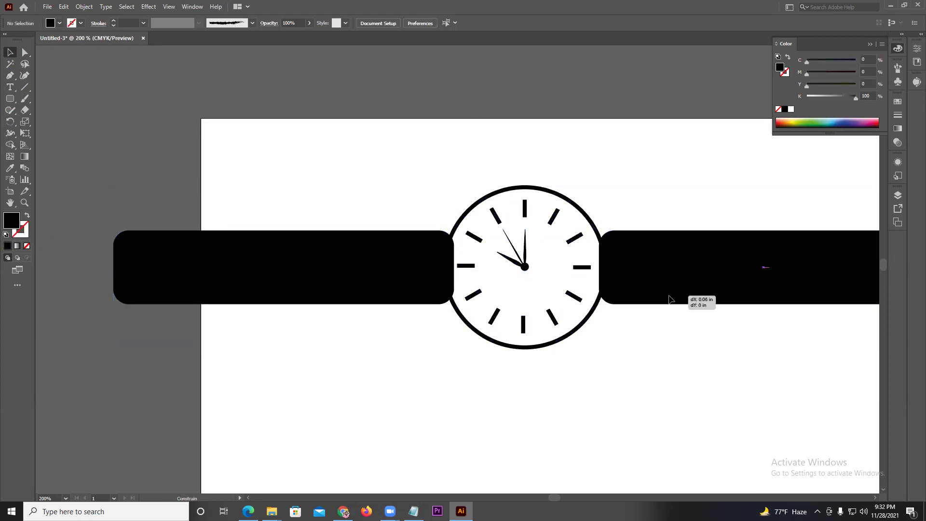
pyautogui.click(653, 337)
pyautogui.moveTo(384, 277); pyautogui.dragTo(388, 270)
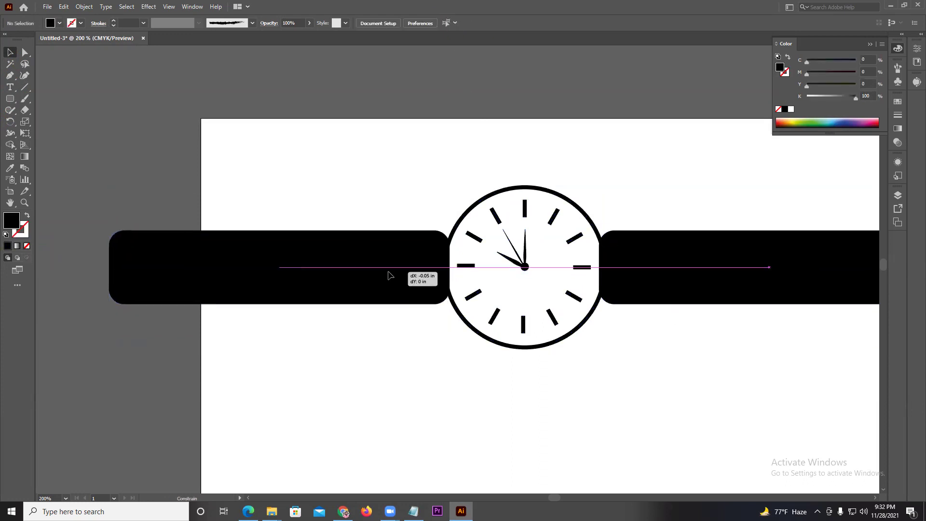
pyautogui.click(378, 184)
pyautogui.hotkey('ctrl', '1')
# Move the straps and clock above the artboard, then remove the whole watch
pyautogui.moveTo(397, 221); pyautogui.dragTo(618, 343)
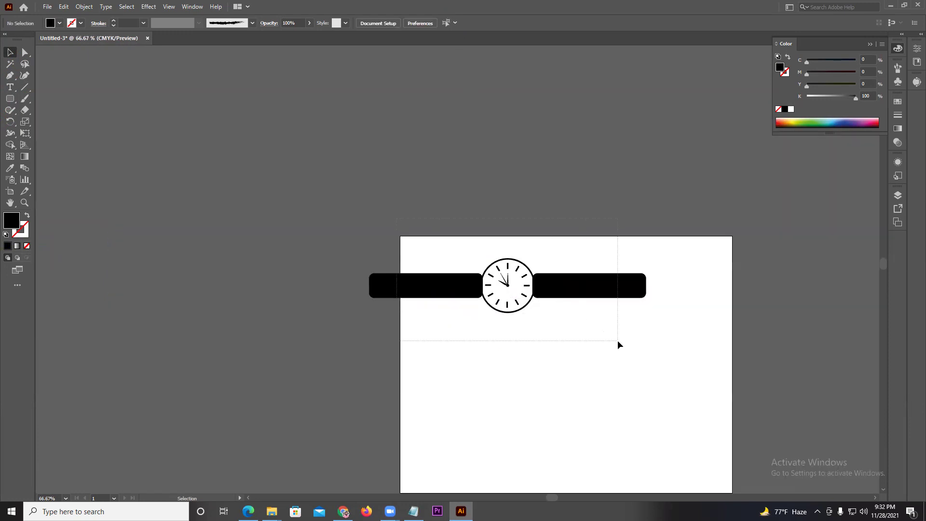
pyautogui.moveTo(469, 271)
pyautogui.mouseDown()
pyautogui.moveTo(483, 208)
pyautogui.moveTo(469, 171)
pyautogui.mouseUp()
pyautogui.moveTo(377, 129); pyautogui.dragTo(591, 229)
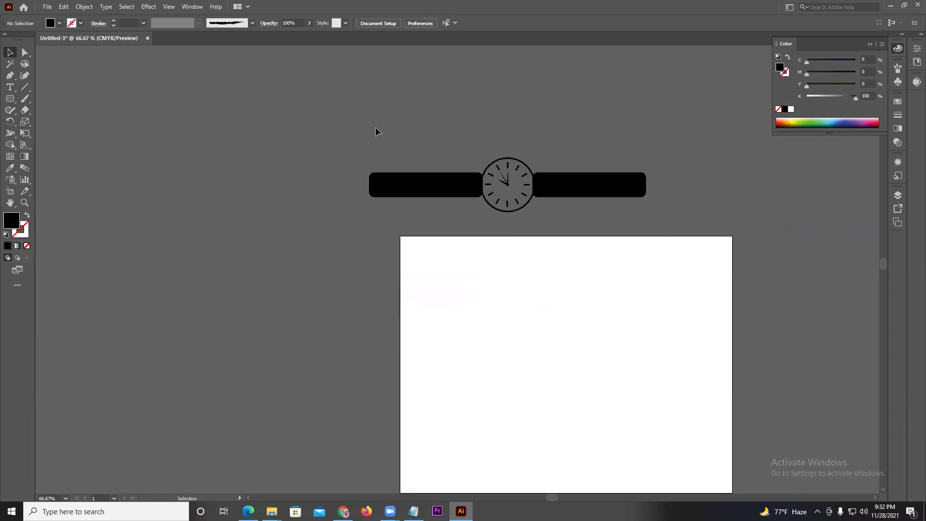
pyautogui.press('Delete')
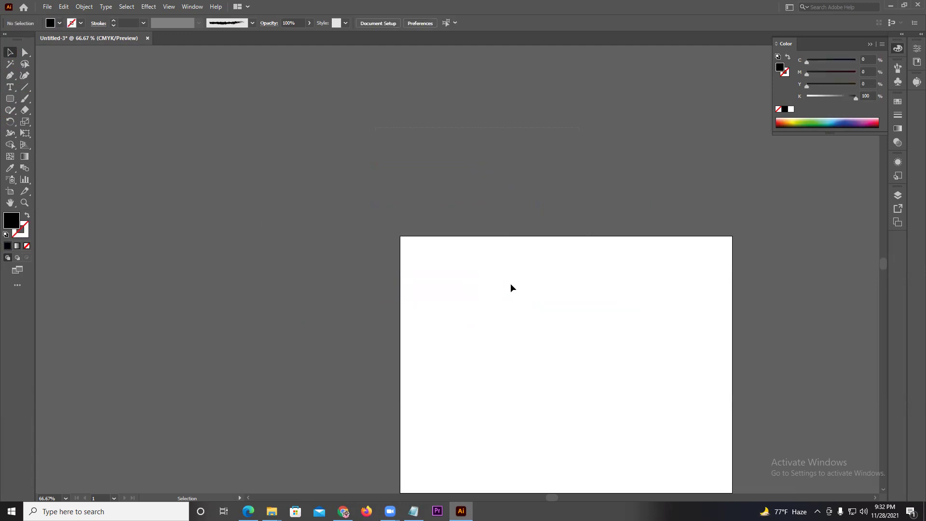
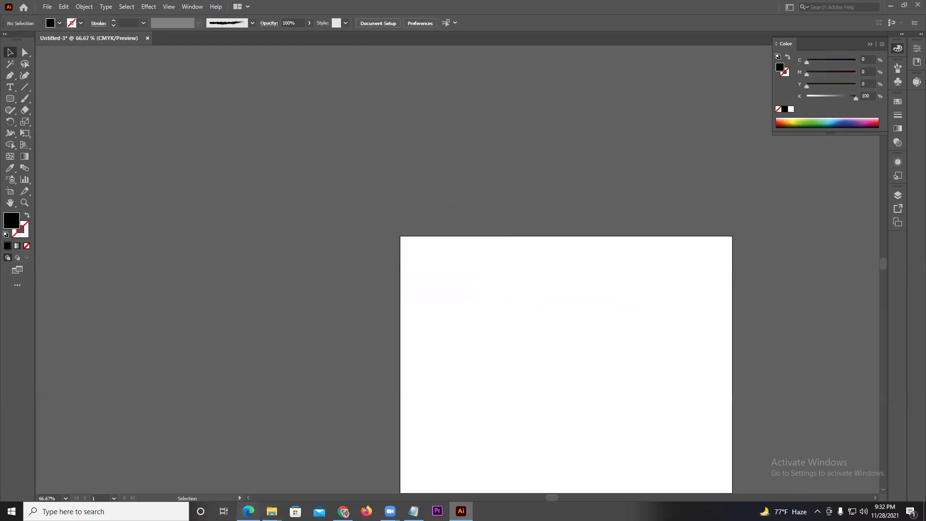
# Check the class tools PDF, then return to the blank Illustrator artboard
pyautogui.click(248, 511)
pyautogui.click(274, 418)
pyautogui.scroll(-1, 273, 418)
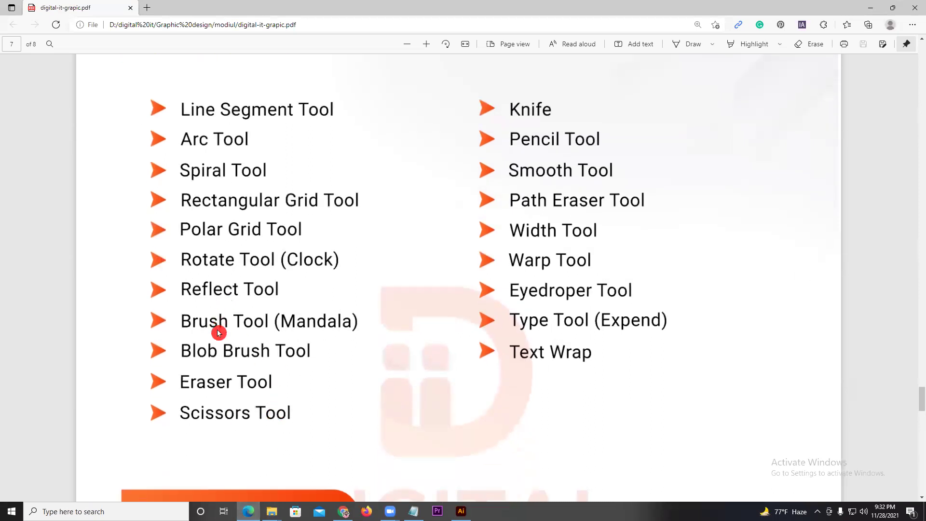
pyautogui.hotkey('alt', 'Tab')
# Pick the Paintbrush Tool and paint three test strokes across the artboard
pyautogui.click(24, 99)
pyautogui.moveTo(23, 104)
pyautogui.mouseDown()
pyautogui.moveTo(83, 112)
pyautogui.moveTo(83, 94)
pyautogui.mouseUp()
pyautogui.moveTo(464, 326); pyautogui.dragTo(410, 319)
pyautogui.moveTo(535, 375); pyautogui.dragTo(664, 281)
pyautogui.moveTo(484, 348); pyautogui.dragTo(518, 345)
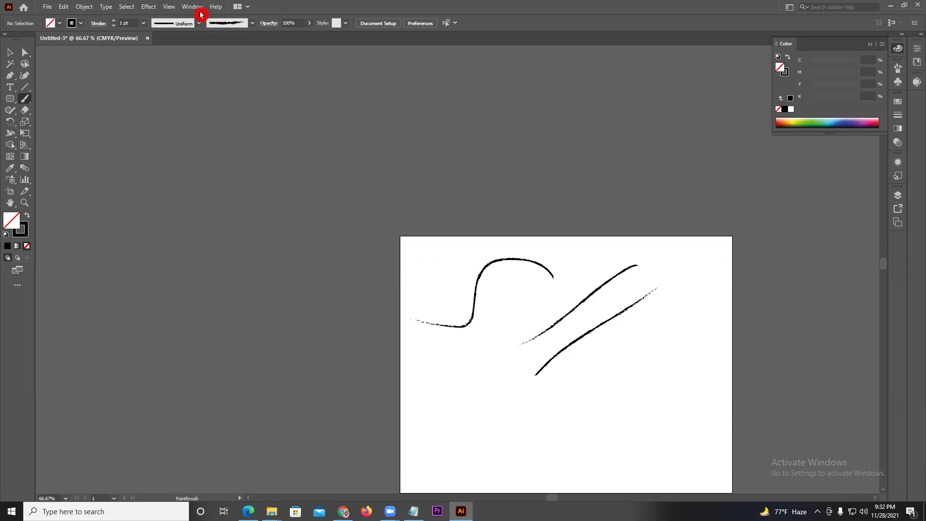
# Glance at the brush style list, then paint four more test curves
pyautogui.click(221, 25)
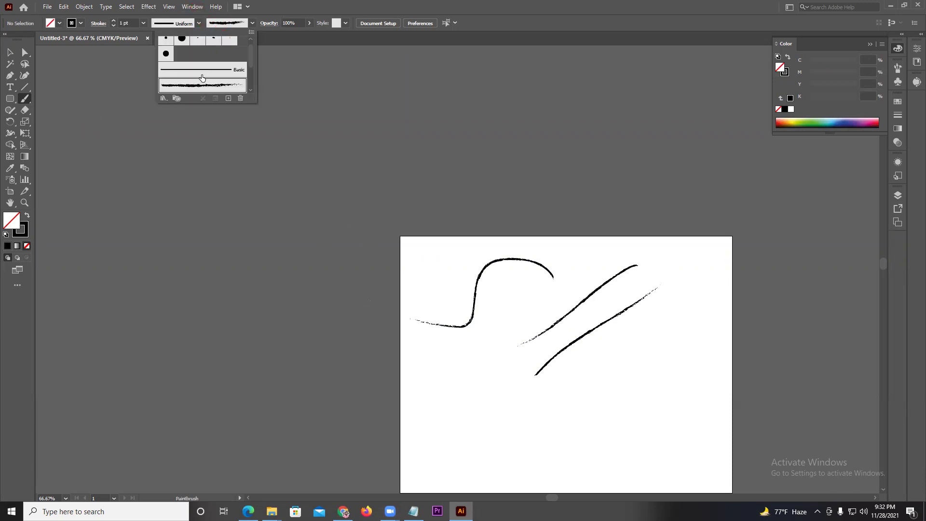
pyautogui.click(113, 24)
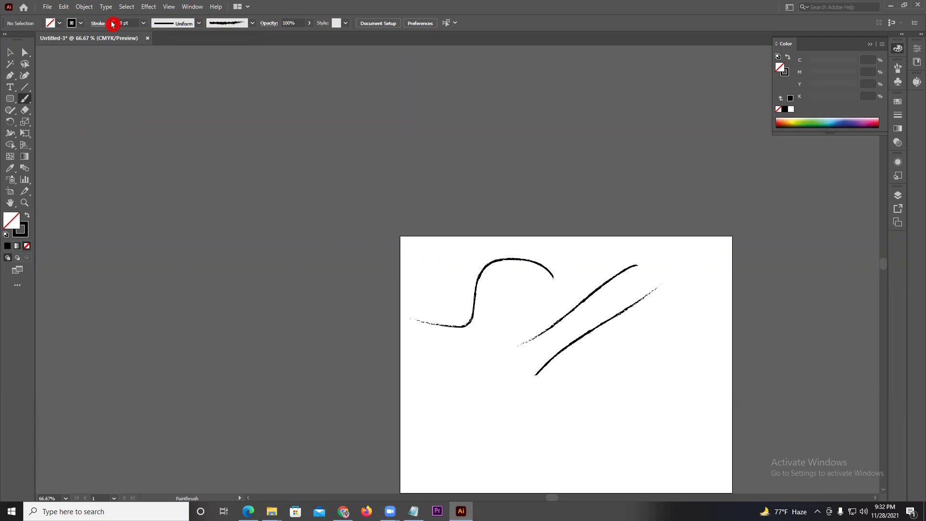
pyautogui.moveTo(555, 271)
pyautogui.mouseDown()
pyautogui.moveTo(452, 349)
pyautogui.moveTo(411, 333)
pyautogui.mouseUp()
pyautogui.moveTo(486, 405); pyautogui.dragTo(680, 340)
pyautogui.moveTo(681, 409); pyautogui.dragTo(516, 446)
pyautogui.moveTo(374, 310); pyautogui.dragTo(473, 428)
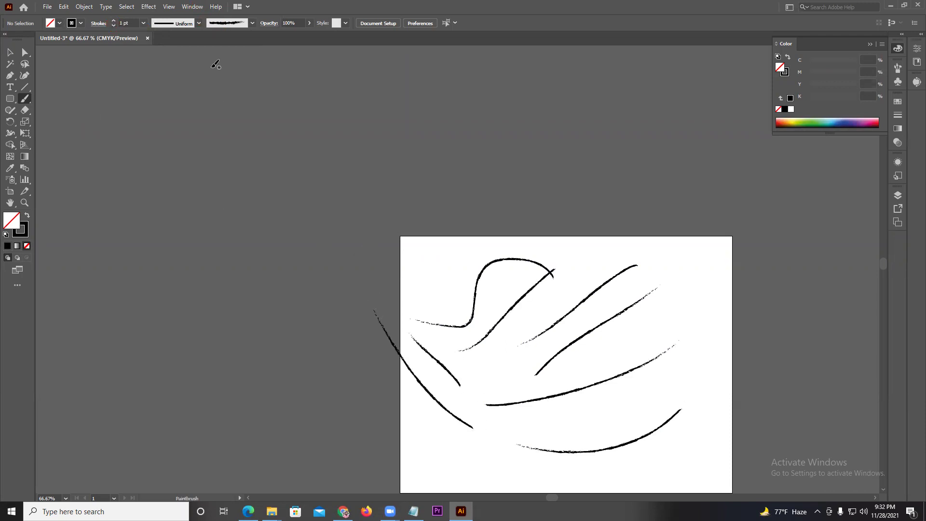
# Select all the test strokes and delete them
pyautogui.click(10, 52)
pyautogui.hotkey('ctrl', 'a')
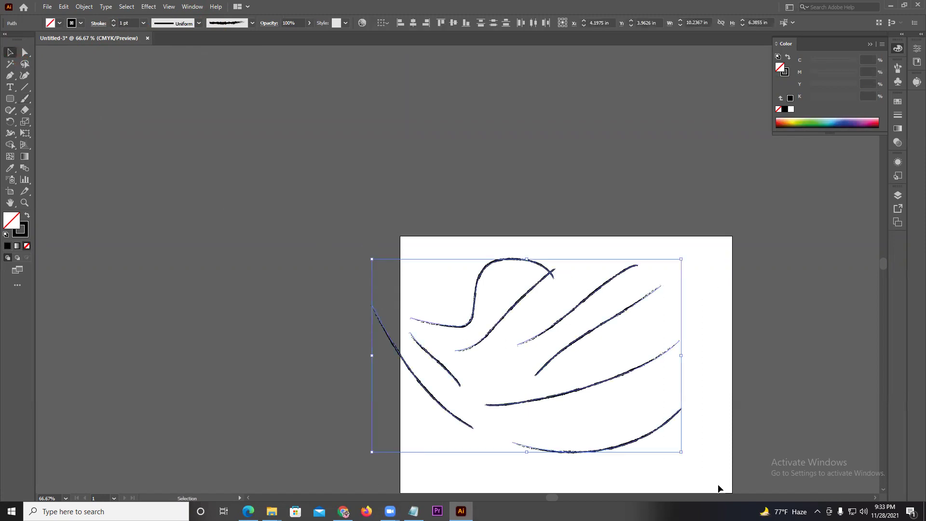
pyautogui.press('Delete')
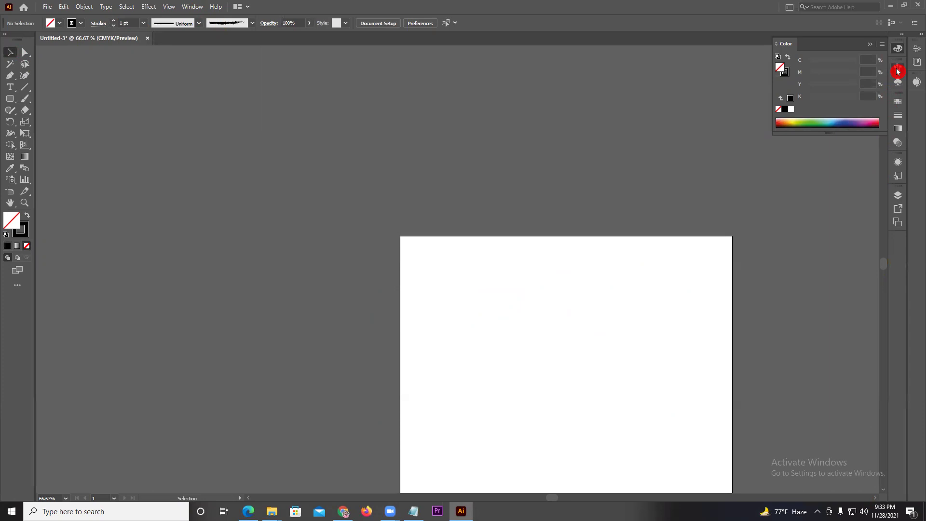
# Show the Brushes panel from the right dock and make the Paintbrush Tool active
pyautogui.click(897, 70)
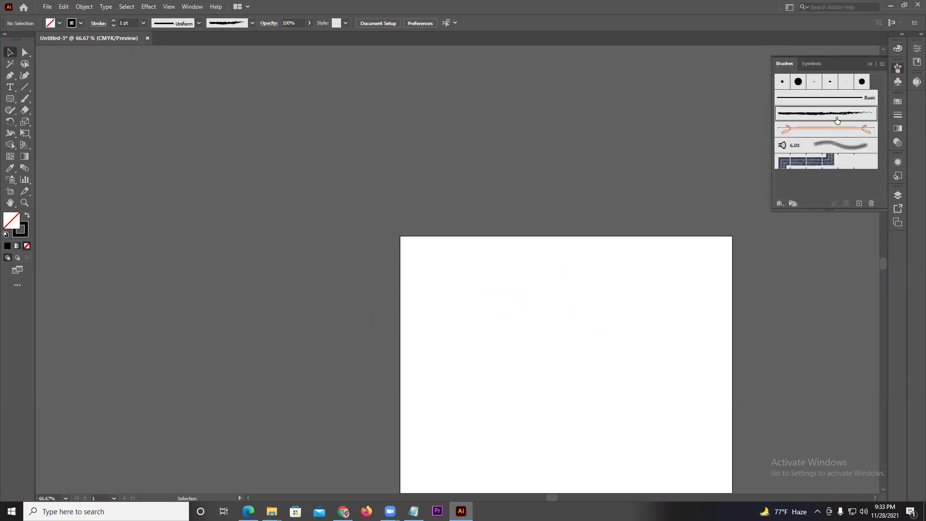
pyautogui.click(26, 126)
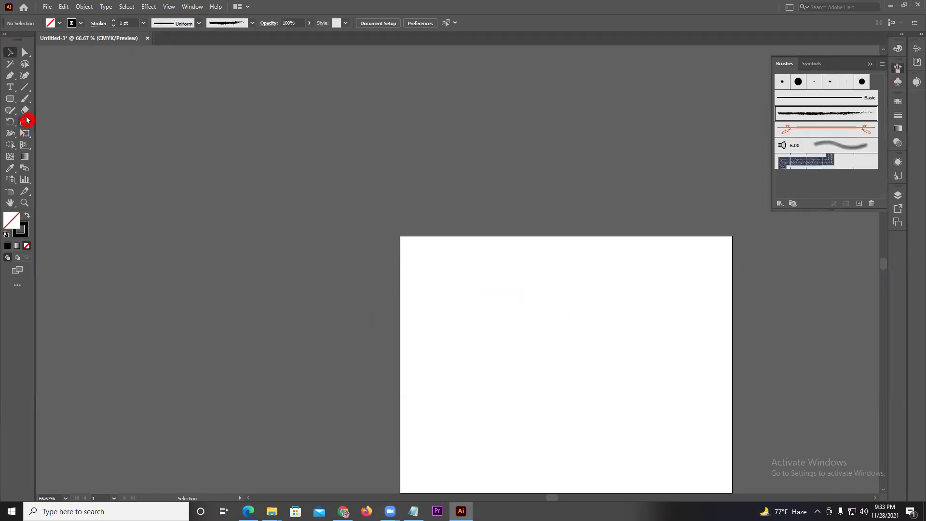
pyautogui.click(25, 99)
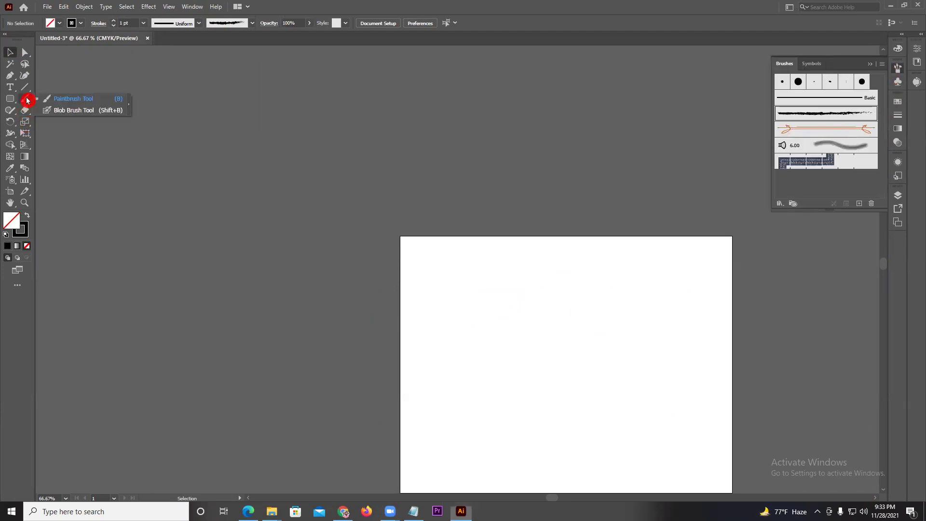
pyautogui.click(100, 97)
# Browse the Brush Libraries menu and close it without choosing a library
pyautogui.click(241, 24)
pyautogui.click(158, 100)
pyautogui.moveTo(190, 155)
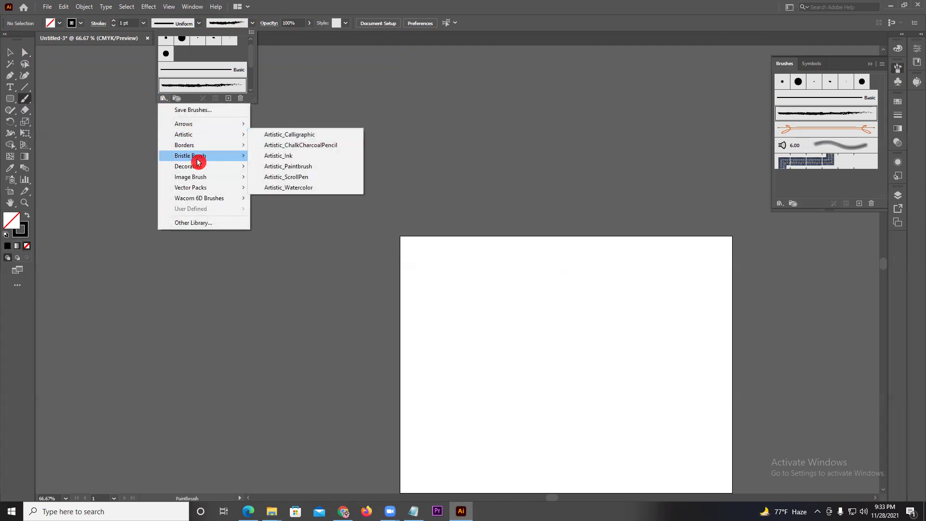
pyautogui.click(208, 24)
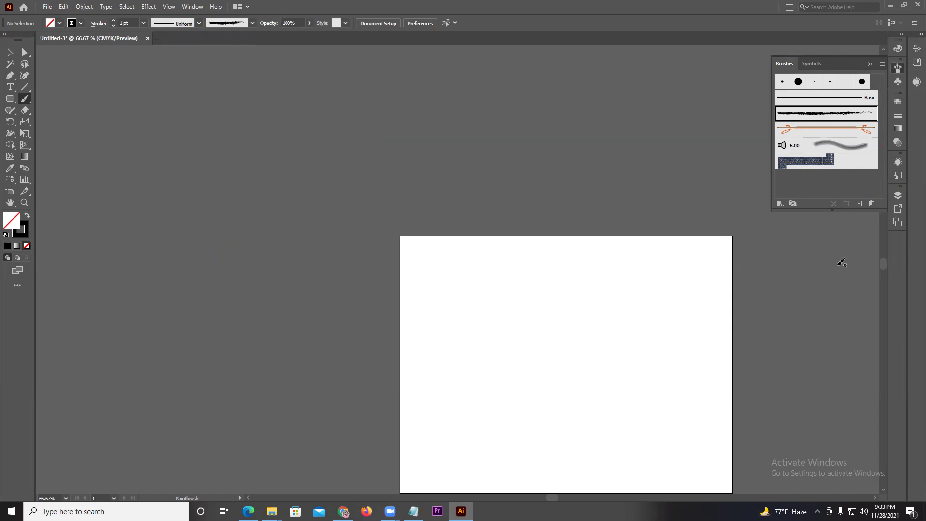
# Start a new brush of type Calligraphic Brush
pyautogui.click(859, 205)
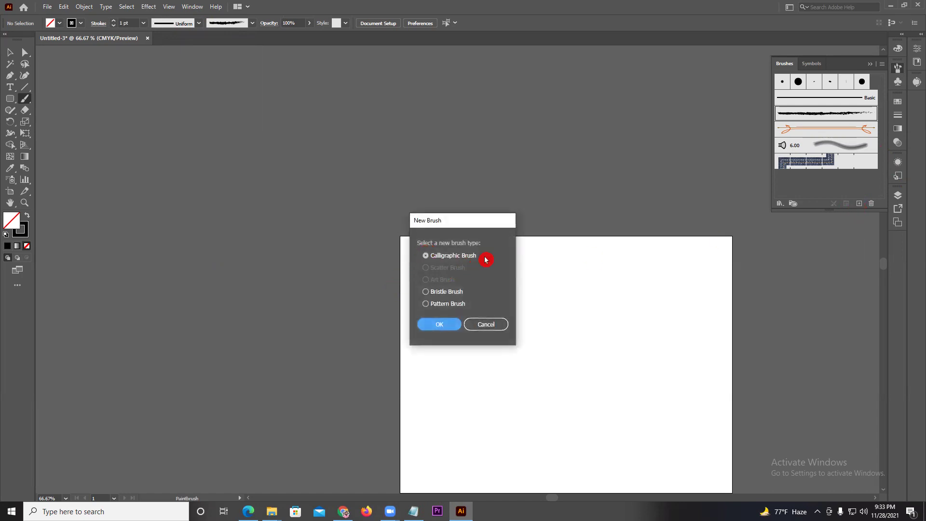
pyautogui.click(500, 324)
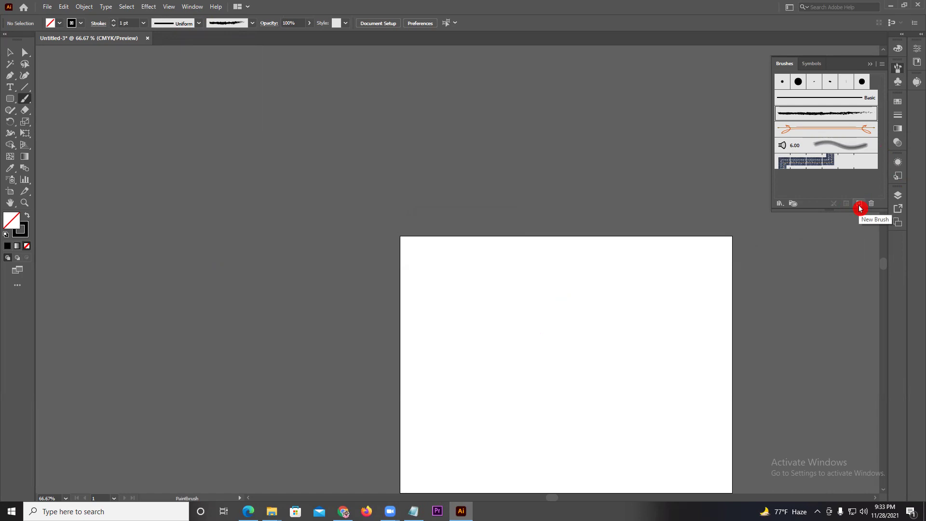
pyautogui.click(860, 207)
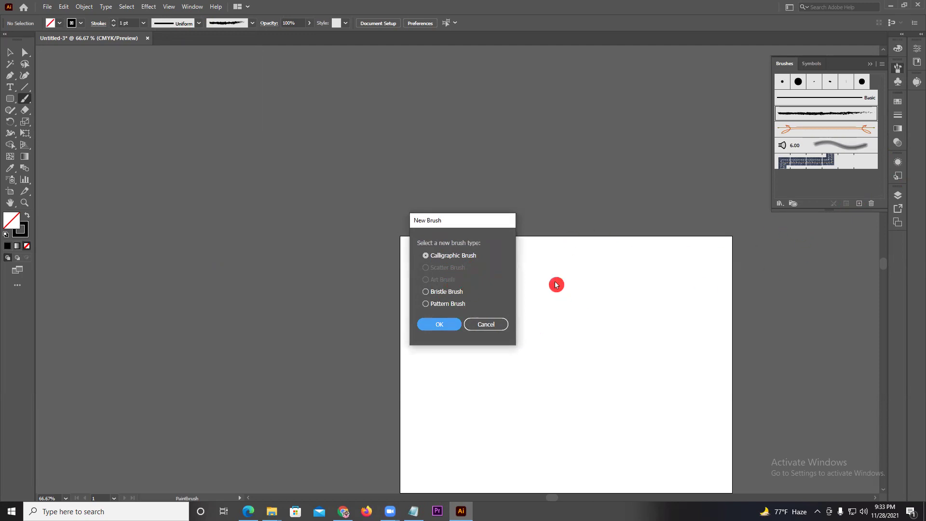
pyautogui.click(451, 260)
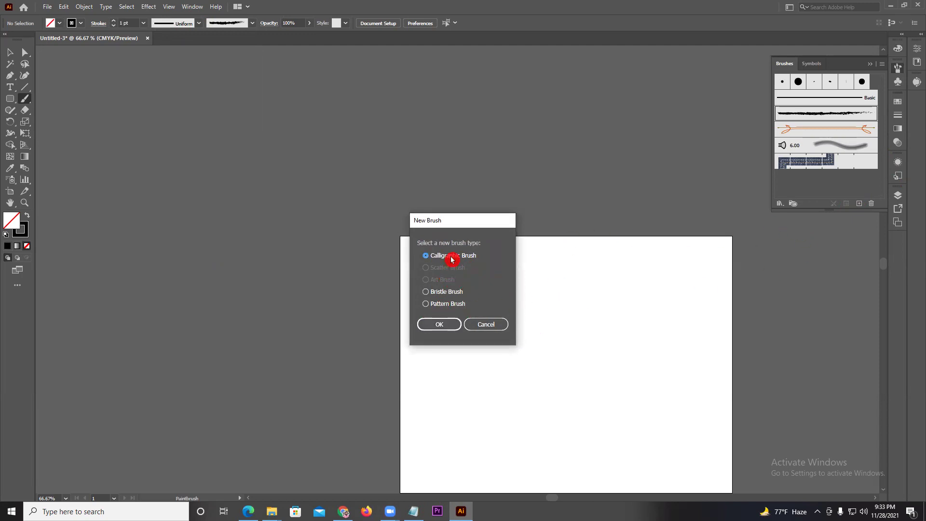
pyautogui.click(444, 324)
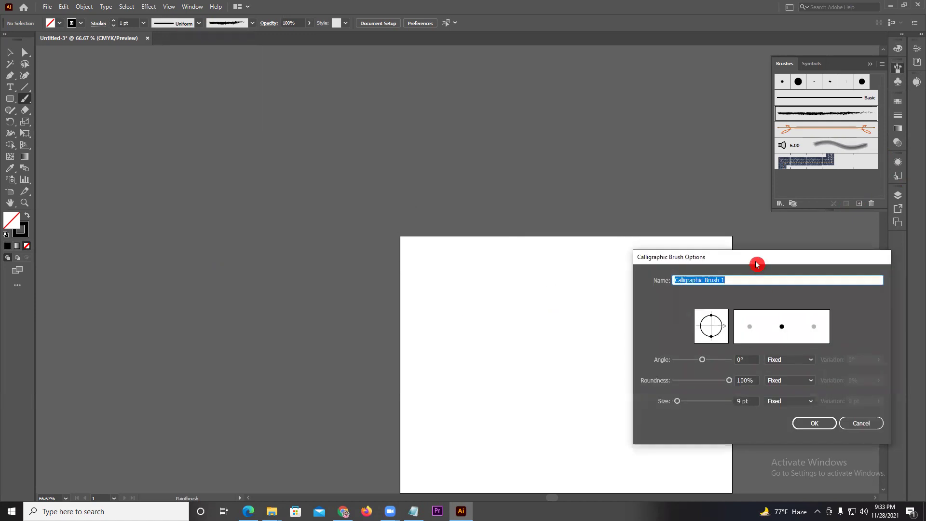
# Give the calligraphic brush a 79° angle, 58% roundness and 34 pt size, then save it
pyautogui.moveTo(756, 264); pyautogui.dragTo(529, 57)
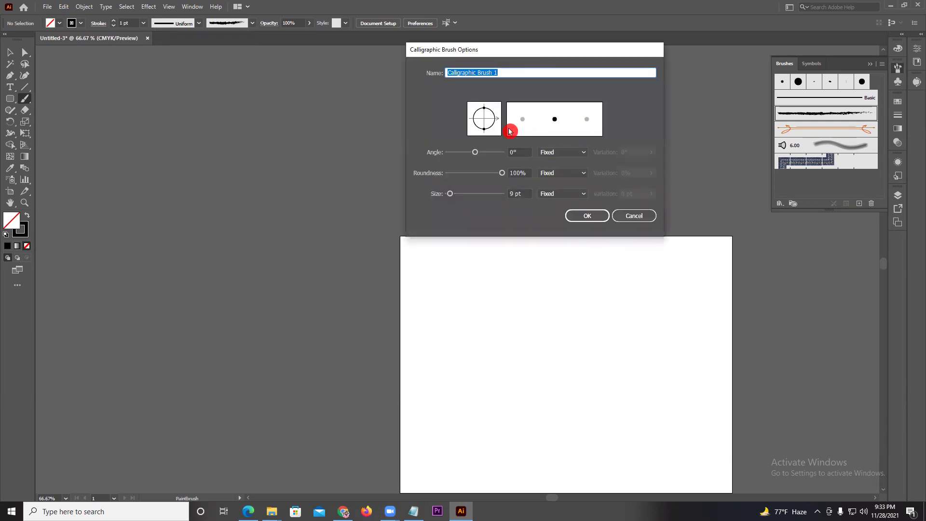
pyautogui.moveTo(496, 119); pyautogui.dragTo(493, 103)
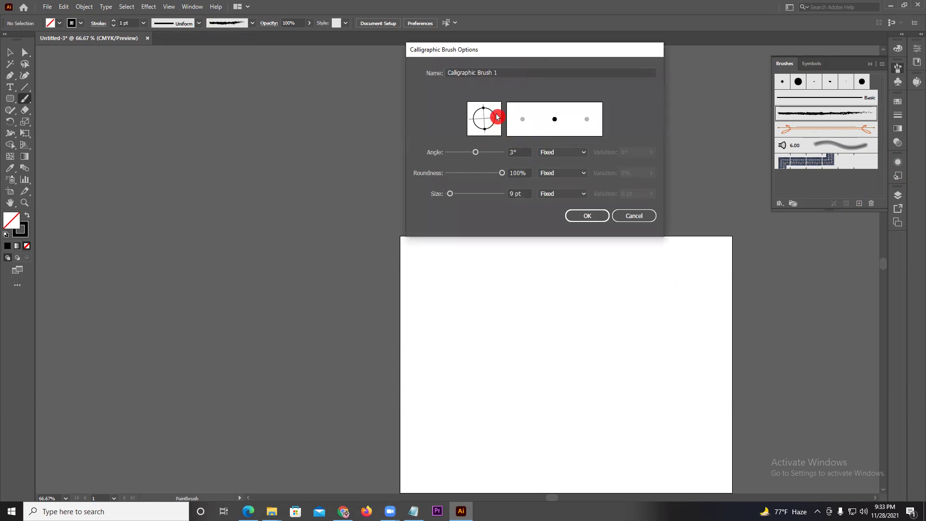
pyautogui.moveTo(500, 172); pyautogui.dragTo(481, 175)
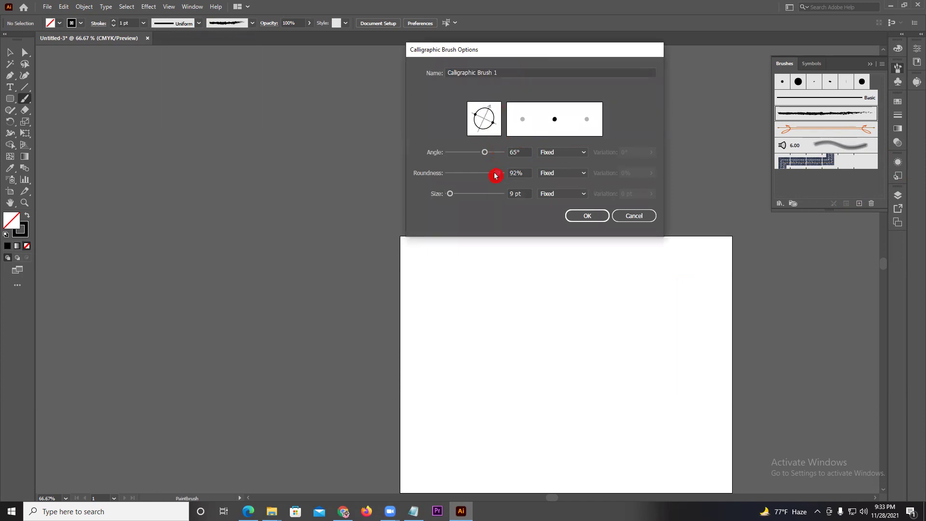
pyautogui.moveTo(488, 103); pyautogui.dragTo(488, 103)
pyautogui.moveTo(451, 198)
pyautogui.mouseDown()
pyautogui.moveTo(522, 206)
pyautogui.moveTo(458, 201)
pyautogui.mouseUp()
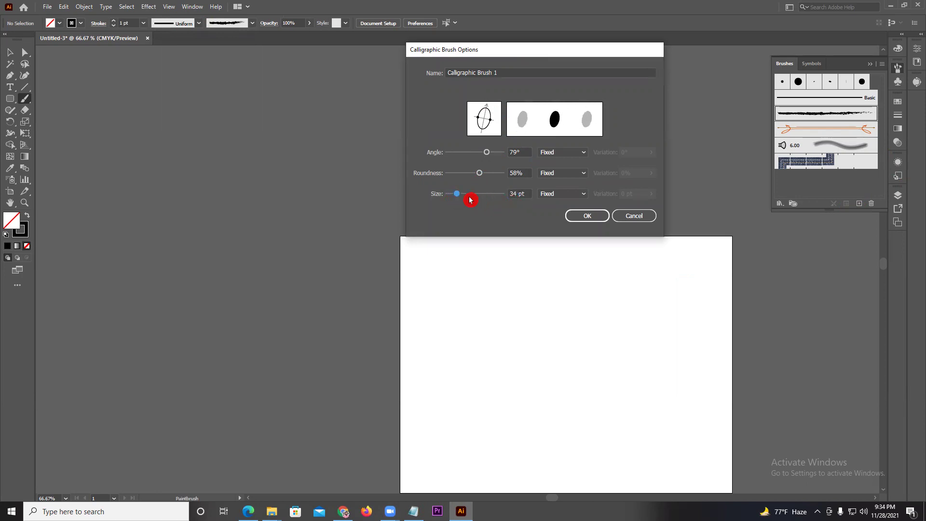
pyautogui.click(575, 216)
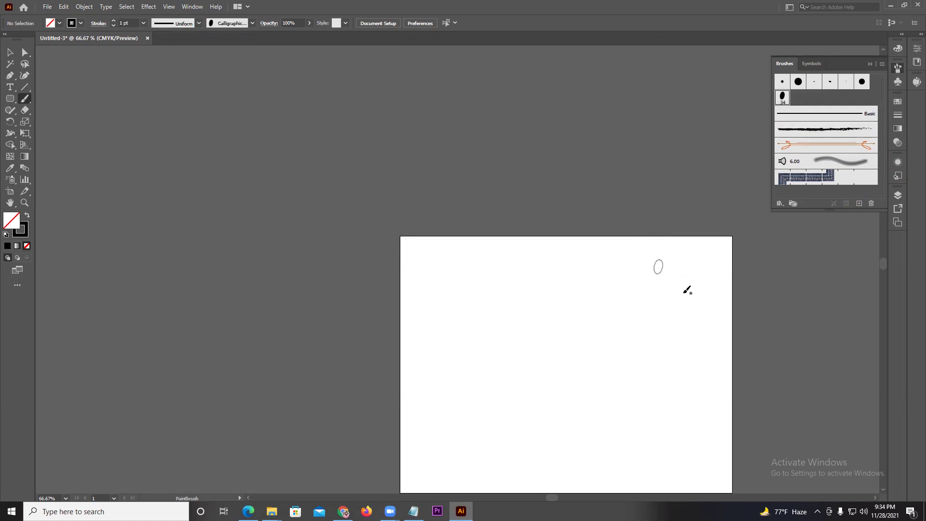
# Paint several vertical calligraphic test strokes, undoing each one
pyautogui.moveTo(682, 257); pyautogui.dragTo(653, 346)
pyautogui.scroll(-3, 579, 275)
pyautogui.hscroll(3, 579, 275)
pyautogui.hotkey('ctrl', 'z')
pyautogui.scroll(2, 591, 223)
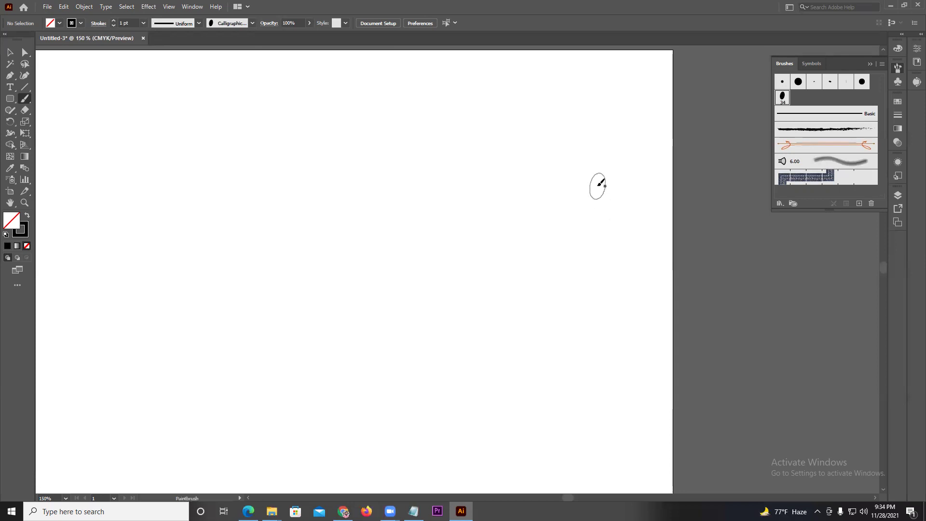
pyautogui.moveTo(601, 131); pyautogui.dragTo(574, 308)
pyautogui.keyDown('alt'); pyautogui.scroll(-1, 564, 258); pyautogui.keyUp('alt')
pyautogui.hotkey('ctrl', 'z')
pyautogui.moveTo(580, 174); pyautogui.dragTo(571, 272)
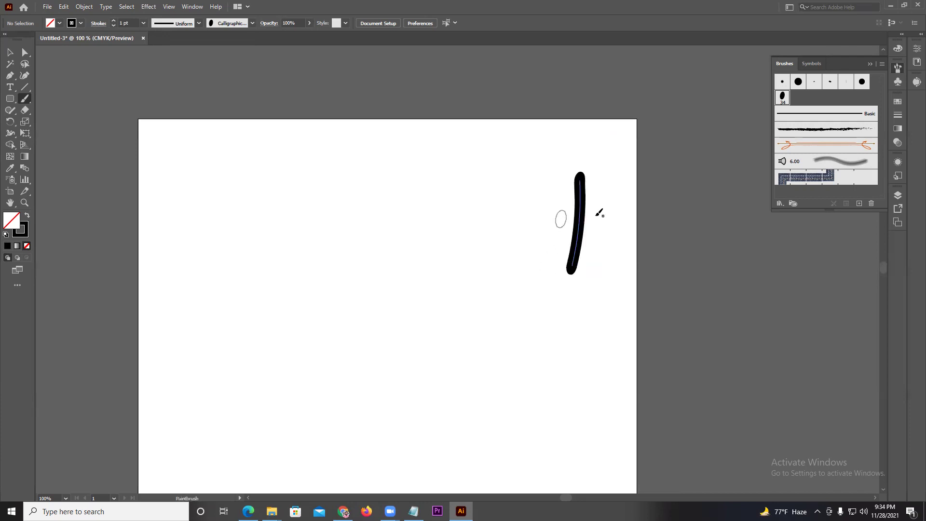
pyautogui.hotkey('ctrl', 'z')
# Narrow the calligraphic brush tip, then test it with vertical strokes, undoing each
pyautogui.doubleClick(782, 97)
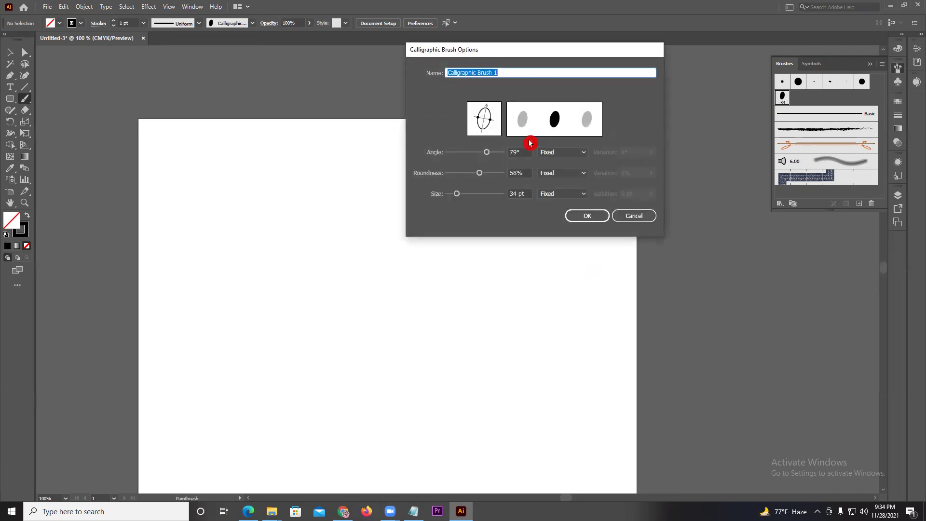
pyautogui.moveTo(492, 124); pyautogui.dragTo(486, 111)
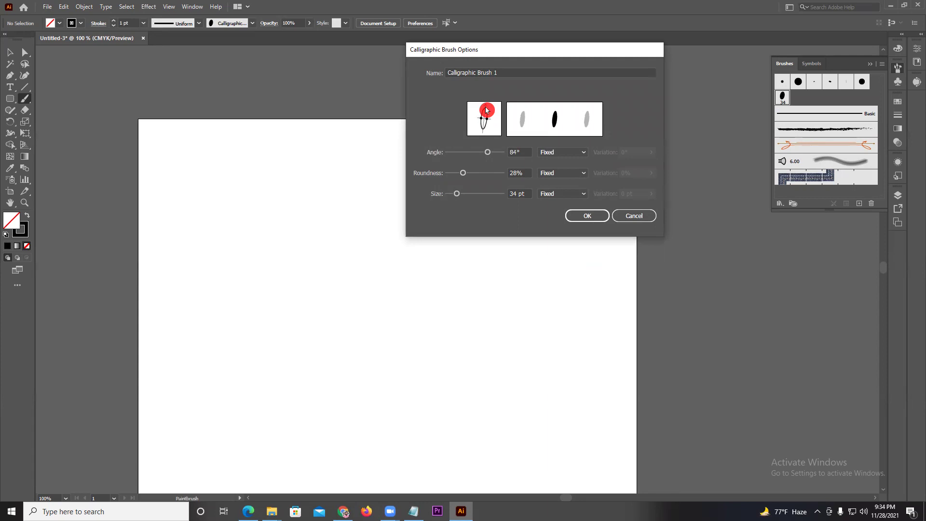
pyautogui.click(573, 215)
pyautogui.moveTo(569, 183); pyautogui.dragTo(564, 266)
pyautogui.hotkey('ctrl', 'z')
pyautogui.moveTo(570, 178); pyautogui.dragTo(566, 263)
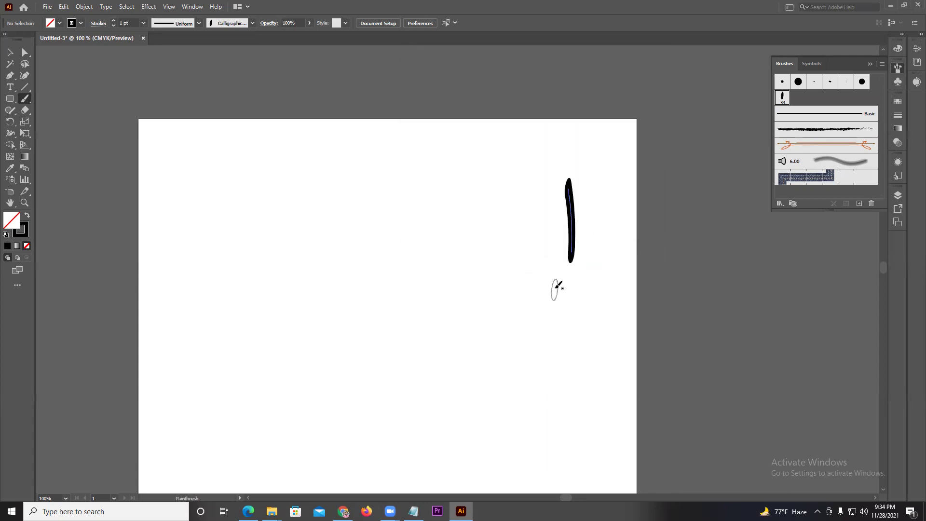
pyautogui.scroll(1, 569, 239)
pyautogui.hotkey('ctrl', 'z')
pyautogui.moveTo(571, 152); pyautogui.dragTo(565, 243)
pyautogui.hotkey('ctrl', 'z')
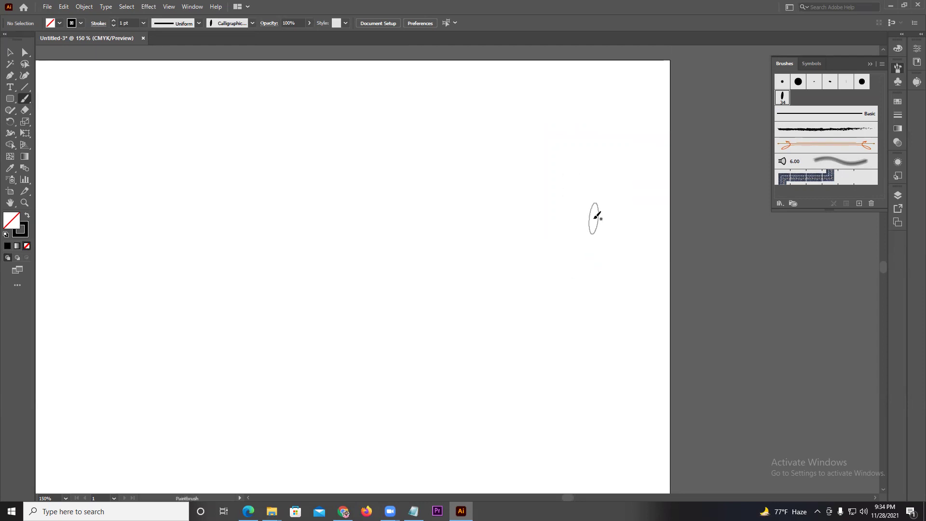
# Paint a vertical calligraphic stroke and undo a curved bowl stroke beside it
pyautogui.moveTo(584, 151); pyautogui.dragTo(582, 232)
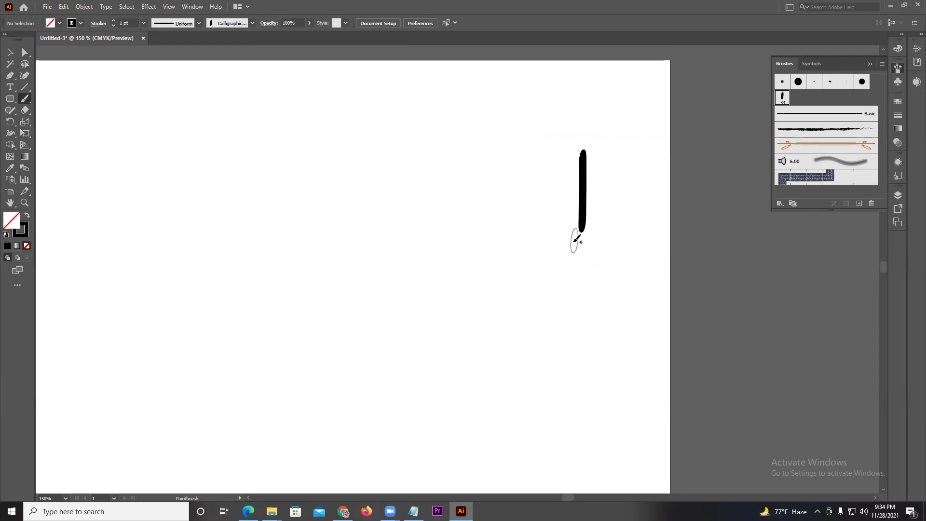
pyautogui.moveTo(568, 164)
pyautogui.mouseDown()
pyautogui.moveTo(561, 198)
pyautogui.moveTo(517, 205)
pyautogui.moveTo(517, 173)
pyautogui.mouseUp()
pyautogui.hotkey('ctrl', 'z')
# Shrink the brush to 22 pt, apply it to existing strokes, and paint a tall vertical stroke
pyautogui.doubleClick(781, 98)
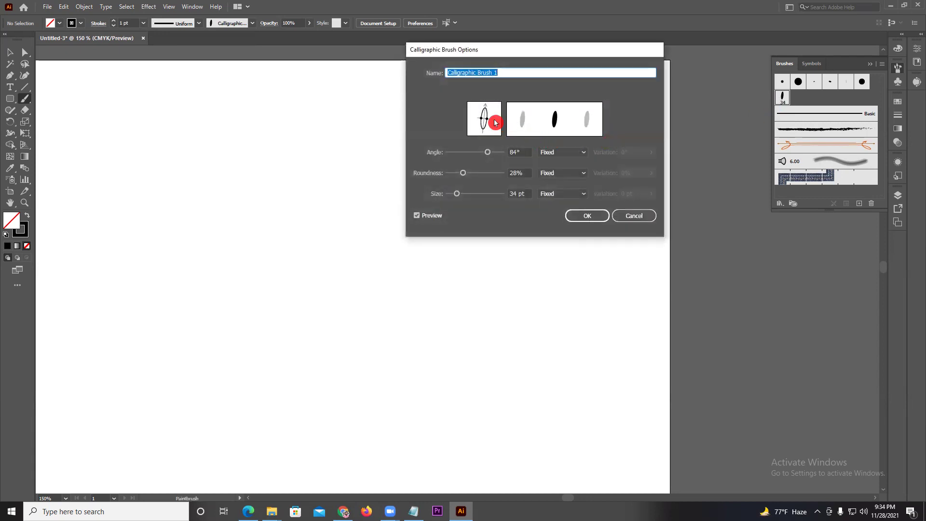
pyautogui.moveTo(456, 194); pyautogui.dragTo(454, 195)
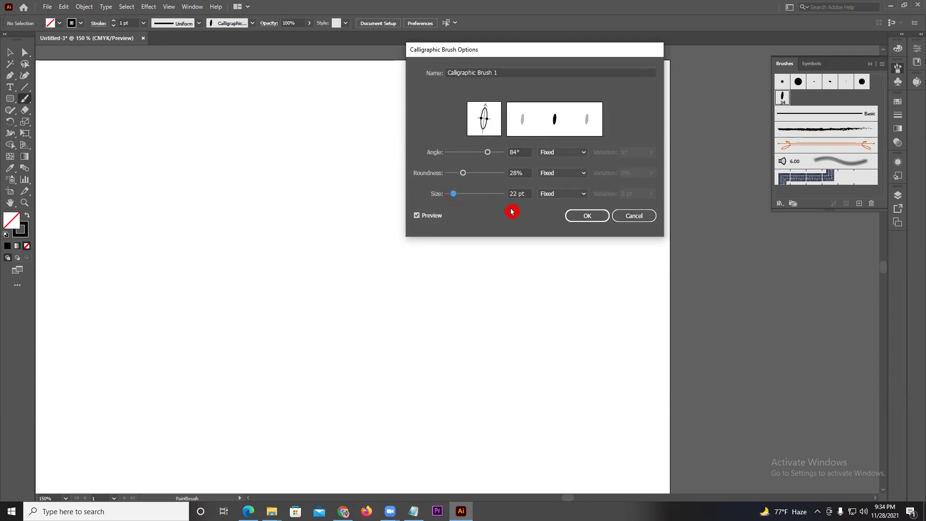
pyautogui.click(586, 216)
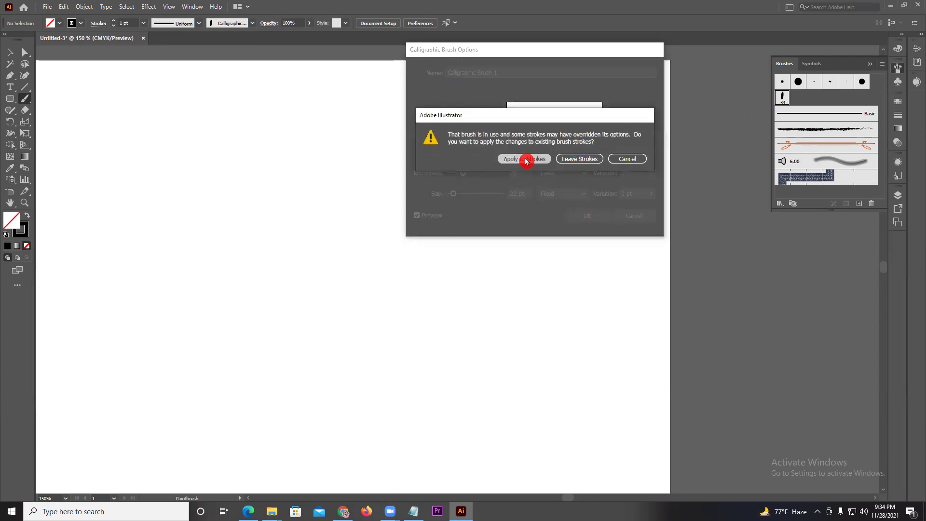
pyautogui.click(524, 159)
pyautogui.moveTo(564, 167); pyautogui.dragTo(547, 215)
pyautogui.hotkey('ctrl', 'z')
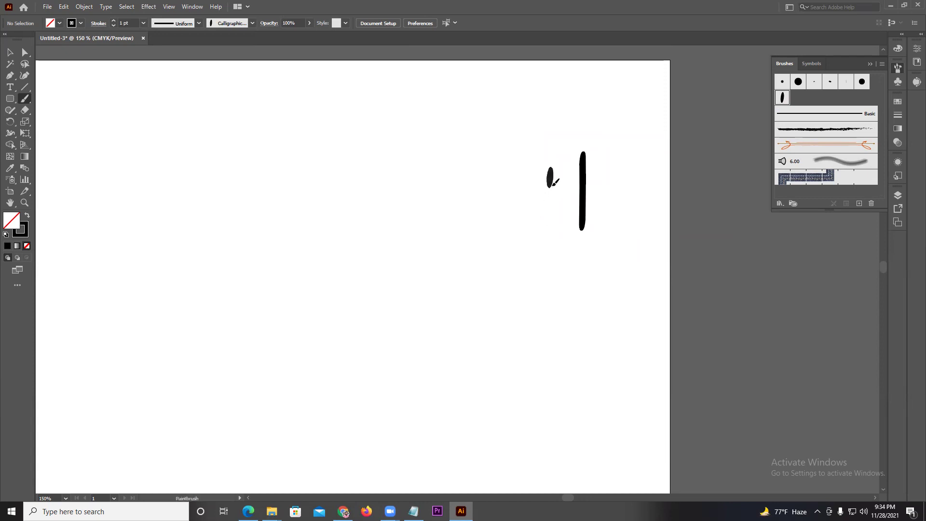
# Paint ب with its dot, then the large bowl of س to its left
pyautogui.moveTo(554, 181); pyautogui.dragTo(491, 184)
pyautogui.moveTo(528, 232); pyautogui.dragTo(530, 248)
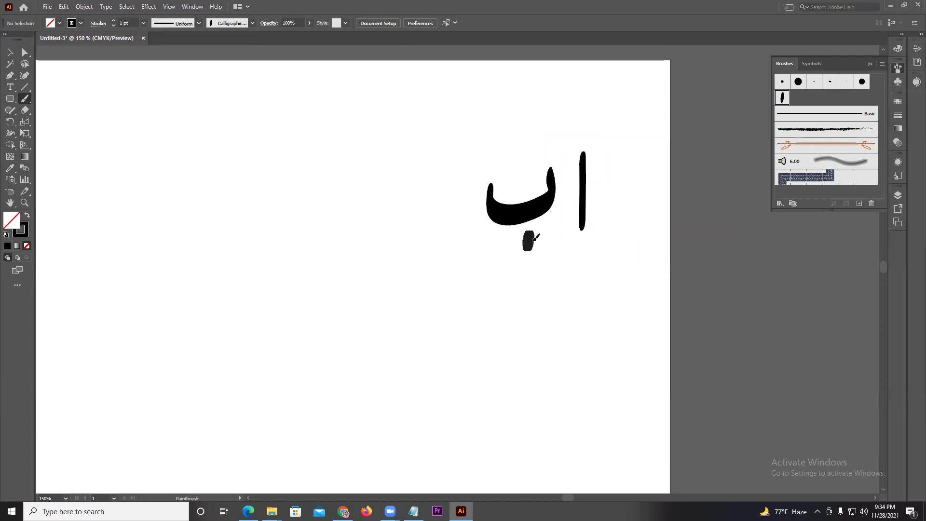
pyautogui.hscroll(-2, 581, 256)
pyautogui.hscroll(-2, 645, 270)
pyautogui.hscroll(-1, 627, 242)
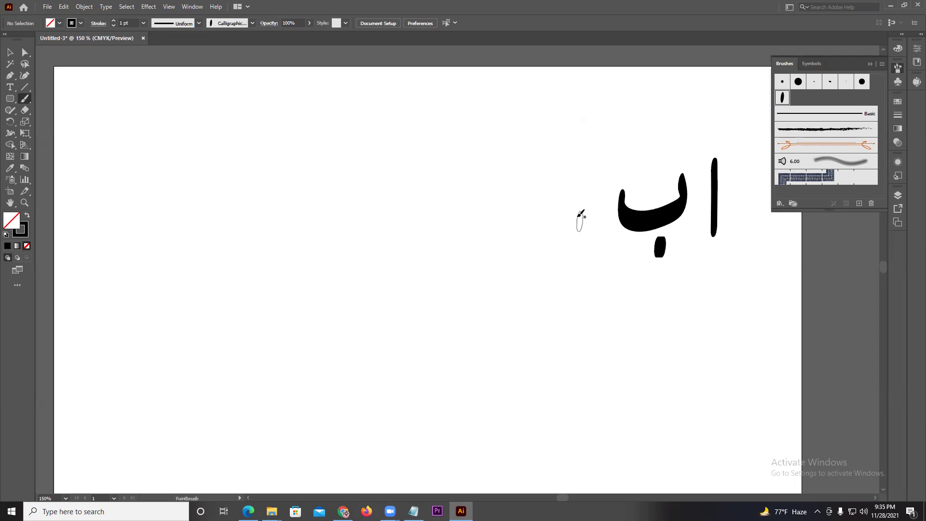
pyautogui.moveTo(574, 188)
pyautogui.mouseDown()
pyautogui.moveTo(547, 240)
pyautogui.moveTo(511, 218)
pyautogui.moveTo(487, 309)
pyautogui.moveTo(424, 238)
pyautogui.mouseUp()
pyautogui.moveTo(537, 300); pyautogui.dragTo(525, 248)
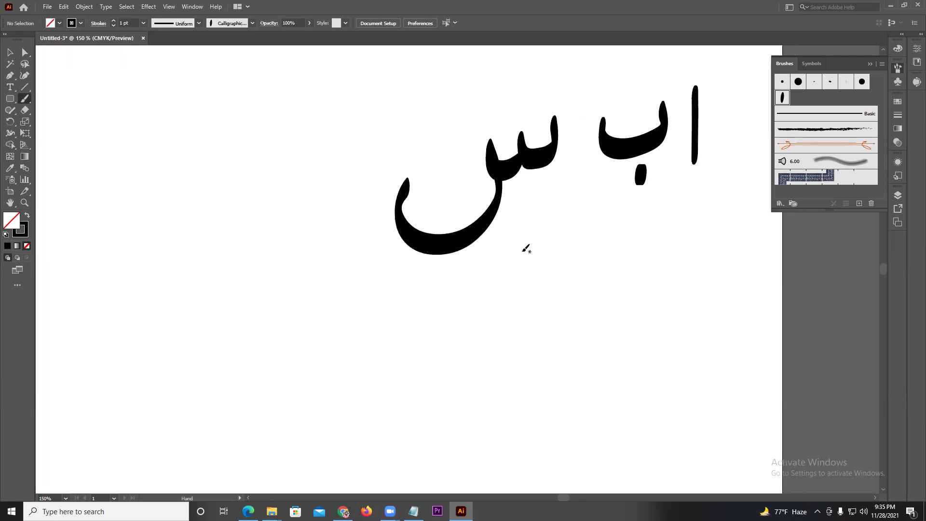
# Paint ص below the letters, zoom to 100%, and add م on the left
pyautogui.moveTo(609, 356)
pyautogui.mouseDown()
pyautogui.moveTo(620, 289)
pyautogui.moveTo(608, 306)
pyautogui.moveTo(571, 302)
pyautogui.moveTo(574, 343)
pyautogui.moveTo(508, 333)
pyautogui.mouseUp()
pyautogui.hotkey('ctrl', '1')
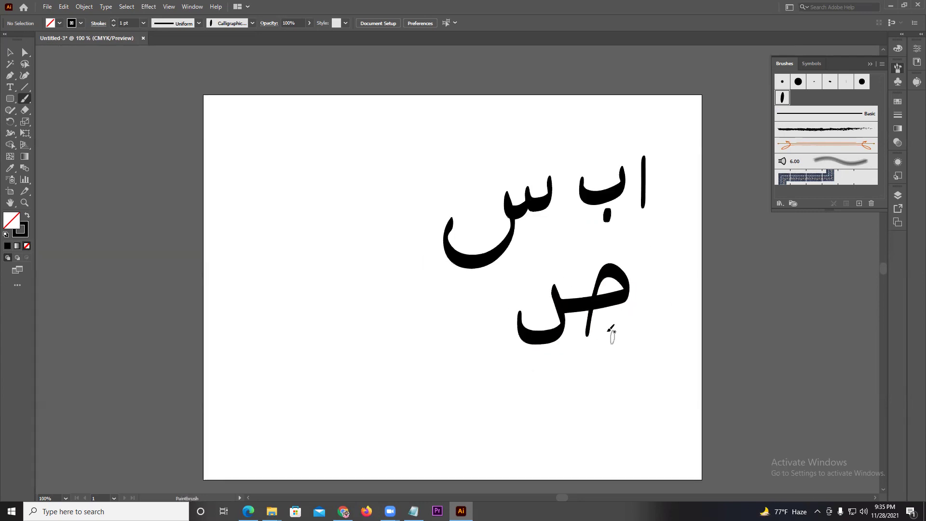
pyautogui.moveTo(370, 216)
pyautogui.mouseDown()
pyautogui.moveTo(375, 238)
pyautogui.moveTo(449, 217)
pyautogui.mouseUp()
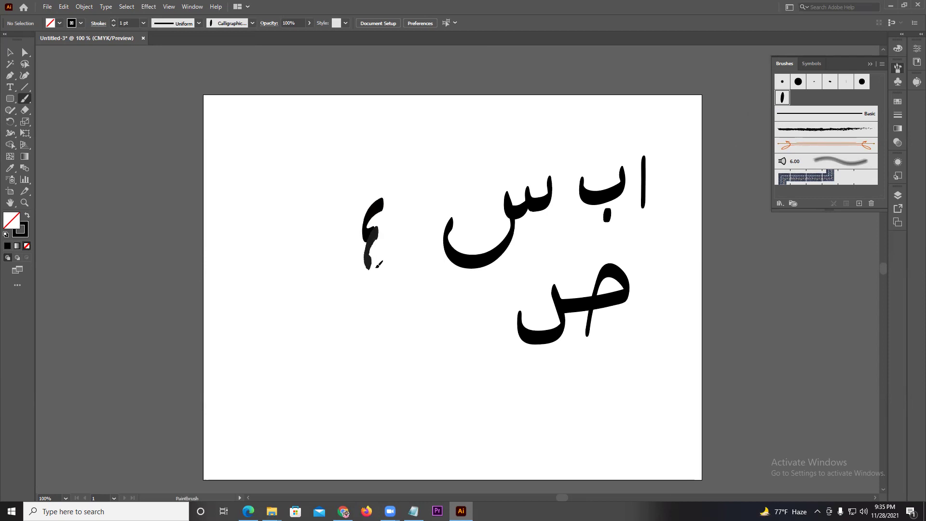
pyautogui.hotkey('ctrl', 'z')
pyautogui.hotkey('ctrl', 'z')
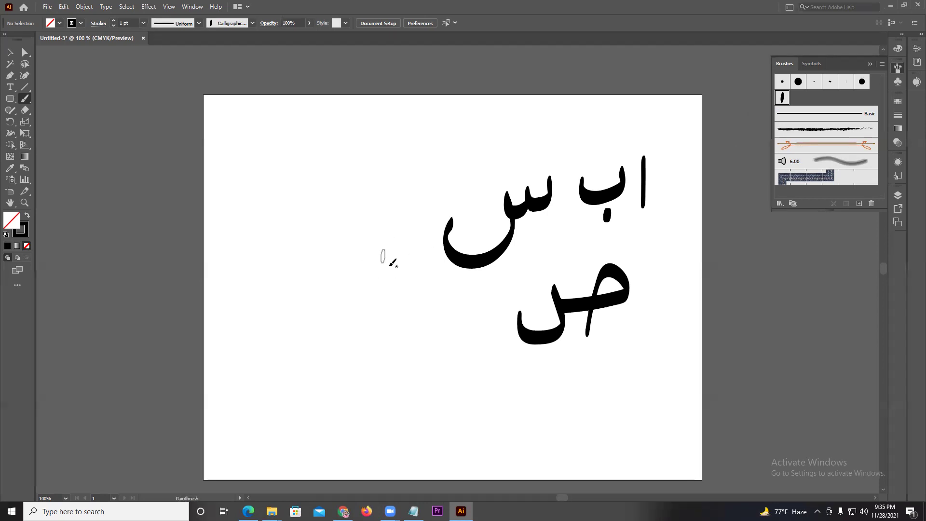
pyautogui.hscroll(-2, 410, 255)
pyautogui.scroll(1, 410, 256)
pyautogui.moveTo(409, 248); pyautogui.dragTo(380, 342)
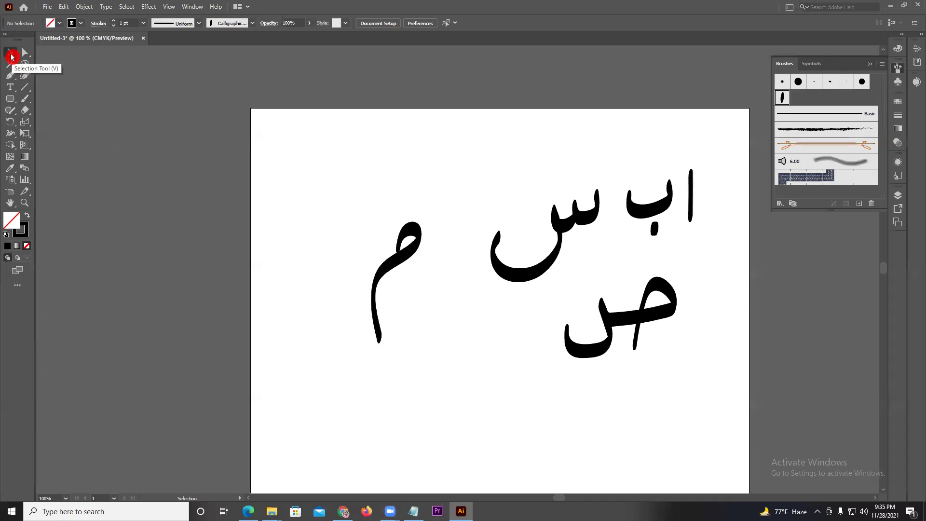
# Select the س stroke and nudge it down slightly
pyautogui.click(11, 55)
pyautogui.moveTo(513, 237)
pyautogui.mouseDown()
pyautogui.moveTo(504, 292)
pyautogui.moveTo(469, 288)
pyautogui.mouseUp()
pyautogui.scroll(1, 579, 242)
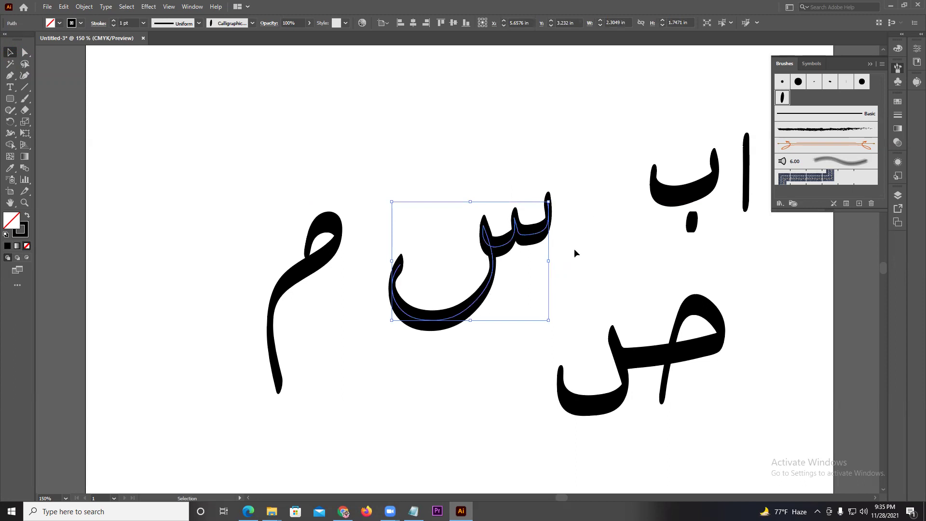
pyautogui.moveTo(535, 236); pyautogui.dragTo(534, 250)
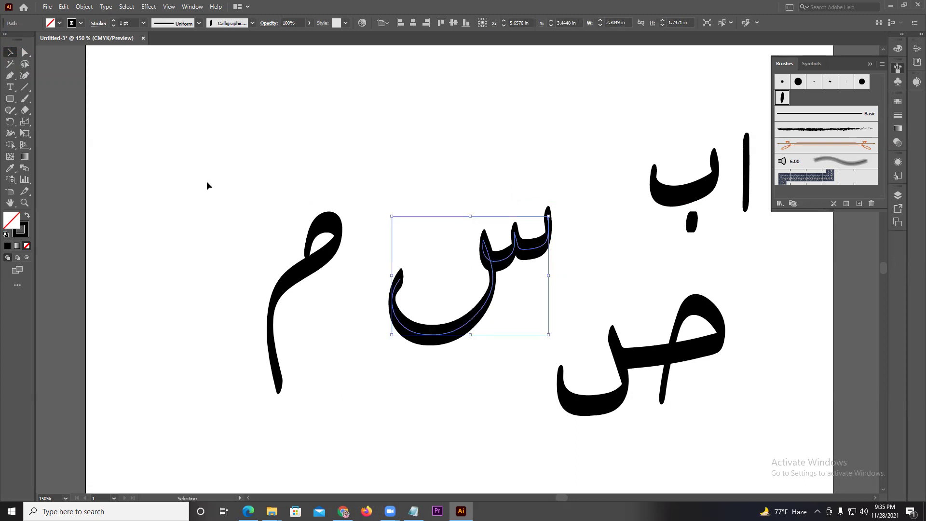
# With the Curvature tool, pull the س tail left, reshape its tooth tips, and add an anchor
pyautogui.click(24, 75)
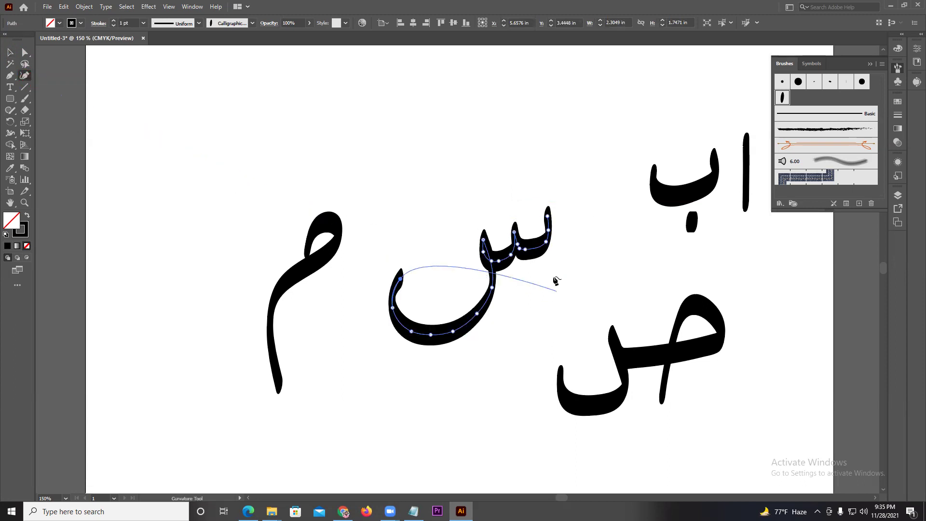
pyautogui.moveTo(400, 278); pyautogui.dragTo(393, 277)
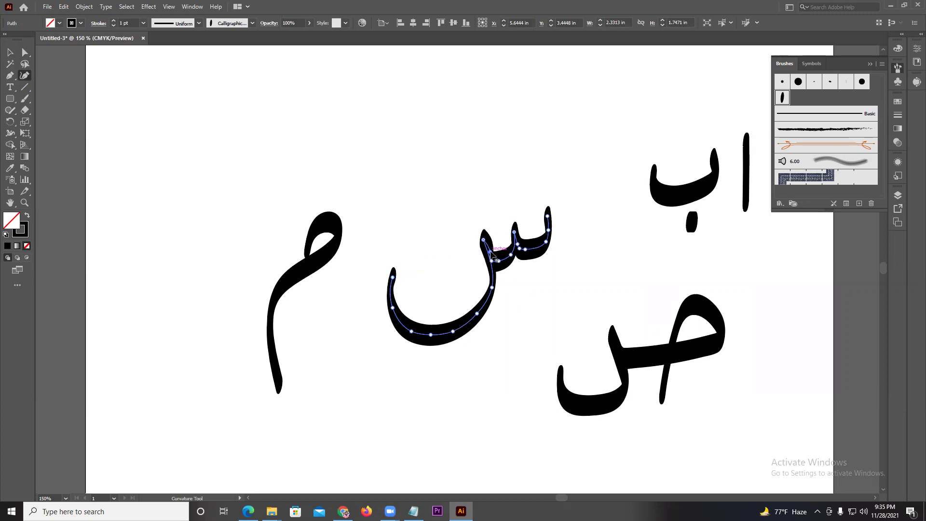
pyautogui.moveTo(484, 241); pyautogui.dragTo(486, 247)
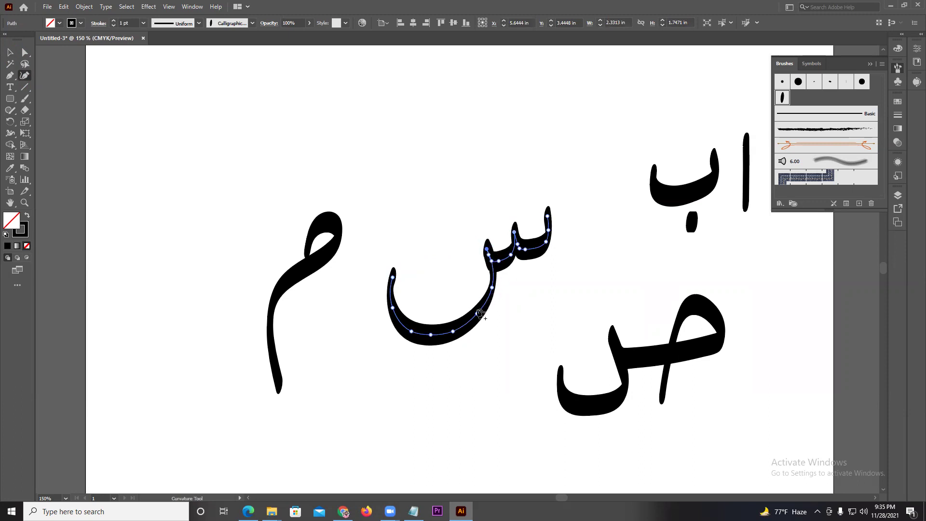
pyautogui.moveTo(476, 314); pyautogui.dragTo(474, 317)
pyautogui.moveTo(548, 217); pyautogui.dragTo(536, 210)
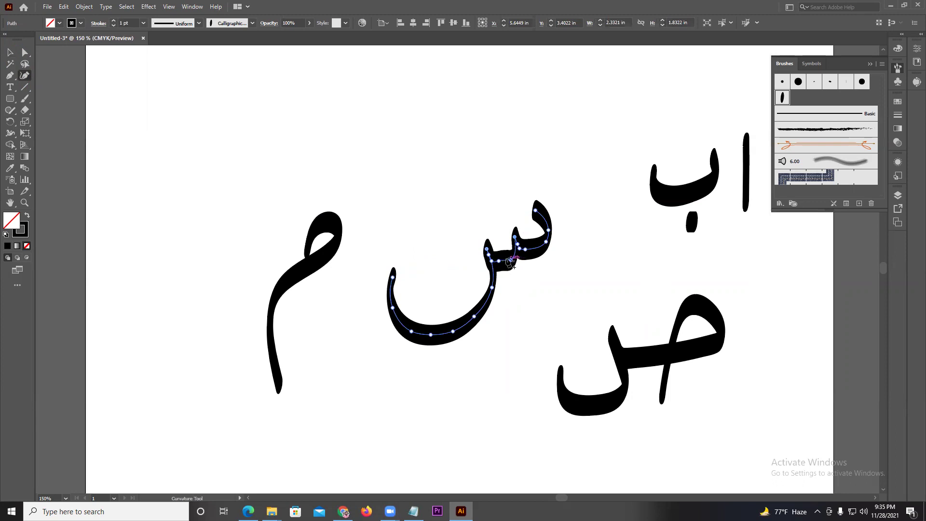
pyautogui.click(500, 263)
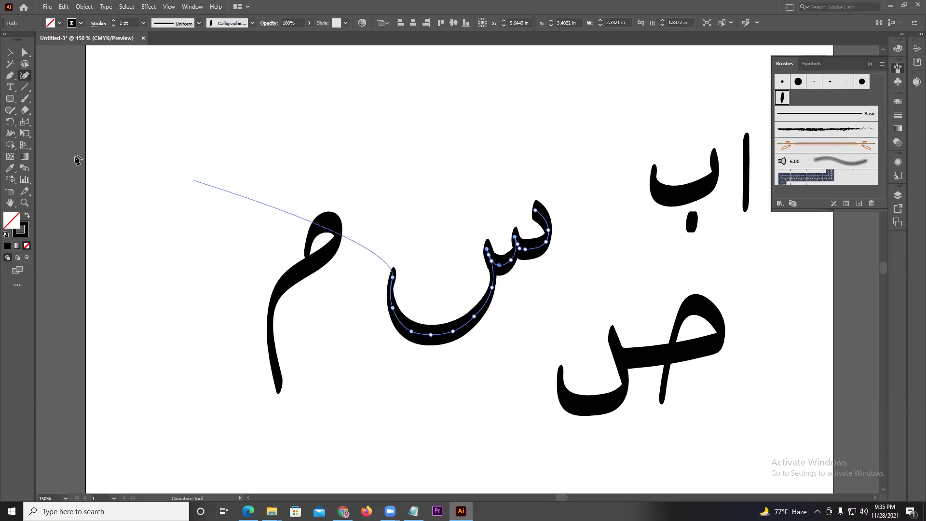
pyautogui.click(7, 56)
# Marquee-select all the Arabic letters and delete them
pyautogui.click(272, 173)
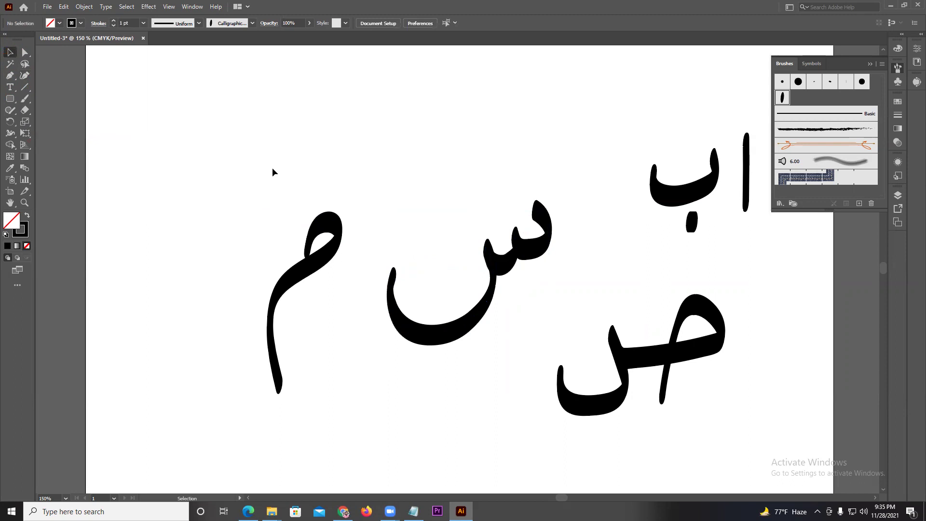
pyautogui.scroll(-2, 562, 263)
pyautogui.scroll(1, 568, 294)
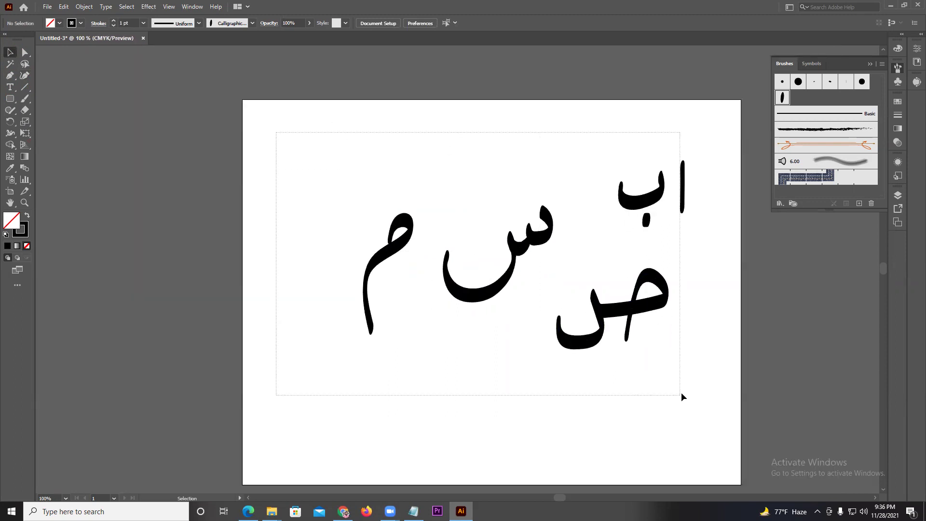
pyautogui.moveTo(387, 201); pyautogui.dragTo(691, 383)
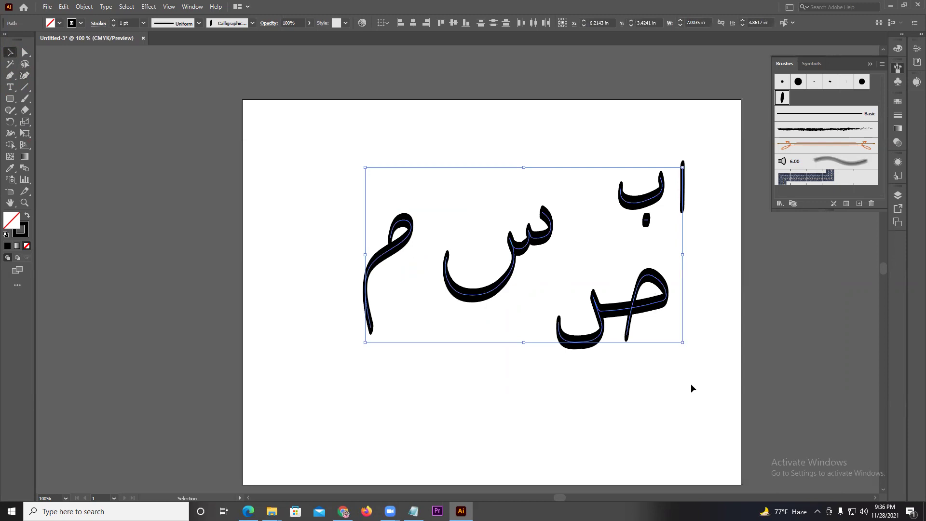
pyautogui.press('Delete')
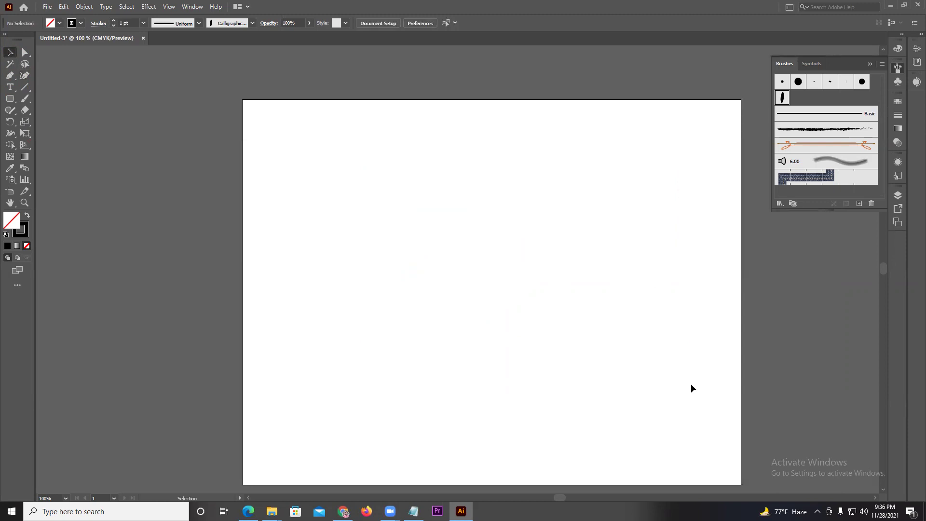
# Draw a star, make it solid black with no stroke, and shrink it to half size
pyautogui.moveTo(10, 98); pyautogui.dragTo(61, 145)
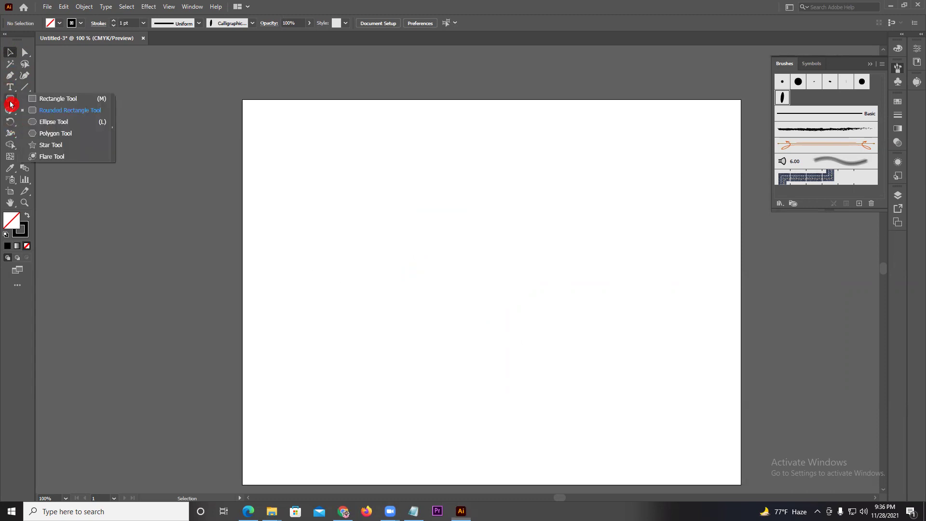
pyautogui.moveTo(400, 208); pyautogui.dragTo(424, 228)
pyautogui.click(27, 215)
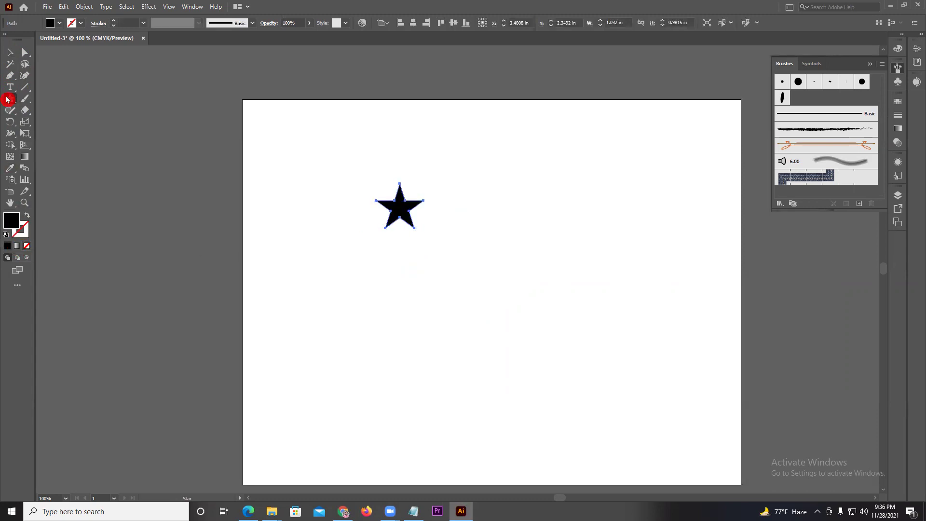
pyautogui.click(10, 52)
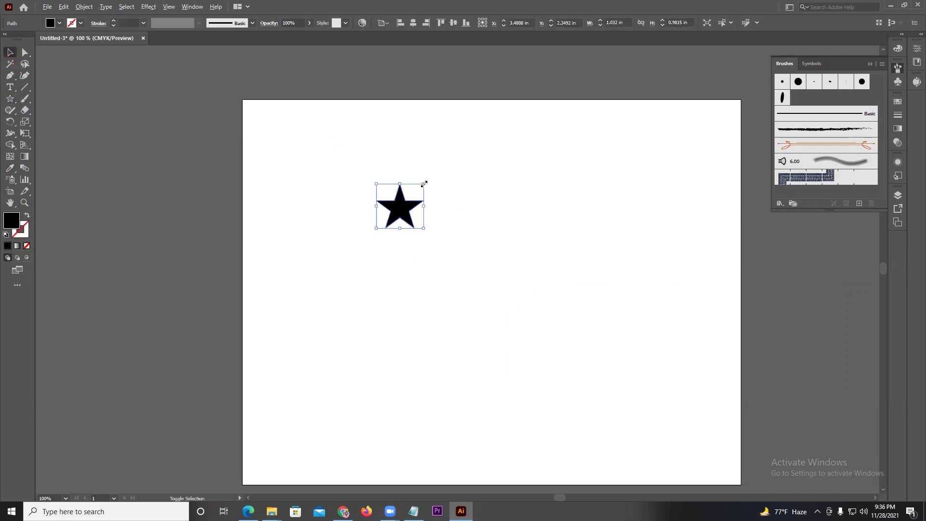
pyautogui.moveTo(424, 184); pyautogui.dragTo(411, 196)
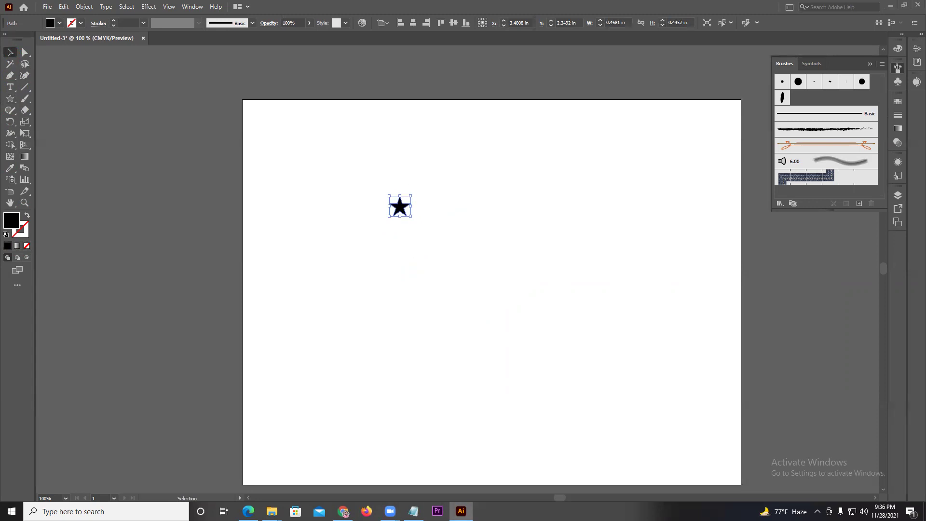
pyautogui.click(377, 179)
# Turn the star into a new Scatter Brush and delete the original star
pyautogui.moveTo(368, 174)
pyautogui.mouseDown()
pyautogui.moveTo(418, 216)
pyautogui.moveTo(816, 147)
pyautogui.mouseUp()
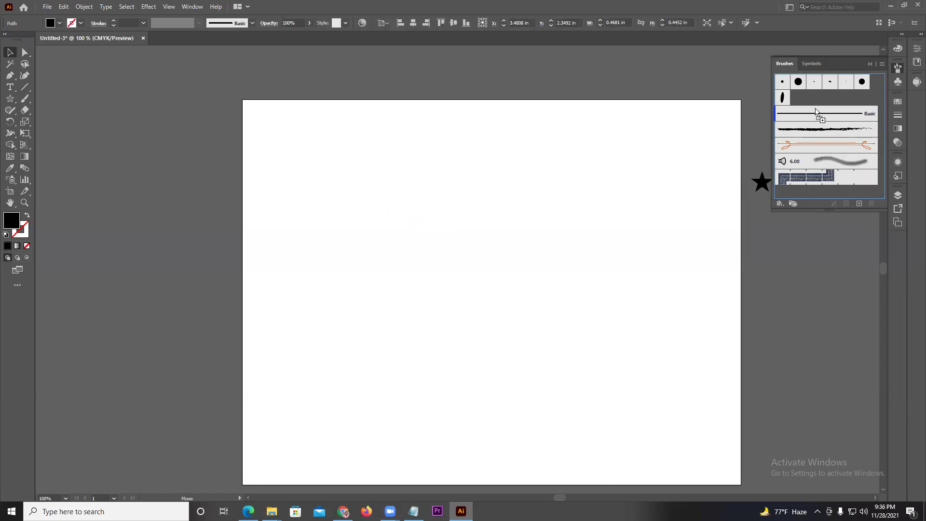
pyautogui.moveTo(816, 112); pyautogui.dragTo(816, 113)
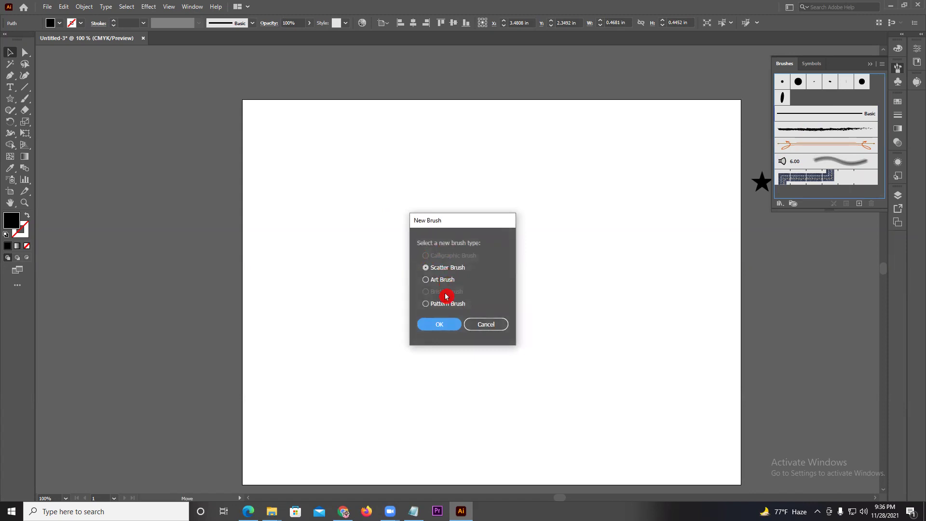
pyautogui.click(439, 324)
pyautogui.click(531, 352)
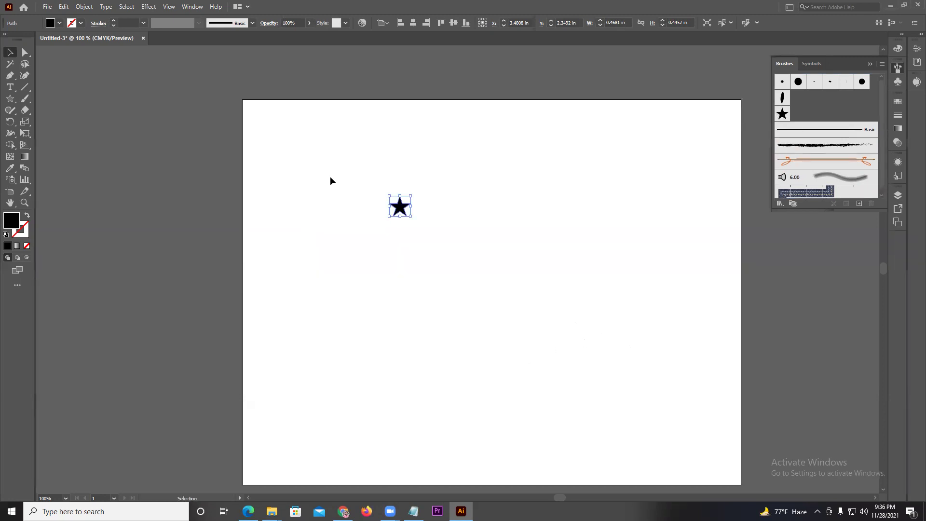
pyautogui.press('Delete')
pyautogui.click(13, 101)
pyautogui.click(25, 98)
pyautogui.click(783, 113)
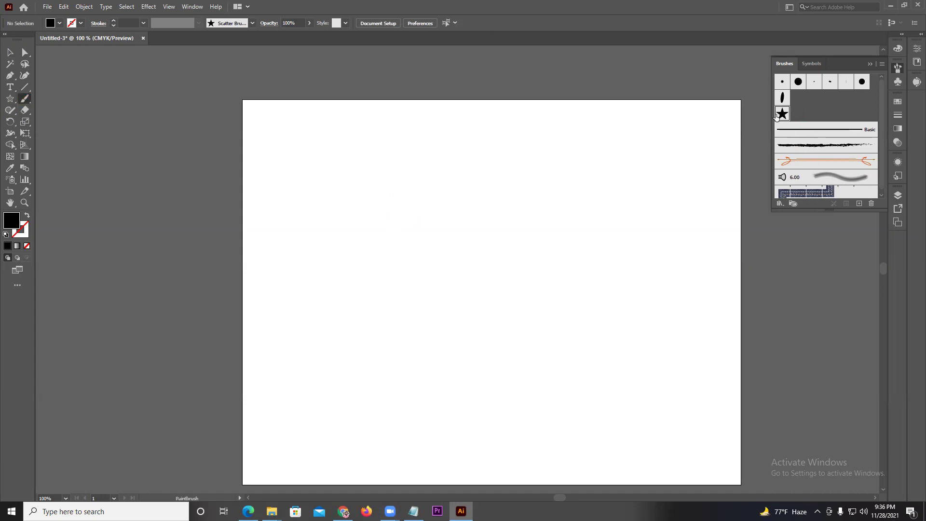
pyautogui.moveTo(653, 178); pyautogui.dragTo(590, 270)
pyautogui.moveTo(481, 261); pyautogui.dragTo(474, 195)
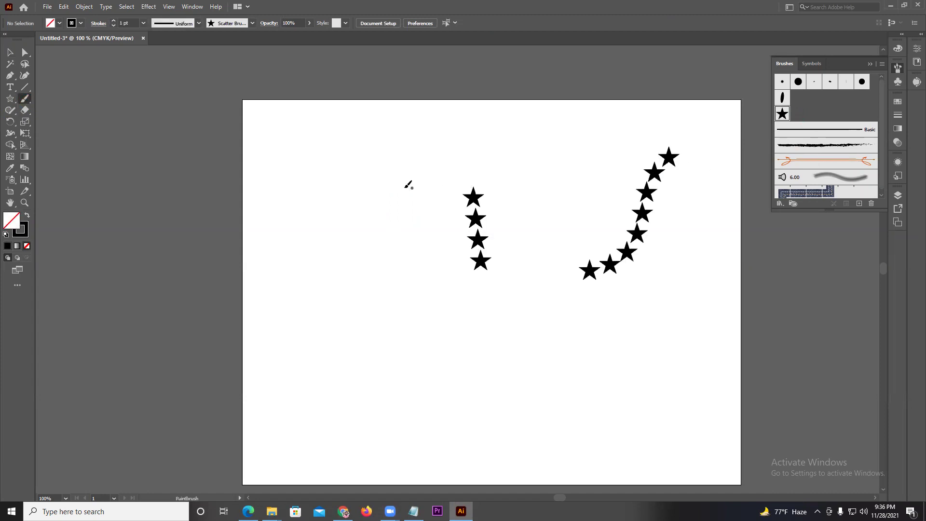
pyautogui.moveTo(265, 321); pyautogui.dragTo(281, 195)
pyautogui.moveTo(482, 452); pyautogui.dragTo(491, 474)
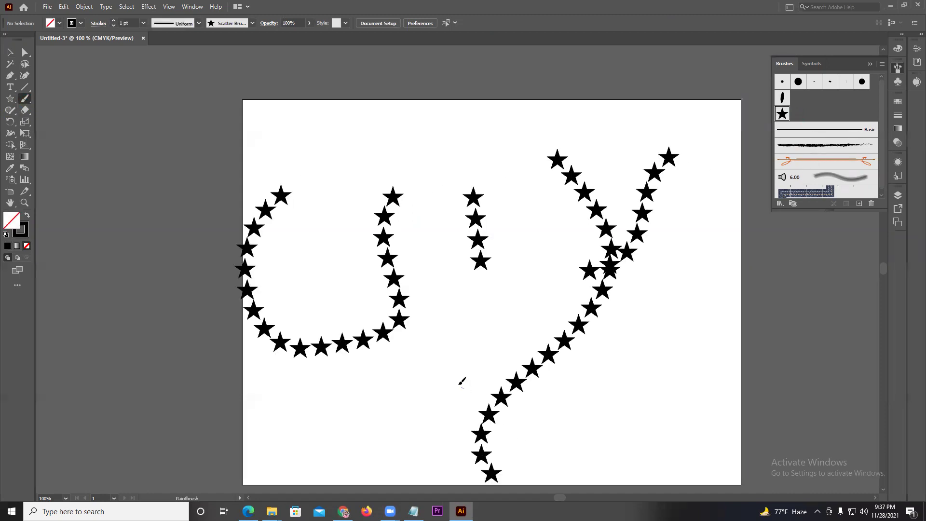
pyautogui.moveTo(463, 386); pyautogui.dragTo(558, 289)
pyautogui.moveTo(452, 159); pyautogui.dragTo(378, 145)
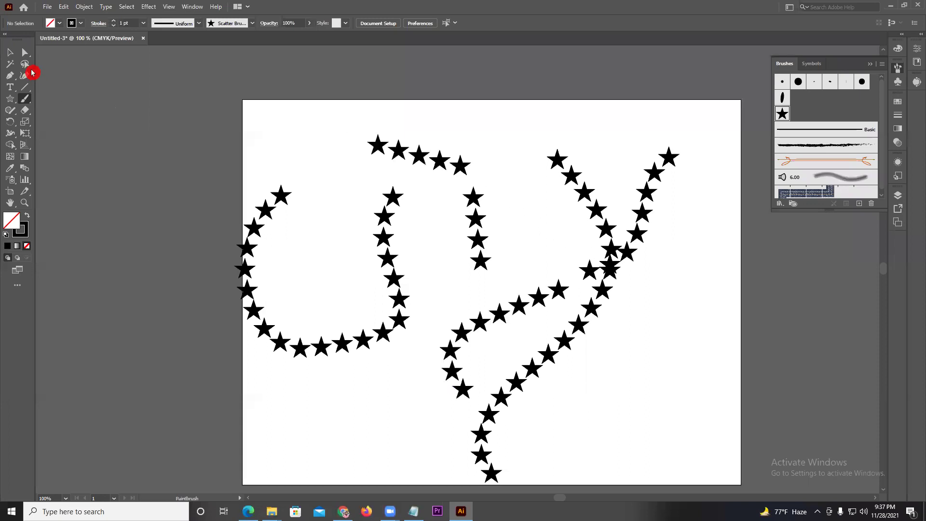
pyautogui.click(10, 52)
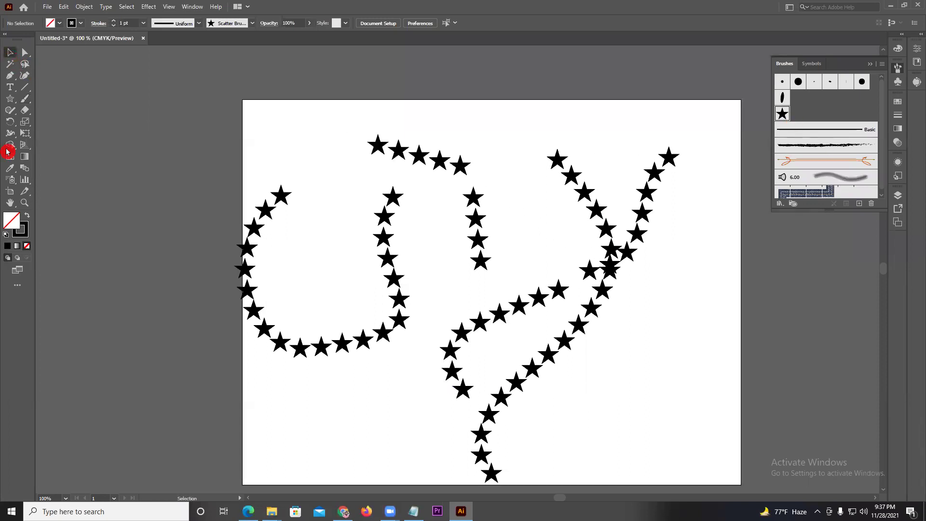
pyautogui.click(10, 98)
pyautogui.moveTo(89, 132); pyautogui.dragTo(106, 140)
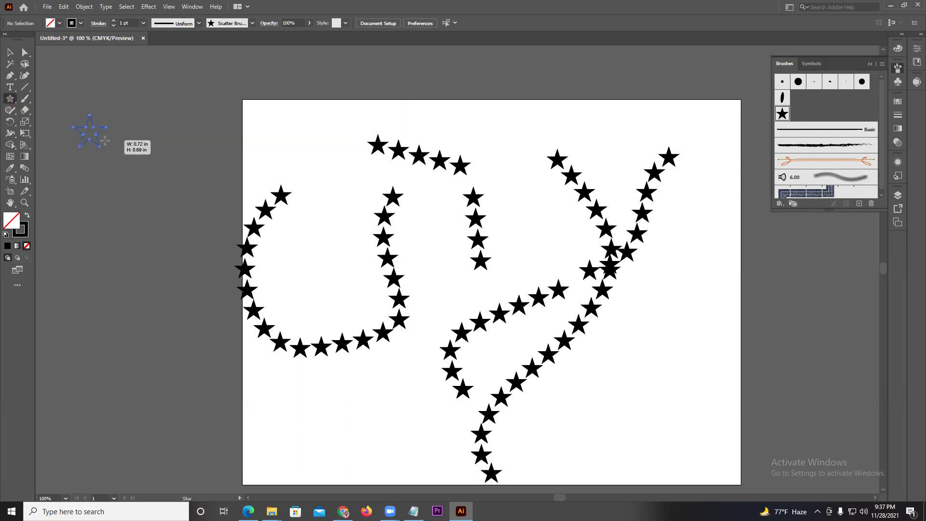
pyautogui.click(28, 215)
pyautogui.click(10, 52)
pyautogui.moveTo(89, 132); pyautogui.dragTo(823, 121)
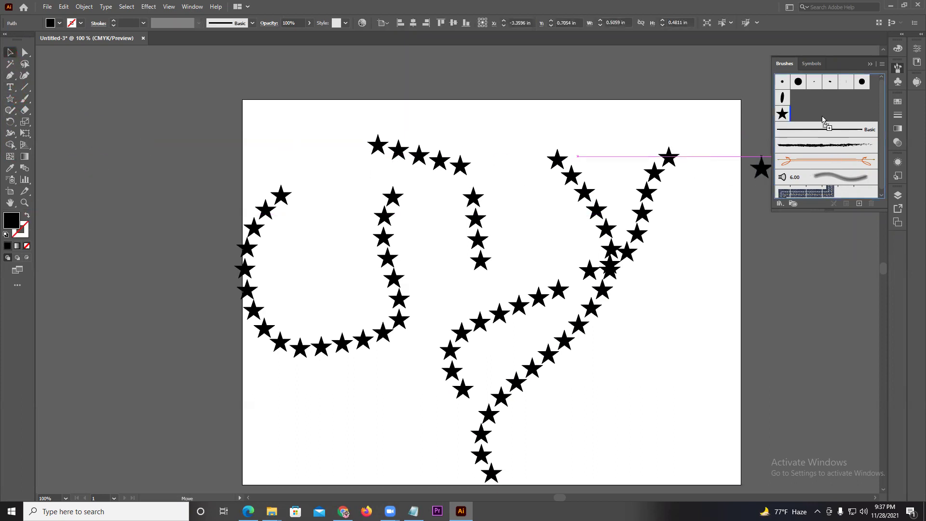
pyautogui.click(426, 267)
pyautogui.click(453, 326)
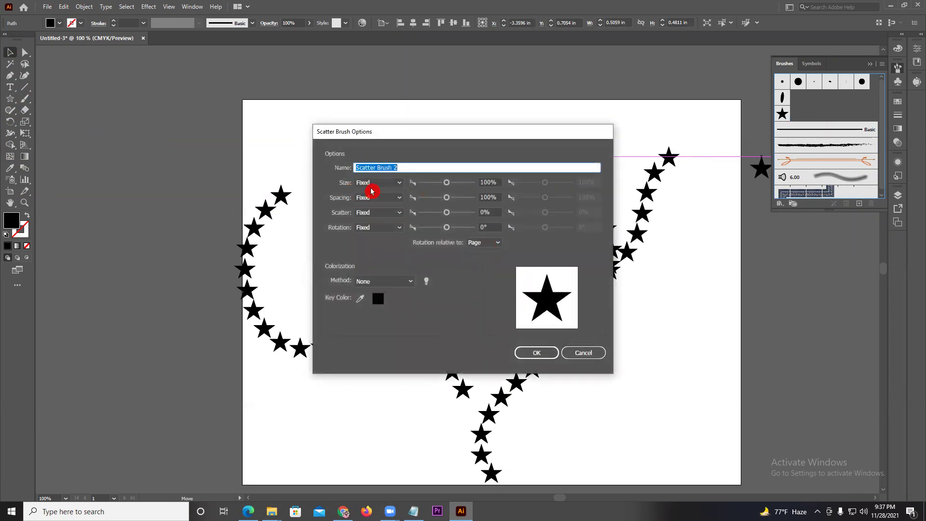
pyautogui.click(381, 182)
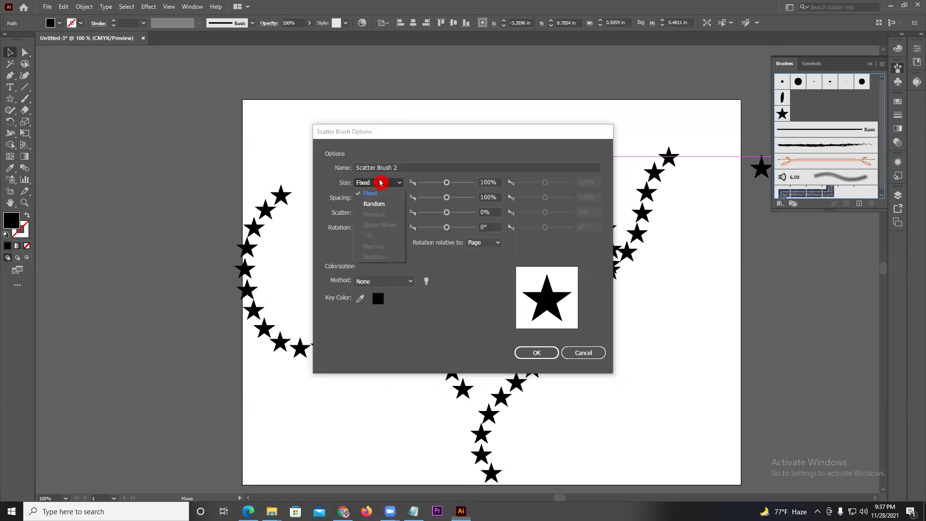
pyautogui.click(381, 186)
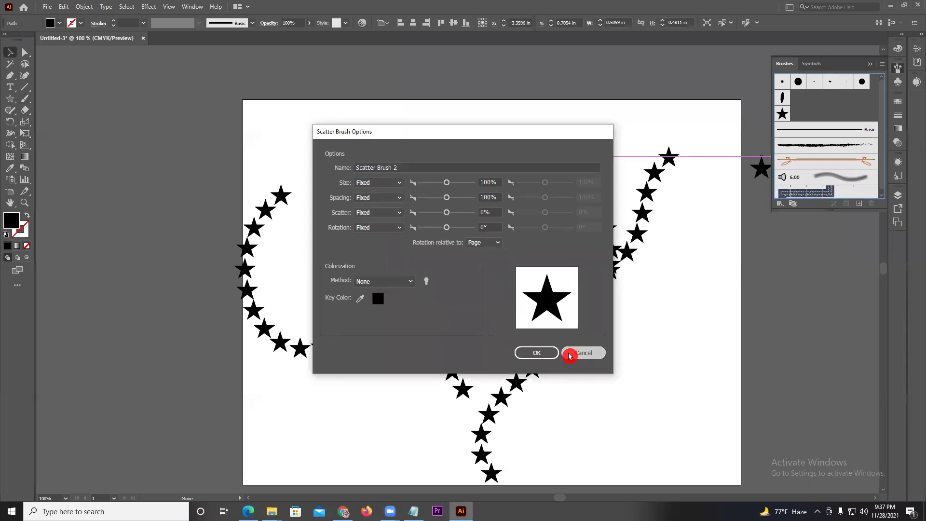
pyautogui.click(569, 355)
pyautogui.click(490, 337)
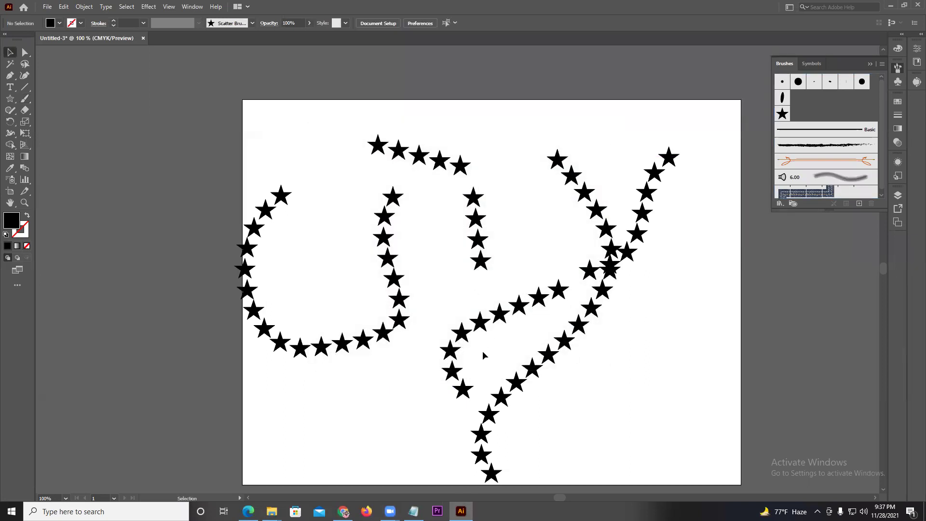
# Open the star brush options with preview on, setting Size, Spacing, Scatter and Rotation to Random
pyautogui.moveTo(250, 100)
pyautogui.mouseDown()
pyautogui.moveTo(396, 255)
pyautogui.moveTo(612, 427)
pyautogui.mouseUp()
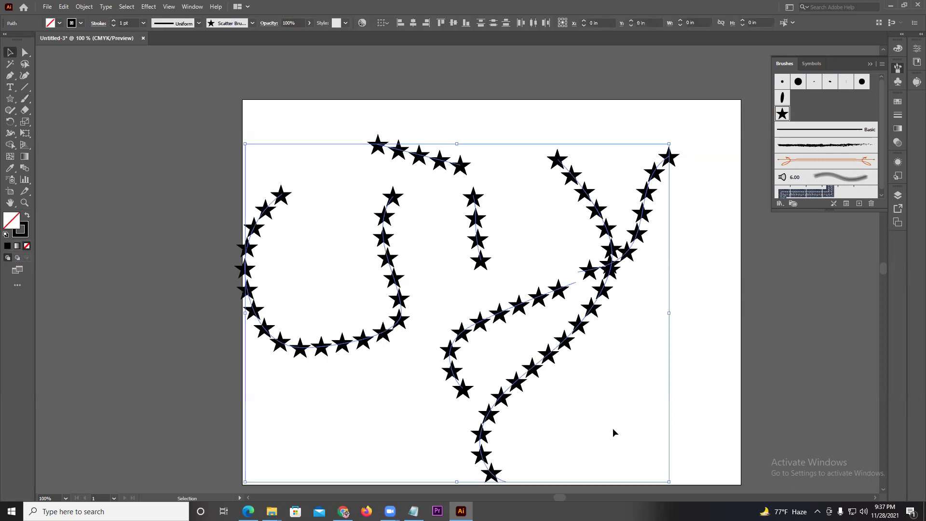
pyautogui.doubleClick(779, 114)
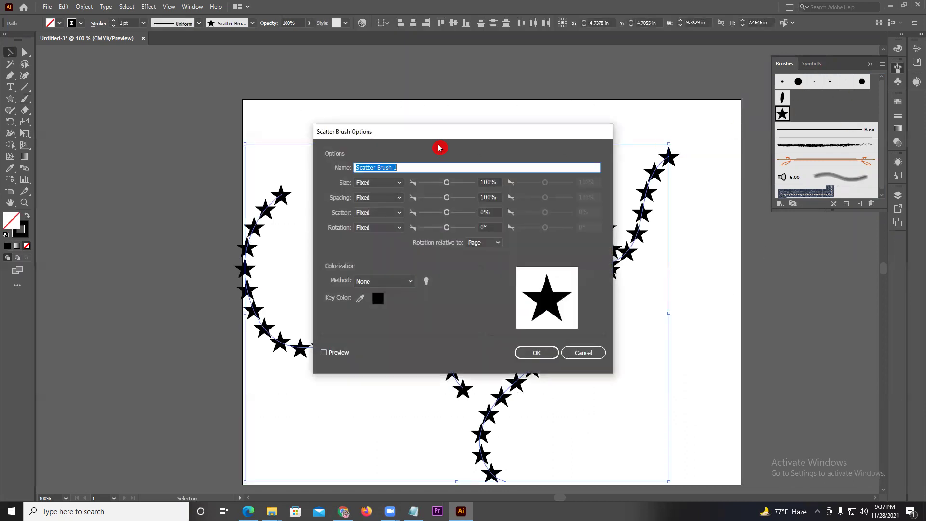
pyautogui.moveTo(438, 134); pyautogui.dragTo(690, 218)
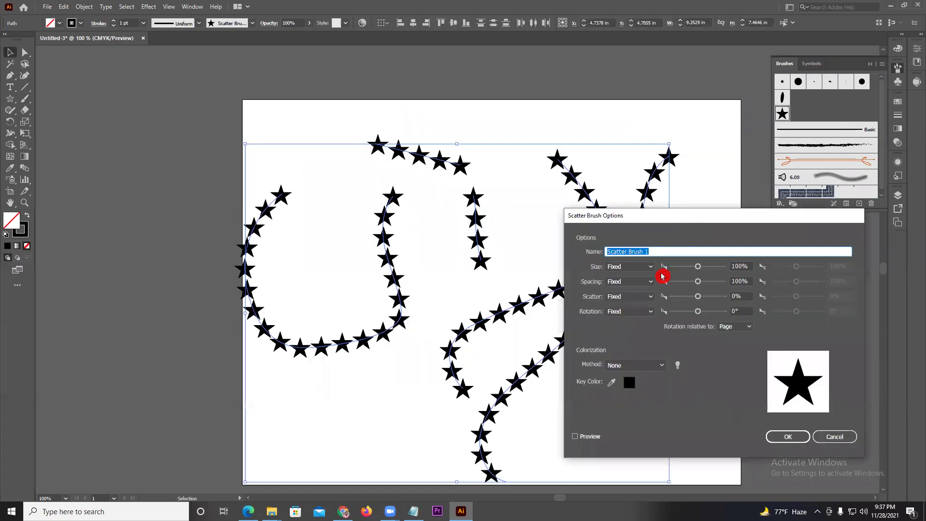
pyautogui.click(590, 436)
pyautogui.click(632, 267)
pyautogui.click(634, 288)
pyautogui.click(625, 302)
pyautogui.click(629, 296)
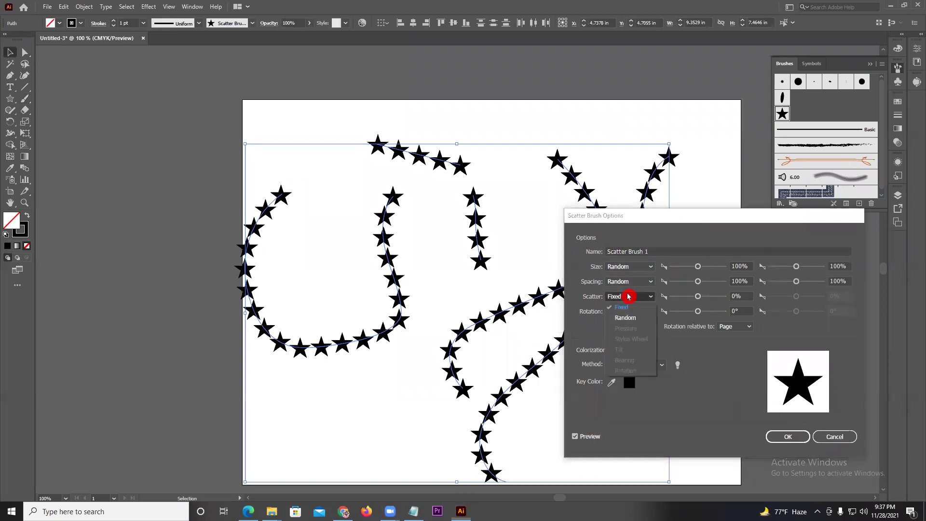
pyautogui.click(625, 318)
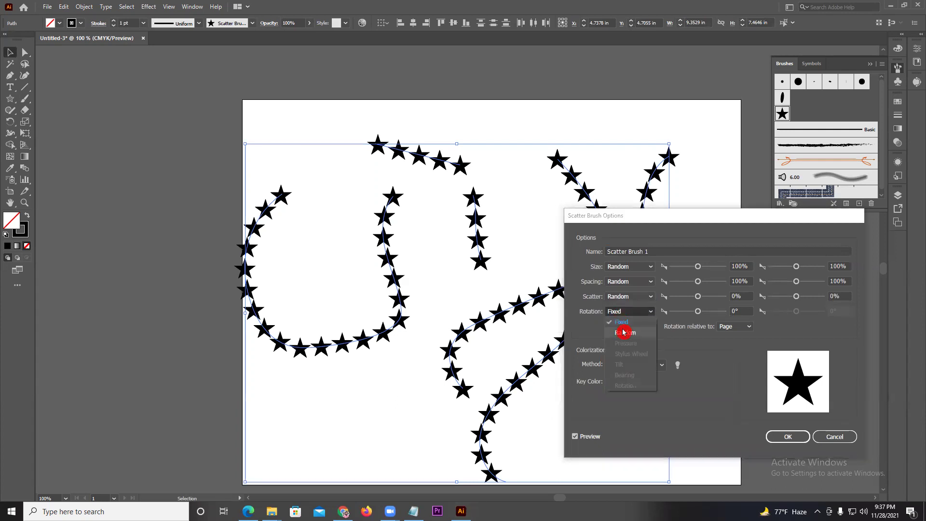
pyautogui.click(626, 331)
# Set minimum size 10%, tighter spacing, wide scatter, rotation to -180°, and apply to strokes
pyautogui.click(698, 268)
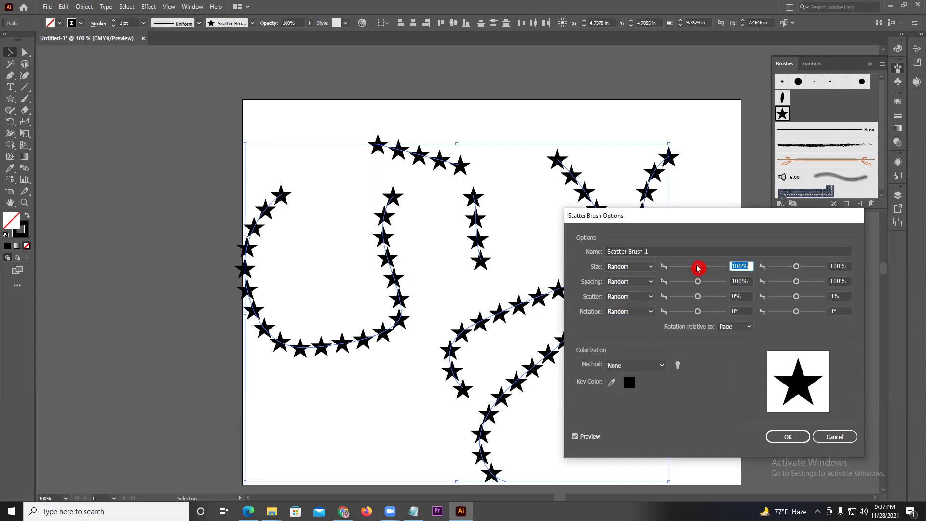
pyautogui.moveTo(688, 268); pyautogui.dragTo(675, 270)
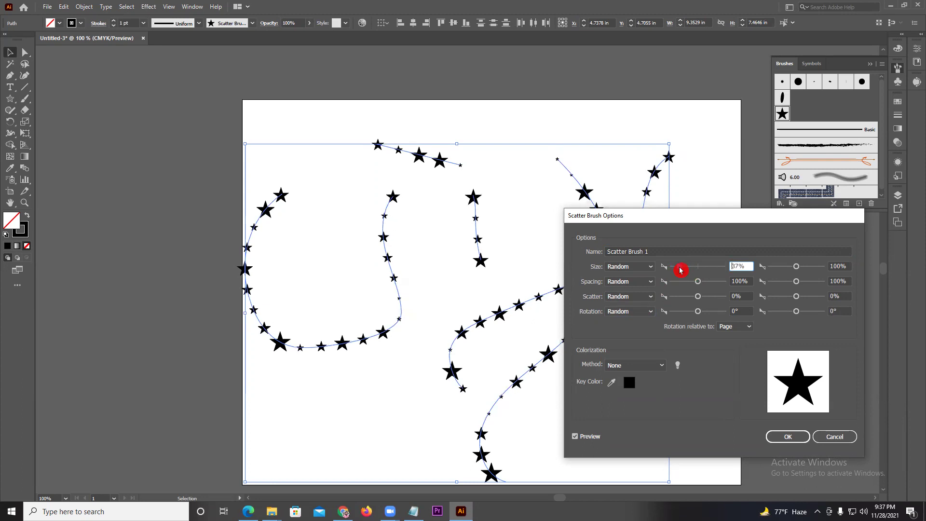
pyautogui.moveTo(681, 270); pyautogui.dragTo(656, 266)
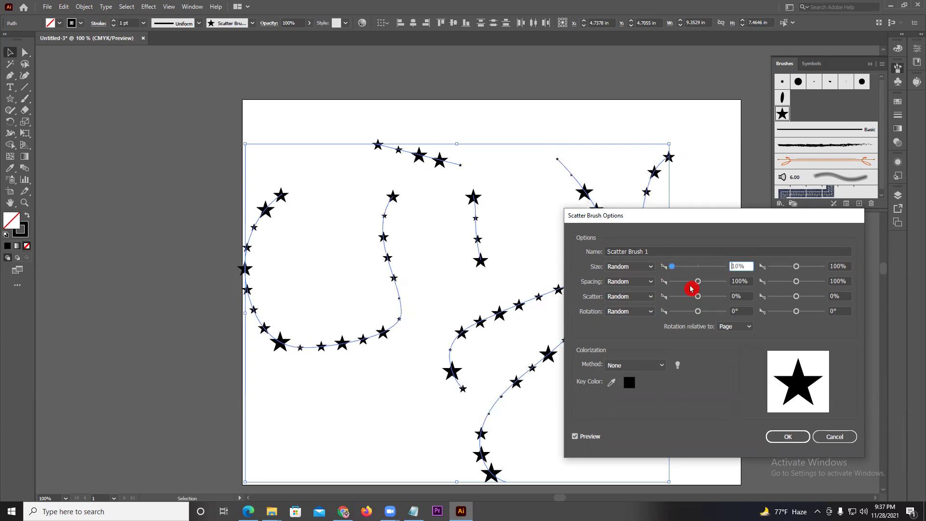
pyautogui.moveTo(699, 286); pyautogui.dragTo(683, 288)
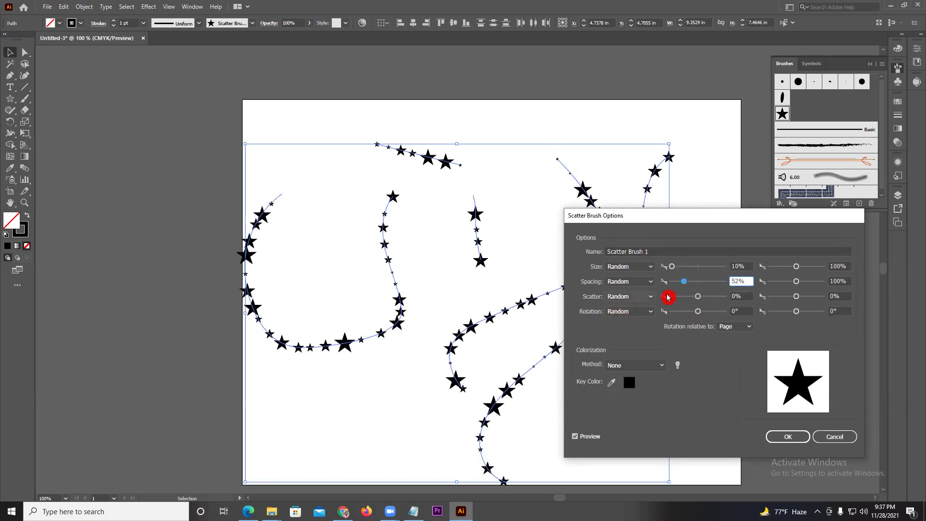
pyautogui.moveTo(698, 296); pyautogui.dragTo(705, 299)
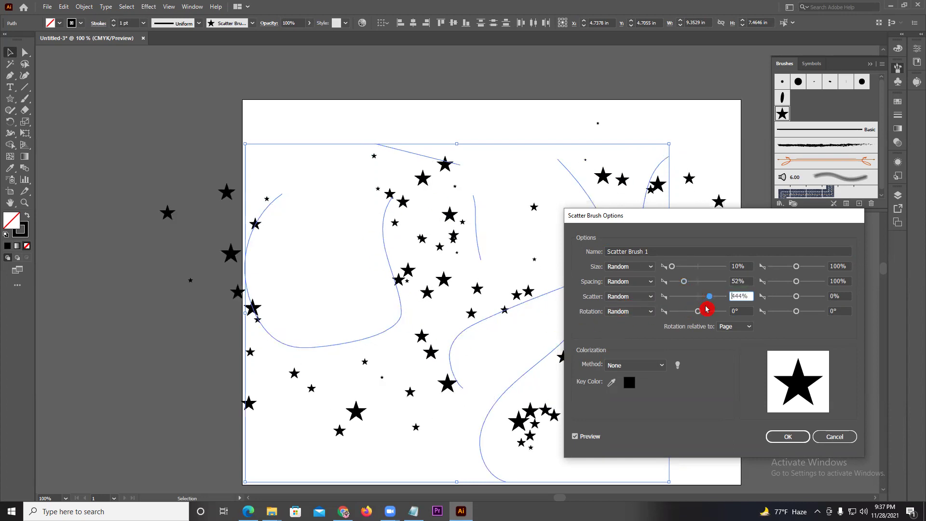
pyautogui.moveTo(699, 312); pyautogui.dragTo(672, 311)
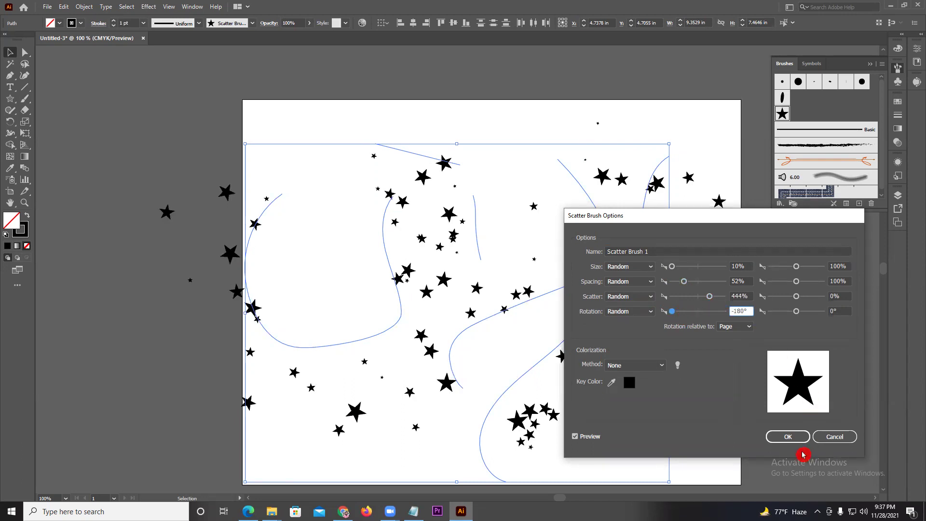
pyautogui.click(796, 437)
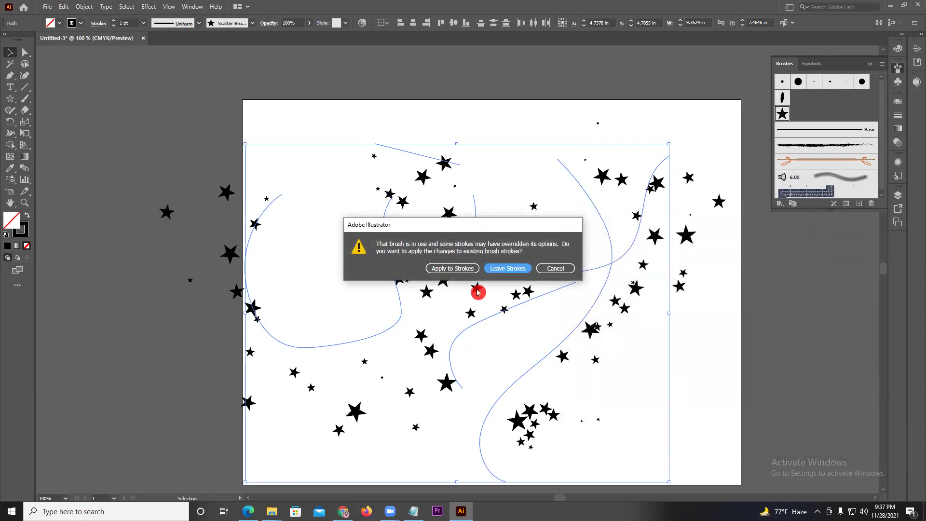
pyautogui.click(459, 273)
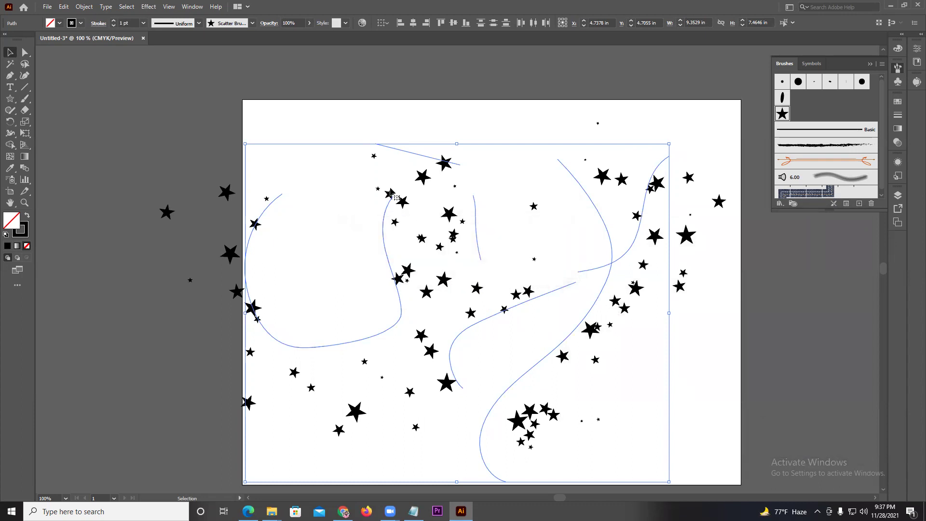
pyautogui.click(344, 144)
# Delete all the star strokes and draw a tall thin ellipse
pyautogui.moveTo(291, 112); pyautogui.dragTo(723, 414)
pyautogui.press('Delete')
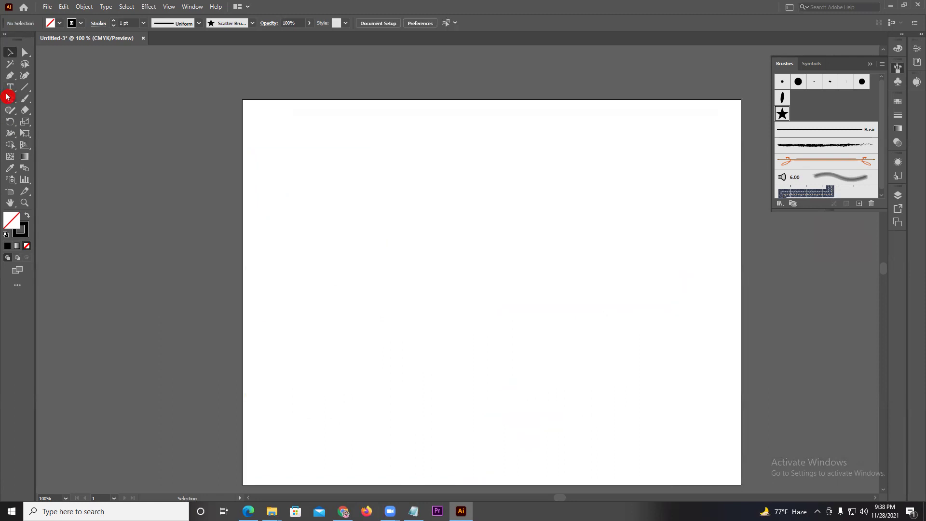
pyautogui.moveTo(7, 96); pyautogui.dragTo(46, 121)
pyautogui.moveTo(386, 152)
pyautogui.mouseDown()
pyautogui.moveTo(388, 285)
pyautogui.moveTo(355, 271)
pyautogui.mouseUp()
# Save the thin ellipse as a new leaf art brush and apply it
pyautogui.click(19, 55)
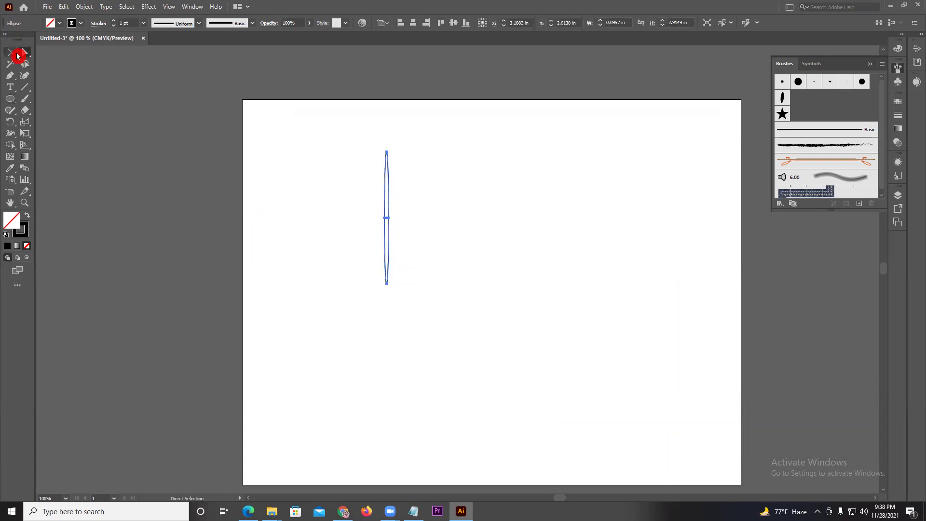
pyautogui.moveTo(244, 127)
pyautogui.mouseDown()
pyautogui.moveTo(386, 229)
pyautogui.moveTo(806, 166)
pyautogui.mouseUp()
pyautogui.click(433, 282)
pyautogui.click(449, 324)
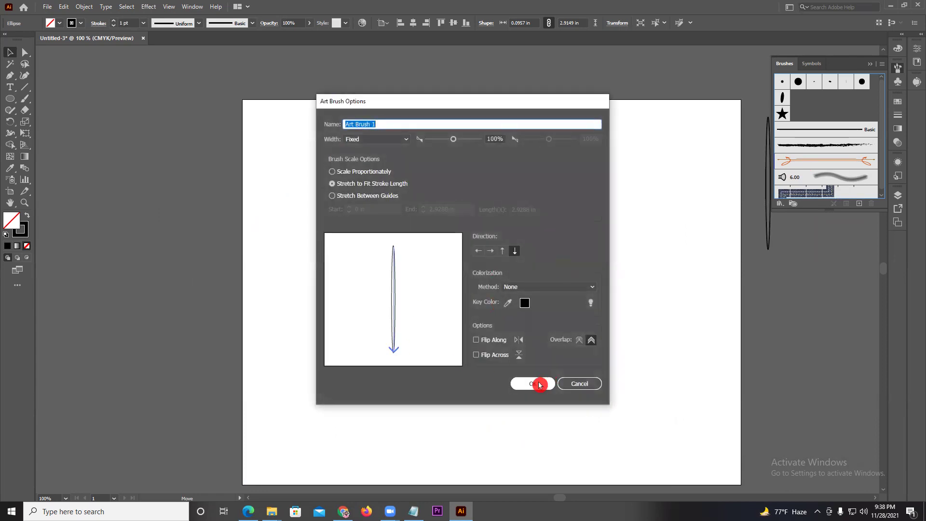
pyautogui.click(540, 384)
pyautogui.click(807, 184)
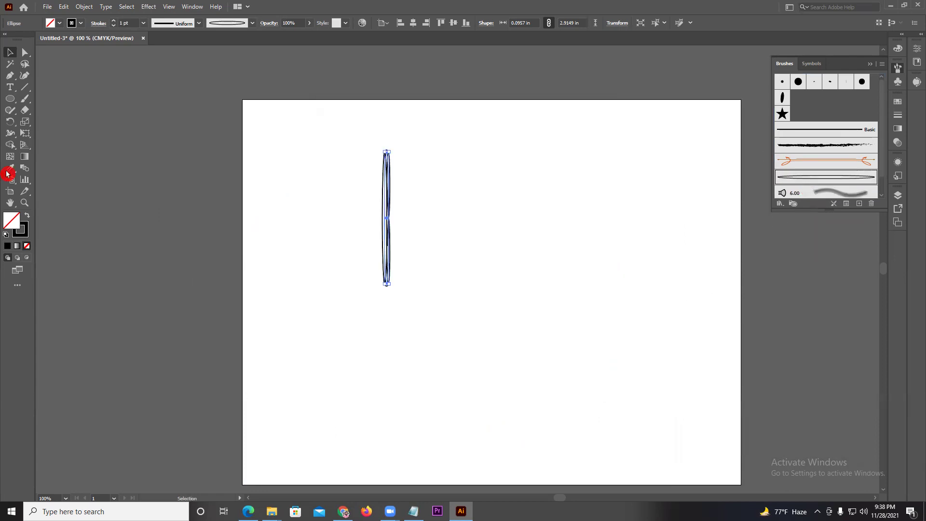
# Paint eight curved leaf strokes across the artboard with the new brush, then select them
pyautogui.click(25, 99)
pyautogui.moveTo(599, 208); pyautogui.dragTo(555, 312)
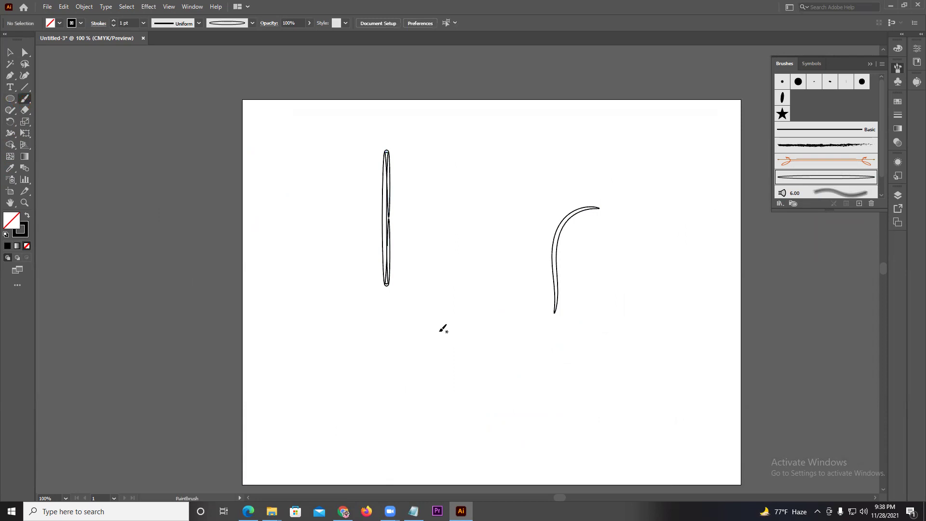
pyautogui.moveTo(521, 203); pyautogui.dragTo(522, 208)
pyautogui.moveTo(489, 184); pyautogui.dragTo(398, 308)
pyautogui.moveTo(316, 358); pyautogui.dragTo(342, 208)
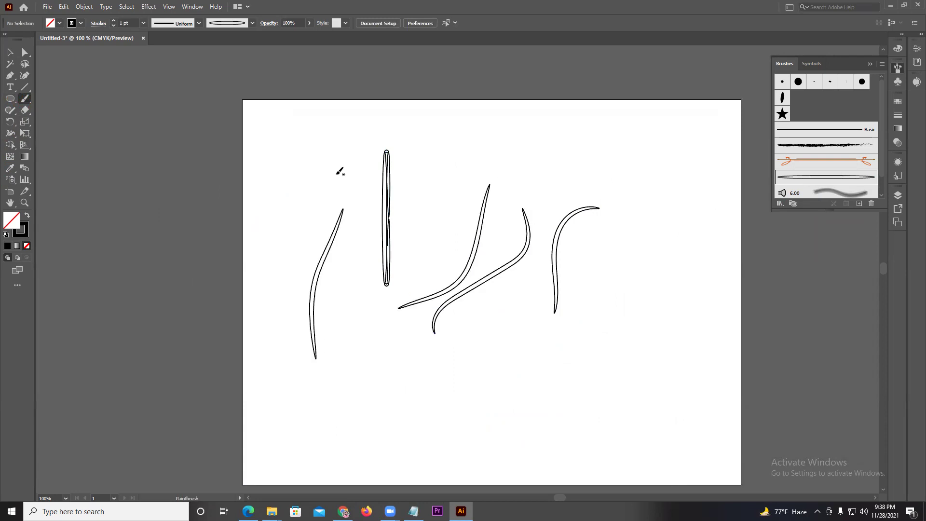
pyautogui.moveTo(276, 327); pyautogui.dragTo(305, 412)
pyautogui.moveTo(417, 403); pyautogui.dragTo(673, 275)
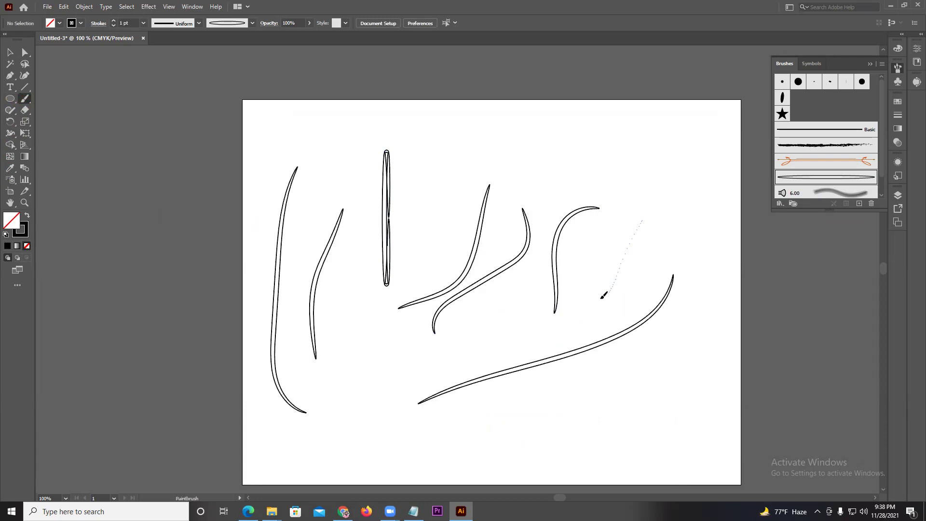
pyautogui.moveTo(601, 297); pyautogui.dragTo(551, 330)
pyautogui.moveTo(683, 170); pyautogui.dragTo(719, 276)
pyautogui.click(9, 52)
pyautogui.moveTo(200, 150); pyautogui.dragTo(746, 395)
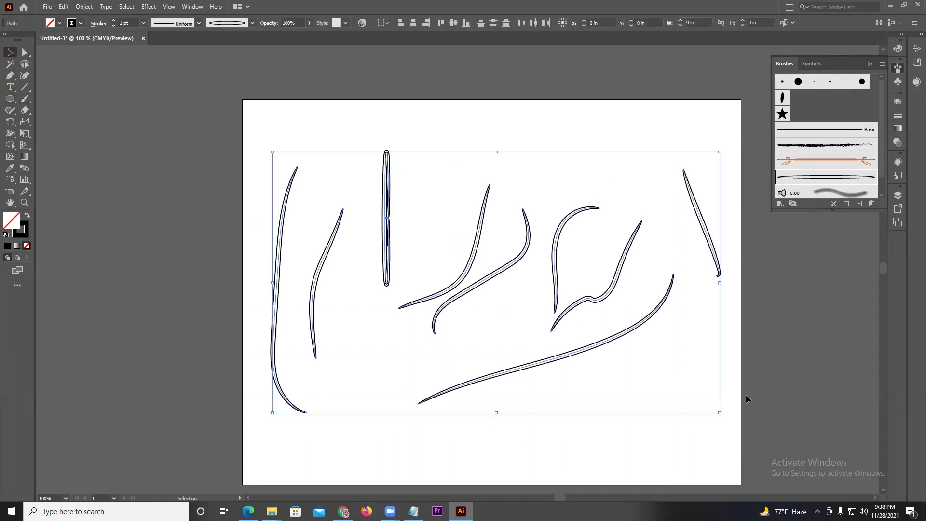
# Delete the leaf strokes, then draw a new tall ellipse and zoom in on it
pyautogui.press('Delete')
pyautogui.click(11, 102)
pyautogui.moveTo(425, 171)
pyautogui.mouseDown()
pyautogui.moveTo(445, 352)
pyautogui.moveTo(429, 219)
pyautogui.mouseUp()
pyautogui.hotkey('ctrl', '+')
pyautogui.hotkey('ctrl', '+')
pyautogui.hotkey('ctrl', '+')
# Pull the ellipse's top point down and bottom point up, then give it black fill and no stroke
pyautogui.click(25, 52)
pyautogui.moveTo(463, 104)
pyautogui.mouseDown()
pyautogui.moveTo(457, 195)
pyautogui.moveTo(466, 200)
pyautogui.moveTo(464, 166)
pyautogui.mouseUp()
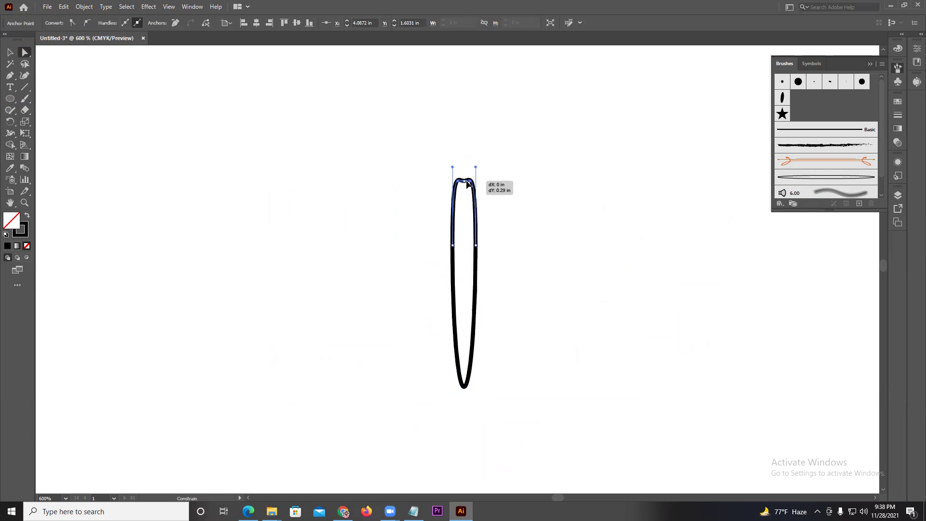
pyautogui.click(506, 158)
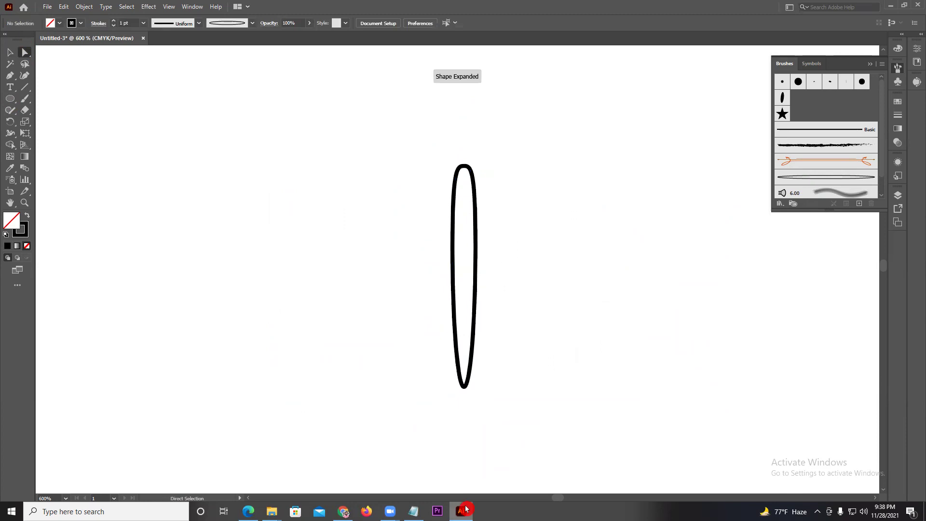
pyautogui.click(463, 386)
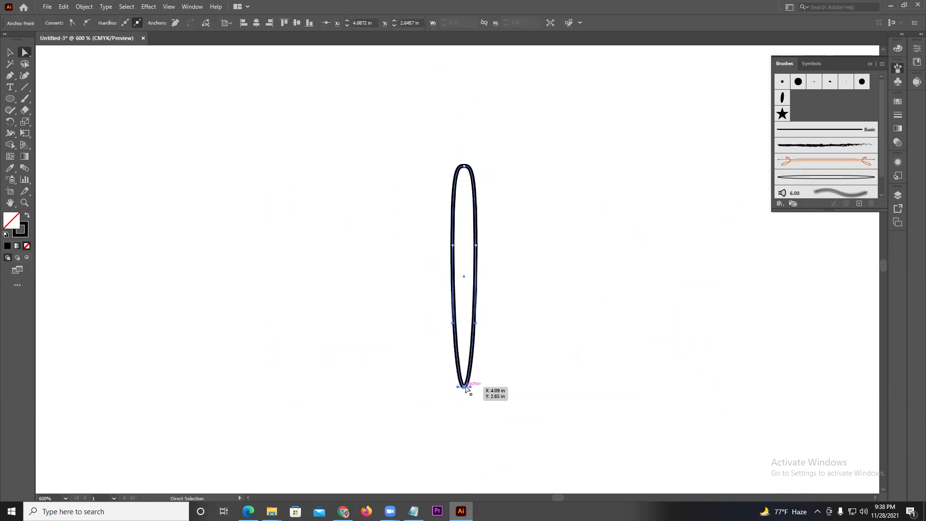
pyautogui.moveTo(471, 390); pyautogui.dragTo(536, 369)
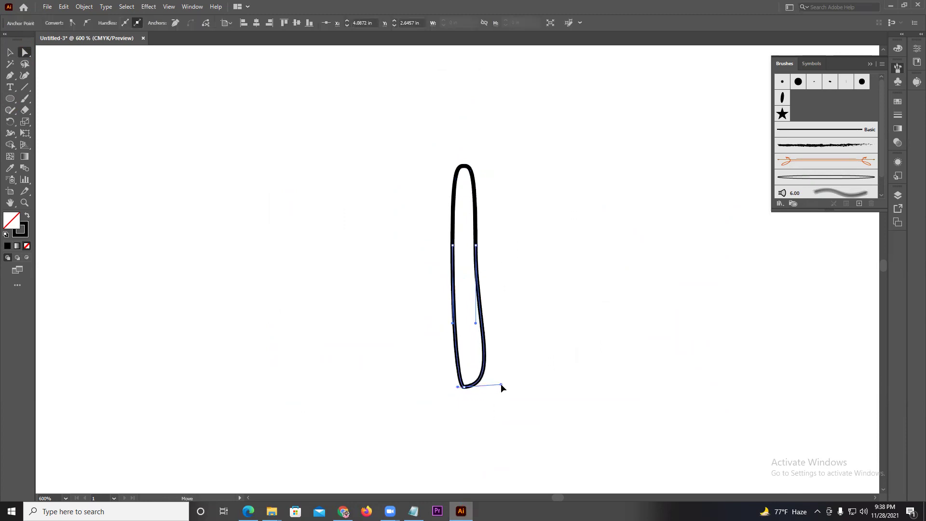
pyautogui.hotkey('ctrl', 'z')
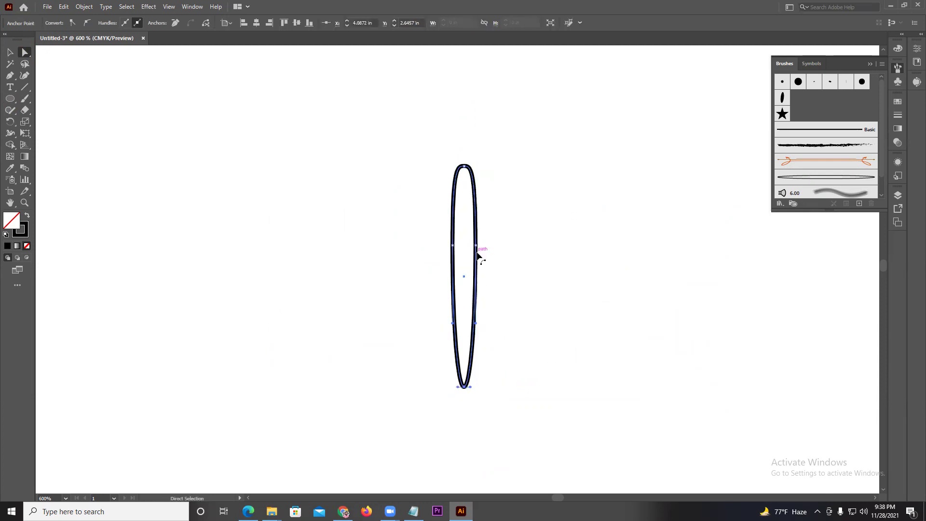
pyautogui.moveTo(476, 249); pyautogui.dragTo(488, 248)
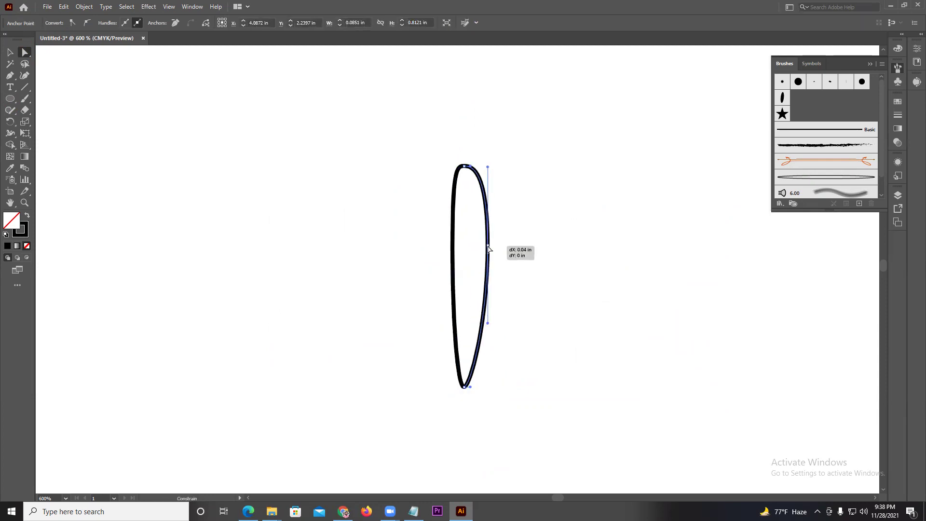
pyautogui.hotkey('ctrl', 'z')
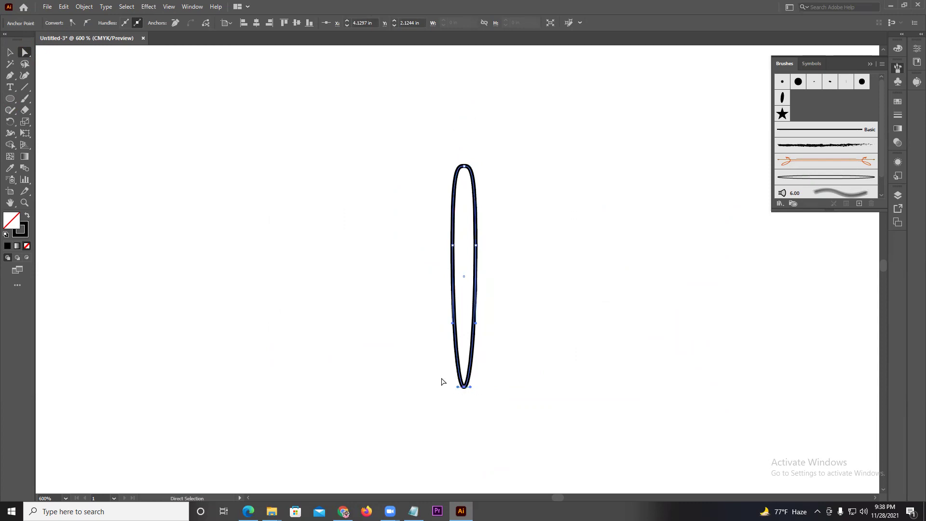
pyautogui.moveTo(465, 386); pyautogui.dragTo(464, 348)
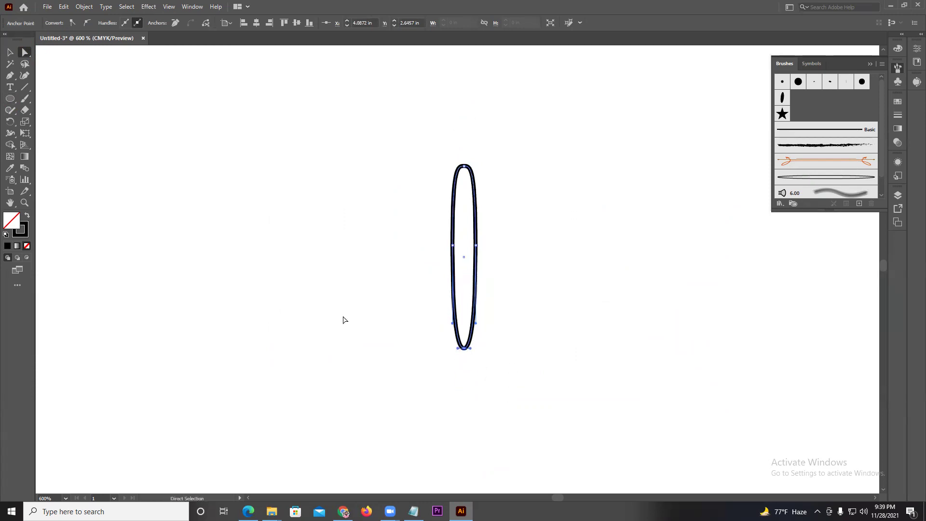
pyautogui.click(26, 216)
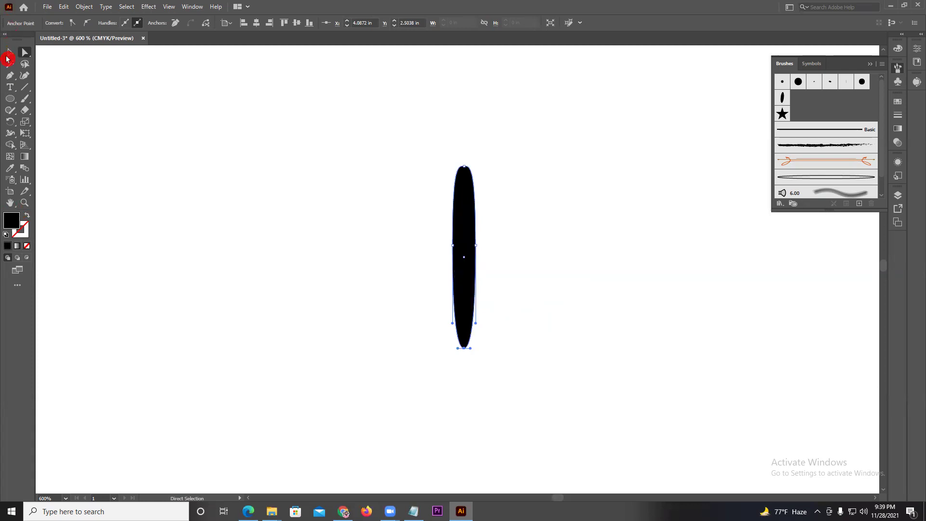
# Scale the black ellipse down and save it as a new scatter brush
pyautogui.click(7, 54)
pyautogui.scroll(2, 487, 168)
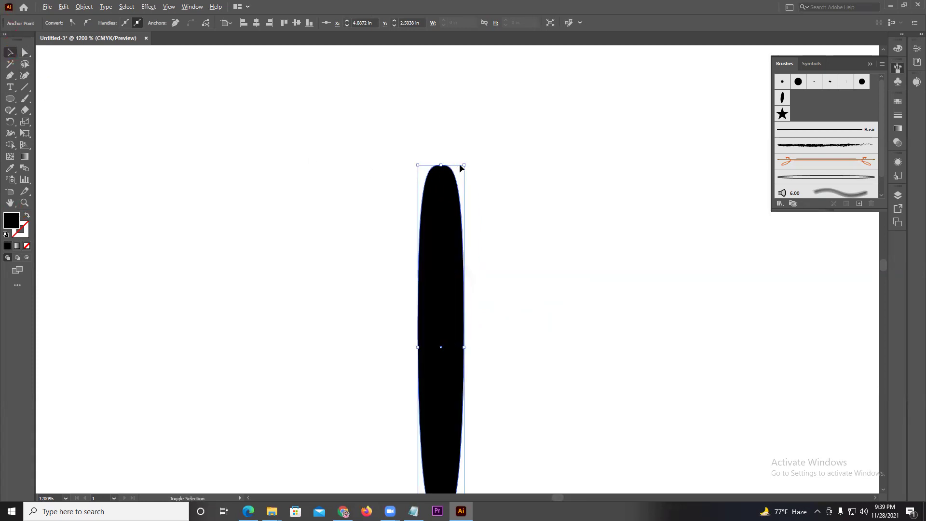
pyautogui.moveTo(466, 163); pyautogui.dragTo(448, 166)
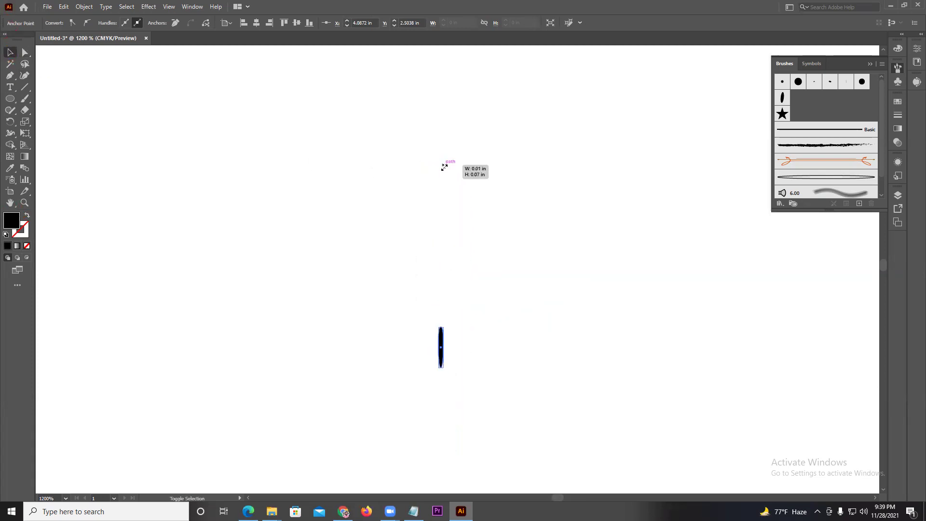
pyautogui.moveTo(446, 329); pyautogui.dragTo(819, 182)
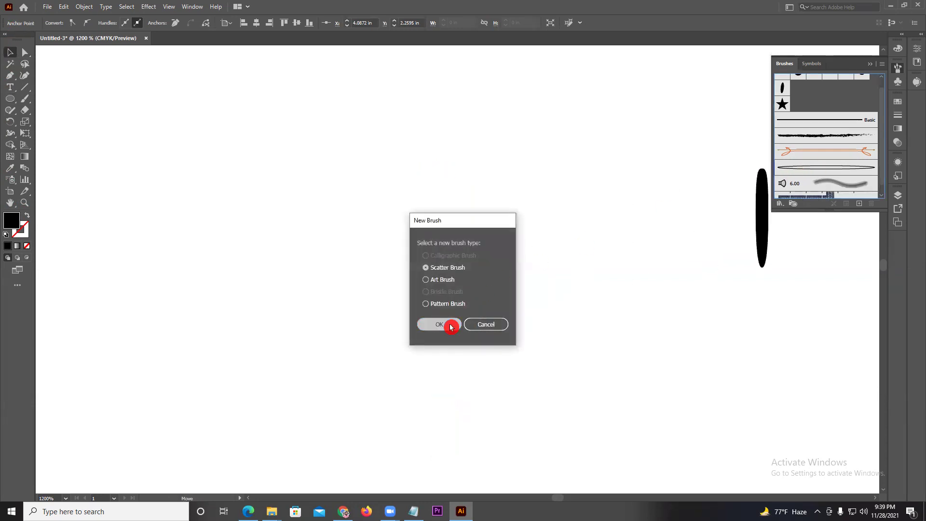
pyautogui.click(451, 324)
pyautogui.click(804, 436)
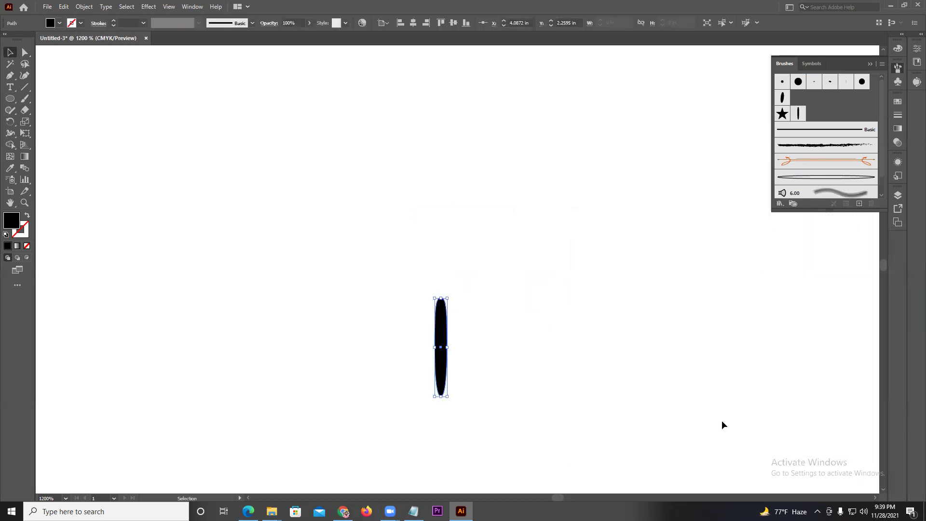
# Save the ellipse again as a new art brush and apply it to the ellipse
pyautogui.click(24, 100)
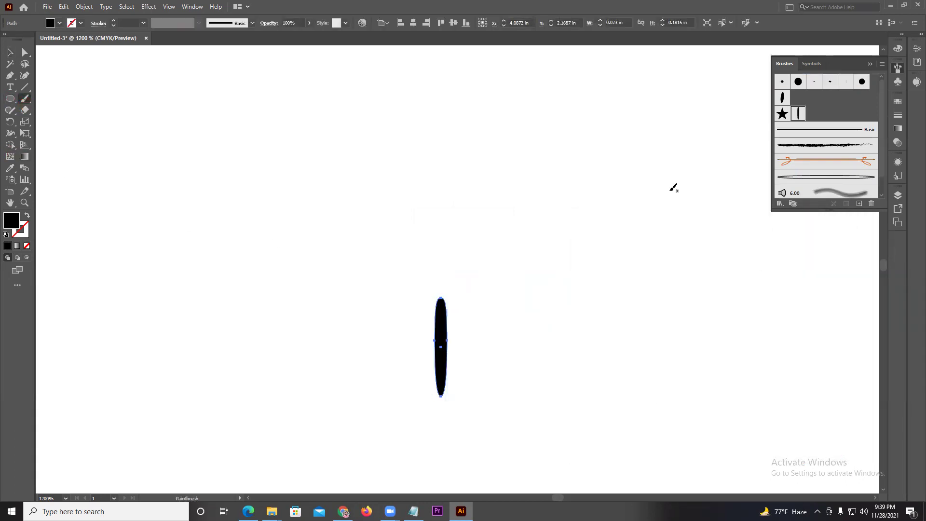
pyautogui.scroll(-1, 811, 179)
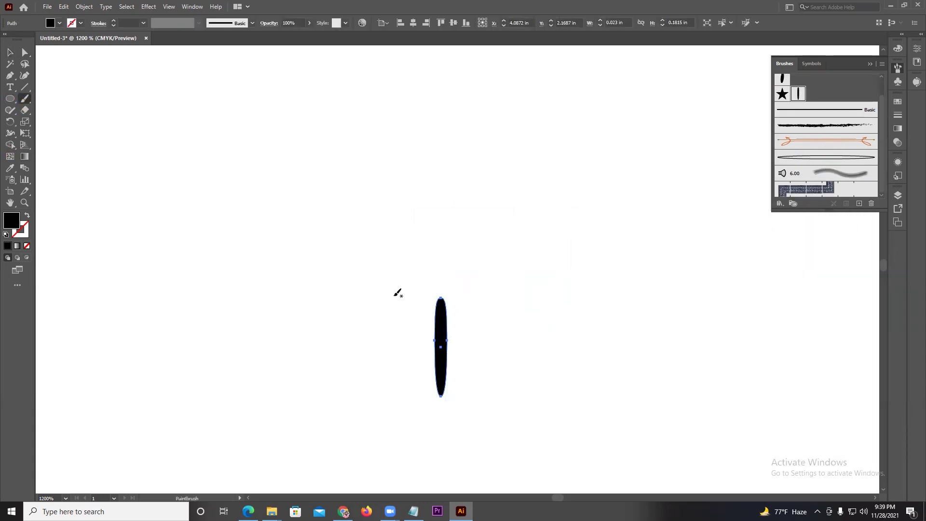
pyautogui.click(10, 51)
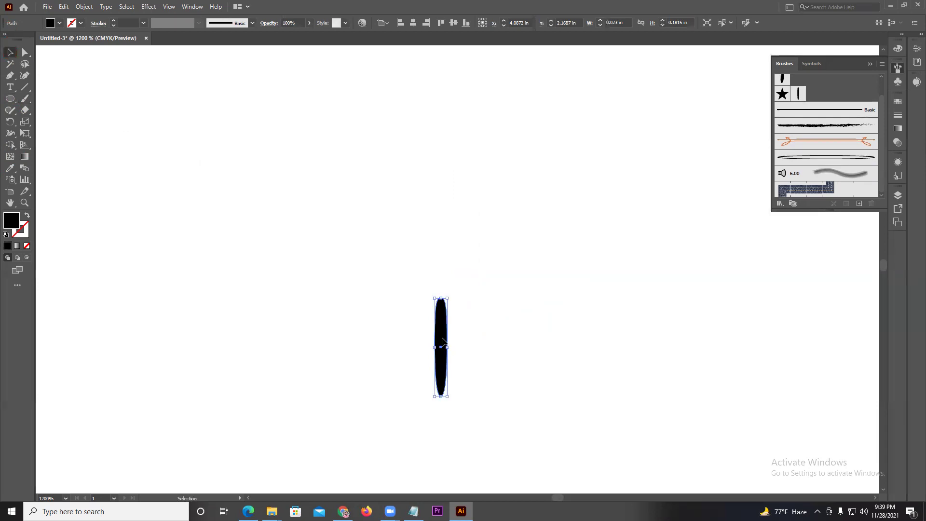
pyautogui.moveTo(443, 341); pyautogui.dragTo(786, 176)
pyautogui.click(445, 283)
pyautogui.click(439, 325)
pyautogui.click(547, 379)
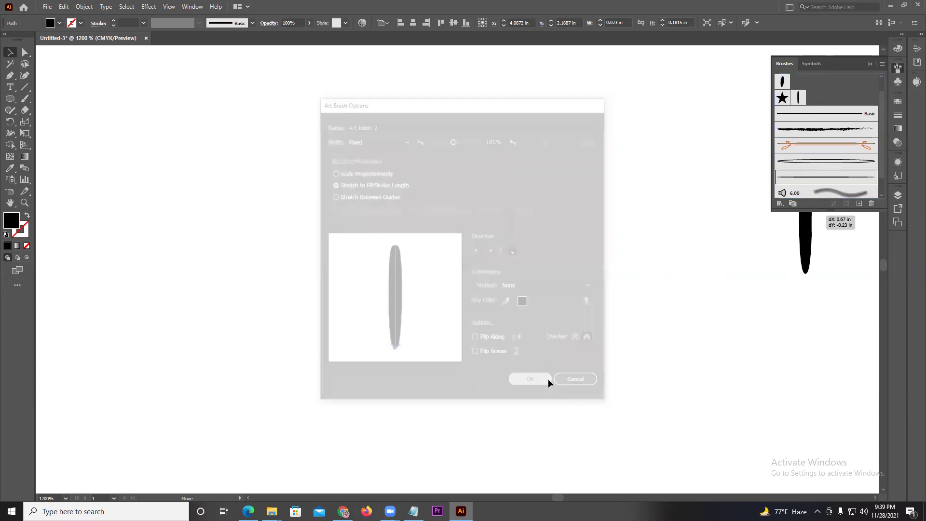
pyautogui.scroll(-1, 825, 159)
pyautogui.click(817, 157)
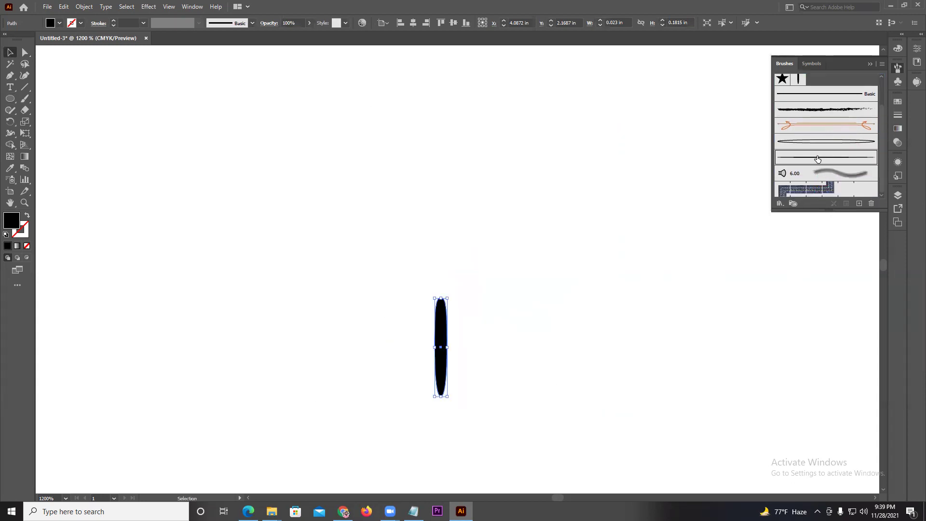
# Paint six curved test strokes with the new ellipse art brush
pyautogui.click(25, 98)
pyautogui.moveTo(670, 188); pyautogui.dragTo(648, 258)
pyautogui.moveTo(594, 241); pyautogui.dragTo(558, 184)
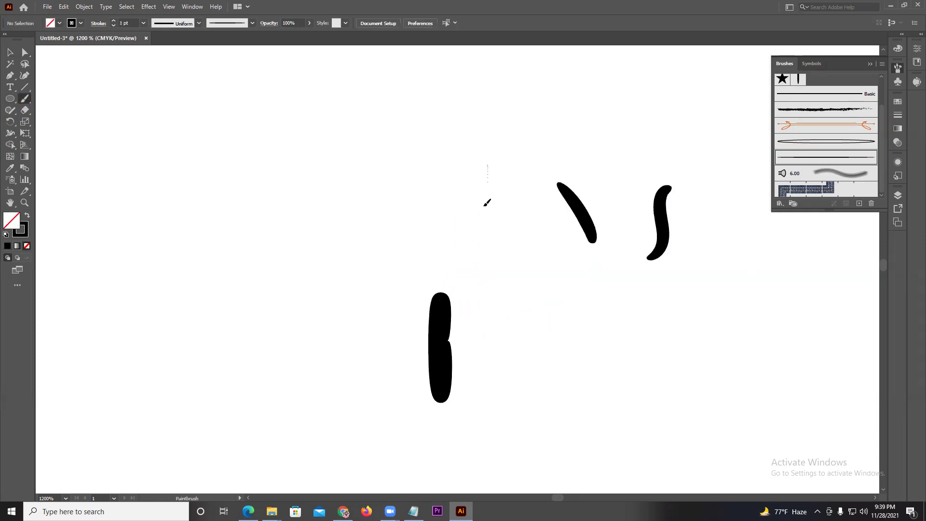
pyautogui.moveTo(484, 205); pyautogui.dragTo(397, 276)
pyautogui.moveTo(414, 219); pyautogui.dragTo(444, 165)
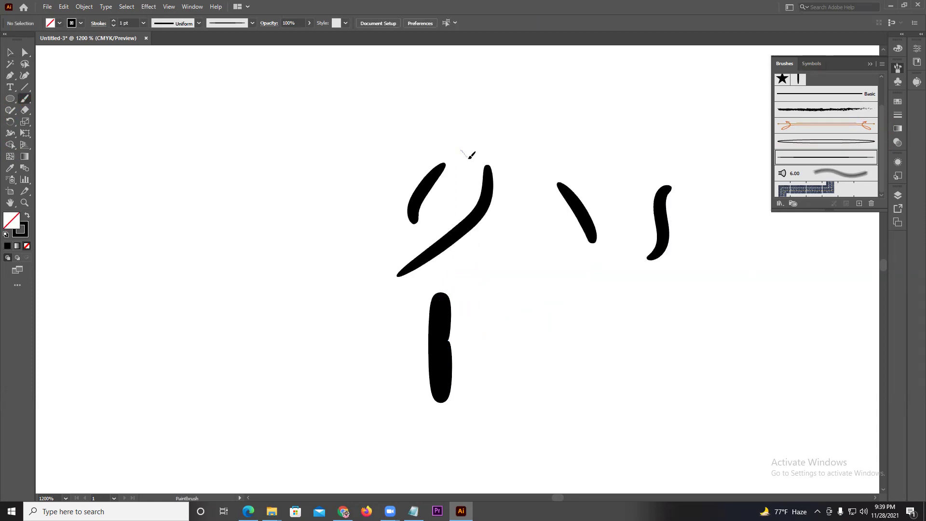
pyautogui.moveTo(535, 222); pyautogui.dragTo(532, 223)
pyautogui.moveTo(571, 246); pyautogui.dragTo(470, 278)
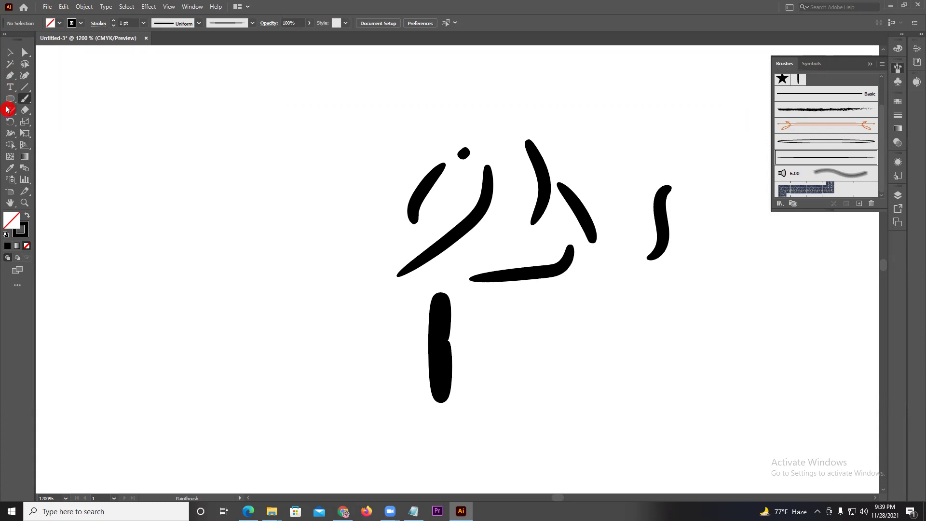
# Select all the test strokes and the ellipse and delete them
pyautogui.click(11, 55)
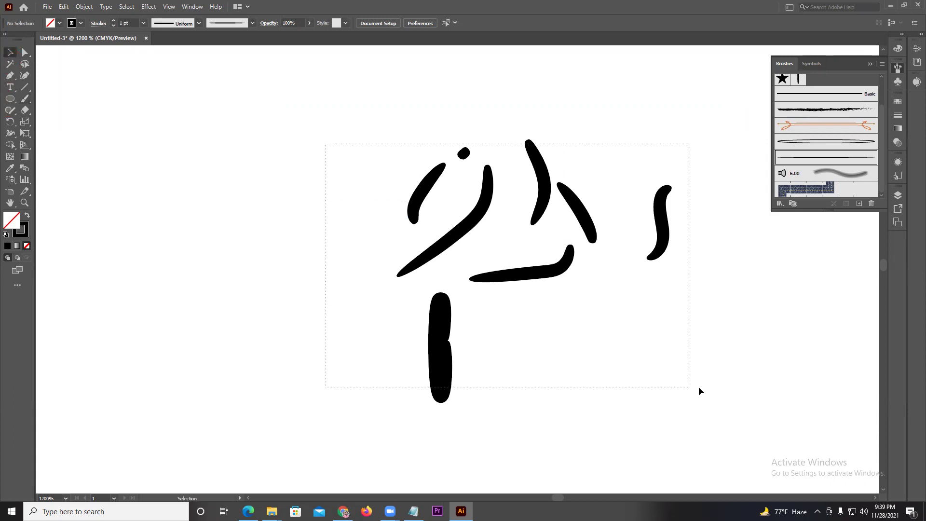
pyautogui.moveTo(366, 161); pyautogui.dragTo(709, 382)
pyautogui.press('Delete')
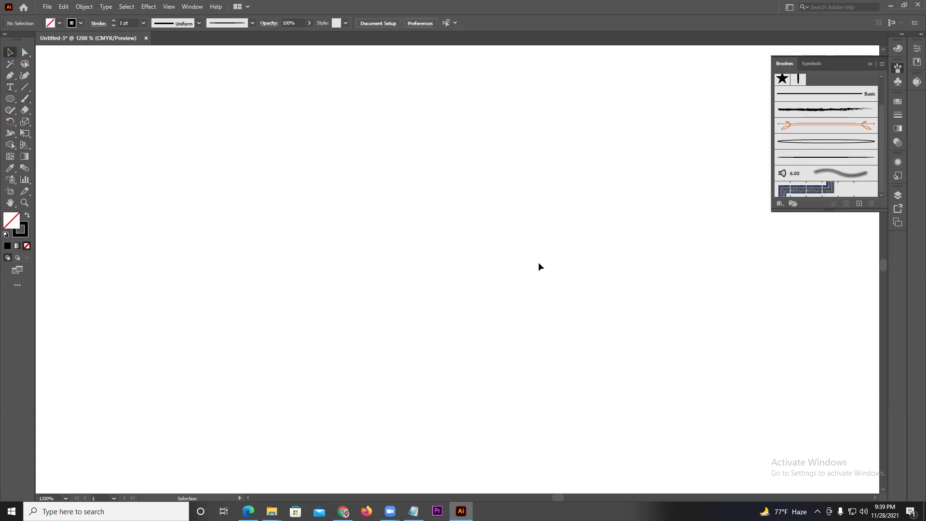
# Draw a small star with a solid black fill and no stroke
pyautogui.rightClick(13, 105)
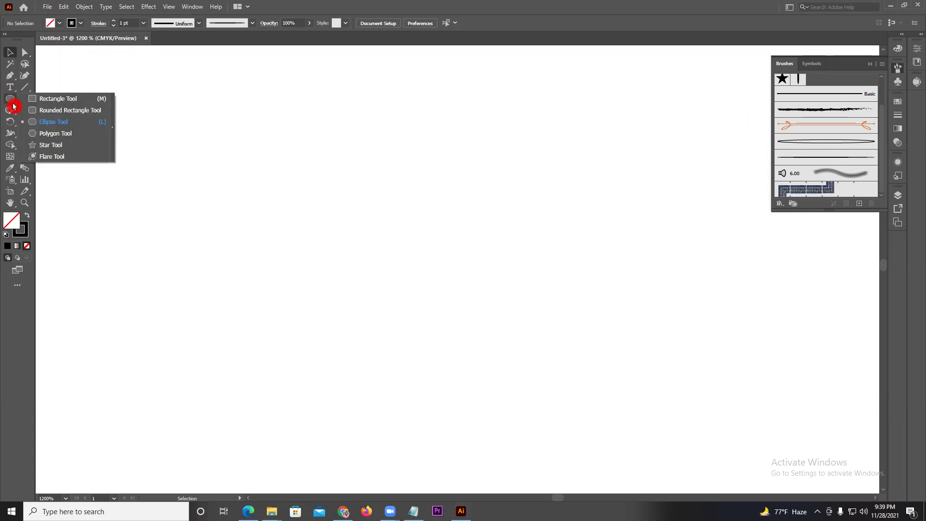
pyautogui.click(50, 145)
pyautogui.moveTo(324, 139); pyautogui.dragTo(296, 159)
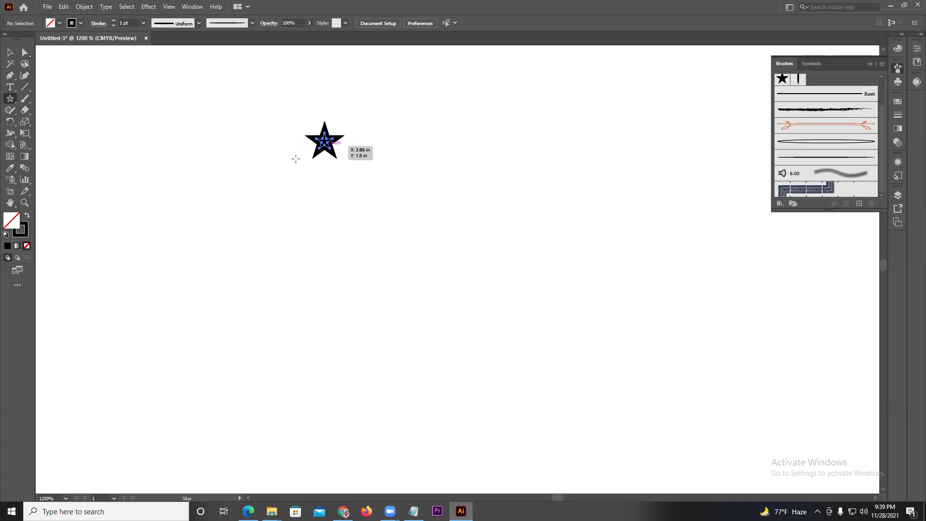
pyautogui.click(10, 233)
pyautogui.click(26, 218)
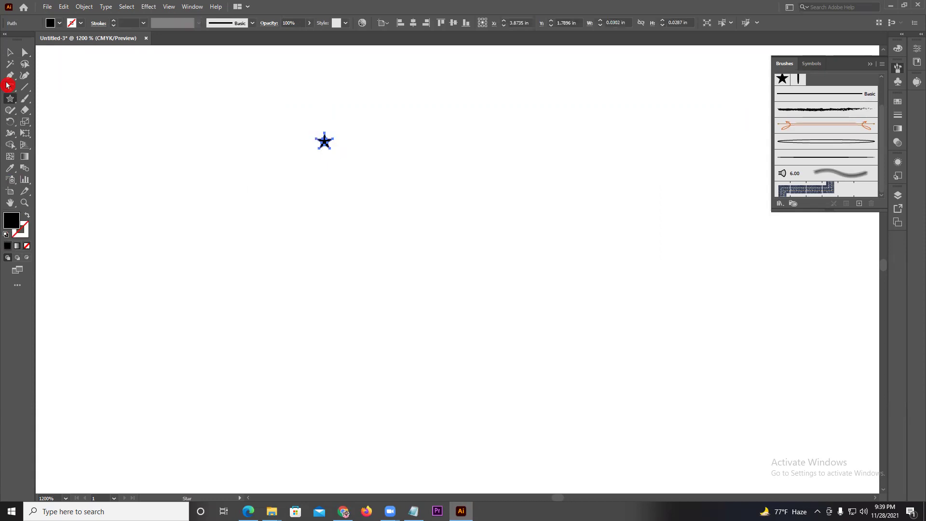
# Save the black star as a new pattern brush
pyautogui.click(9, 53)
pyautogui.click(248, 192)
pyautogui.moveTo(325, 141)
pyautogui.mouseDown()
pyautogui.moveTo(854, 155)
pyautogui.moveTo(836, 166)
pyautogui.mouseUp()
pyautogui.click(445, 304)
pyautogui.click(440, 324)
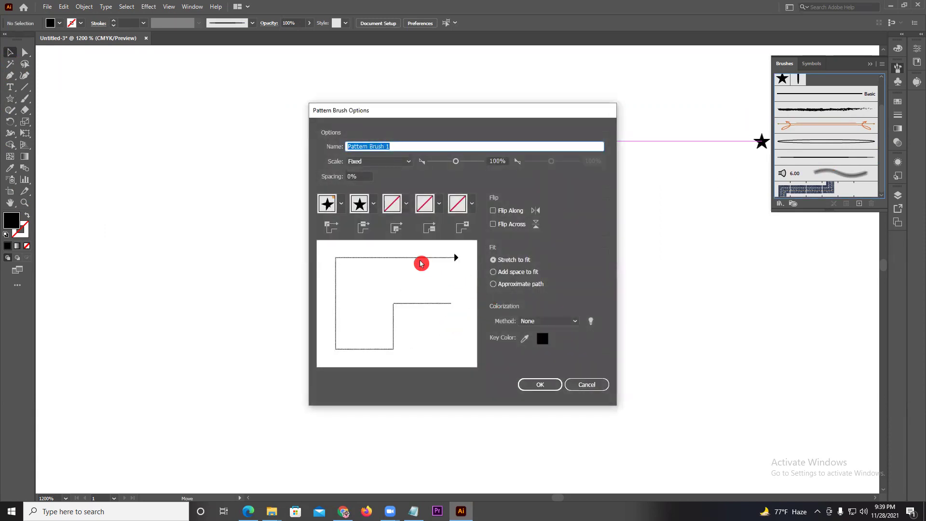
pyautogui.click(573, 386)
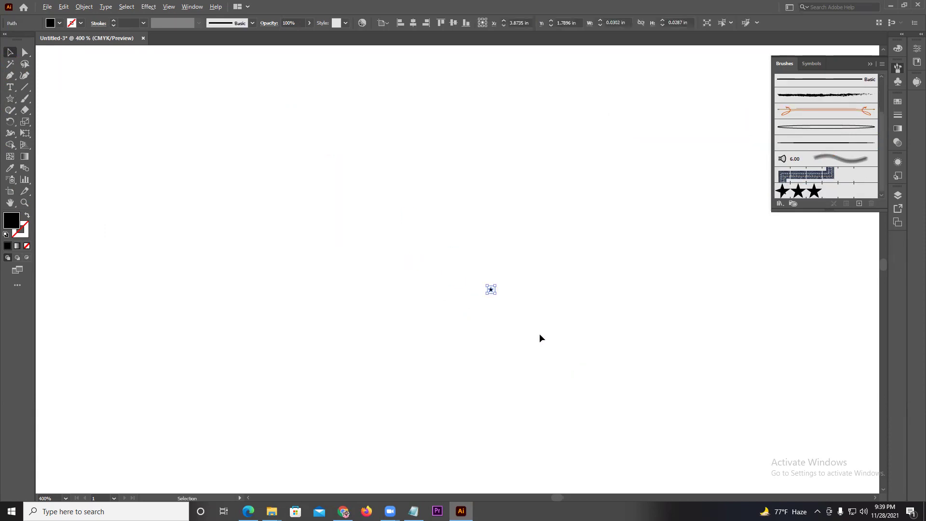
# Delete the star, draw a large circle, and stroke it with the star pattern brush, no fill
pyautogui.press('Delete')
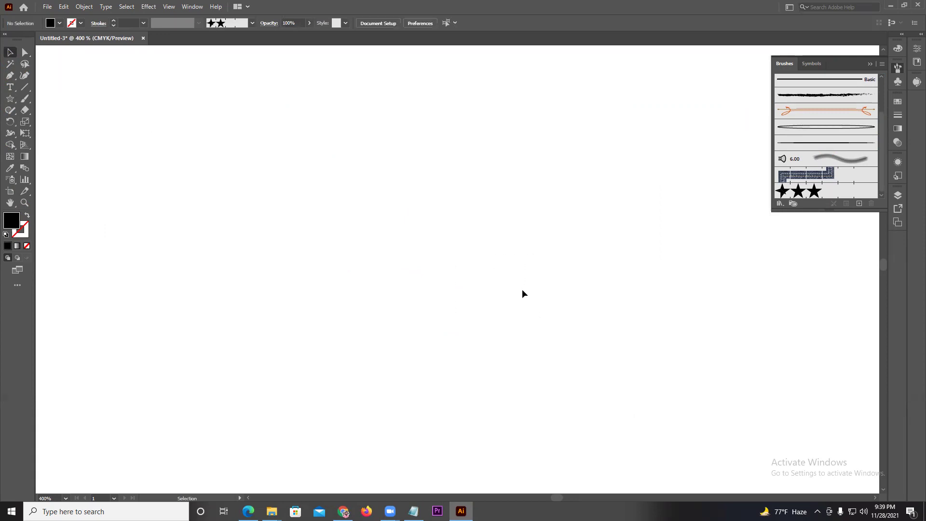
pyautogui.hotkey('ctrl', '-')
pyautogui.hotkey('ctrl', '-')
pyautogui.hotkey('ctrl', '-')
pyautogui.hotkey('ctrl', '-')
pyautogui.hotkey('ctrl', '-')
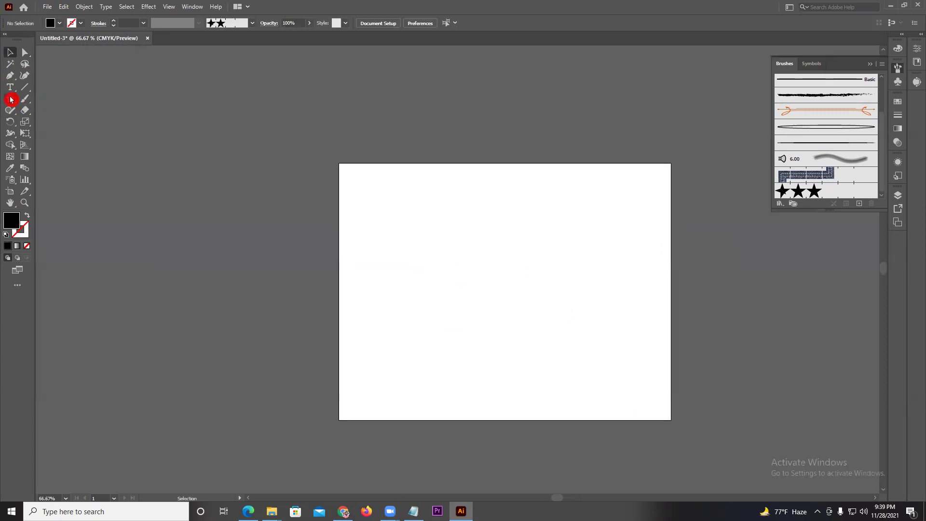
pyautogui.moveTo(11, 100); pyautogui.dragTo(44, 121)
pyautogui.moveTo(465, 238); pyautogui.dragTo(534, 308)
pyautogui.scroll(1, 747, 217)
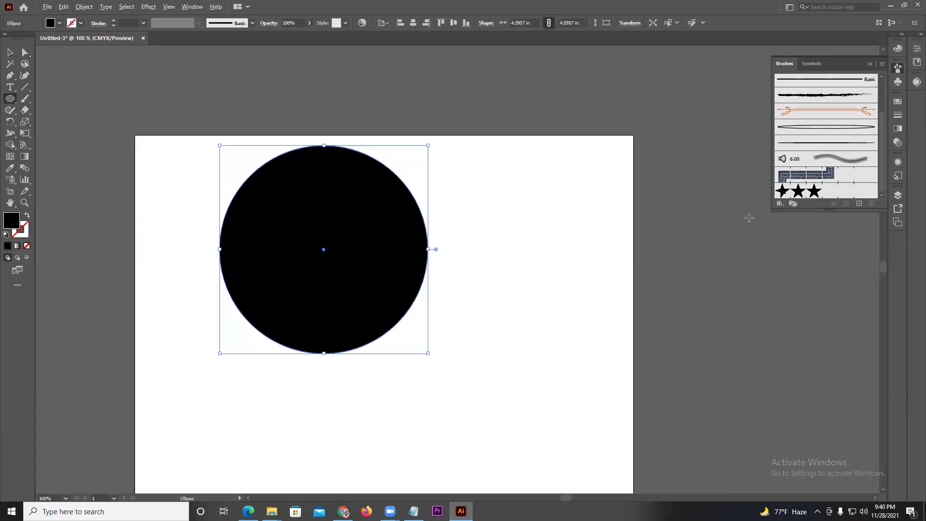
pyautogui.click(805, 194)
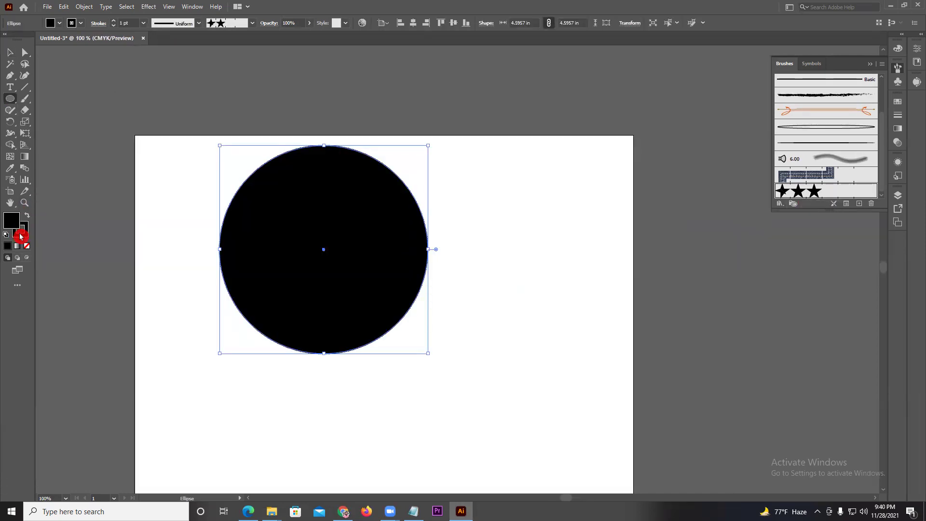
pyautogui.click(25, 247)
# Zoom in to inspect the star-brushed circle, then delete it
pyautogui.scroll(3, 250, 154)
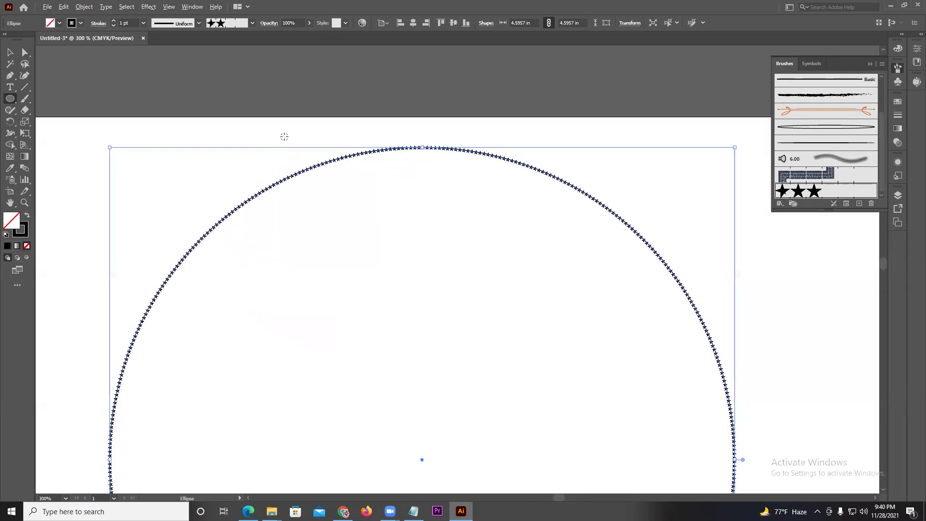
pyautogui.scroll(5, 314, 184)
pyautogui.scroll(2, 357, 251)
pyautogui.scroll(3, 372, 275)
pyautogui.scroll(-5, 371, 275)
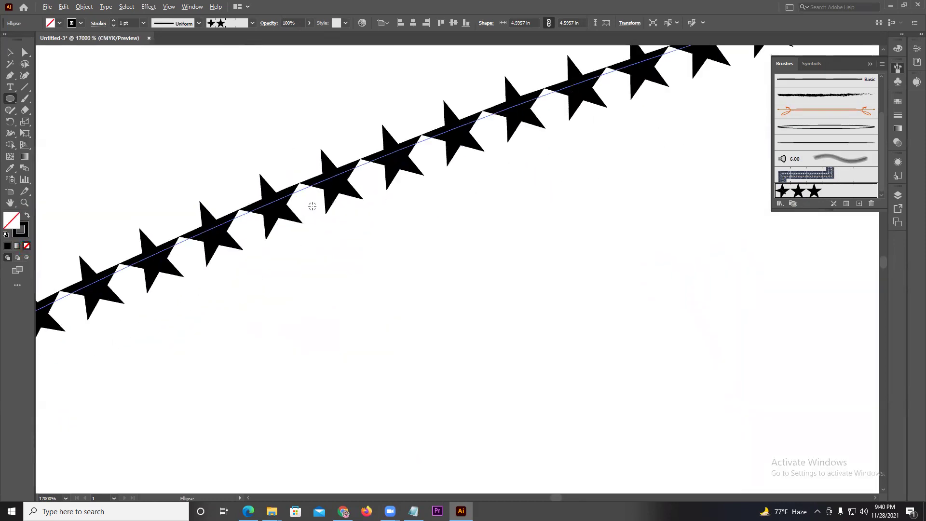
pyautogui.scroll(-5, 313, 212)
pyautogui.scroll(-5, 304, 222)
pyautogui.scroll(2, 301, 222)
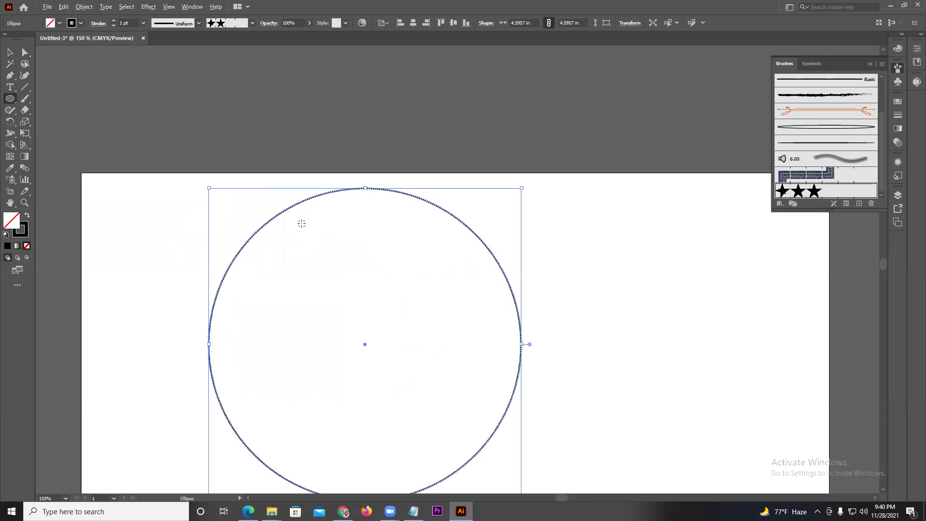
pyautogui.scroll(1, 300, 227)
pyautogui.press('Delete')
pyautogui.click(10, 52)
pyautogui.moveTo(10, 99); pyautogui.dragTo(56, 125)
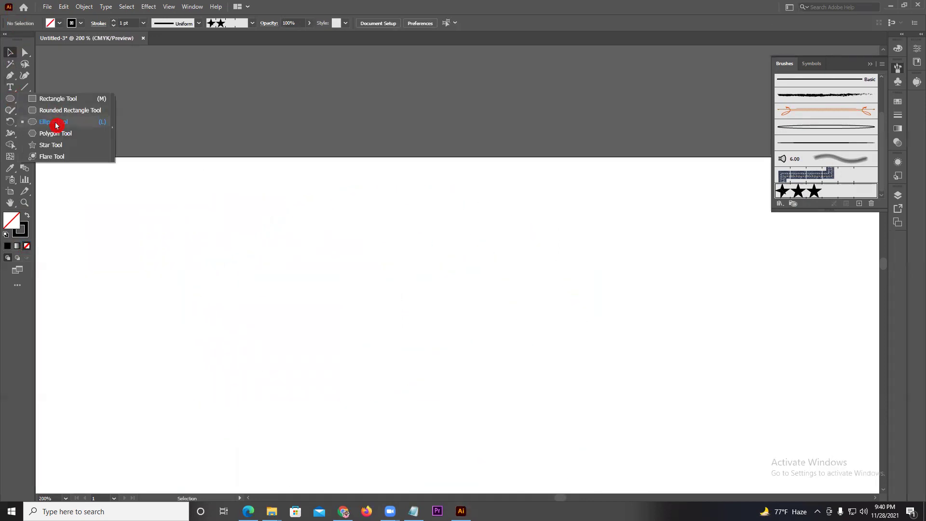
# Draw a narrow ellipse and move its top and bottom anchors to form a slim teardrop
pyautogui.click(56, 124)
pyautogui.moveTo(408, 206); pyautogui.dragTo(425, 254)
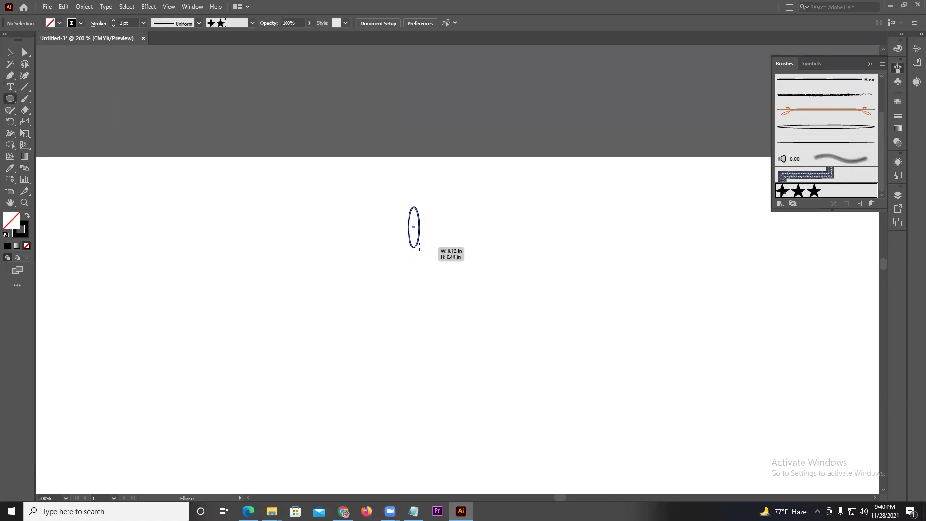
pyautogui.moveTo(424, 254); pyautogui.dragTo(419, 247)
pyautogui.click(26, 56)
pyautogui.scroll(5, 408, 232)
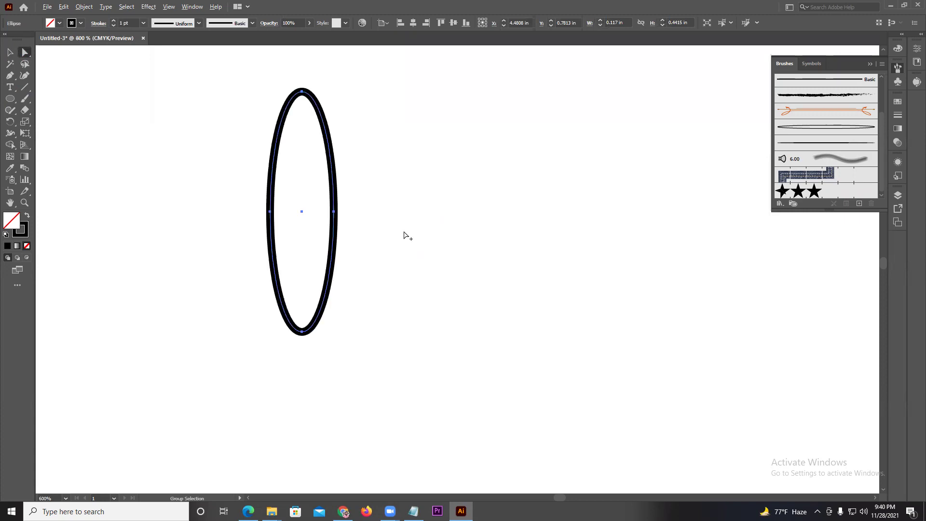
pyautogui.moveTo(303, 332); pyautogui.dragTo(303, 356)
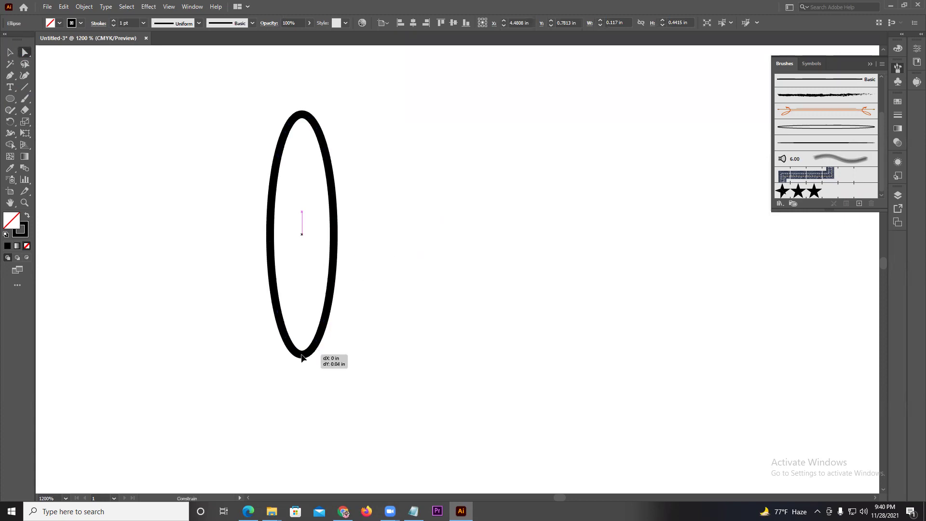
pyautogui.moveTo(300, 116); pyautogui.dragTo(306, 62)
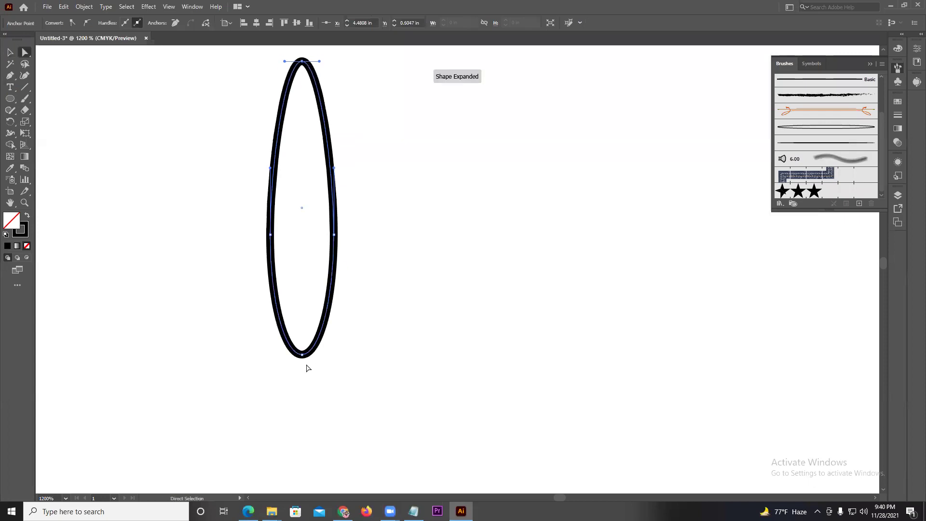
pyautogui.moveTo(301, 355); pyautogui.dragTo(302, 312)
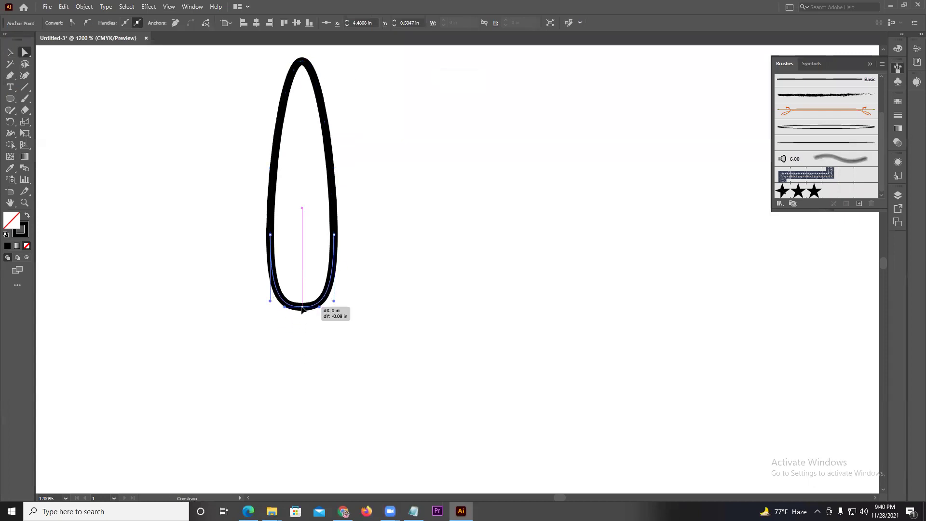
pyautogui.click(236, 232)
pyautogui.click(10, 52)
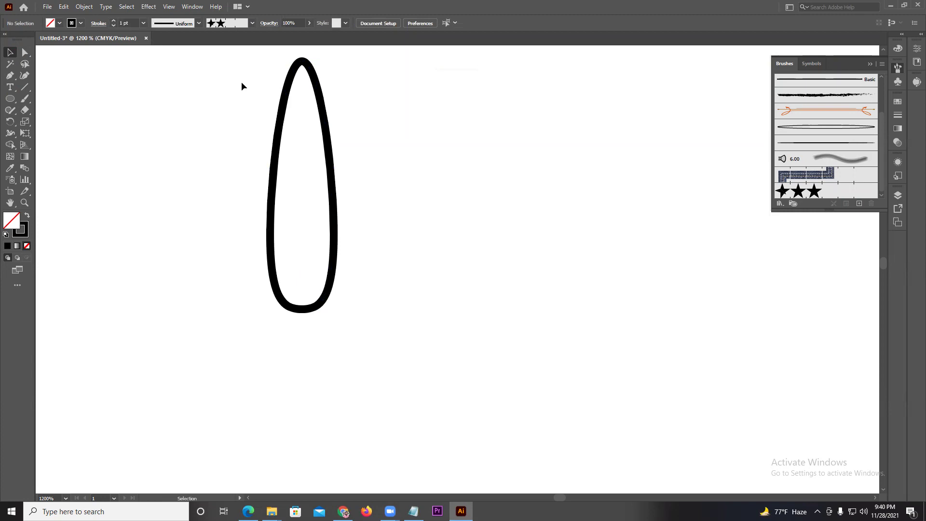
pyautogui.click(301, 68)
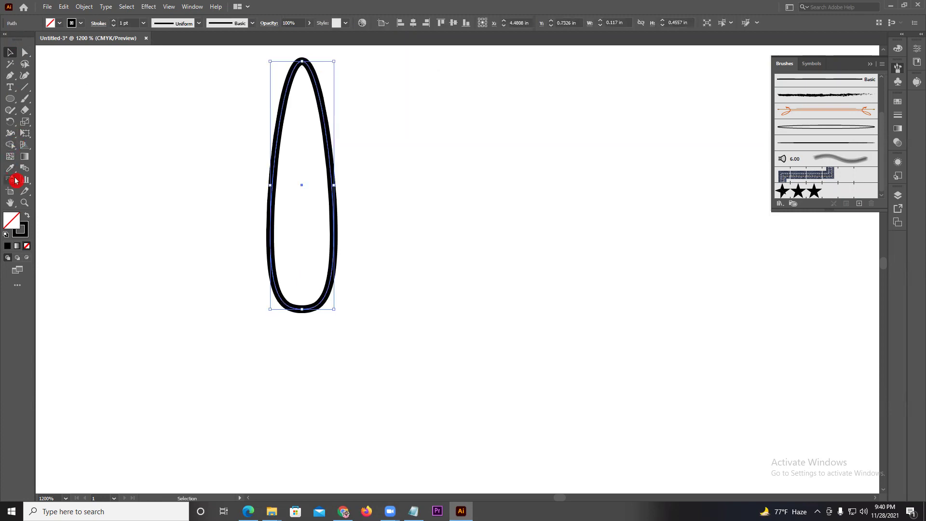
# Add two rotated teardrop copies fanning from its base, then drag all three loops into Brushes
pyautogui.click(10, 122)
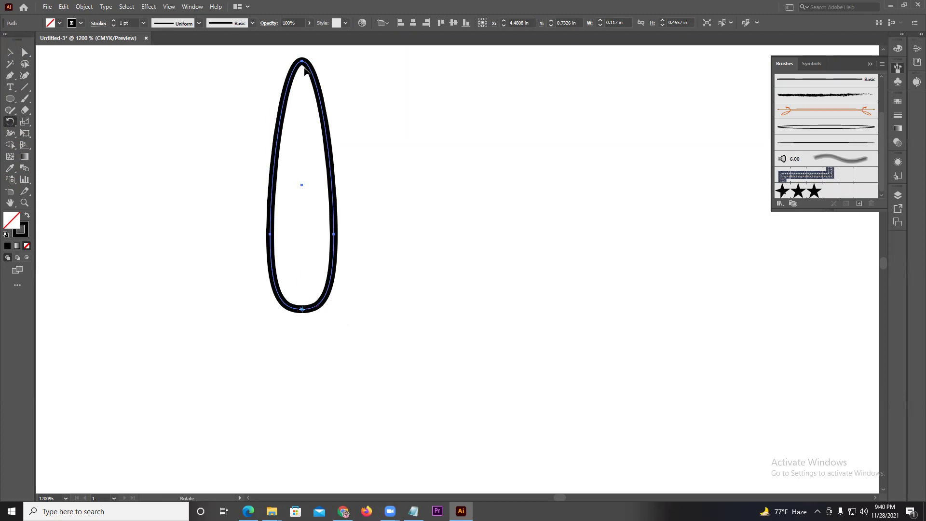
pyautogui.moveTo(302, 65)
pyautogui.mouseDown()
pyautogui.moveTo(236, 79)
pyautogui.moveTo(263, 75)
pyautogui.mouseUp()
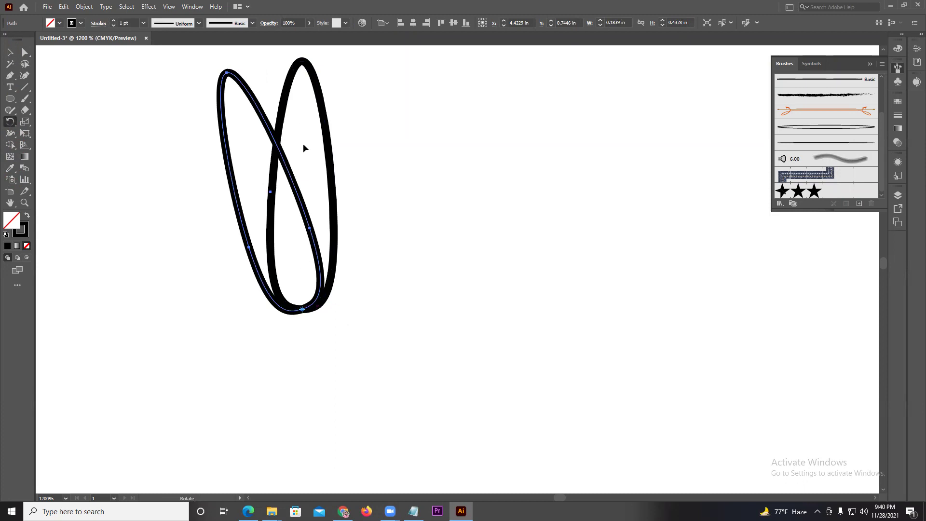
pyautogui.moveTo(304, 65); pyautogui.dragTo(441, 106)
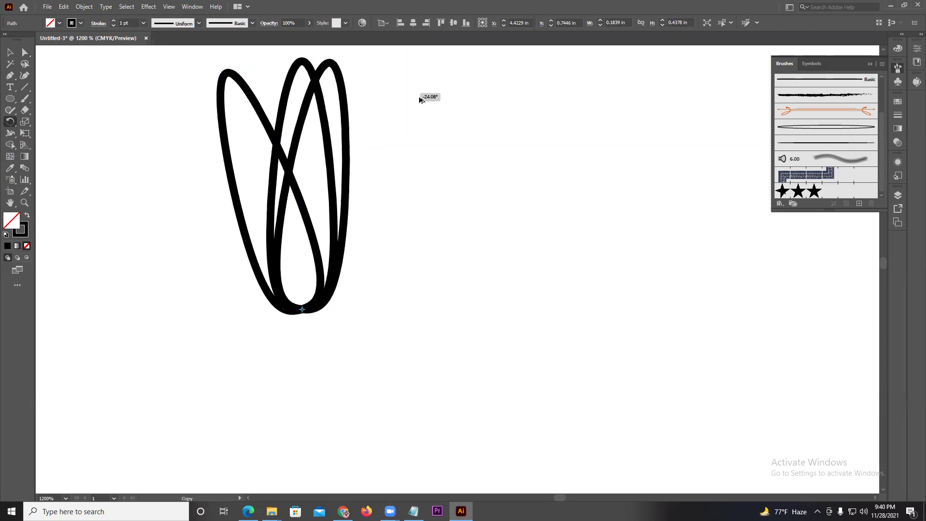
pyautogui.moveTo(440, 106); pyautogui.dragTo(445, 108)
pyautogui.click(7, 51)
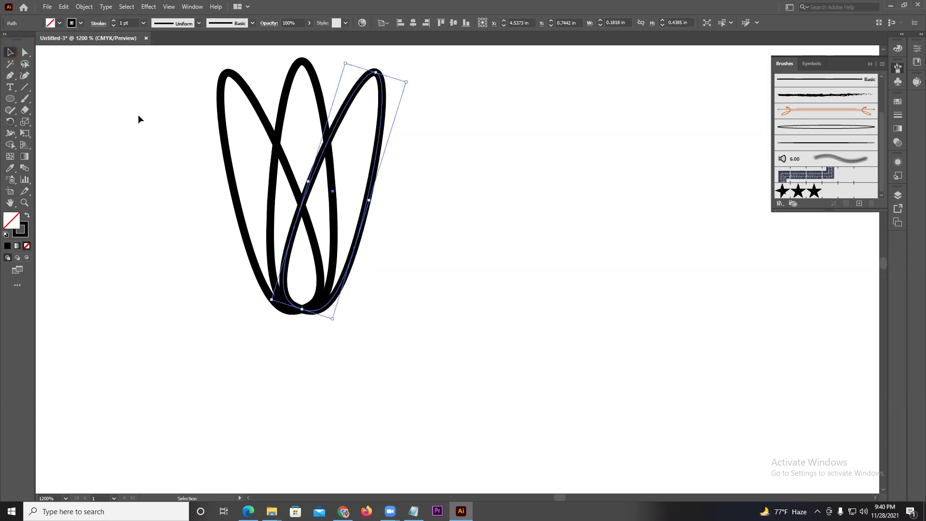
pyautogui.click(140, 118)
pyautogui.scroll(-2, 152, 125)
pyautogui.moveTo(138, 125); pyautogui.dragTo(270, 169)
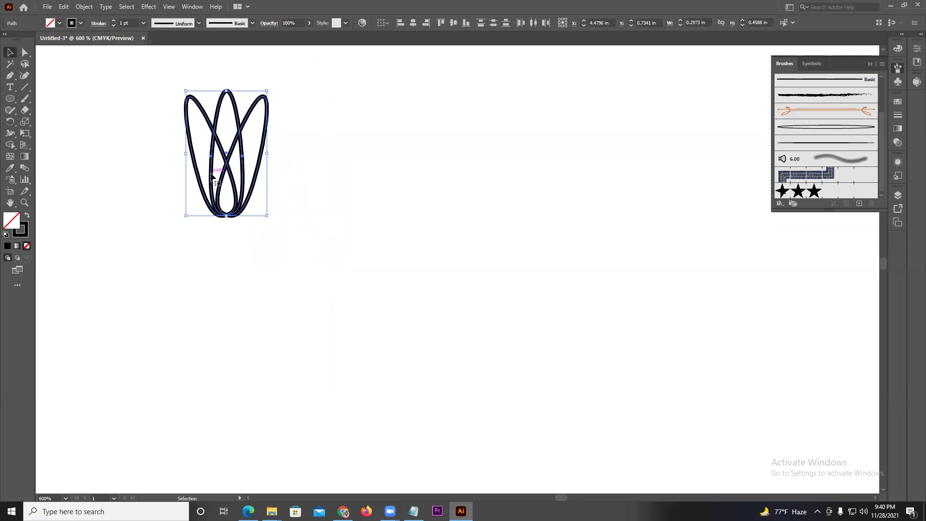
pyautogui.moveTo(213, 176); pyautogui.dragTo(782, 179)
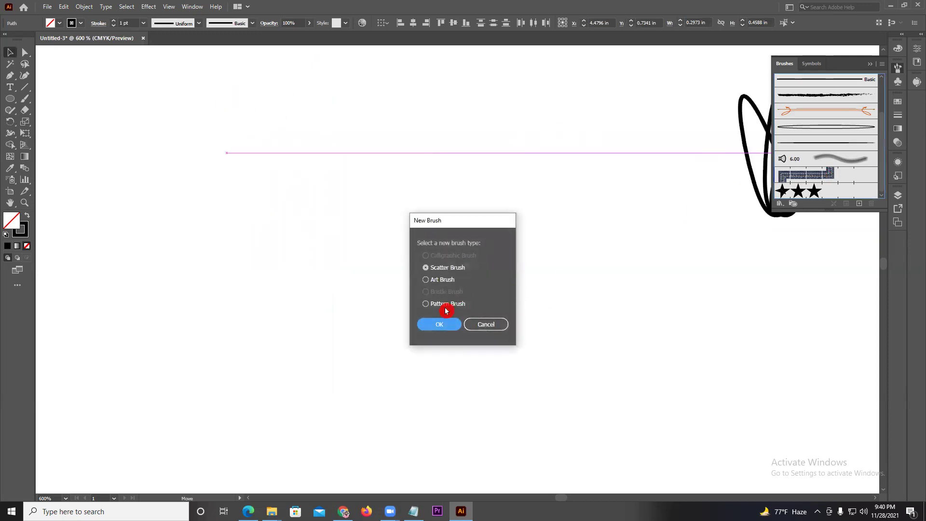
# Save the three-loop motif as a pattern brush and delete the original motif
pyautogui.click(447, 305)
pyautogui.click(445, 324)
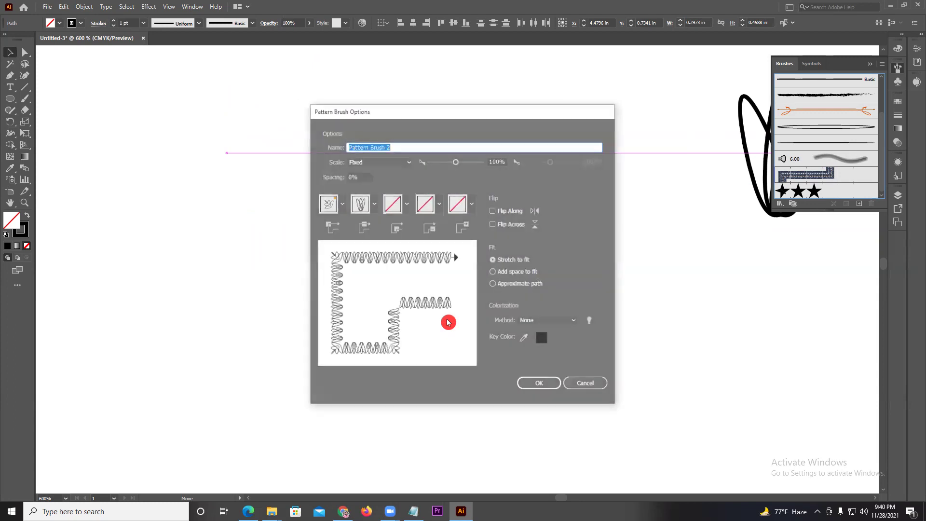
pyautogui.click(548, 384)
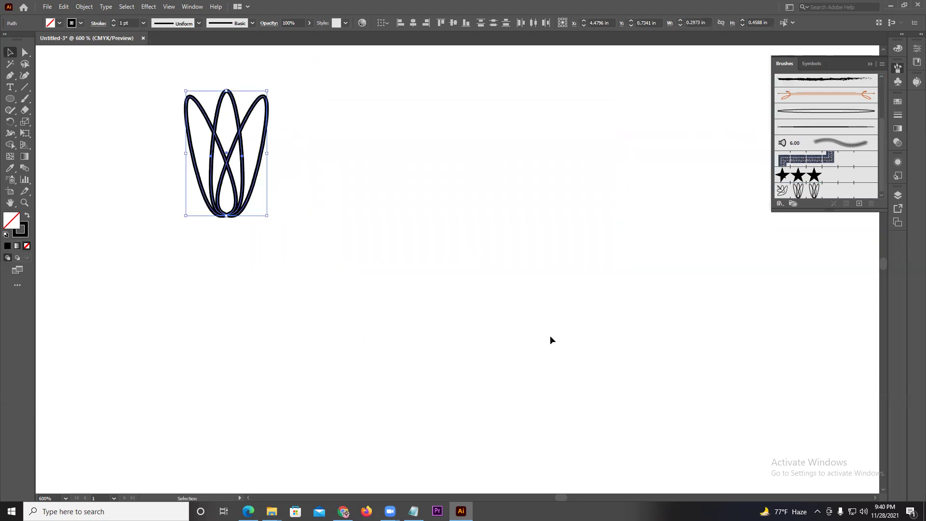
pyautogui.click(550, 335)
pyautogui.scroll(-4, 526, 285)
pyautogui.click(407, 210)
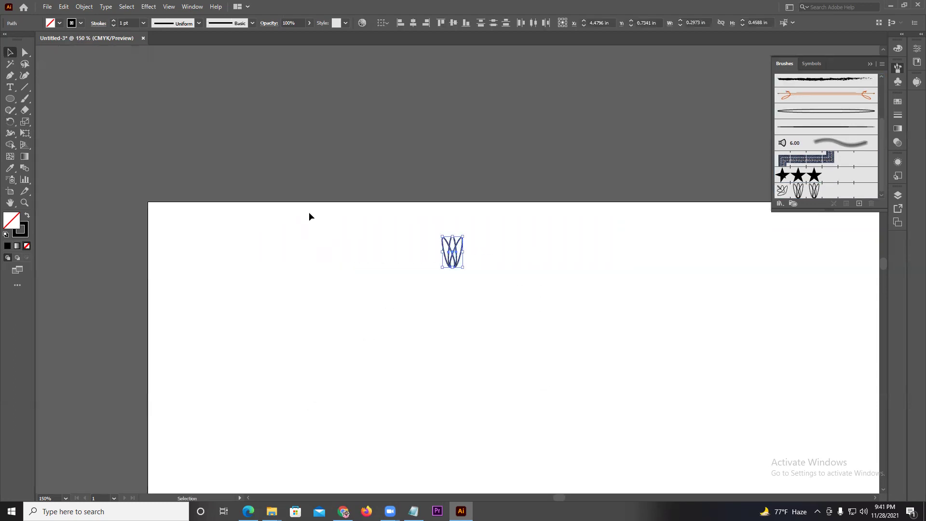
pyautogui.press('Delete')
# Draw a circle, stroke it with the new loop pattern brush, and nudge the ring right
pyautogui.click(11, 102)
pyautogui.moveTo(395, 288); pyautogui.dragTo(470, 300)
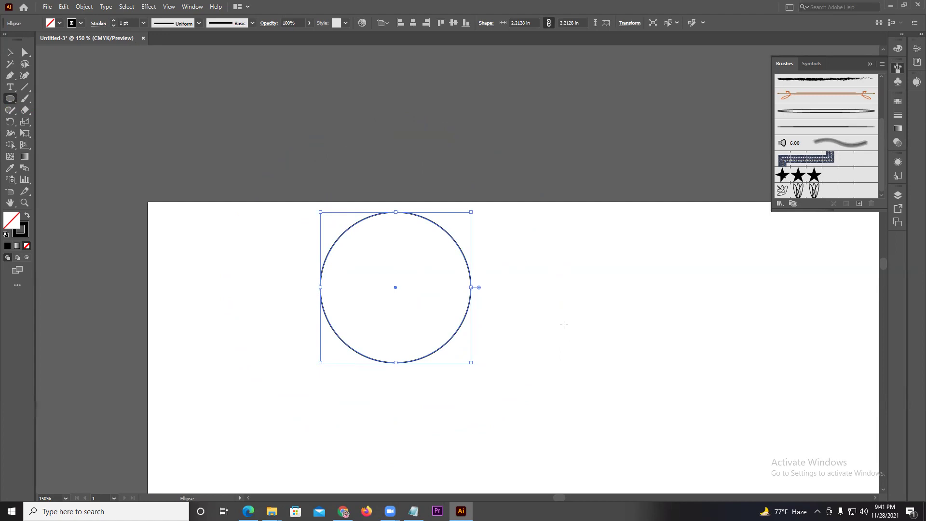
pyautogui.click(9, 52)
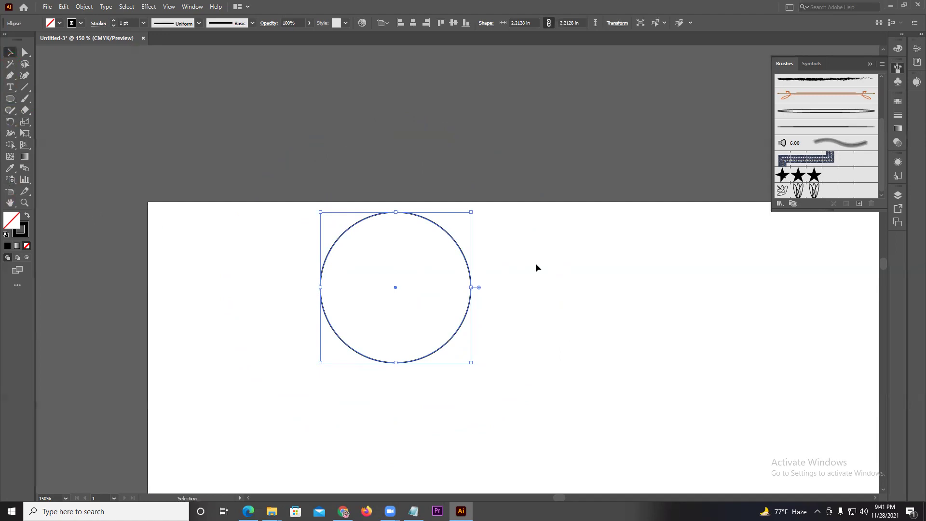
pyautogui.click(788, 192)
pyautogui.click(569, 267)
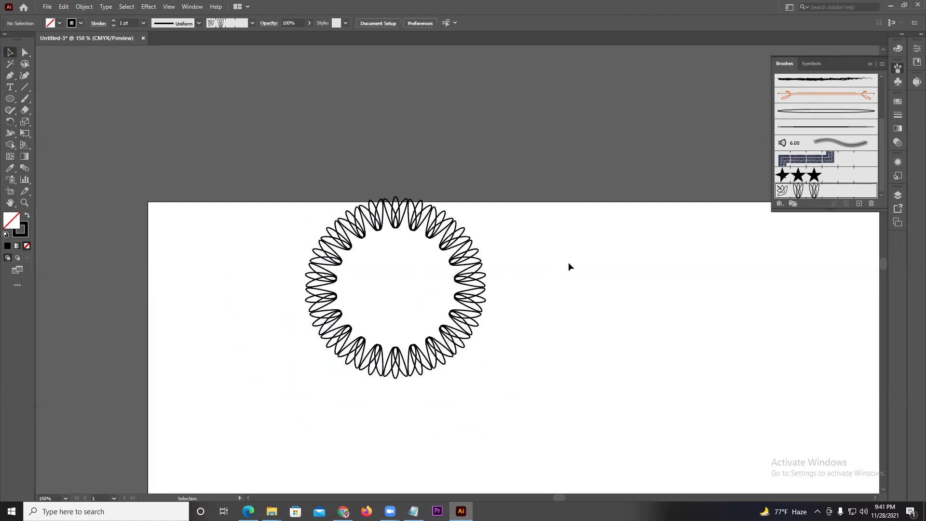
pyautogui.moveTo(473, 278); pyautogui.dragTo(538, 290)
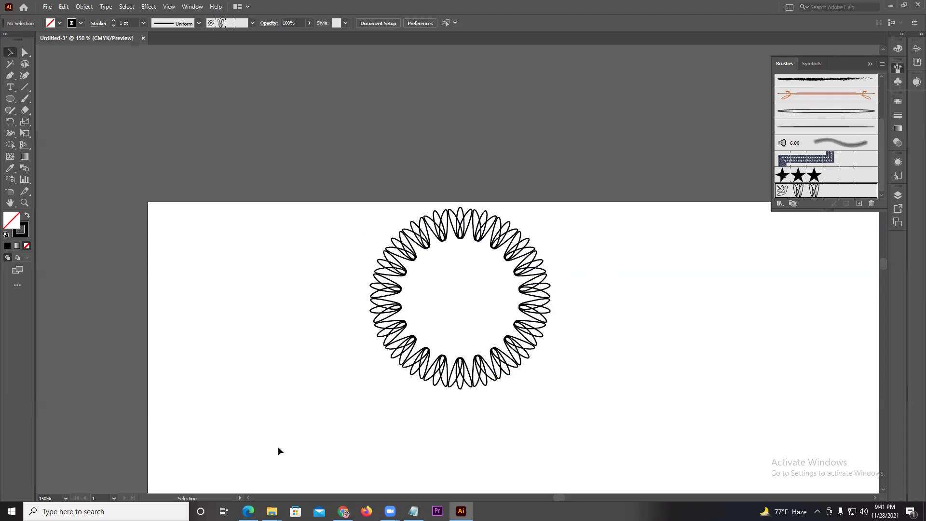
pyautogui.click(343, 512)
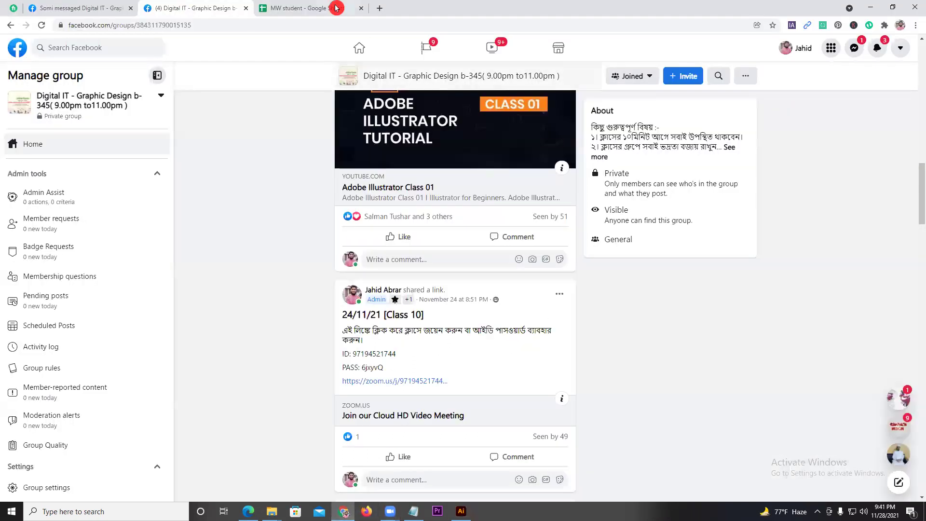
# Search Google Images for 'mandala design' and preview the Mehndi indian mandala image
pyautogui.click(380, 9)
pyautogui.write('m')
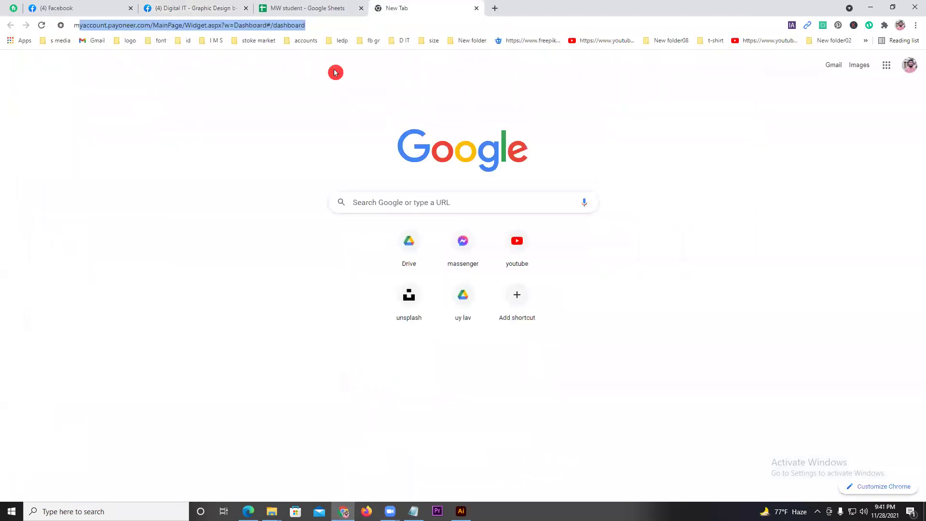
pyautogui.write('andala design')
pyautogui.press('Return')
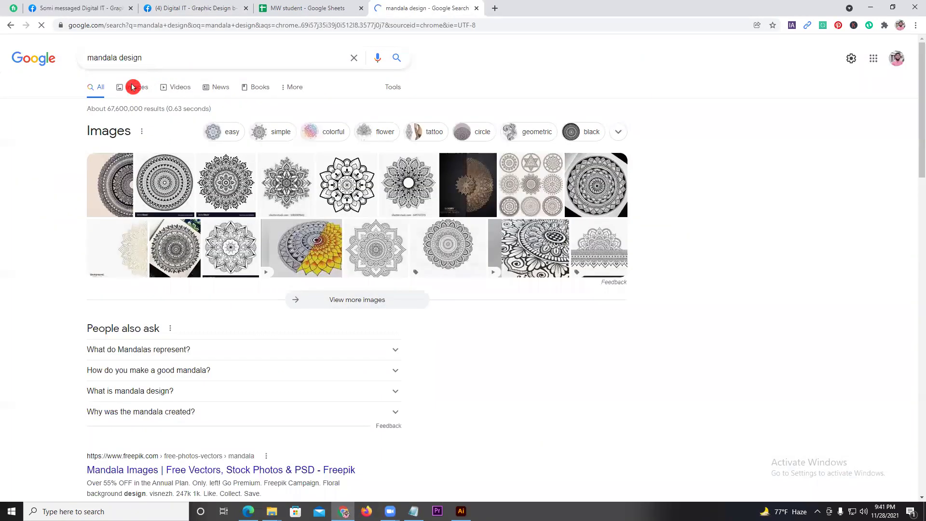
pyautogui.click(132, 87)
pyautogui.scroll(-1, 514, 221)
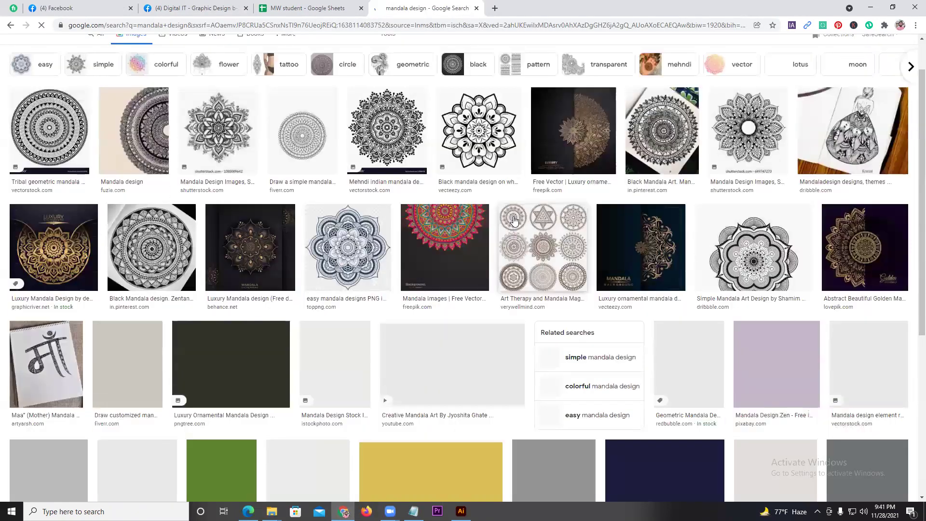
pyautogui.scroll(-2, 514, 220)
pyautogui.scroll(3, 613, 238)
pyautogui.moveTo(661, 130)
pyautogui.click(395, 175)
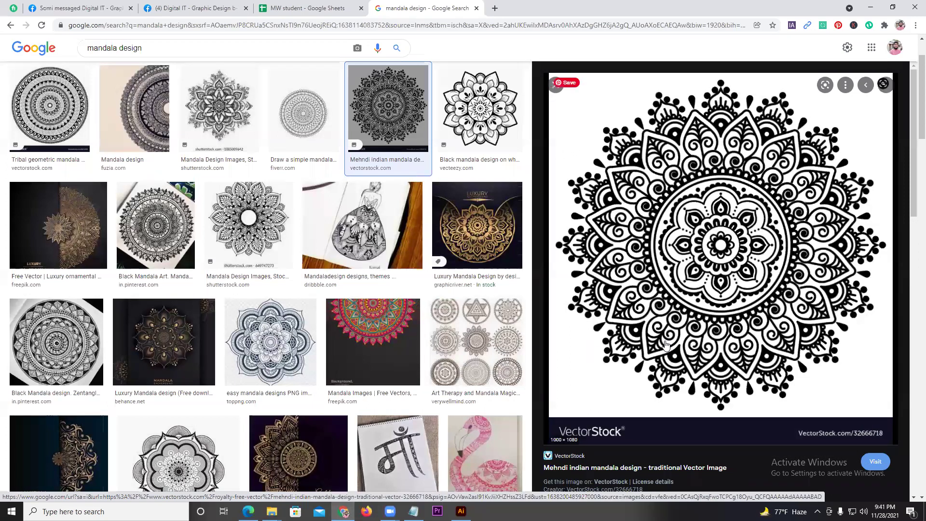
# Scroll further through the mandala results, then open freepik.com in a new tab
pyautogui.moveTo(720, 242)
pyautogui.moveTo(484, 453)
pyautogui.hotkey('alt', 'Tab')
pyautogui.hotkey('alt', 'Tab')
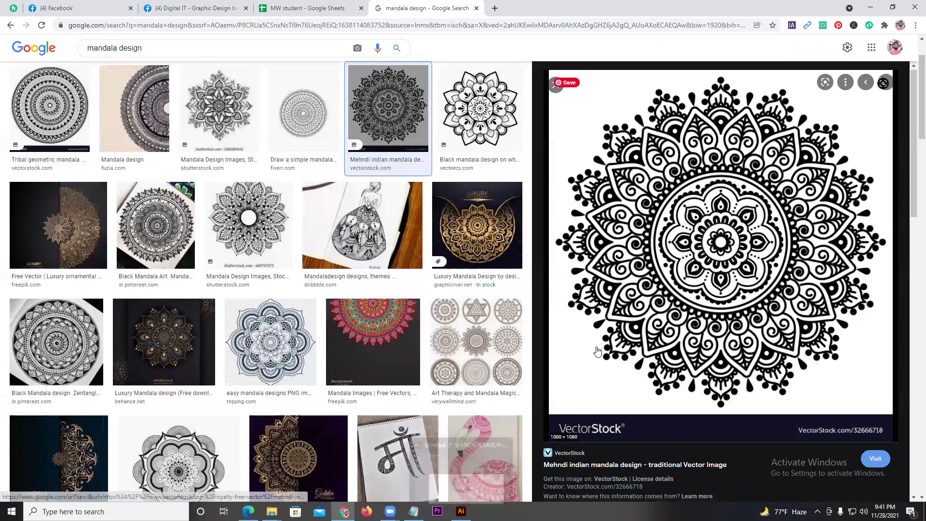
pyautogui.scroll(-3, 597, 351)
pyautogui.scroll(-1, 595, 347)
pyautogui.scroll(-2, 595, 347)
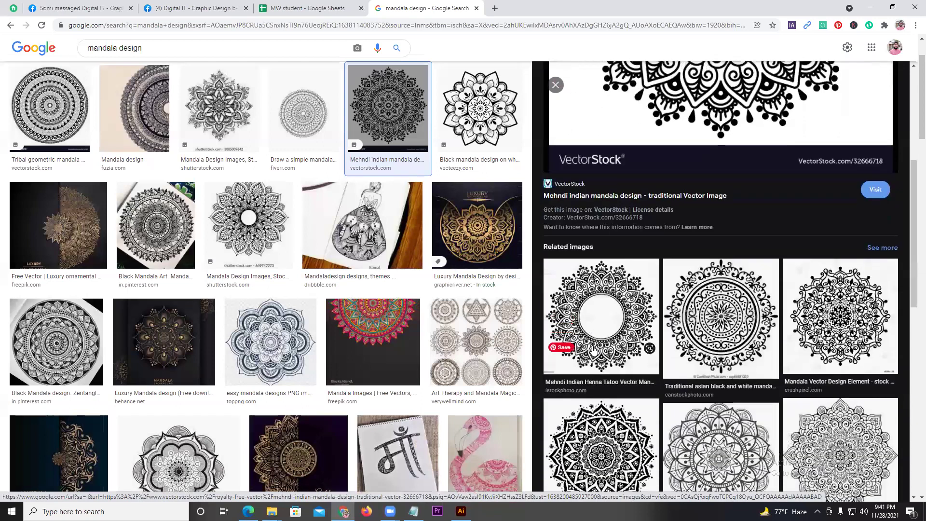
pyautogui.scroll(-3, 595, 350)
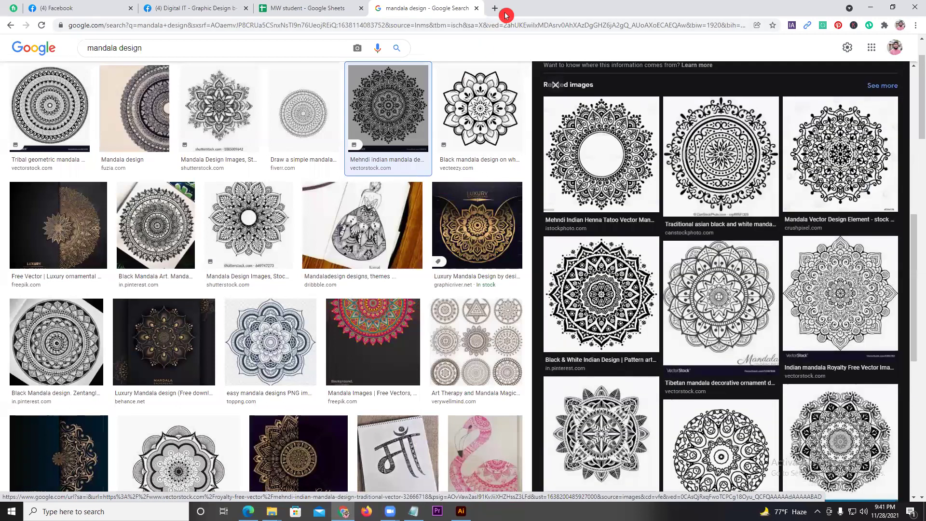
pyautogui.click(496, 7)
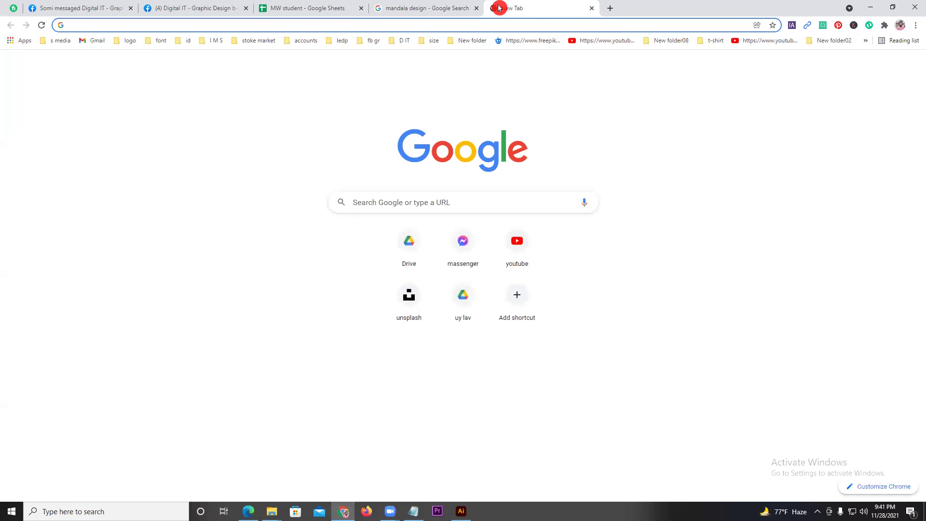
pyautogui.write('free')
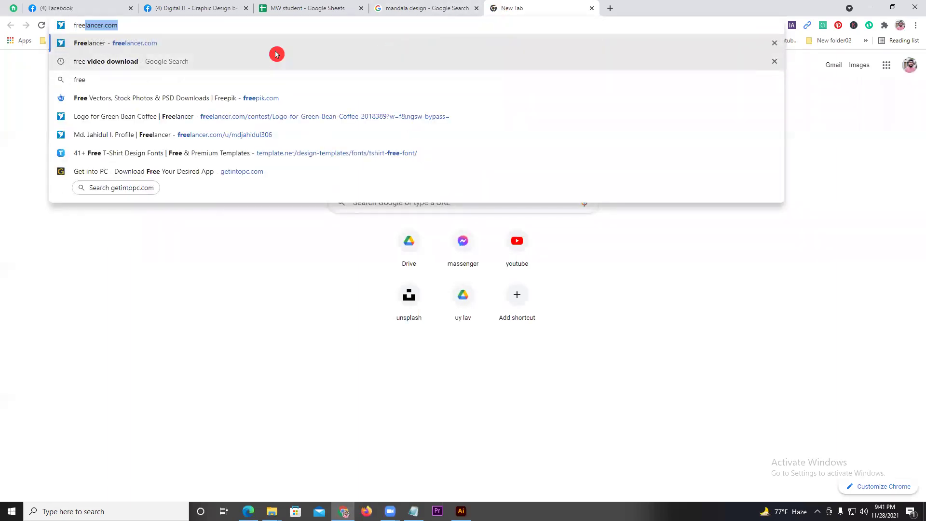
pyautogui.click(216, 98)
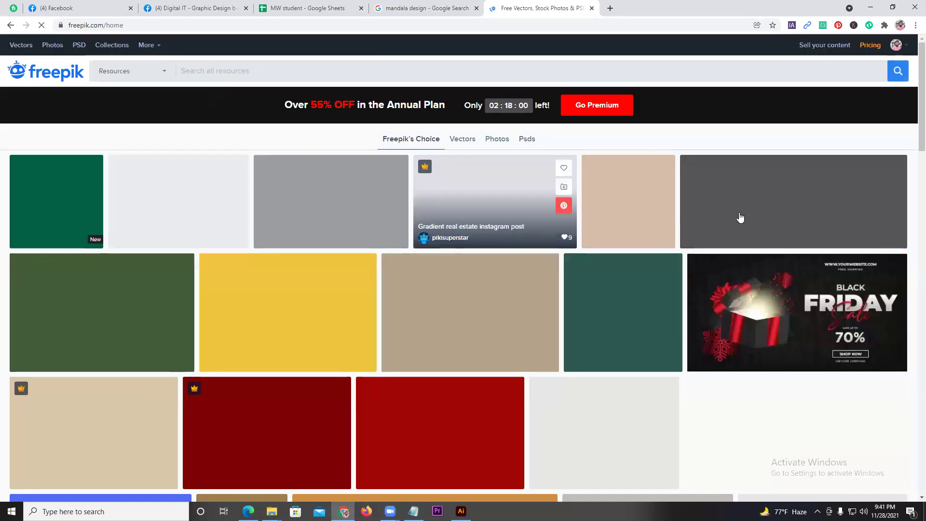
# Search Freepik for 'mandala design' and scroll through all resource results
pyautogui.write('ma')
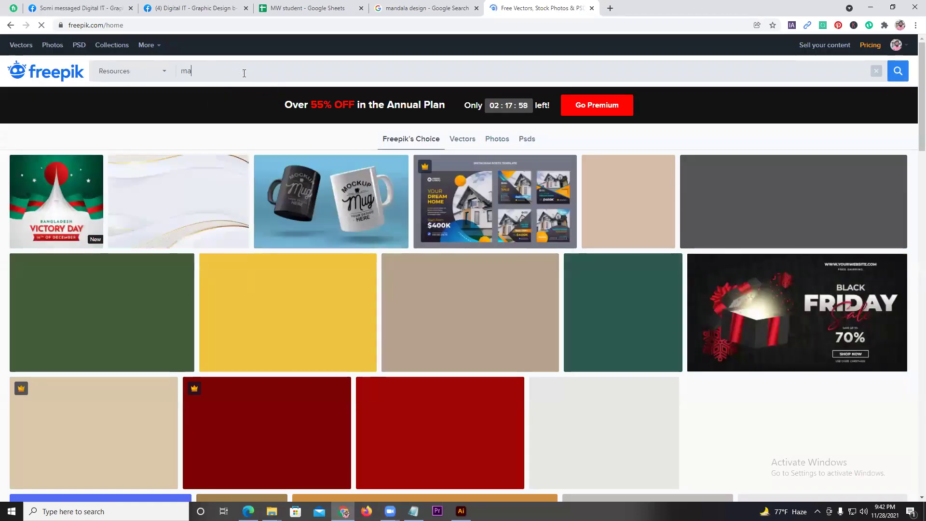
pyautogui.write('ndala')
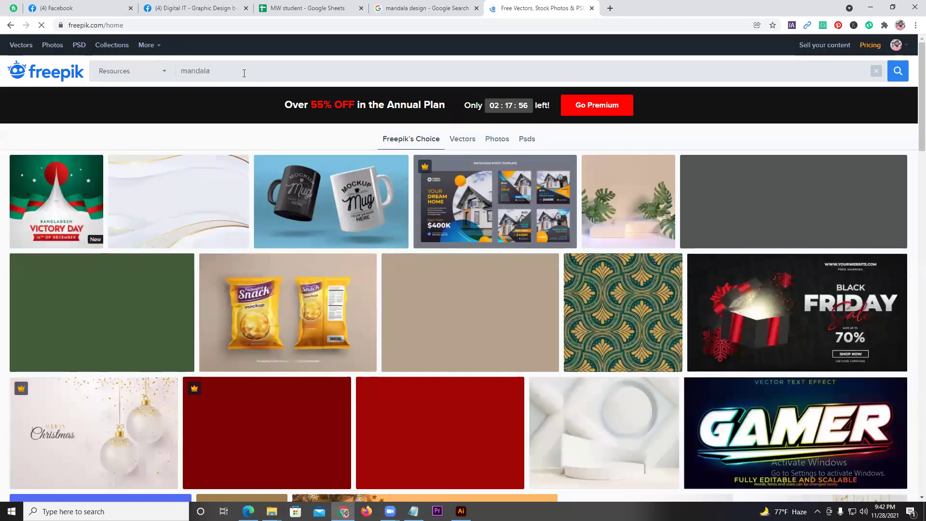
pyautogui.write(' des')
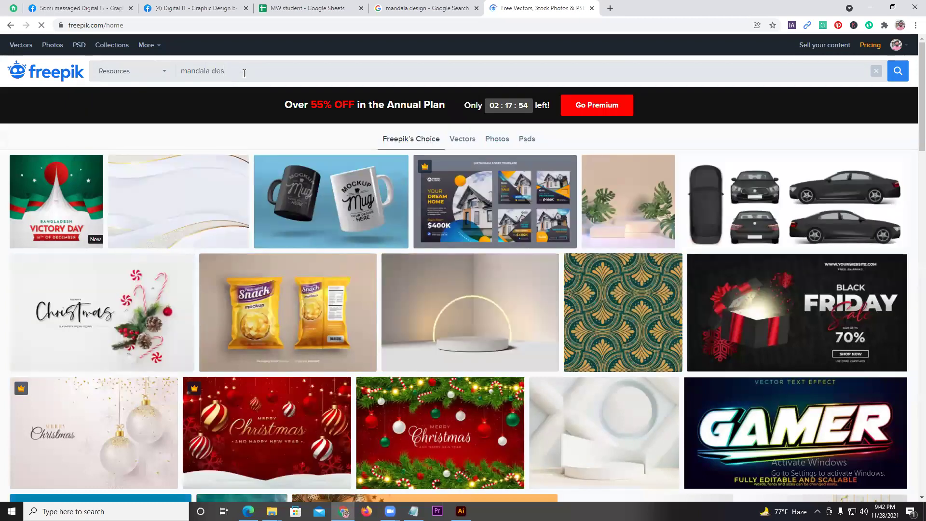
pyautogui.write('ign')
pyautogui.press('Return')
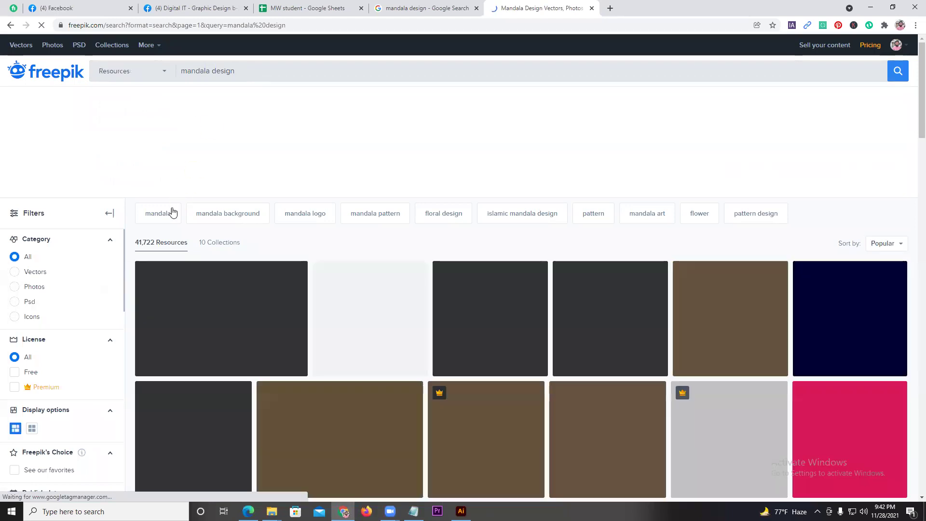
pyautogui.click(156, 242)
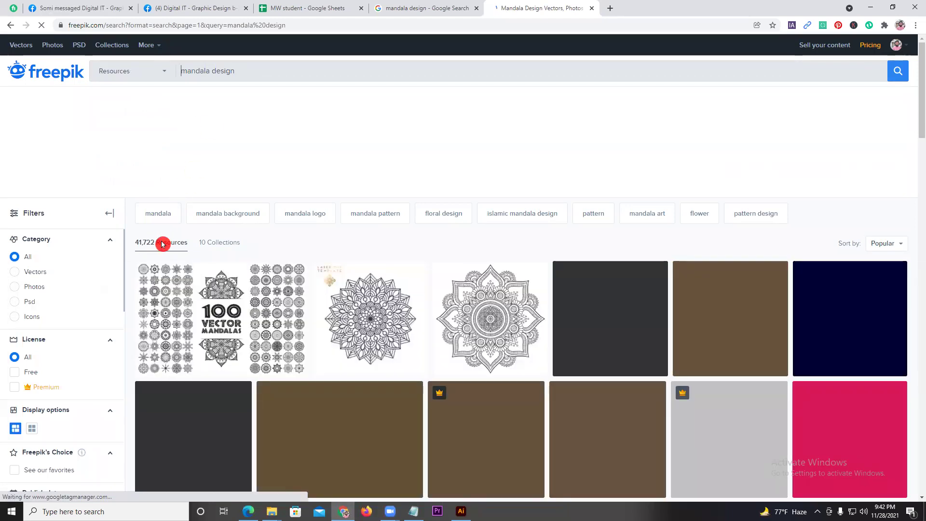
pyautogui.scroll(-2, 163, 244)
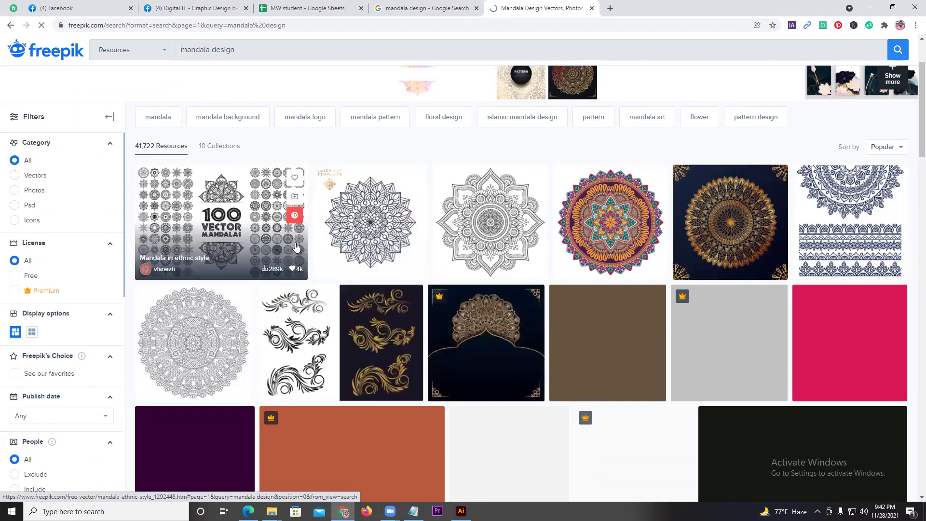
pyautogui.scroll(-2, 560, 249)
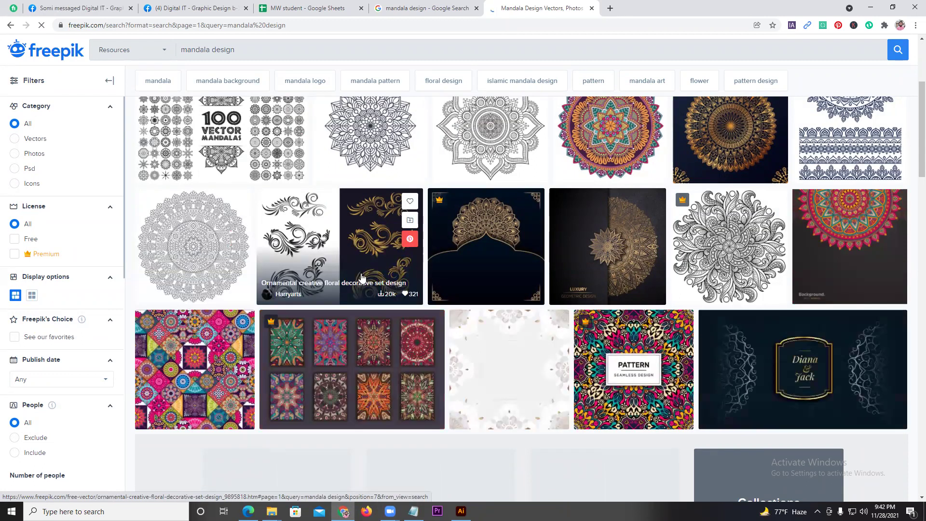
pyautogui.moveTo(607, 343)
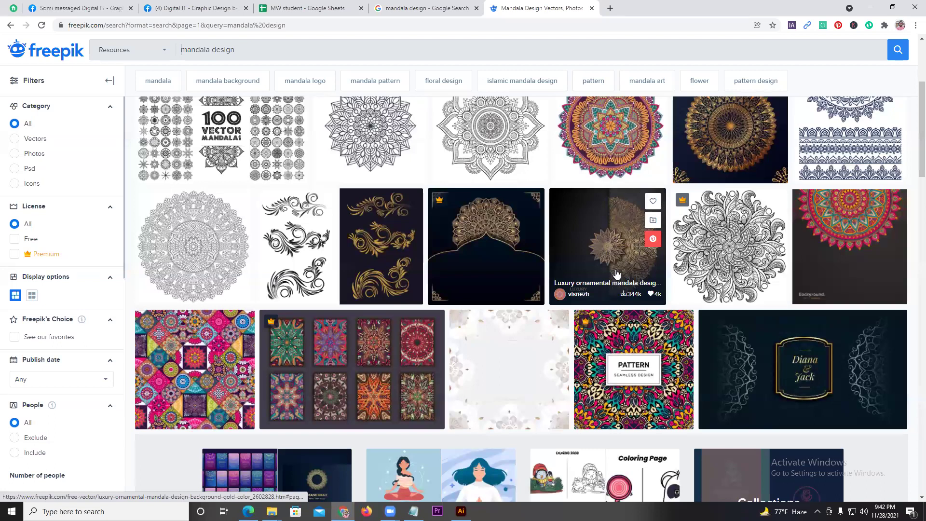
pyautogui.scroll(-1, 609, 244)
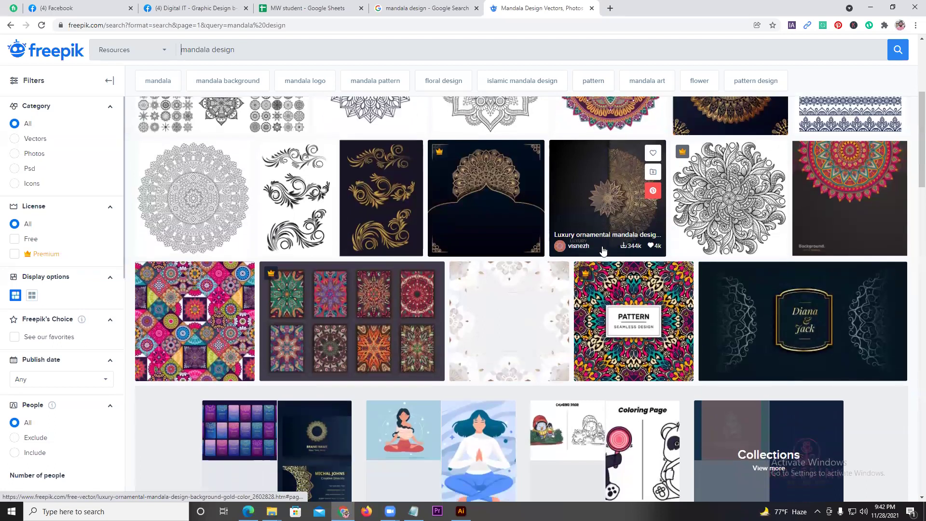
pyautogui.scroll(-1, 603, 241)
# Preview the Luxury ornamental mandala, then browse its author's portfolio to page two
pyautogui.click(596, 166)
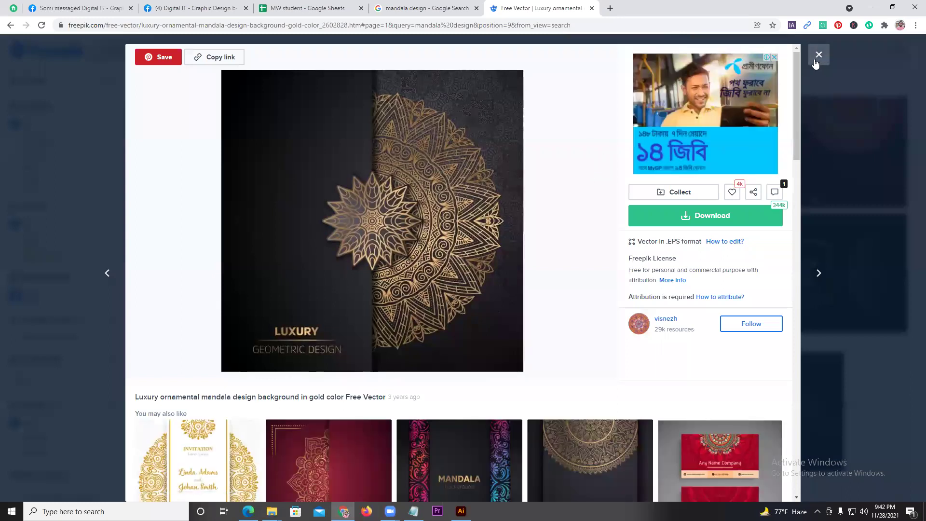
pyautogui.click(818, 55)
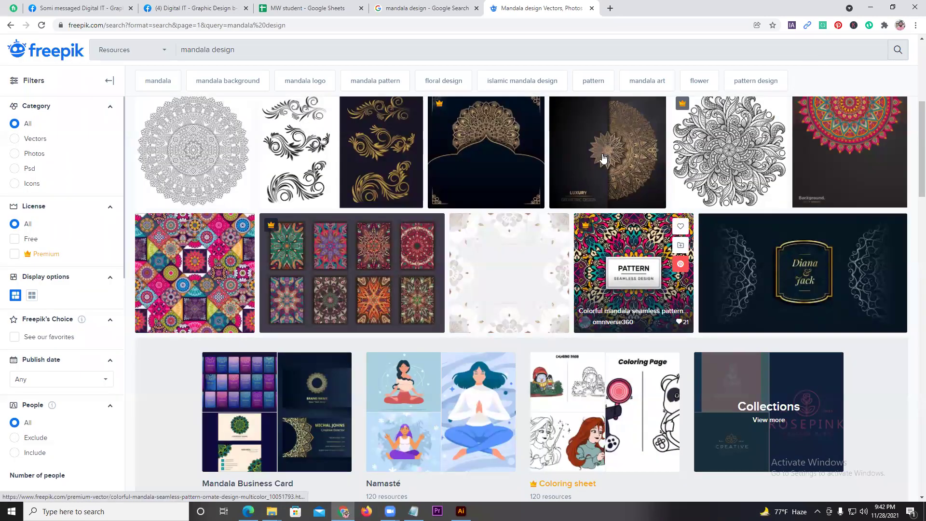
pyautogui.click(603, 157)
pyautogui.click(664, 320)
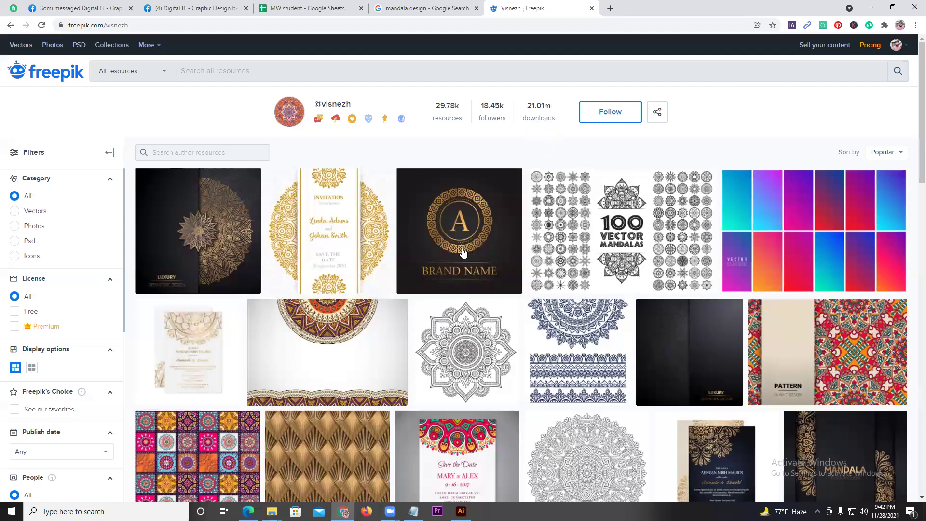
pyautogui.scroll(-10, 463, 252)
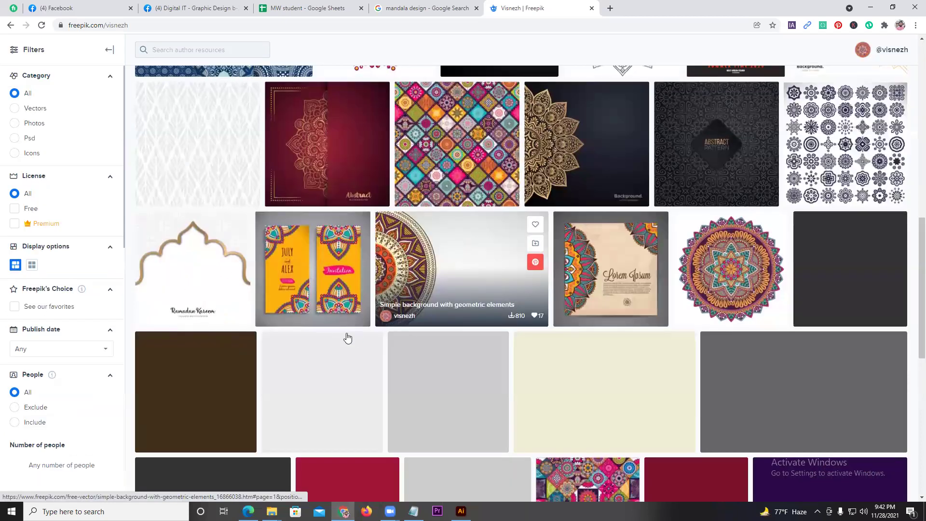
pyautogui.scroll(-8, 520, 313)
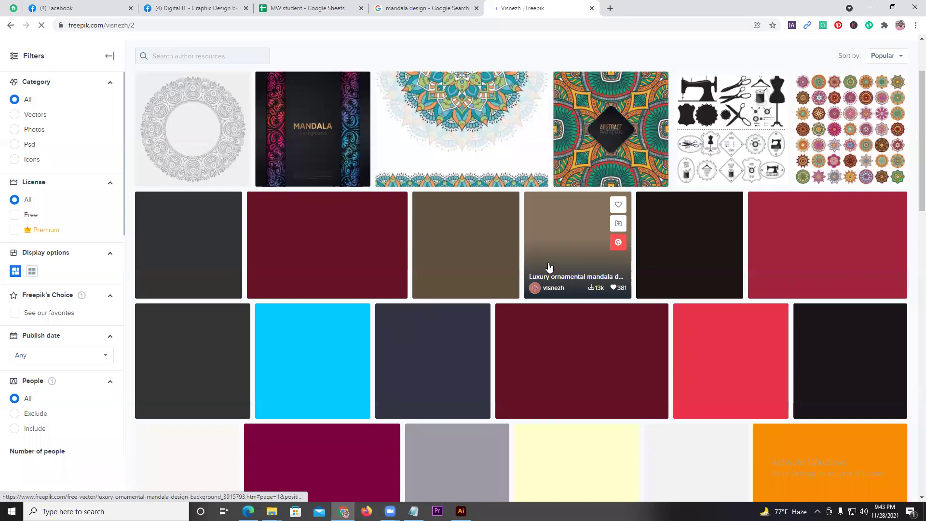
pyautogui.scroll(-4, 535, 267)
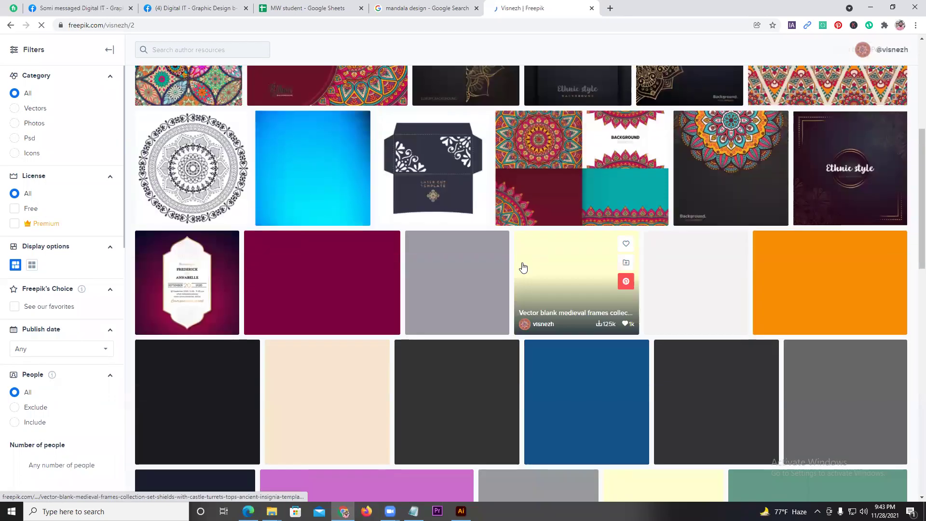
pyautogui.scroll(-1, 224, 246)
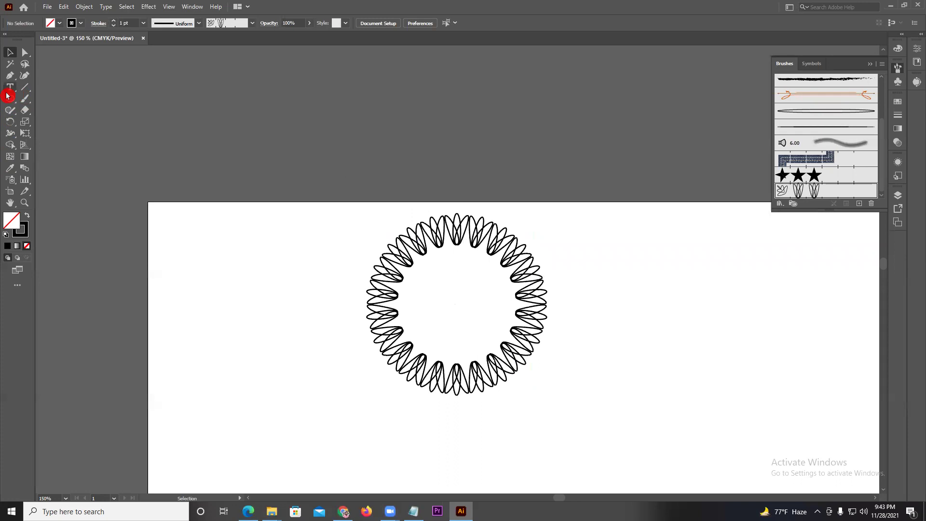
pyautogui.moveTo(9, 99)
pyautogui.mouseDown()
pyautogui.moveTo(99, 149)
pyautogui.moveTo(54, 122)
pyautogui.mouseUp()
pyautogui.scroll(2, 559, 289)
pyautogui.moveTo(309, 242); pyautogui.dragTo(363, 293)
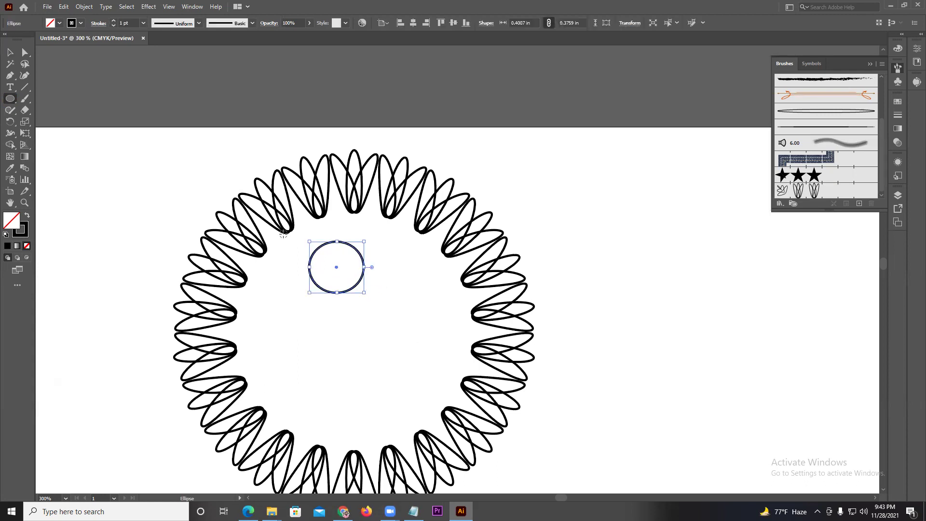
pyautogui.scroll(2, 287, 218)
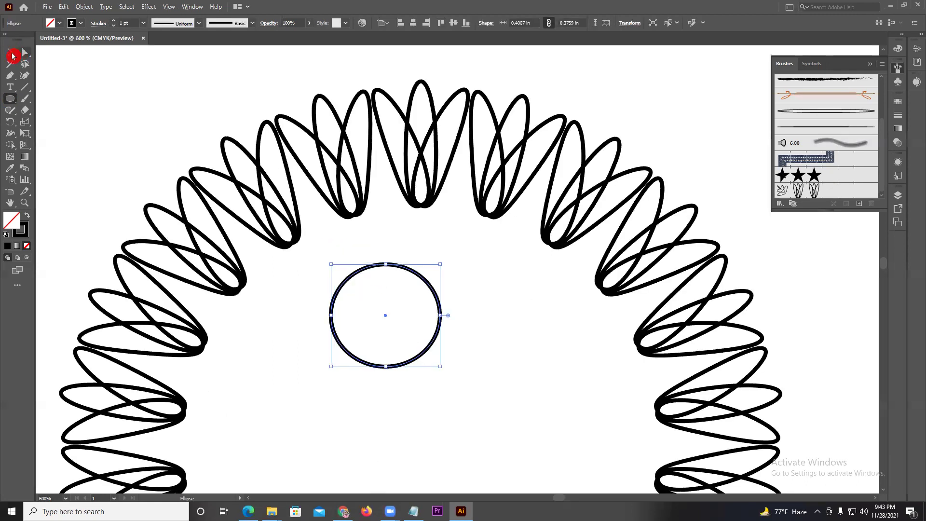
pyautogui.click(12, 56)
pyautogui.press('Delete')
pyautogui.click(12, 100)
pyautogui.moveTo(10, 99); pyautogui.dragTo(46, 136)
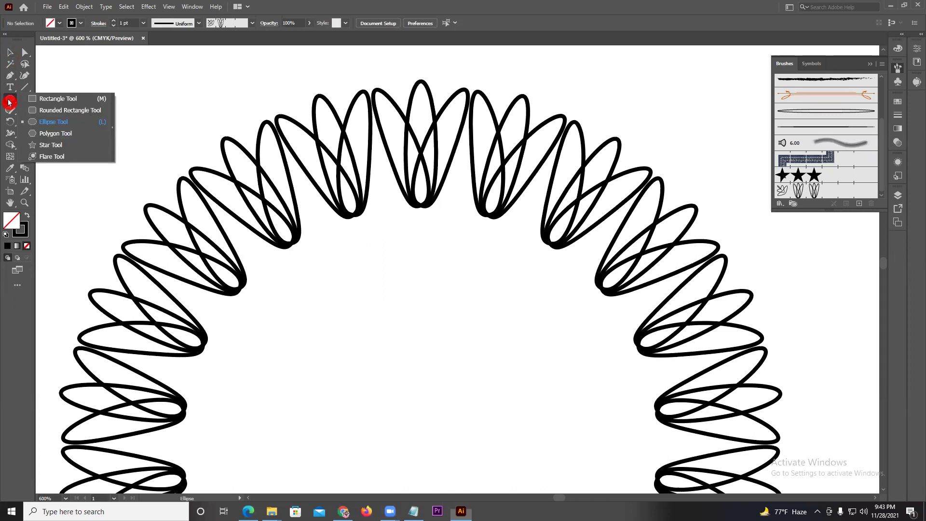
pyautogui.moveTo(357, 289); pyautogui.dragTo(409, 319)
pyautogui.press('Down')
pyautogui.press('Down')
pyautogui.press('Down')
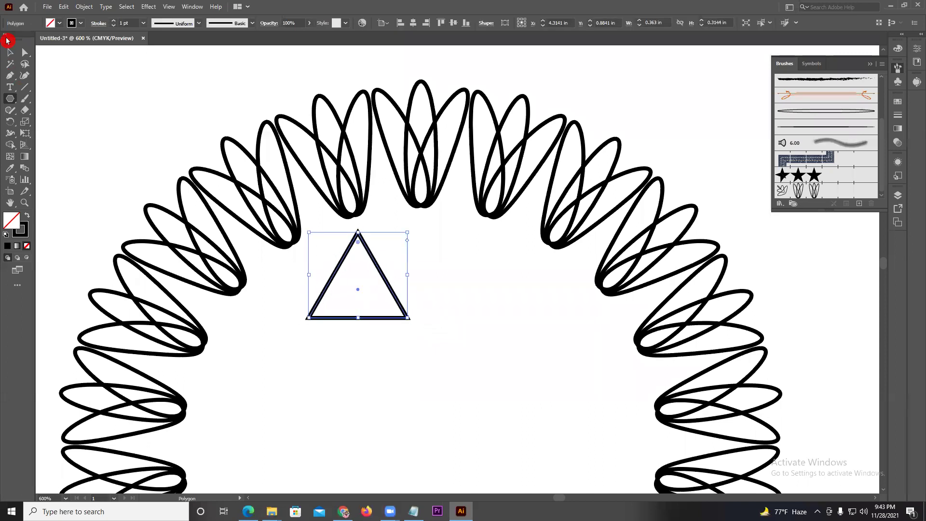
pyautogui.click(12, 52)
pyautogui.moveTo(357, 244)
pyautogui.mouseDown()
pyautogui.moveTo(358, 273)
pyautogui.moveTo(358, 260)
pyautogui.mouseUp()
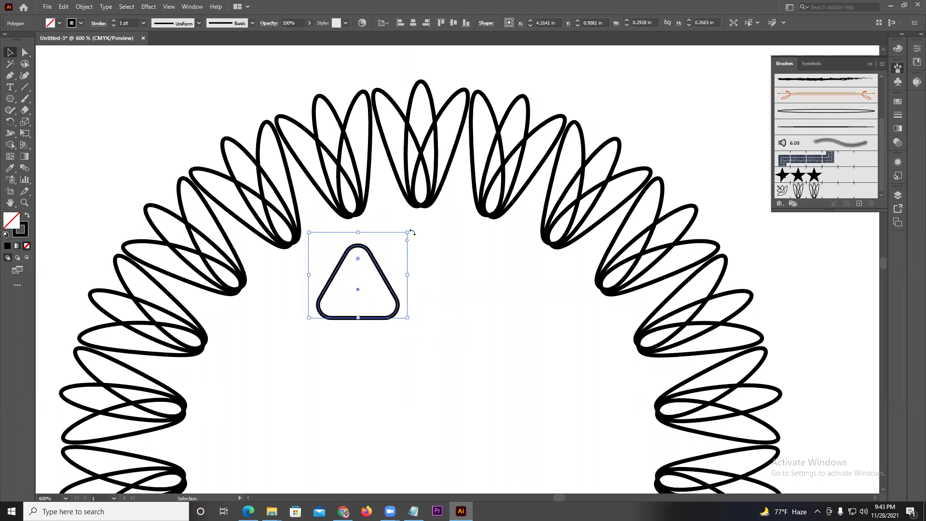
pyautogui.moveTo(409, 231); pyautogui.dragTo(389, 224)
pyautogui.moveTo(365, 264); pyautogui.dragTo(347, 262)
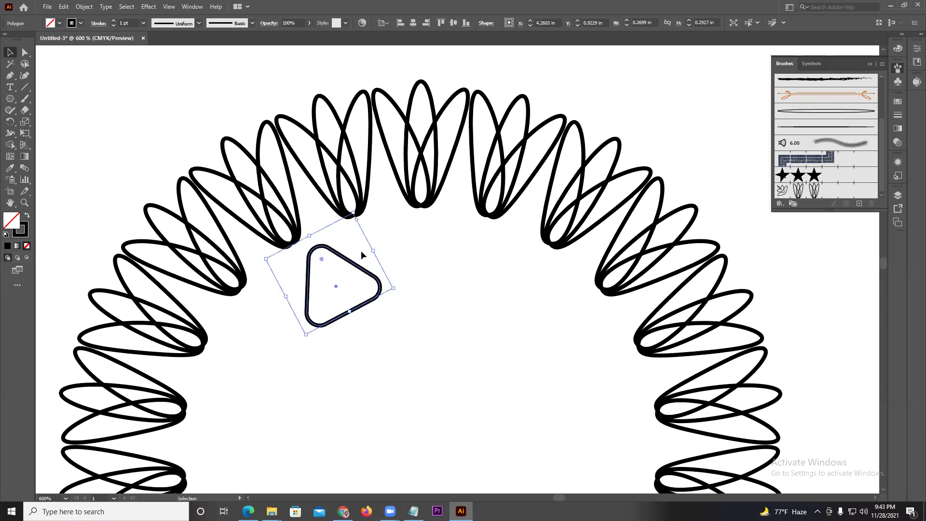
pyautogui.press('Delete')
# Draw a half-leaf outline with one curved edge and a straight closing edge
pyautogui.click(339, 278)
pyautogui.moveTo(405, 344)
pyautogui.mouseDown()
pyautogui.moveTo(477, 343)
pyautogui.moveTo(473, 333)
pyautogui.mouseUp()
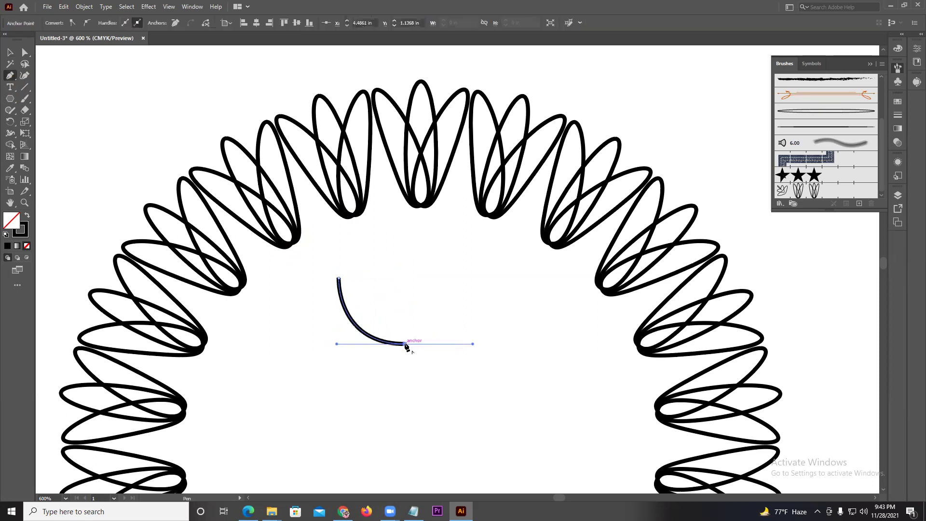
pyautogui.moveTo(339, 278); pyautogui.dragTo(261, 278)
pyautogui.hotkey('ctrl', 'z')
pyautogui.moveTo(338, 278); pyautogui.dragTo(338, 278)
pyautogui.press('v')
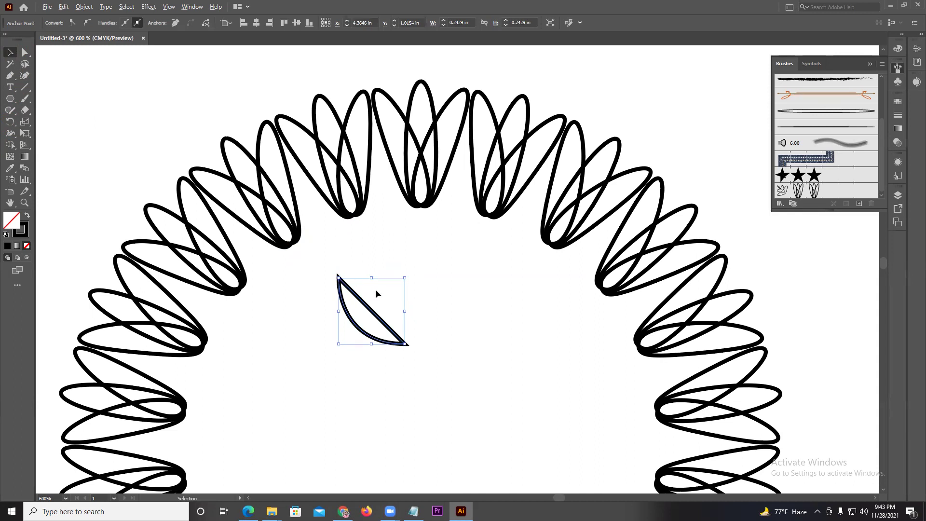
pyautogui.scroll(2, 383, 289)
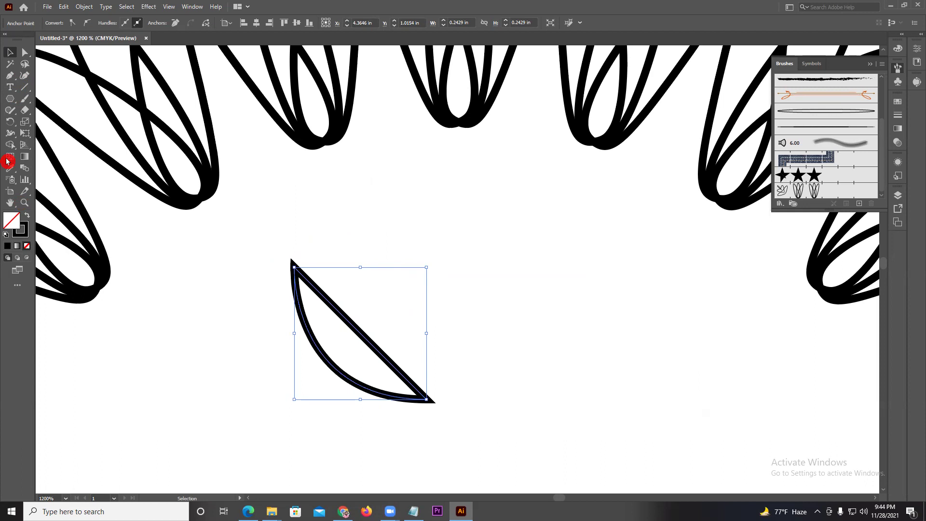
# Try a vertically mirrored copy of the half-leaf, then delete the misaligned copy
pyautogui.rightClick(291, 282)
pyautogui.moveTo(319, 219)
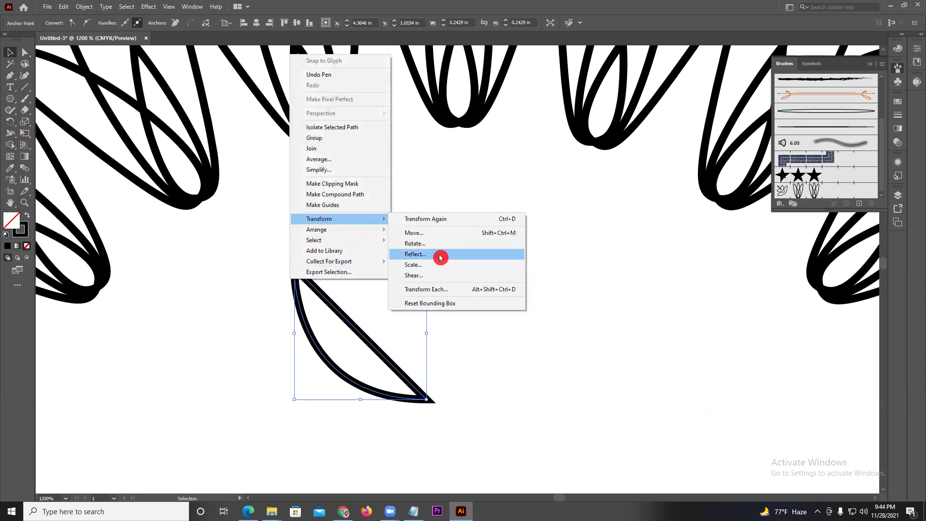
pyautogui.click(439, 254)
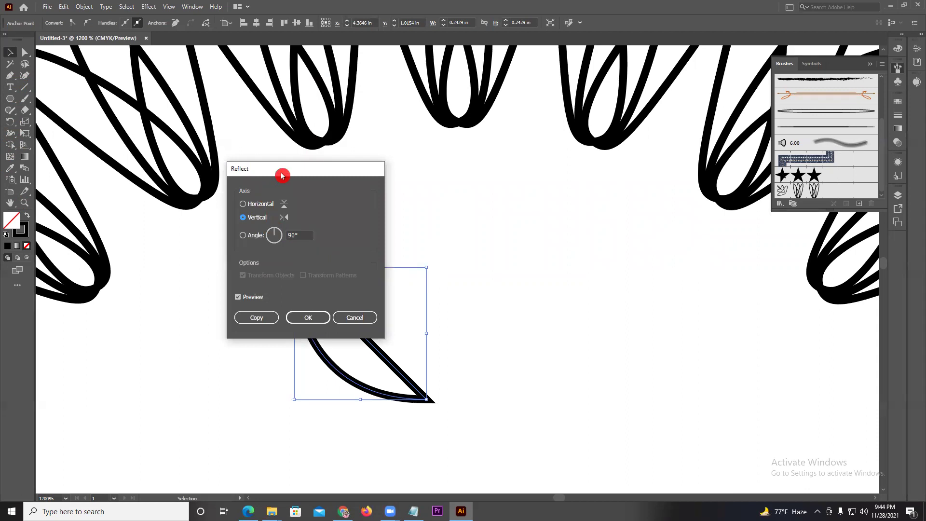
pyautogui.moveTo(281, 169); pyautogui.dragTo(480, 170)
pyautogui.click(453, 218)
pyautogui.click(452, 313)
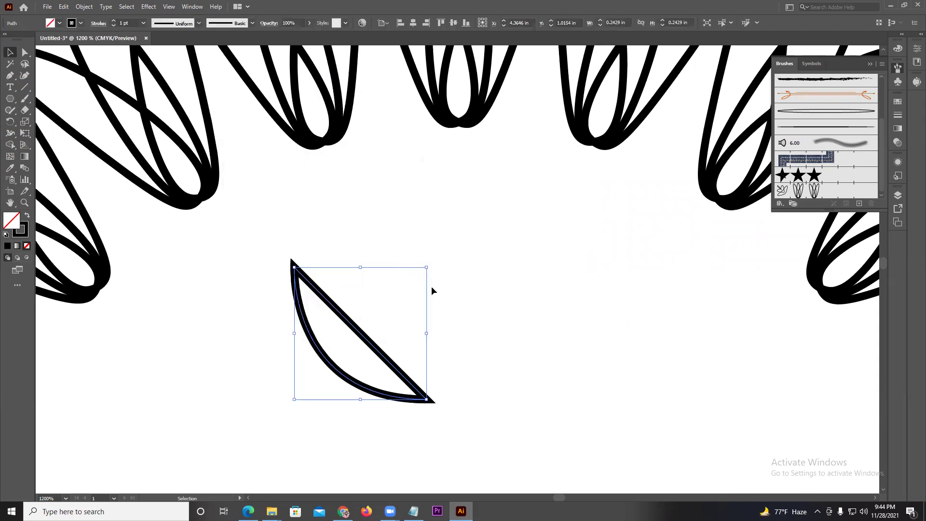
pyautogui.moveTo(430, 263)
pyautogui.mouseDown()
pyautogui.moveTo(318, 375)
pyautogui.moveTo(434, 353)
pyautogui.mouseUp()
pyautogui.click(436, 359)
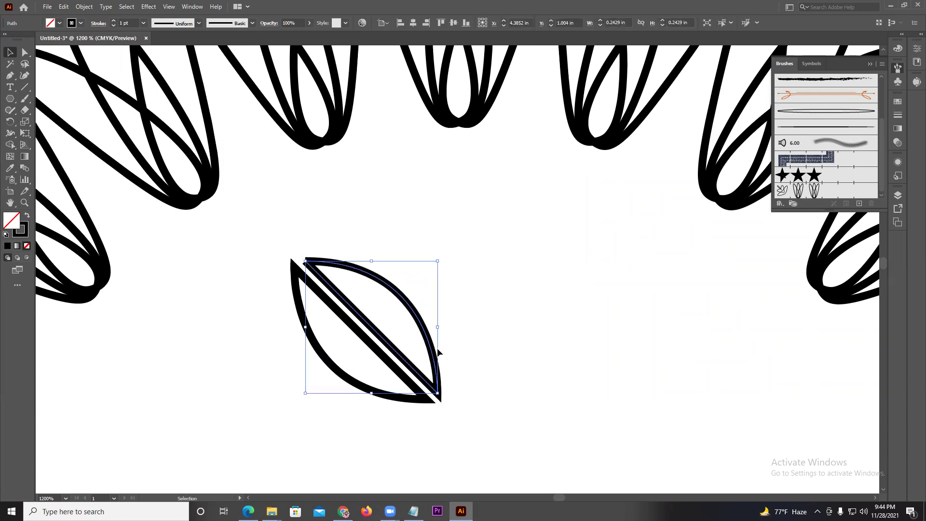
pyautogui.press('Delete')
pyautogui.click(397, 369)
pyautogui.press('a')
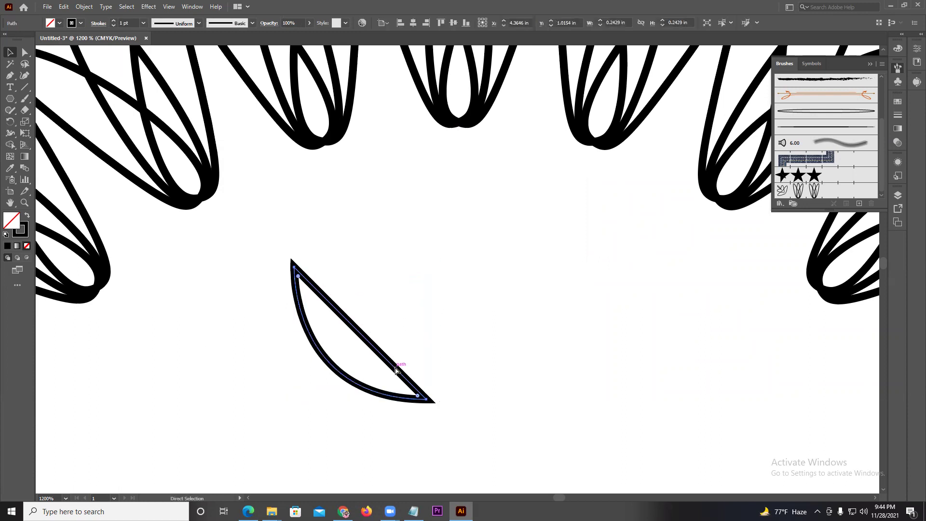
pyautogui.press('v')
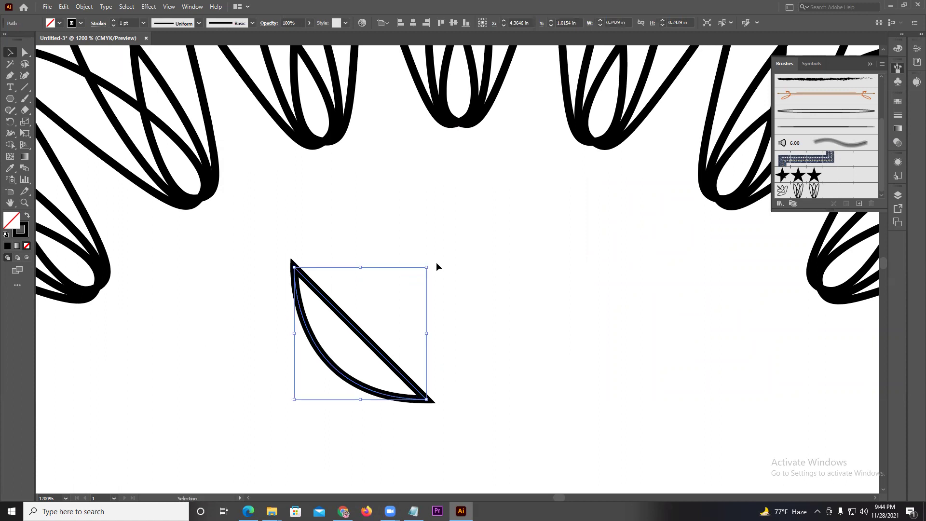
pyautogui.click(436, 266)
# Rotate a 180° copy of the half-leaf and align it to form a full leaf
pyautogui.click(355, 324)
pyautogui.moveTo(432, 267); pyautogui.dragTo(344, 373)
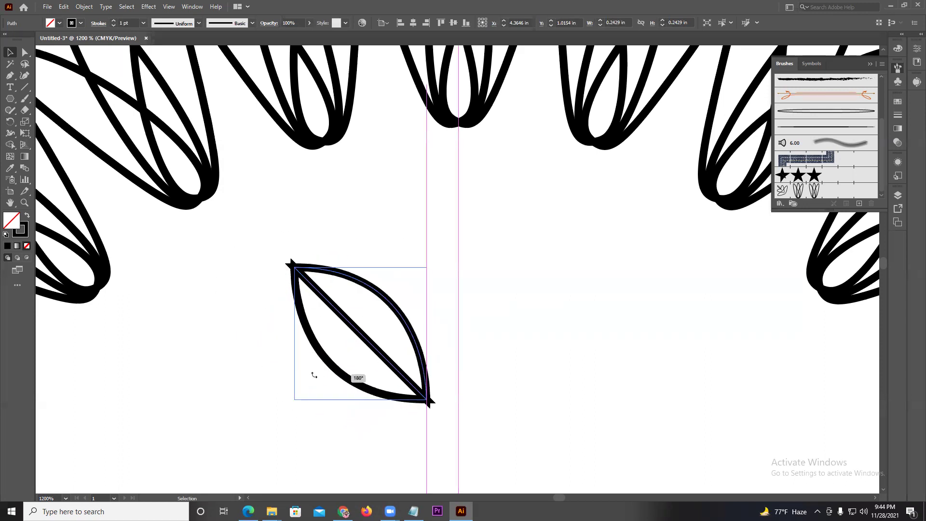
pyautogui.moveTo(344, 373); pyautogui.dragTo(296, 379)
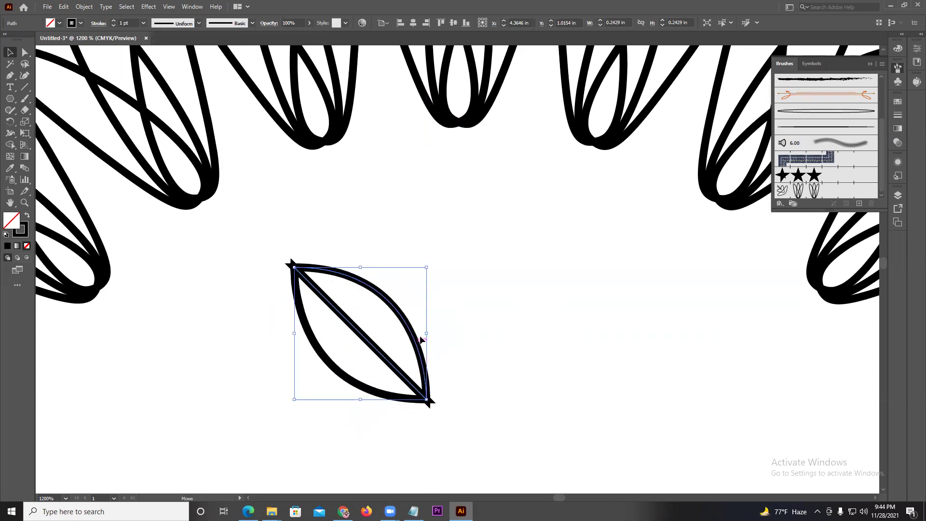
pyautogui.moveTo(420, 339); pyautogui.dragTo(422, 342)
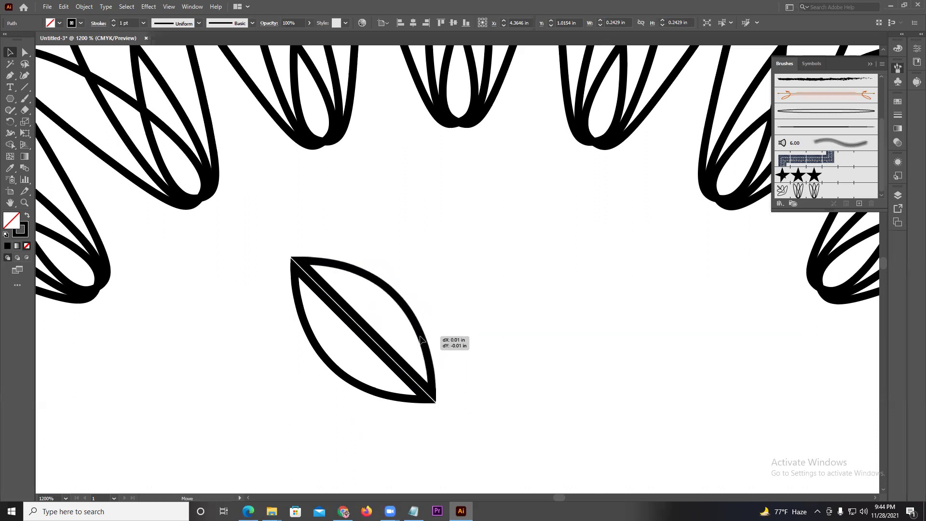
pyautogui.moveTo(421, 340); pyautogui.dragTo(421, 340)
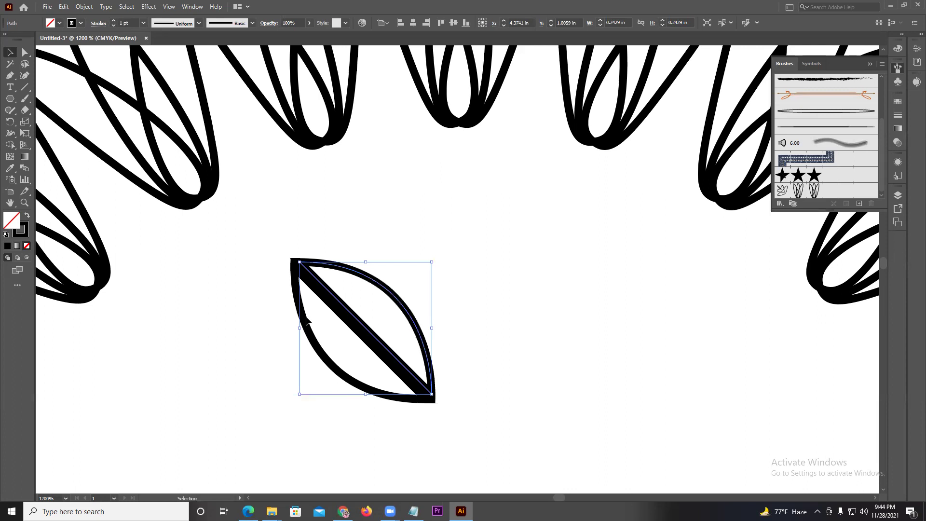
# Swap stroke and fill on both leaf paths so the leaf is solid black
pyautogui.keyDown('shift'); pyautogui.click(294, 299); pyautogui.keyUp('shift')
pyautogui.click(26, 217)
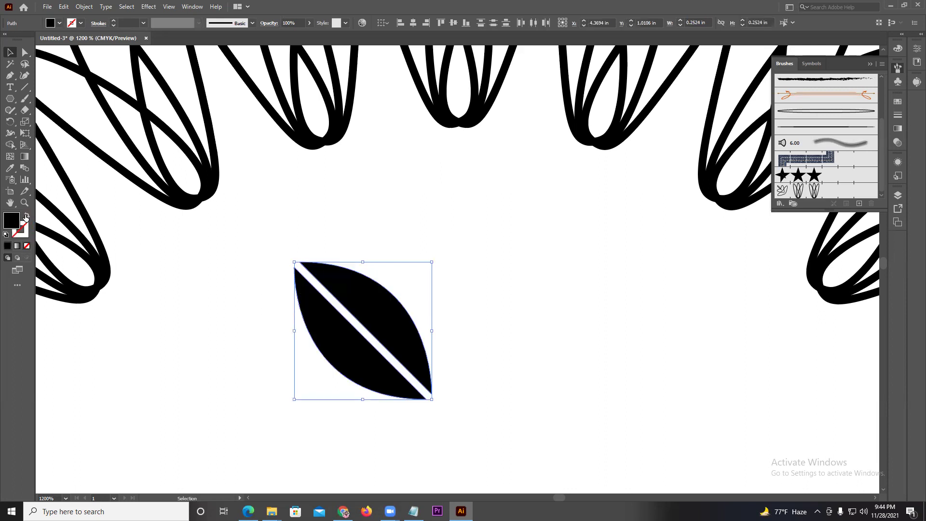
pyautogui.click(424, 292)
pyautogui.scroll(2, 423, 285)
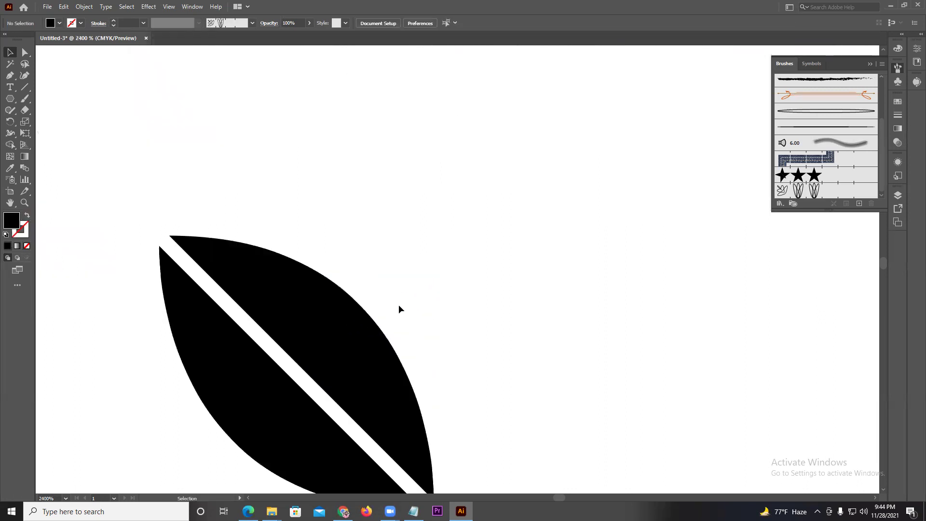
pyautogui.moveTo(384, 233); pyautogui.dragTo(378, 246)
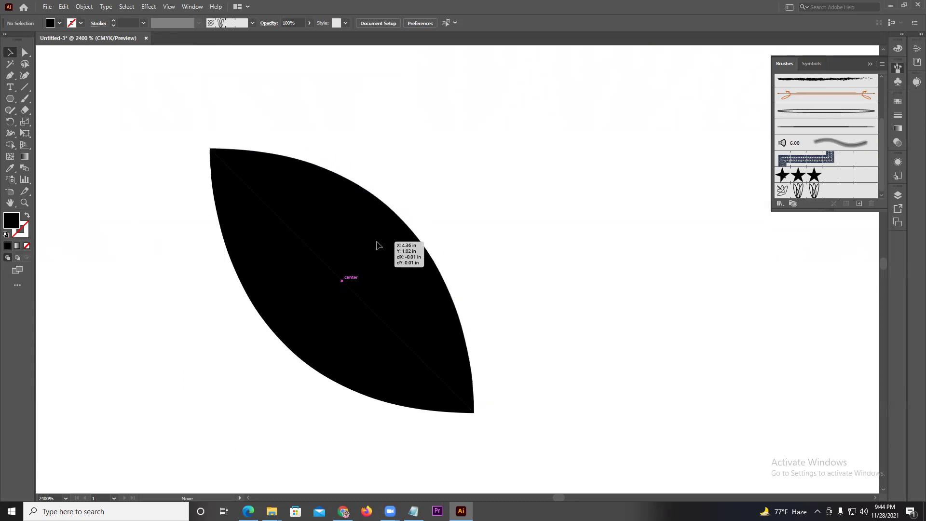
# Merge the leaf's two halves into one shape with the Shape Builder
pyautogui.moveTo(446, 230); pyautogui.dragTo(340, 324)
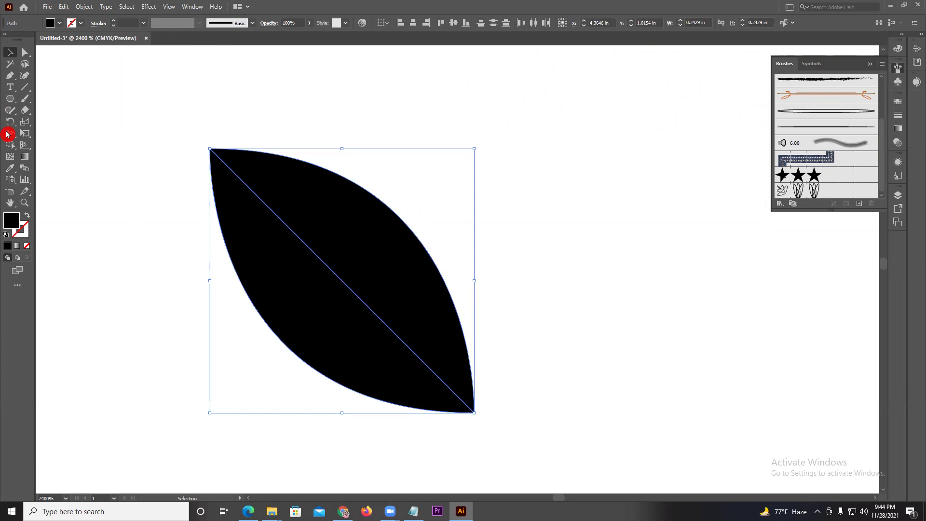
pyautogui.click(10, 145)
pyautogui.click(295, 291)
pyautogui.click(10, 52)
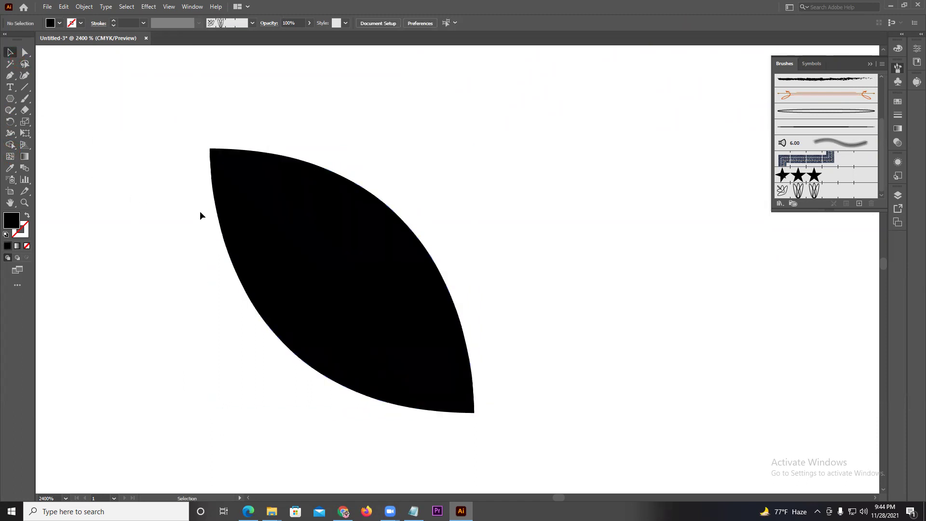
pyautogui.scroll(-3, 331, 210)
pyautogui.scroll(2, 332, 212)
pyautogui.scroll(2, 334, 213)
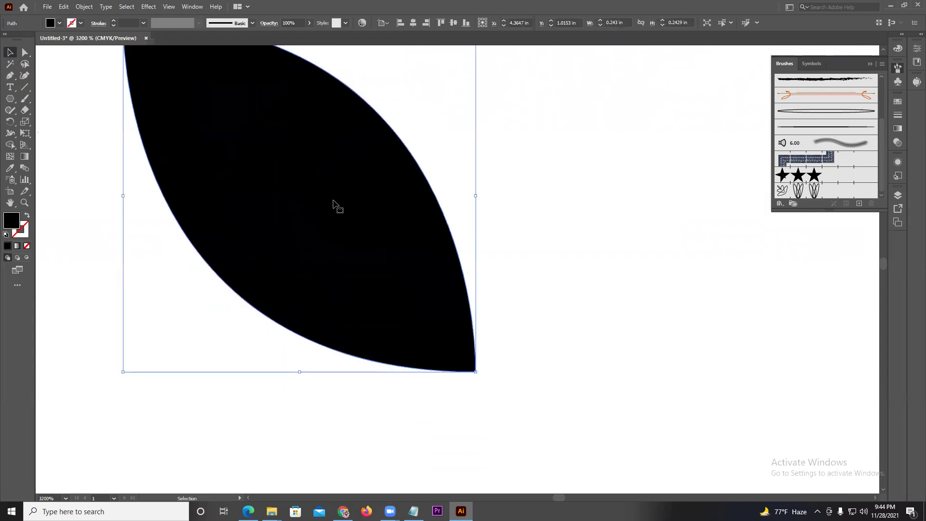
# Scale a smaller copy inside the leaf and delete its region to hollow the leaf
pyautogui.press('a')
pyautogui.press('v')
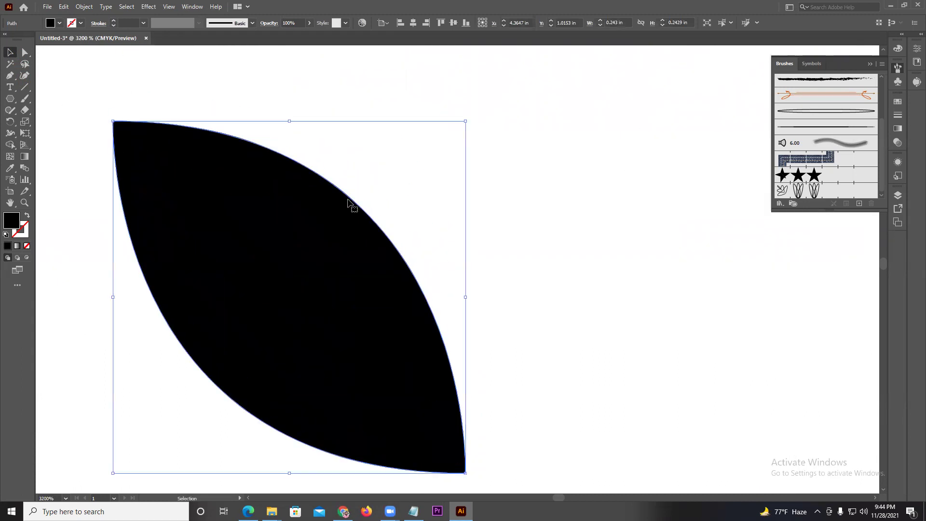
pyautogui.moveTo(467, 120); pyautogui.dragTo(423, 140)
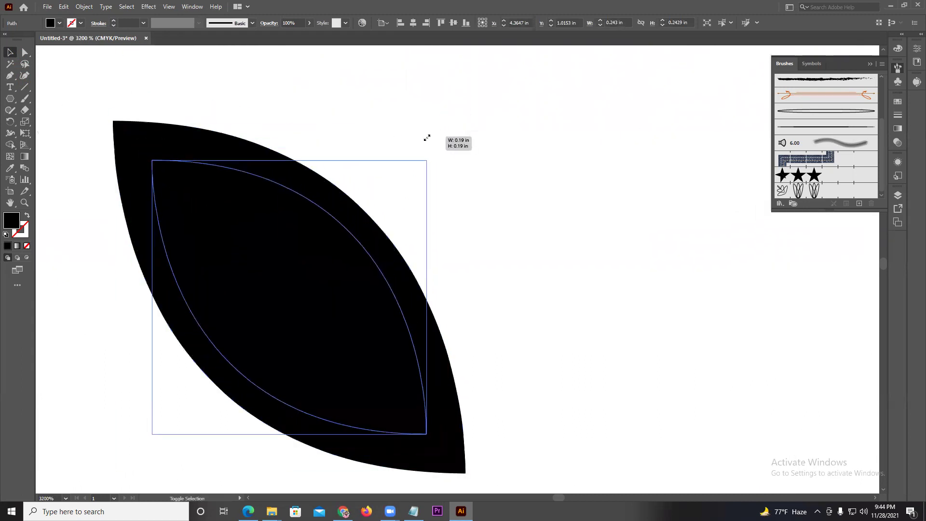
pyautogui.moveTo(322, 262)
pyautogui.mouseDown()
pyautogui.moveTo(291, 245)
pyautogui.moveTo(323, 278)
pyautogui.moveTo(322, 295)
pyautogui.mouseUp()
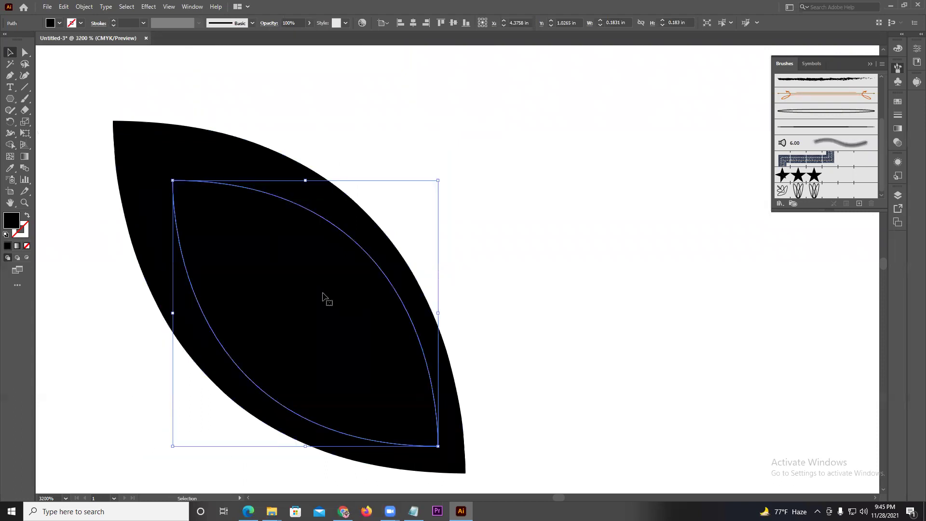
pyautogui.hotkey('ctrl', 'a')
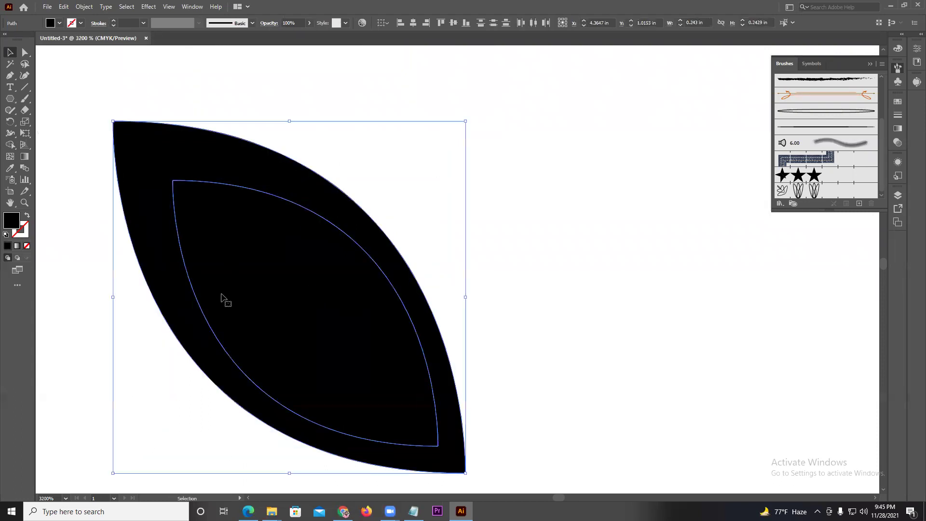
pyautogui.click(10, 145)
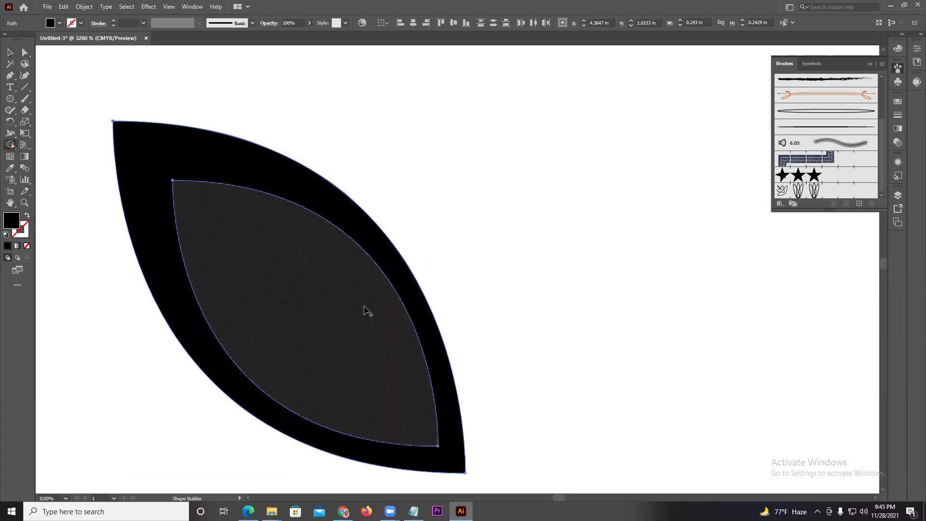
pyautogui.keyDown('alt'); pyautogui.click(368, 309); pyautogui.keyUp('alt')
pyautogui.click(7, 22)
pyautogui.click(7, 53)
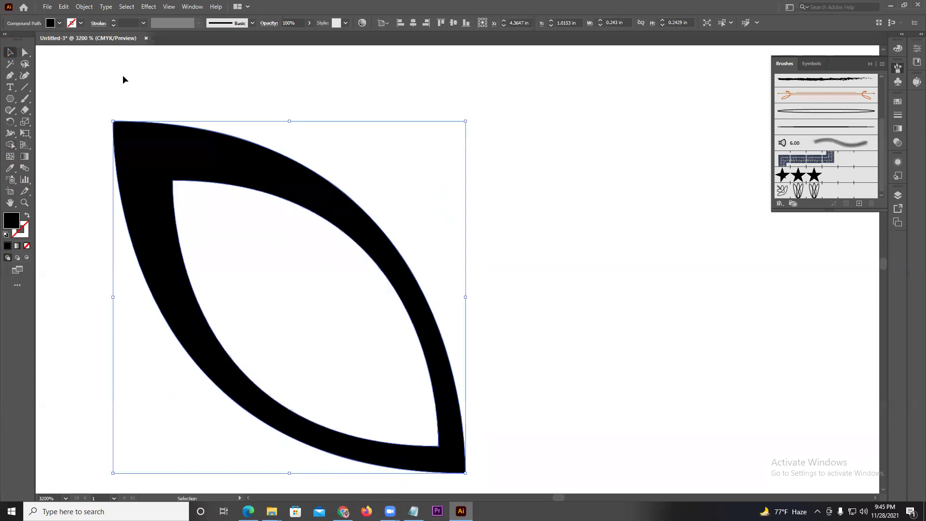
pyautogui.click(211, 82)
# Shrink the hollow leaf outline to about 0.08 in
pyautogui.scroll(-3, 212, 96)
pyautogui.moveTo(289, 162); pyautogui.dragTo(312, 206)
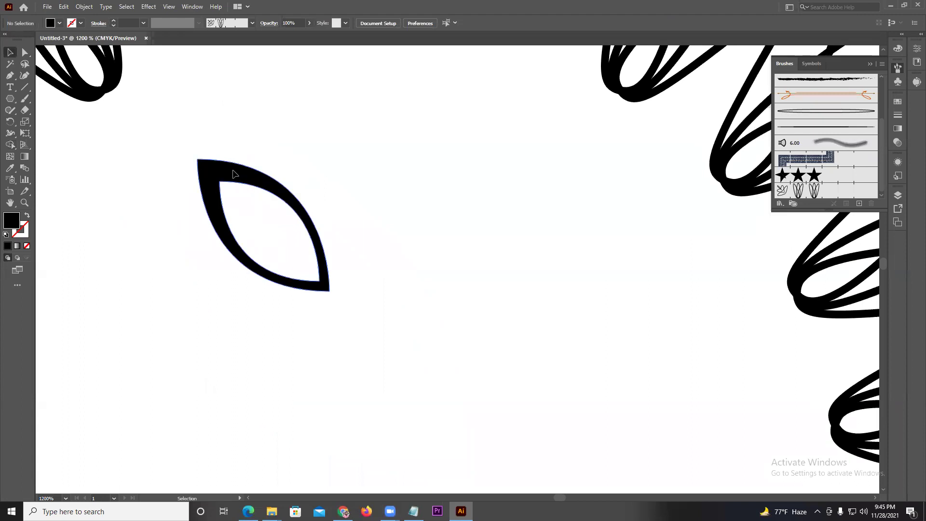
pyautogui.moveTo(252, 178); pyautogui.dragTo(204, 125)
pyautogui.click(204, 124)
pyautogui.moveTo(282, 105); pyautogui.dragTo(240, 119)
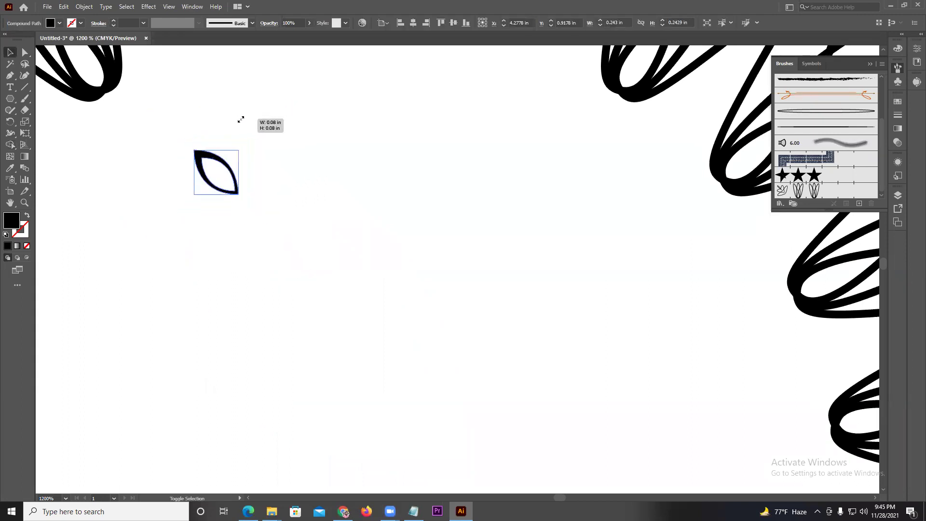
pyautogui.click(253, 117)
pyautogui.scroll(2, 195, 163)
pyautogui.scroll(2, 195, 163)
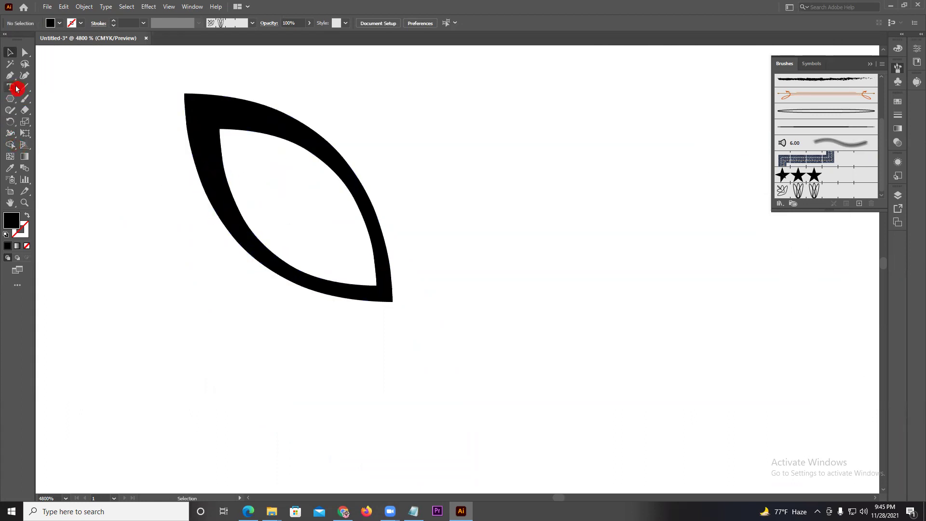
pyautogui.press('p')
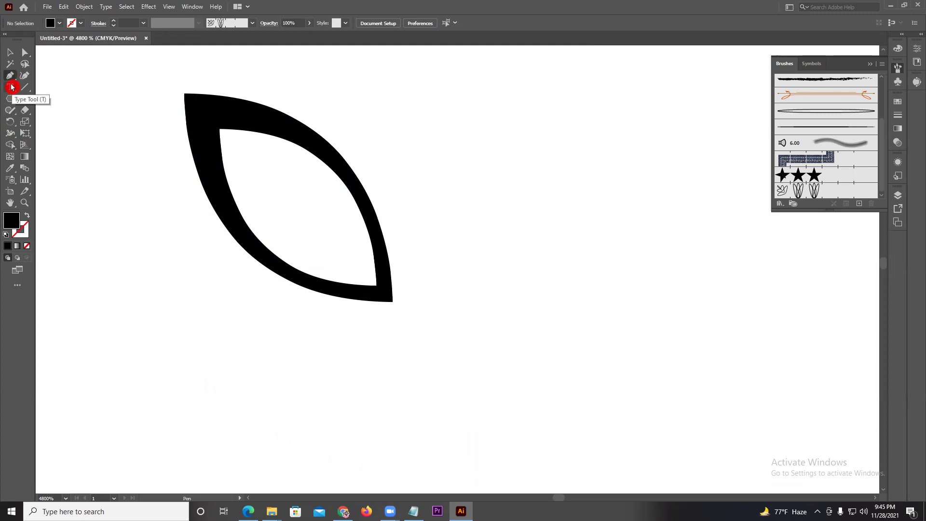
pyautogui.click(10, 52)
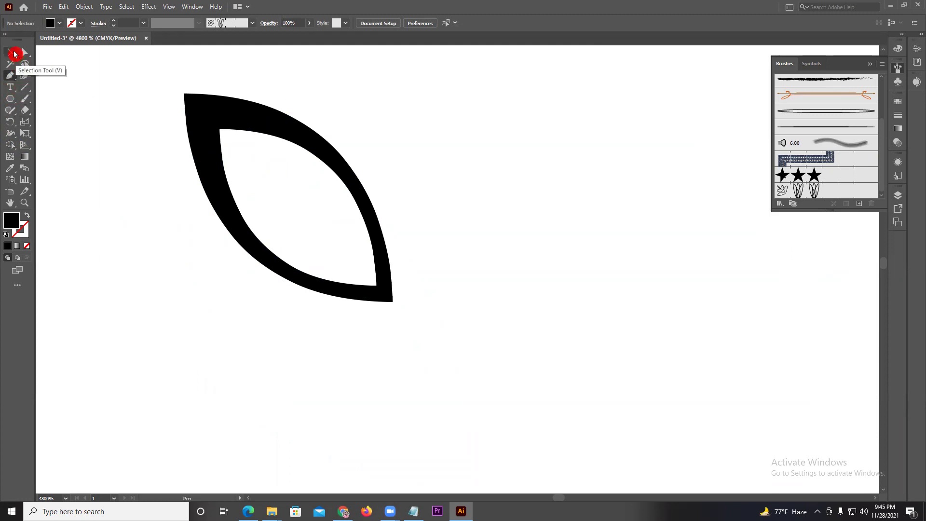
pyautogui.click(192, 125)
# Scale a smaller leaf copy inside and slide it to the outer leaf's lower-right tip
pyautogui.press('a')
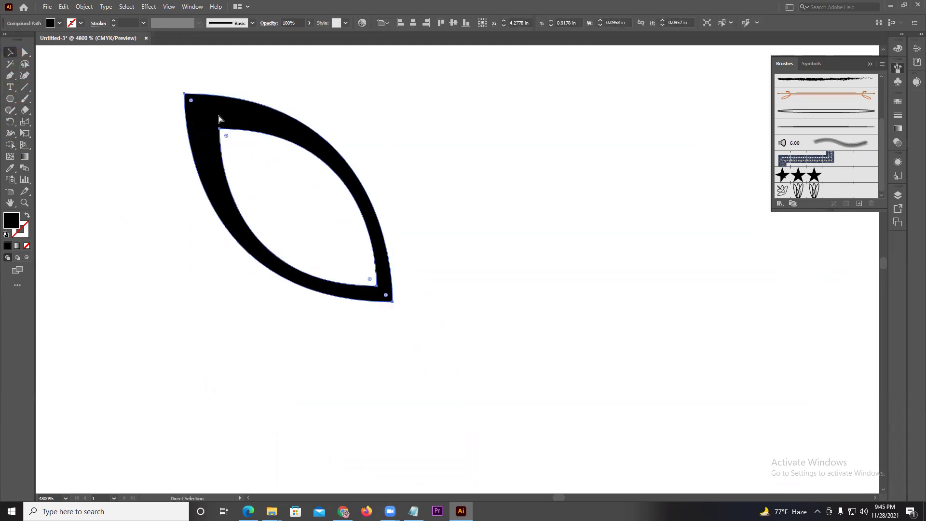
pyautogui.press('v')
pyautogui.moveTo(391, 95); pyautogui.dragTo(338, 112)
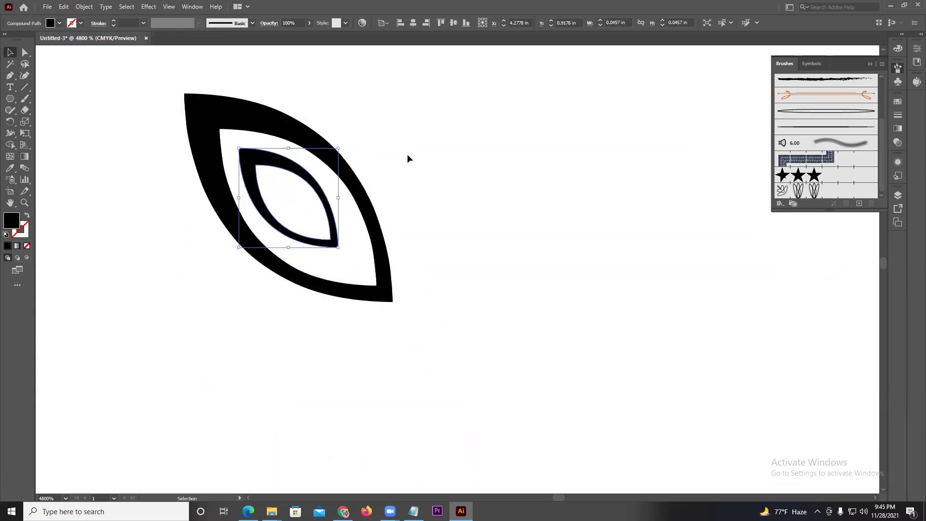
pyautogui.moveTo(263, 158)
pyautogui.mouseDown()
pyautogui.moveTo(301, 195)
pyautogui.moveTo(277, 186)
pyautogui.moveTo(241, 144)
pyautogui.mouseUp()
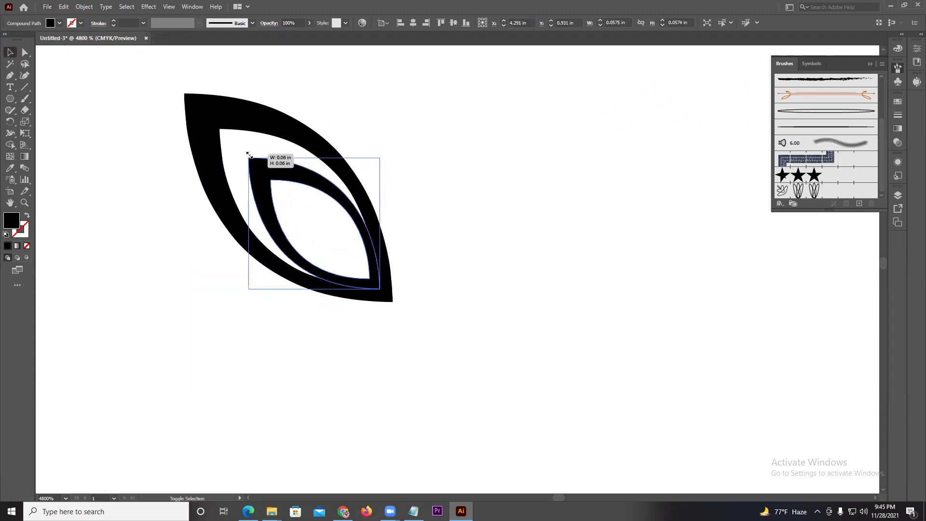
pyautogui.press('a')
pyautogui.click(346, 157)
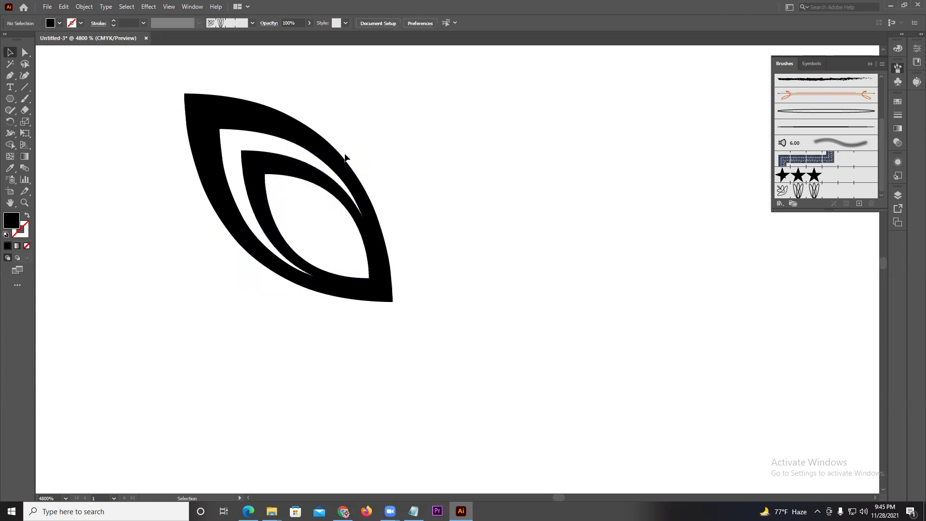
pyautogui.click(306, 171)
pyautogui.press('v')
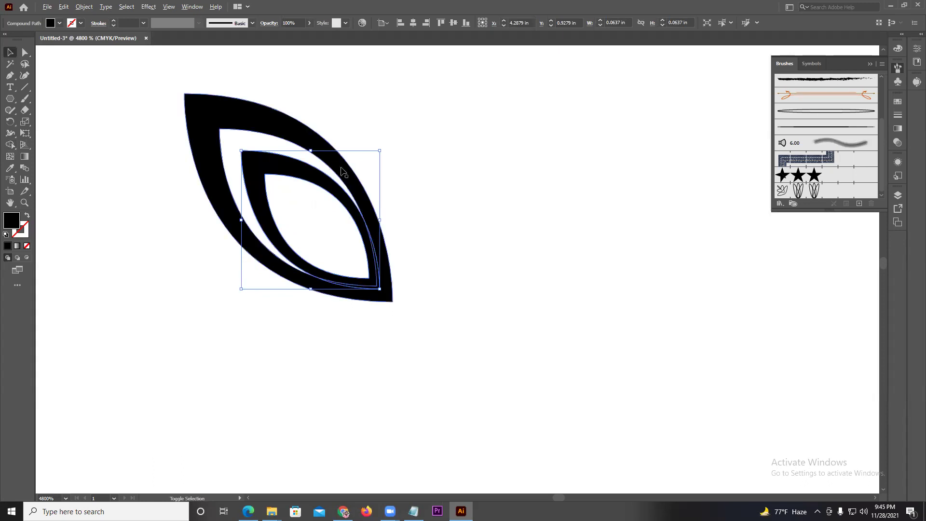
# Add a still smaller leaf copy, aligning its tip with the other two
pyautogui.moveTo(381, 151); pyautogui.dragTo(346, 185)
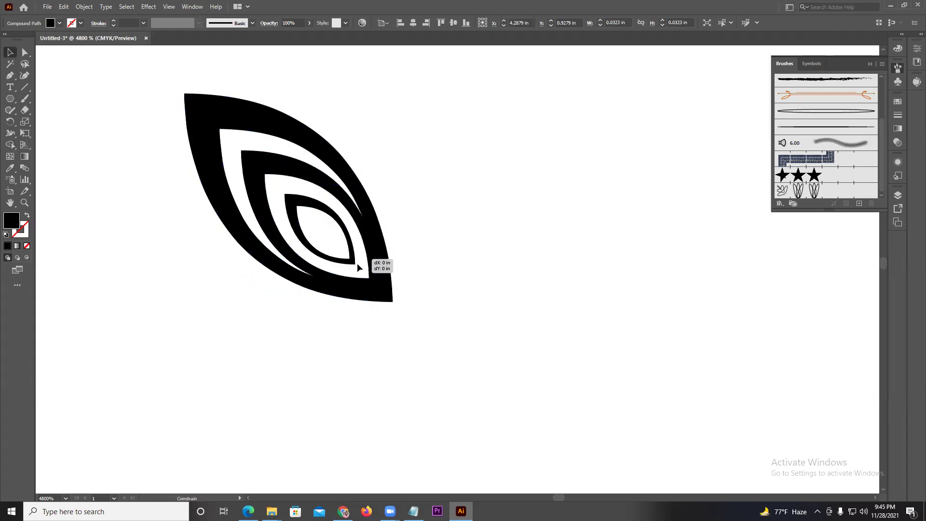
pyautogui.moveTo(340, 251); pyautogui.dragTo(367, 278)
pyautogui.scroll(3, 349, 205)
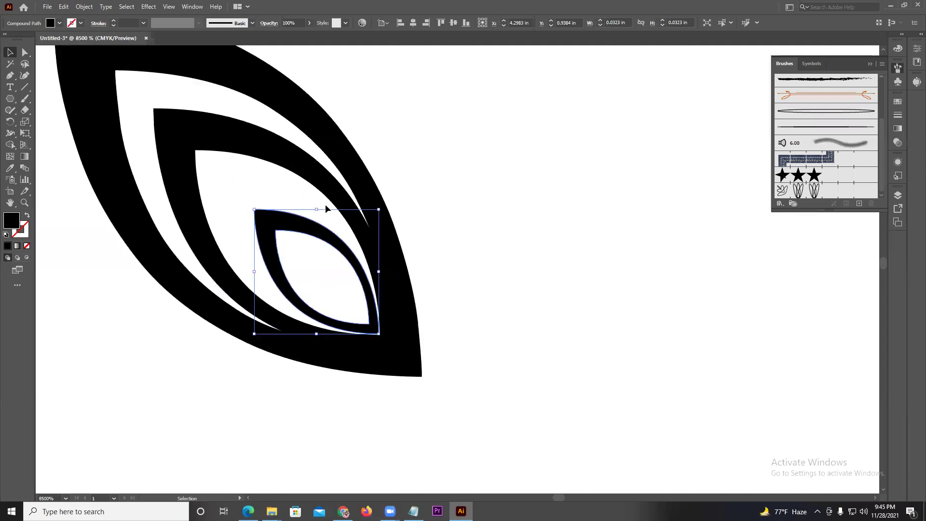
pyautogui.moveTo(256, 210)
pyautogui.mouseDown()
pyautogui.moveTo(238, 186)
pyautogui.moveTo(236, 194)
pyautogui.mouseUp()
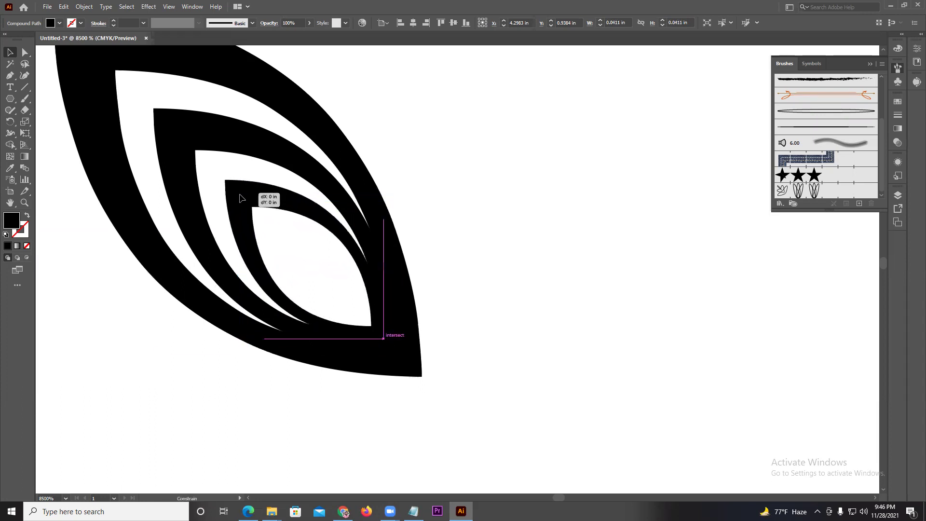
pyautogui.moveTo(237, 194); pyautogui.dragTo(240, 192)
pyautogui.click(444, 201)
# Select the whole nested leaf design and drag it into the Brushes panel
pyautogui.scroll(-4, 444, 205)
pyautogui.moveTo(436, 182); pyautogui.dragTo(322, 302)
pyautogui.scroll(1, 340, 205)
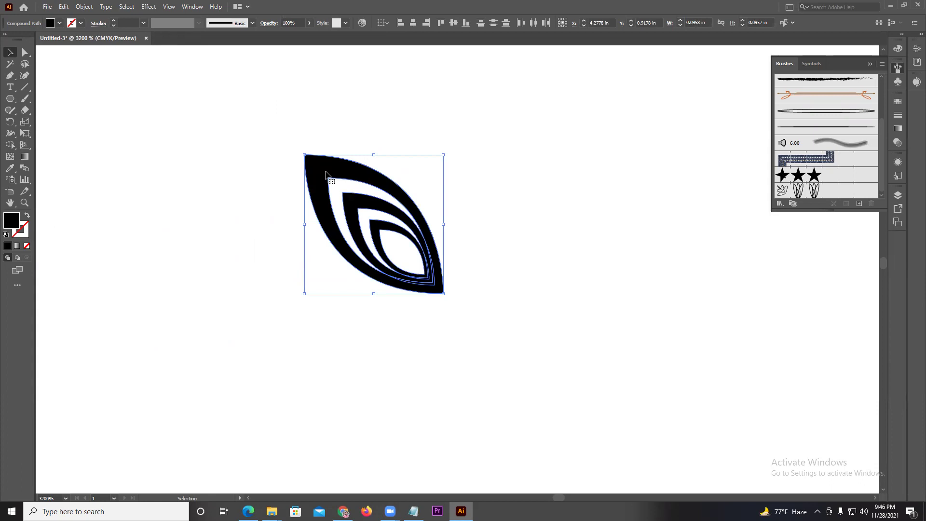
pyautogui.moveTo(326, 174); pyautogui.dragTo(839, 185)
# Save the nested leaf as a pattern brush and delete the original leaf
pyautogui.click(436, 309)
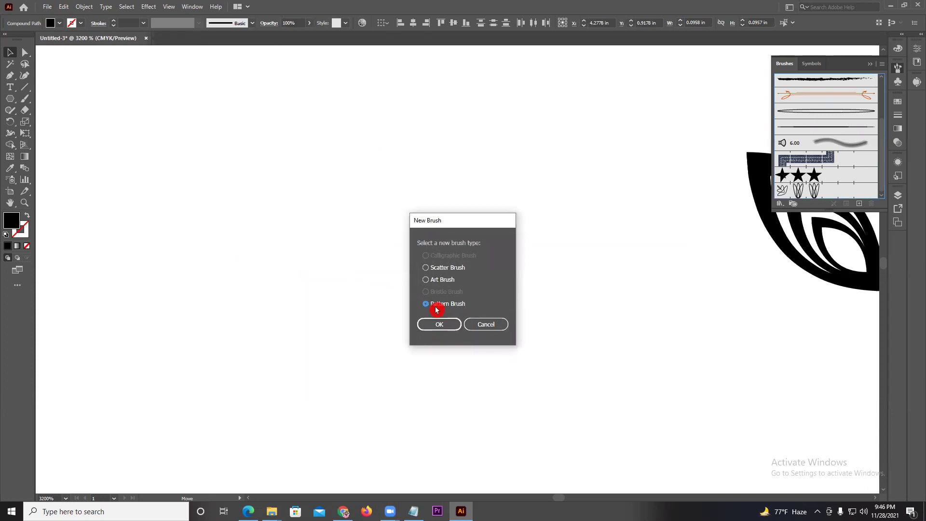
pyautogui.click(441, 327)
pyautogui.click(543, 385)
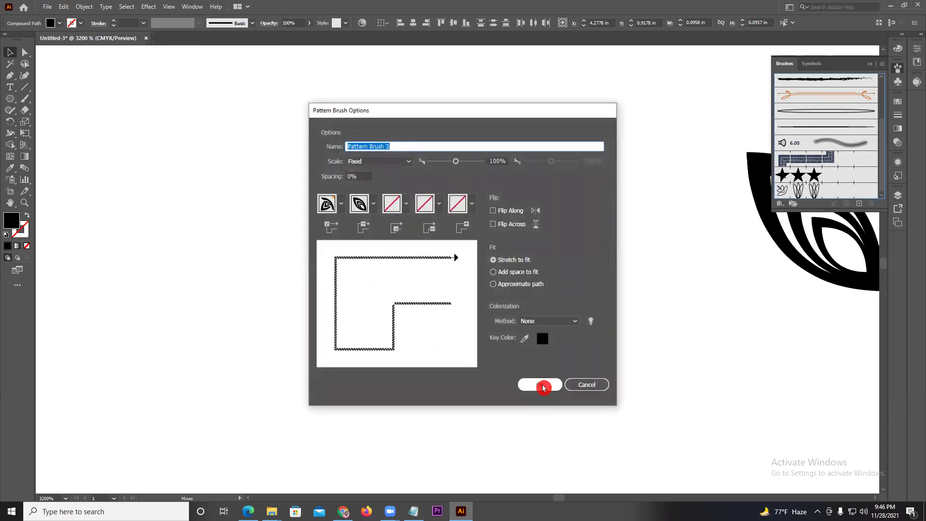
pyautogui.scroll(-2, 524, 357)
pyautogui.scroll(-2, 493, 312)
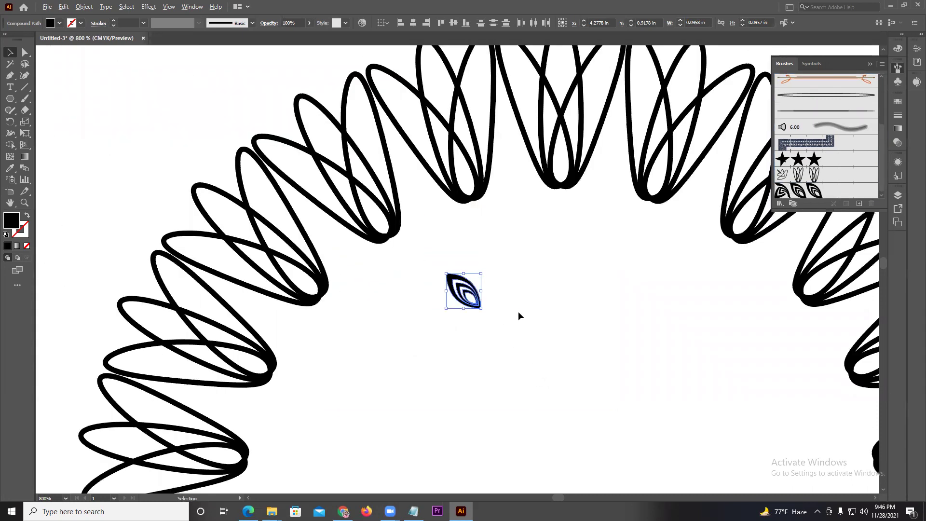
pyautogui.press('Delete')
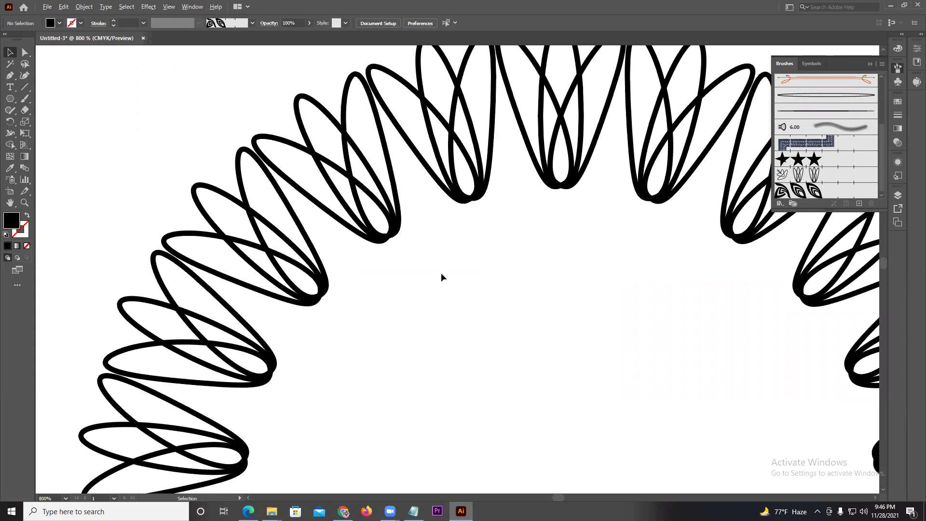
pyautogui.scroll(-2, 441, 277)
pyautogui.scroll(-1, 471, 333)
# Draw a circle from the ring's centre, stroke it with the leaf brush, and enlarge it slightly
pyautogui.click(11, 101)
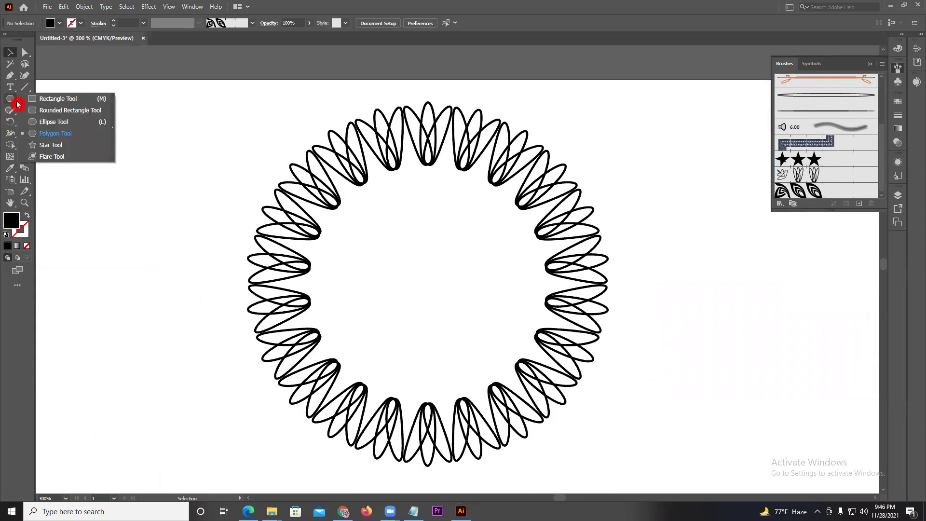
pyautogui.click(43, 122)
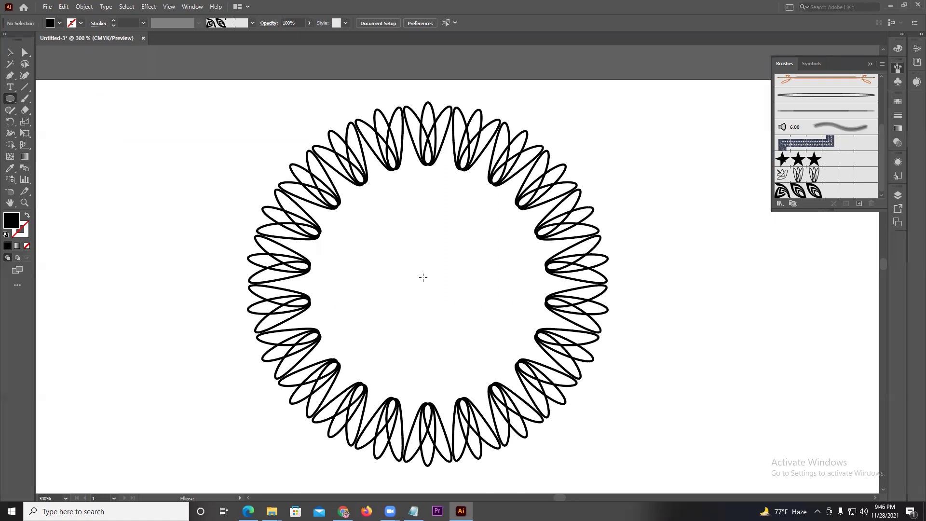
pyautogui.moveTo(428, 284); pyautogui.dragTo(528, 386)
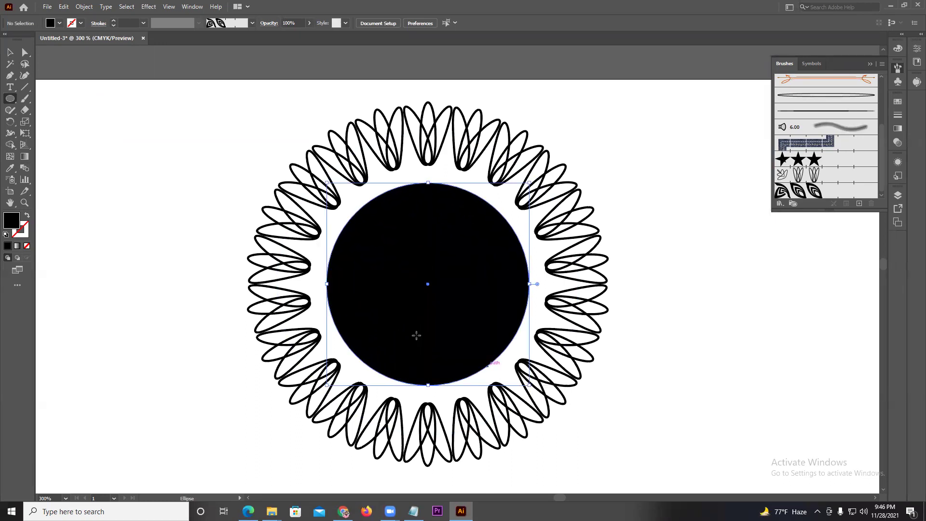
pyautogui.click(26, 216)
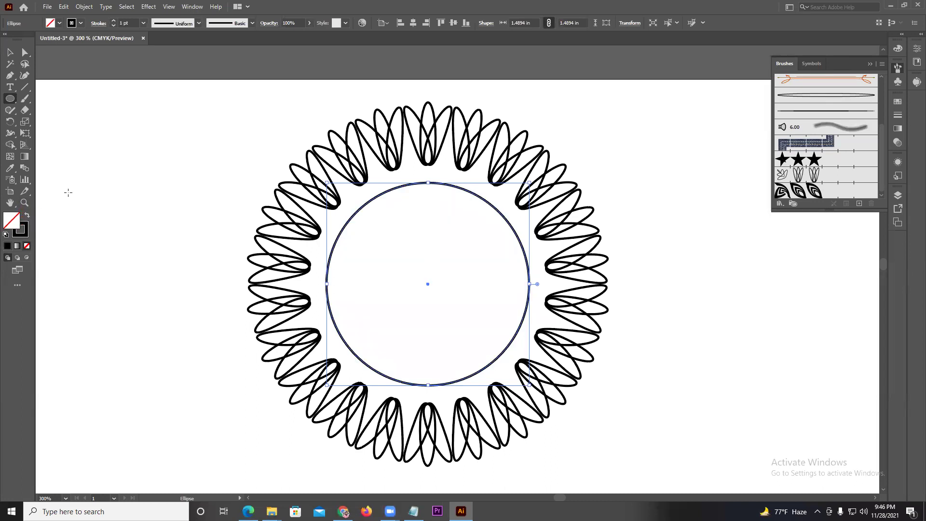
pyautogui.click(811, 189)
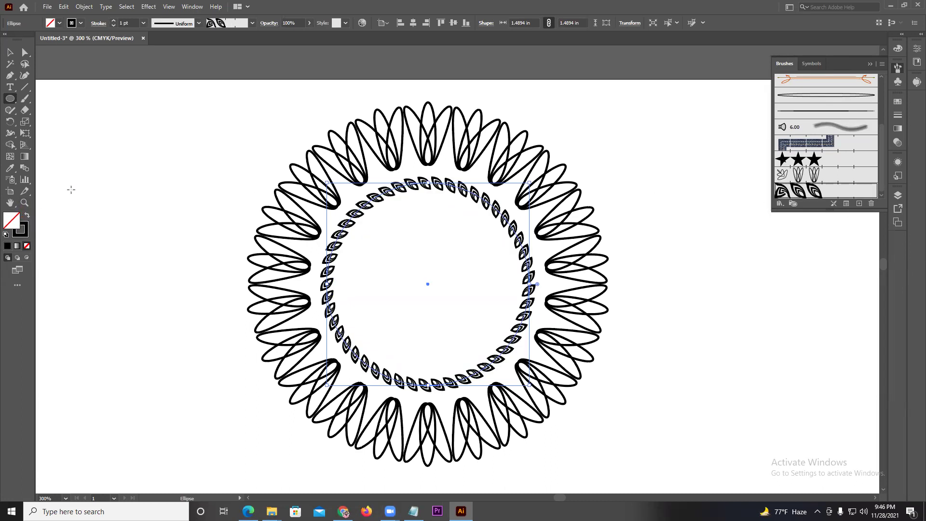
pyautogui.click(12, 55)
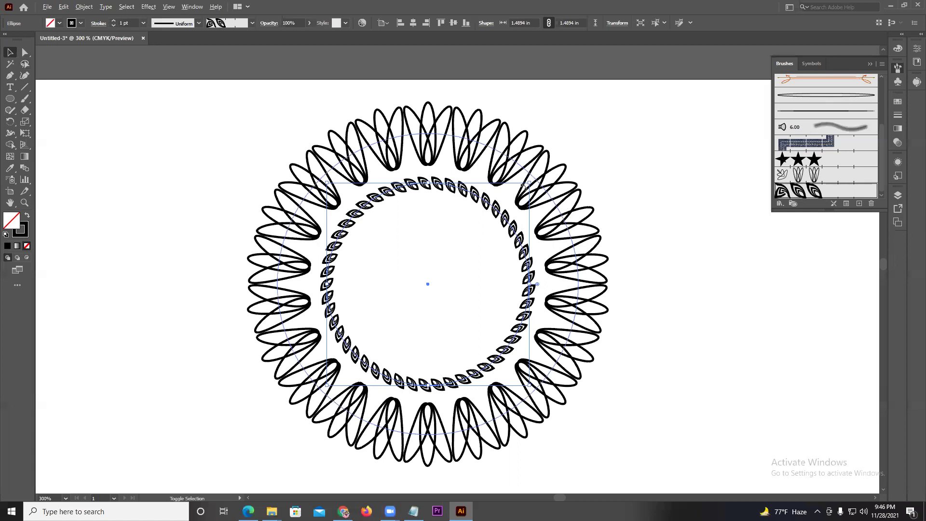
pyautogui.moveTo(529, 183)
pyautogui.mouseDown()
pyautogui.moveTo(627, 141)
pyautogui.moveTo(572, 162)
pyautogui.moveTo(718, 85)
pyautogui.moveTo(544, 178)
pyautogui.moveTo(542, 168)
pyautogui.moveTo(530, 182)
pyautogui.mouseUp()
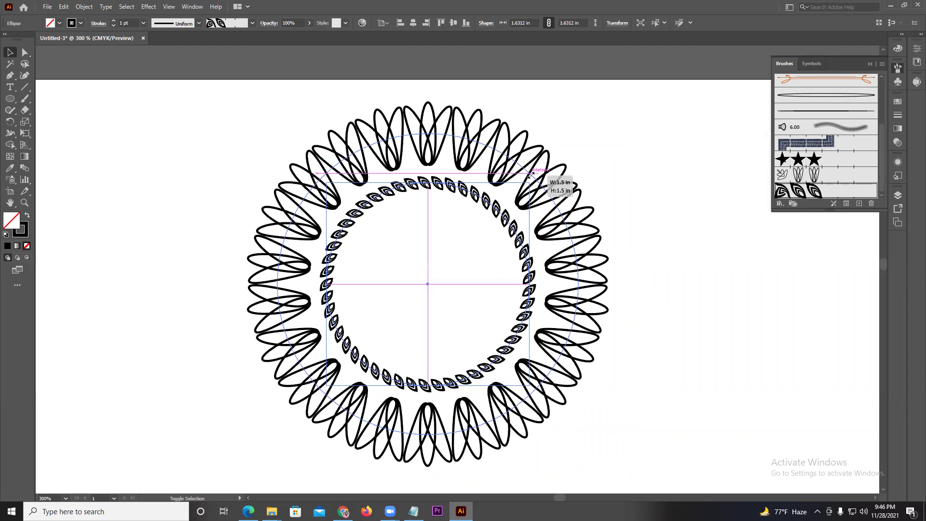
# Rescale the leaf pattern brush to about 154% and apply it to existing strokes
pyautogui.doubleClick(798, 191)
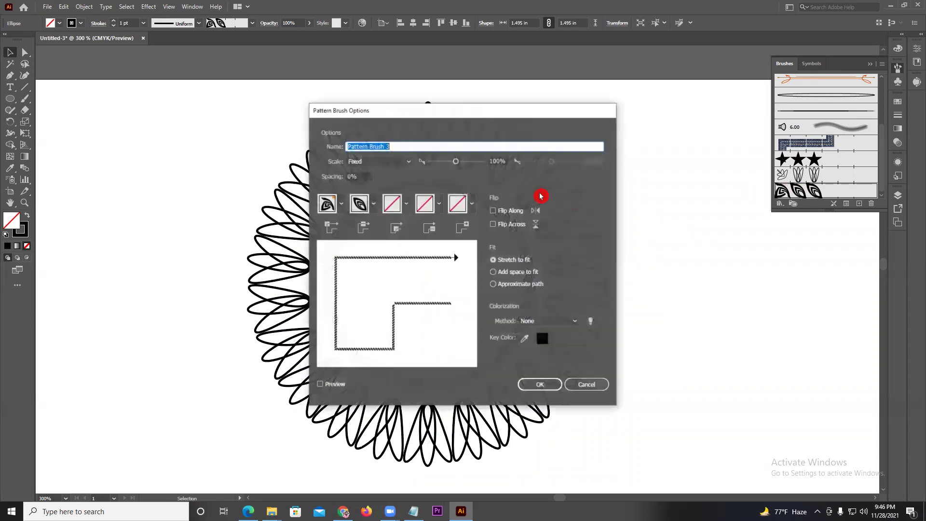
pyautogui.moveTo(412, 113); pyautogui.dragTo(656, 145)
pyautogui.moveTo(698, 195); pyautogui.dragTo(705, 199)
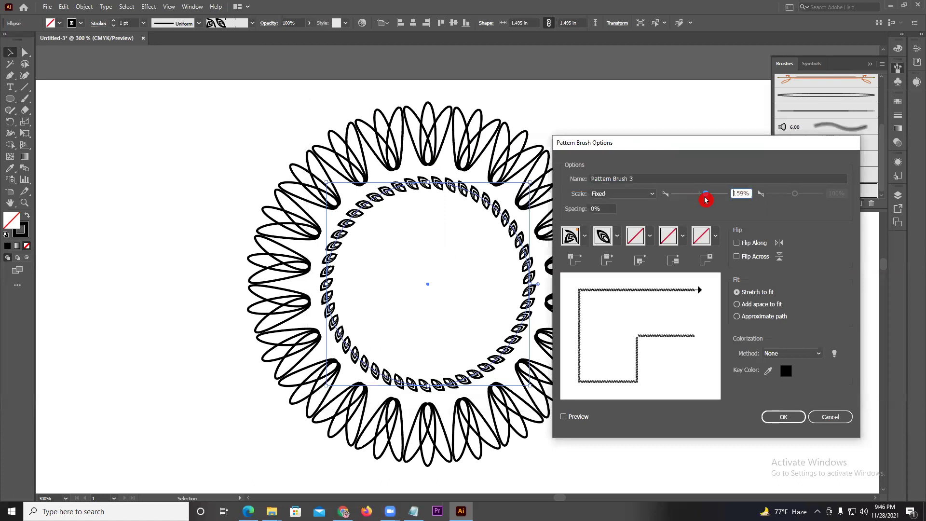
pyautogui.click(573, 418)
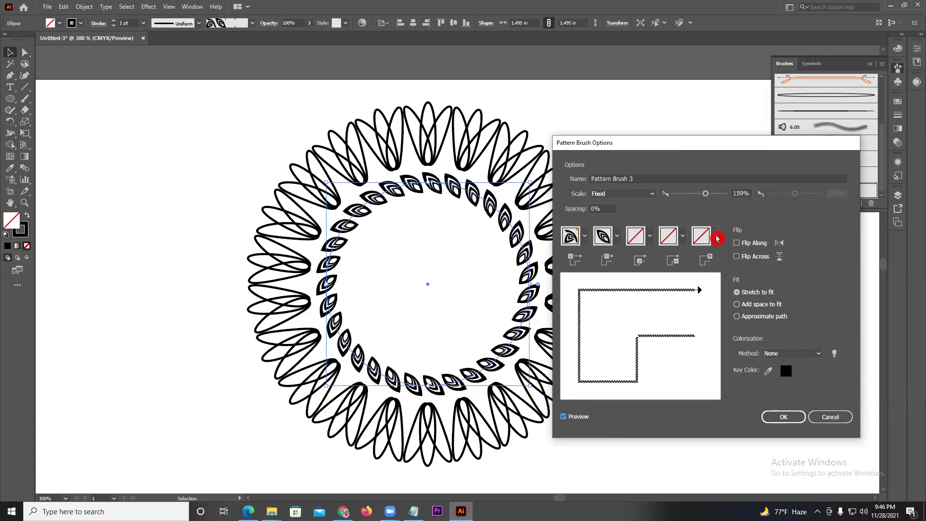
pyautogui.moveTo(707, 198)
pyautogui.mouseDown()
pyautogui.moveTo(717, 198)
pyautogui.moveTo(708, 197)
pyautogui.mouseUp()
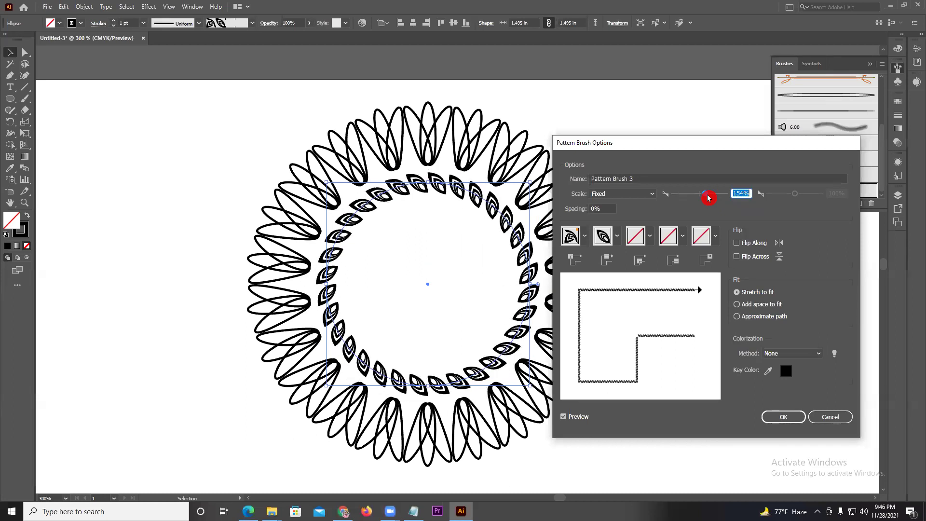
pyautogui.click(772, 418)
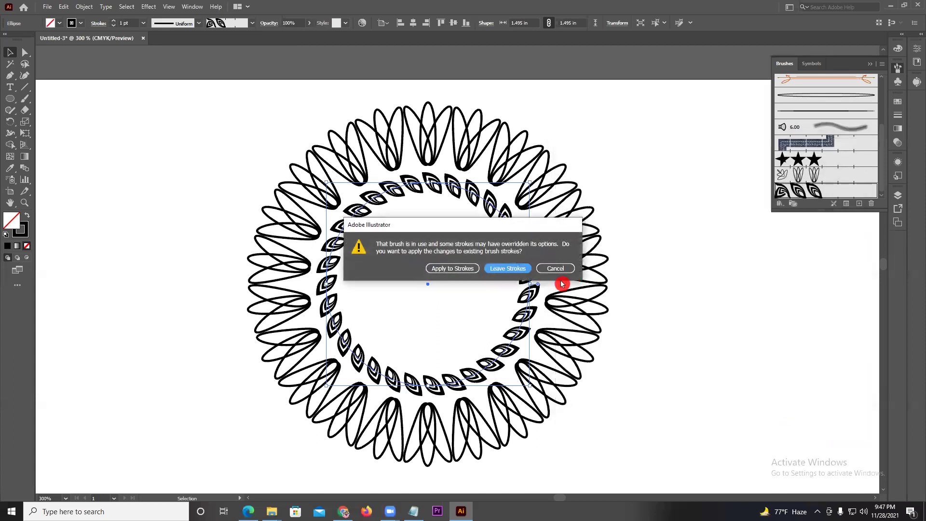
pyautogui.click(459, 268)
pyautogui.moveTo(171, 155); pyautogui.dragTo(411, 245)
# Scale a looped-ring copy inside the leaf ring, plus a tiny central ellipse with the leaf brush
pyautogui.press('a')
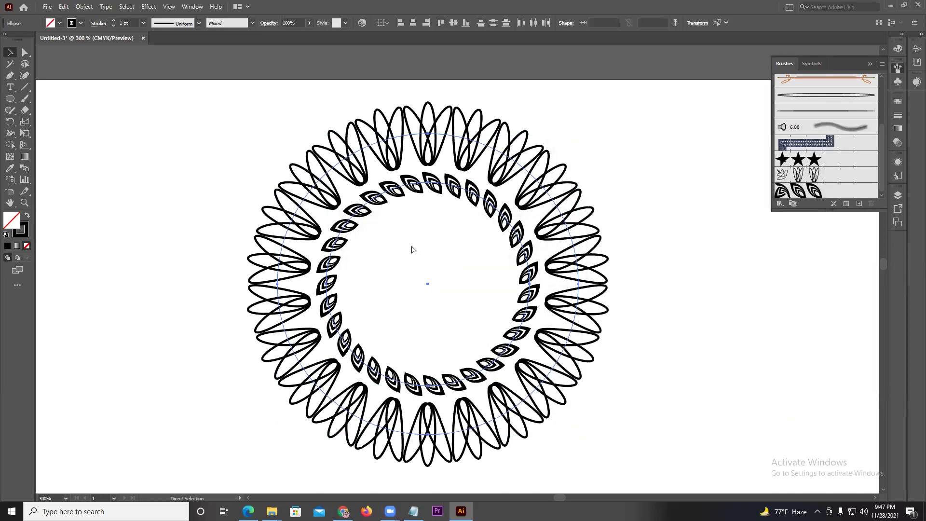
pyautogui.press('v')
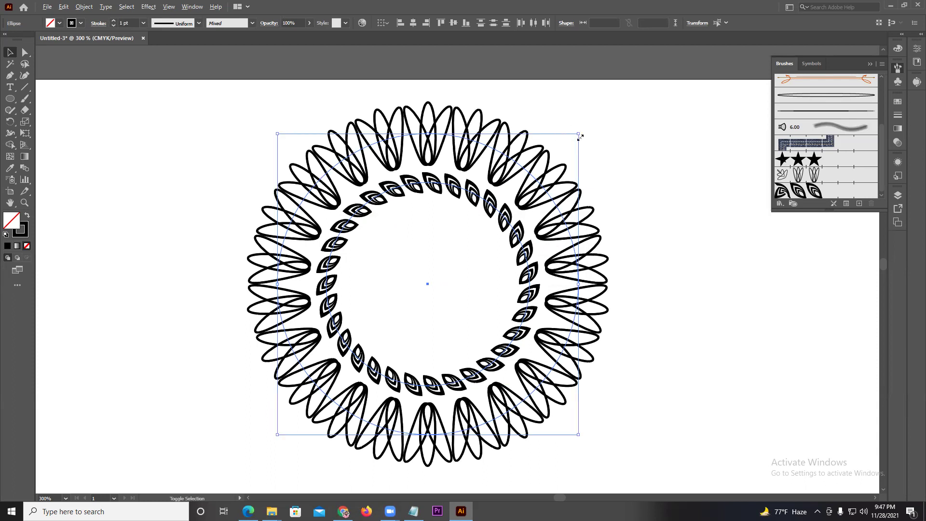
pyautogui.moveTo(579, 135)
pyautogui.mouseDown()
pyautogui.moveTo(473, 174)
pyautogui.moveTo(485, 171)
pyautogui.mouseUp()
pyautogui.click(595, 191)
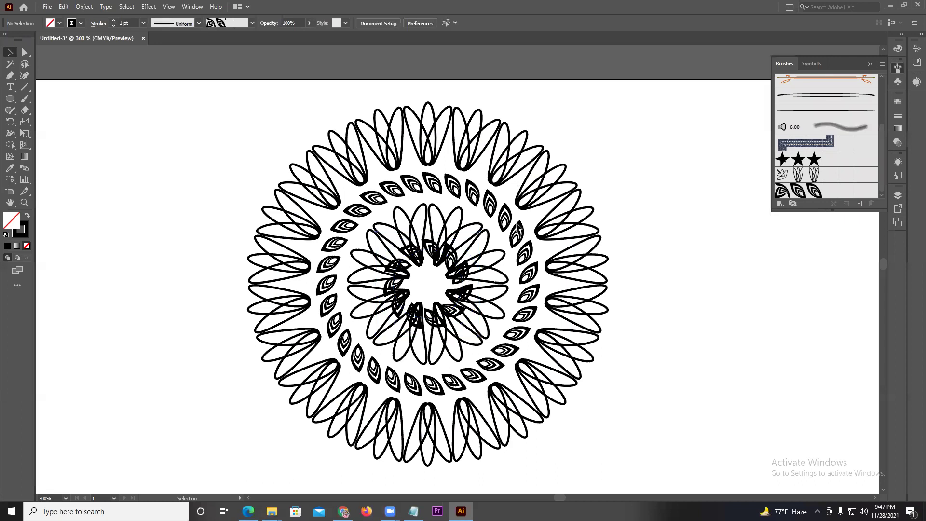
pyautogui.hotkey('ctrl', 'z')
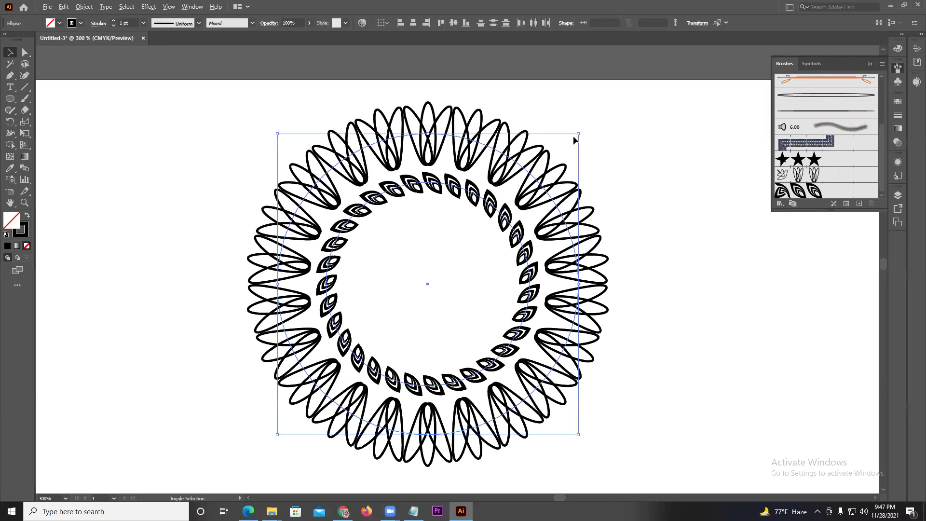
pyautogui.moveTo(572, 139); pyautogui.dragTo(495, 185)
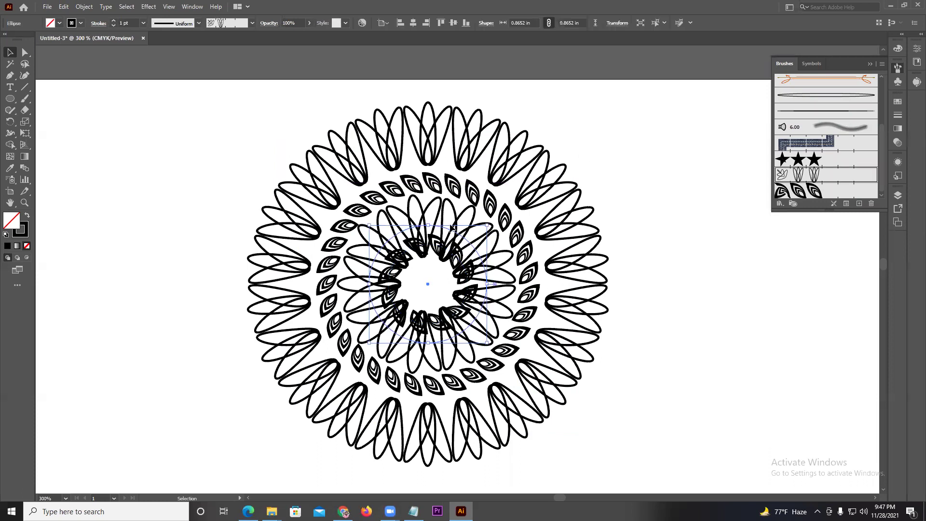
pyautogui.moveTo(487, 225); pyautogui.dragTo(468, 245)
pyautogui.click(820, 191)
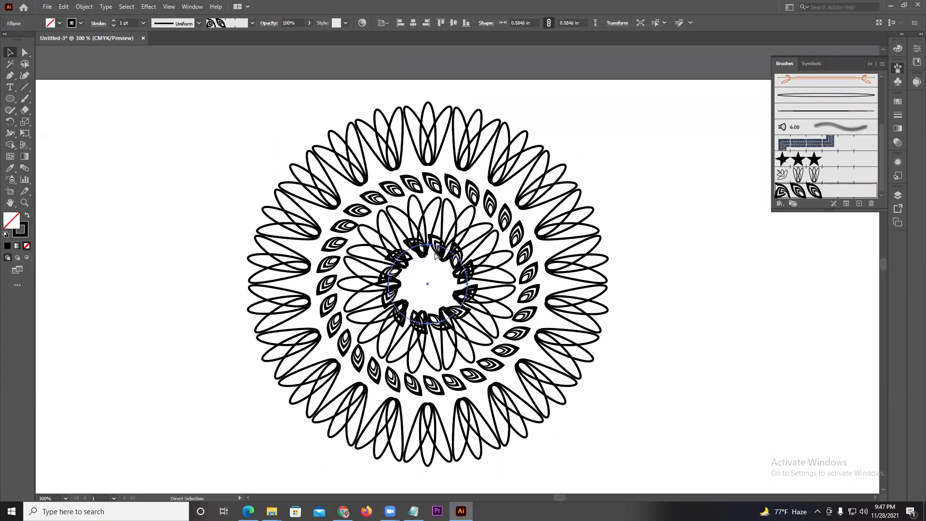
# Reduce the leaf brush scale to 69% and apply it to existing strokes
pyautogui.doubleClick(796, 193)
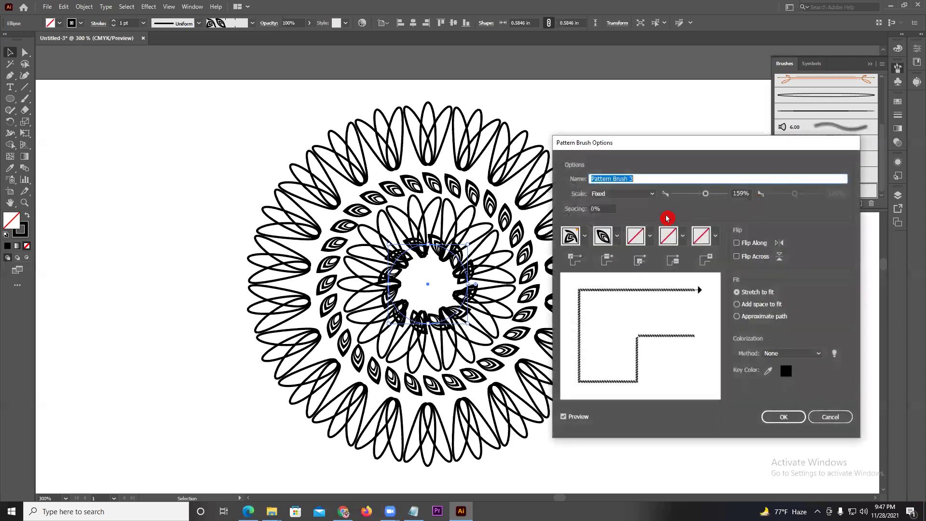
pyautogui.moveTo(705, 193); pyautogui.dragTo(687, 193)
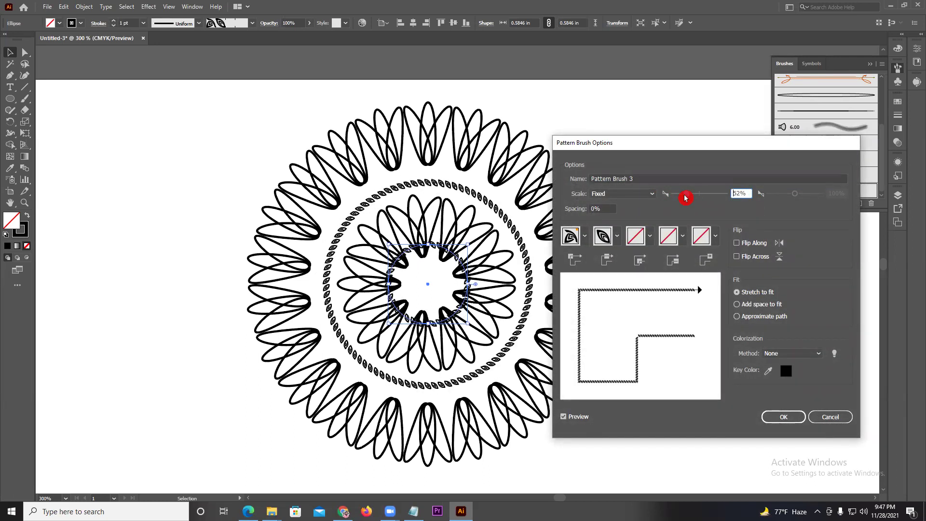
pyautogui.moveTo(691, 196); pyautogui.dragTo(693, 196)
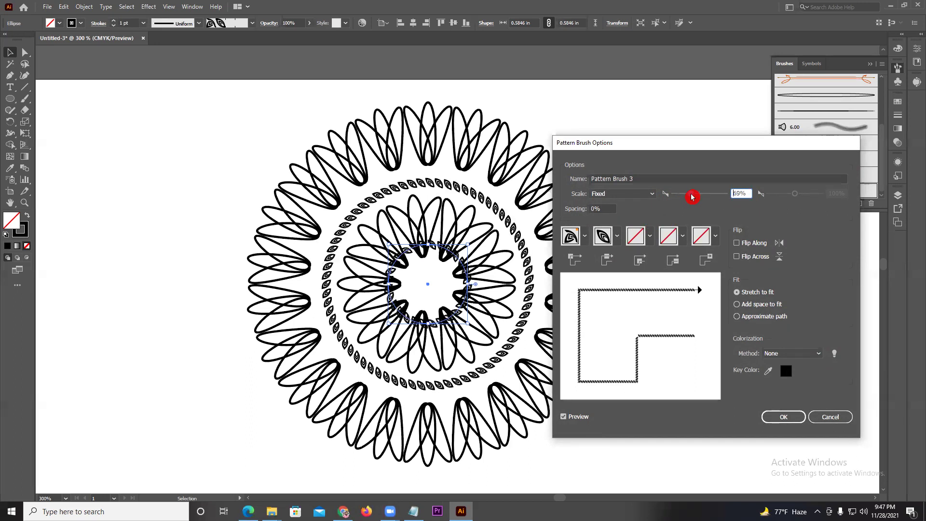
pyautogui.click(784, 416)
pyautogui.click(464, 269)
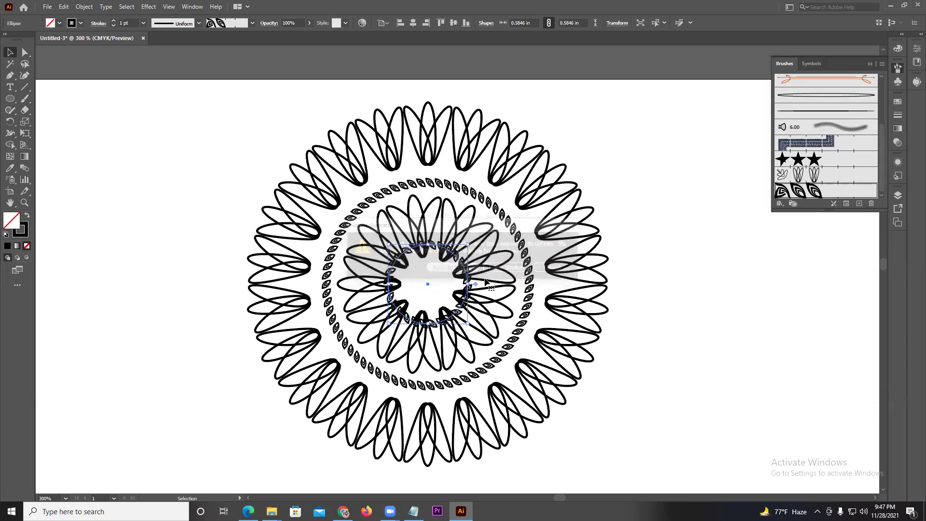
pyautogui.click(509, 297)
# Set Pattern Brush 2's scale to 95% without changing existing strokes
pyautogui.click(499, 295)
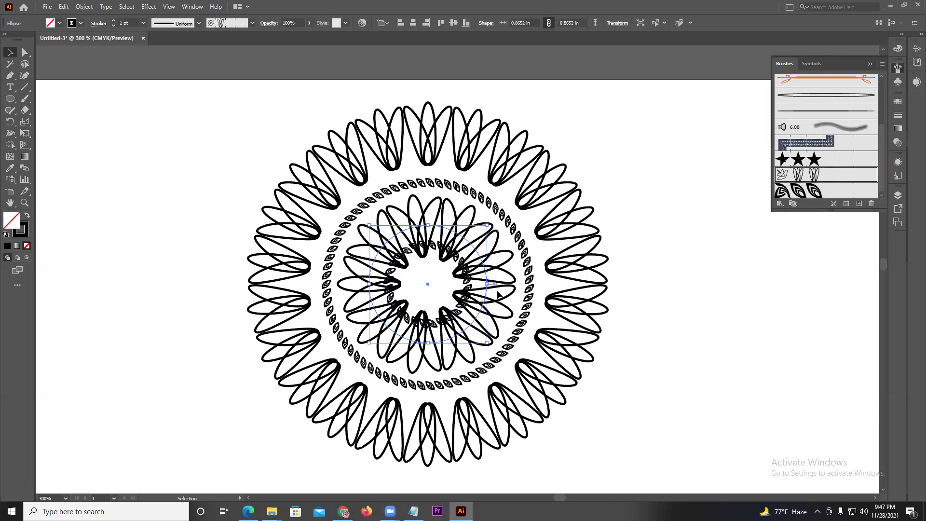
pyautogui.click(502, 256)
pyautogui.click(486, 268)
pyautogui.doubleClick(797, 177)
pyautogui.moveTo(700, 194)
pyautogui.mouseDown()
pyautogui.moveTo(689, 193)
pyautogui.moveTo(697, 195)
pyautogui.mouseUp()
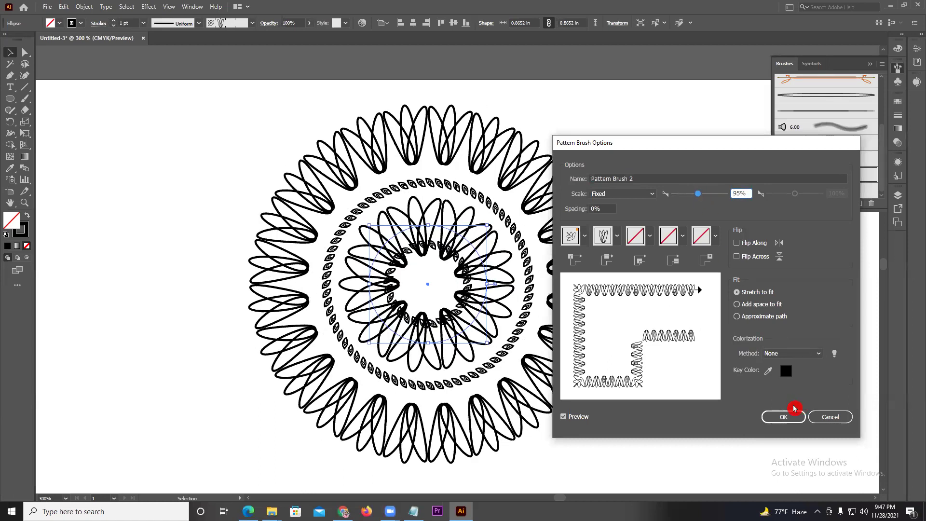
pyautogui.click(783, 416)
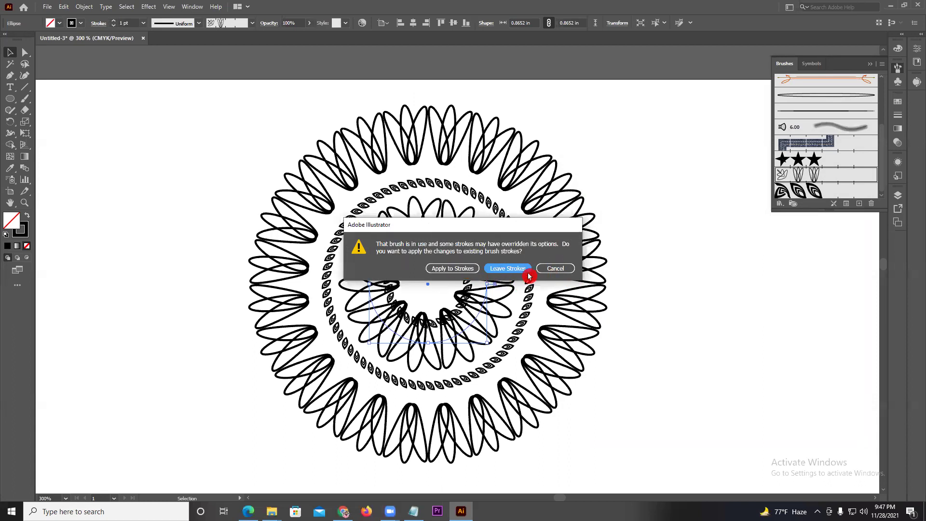
pyautogui.click(451, 268)
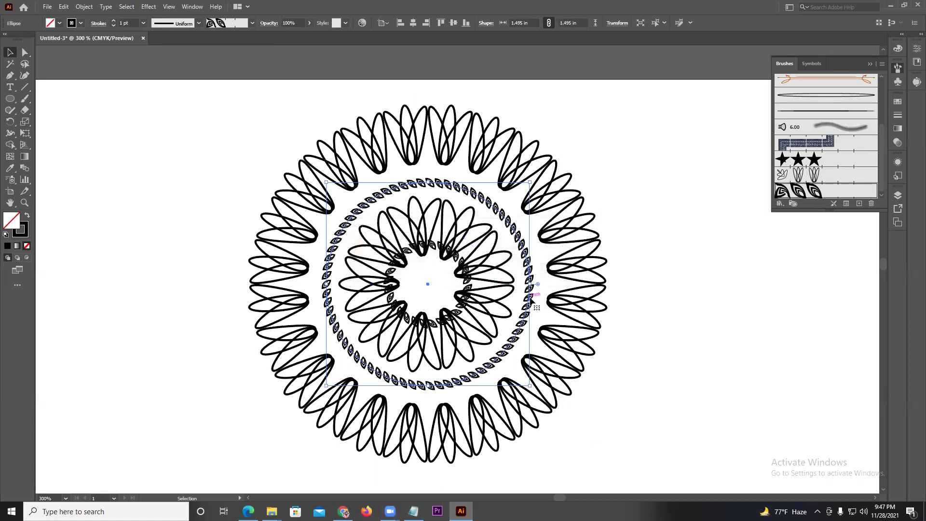
# Enlarge the middle leaf ring and the inner looped-ellipse ring around the mandala's centre
pyautogui.moveTo(530, 184); pyautogui.dragTo(541, 172)
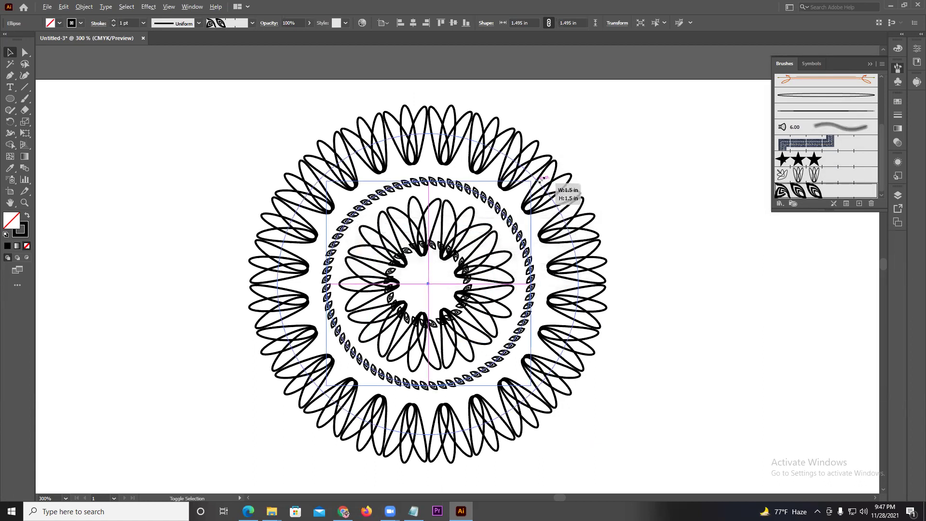
pyautogui.click(498, 203)
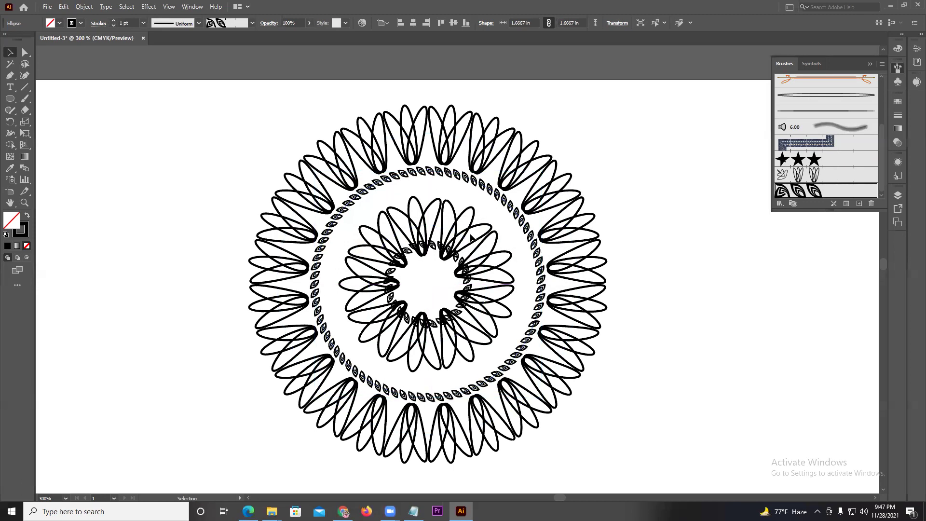
pyautogui.moveTo(486, 223); pyautogui.dragTo(523, 211)
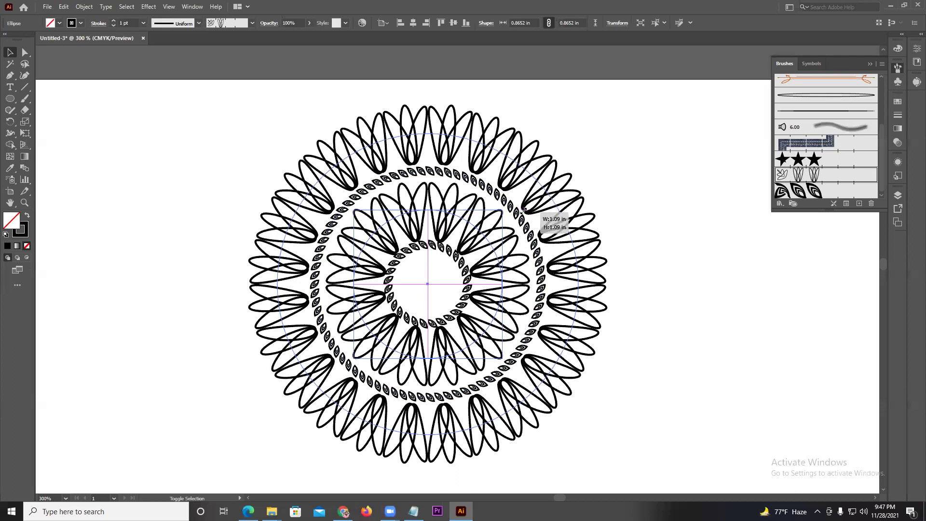
pyautogui.click(638, 191)
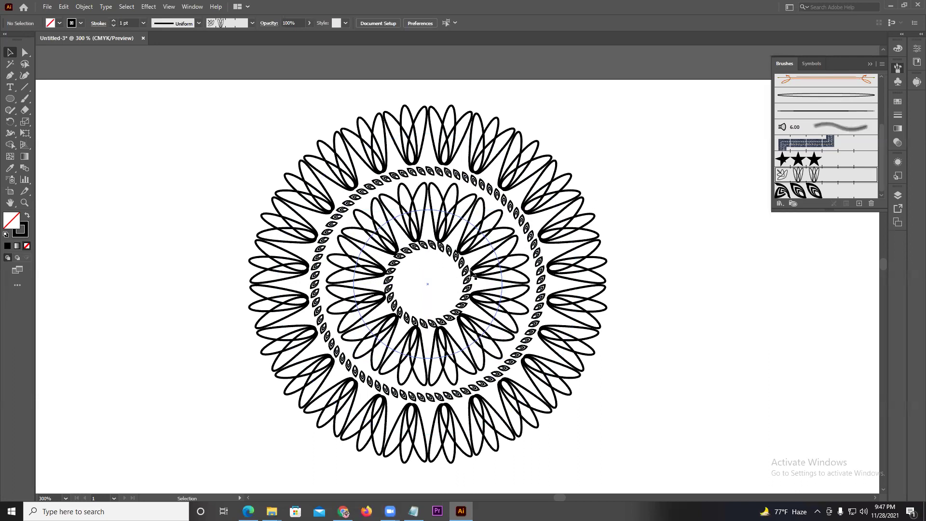
# Make progressively smaller copies of the central leaf ring to form a spiral at the centre
pyautogui.click(467, 273)
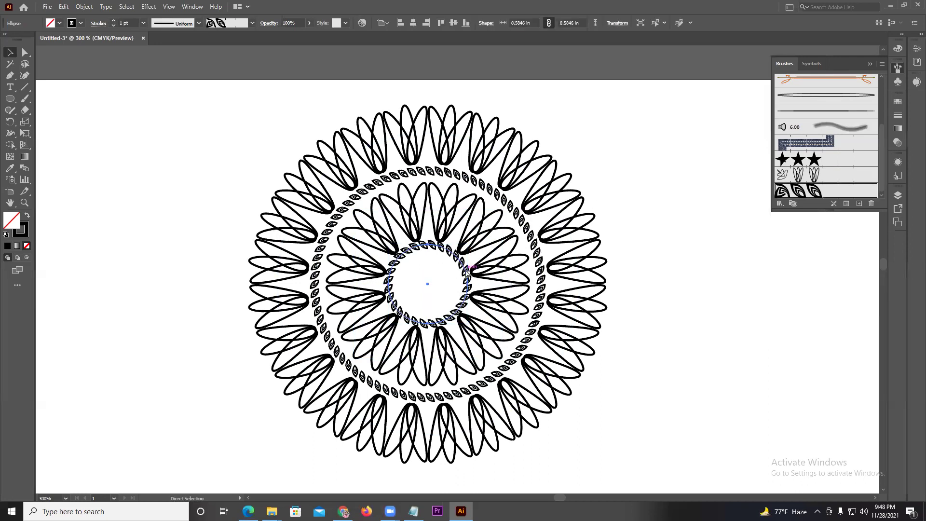
pyautogui.moveTo(466, 271)
pyautogui.mouseDown()
pyautogui.moveTo(456, 251)
pyautogui.moveTo(448, 265)
pyautogui.mouseUp()
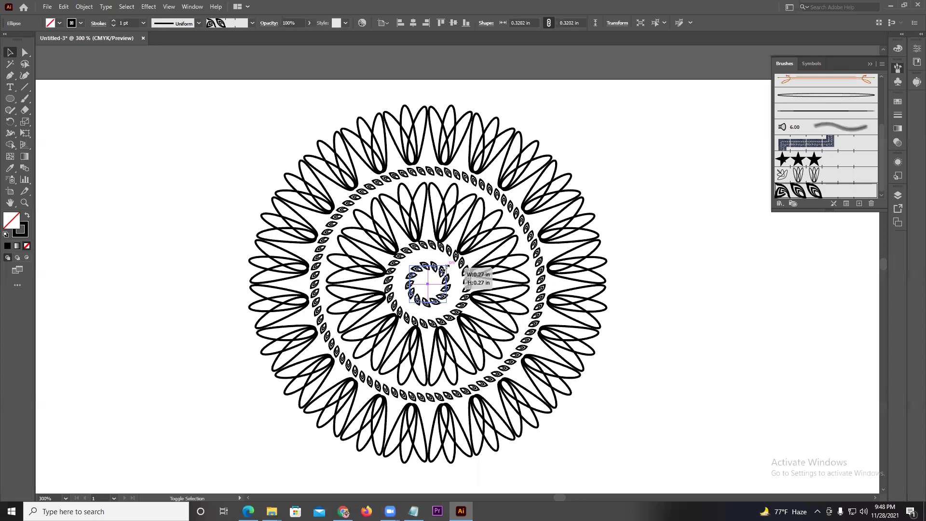
pyautogui.moveTo(448, 266); pyautogui.dragTo(443, 270)
pyautogui.press('v')
pyautogui.moveTo(443, 268); pyautogui.dragTo(466, 261)
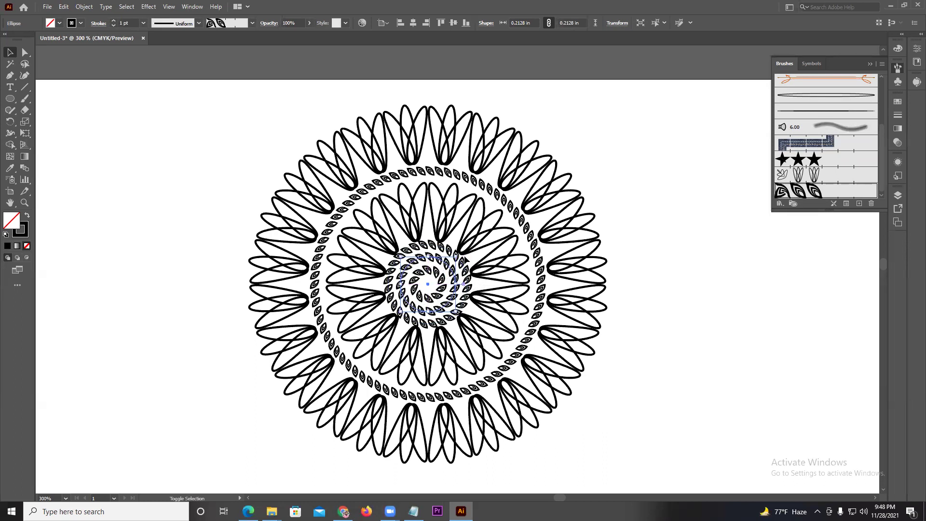
pyautogui.click(644, 218)
pyautogui.hotkey('ctrl', '1')
# Select all the mandala rings and group them together
pyautogui.moveTo(683, 315); pyautogui.dragTo(504, 207)
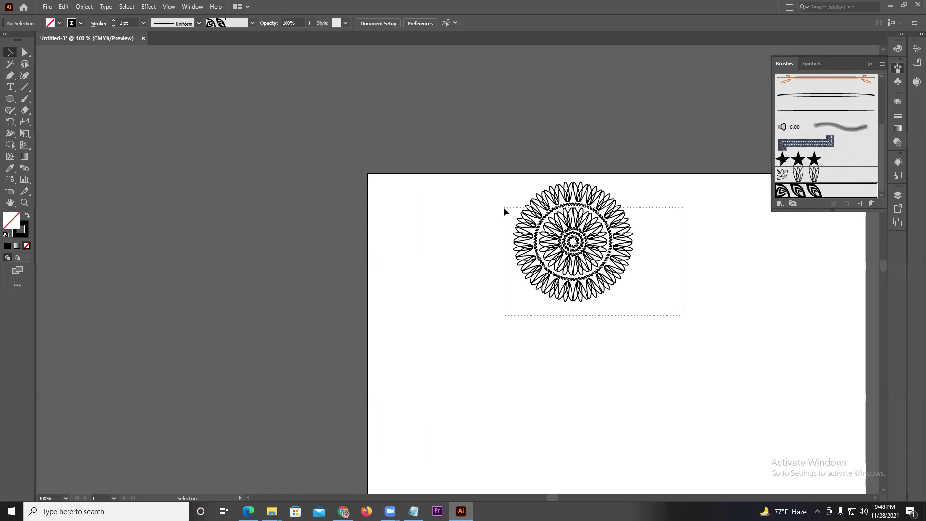
pyautogui.rightClick(583, 233)
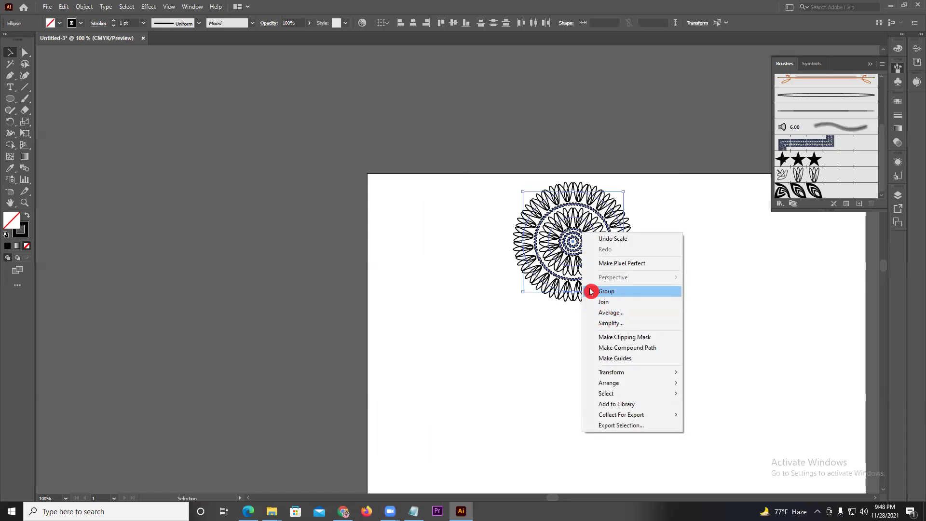
pyautogui.click(591, 291)
# Expand the mandala's brush appearance, then expand its fill and stroke into plain paths
pyautogui.moveTo(458, 209); pyautogui.dragTo(656, 331)
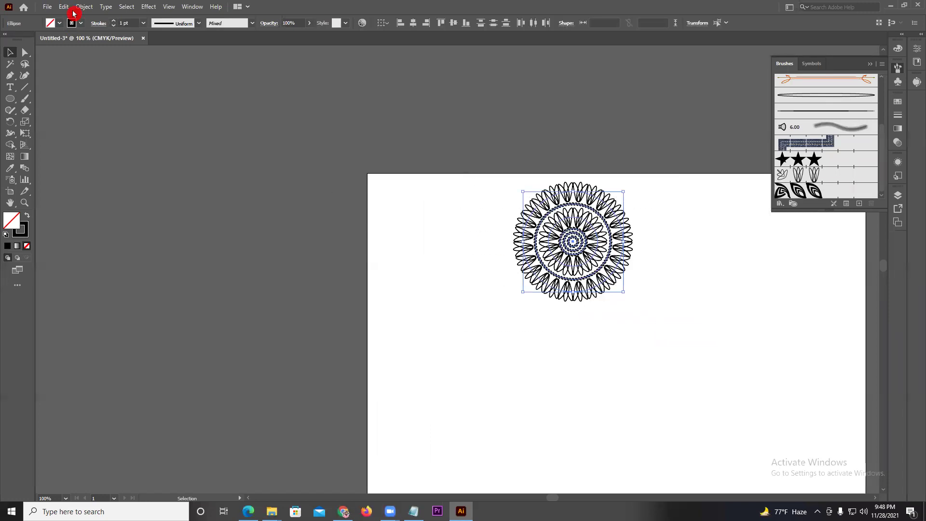
pyautogui.click(82, 7)
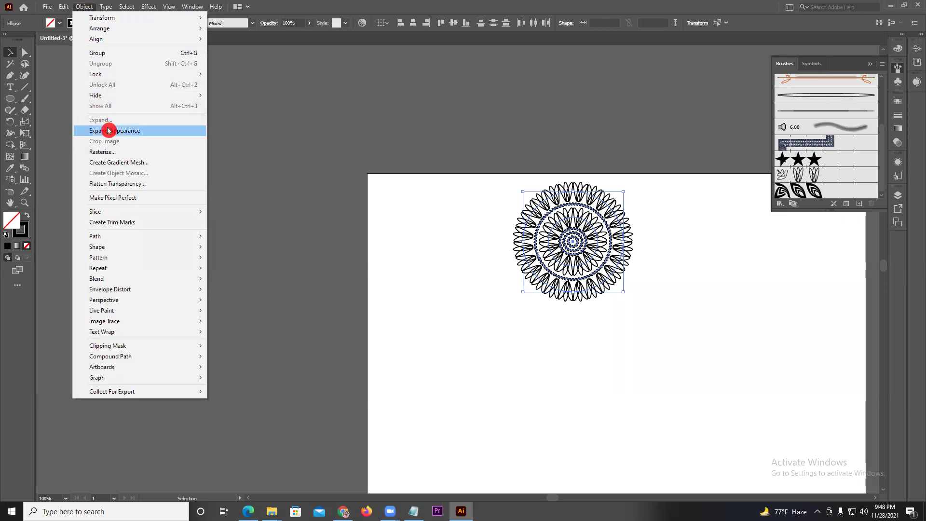
pyautogui.click(108, 130)
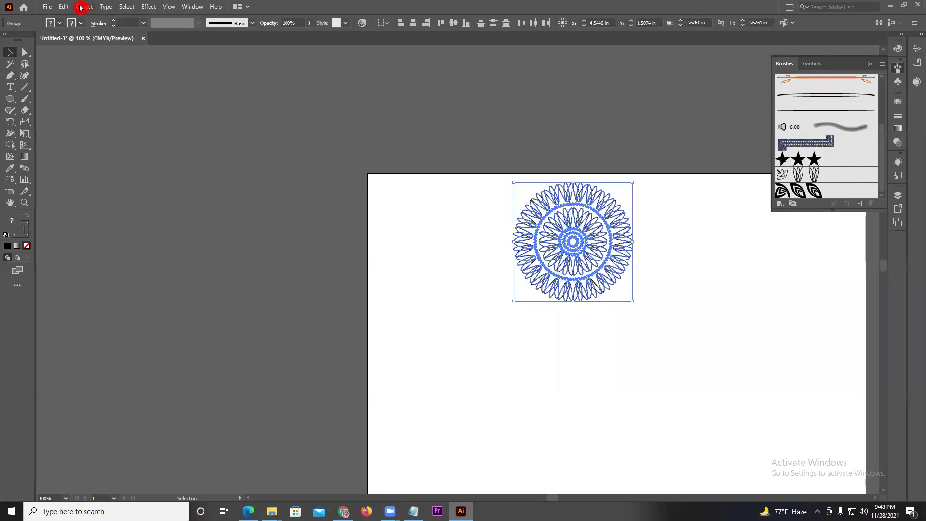
pyautogui.click(81, 7)
pyautogui.click(111, 120)
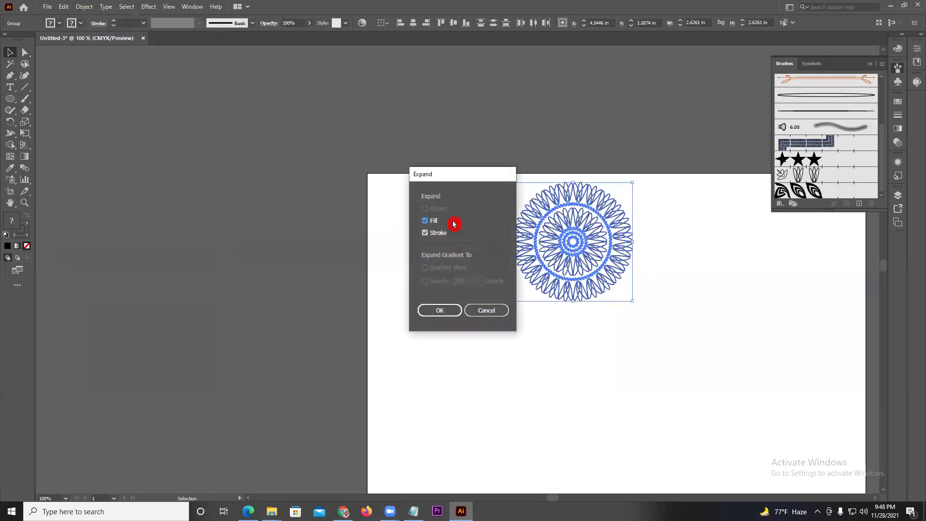
pyautogui.click(440, 310)
# Fill the expanded mandala with red
pyautogui.click(23, 234)
pyautogui.moveTo(408, 173); pyautogui.dragTo(666, 359)
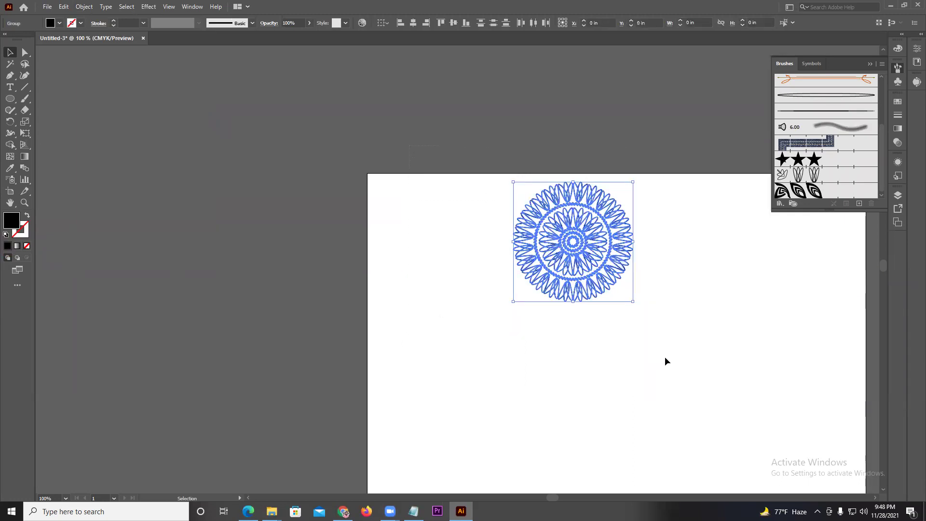
pyautogui.click(130, 29)
pyautogui.click(53, 27)
pyautogui.click(33, 42)
pyautogui.click(314, 239)
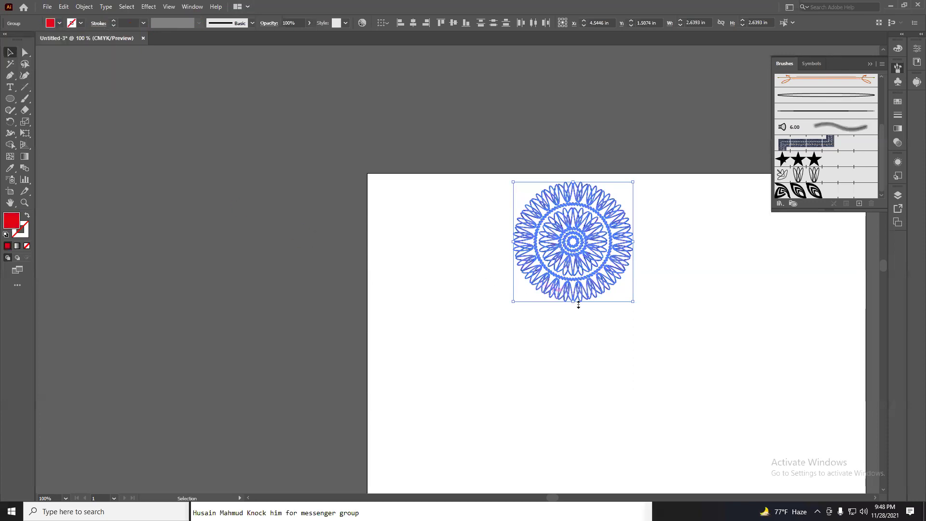
# Undo the red fill and expansion to restore the brush-stroked mandala rings
pyautogui.click(635, 343)
pyautogui.keyDown('alt'); pyautogui.scroll(3, 627, 264); pyautogui.keyUp('alt')
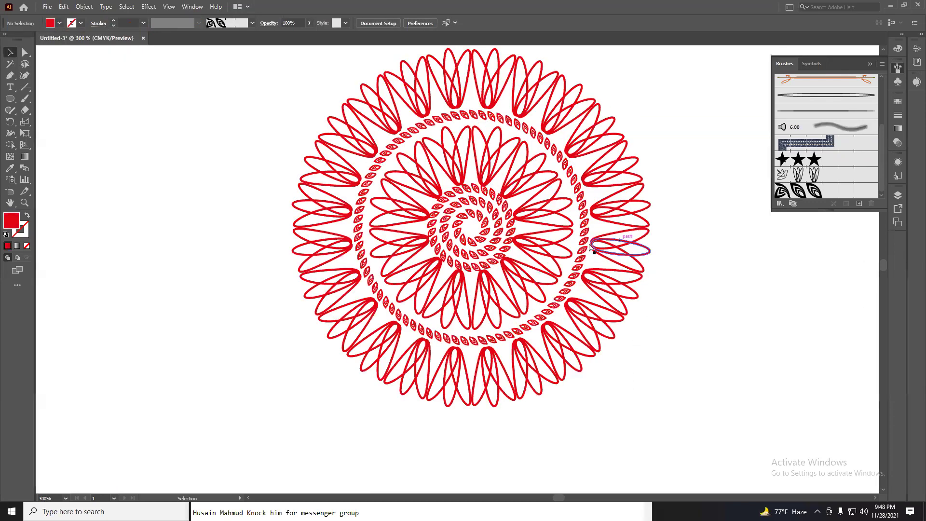
pyautogui.click(589, 247)
pyautogui.press('a')
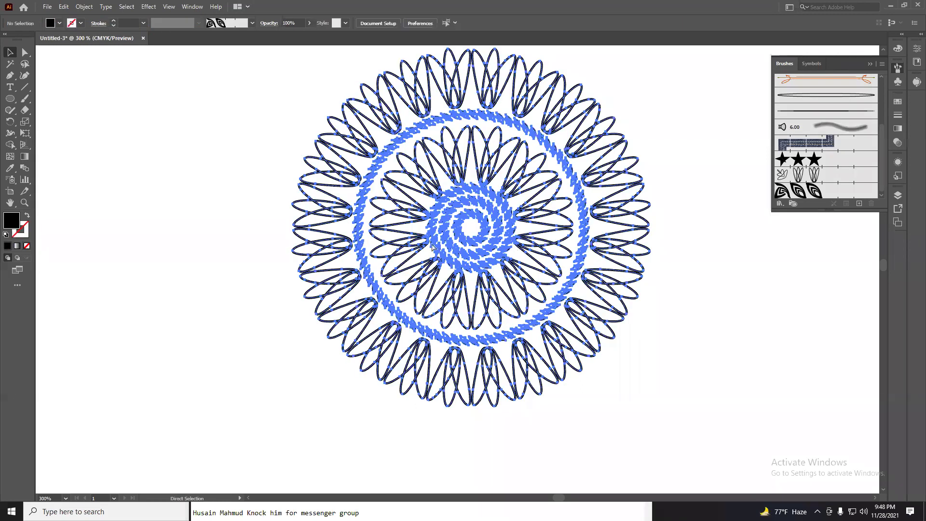
pyautogui.hotkey('ctrl', 'shift', 'a')
pyautogui.moveTo(260, 158); pyautogui.dragTo(614, 340)
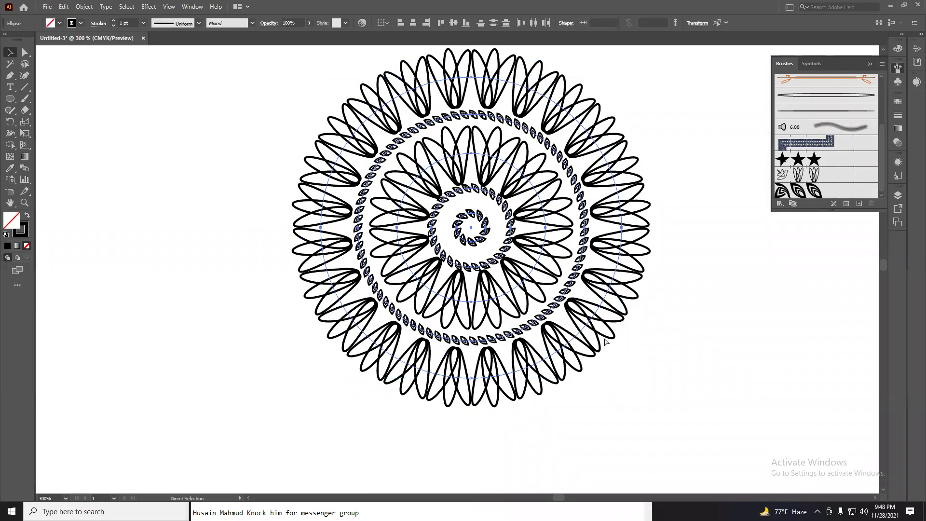
pyautogui.press('v')
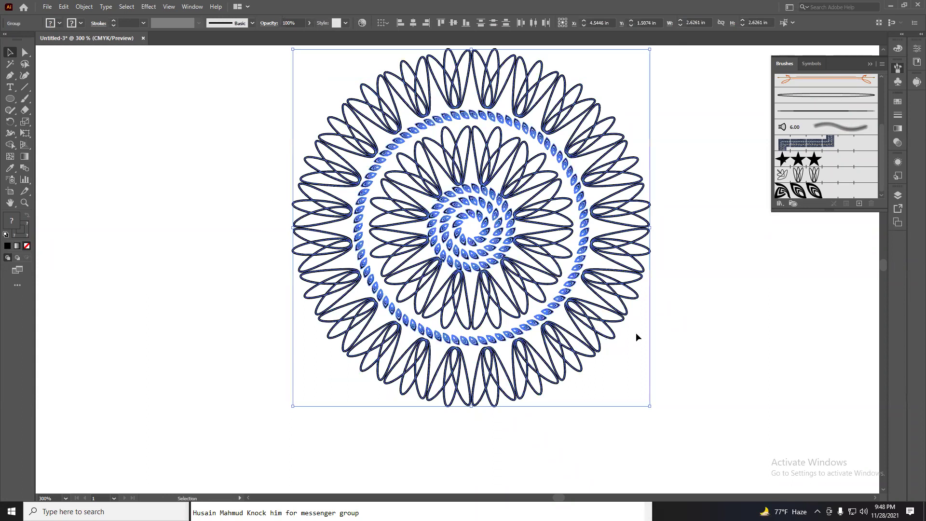
# Set the stroke colour of all mandala rings to a bright yellow
pyautogui.click(635, 336)
pyautogui.moveTo(694, 343); pyautogui.dragTo(284, 134)
pyautogui.click(28, 224)
pyautogui.doubleClick(24, 227)
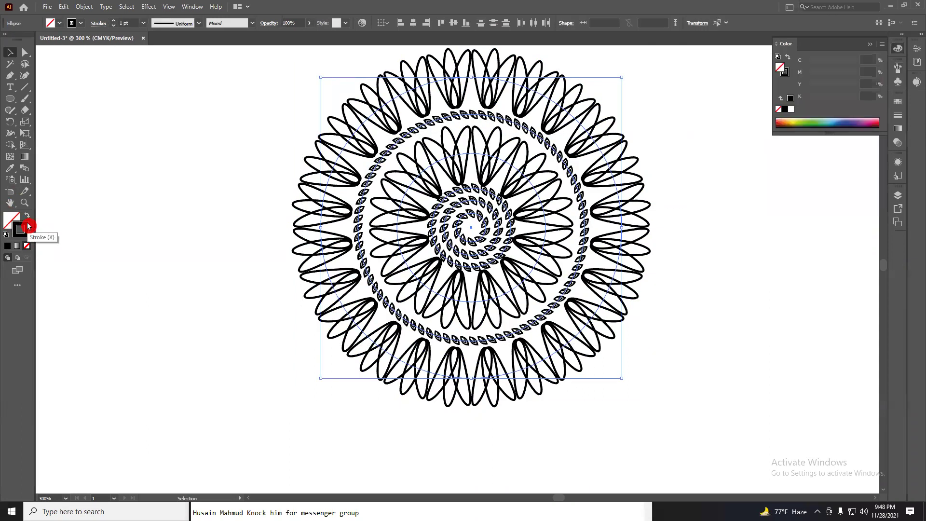
pyautogui.click(451, 199)
pyautogui.click(564, 195)
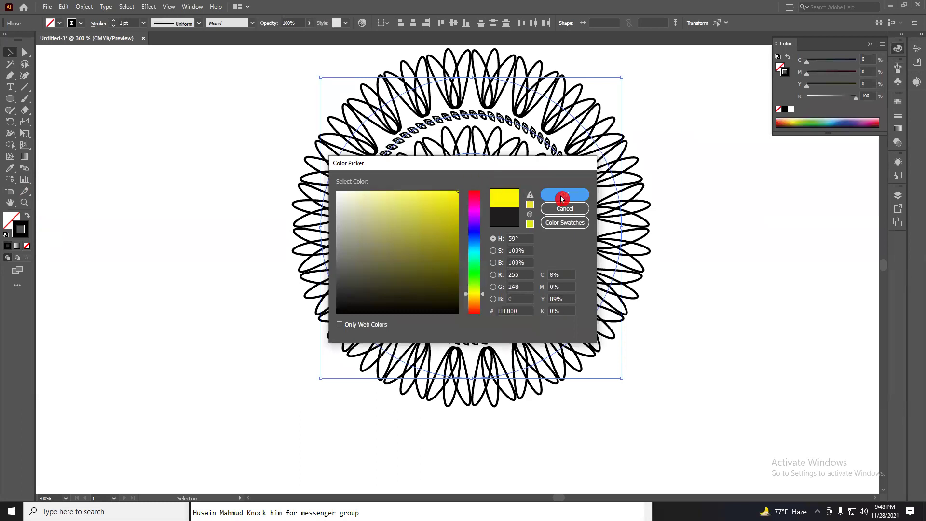
# Deselect the mandala and reselect all its rings
pyautogui.click(701, 209)
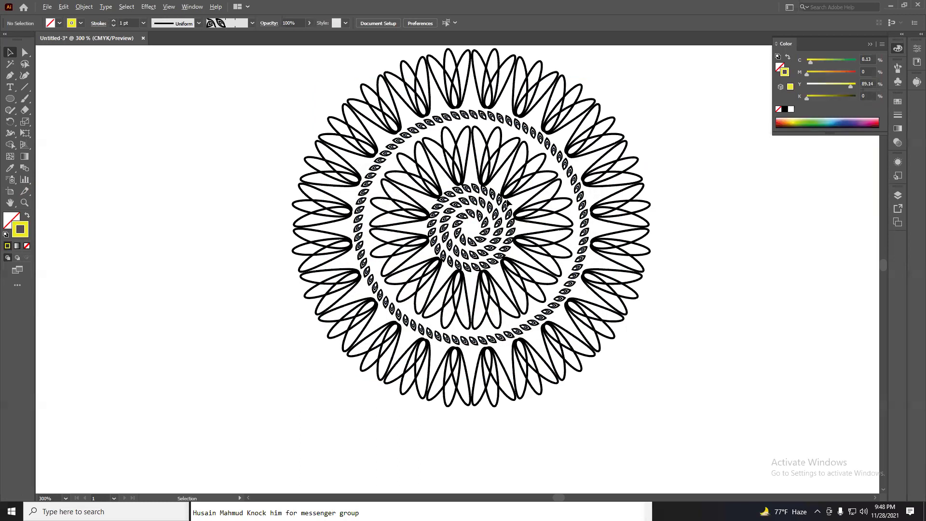
pyautogui.keyDown('alt'); pyautogui.scroll(2, 506, 202); pyautogui.keyUp('alt')
pyautogui.keyDown('alt'); pyautogui.scroll(-2, 540, 226); pyautogui.keyUp('alt')
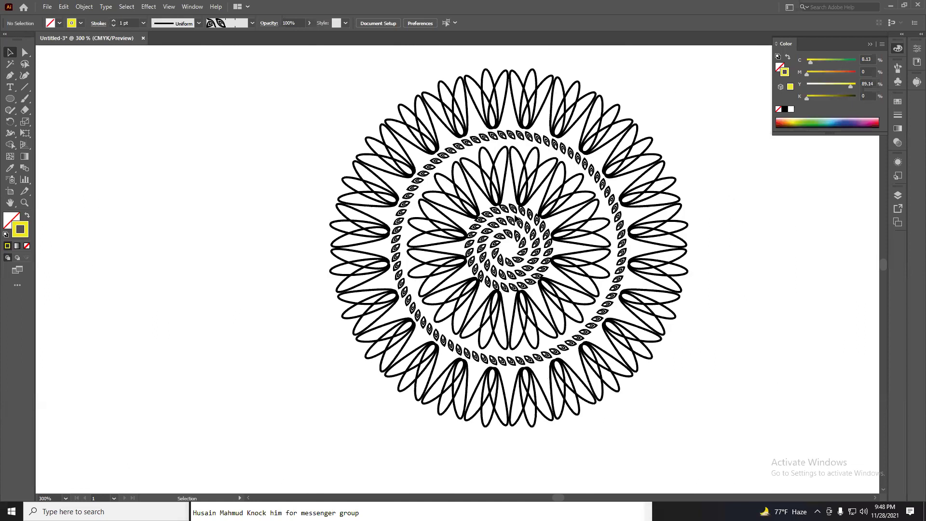
pyautogui.moveTo(341, 143)
pyautogui.mouseDown()
pyautogui.moveTo(707, 356)
pyautogui.moveTo(712, 367)
pyautogui.mouseUp()
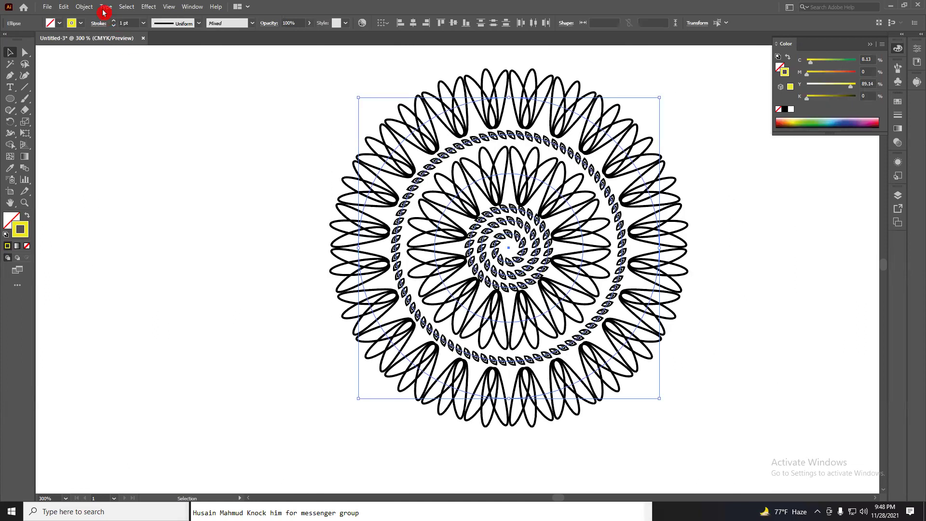
# Expand the mandala's appearance and its fill and stroke, recolouring it dark green
pyautogui.click(85, 7)
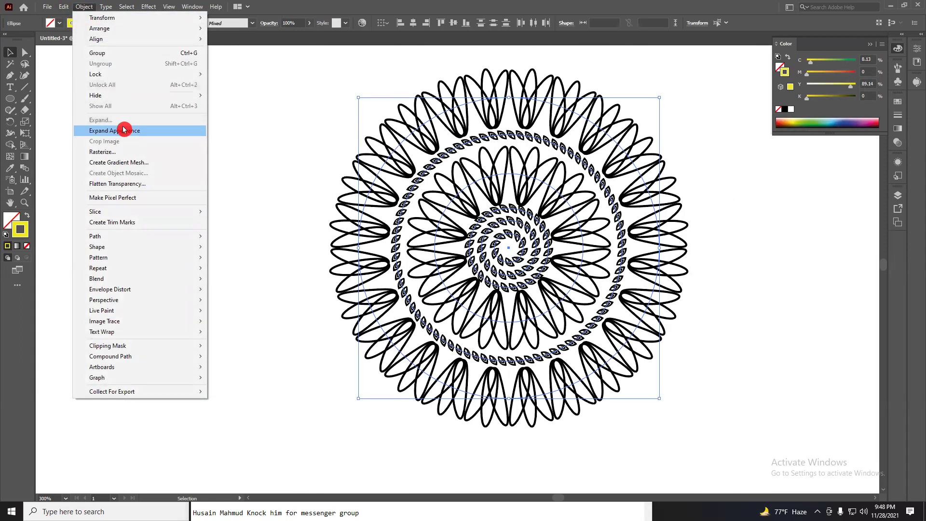
pyautogui.click(125, 130)
pyautogui.click(82, 7)
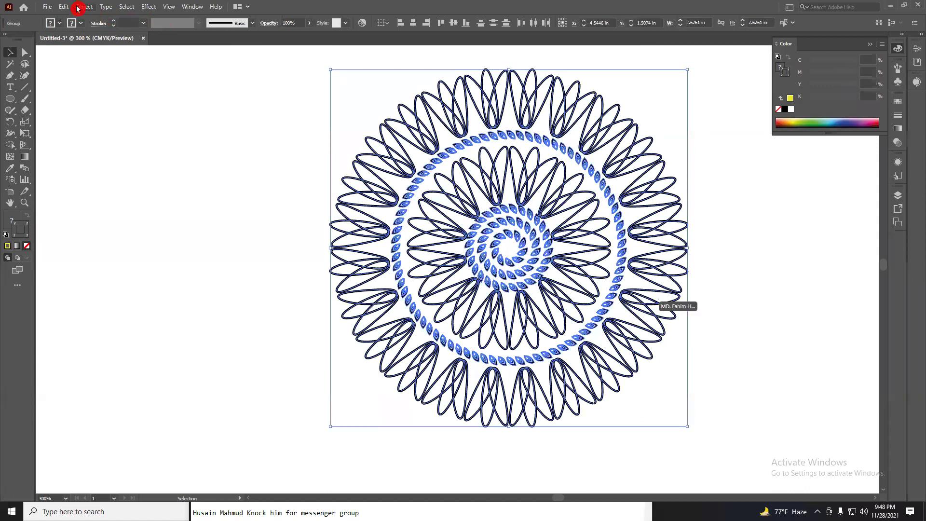
pyautogui.click(103, 125)
pyautogui.click(446, 310)
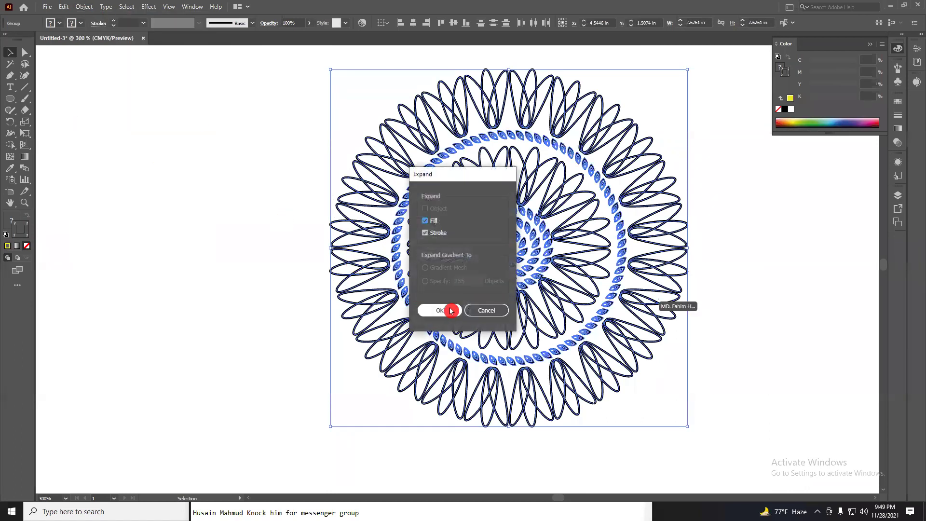
pyautogui.click(816, 121)
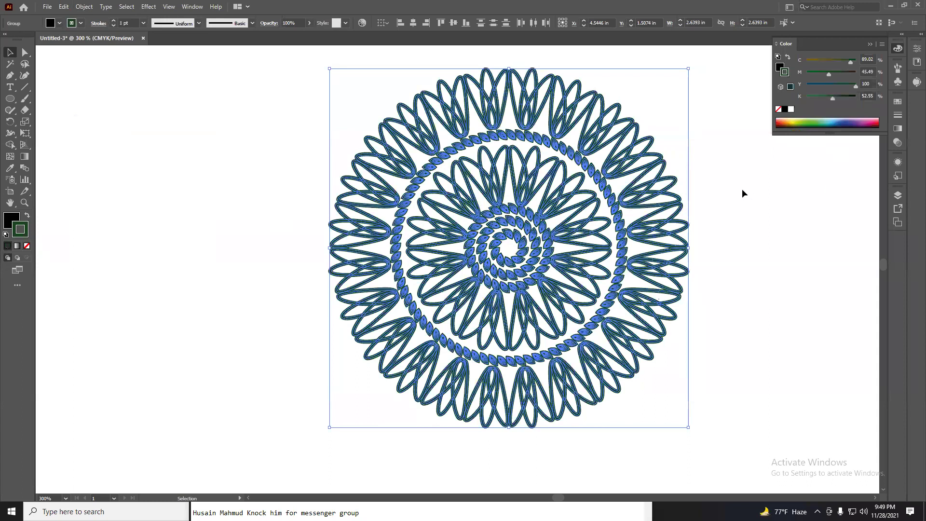
# Set the expanded mandala's stroke to None, keeping only its fill
pyautogui.click(729, 224)
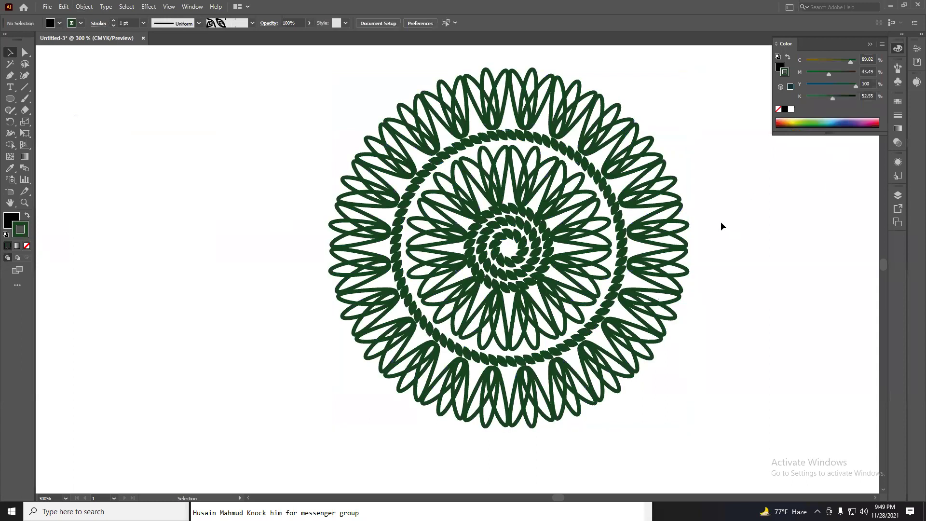
pyautogui.click(11, 218)
pyautogui.moveTo(242, 145); pyautogui.dragTo(559, 292)
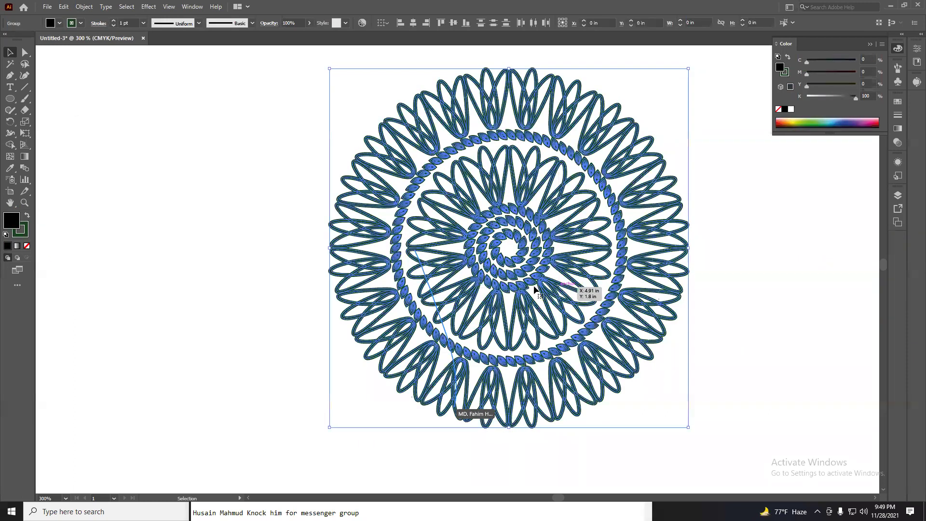
pyautogui.click(13, 215)
pyautogui.click(33, 245)
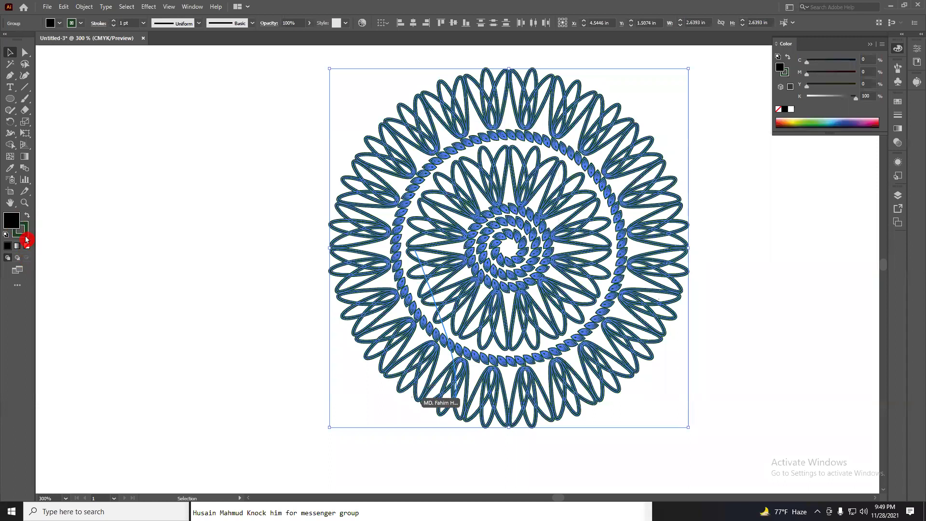
pyautogui.click(27, 245)
pyautogui.click(11, 224)
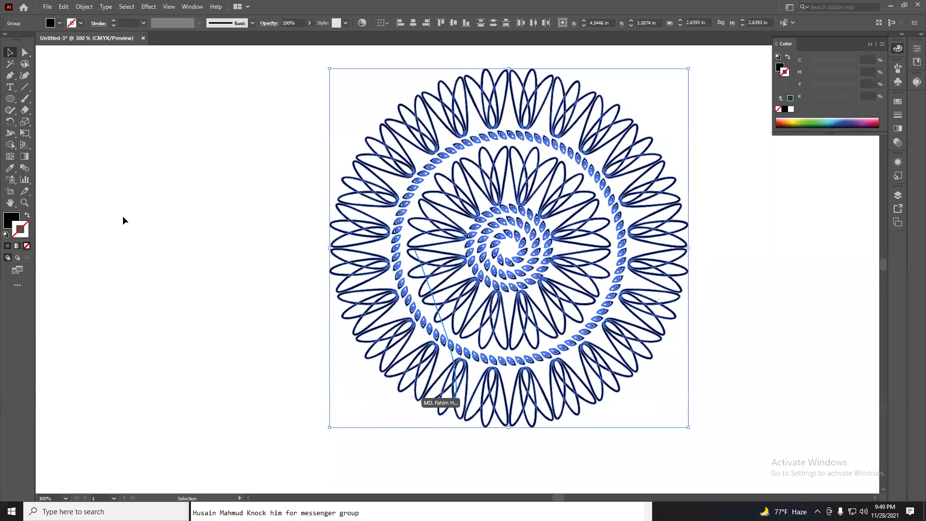
pyautogui.click(124, 220)
# Scroll and pan the view to reposition the page
pyautogui.scroll(-1, 285, 288)
pyautogui.scroll(-1, 284, 288)
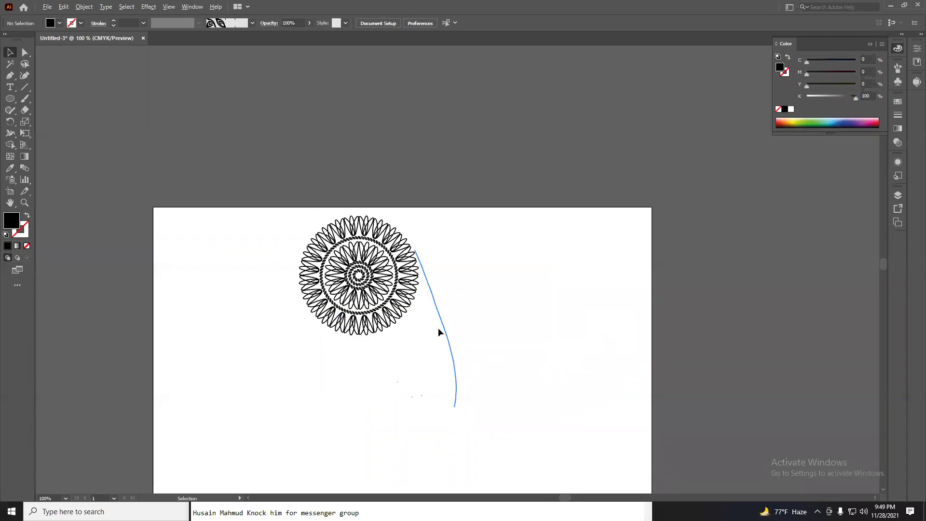
pyautogui.scroll(-1, 438, 330)
pyautogui.scroll(1, 416, 331)
pyautogui.moveTo(419, 341); pyautogui.dragTo(324, 335)
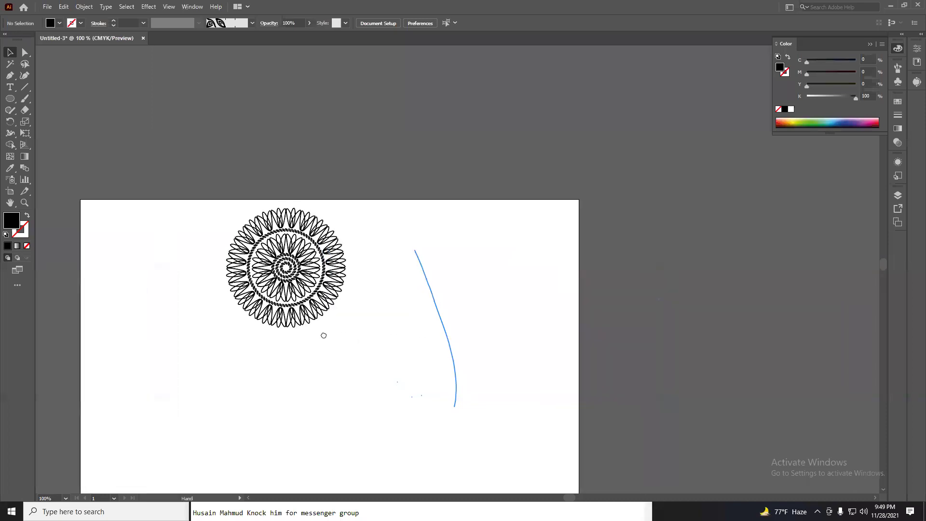
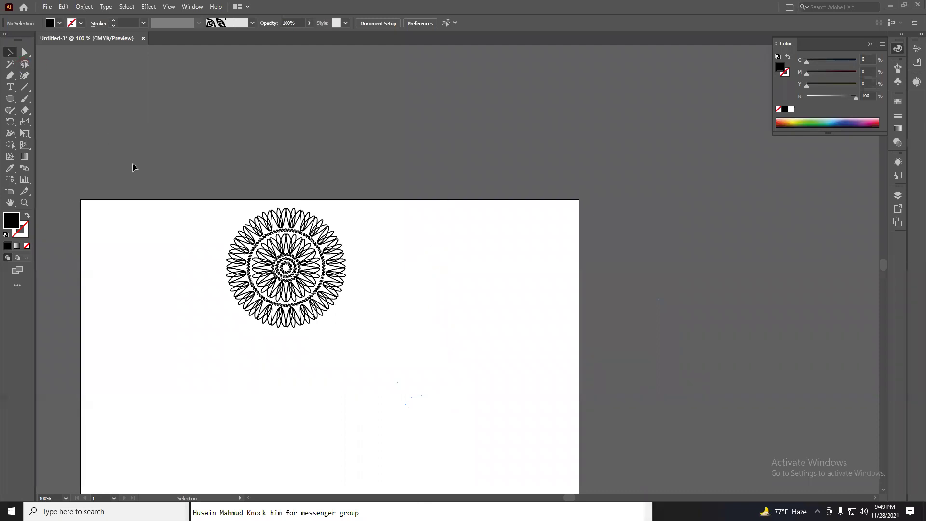
# Marquee-select the mandala, delete it, and zoom in on the empty artboard
pyautogui.moveTo(195, 204); pyautogui.dragTo(382, 349)
pyautogui.press('Delete')
pyautogui.hotkey('ctrl', '+')
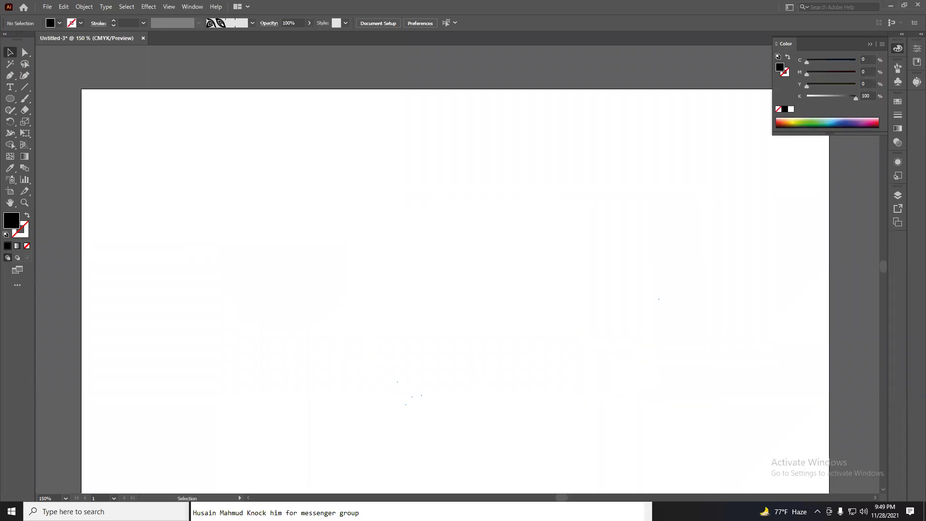
# Check the PDF tool list in Edge and return to the Illustrator document
pyautogui.click(597, 361)
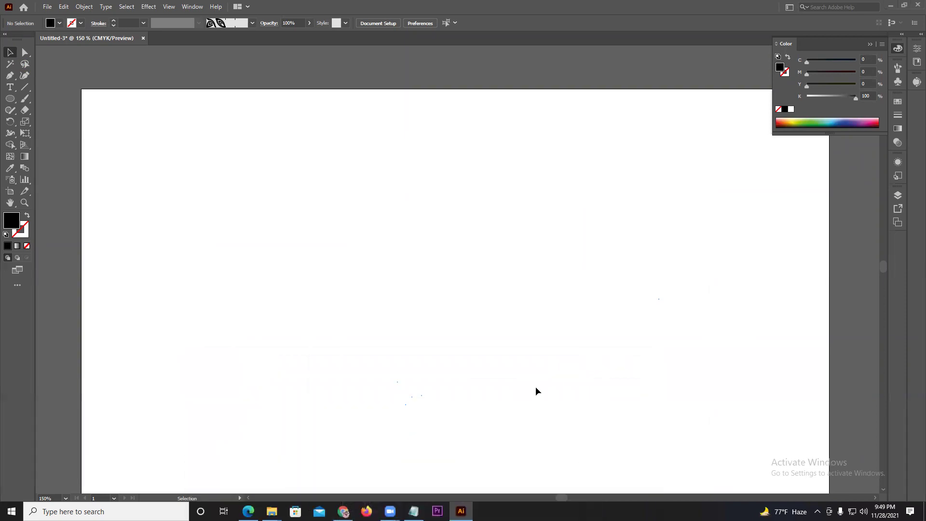
pyautogui.hotkey('alt', 'Tab')
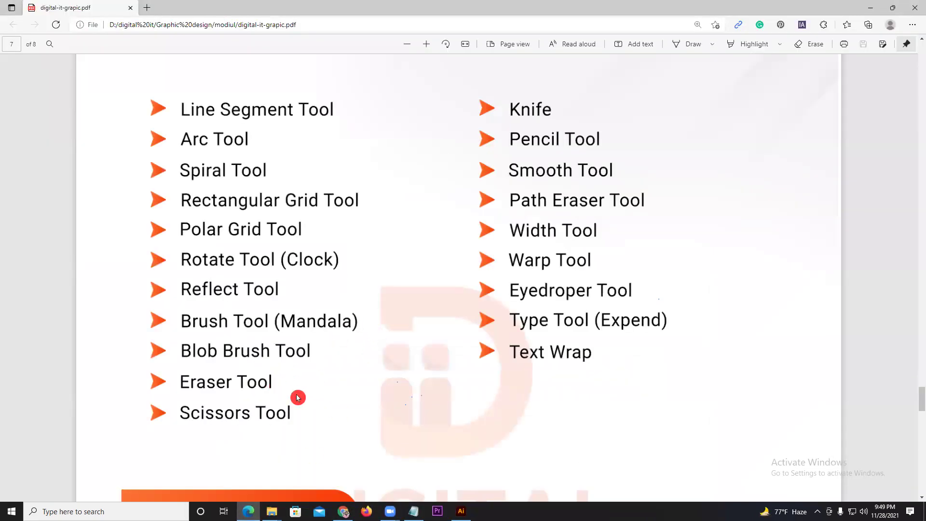
pyautogui.click(460, 511)
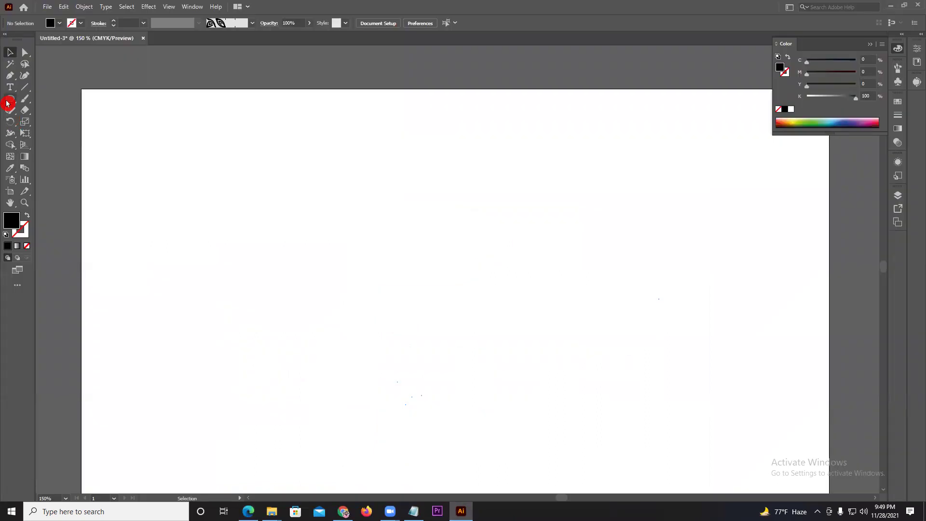
# Paint two thick black strokes with the Blob Brush
pyautogui.moveTo(21, 103); pyautogui.dragTo(72, 116)
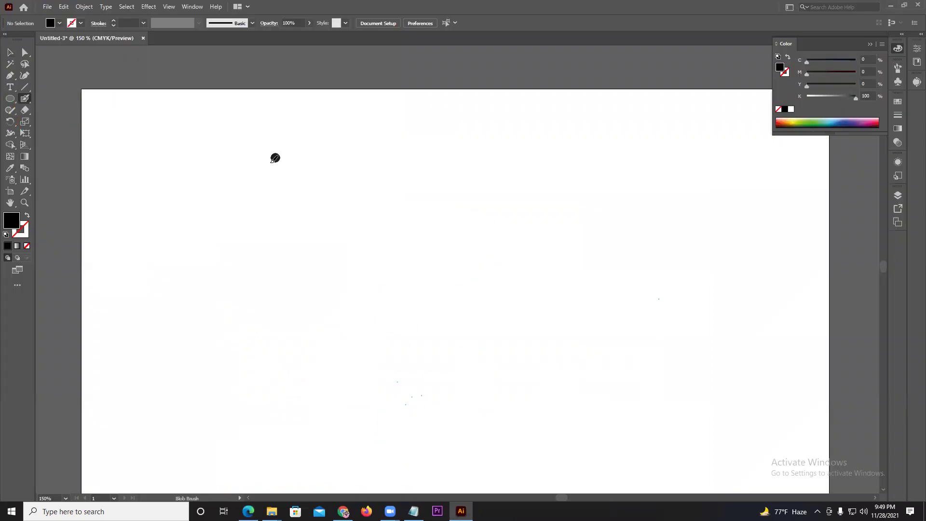
pyautogui.moveTo(275, 157); pyautogui.dragTo(213, 275)
pyautogui.moveTo(357, 241)
pyautogui.mouseDown()
pyautogui.moveTo(378, 151)
pyautogui.moveTo(280, 238)
pyautogui.mouseUp()
# Draw two beaded strokes with the Paintbrush below and right of the thick strokes
pyautogui.click(18, 98)
pyautogui.moveTo(29, 100); pyautogui.dragTo(56, 98)
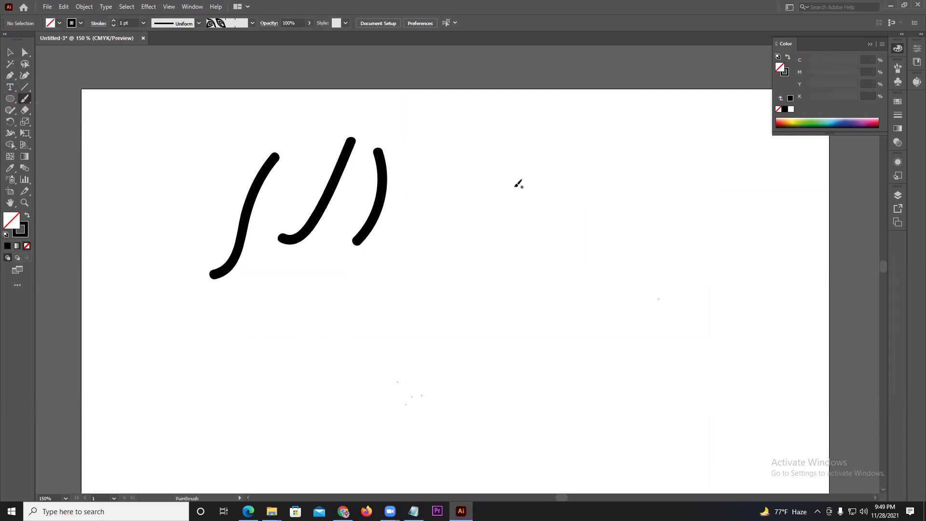
pyautogui.moveTo(512, 186); pyautogui.dragTo(474, 265)
pyautogui.moveTo(408, 288); pyautogui.dragTo(299, 281)
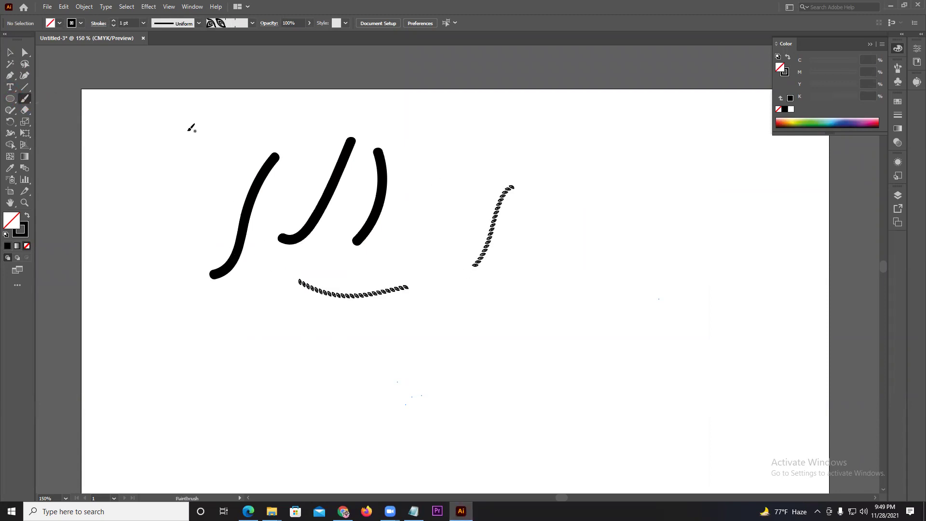
# Browse the brush definitions list, then draw two more beaded strokes at upper left
pyautogui.click(232, 25)
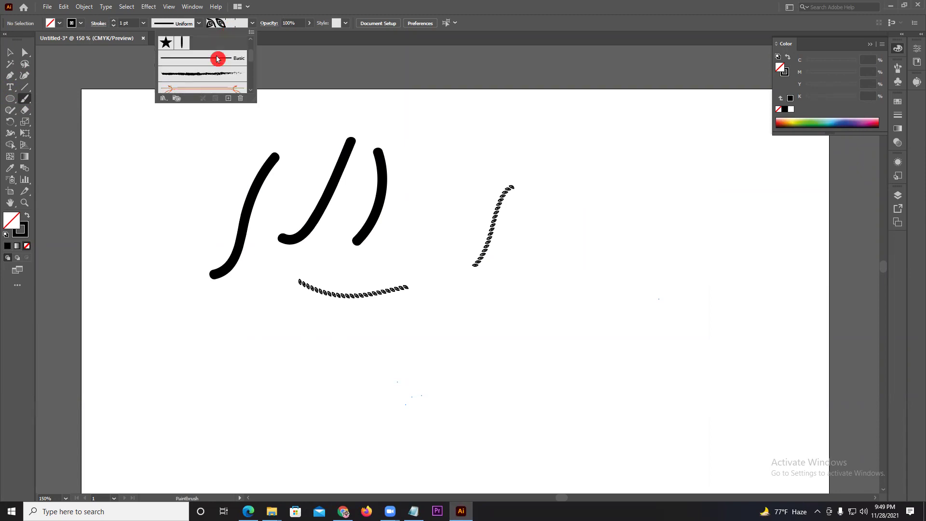
pyautogui.click(219, 68)
pyautogui.scroll(-1, 212, 73)
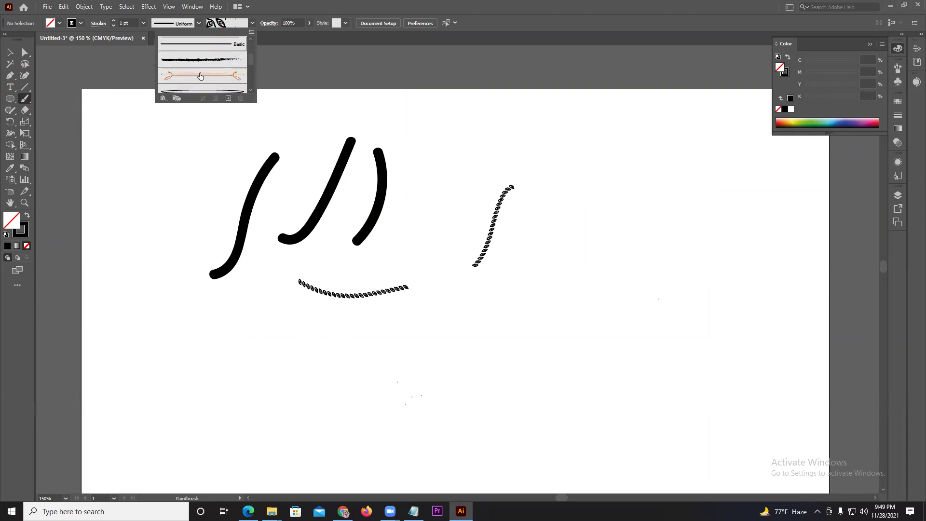
pyautogui.click(202, 146)
pyautogui.moveTo(207, 152); pyautogui.dragTo(147, 204)
pyautogui.moveTo(177, 109); pyautogui.dragTo(145, 163)
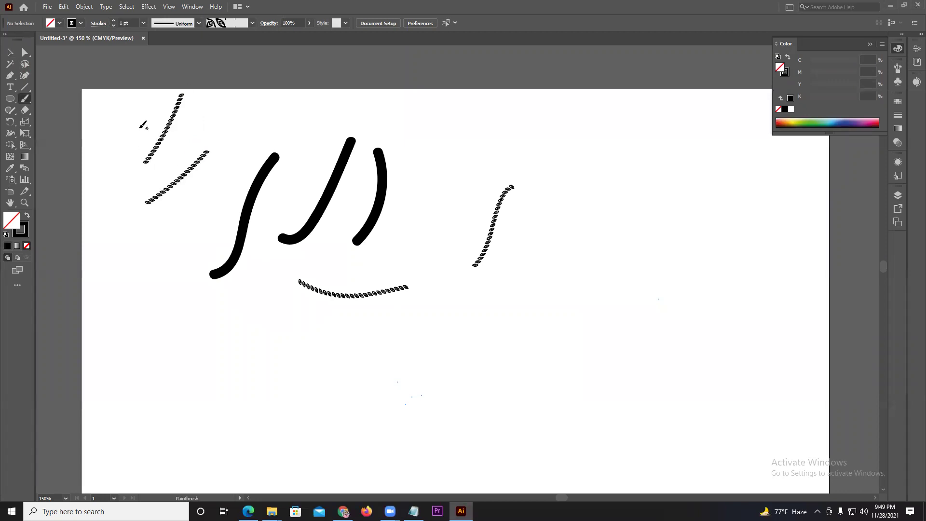
# Apply the Basic brush to the topmost beaded stroke, making it a plain line
pyautogui.click(11, 52)
pyautogui.moveTo(166, 115); pyautogui.dragTo(187, 126)
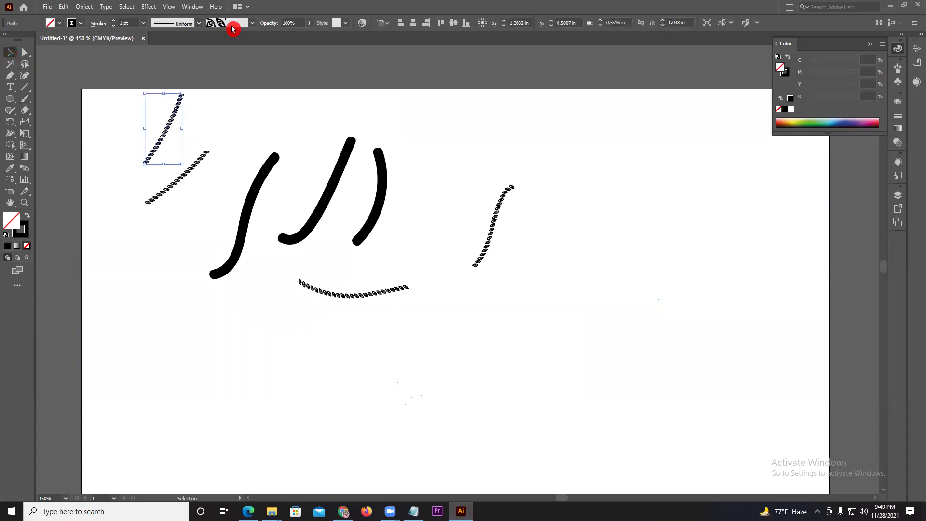
pyautogui.click(242, 23)
pyautogui.click(226, 54)
pyautogui.click(219, 62)
pyautogui.click(123, 150)
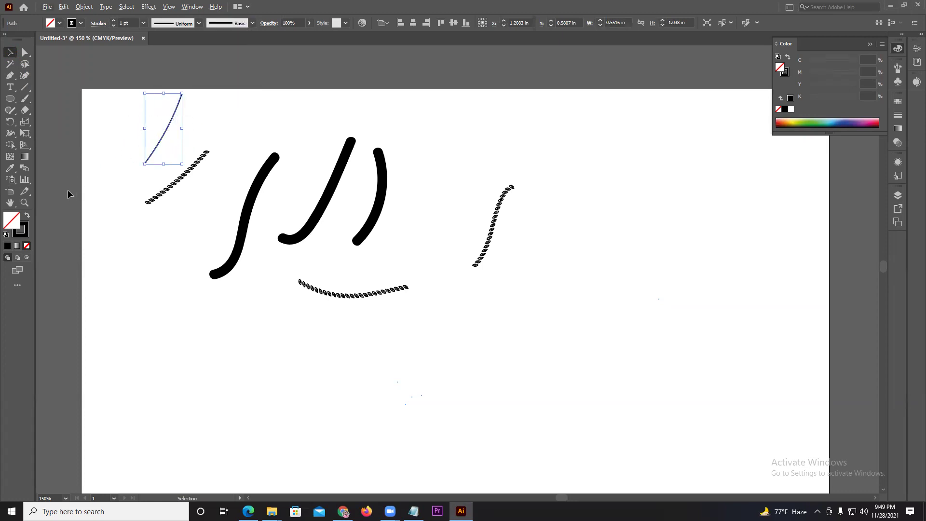
# Select the remaining beaded strokes in turn, then the three thick black strokes with fill active
pyautogui.click(167, 194)
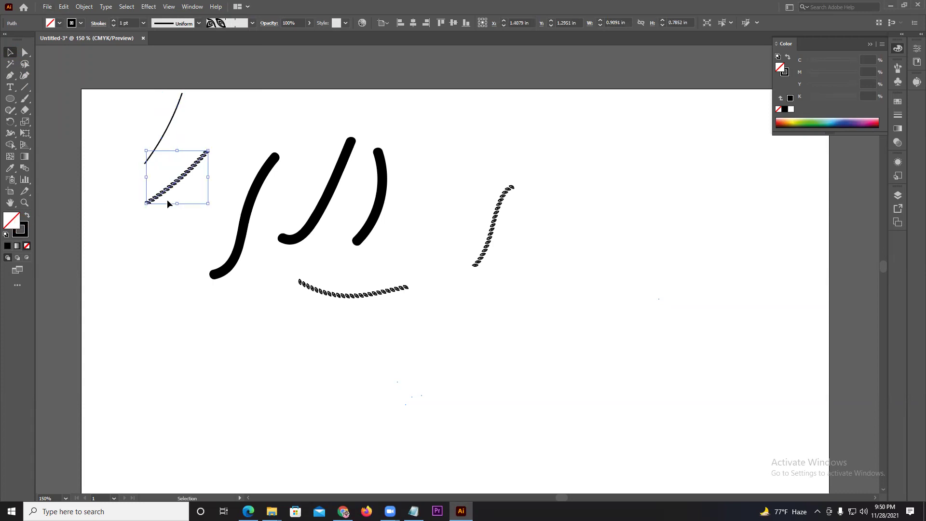
pyautogui.click(335, 296)
pyautogui.click(475, 263)
pyautogui.moveTo(227, 187); pyautogui.dragTo(399, 205)
pyautogui.click(16, 215)
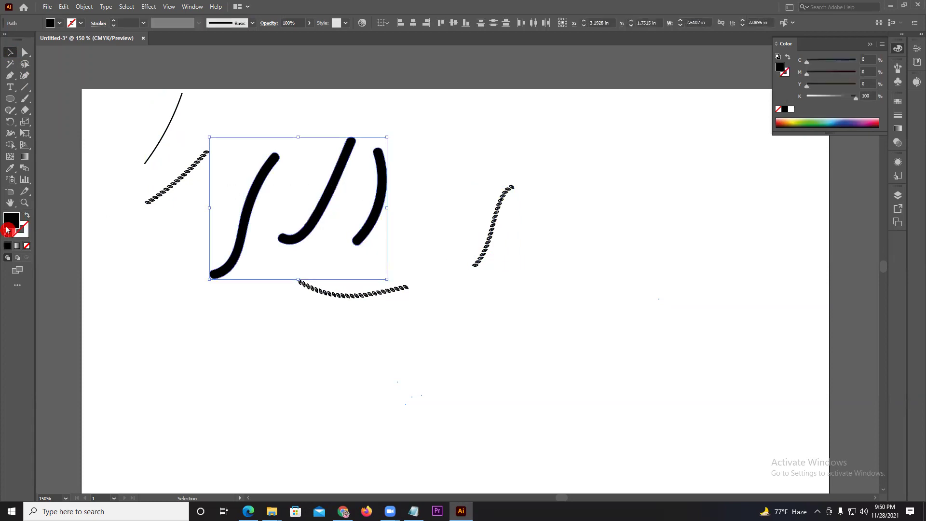
# Add a beaded stroke, then paint two large black blobs with an enlarged Blob Brush
pyautogui.click(25, 99)
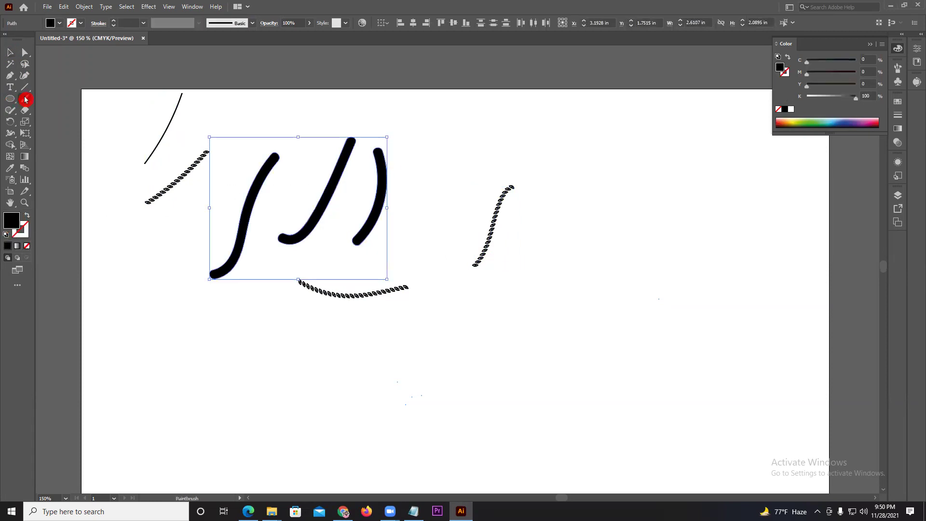
pyautogui.moveTo(447, 182); pyautogui.dragTo(436, 246)
pyautogui.moveTo(25, 98); pyautogui.dragTo(53, 113)
pyautogui.click(53, 113)
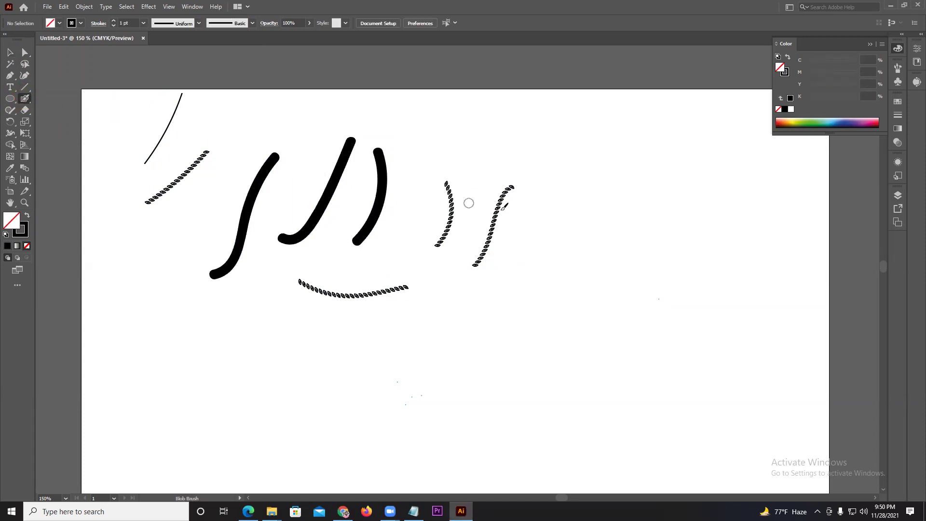
pyautogui.press(']')
pyautogui.press(']')
pyautogui.press(']')
pyautogui.press(']')
pyautogui.moveTo(651, 198); pyautogui.dragTo(596, 287)
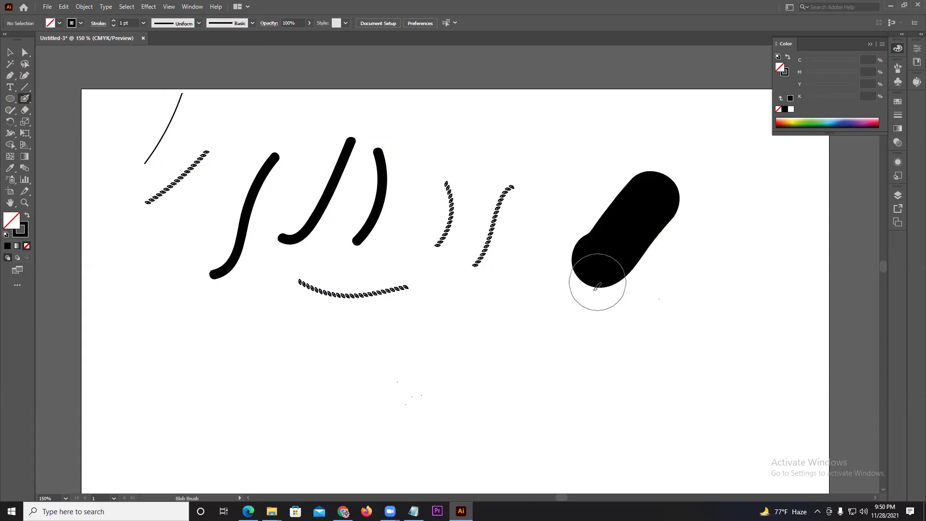
pyautogui.moveTo(544, 350); pyautogui.dragTo(558, 204)
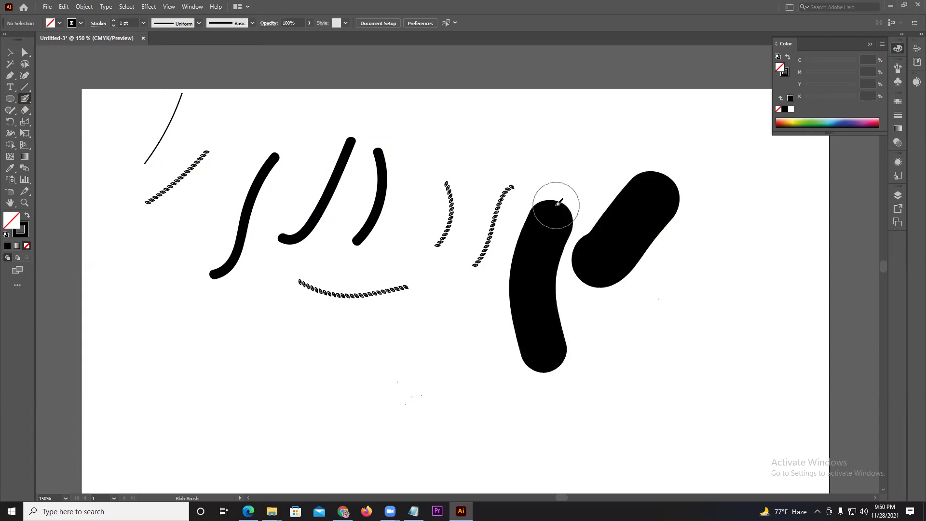
# Marquee-select every drawing on the artboard and delete it
pyautogui.click(10, 52)
pyautogui.moveTo(95, 92); pyautogui.dragTo(657, 386)
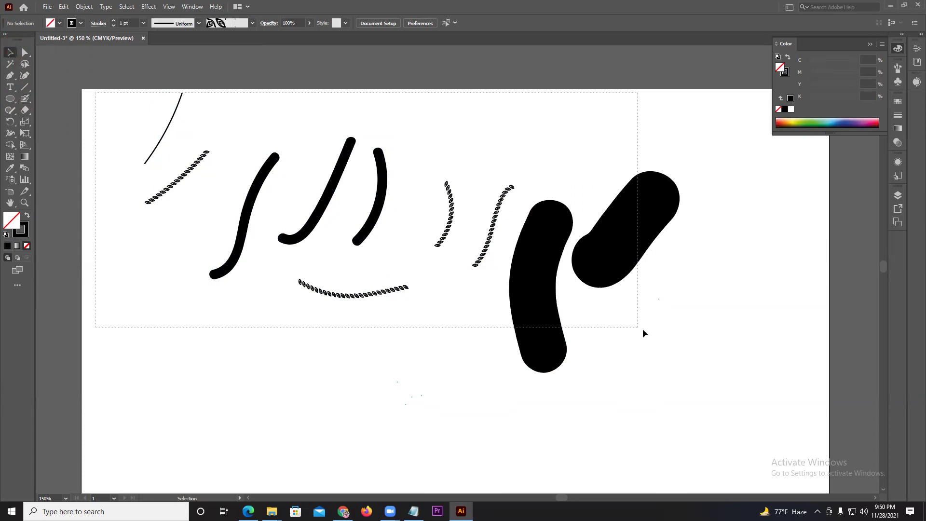
pyautogui.press('Delete')
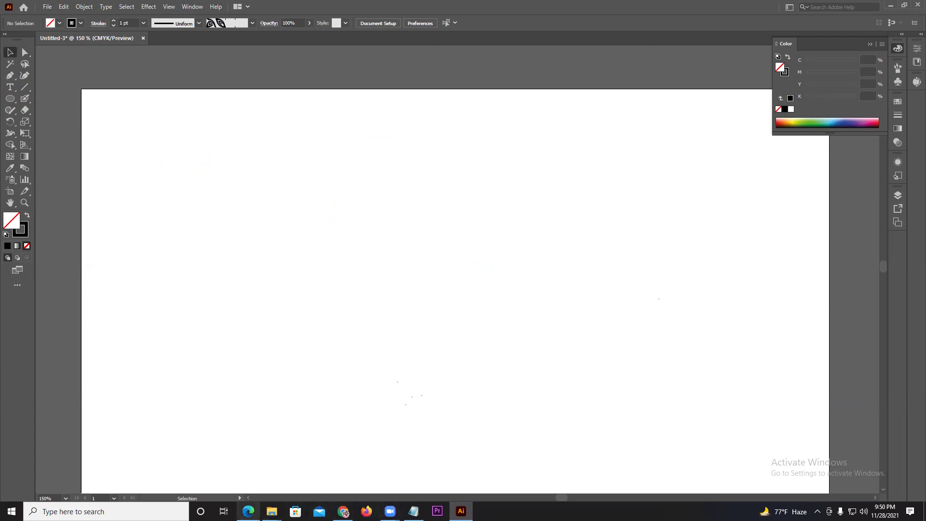
# Draw a wide rectangle across the artboard and fill it solid black
pyautogui.click(14, 95)
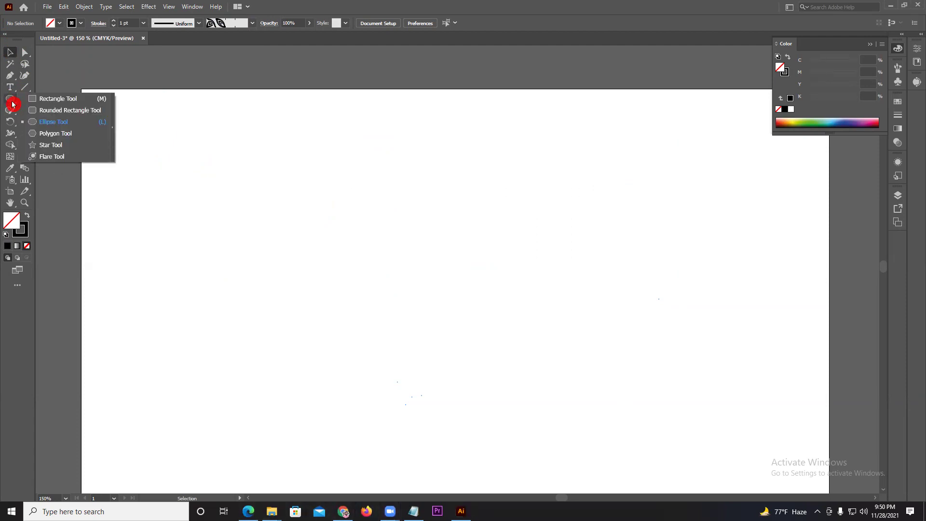
pyautogui.click(48, 96)
pyautogui.moveTo(223, 193)
pyautogui.mouseDown()
pyautogui.moveTo(425, 276)
pyautogui.moveTo(586, 322)
pyautogui.mouseUp()
pyautogui.click(28, 217)
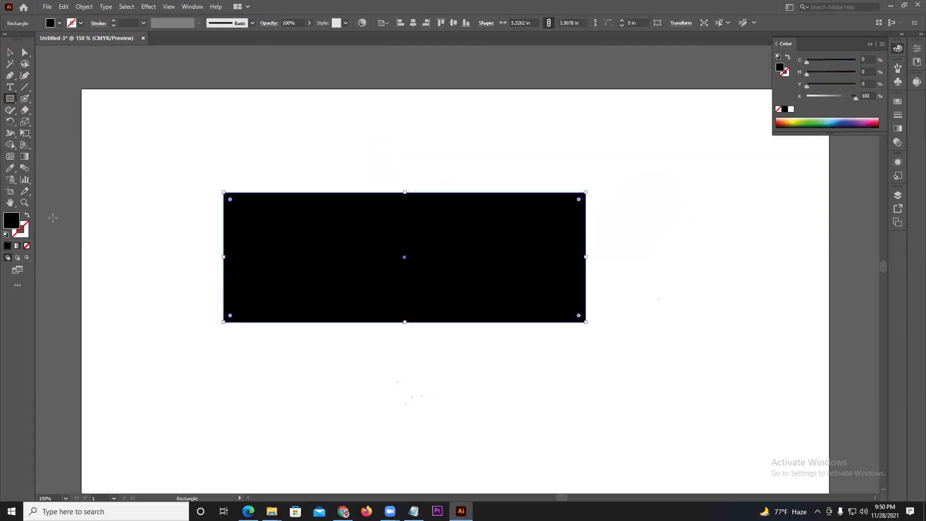
# Erase vertical and horizontal gaps through the rectangle, then undo the last two cuts
pyautogui.click(25, 110)
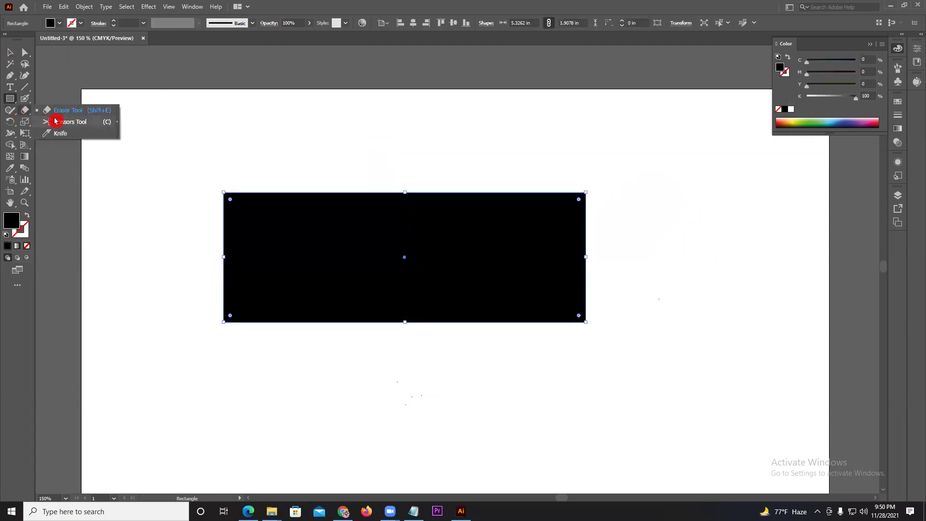
pyautogui.click(56, 110)
pyautogui.moveTo(286, 190); pyautogui.dragTo(289, 331)
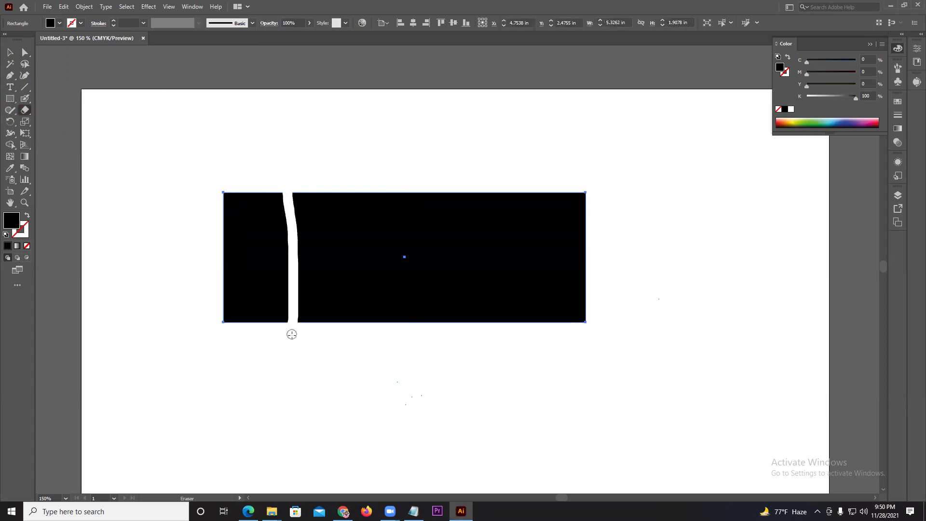
pyautogui.moveTo(355, 182); pyautogui.dragTo(378, 368)
pyautogui.moveTo(457, 188); pyautogui.dragTo(474, 332)
pyautogui.moveTo(149, 260)
pyautogui.mouseDown()
pyautogui.moveTo(644, 260)
pyautogui.moveTo(161, 255)
pyautogui.mouseUp()
pyautogui.moveTo(530, 194); pyautogui.dragTo(537, 361)
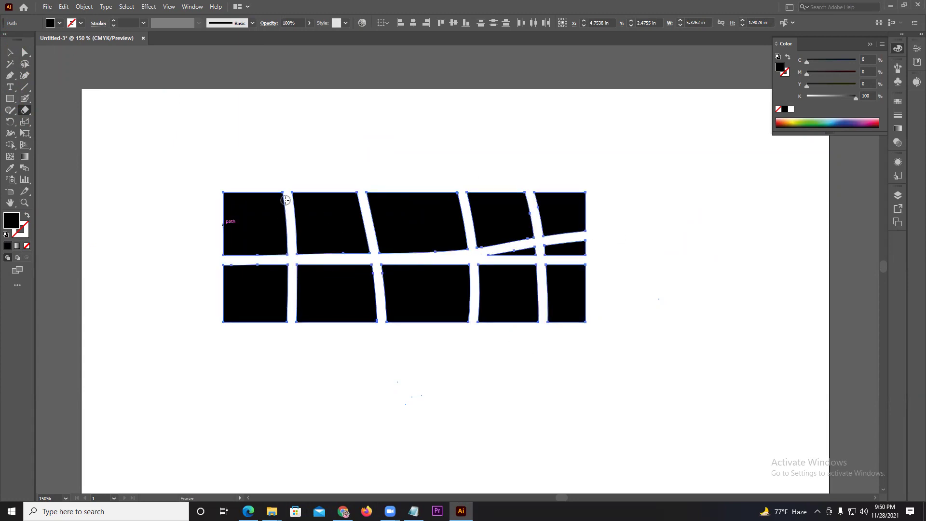
pyautogui.hotkey('ctrl', 'z')
pyautogui.hotkey('ctrl', 'z')
pyautogui.hotkey('ctrl', 'z')
pyautogui.hotkey('ctrl', 'z')
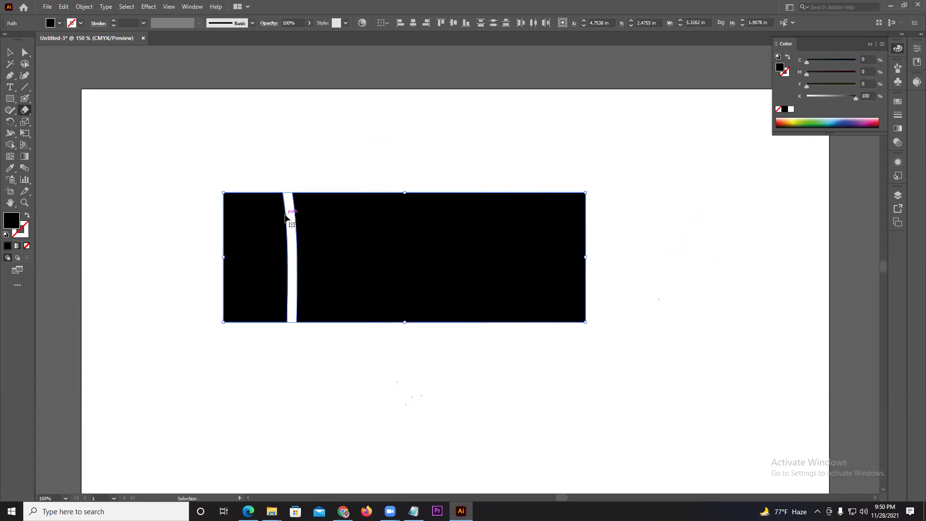
pyautogui.hotkey('ctrl', 'z')
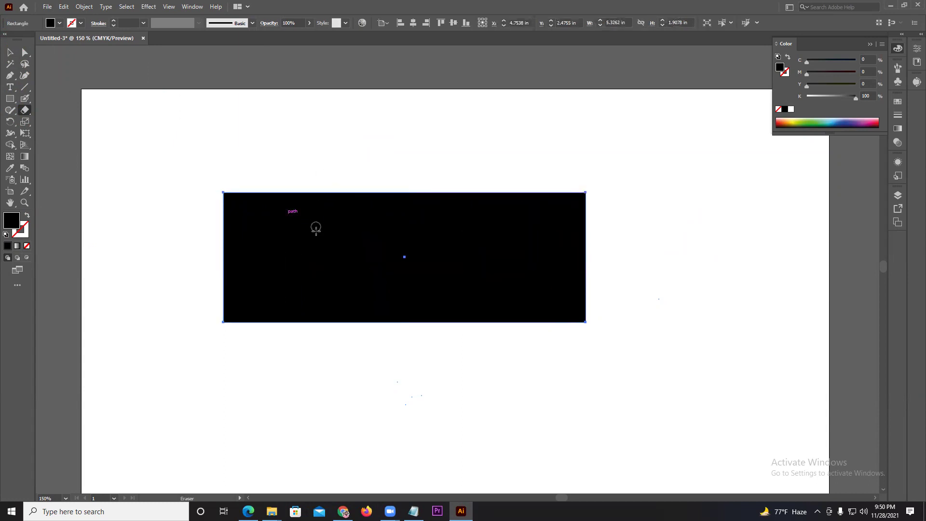
# Undo a trial diagonal cut and erase two vertical gaps through the rectangle
pyautogui.moveTo(319, 183); pyautogui.dragTo(245, 255)
pyautogui.hotkey('ctrl', 'z')
pyautogui.moveTo(333, 184); pyautogui.dragTo(326, 378)
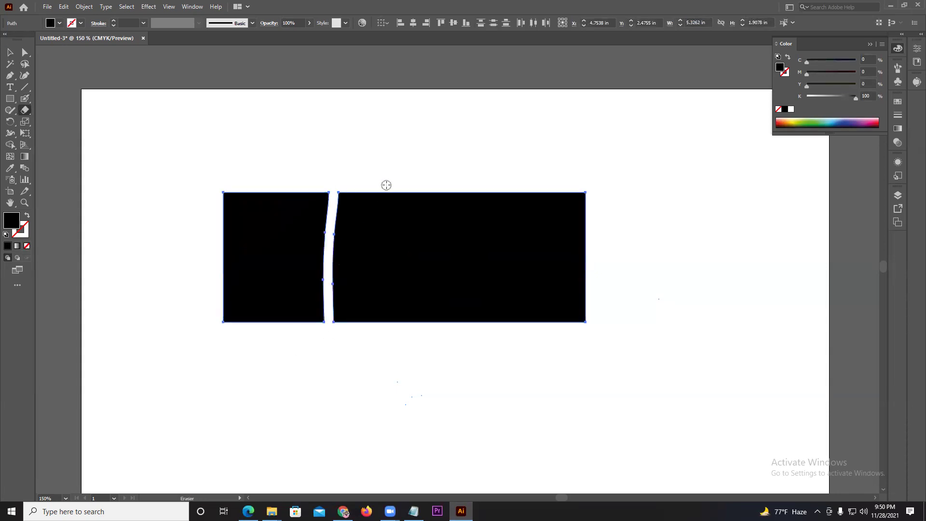
pyautogui.moveTo(386, 184); pyautogui.dragTo(387, 373)
pyautogui.scroll(2, 333, 265)
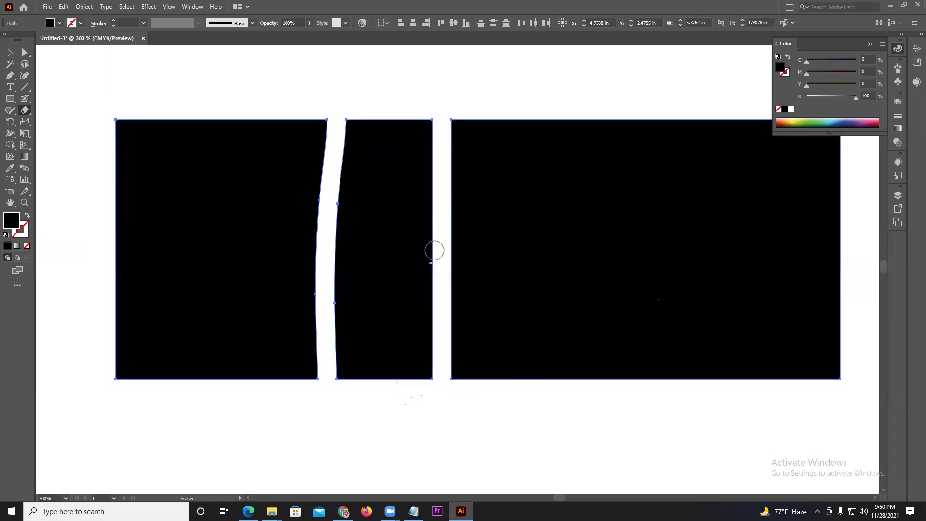
pyautogui.scroll(-1, 433, 254)
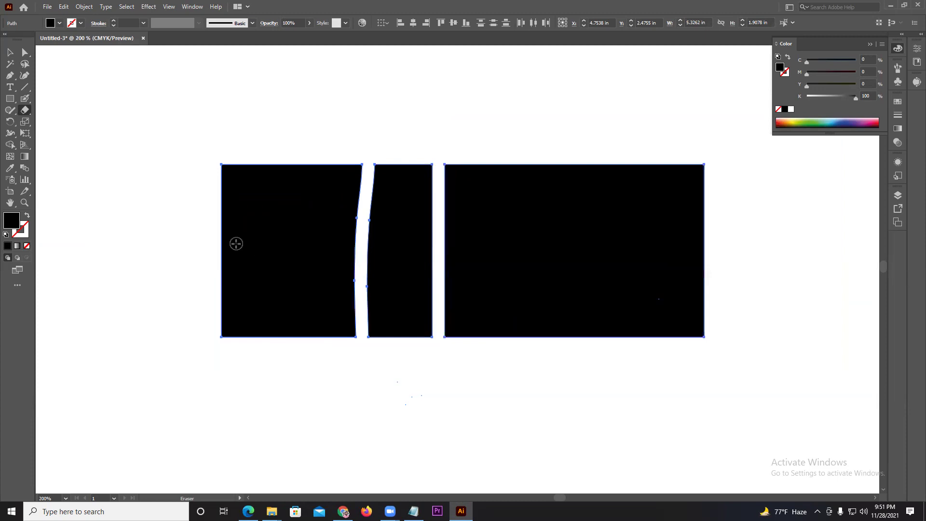
# Erase horizontal bands across the pieces, undoing one stray stroke, to form a grid
pyautogui.moveTo(211, 240); pyautogui.dragTo(712, 241)
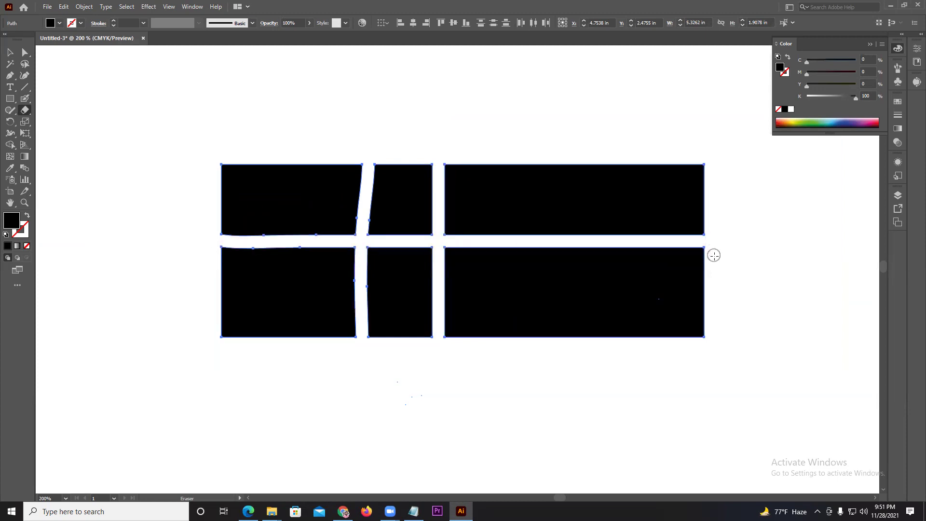
pyautogui.moveTo(745, 300); pyautogui.dragTo(52, 346)
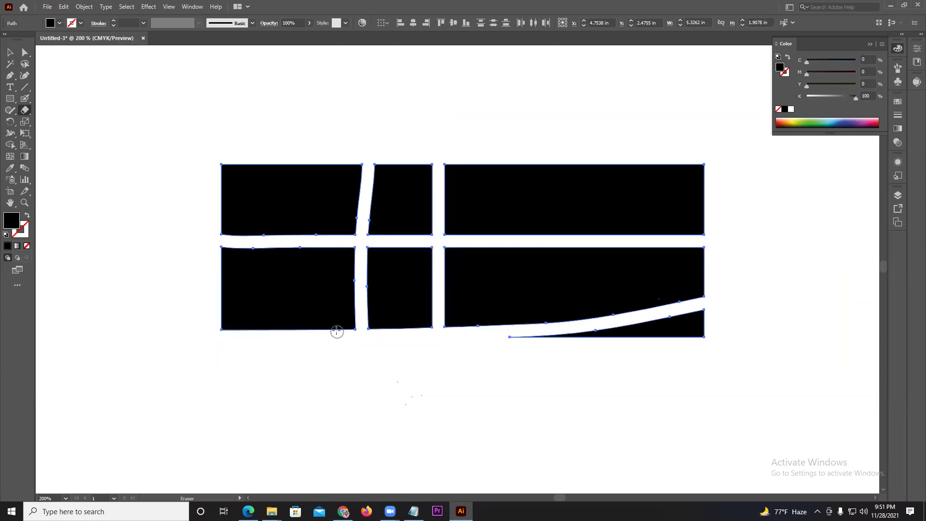
pyautogui.hotkey('ctrl', 'z')
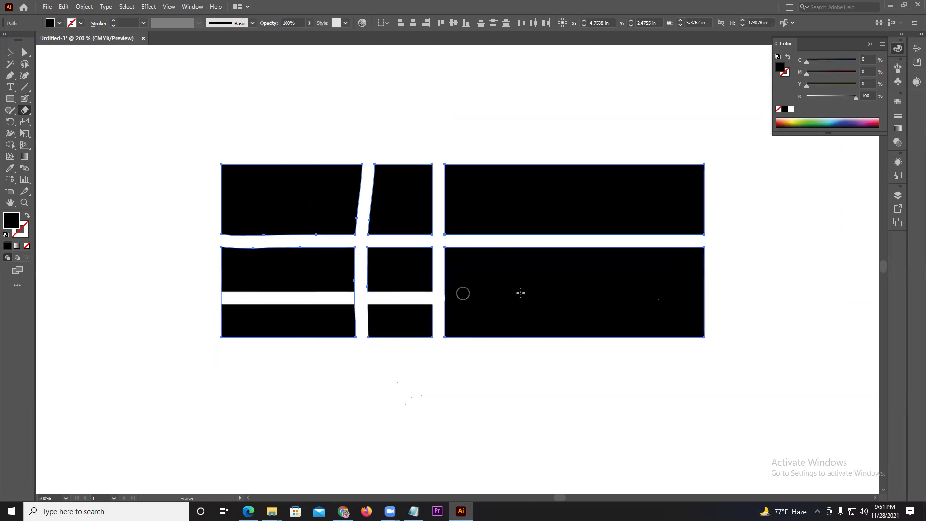
pyautogui.moveTo(191, 297); pyautogui.dragTo(823, 289)
pyautogui.scroll(3, 292, 274)
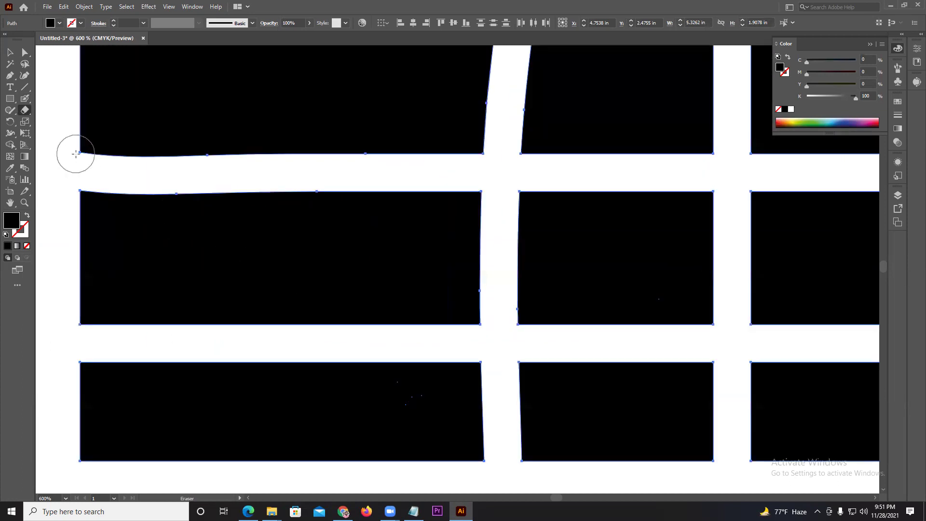
pyautogui.scroll(-1, 163, 315)
pyautogui.scroll(-2, 747, 371)
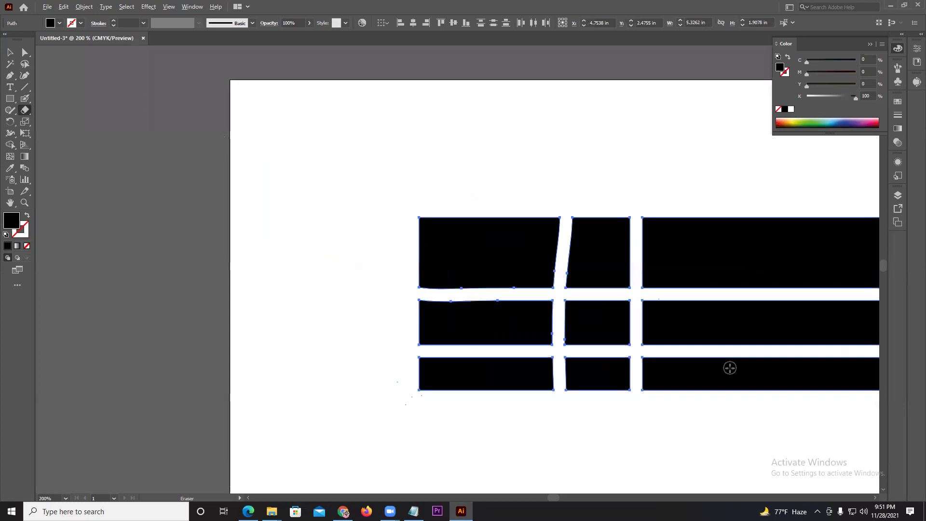
pyautogui.scroll(-1, 796, 348)
pyautogui.moveTo(706, 338)
pyautogui.mouseDown()
pyautogui.moveTo(528, 333)
pyautogui.moveTo(418, 316)
pyautogui.mouseUp()
# Drag the erased grid pieces apart across the artboard
pyautogui.click(10, 52)
pyautogui.moveTo(244, 251); pyautogui.dragTo(182, 237)
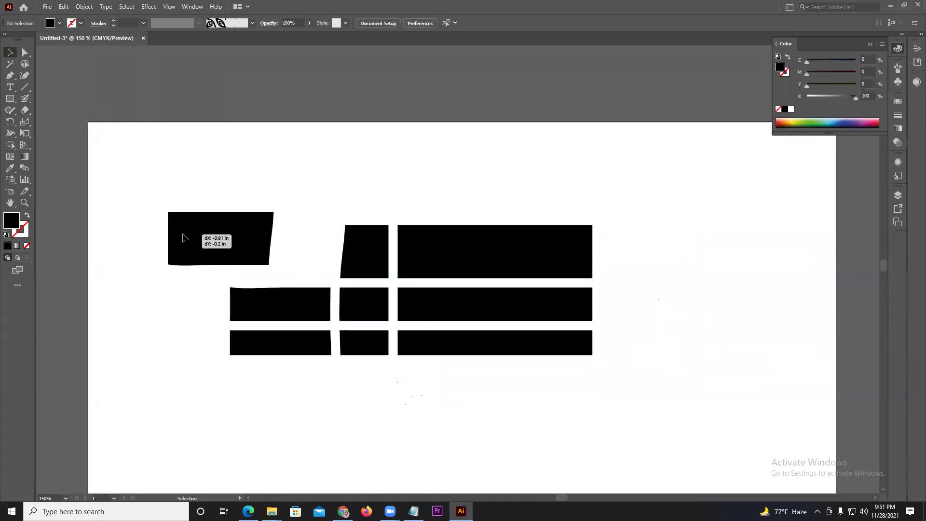
pyautogui.moveTo(231, 304); pyautogui.dragTo(160, 306)
pyautogui.moveTo(290, 352); pyautogui.dragTo(264, 378)
pyautogui.moveTo(366, 352); pyautogui.dragTo(380, 394)
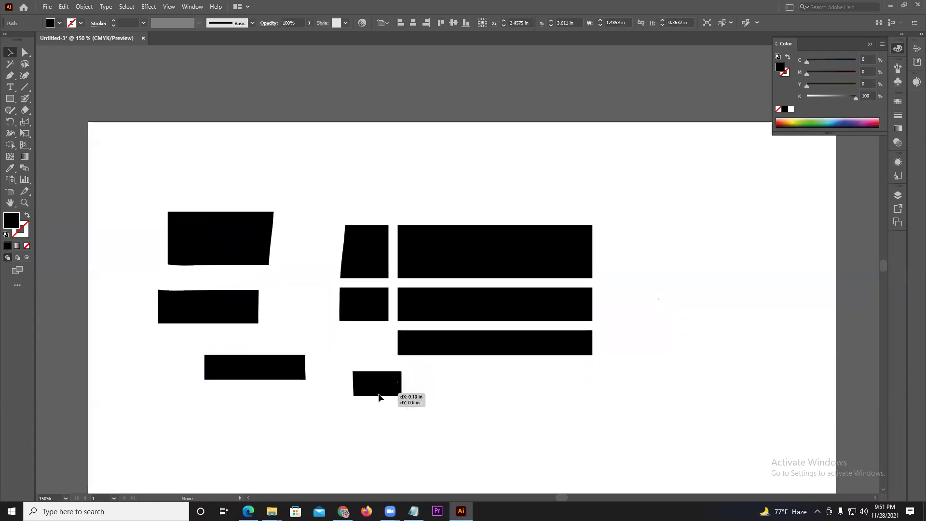
pyautogui.moveTo(377, 300); pyautogui.dragTo(368, 331)
pyautogui.moveTo(361, 267); pyautogui.dragTo(323, 254)
pyautogui.moveTo(413, 256); pyautogui.dragTo(389, 235)
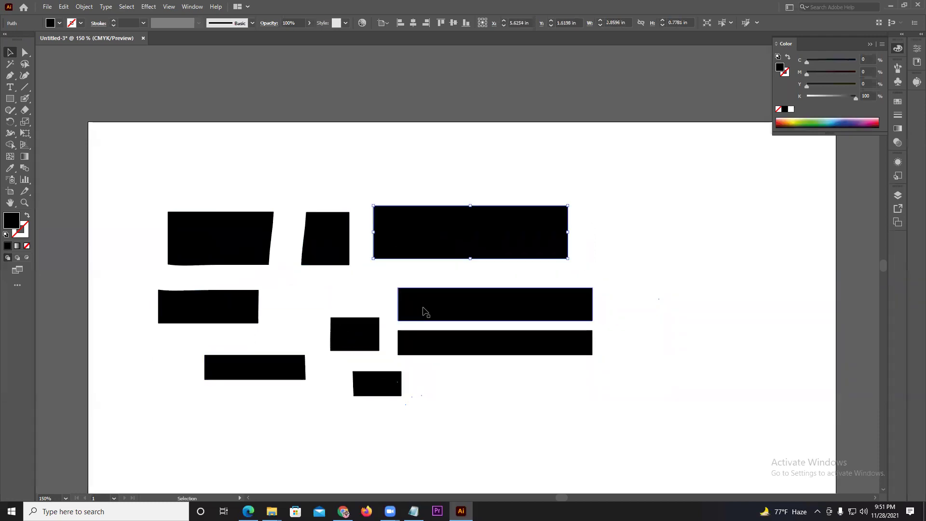
pyautogui.moveTo(424, 310); pyautogui.dragTo(405, 308)
# Undo back to one uncut black rectangle and nudge it up and left
pyautogui.hotkey('ctrl', 'z')
pyautogui.hotkey('ctrl', 'z')
pyautogui.hotkey('ctrl', 'z')
pyautogui.hotkey('ctrl', 'z')
pyautogui.hotkey('ctrl', 'z')
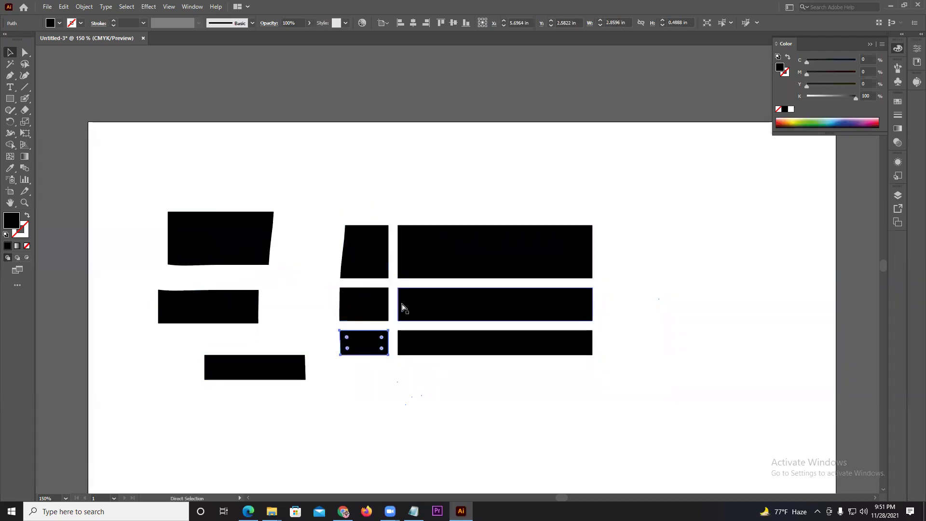
pyautogui.hotkey('ctrl', 'z')
pyautogui.hotkey('ctrl', 'z')
pyautogui.hotkey('ctrl', 'z')
pyautogui.hotkey('ctrl', 'z')
pyautogui.hotkey('ctrl', 'z')
pyautogui.hotkey('ctrl', 'z')
pyautogui.hotkey('ctrl', 'z')
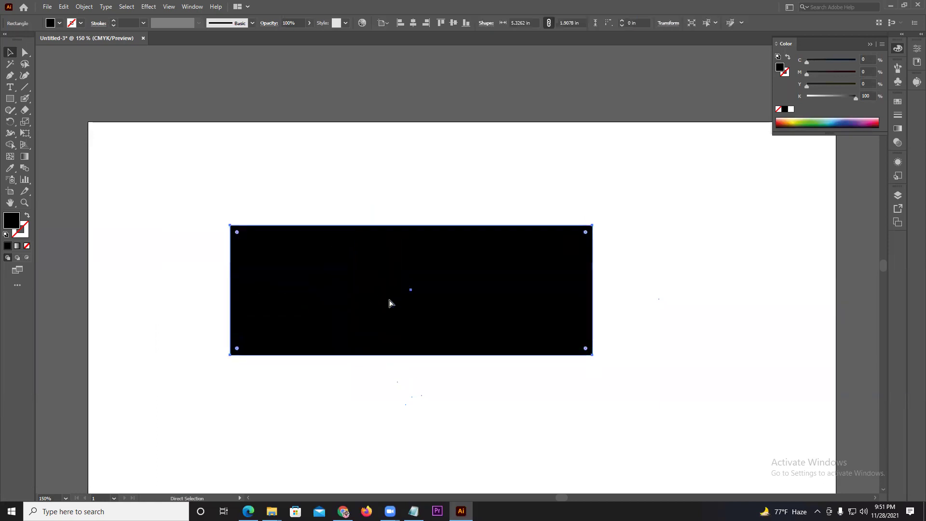
pyautogui.moveTo(286, 252); pyautogui.dragTo(230, 225)
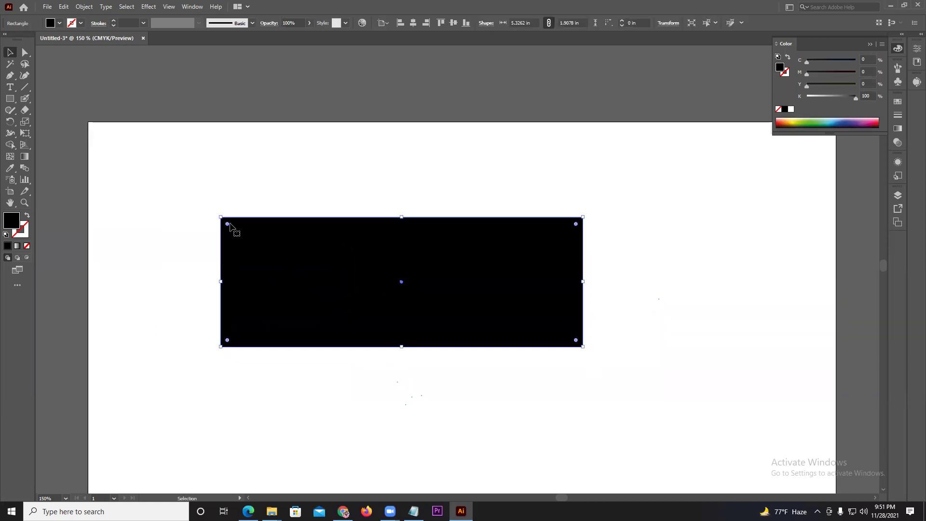
# Cut the rectangle's top and bottom edges with Scissors, move the left piece, then undo
pyautogui.moveTo(25, 111); pyautogui.dragTo(57, 121)
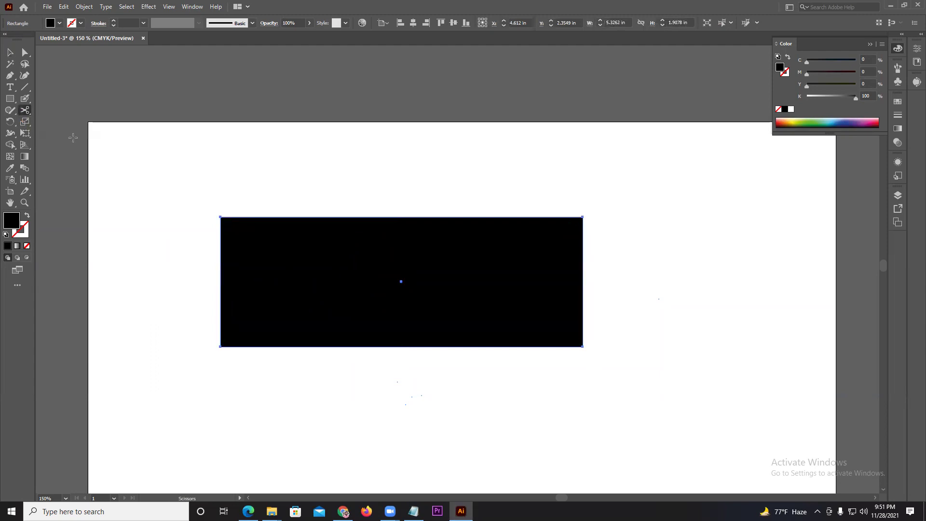
pyautogui.click(298, 217)
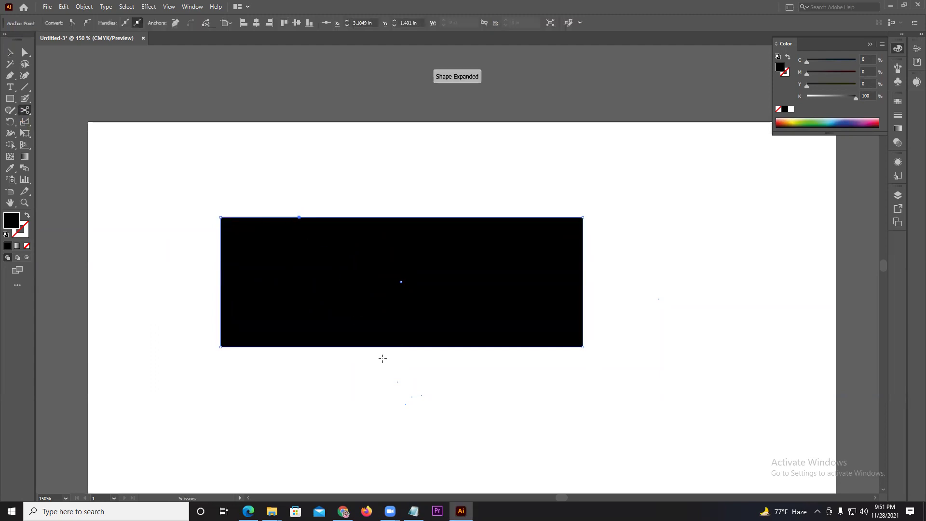
pyautogui.click(405, 346)
pyautogui.click(10, 52)
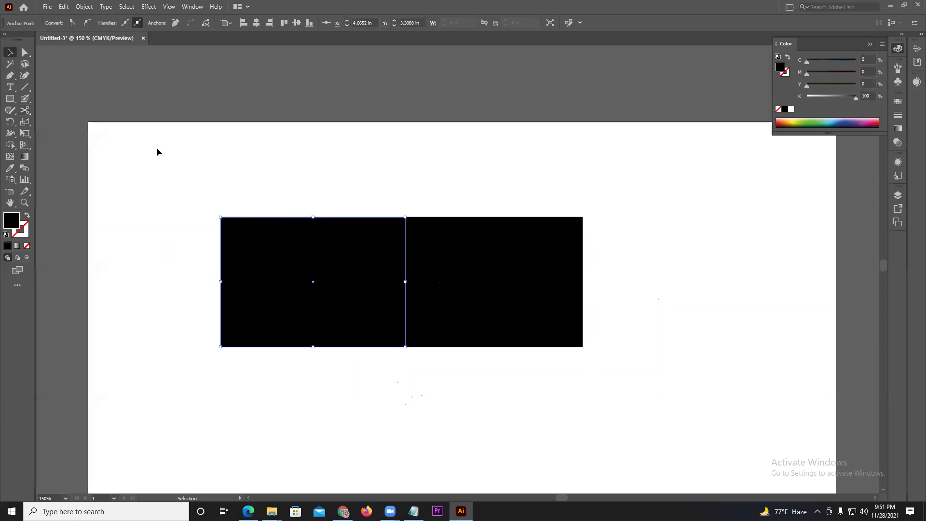
pyautogui.click(242, 253)
pyautogui.moveTo(251, 282); pyautogui.dragTo(165, 293)
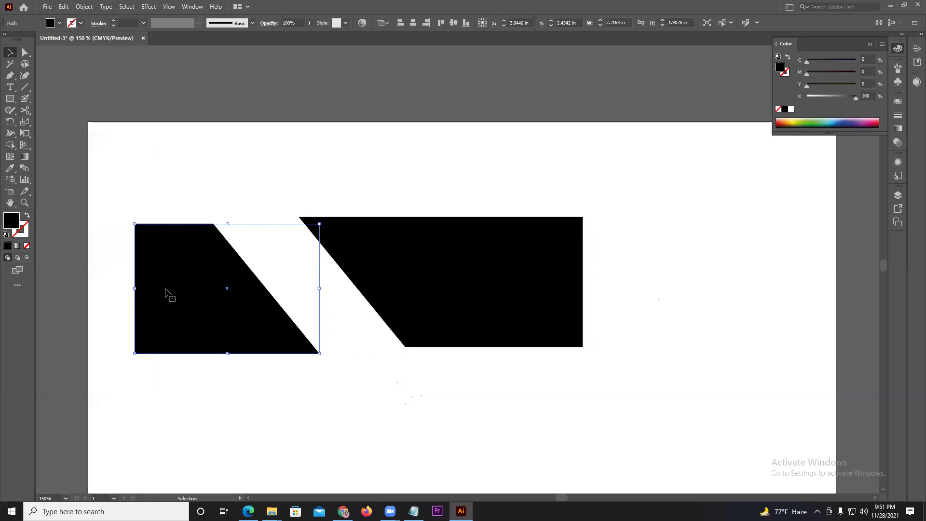
pyautogui.hotkey('ctrl', 'z')
pyautogui.hotkey('ctrl', 'z')
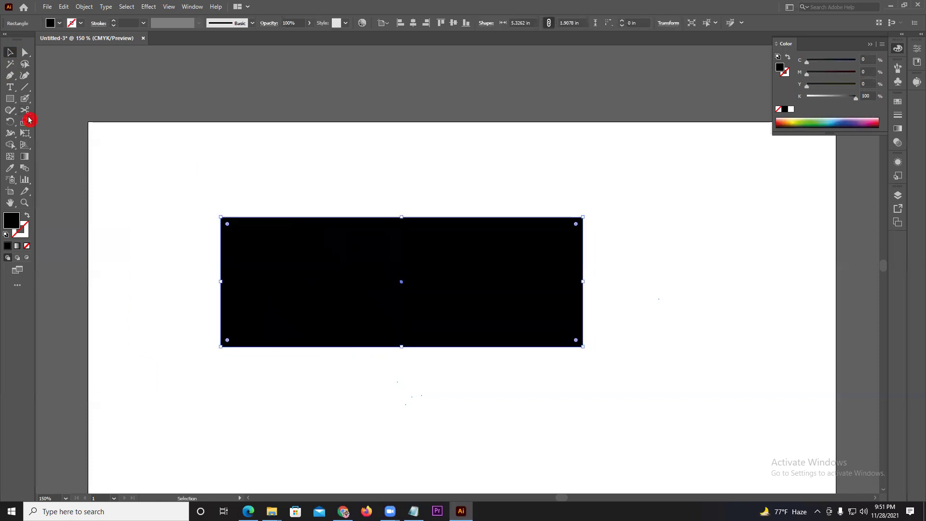
# Split the rectangle diagonally with Scissors, separate the halves, then undo to rejoin them
pyautogui.click(25, 109)
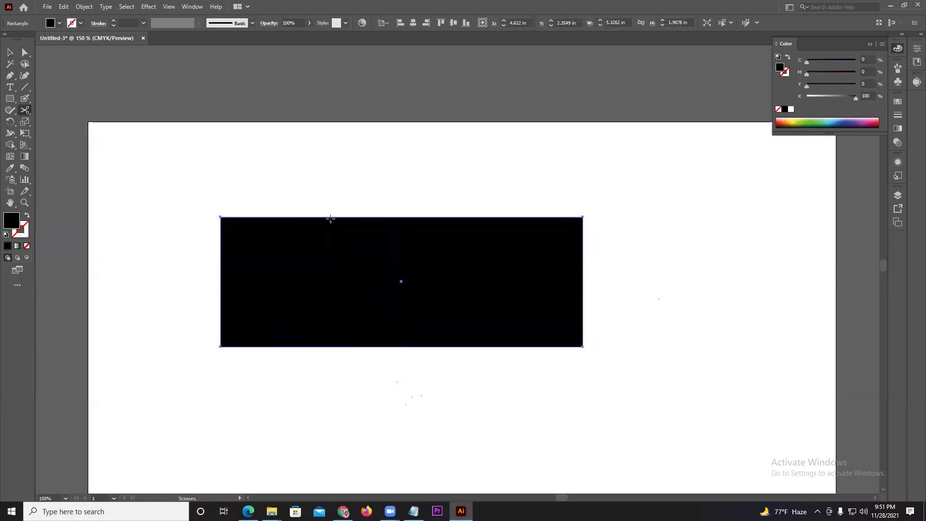
pyautogui.click(379, 217)
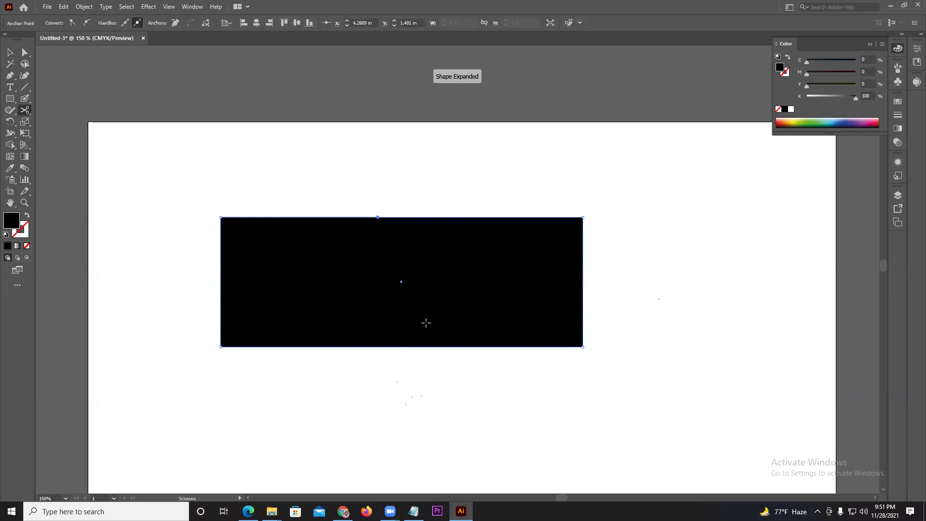
pyautogui.click(435, 346)
pyautogui.click(10, 52)
pyautogui.moveTo(273, 234); pyautogui.dragTo(187, 233)
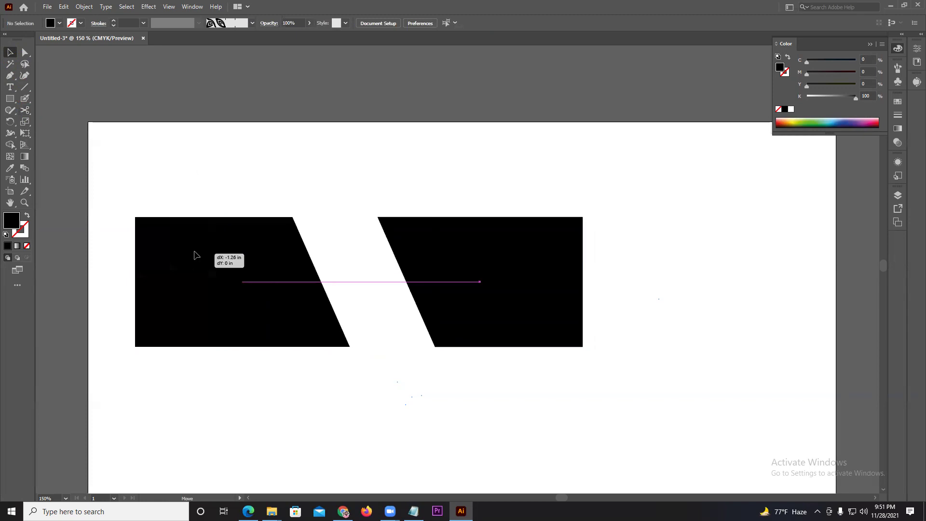
pyautogui.moveTo(507, 279); pyautogui.dragTo(548, 280)
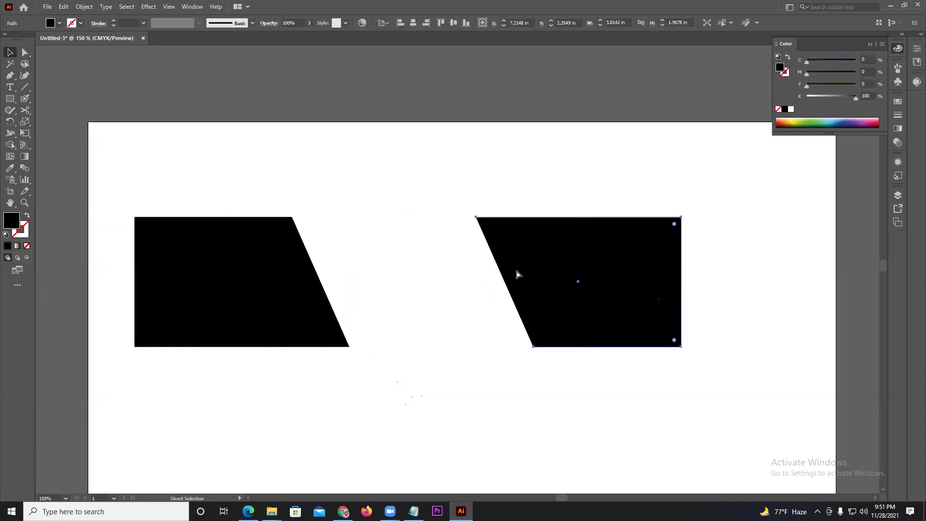
pyautogui.hotkey('ctrl', 'z')
pyautogui.hotkey('ctrl', 'z')
pyautogui.press('v')
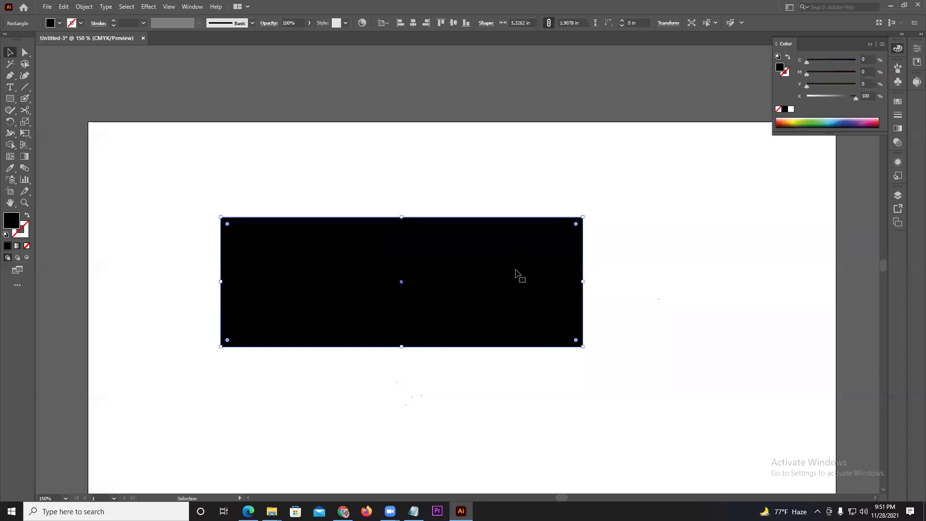
pyautogui.click(19, 111)
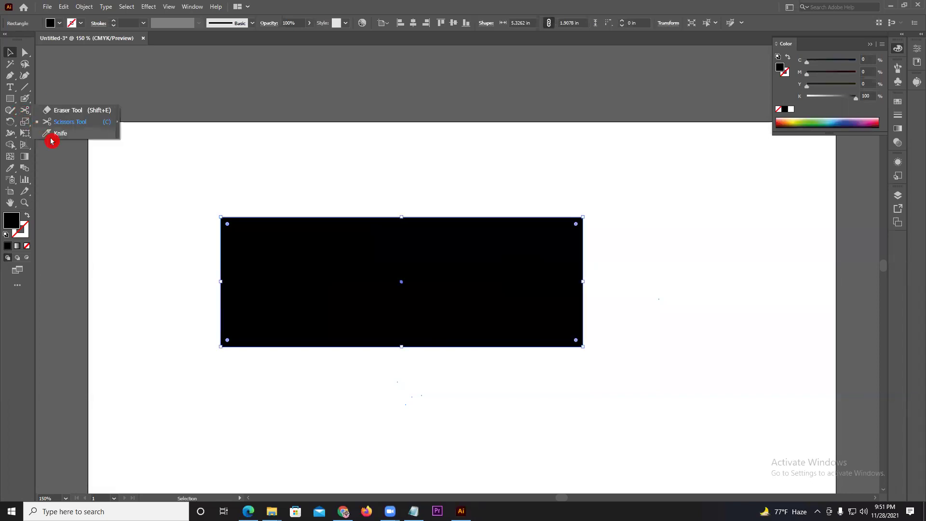
# Slash curved cuts through the black rectangle with the Knife tool
pyautogui.click(50, 137)
pyautogui.moveTo(193, 264)
pyautogui.mouseDown()
pyautogui.moveTo(325, 199)
pyautogui.moveTo(681, 344)
pyautogui.moveTo(391, 227)
pyautogui.moveTo(453, 254)
pyautogui.mouseUp()
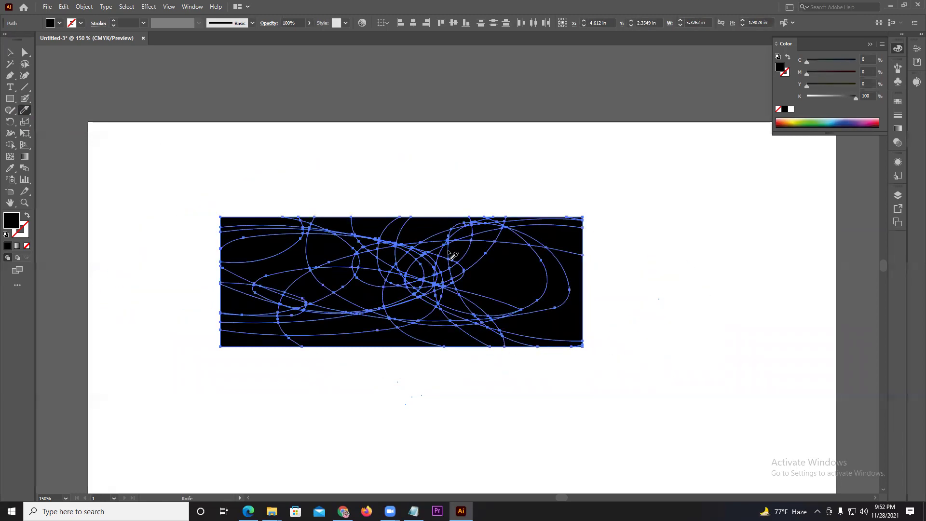
pyautogui.click(10, 52)
pyautogui.click(171, 126)
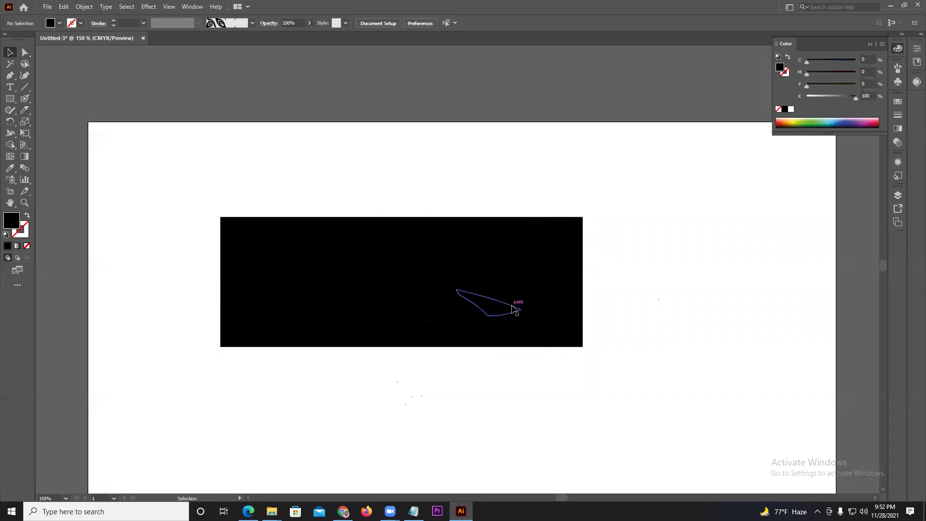
# Pull the cut fragments out toward the right and top of the artboard
pyautogui.moveTo(514, 301); pyautogui.dragTo(729, 258)
pyautogui.moveTo(621, 308); pyautogui.dragTo(599, 284)
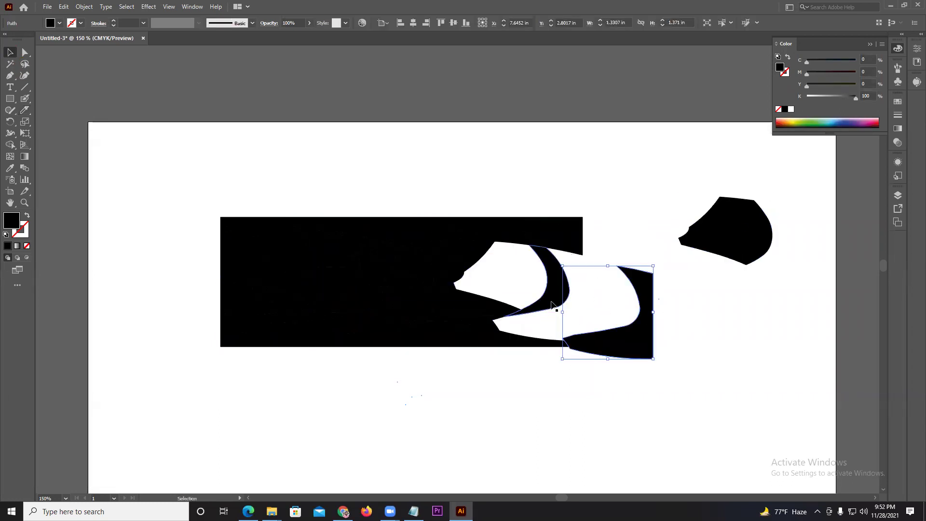
pyautogui.moveTo(569, 227); pyautogui.dragTo(598, 198)
pyautogui.moveTo(541, 225); pyautogui.dragTo(536, 174)
pyautogui.moveTo(482, 228); pyautogui.dragTo(461, 168)
pyautogui.moveTo(393, 232); pyautogui.dragTo(384, 166)
# Scatter the remaining fragments left and downward, then select all and delete them
pyautogui.moveTo(325, 224); pyautogui.dragTo(315, 196)
pyautogui.moveTo(279, 283); pyautogui.dragTo(200, 268)
pyautogui.moveTo(340, 289); pyautogui.dragTo(339, 359)
pyautogui.moveTo(434, 318)
pyautogui.mouseDown()
pyautogui.moveTo(443, 371)
pyautogui.moveTo(438, 354)
pyautogui.moveTo(366, 347)
pyautogui.mouseUp()
pyautogui.moveTo(337, 318); pyautogui.dragTo(227, 332)
pyautogui.moveTo(400, 236); pyautogui.dragTo(401, 280)
pyautogui.moveTo(123, 134); pyautogui.dragTo(748, 424)
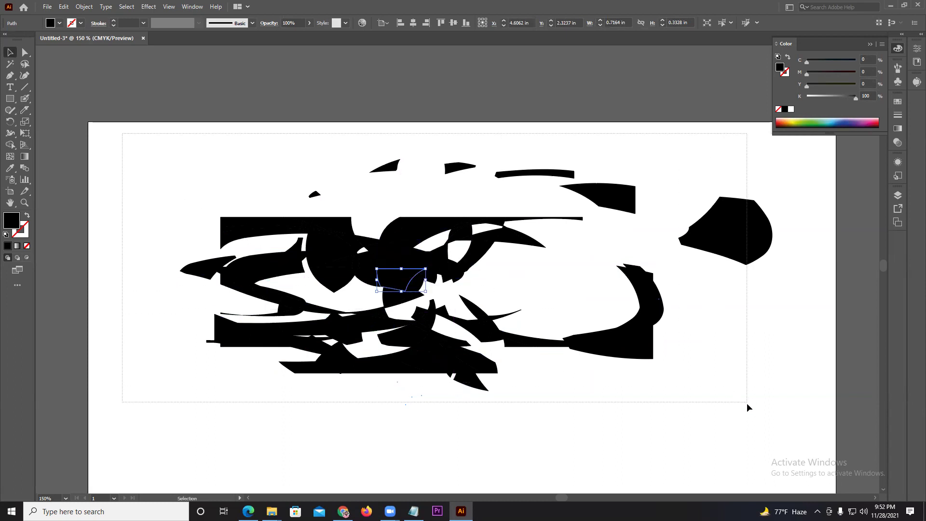
pyautogui.press('Delete')
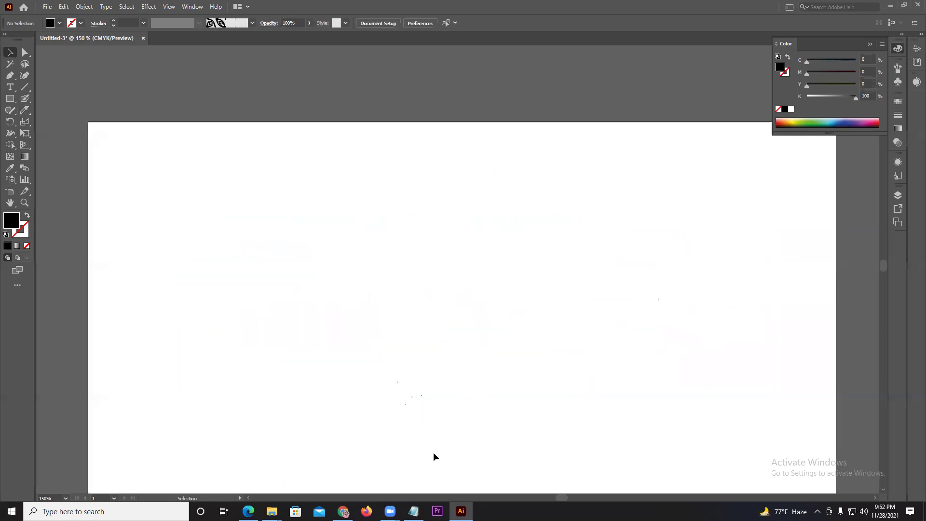
# Review the course PDF's tool list in Edge, then bring the blank Illustrator artboard back
pyautogui.click(249, 512)
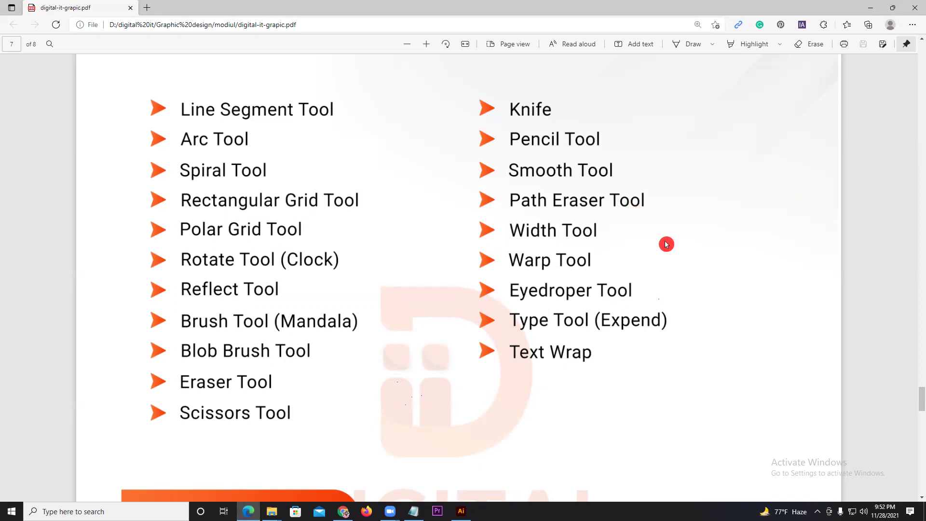
pyautogui.click(461, 512)
pyautogui.click(461, 511)
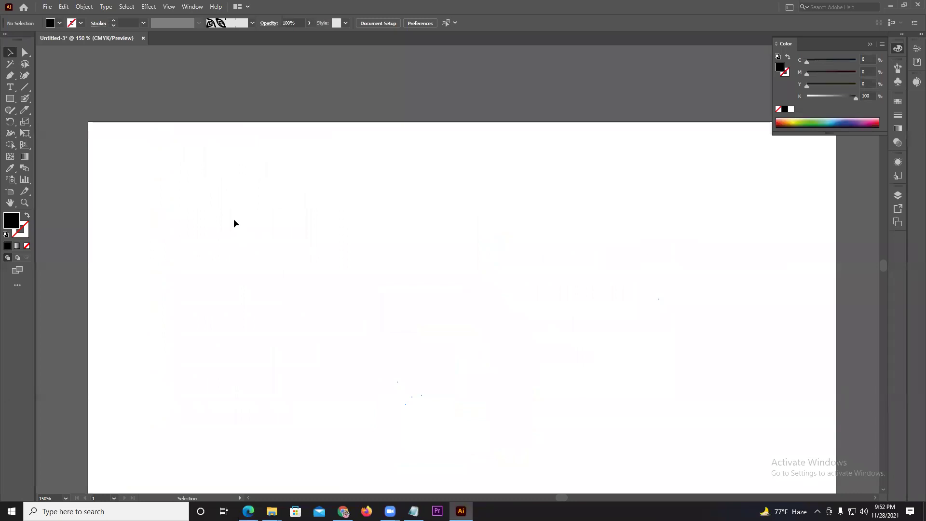
# Draw five freehand curves across the artboard with the Pencil tool
pyautogui.moveTo(9, 110)
pyautogui.mouseDown()
pyautogui.moveTo(73, 150)
pyautogui.moveTo(59, 122)
pyautogui.mouseUp()
pyautogui.moveTo(246, 166); pyautogui.dragTo(202, 270)
pyautogui.moveTo(302, 269)
pyautogui.mouseDown()
pyautogui.moveTo(339, 220)
pyautogui.moveTo(295, 273)
pyautogui.moveTo(242, 288)
pyautogui.moveTo(233, 157)
pyautogui.mouseUp()
pyautogui.moveTo(443, 181)
pyautogui.mouseDown()
pyautogui.moveTo(384, 296)
pyautogui.moveTo(320, 304)
pyautogui.mouseUp()
pyautogui.moveTo(438, 281)
pyautogui.mouseDown()
pyautogui.moveTo(512, 236)
pyautogui.moveTo(511, 226)
pyautogui.mouseUp()
pyautogui.moveTo(494, 259)
pyautogui.mouseDown()
pyautogui.moveTo(441, 306)
pyautogui.moveTo(456, 322)
pyautogui.mouseUp()
# Select all the curves and fill them yellow-green from the Color panel
pyautogui.click(10, 52)
pyautogui.moveTo(65, 102); pyautogui.dragTo(649, 391)
pyautogui.click(805, 119)
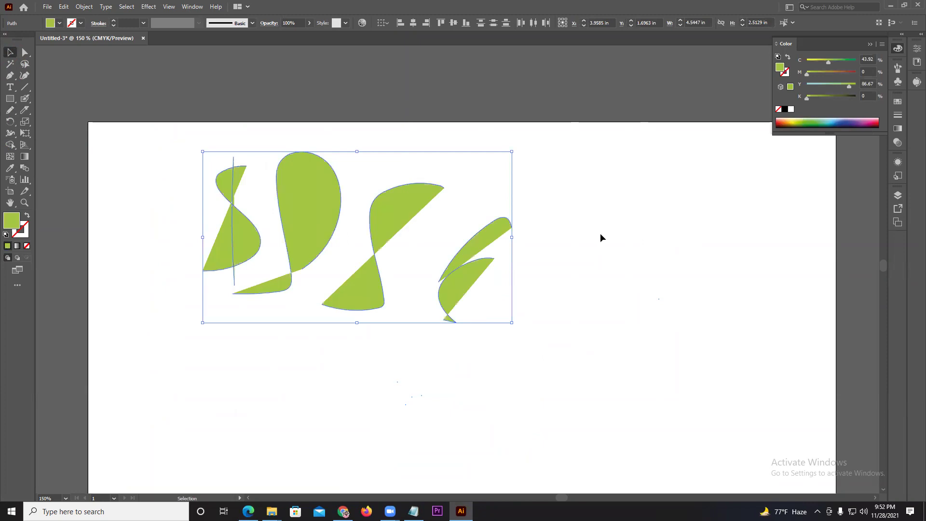
pyautogui.click(600, 237)
pyautogui.moveTo(213, 171); pyautogui.dragTo(559, 391)
# Swap fill and stroke to make the curves green outlines, then delete them
pyautogui.click(23, 220)
pyautogui.click(25, 217)
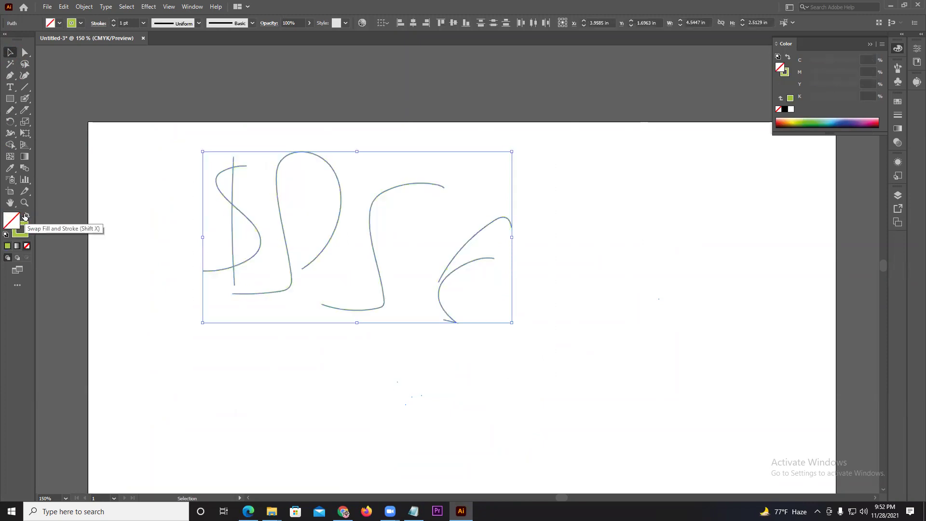
pyautogui.moveTo(155, 182); pyautogui.dragTo(549, 337)
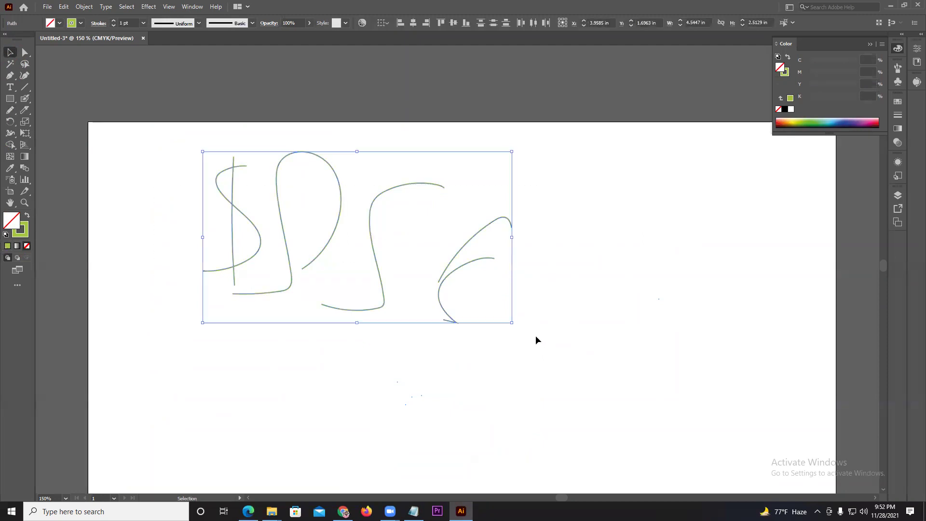
pyautogui.press('Delete')
pyautogui.click(29, 119)
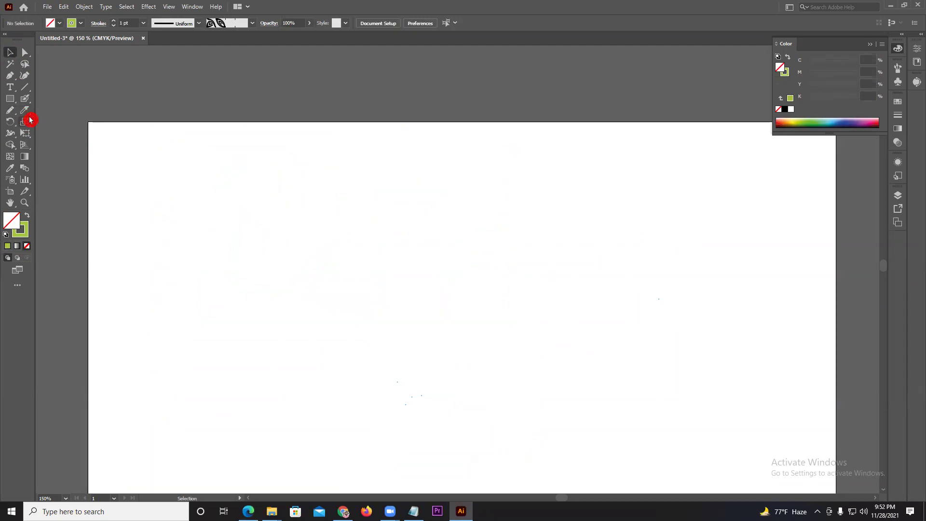
# Draw two pencil strokes, clear them with Ctrl+A and Delete, then draw one large looping curve
pyautogui.click(9, 111)
pyautogui.moveTo(255, 195)
pyautogui.mouseDown()
pyautogui.moveTo(355, 195)
pyautogui.moveTo(315, 244)
pyautogui.moveTo(312, 205)
pyautogui.moveTo(469, 225)
pyautogui.moveTo(547, 189)
pyautogui.mouseUp()
pyautogui.moveTo(515, 224)
pyautogui.mouseDown()
pyautogui.moveTo(546, 312)
pyautogui.moveTo(595, 284)
pyautogui.moveTo(594, 344)
pyautogui.mouseUp()
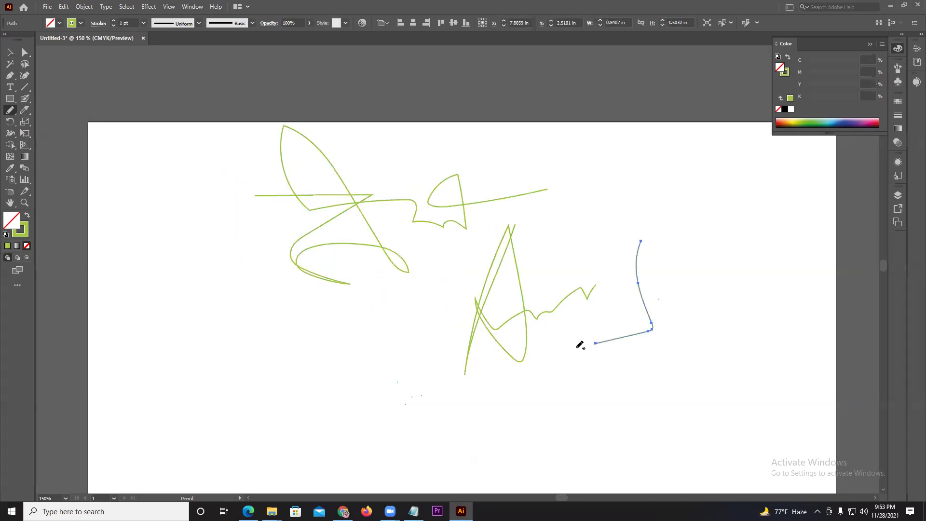
pyautogui.hotkey('ctrl', 'a')
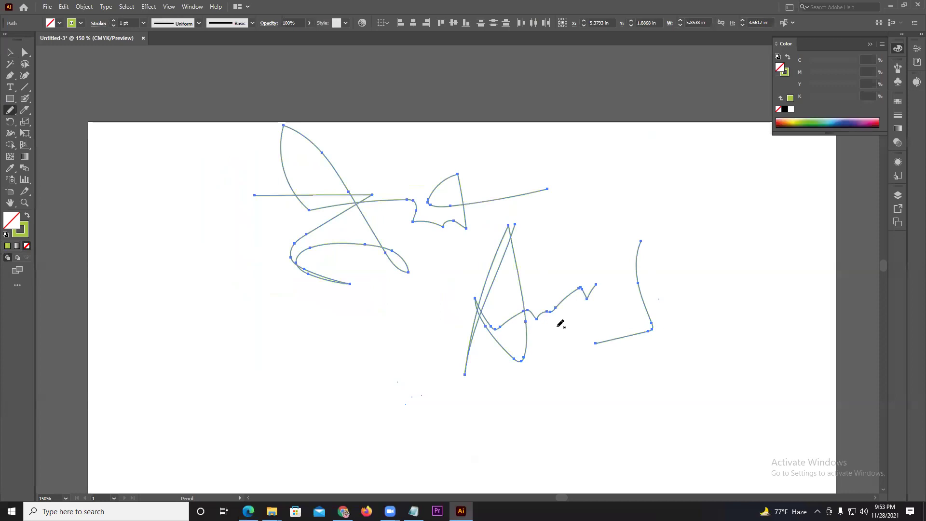
pyautogui.press('Delete')
pyautogui.moveTo(325, 302); pyautogui.dragTo(685, 355)
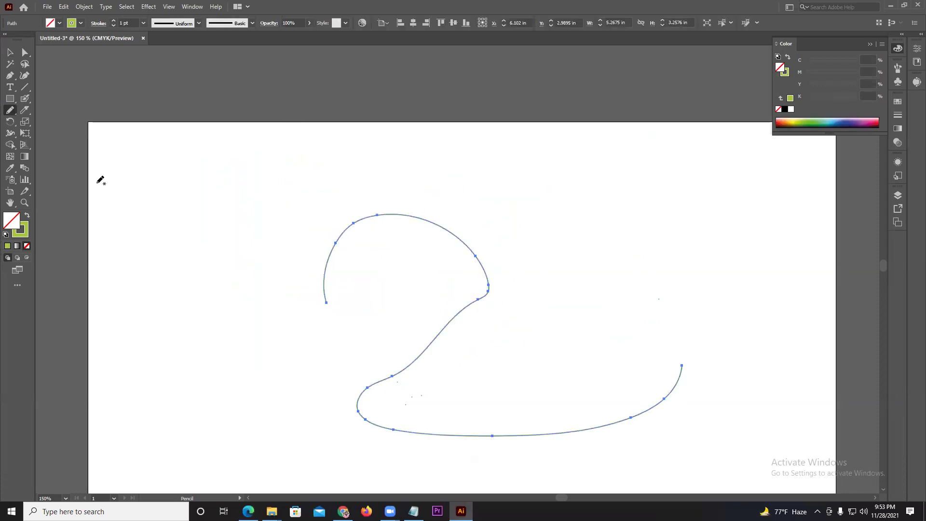
pyautogui.click(10, 110)
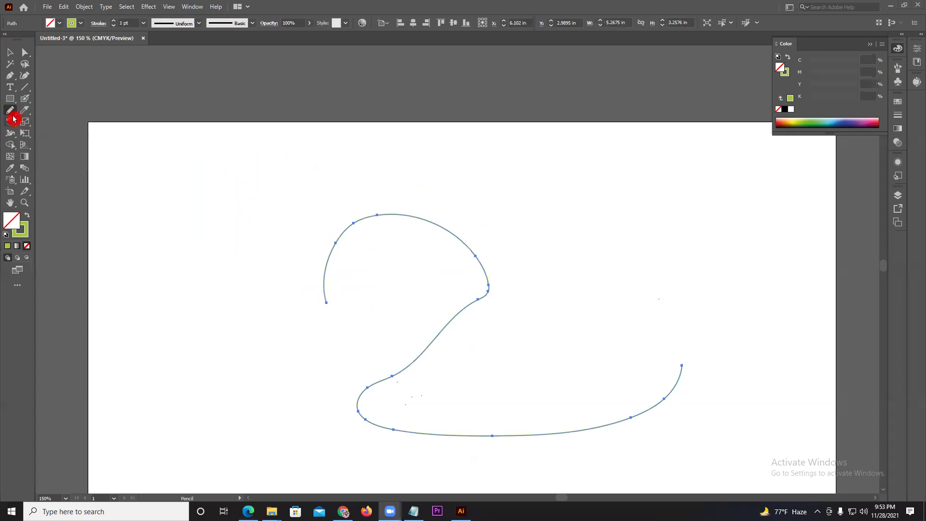
# Smooth the freehand curve's middle bend, then delete the curve
pyautogui.moveTo(13, 118); pyautogui.dragTo(58, 137)
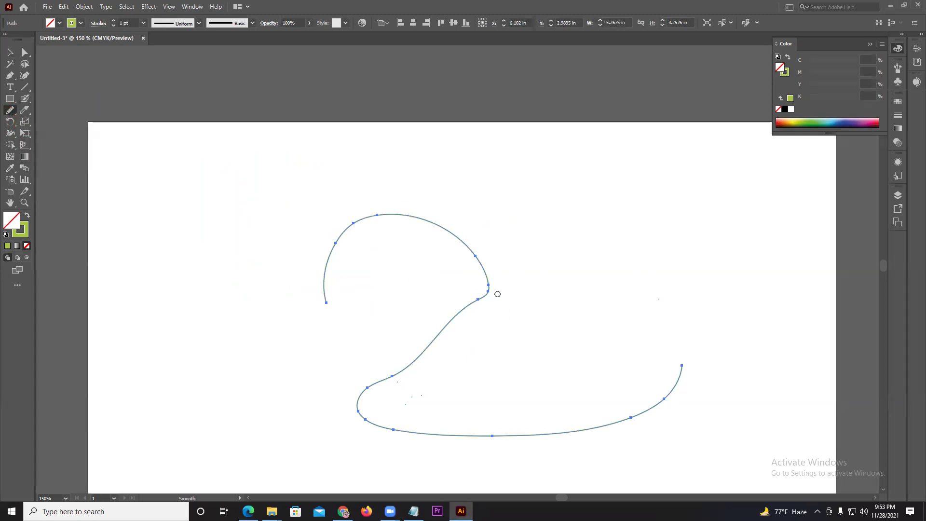
pyautogui.moveTo(488, 283); pyautogui.dragTo(410, 346)
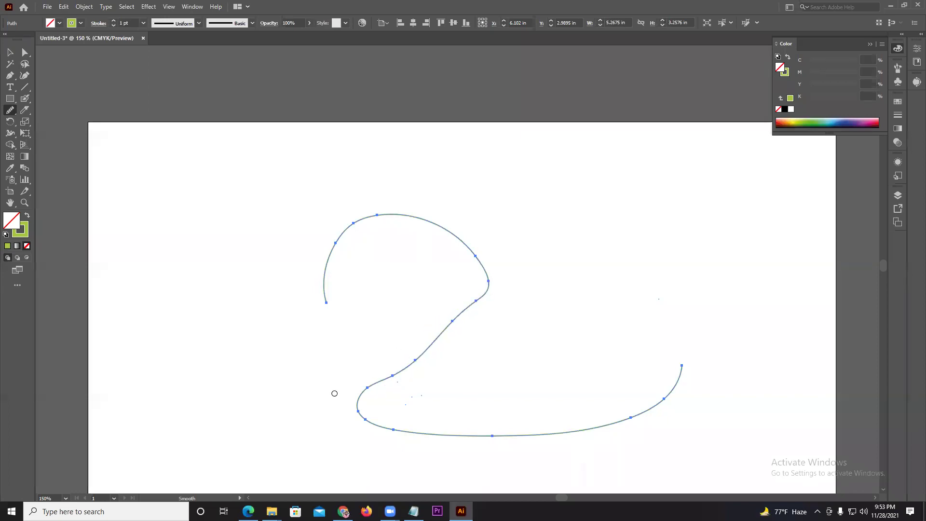
pyautogui.click(10, 52)
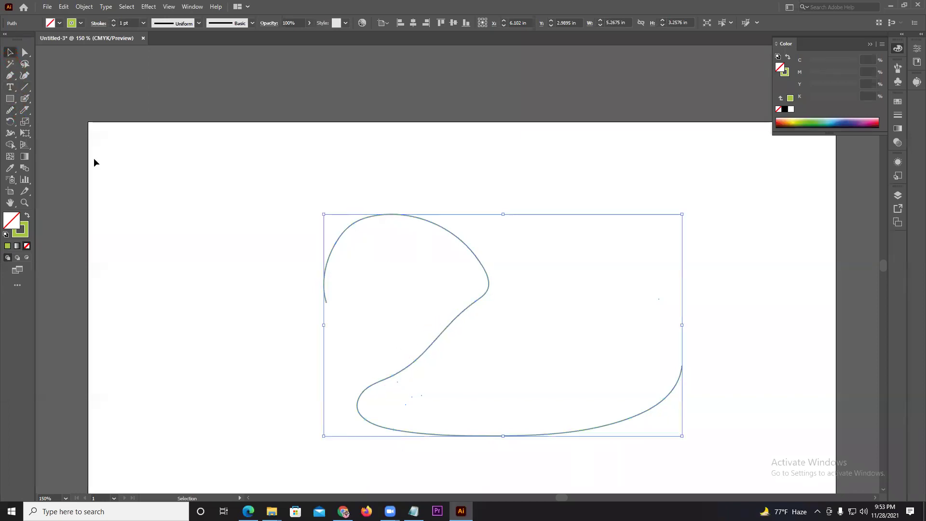
pyautogui.press('Delete')
# Draw a closed, looping Pen path of smooth curved anchor points in its place
pyautogui.click(10, 75)
pyautogui.click(335, 220)
pyautogui.moveTo(409, 292); pyautogui.dragTo(598, 308)
pyautogui.moveTo(541, 236); pyautogui.dragTo(574, 259)
pyautogui.moveTo(426, 221)
pyautogui.mouseDown()
pyautogui.moveTo(399, 131)
pyautogui.moveTo(402, 142)
pyautogui.mouseUp()
pyautogui.moveTo(376, 138)
pyautogui.mouseDown()
pyautogui.moveTo(298, 210)
pyautogui.moveTo(172, 259)
pyautogui.moveTo(265, 345)
pyautogui.moveTo(191, 392)
pyautogui.mouseUp()
pyautogui.moveTo(335, 221)
pyautogui.mouseDown()
pyautogui.moveTo(378, 253)
pyautogui.moveTo(469, 273)
pyautogui.mouseUp()
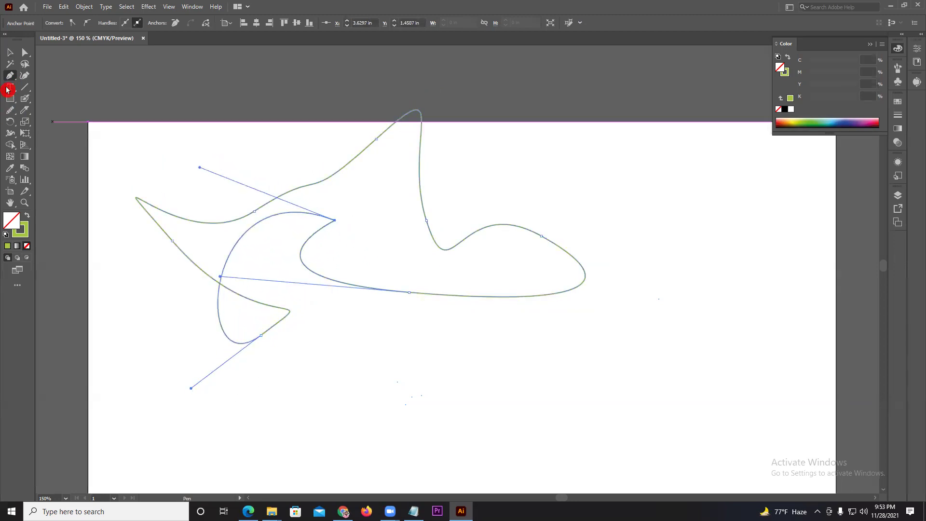
pyautogui.moveTo(9, 110); pyautogui.dragTo(43, 132)
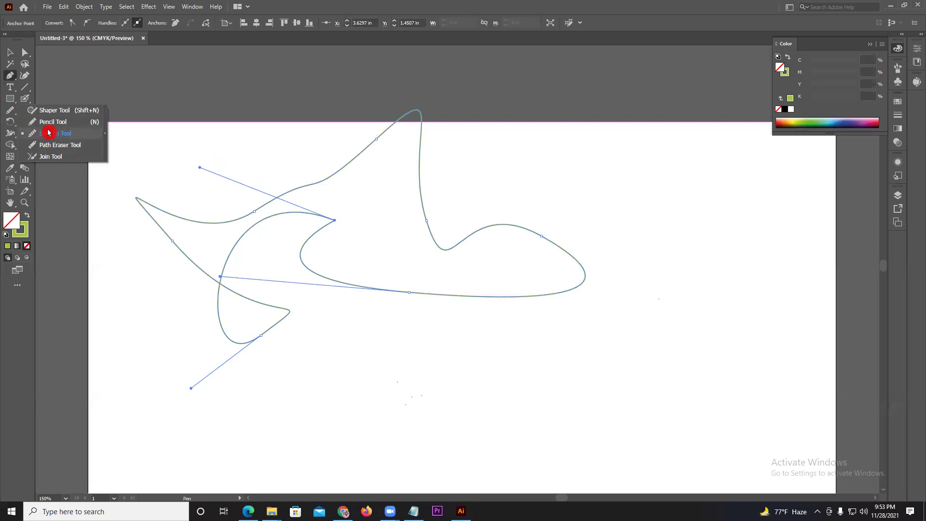
# Smooth the loop's inner pointed tip, its lower curve and the sharp lower tip
pyautogui.scroll(3, 346, 237)
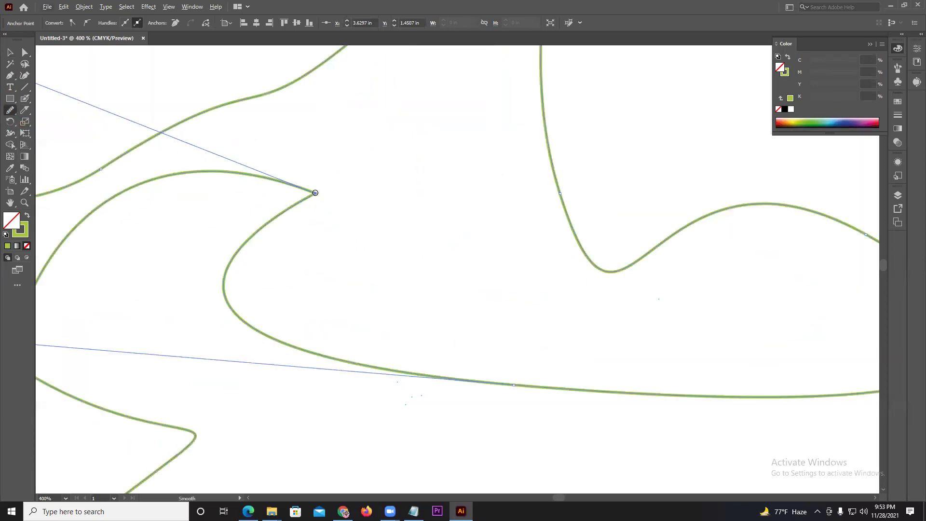
pyautogui.moveTo(315, 192); pyautogui.dragTo(309, 198)
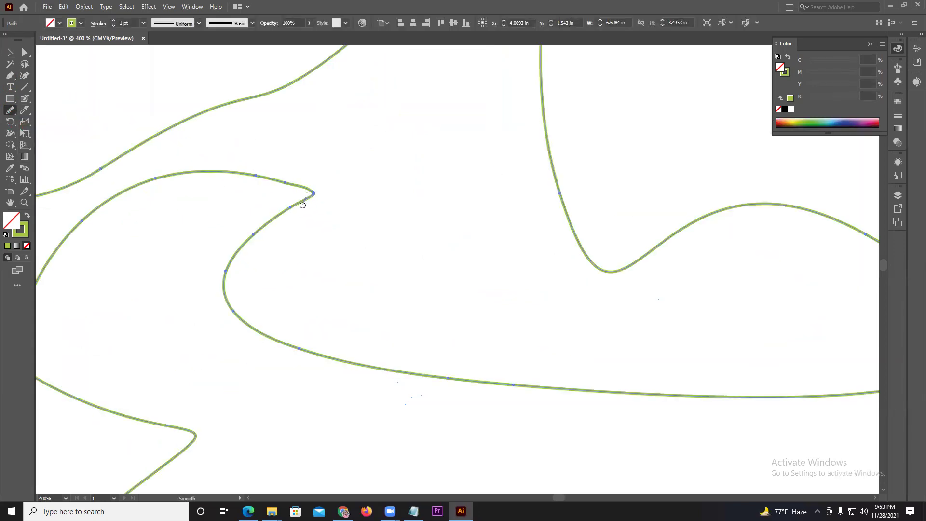
pyautogui.moveTo(312, 186); pyautogui.dragTo(309, 196)
pyautogui.scroll(-3, 577, 258)
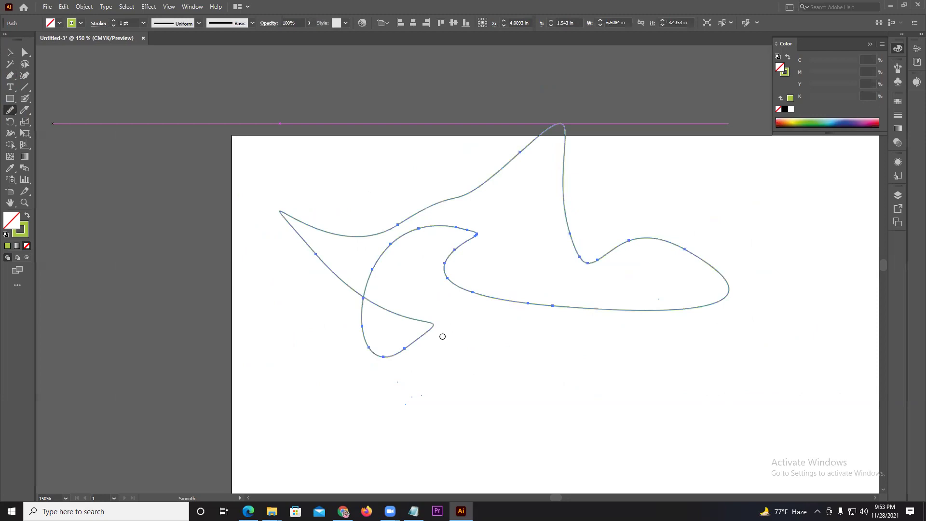
pyautogui.scroll(1, 442, 336)
pyautogui.moveTo(432, 317); pyautogui.dragTo(411, 342)
pyautogui.moveTo(235, 186); pyautogui.dragTo(225, 158)
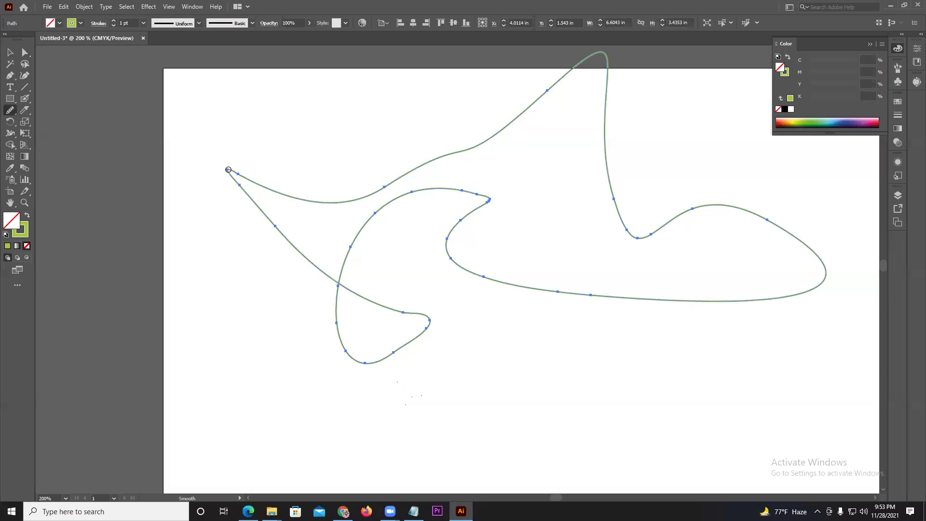
pyautogui.moveTo(227, 172)
pyautogui.mouseDown()
pyautogui.moveTo(250, 201)
pyautogui.moveTo(250, 187)
pyautogui.mouseUp()
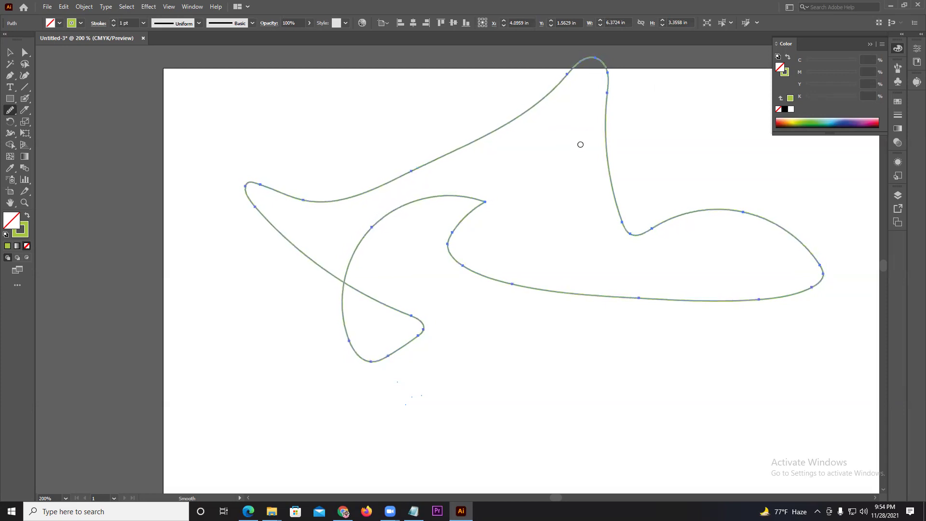
# Erase channels and notches into the shape's right side, top edge and bottom edge
pyautogui.click(10, 110)
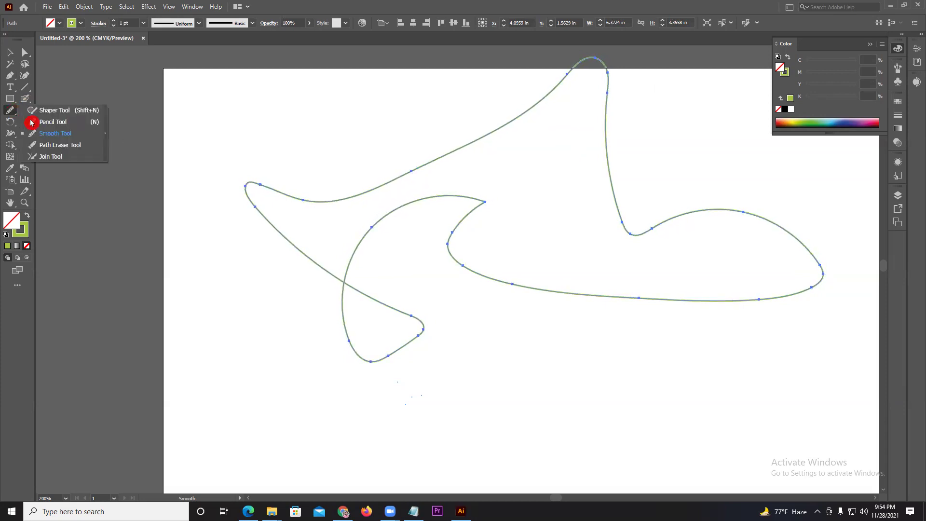
pyautogui.click(51, 147)
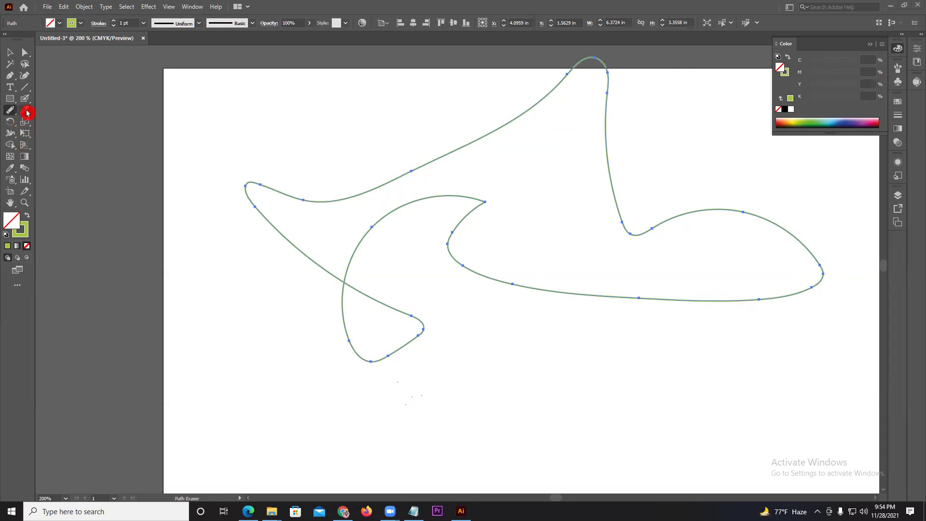
pyautogui.moveTo(27, 112); pyautogui.dragTo(61, 112)
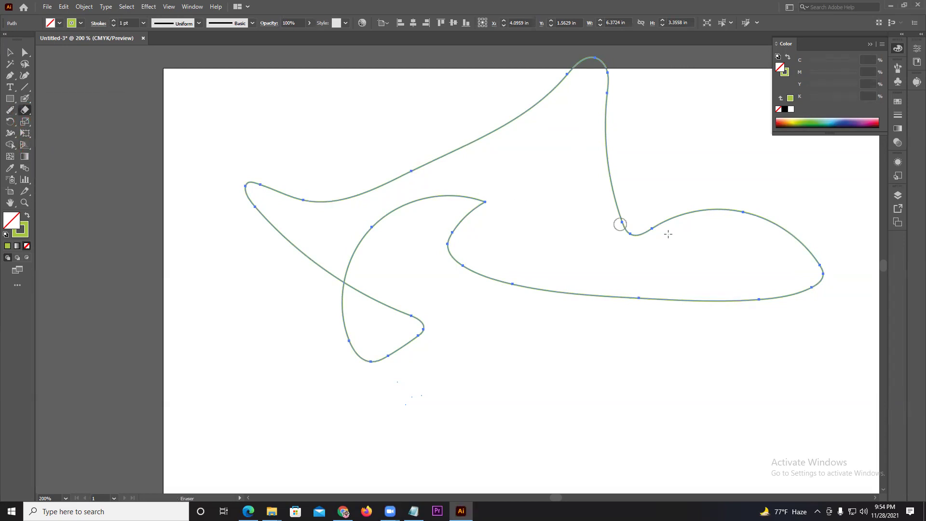
pyautogui.moveTo(622, 217); pyautogui.dragTo(555, 235)
pyautogui.moveTo(645, 182); pyautogui.dragTo(569, 170)
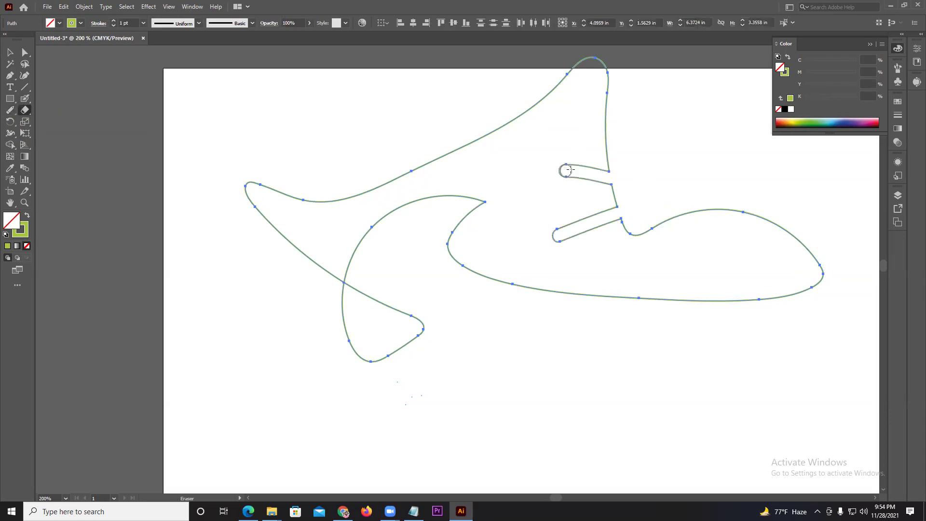
pyautogui.moveTo(629, 147); pyautogui.dragTo(543, 130)
pyautogui.moveTo(488, 117); pyautogui.dragTo(488, 198)
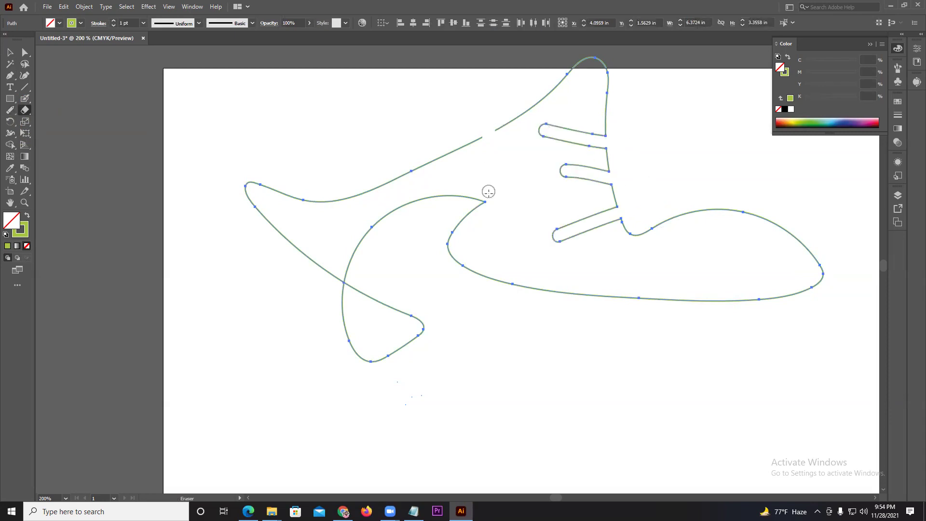
pyautogui.moveTo(513, 289)
pyautogui.mouseDown()
pyautogui.moveTo(525, 288)
pyautogui.moveTo(517, 264)
pyautogui.mouseUp()
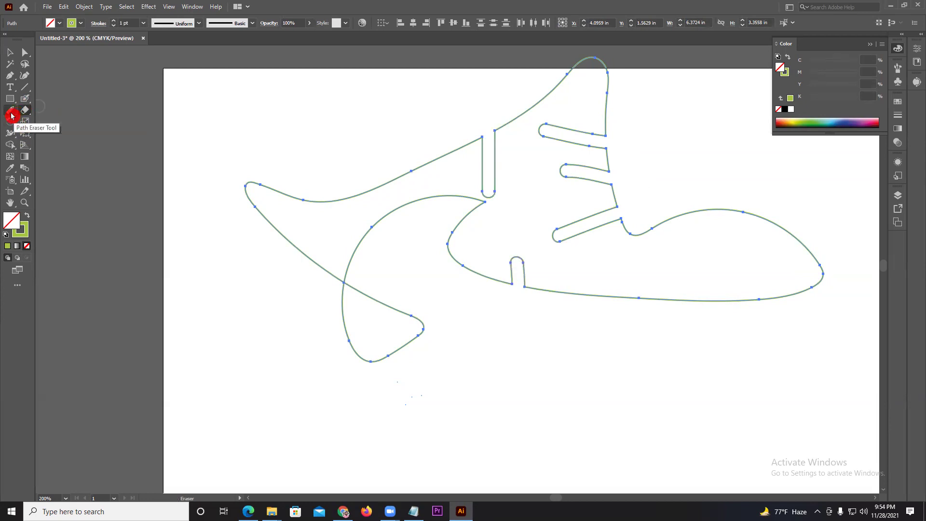
# Split the path into separate pieces at five points with the Path Eraser
pyautogui.moveTo(14, 112); pyautogui.dragTo(52, 149)
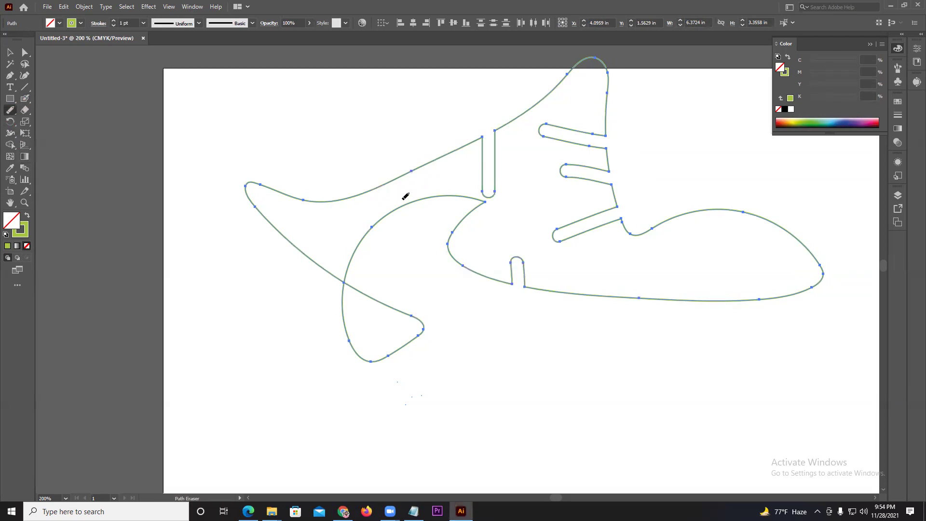
pyautogui.moveTo(412, 169); pyautogui.dragTo(413, 160)
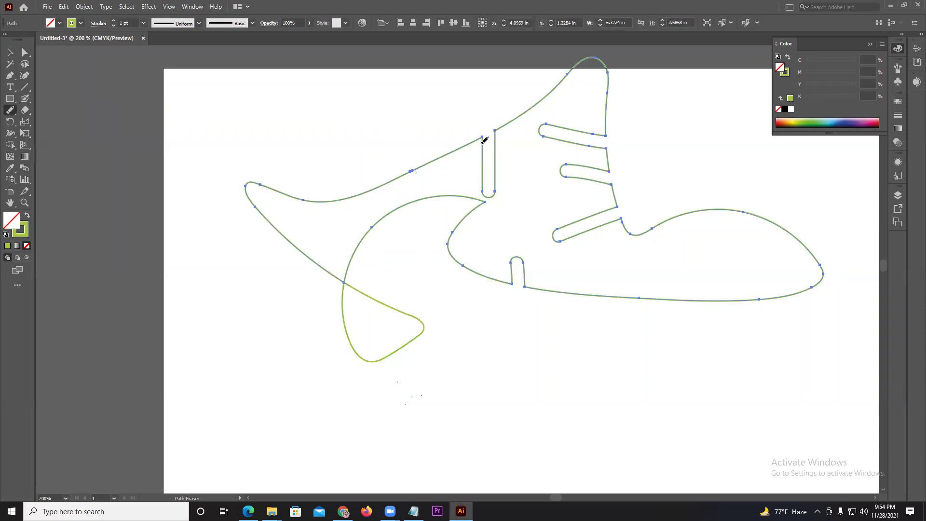
pyautogui.moveTo(482, 124); pyautogui.dragTo(479, 142)
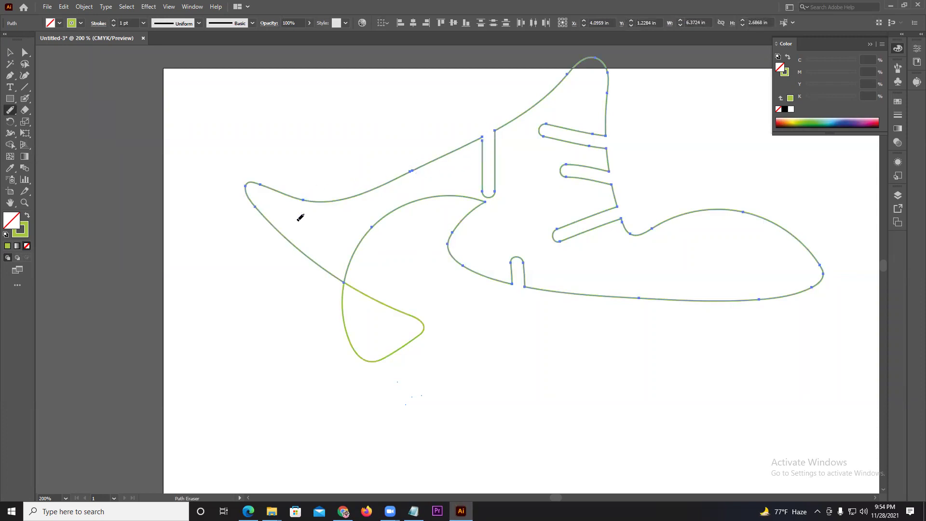
pyautogui.moveTo(303, 201)
pyautogui.mouseDown()
pyautogui.moveTo(290, 190)
pyautogui.moveTo(255, 188)
pyautogui.mouseUp()
pyautogui.moveTo(346, 280); pyautogui.dragTo(347, 270)
pyautogui.click(452, 229)
# Drag the cut path pieces apart in different directions
pyautogui.click(11, 53)
pyautogui.click(217, 159)
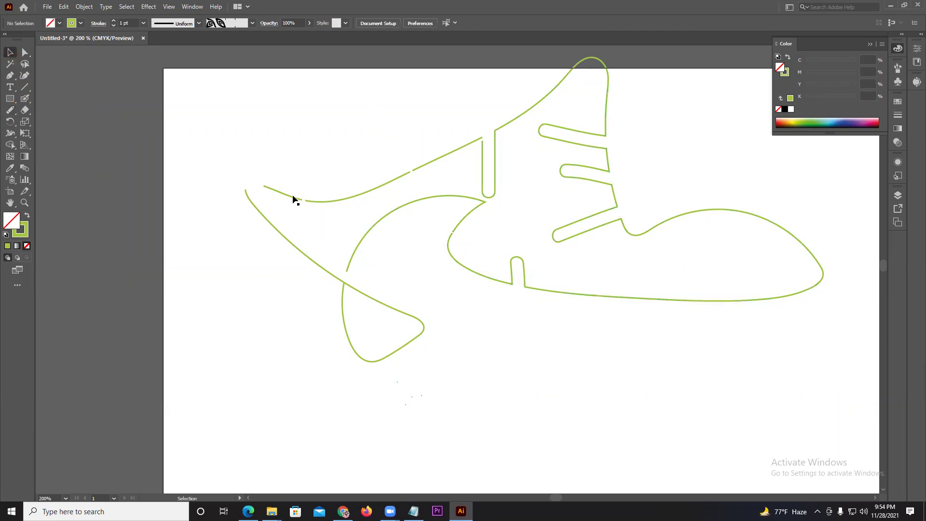
pyautogui.moveTo(295, 200)
pyautogui.mouseDown()
pyautogui.moveTo(288, 154)
pyautogui.moveTo(310, 149)
pyautogui.mouseUp()
pyautogui.moveTo(421, 166); pyautogui.dragTo(412, 152)
pyautogui.moveTo(408, 206); pyautogui.dragTo(370, 182)
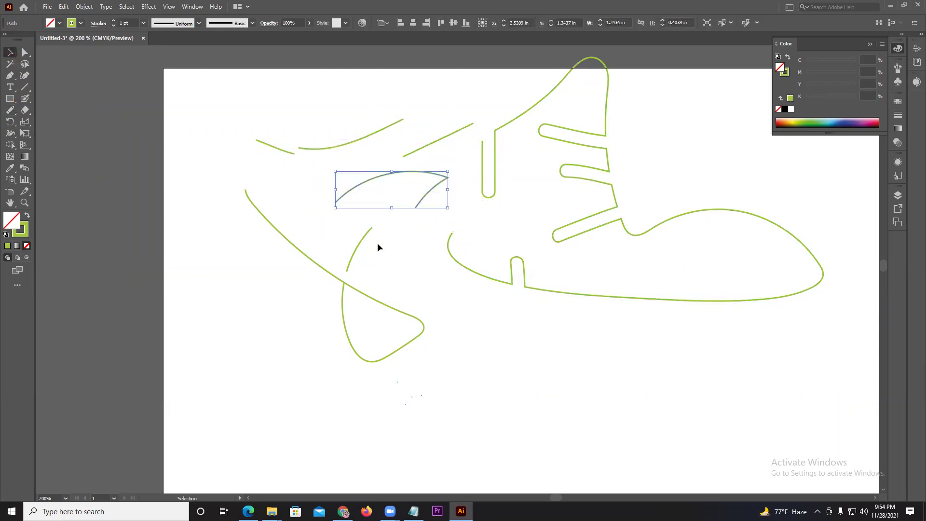
pyautogui.moveTo(352, 239); pyautogui.dragTo(329, 231)
pyautogui.moveTo(334, 277); pyautogui.dragTo(300, 305)
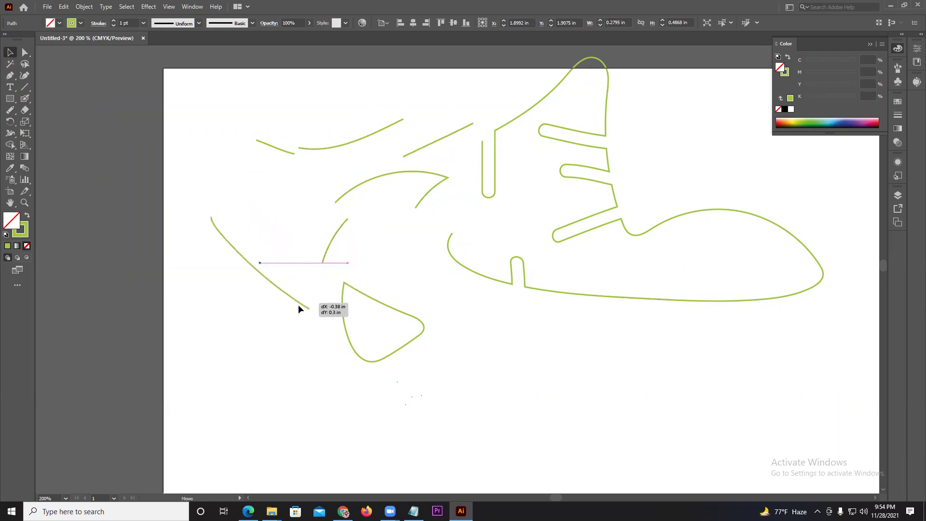
# Marquee-select all the path pieces and delete them
pyautogui.moveTo(260, 127); pyautogui.dragTo(769, 409)
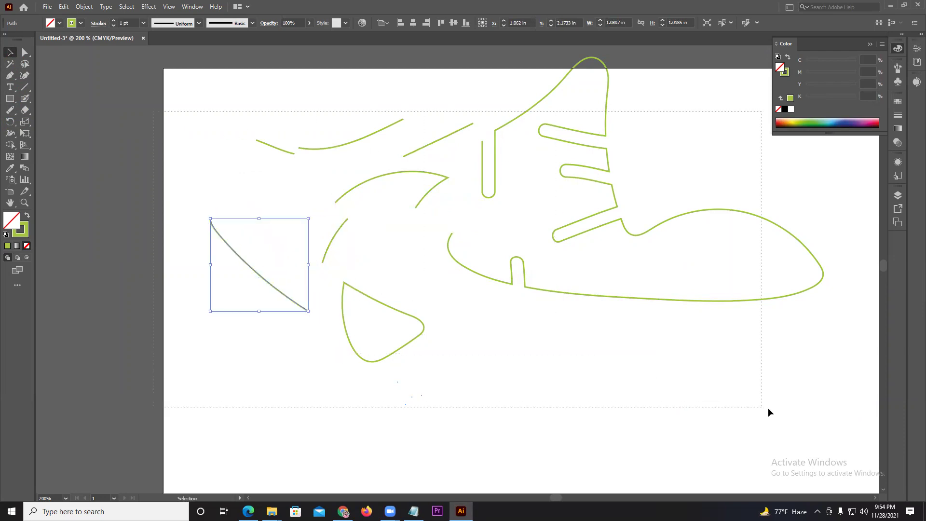
pyautogui.press('Delete')
pyautogui.moveTo(8, 103)
pyautogui.mouseDown()
pyautogui.moveTo(7, 90)
pyautogui.moveTo(66, 93)
pyautogui.mouseUp()
# Place a Lorem ipsum text object, move it down-right, then delete it
pyautogui.click(245, 155)
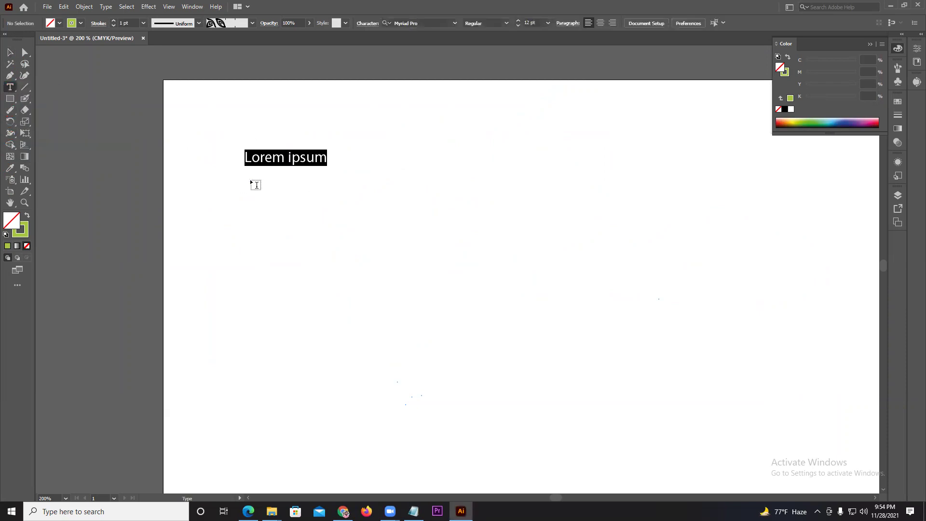
pyautogui.click(10, 54)
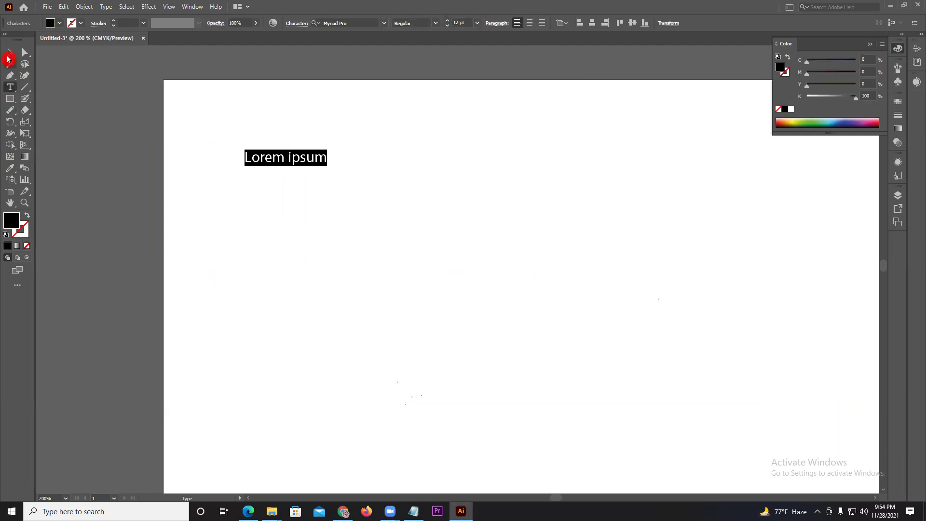
pyautogui.moveTo(246, 147); pyautogui.dragTo(260, 185)
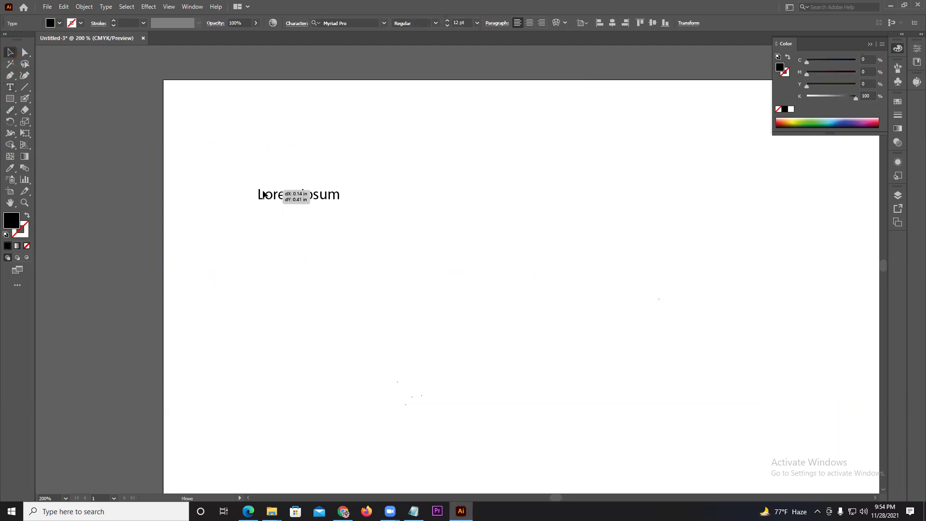
pyautogui.press('Delete')
# Create an empty point-text line, type 'skjnfjsjnfdjgjajgsjai', then delete that text object
pyautogui.click(10, 86)
pyautogui.click(203, 167)
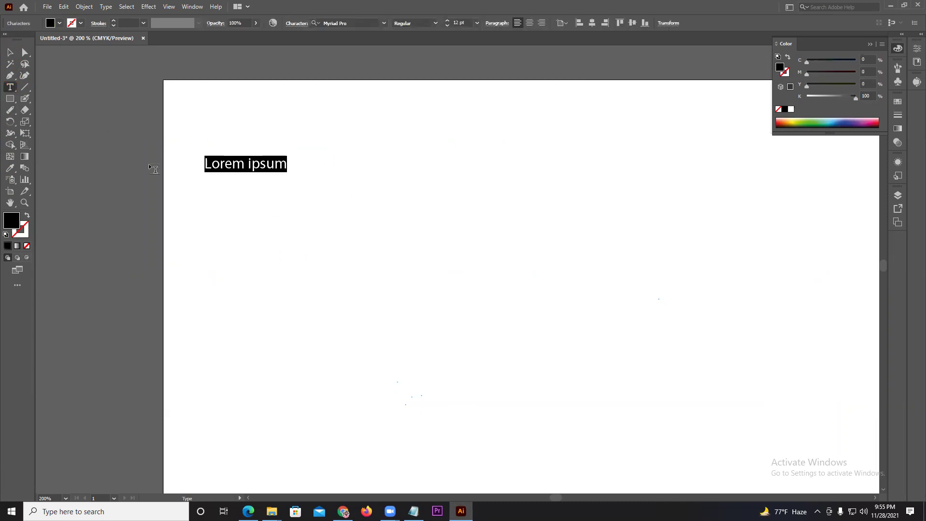
pyautogui.click(9, 53)
pyautogui.click(15, 90)
pyautogui.click(293, 184)
pyautogui.press('BackSpace')
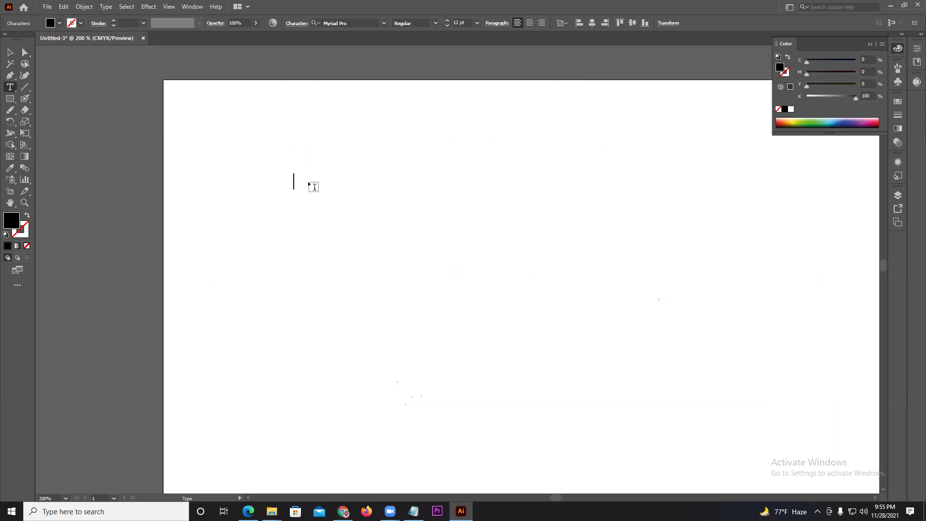
pyautogui.write('skjnfjsjnfdjgjajgsjai')
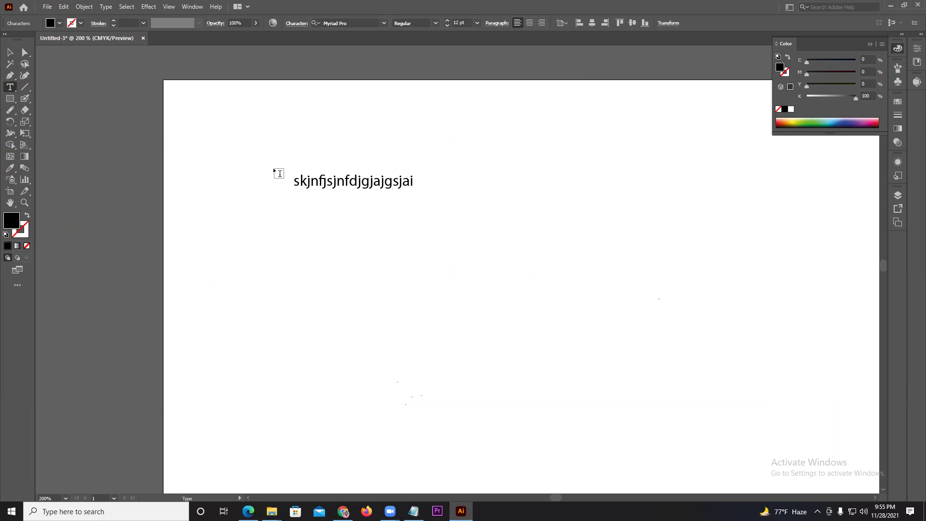
pyautogui.hotkey('ctrl', 'a')
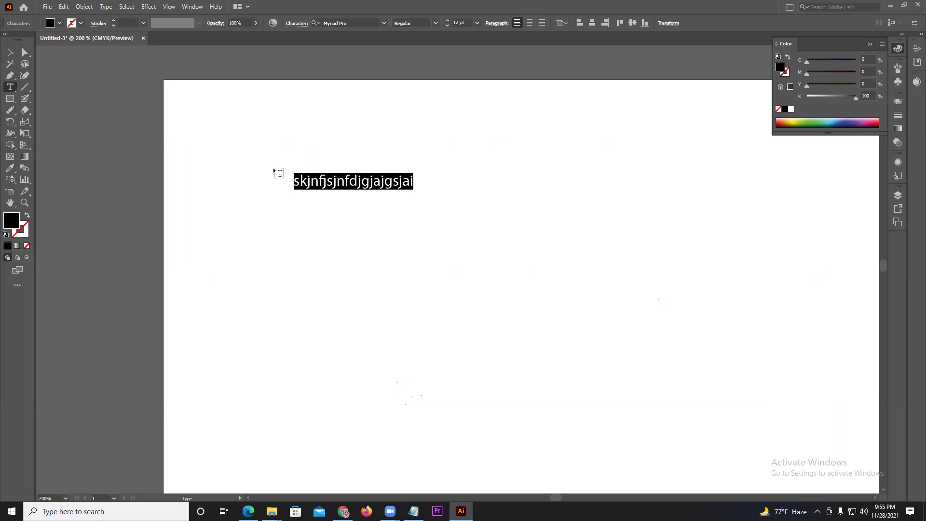
pyautogui.click(10, 52)
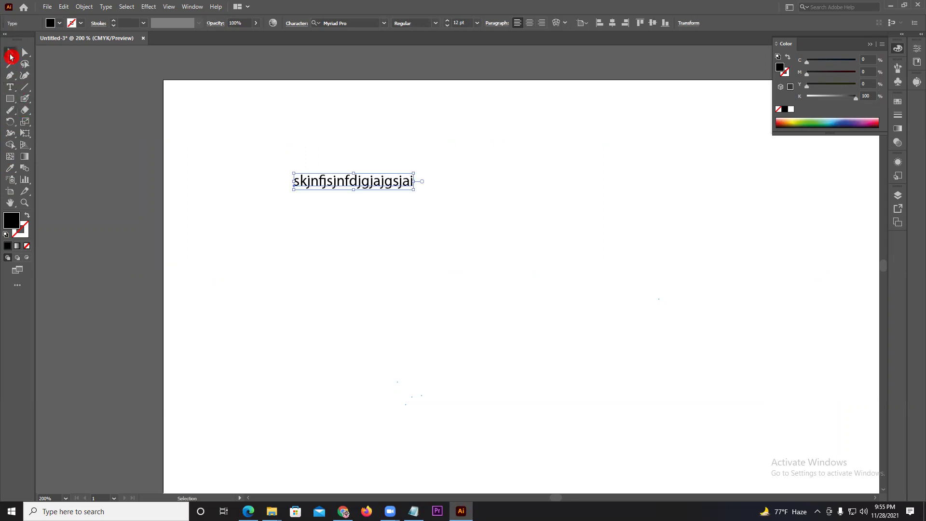
pyautogui.press('Delete')
# Type test lines 'sdfnjshgjh' and 'dfngjsfg sfgnsjfnsn', then delete the text block
pyautogui.click(10, 88)
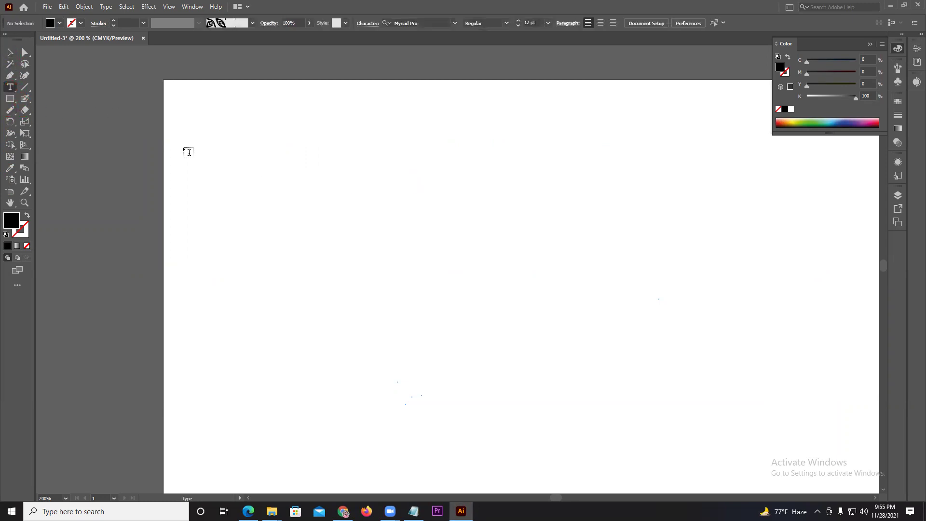
pyautogui.click(291, 170)
pyautogui.write('sdfnjshgjh')
pyautogui.press('Return')
pyautogui.write('dfngjsfg ')
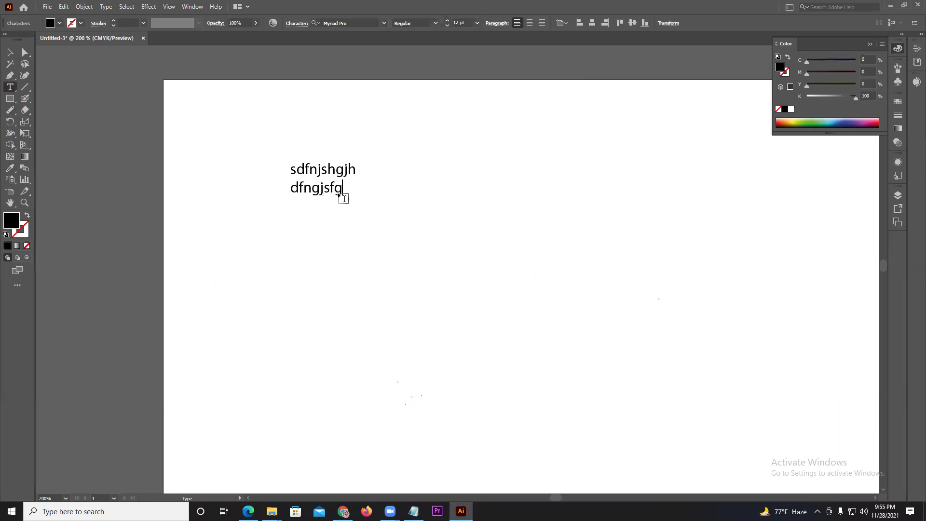
pyautogui.write('sfgnsjfnsn')
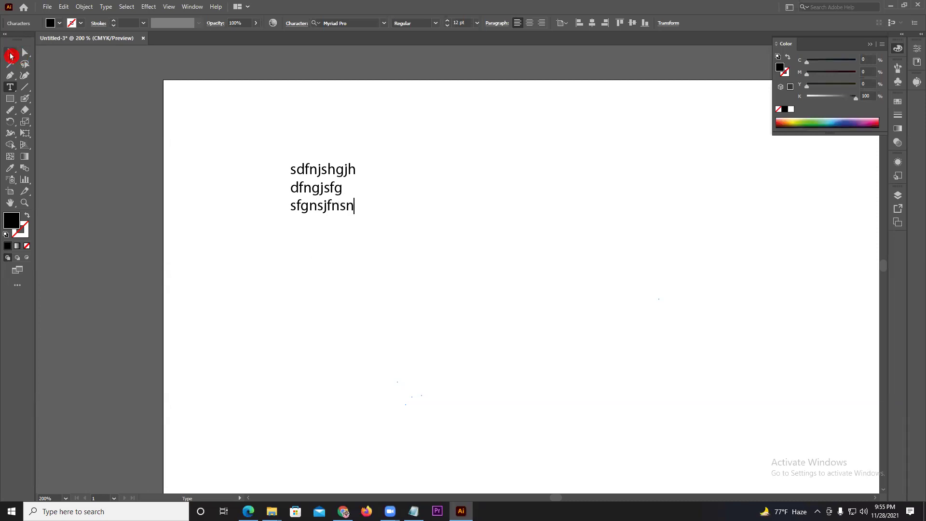
pyautogui.click(9, 52)
pyautogui.press('Delete')
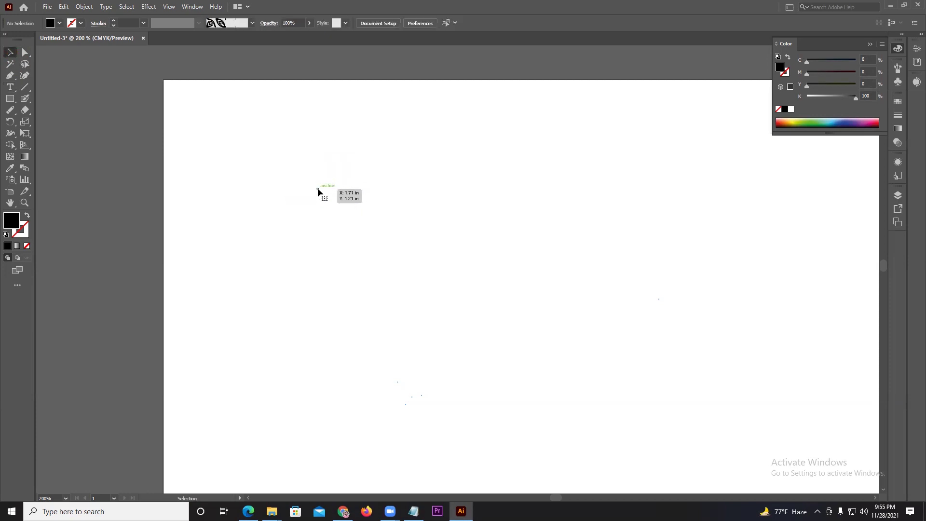
pyautogui.click(10, 90)
pyautogui.click(48, 88)
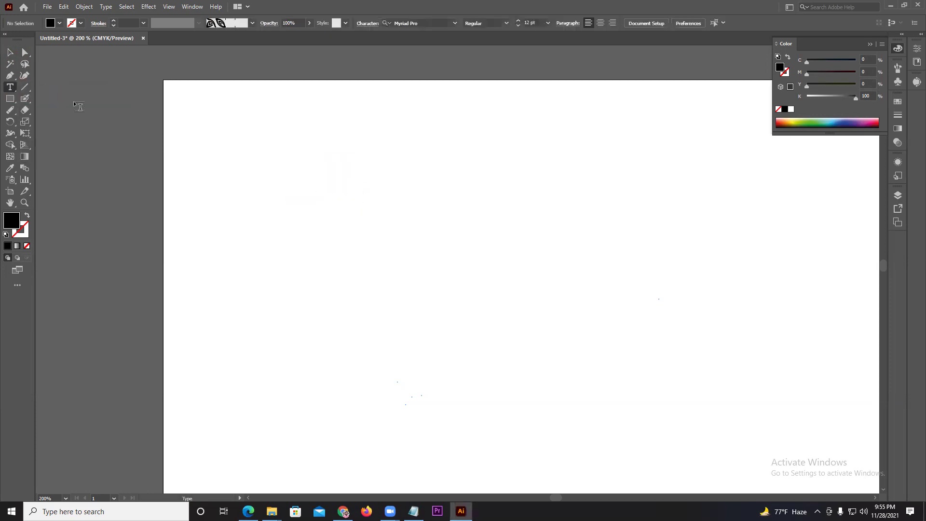
pyautogui.moveTo(217, 121); pyautogui.dragTo(557, 315)
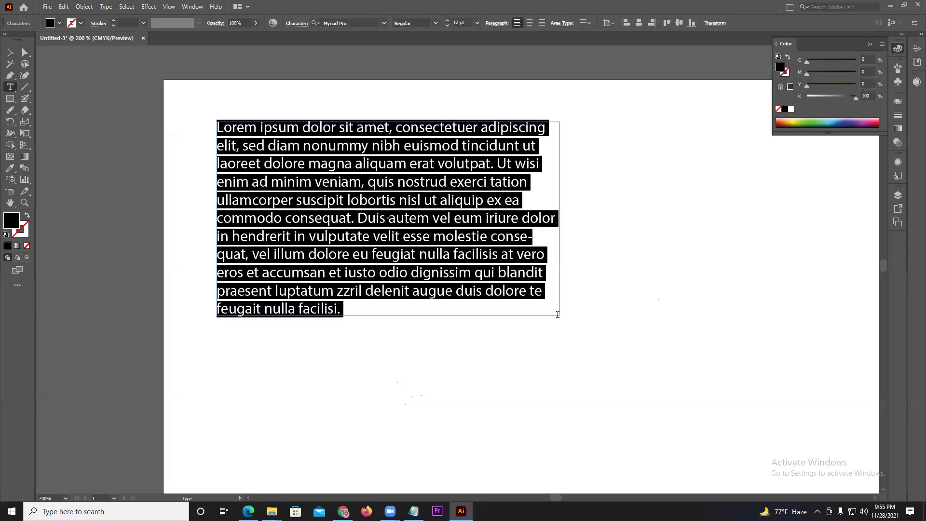
pyautogui.write('asmhdfbahfdnbdnsfbdanjbdfs bfdnbnadfb n a')
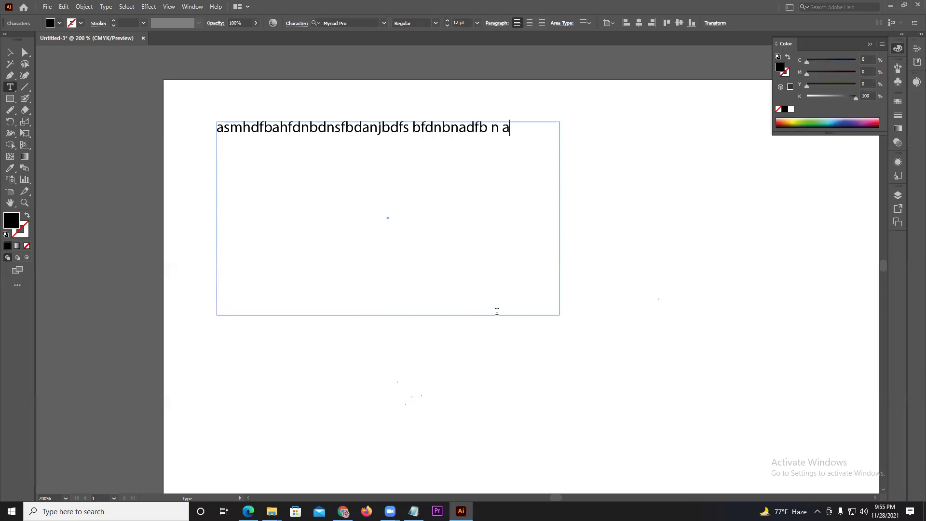
pyautogui.write('dfjjahsdkfjhajfjkfdbnjadf')
pyautogui.write(' asdjfbafdbs a')
pyautogui.write('dsfjaknfd')
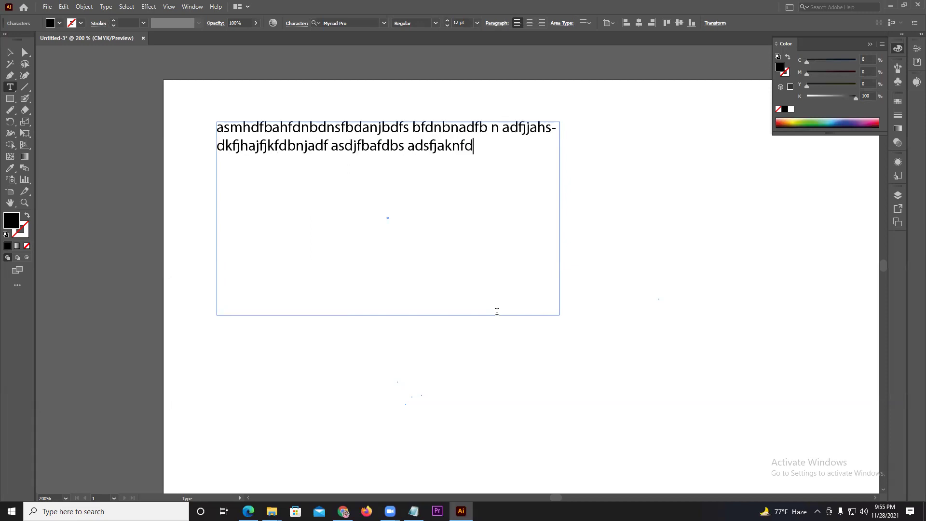
pyautogui.write('sbandsfnfbfabfdf')
pyautogui.write('bfdfbf')
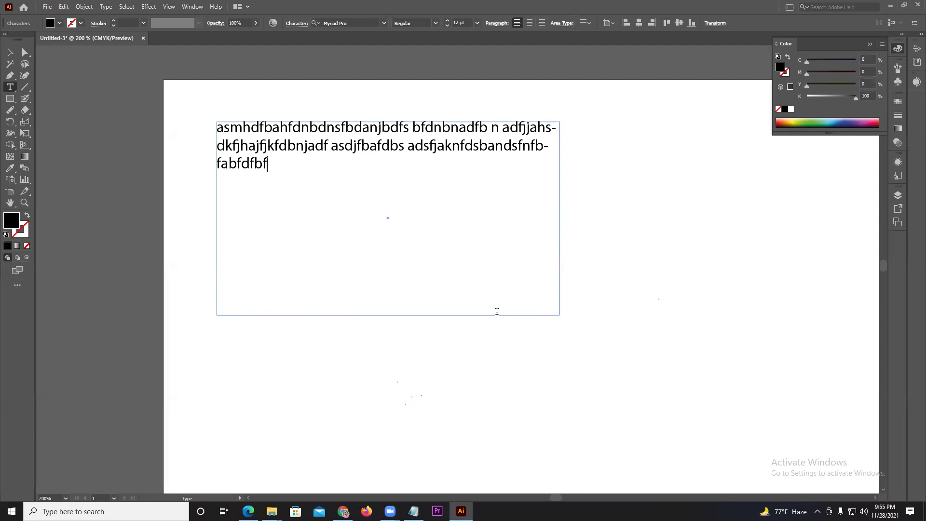
pyautogui.click(12, 54)
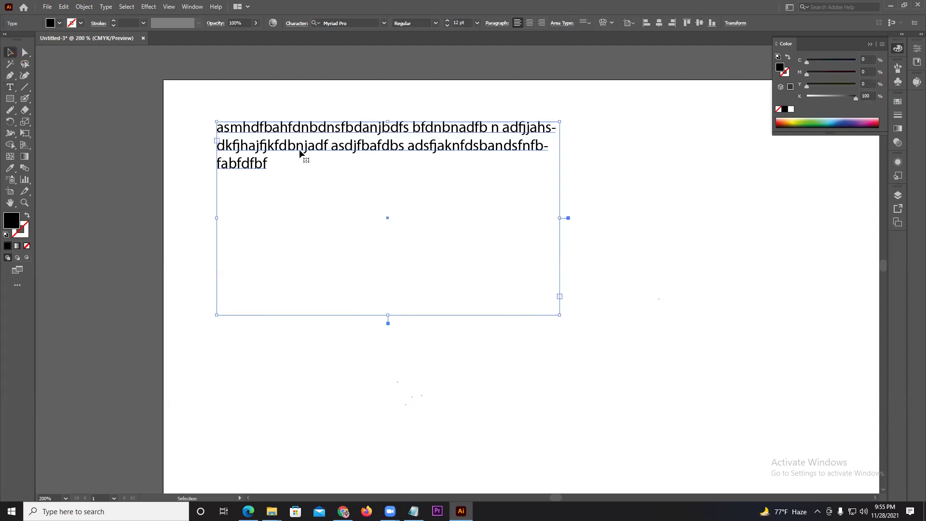
pyautogui.press('Delete')
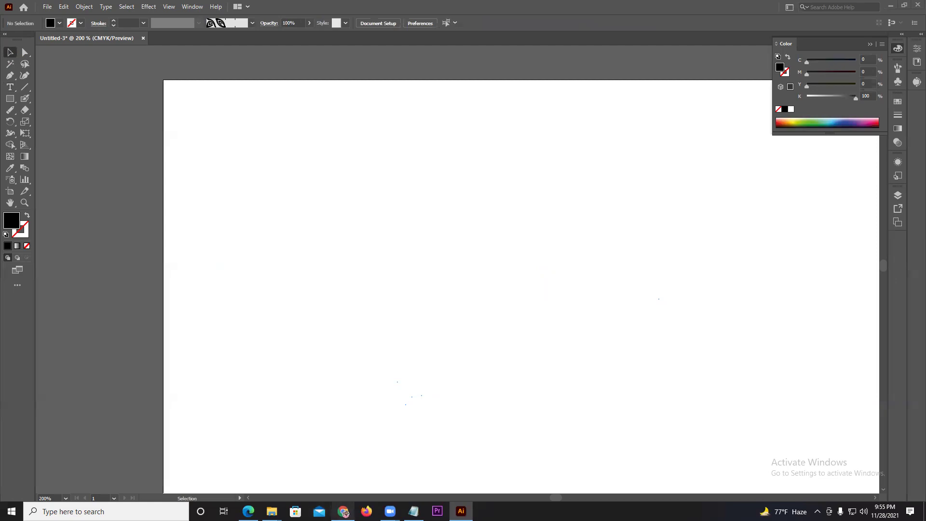
pyautogui.click(343, 511)
# Search 'lorem ipsum', open lipsum.com and copy its 'What is Lorem Ipsum?' paragraph
pyautogui.click(610, 8)
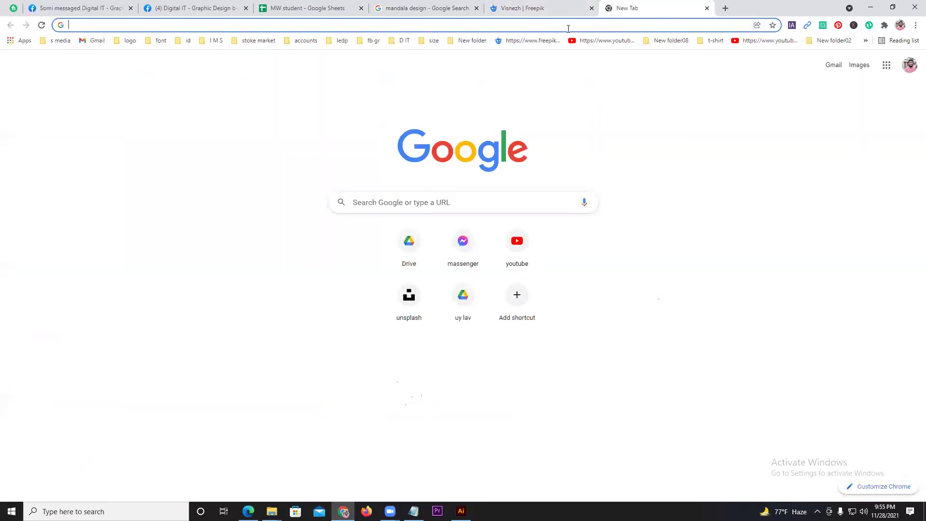
pyautogui.write('lor')
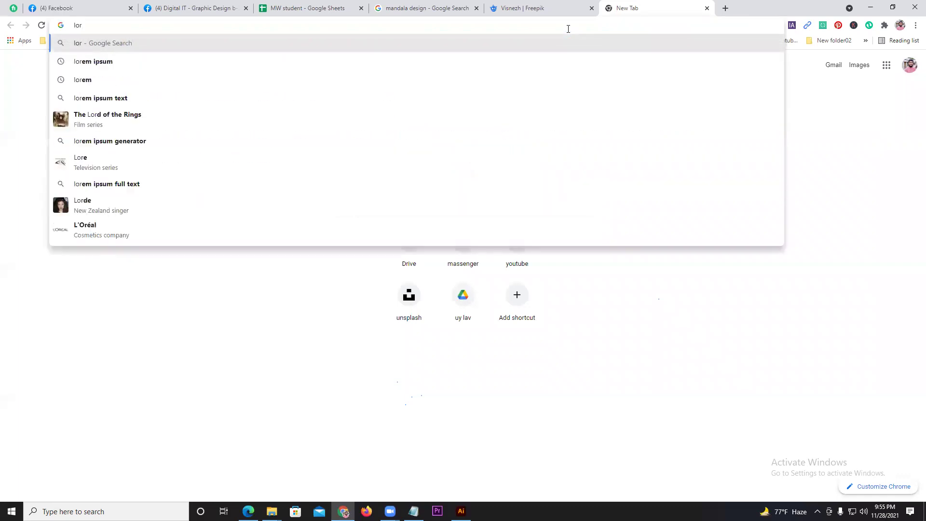
pyautogui.click(306, 66)
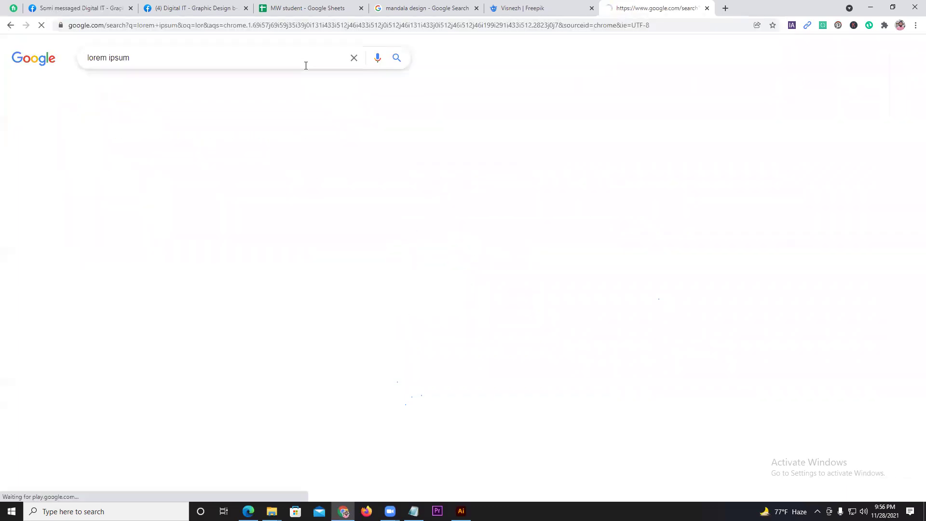
pyautogui.click(196, 141)
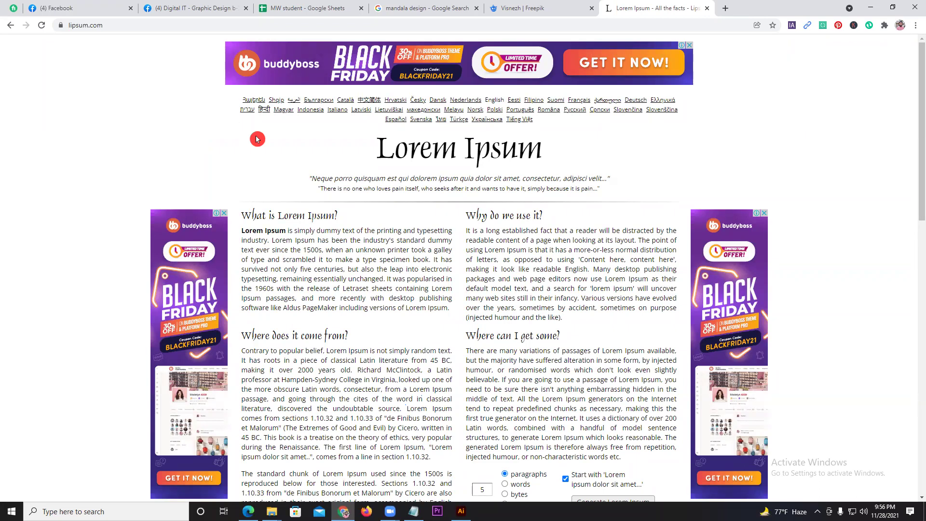
pyautogui.moveTo(242, 231)
pyautogui.mouseDown()
pyautogui.moveTo(390, 316)
pyautogui.moveTo(450, 314)
pyautogui.mouseUp()
pyautogui.hotkey('ctrl', 'c')
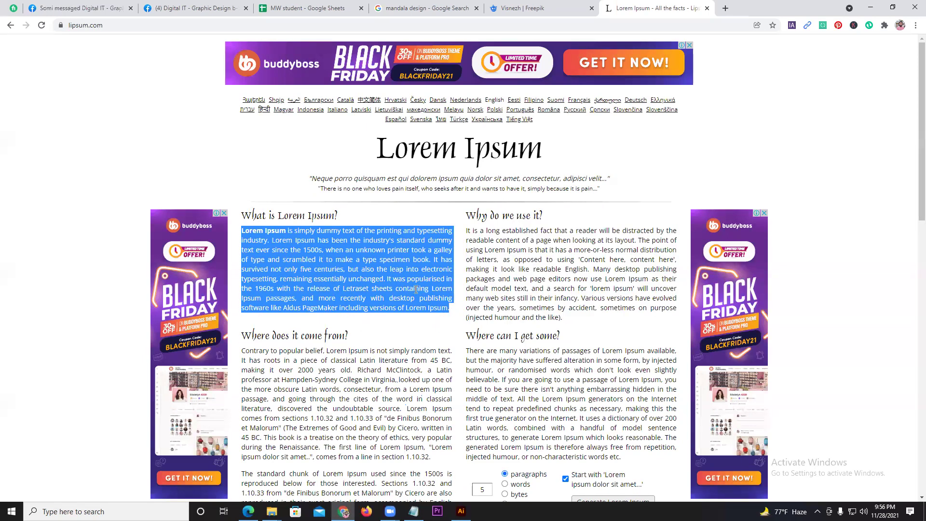
pyautogui.click(450, 316)
pyautogui.click(462, 511)
# Type a test letter 'F' as point text, then delete it
pyautogui.click(10, 86)
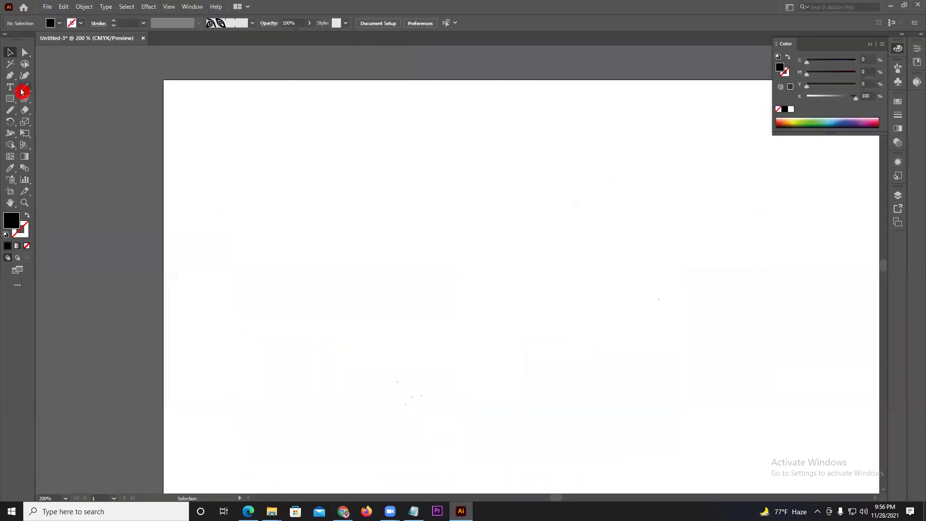
pyautogui.click(232, 211)
pyautogui.click(363, 245)
pyautogui.write('F')
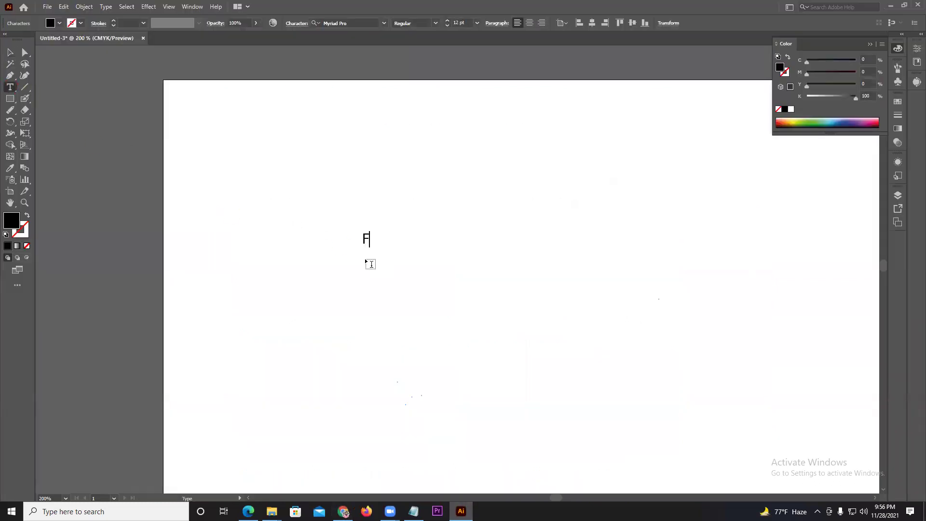
pyautogui.click(10, 52)
pyautogui.press('Delete')
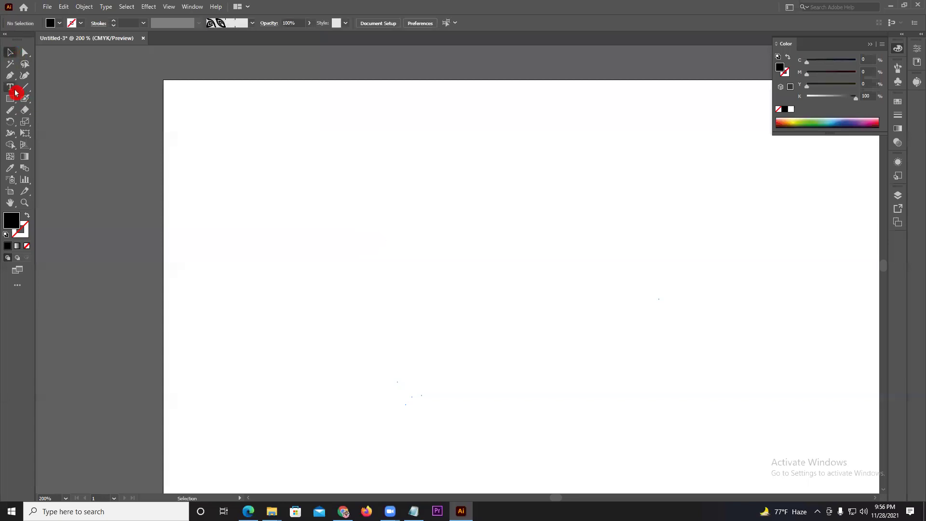
# Drag a large area text box and paste the copied Lorem Ipsum paragraph into it
pyautogui.click(10, 87)
pyautogui.scroll(-3, 149, 199)
pyautogui.moveTo(162, 185); pyautogui.dragTo(441, 400)
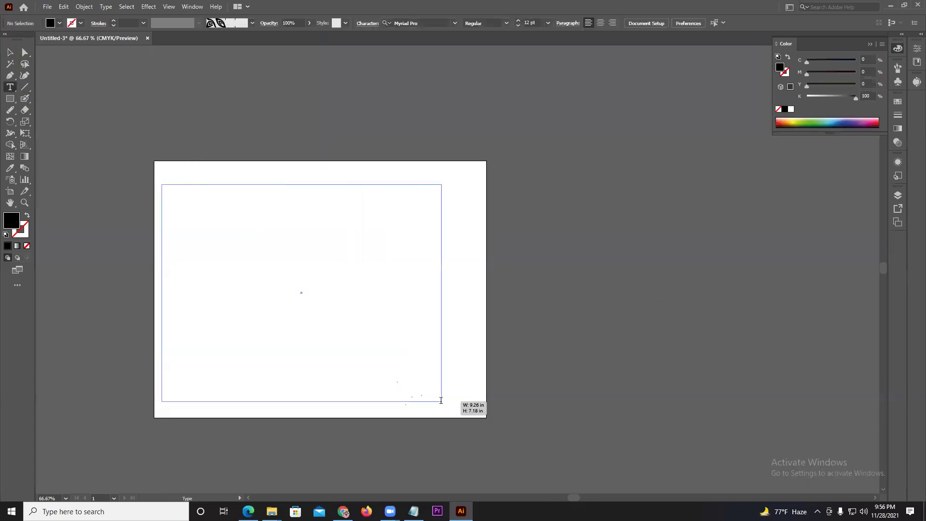
pyautogui.press('BackSpace')
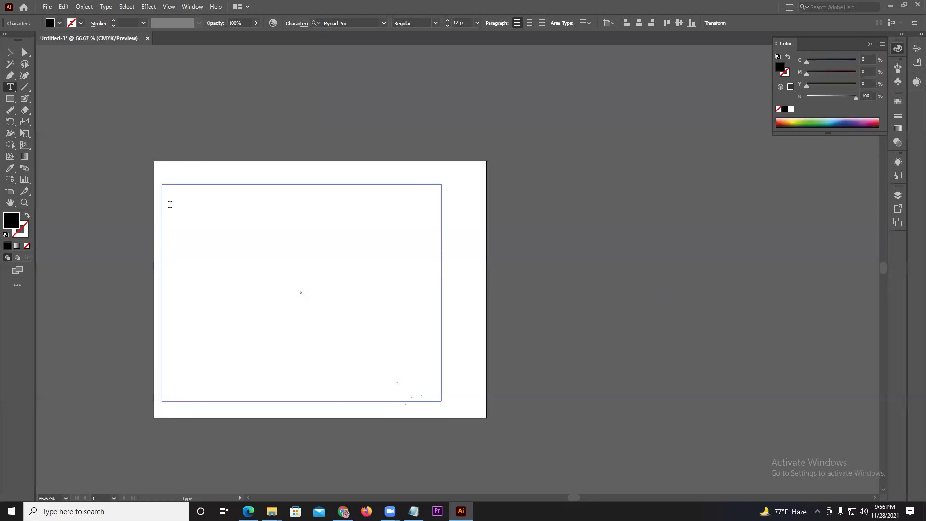
pyautogui.hotkey('ctrl', 'v')
pyautogui.click(8, 97)
pyautogui.click(10, 52)
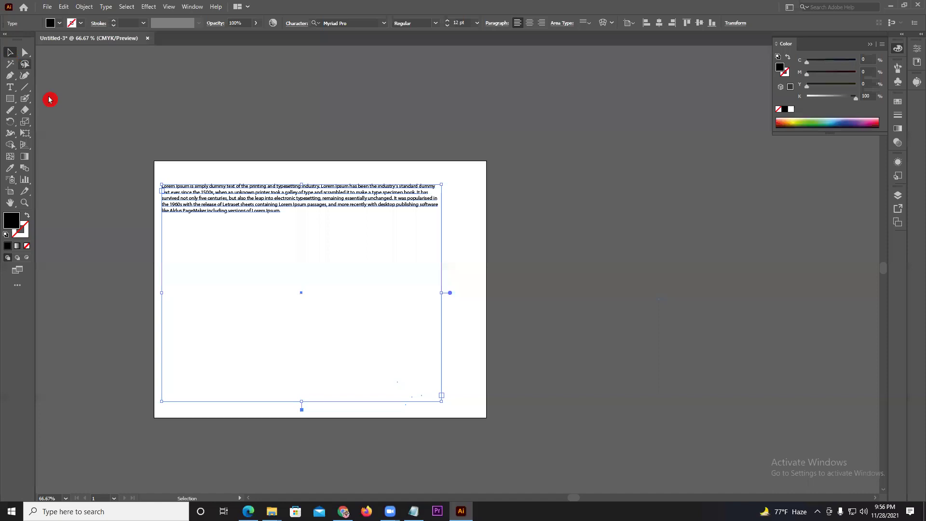
pyautogui.click(475, 25)
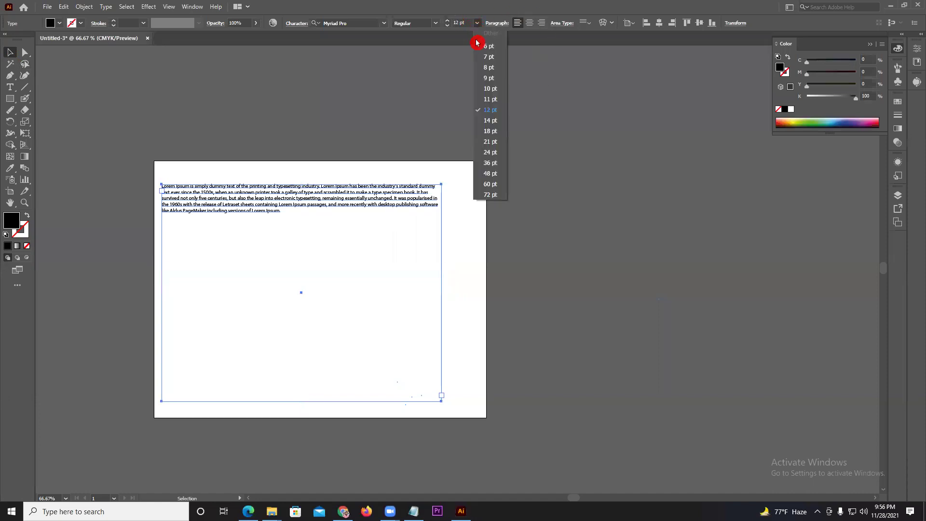
# Set the Lorem Ipsum text to Gotham Ultra at 21 pt and open the Paragraph options
pyautogui.click(487, 154)
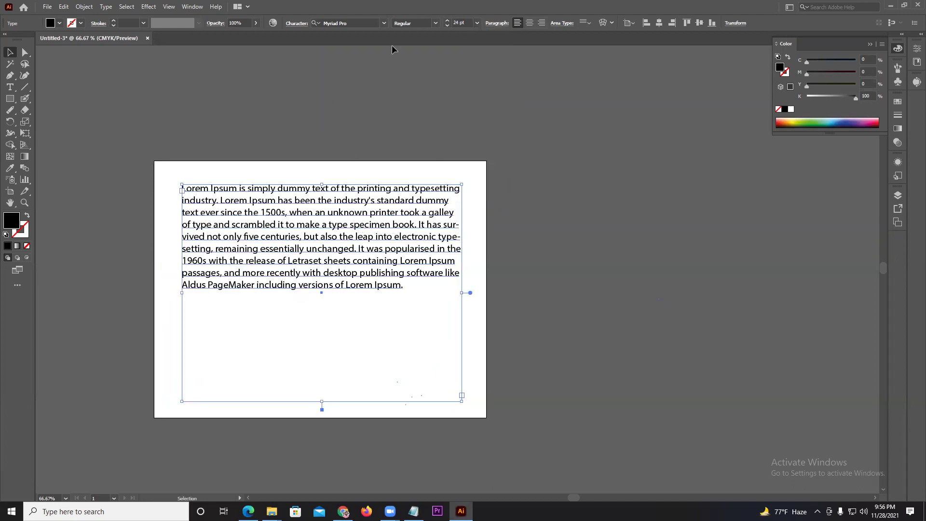
pyautogui.click(384, 23)
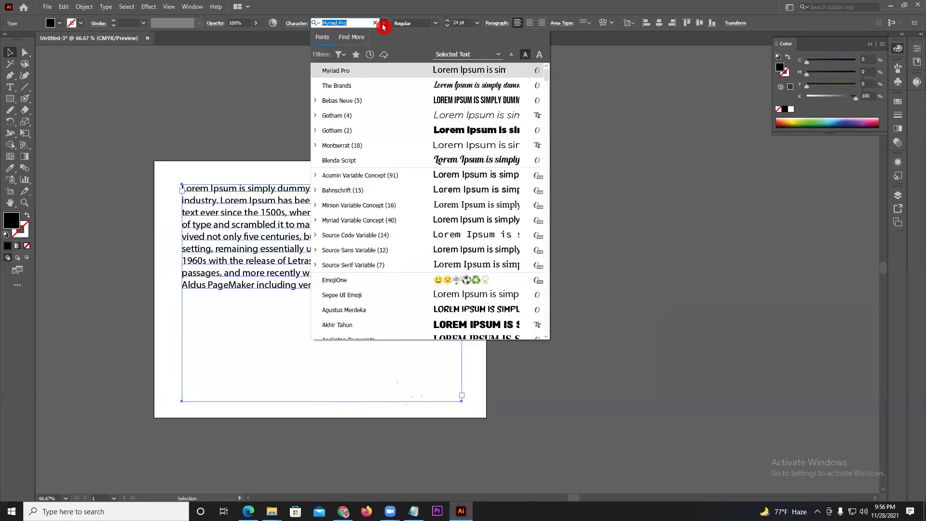
pyautogui.click(401, 133)
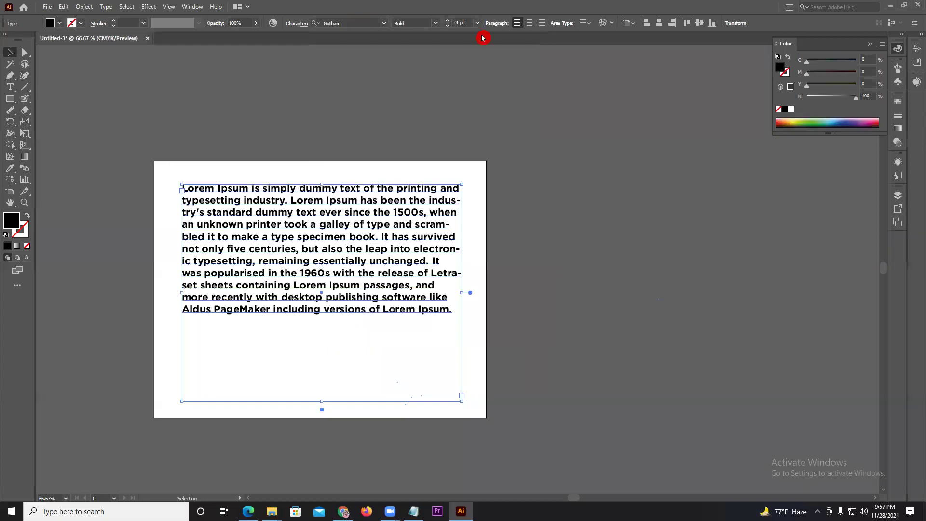
pyautogui.click(439, 25)
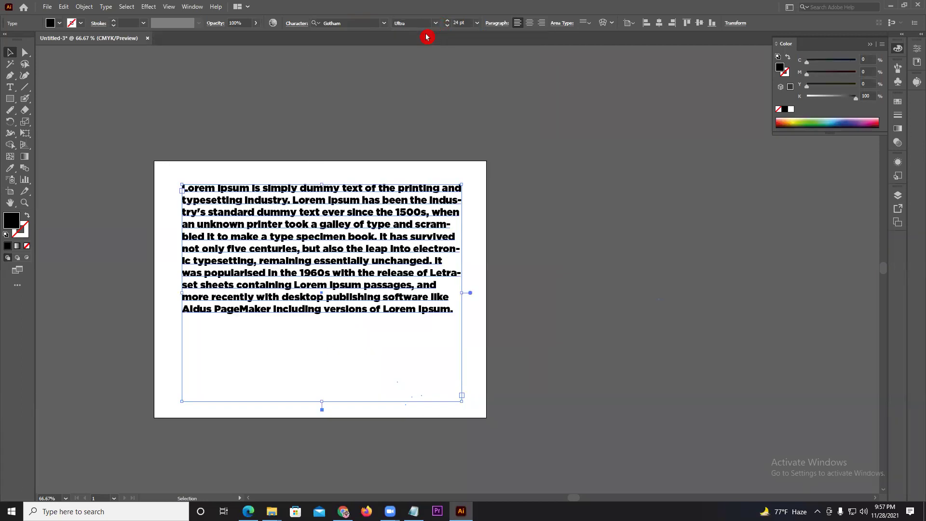
pyautogui.click(477, 22)
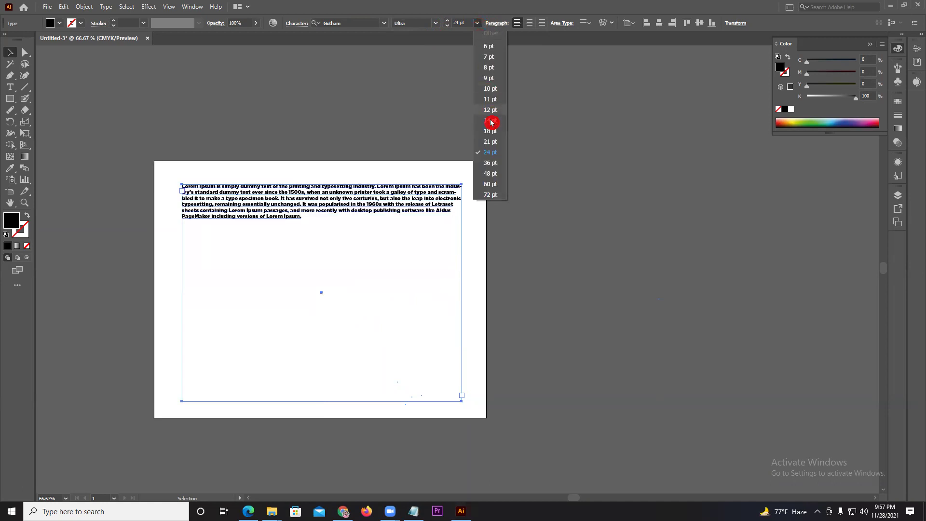
pyautogui.click(488, 142)
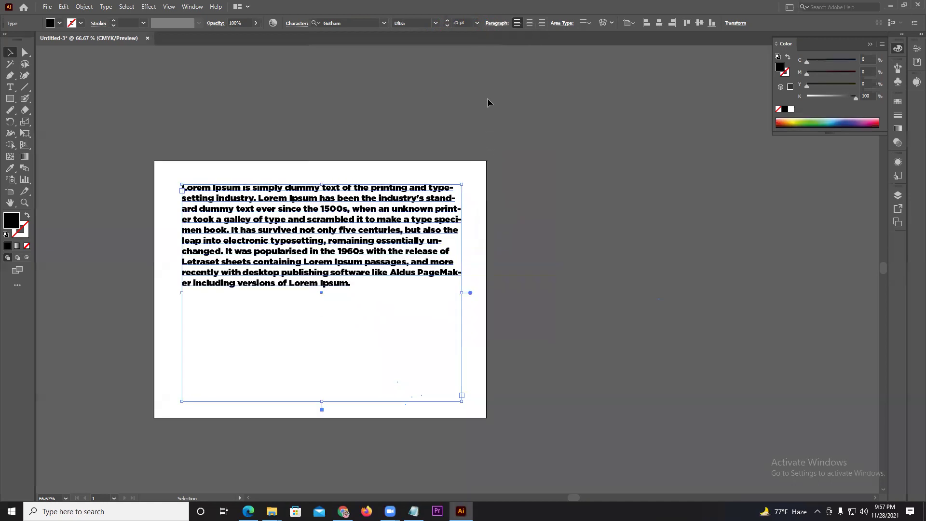
pyautogui.click(496, 23)
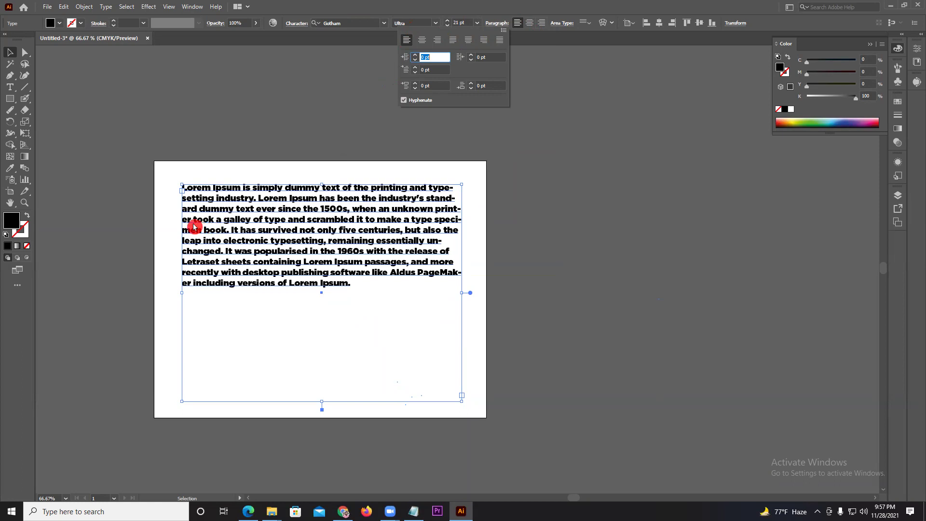
# Try center, right and all four justify alignments, settle on left, and nudge the frame down-right
pyautogui.click(422, 40)
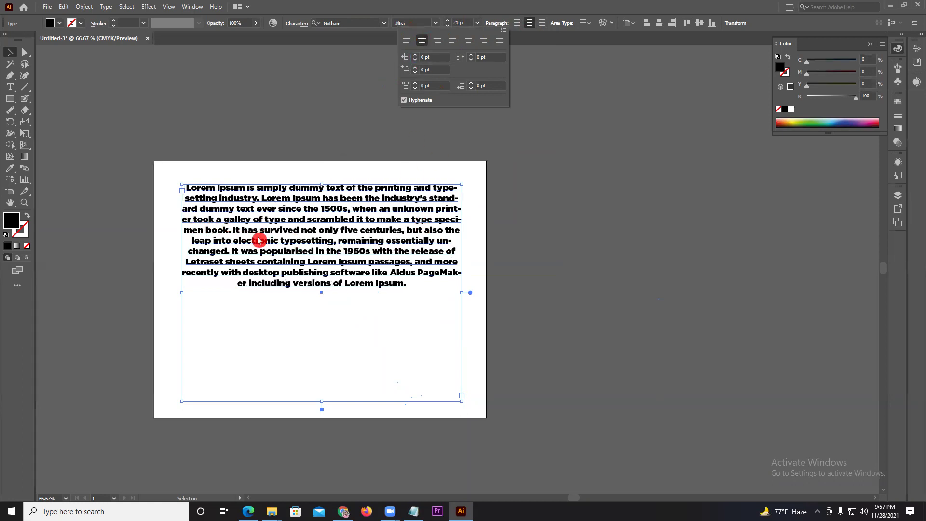
pyautogui.click(437, 41)
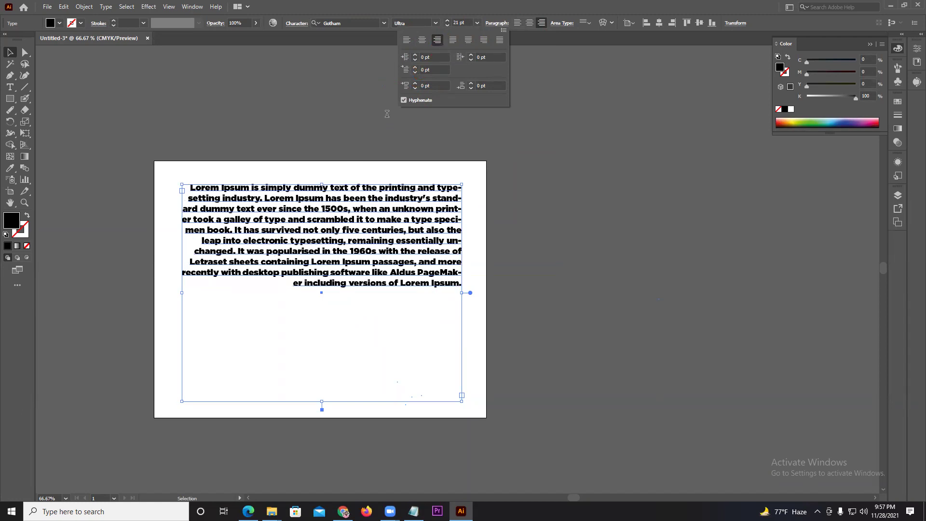
pyautogui.click(452, 44)
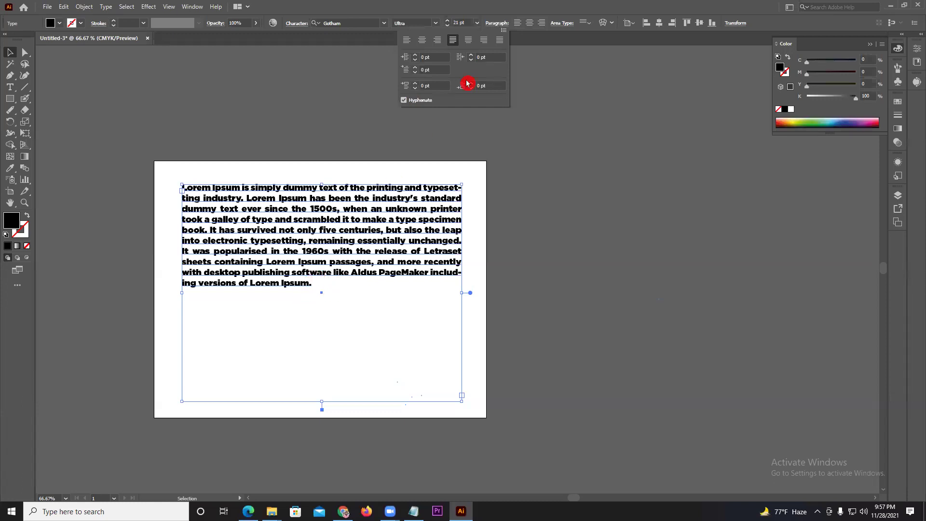
pyautogui.click(468, 41)
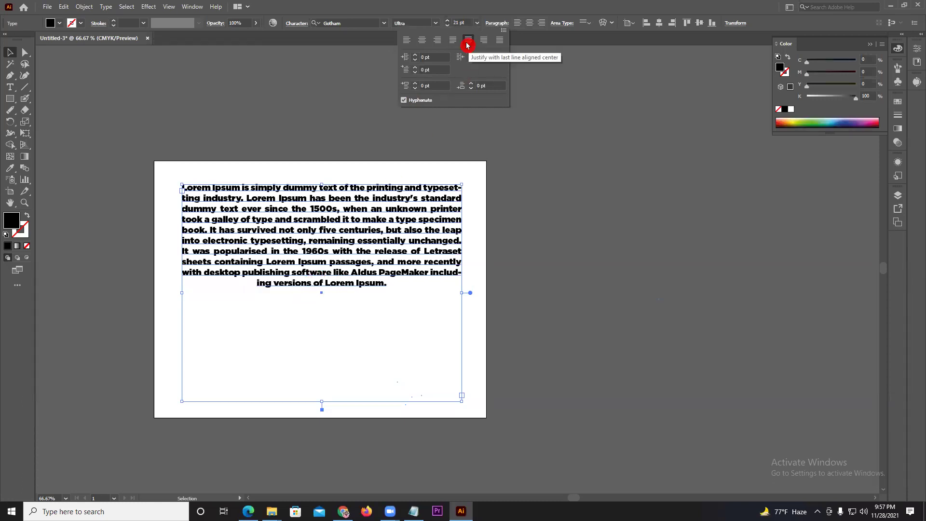
pyautogui.click(479, 42)
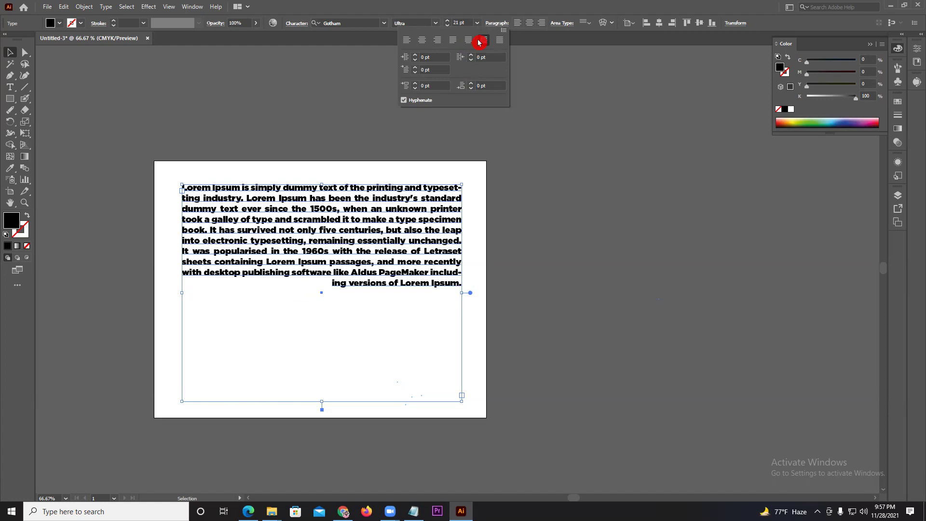
pyautogui.click(499, 40)
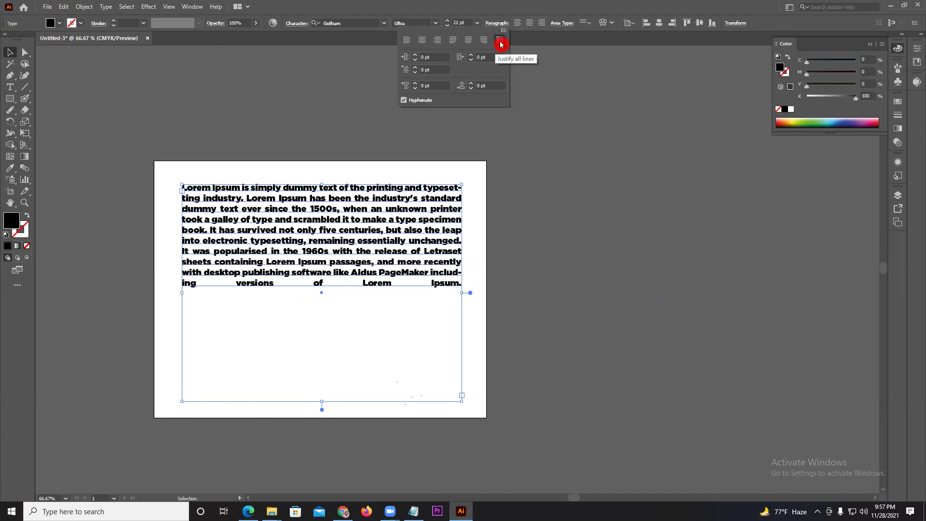
pyautogui.click(407, 40)
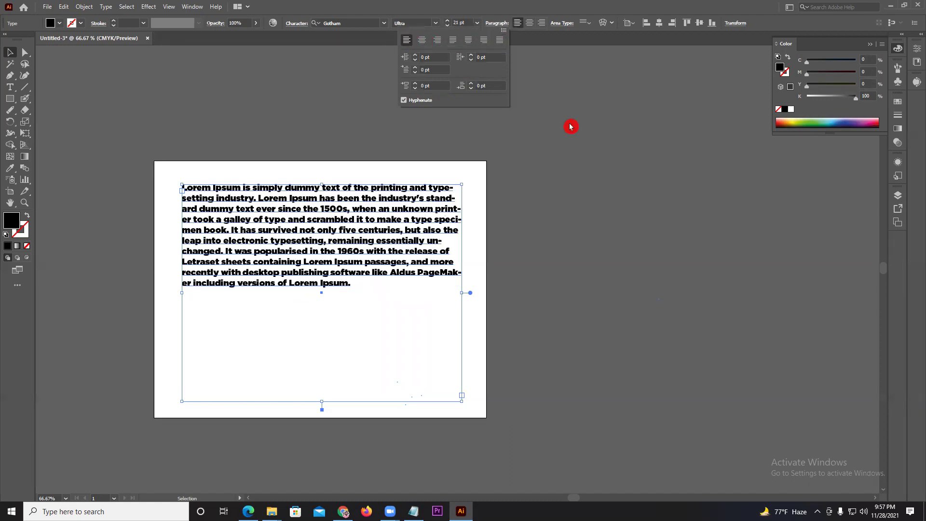
pyautogui.moveTo(409, 221); pyautogui.dragTo(413, 237)
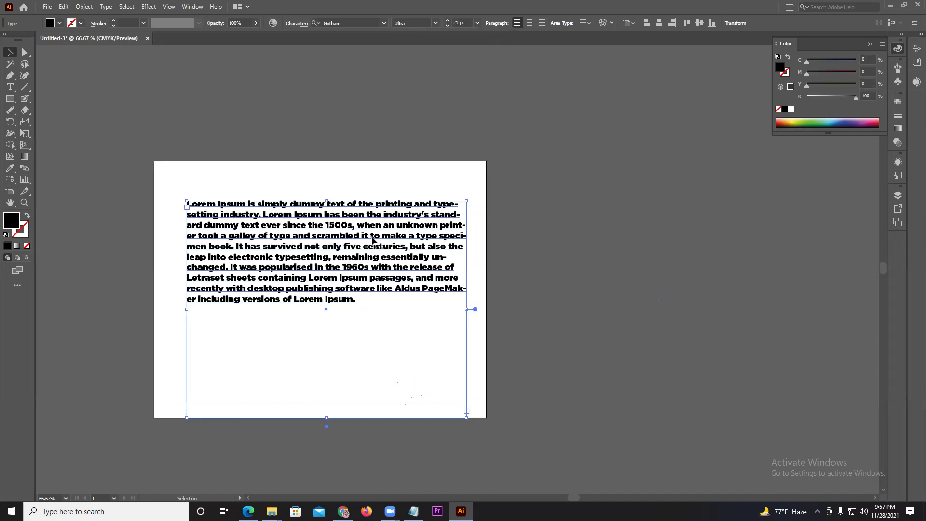
# Delete the Lorem Ipsum frame and draw a new rectangle on the artboard
pyautogui.press('Delete')
pyautogui.moveTo(10, 87); pyautogui.dragTo(56, 100)
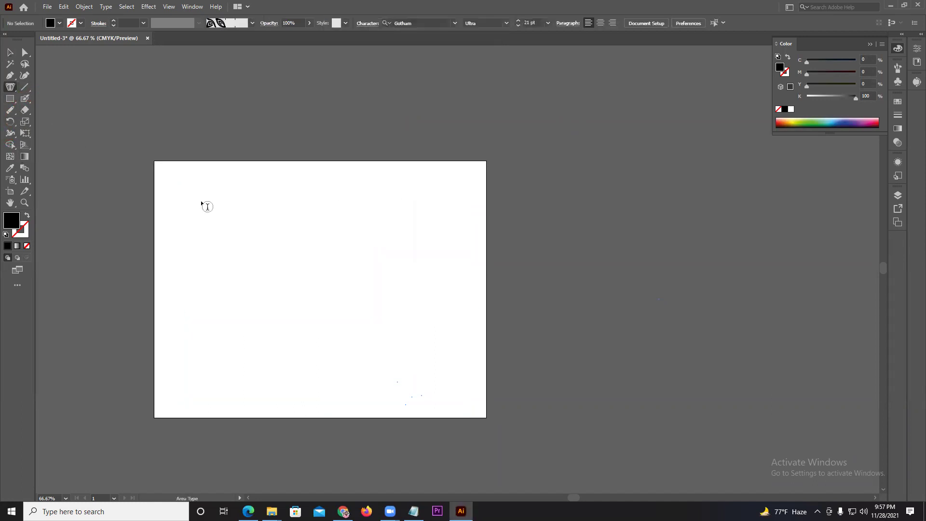
pyautogui.click(10, 52)
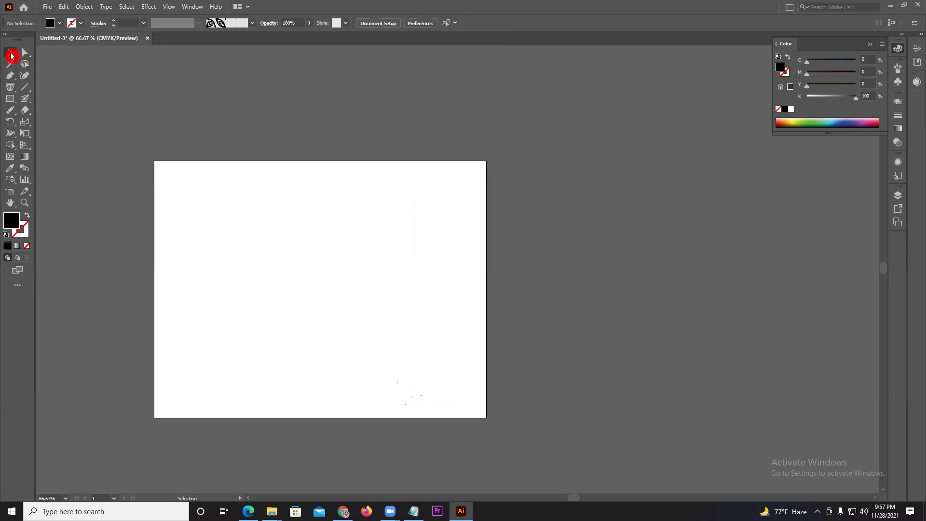
pyautogui.click(10, 99)
pyautogui.moveTo(237, 196); pyautogui.dragTo(449, 359)
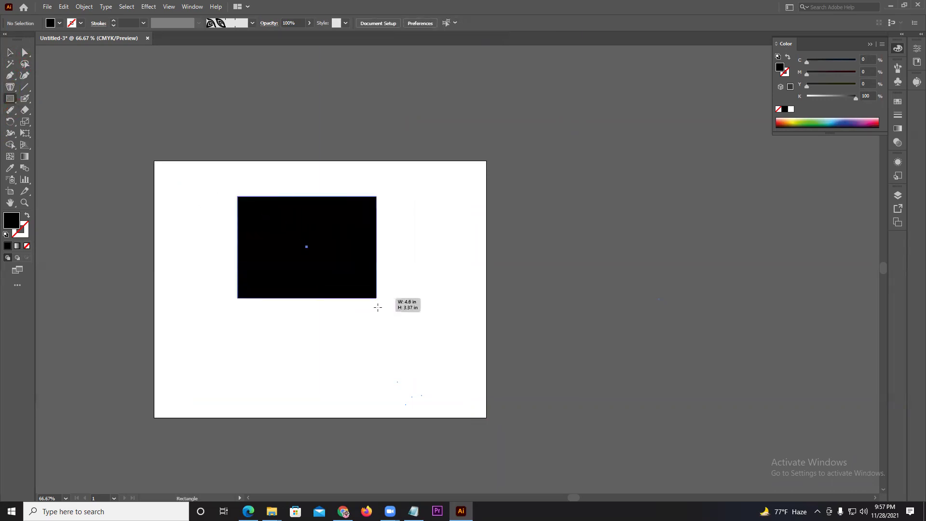
# Turn the rectangle into an area text frame holding the pasted Lorem Ipsum paragraph, then delete it
pyautogui.moveTo(10, 87); pyautogui.dragTo(42, 97)
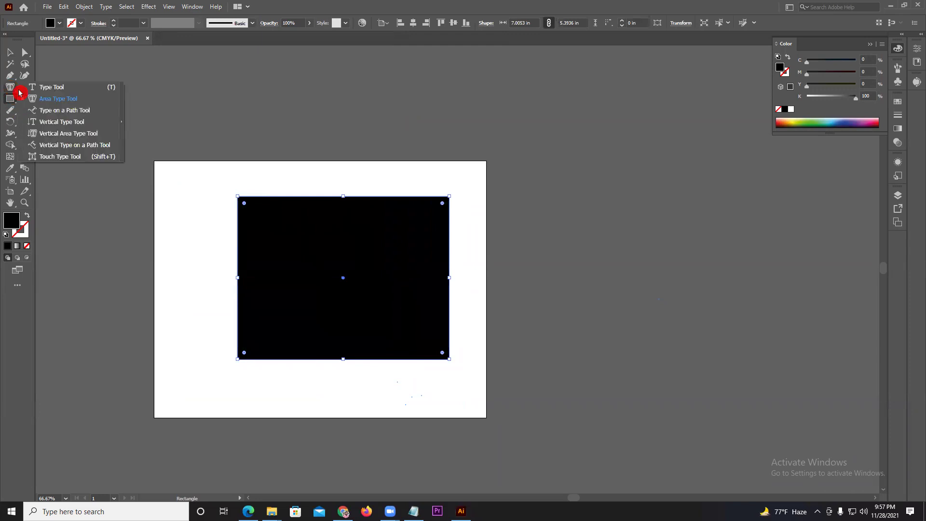
pyautogui.click(260, 213)
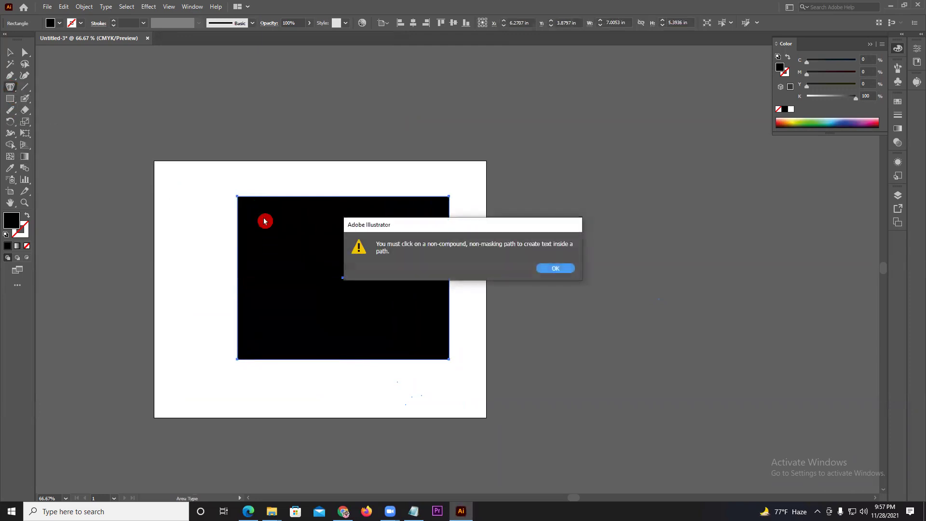
pyautogui.click(555, 271)
pyautogui.click(550, 268)
pyautogui.click(297, 203)
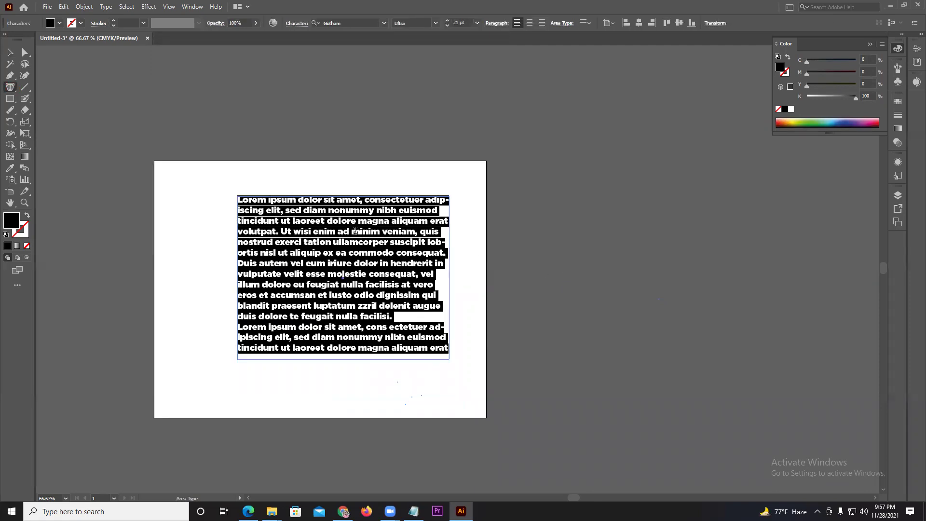
pyautogui.write("Lorem Ipsum is simply dummy text of the printing and typesetting industry. Lorem Ipsum has been the industry's standard dummy text ever since the 1500s, when an unknown printer took a galley of type and scrambled it to make a type specimen book. It has survived not only five centuries, but also the leap into electronic typesetting, remaining essentially unchanged. It was popularised in the 1960s with the release of Letraset sheets containing Lorem Ipsum passages, and more recently with desktop publishing software like Aldus PageMaker including versions of Lorem Ipsum.")
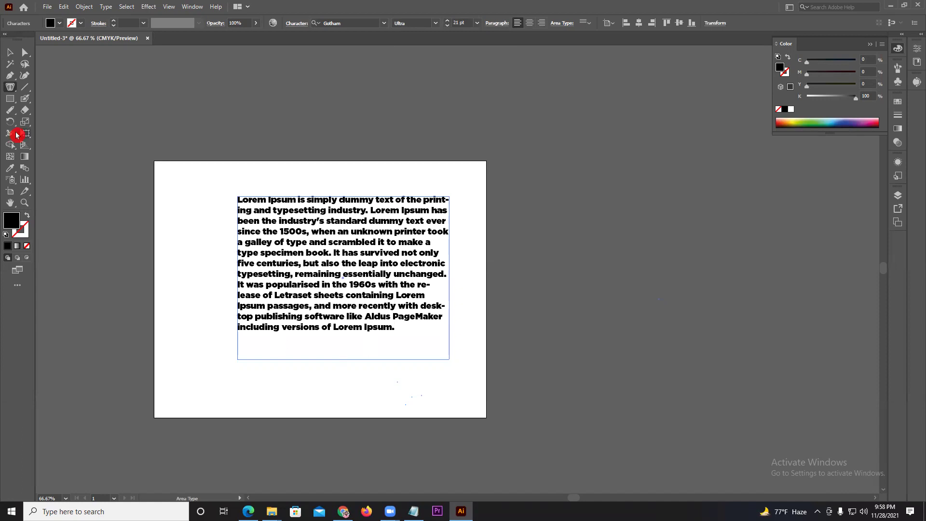
pyautogui.click(10, 52)
pyautogui.moveTo(337, 259); pyautogui.dragTo(319, 276)
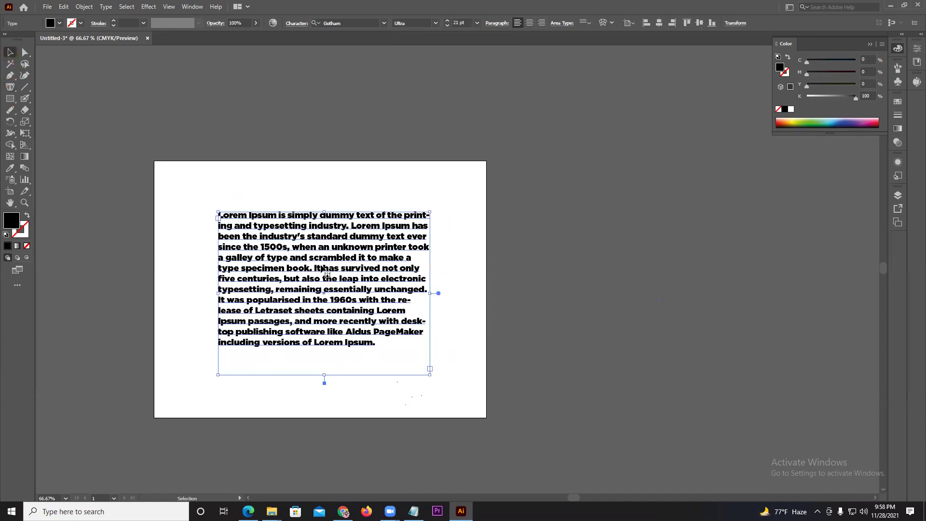
pyautogui.press('Delete')
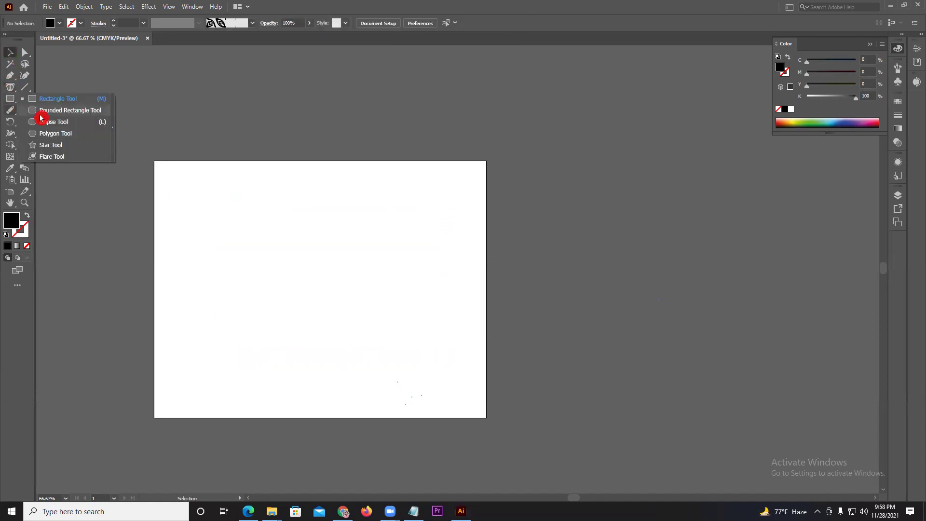
# Draw a circle and position it near the artboard centre
pyautogui.moveTo(7, 99); pyautogui.dragTo(61, 121)
pyautogui.moveTo(299, 275)
pyautogui.mouseDown()
pyautogui.moveTo(439, 364)
pyautogui.moveTo(480, 454)
pyautogui.mouseUp()
pyautogui.click(9, 54)
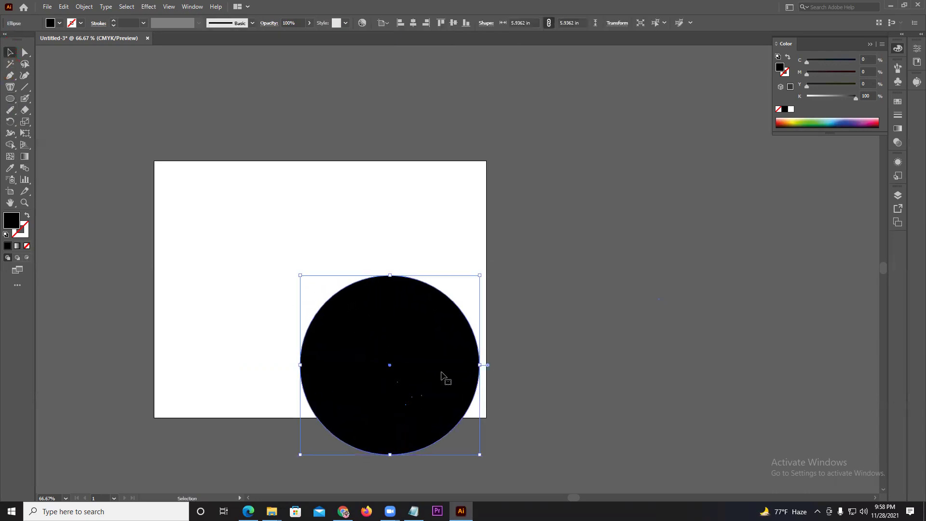
pyautogui.moveTo(444, 378); pyautogui.dragTo(364, 269)
pyautogui.moveTo(392, 387); pyautogui.dragTo(458, 421)
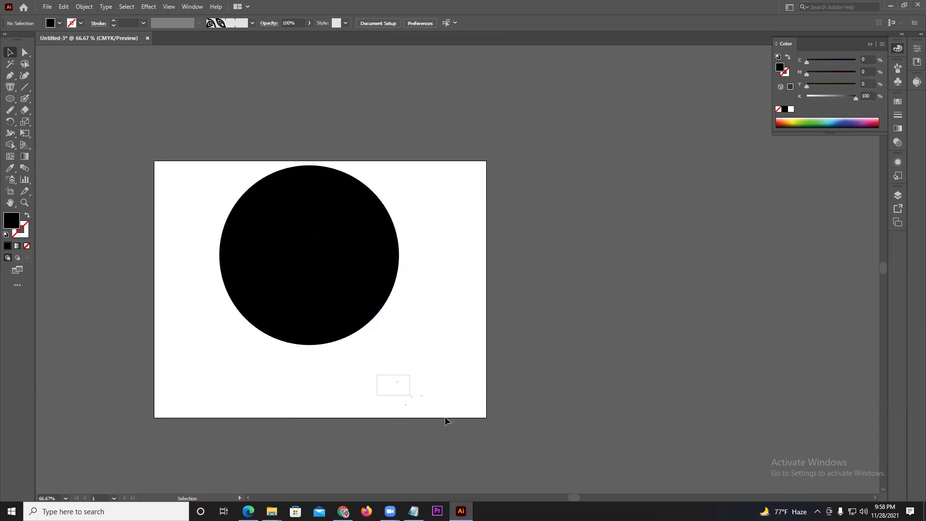
pyautogui.moveTo(337, 291); pyautogui.dragTo(348, 326)
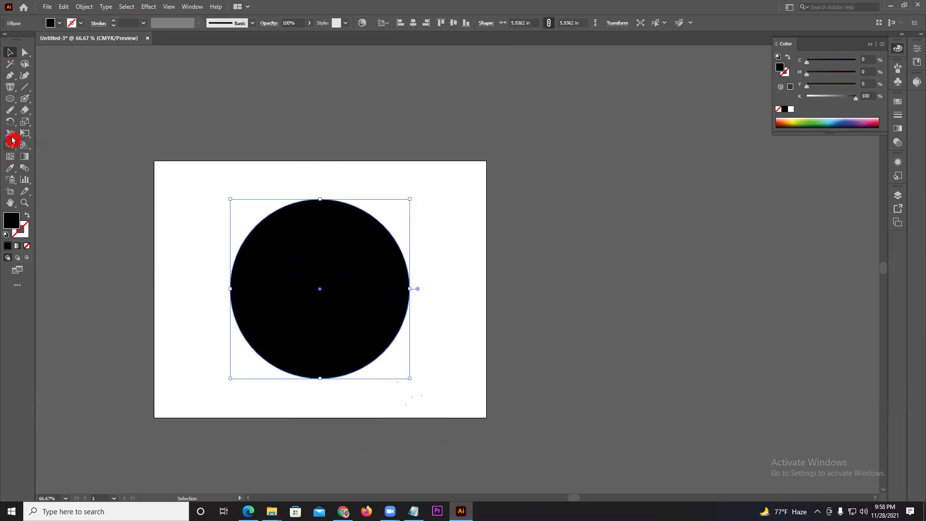
# Fill the circle with pasted Lorem Ipsum text at 19 pt, delete it, and begin a straight Pen path
pyautogui.click(11, 90)
pyautogui.click(314, 198)
pyautogui.hotkey('ctrl', 'v')
pyautogui.press('Escape')
pyautogui.click(7, 61)
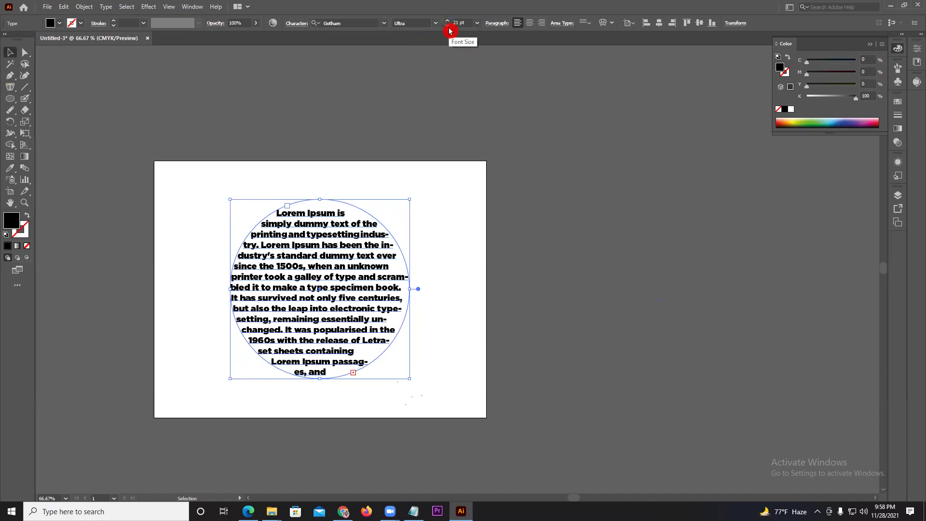
pyautogui.click(448, 27)
pyautogui.click(448, 27)
pyautogui.click(448, 27)
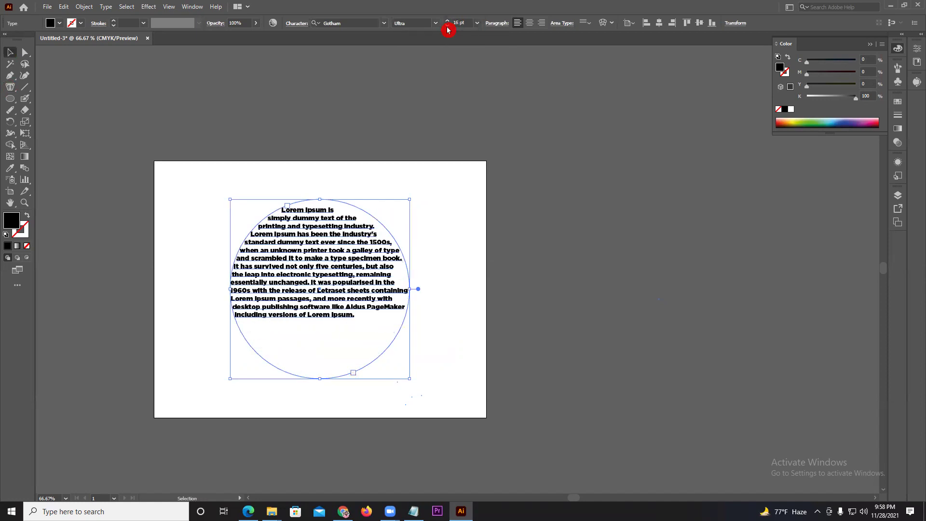
pyautogui.click(446, 22)
pyautogui.click(446, 21)
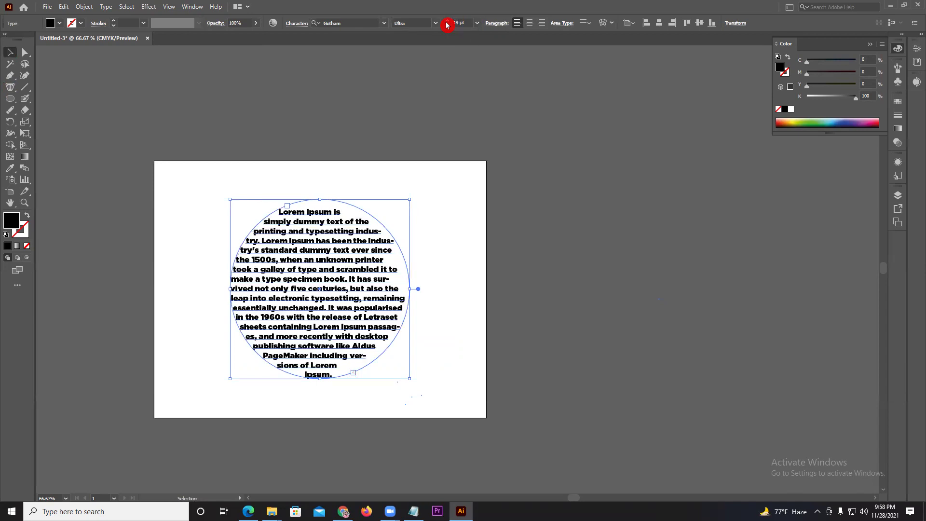
pyautogui.press('Delete')
pyautogui.click(7, 75)
pyautogui.click(213, 188)
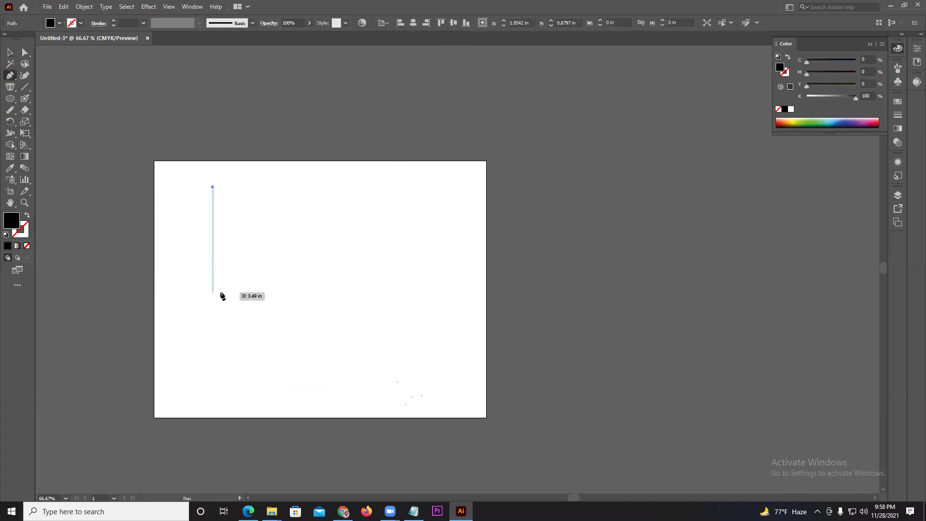
# Draw a closed U-shaped path with a notch cut down from its top edge
pyautogui.click(213, 292)
pyautogui.click(384, 292)
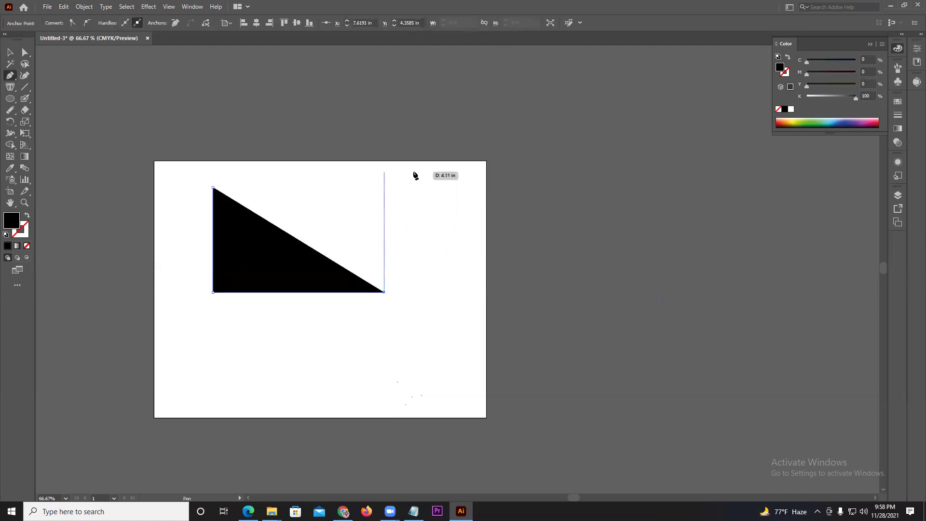
pyautogui.click(384, 187)
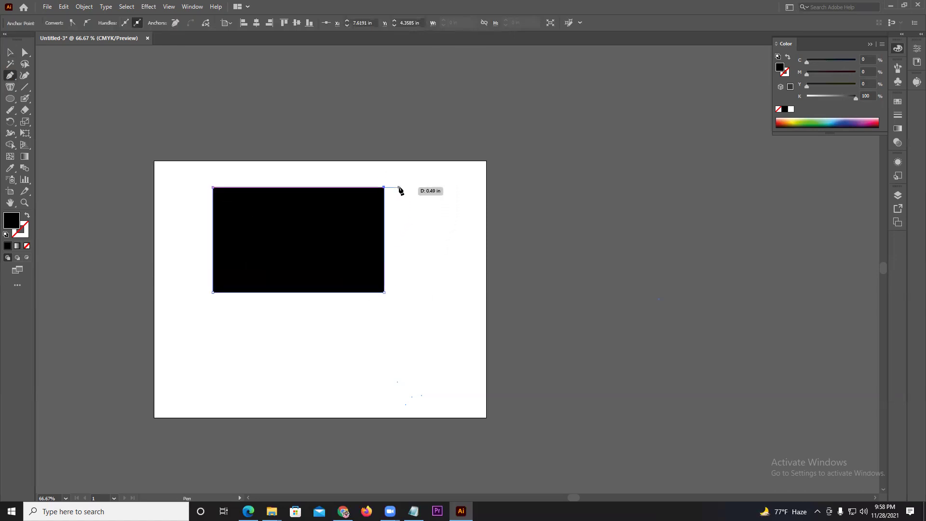
pyautogui.click(306, 187)
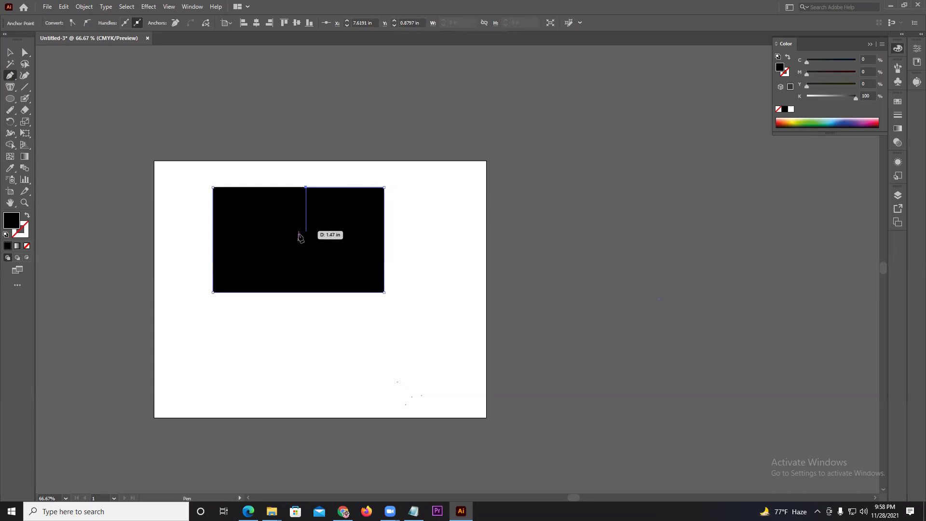
pyautogui.click(306, 250)
pyautogui.click(268, 250)
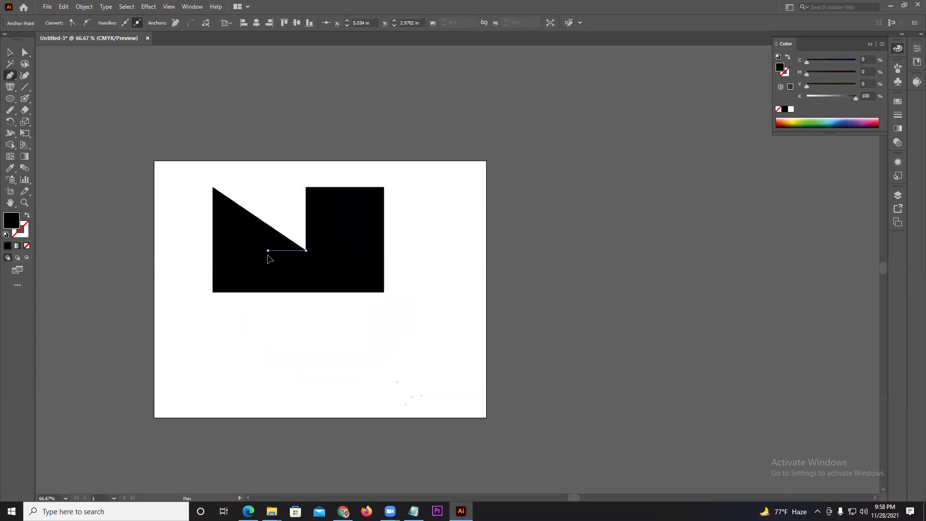
pyautogui.click(267, 187)
pyautogui.click(213, 188)
# Fill the U shape with pasted Lorem Ipsum area text, sized down to 13 then 15 pt
pyautogui.click(7, 82)
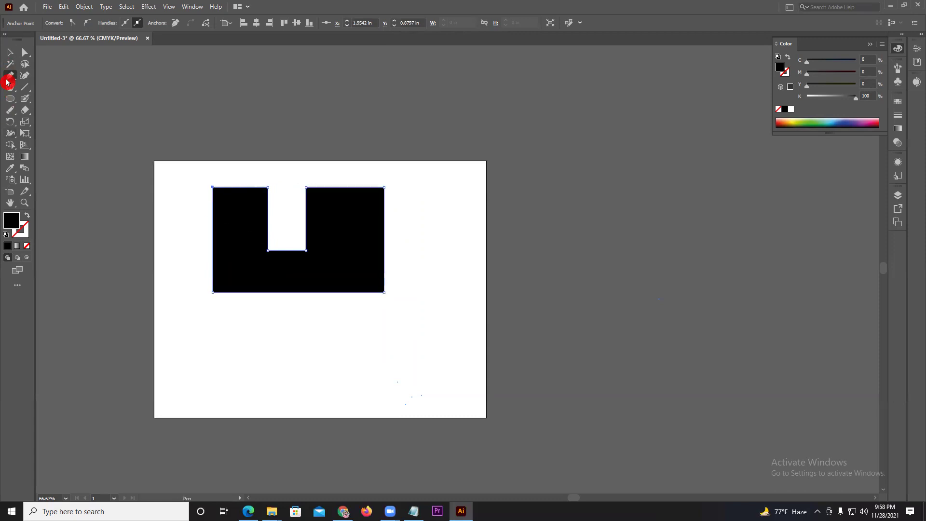
pyautogui.click(218, 189)
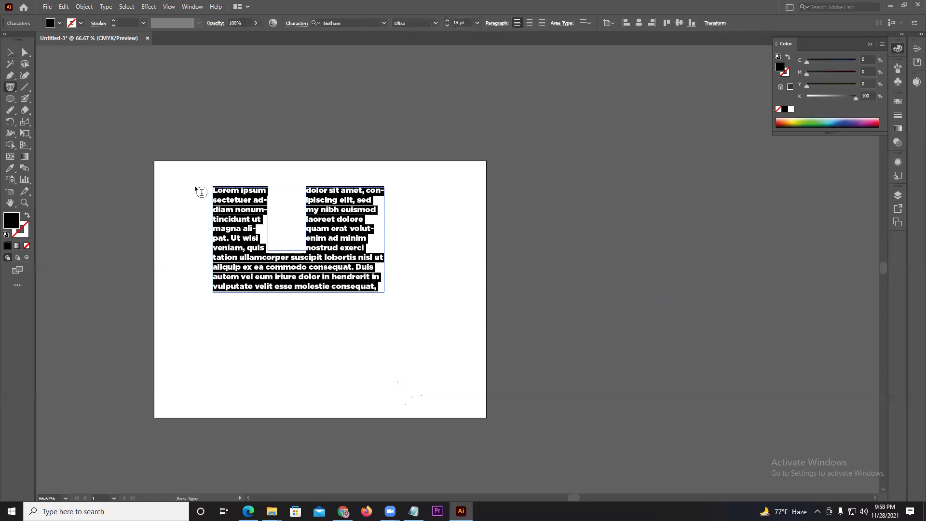
pyautogui.hotkey('ctrl', 'v')
pyautogui.click(10, 52)
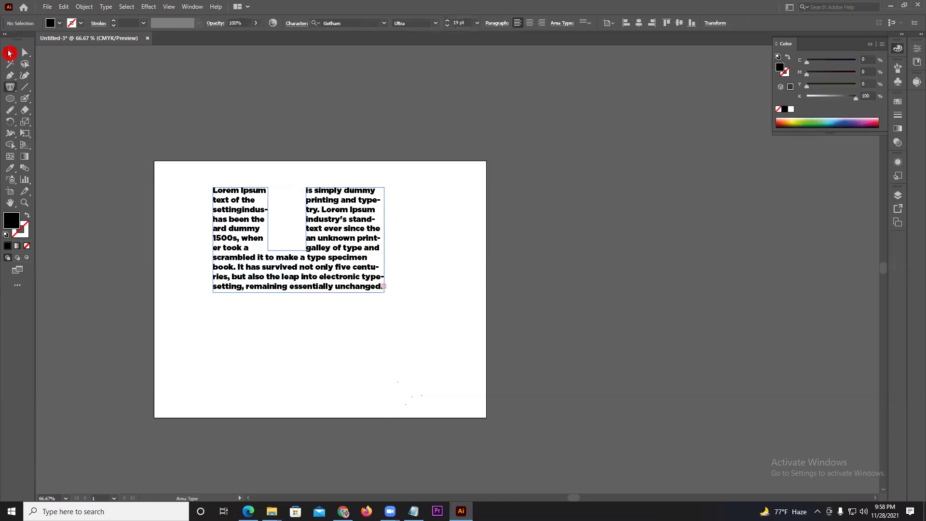
pyautogui.click(445, 24)
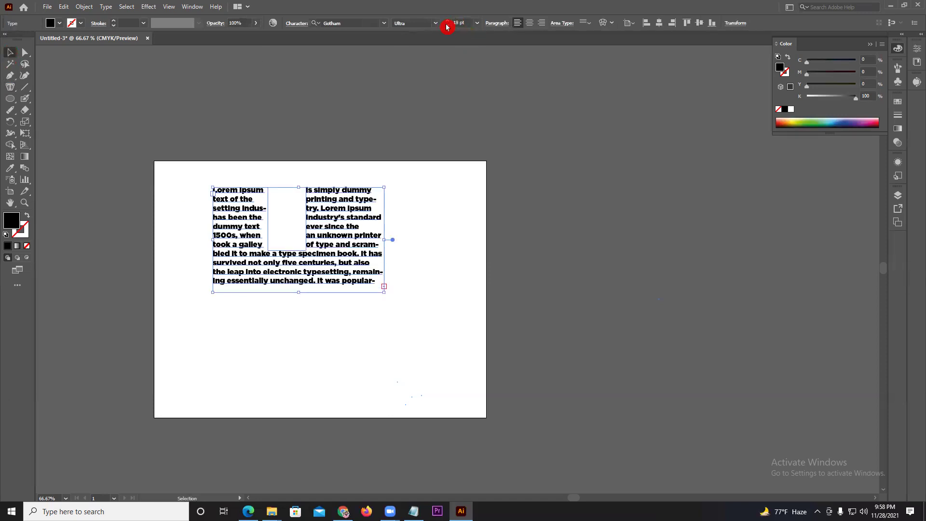
pyautogui.click(446, 24)
pyautogui.click(446, 24)
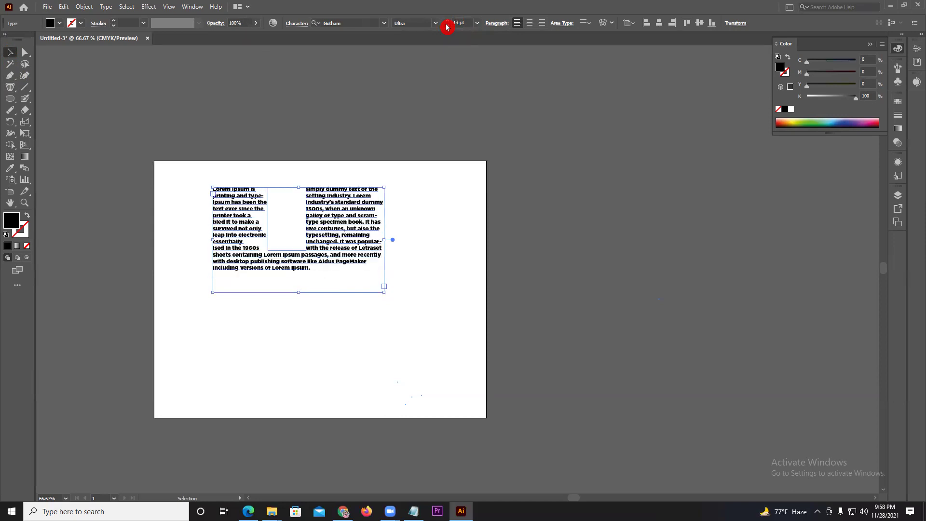
pyautogui.click(447, 24)
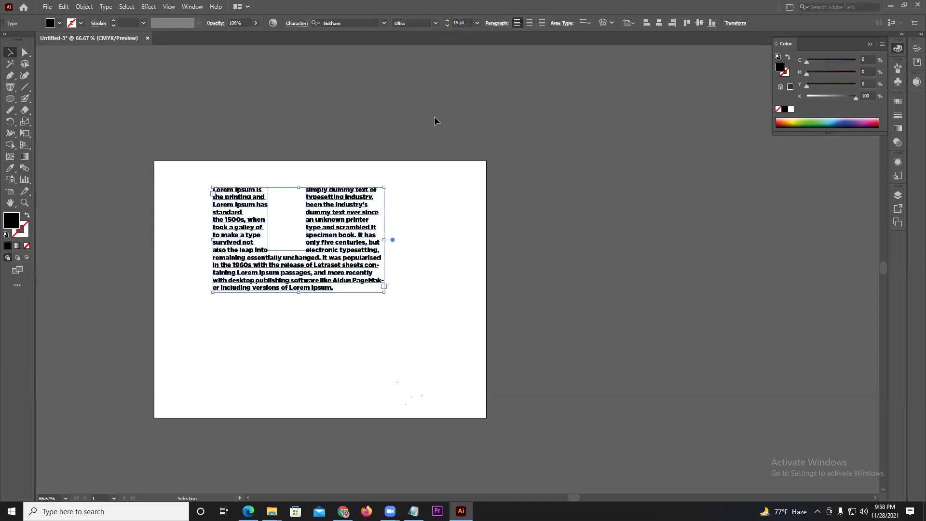
# Move the text block up and right, then delete it
pyautogui.moveTo(375, 193); pyautogui.dragTo(427, 184)
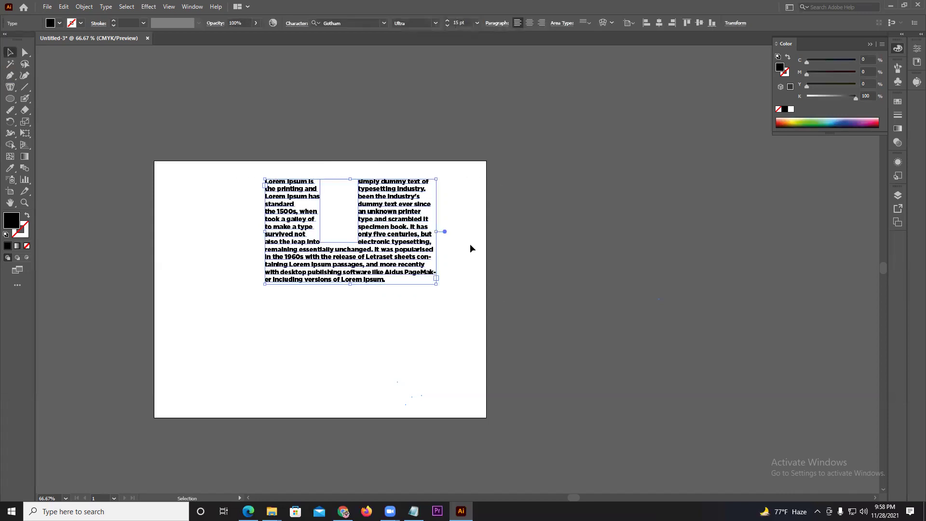
pyautogui.press('Delete')
pyautogui.moveTo(10, 88)
pyautogui.mouseDown()
pyautogui.moveTo(31, 113)
pyautogui.moveTo(45, 112)
pyautogui.mouseUp()
# Draw a curved Pen path across the artboard and remove its black fill
pyautogui.press('p')
pyautogui.moveTo(435, 254); pyautogui.dragTo(617, 334)
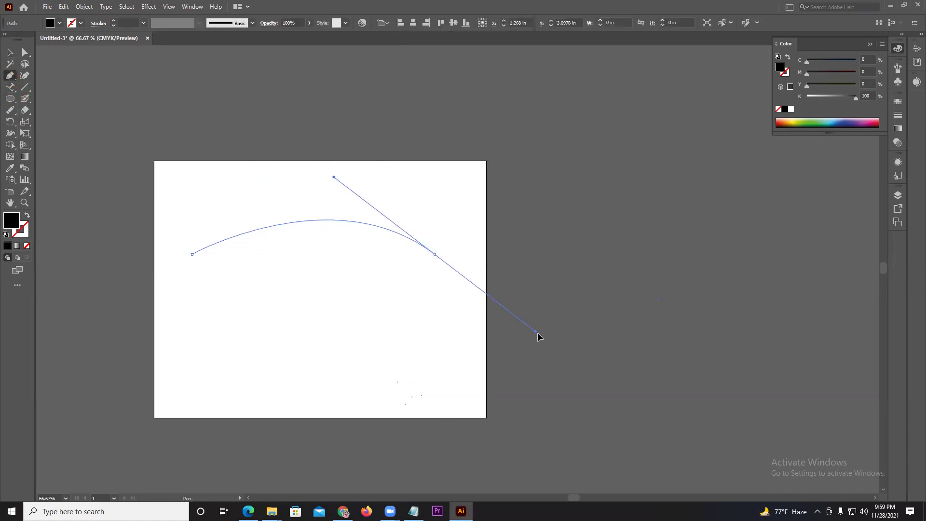
pyautogui.click(650, 225)
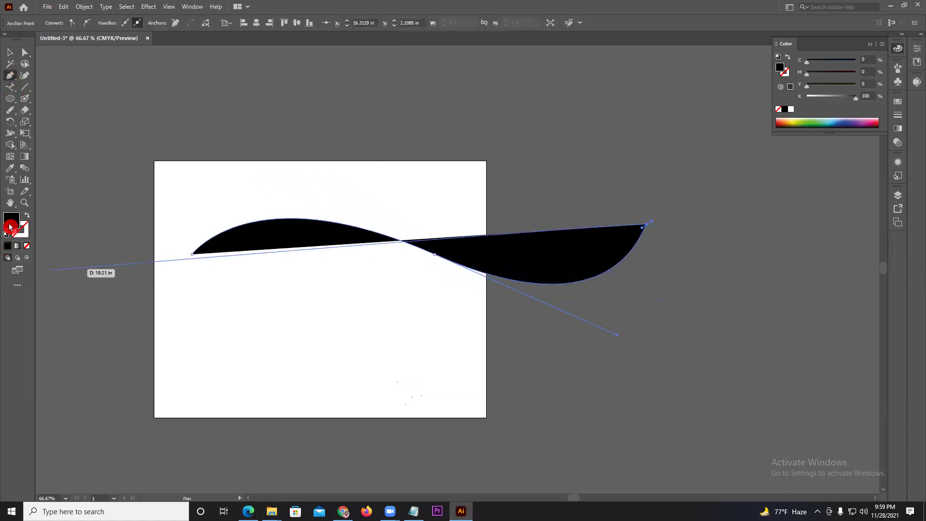
pyautogui.click(28, 217)
pyautogui.click(7, 49)
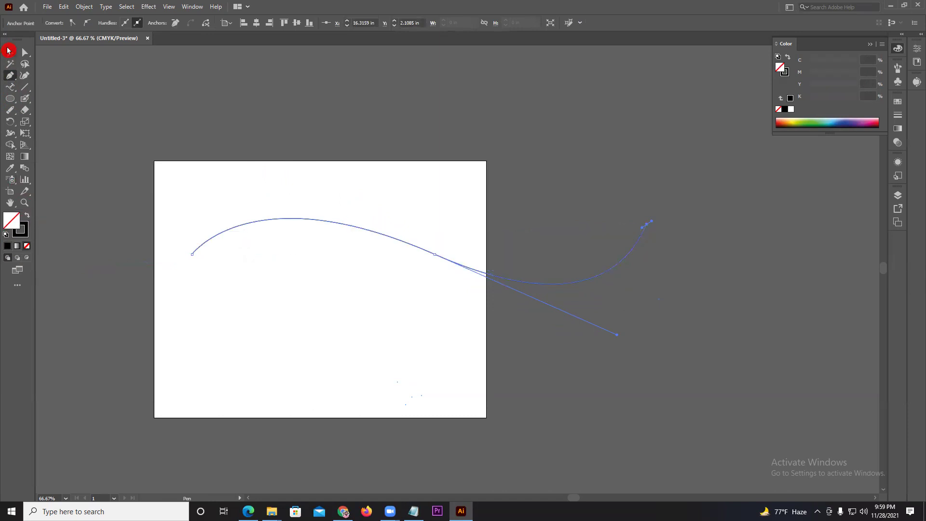
# Run test text along the curve with Type on a Path, then delete it
pyautogui.click(10, 86)
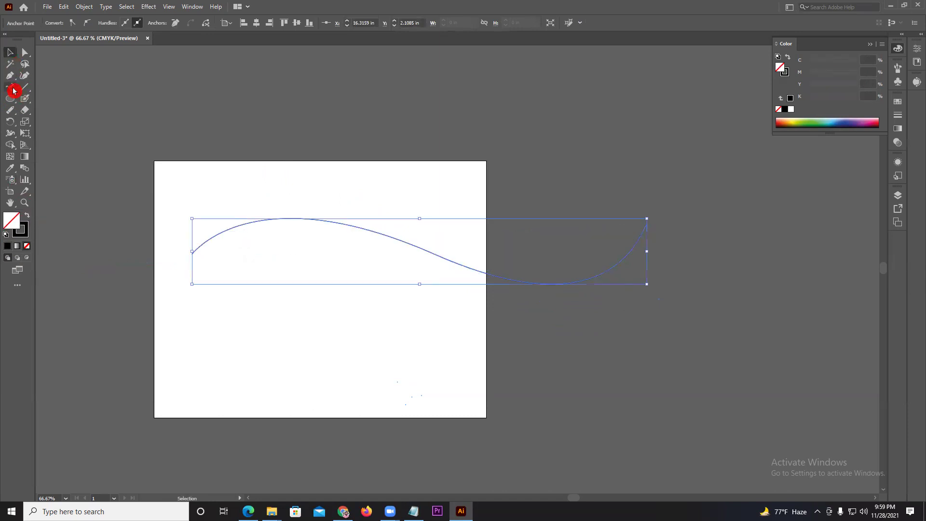
pyautogui.click(227, 227)
pyautogui.press('BackSpace')
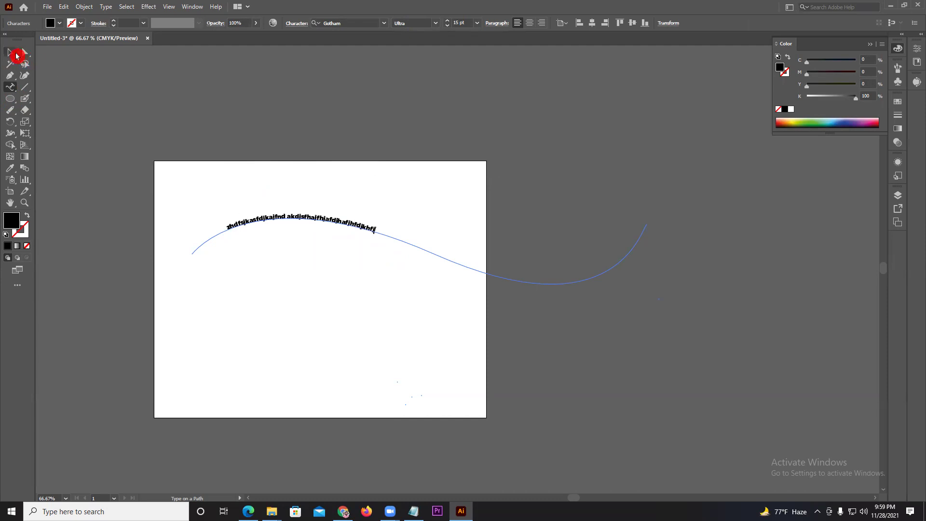
pyautogui.click(10, 52)
pyautogui.press('Delete')
# Start vertical type on the artboard reading 'Sjdrjt'
pyautogui.moveTo(10, 86)
pyautogui.mouseDown()
pyautogui.moveTo(27, 120)
pyautogui.moveTo(61, 121)
pyautogui.mouseUp()
pyautogui.click(425, 188)
pyautogui.write('S')
pyautogui.write('jdrjth')
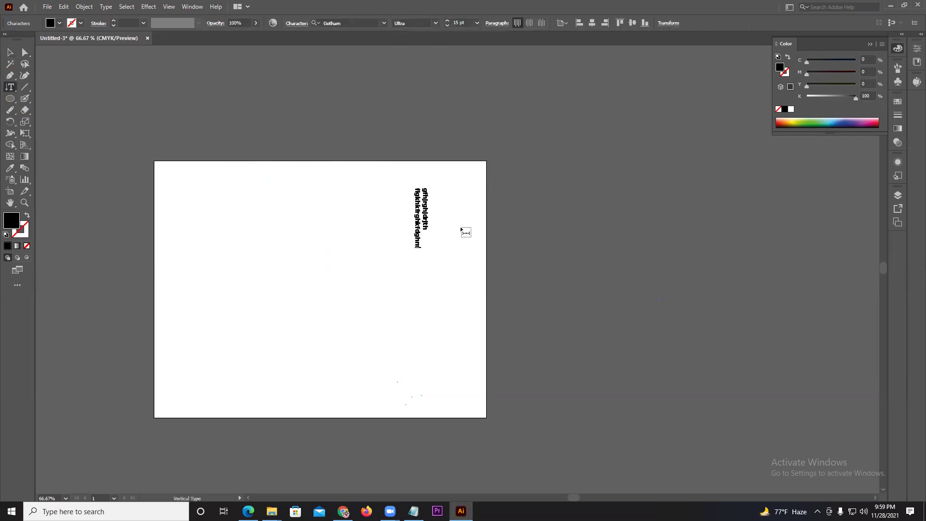
# Enlarge the vertical gibberish text to 60 pt from the font size list
pyautogui.click(18, 51)
pyautogui.click(477, 23)
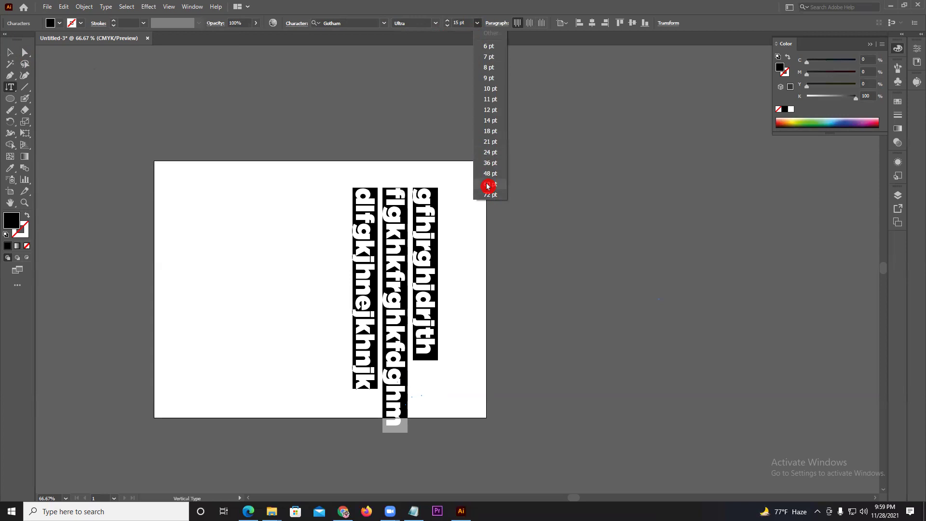
pyautogui.click(487, 185)
pyautogui.click(388, 208)
# Delete the vertical text and draw an ellipse on the artboard
pyautogui.hotkey('ctrl', 'a')
pyautogui.press('BackSpace')
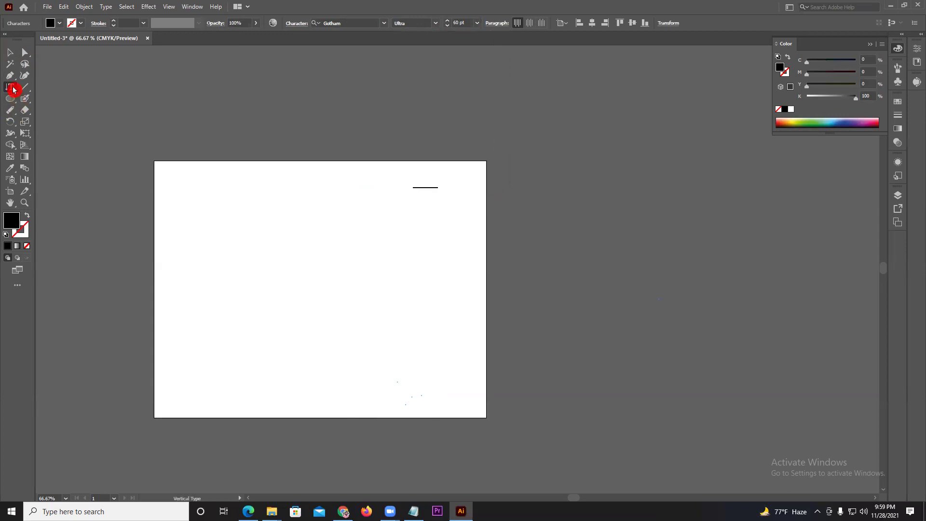
pyautogui.click(9, 87)
pyautogui.click(57, 134)
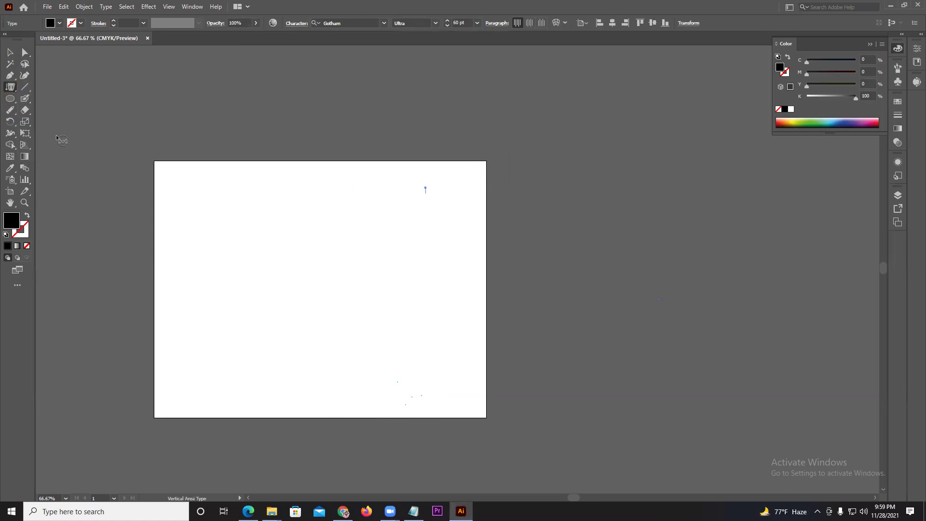
pyautogui.click(10, 98)
pyautogui.moveTo(226, 201); pyautogui.dragTo(370, 325)
# Fill the ellipse with pasted vertical Lorem Ipsum text, shrinking it from 60 to 25 pt
pyautogui.click(9, 87)
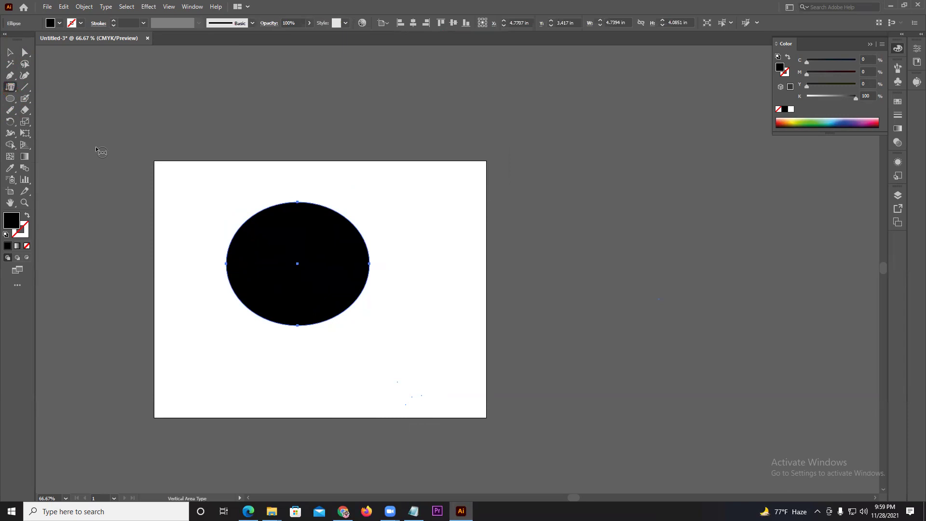
pyautogui.click(299, 203)
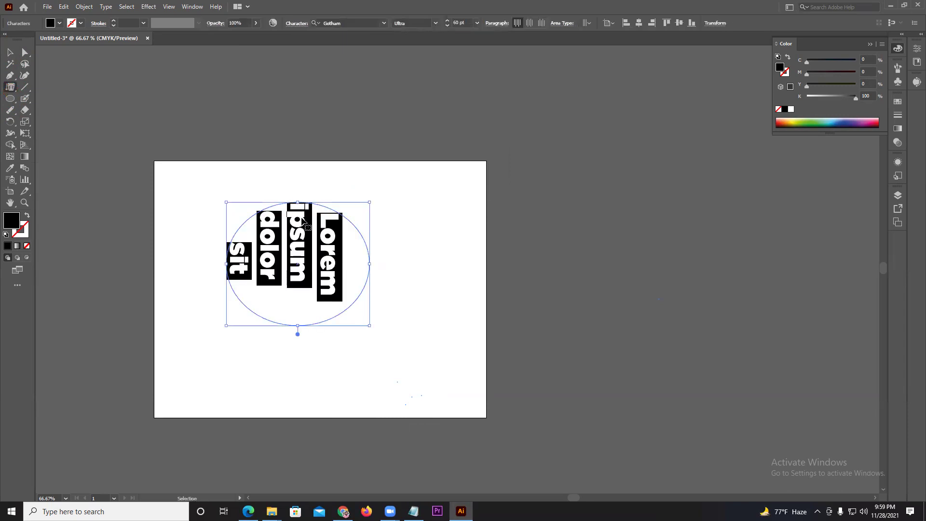
pyautogui.hotkey('ctrl', 'v')
pyautogui.press('Escape')
pyautogui.click(12, 53)
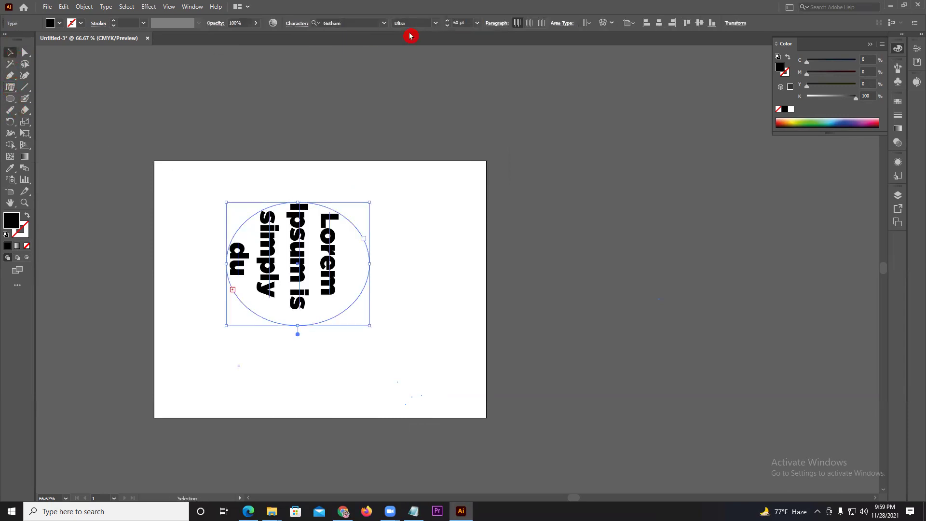
pyautogui.click(451, 28)
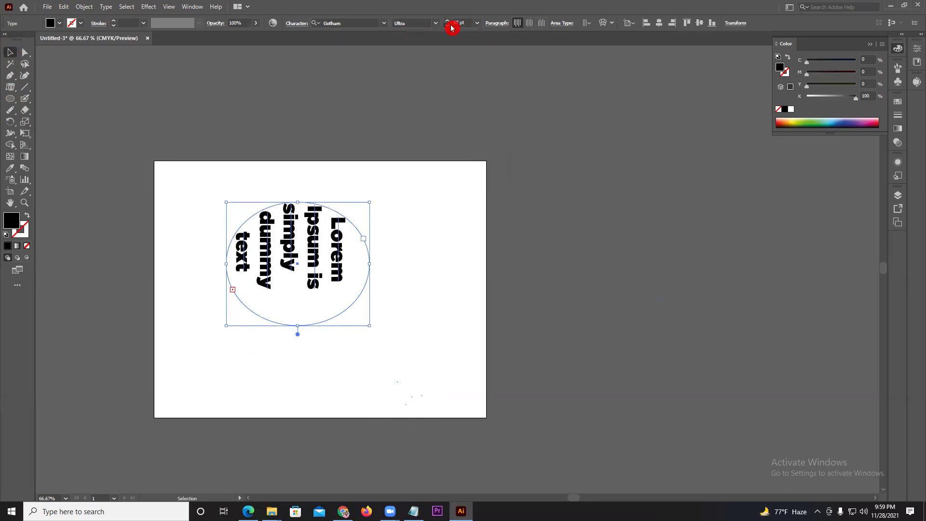
pyautogui.click(451, 28)
pyautogui.click(457, 195)
pyautogui.click(263, 208)
# Delete the ellipse text, draw a vertical line, and run vertical placeholder text along it
pyautogui.press('Delete')
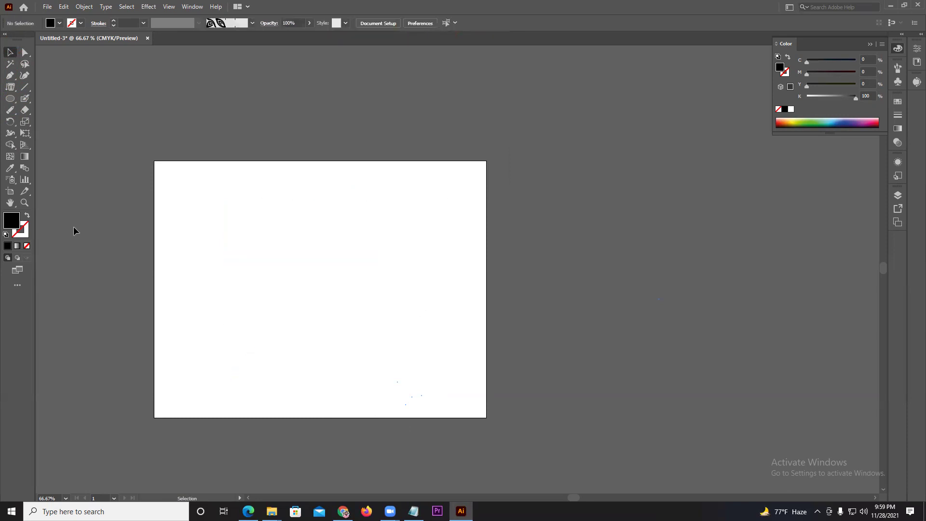
pyautogui.moveTo(10, 86); pyautogui.dragTo(61, 149)
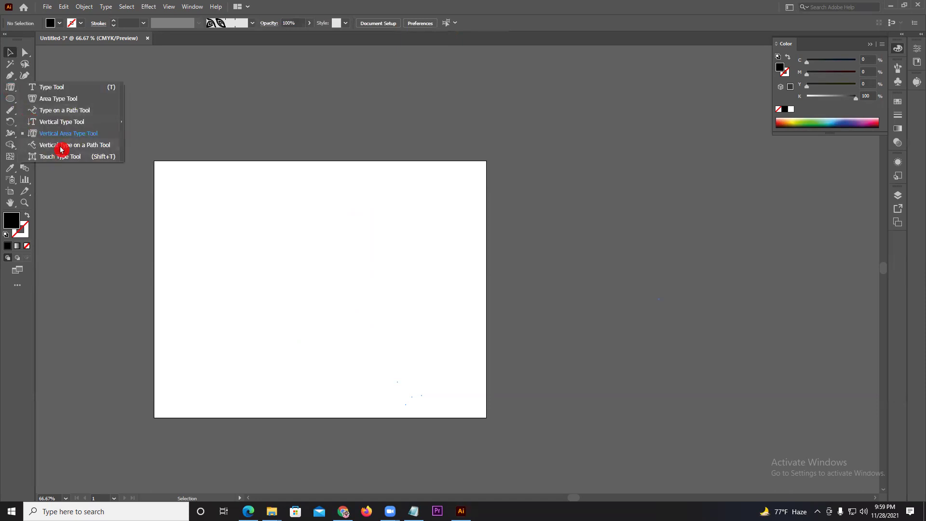
pyautogui.click(24, 87)
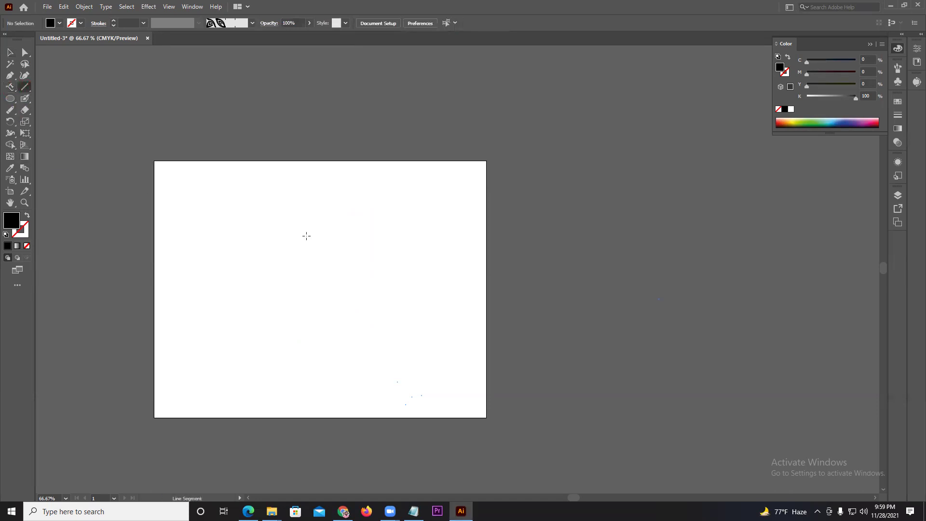
pyautogui.moveTo(313, 178); pyautogui.dragTo(313, 359)
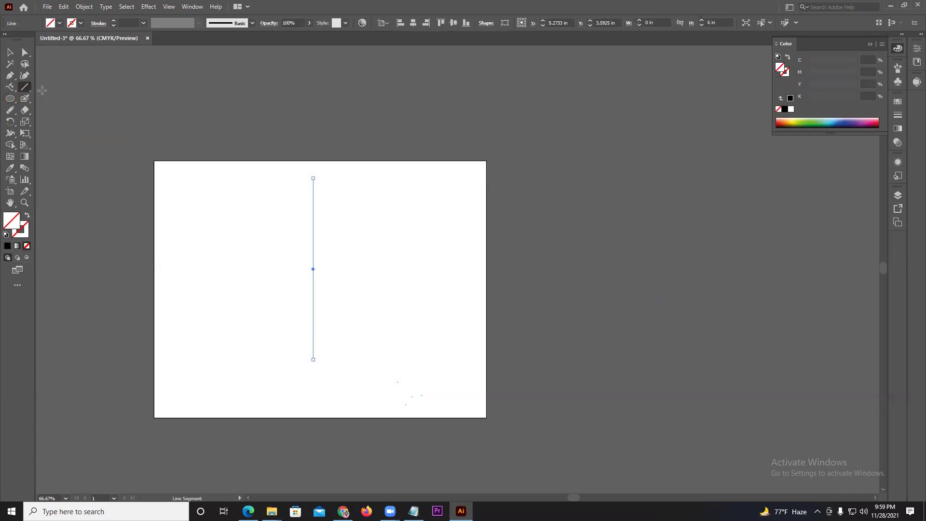
pyautogui.click(17, 89)
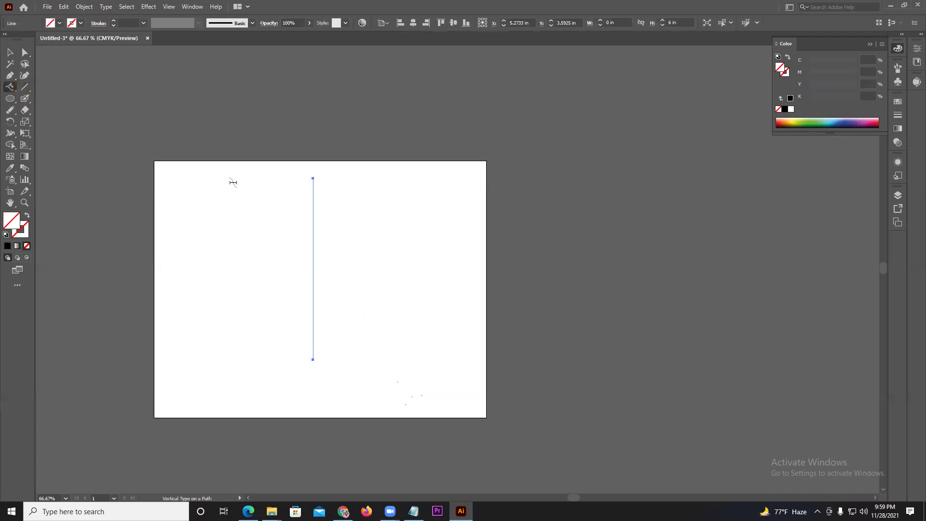
pyautogui.click(313, 179)
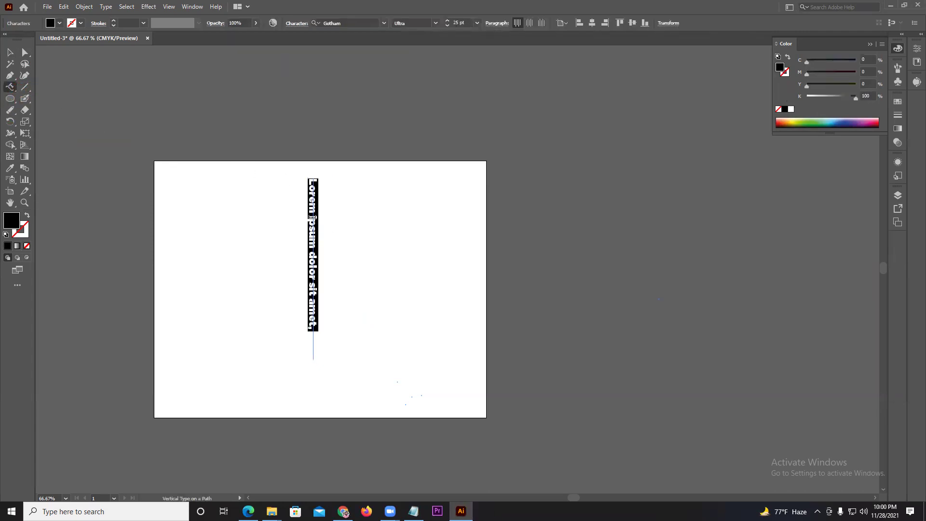
# Stretch the first letter L into a wide bar with the Touch Type tool
pyautogui.moveTo(11, 88); pyautogui.dragTo(55, 160)
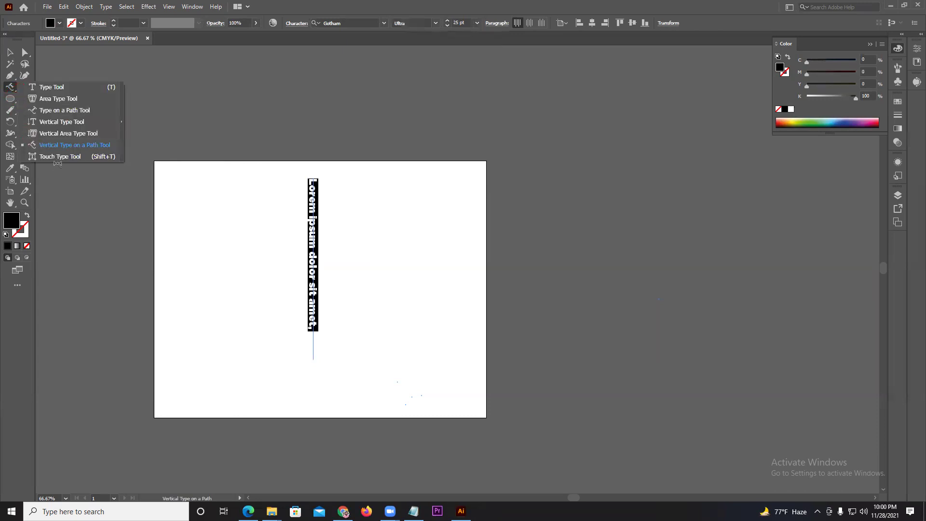
pyautogui.click(55, 158)
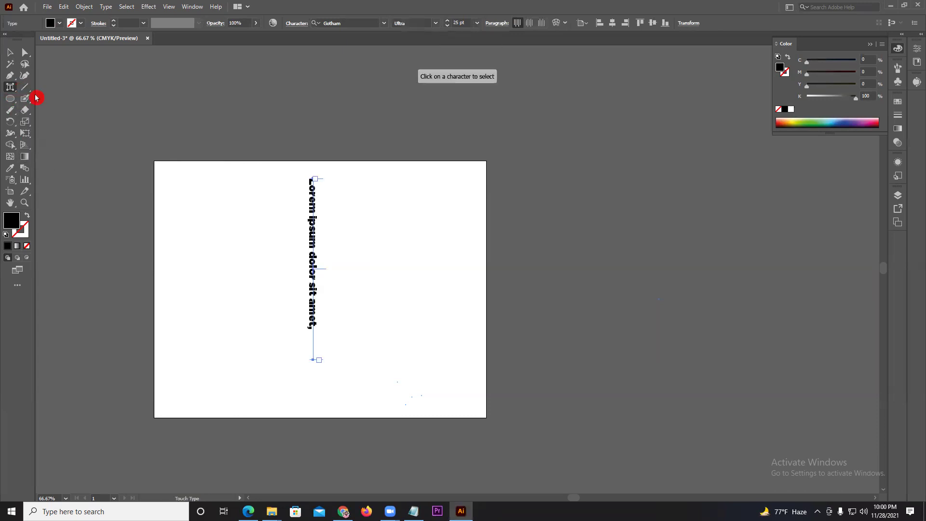
pyautogui.click(311, 187)
pyautogui.scroll(2, 319, 169)
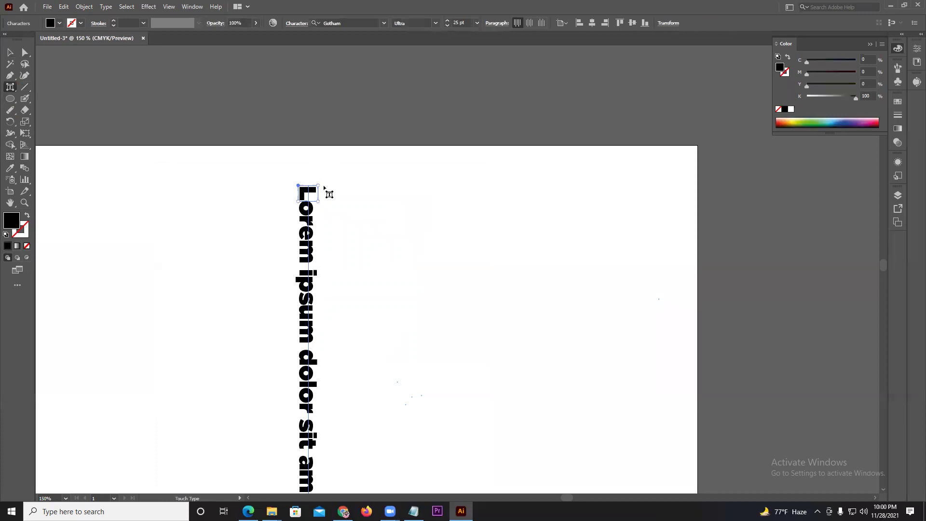
pyautogui.moveTo(320, 186); pyautogui.dragTo(411, 186)
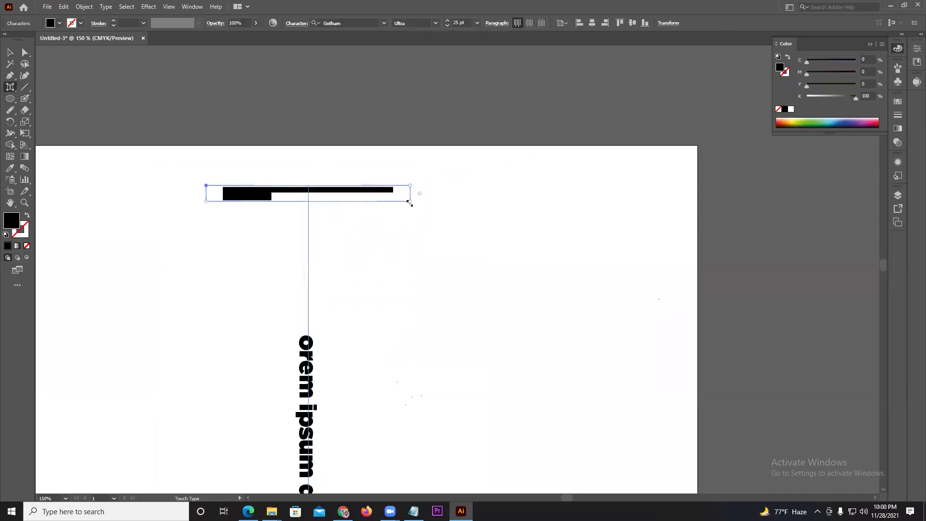
pyautogui.moveTo(416, 213); pyautogui.dragTo(425, 214)
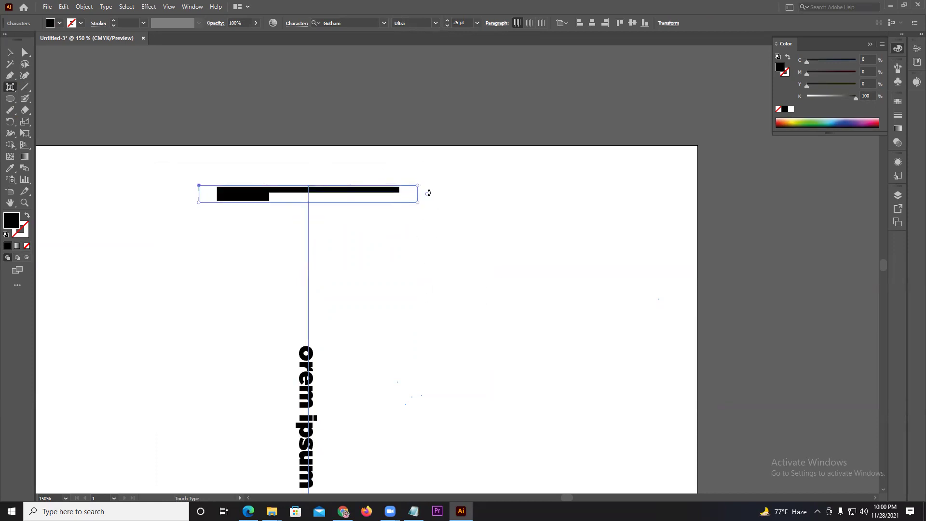
# Select and delete the vertical path text
pyautogui.click(10, 52)
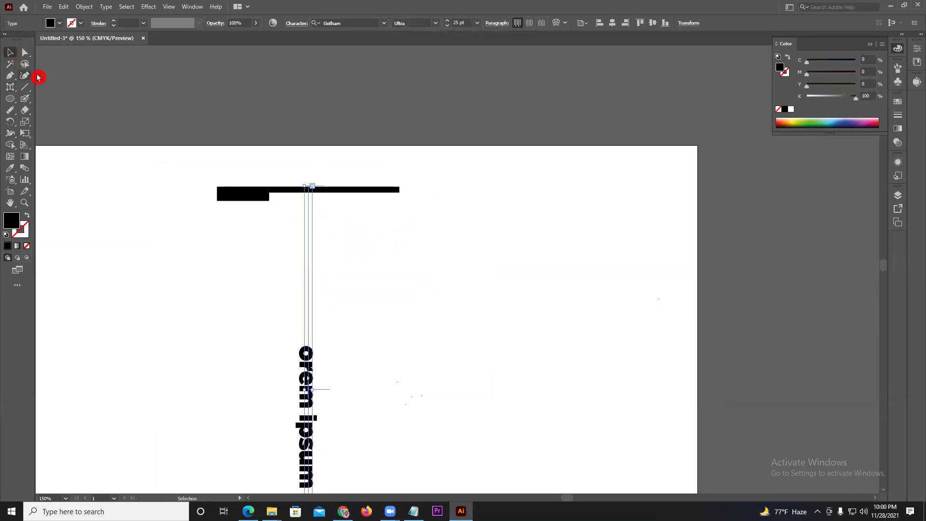
pyautogui.press('Delete')
pyautogui.click(10, 86)
pyautogui.click(51, 88)
# Place horizontal text reading DELL and scale it up to about double size
pyautogui.click(326, 276)
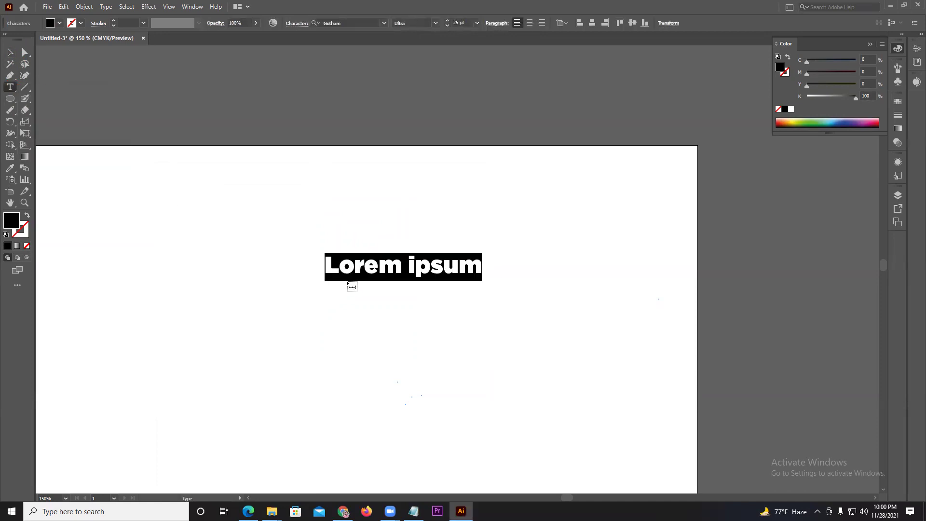
pyautogui.write('De')
pyautogui.press('BackSpace')
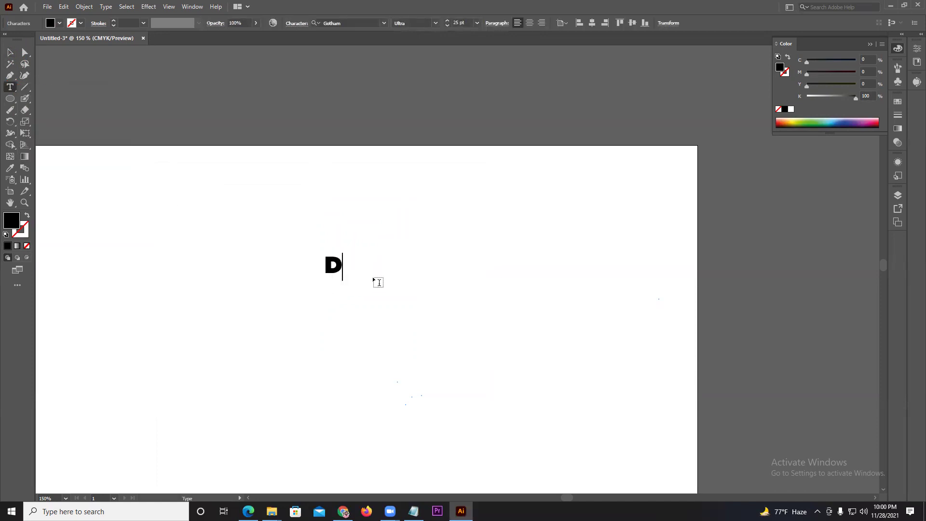
pyautogui.click(17, 13)
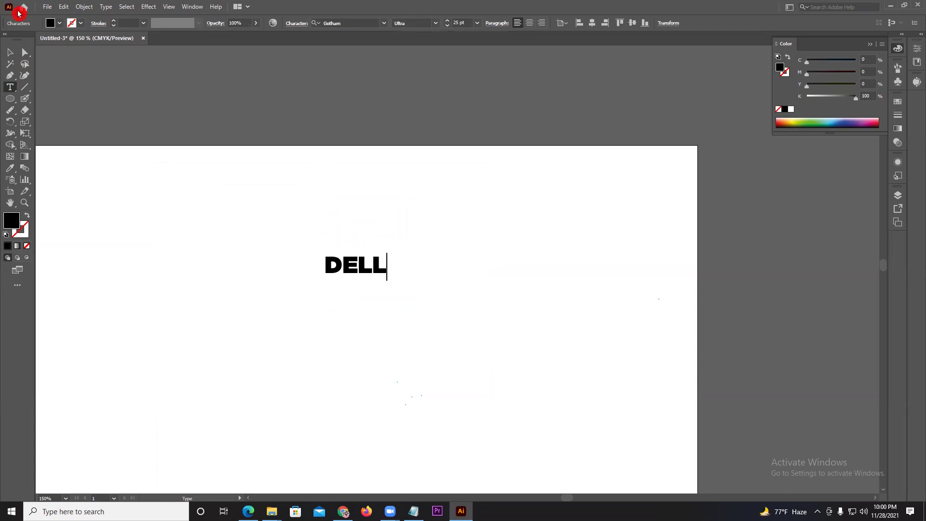
pyautogui.click(7, 54)
pyautogui.scroll(2, 393, 261)
pyautogui.moveTo(373, 244); pyautogui.dragTo(607, 190)
pyautogui.moveTo(274, 238); pyautogui.dragTo(284, 260)
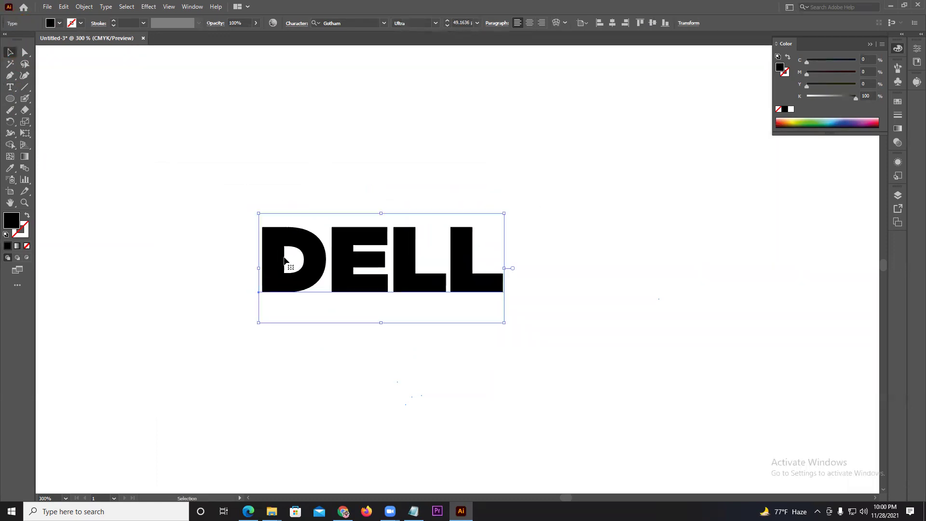
# Rotate the E about 45° with Touch Type, then move DELL up-left
pyautogui.moveTo(10, 87); pyautogui.dragTo(46, 152)
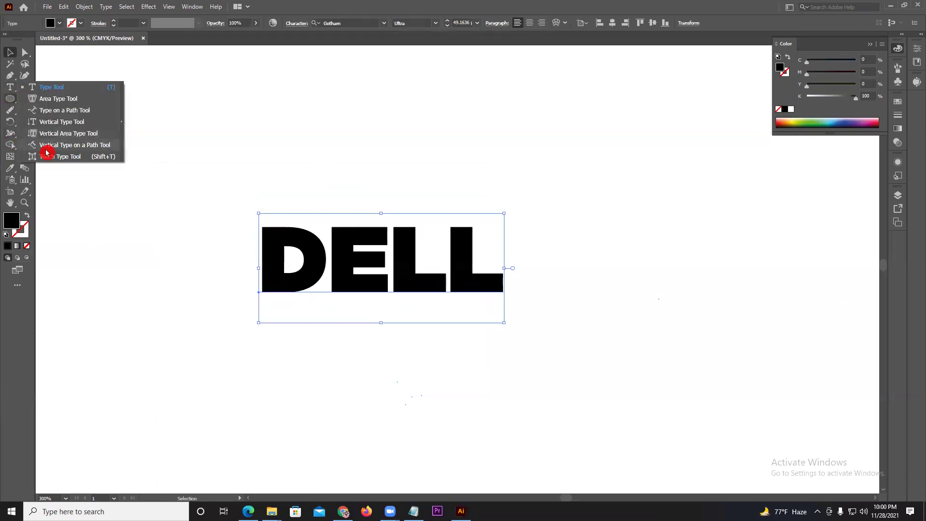
pyautogui.click(371, 230)
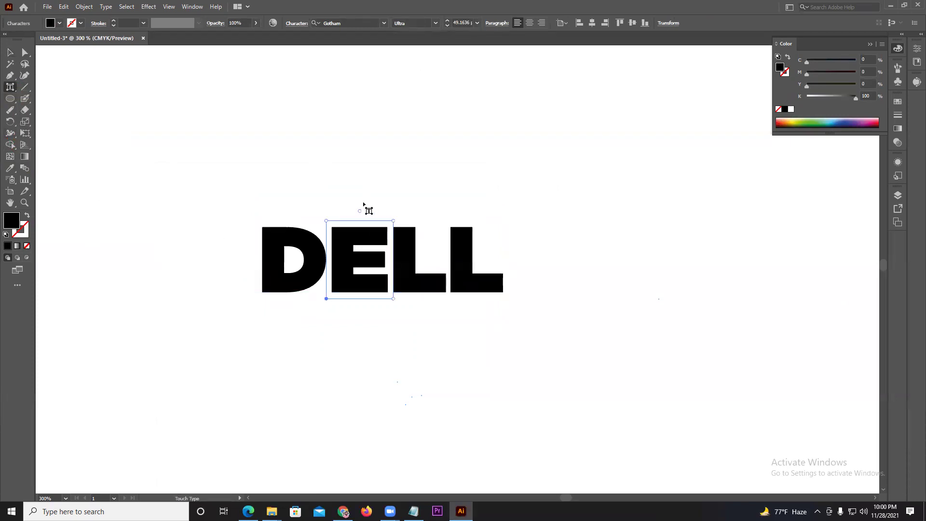
pyautogui.moveTo(361, 210); pyautogui.dragTo(322, 228)
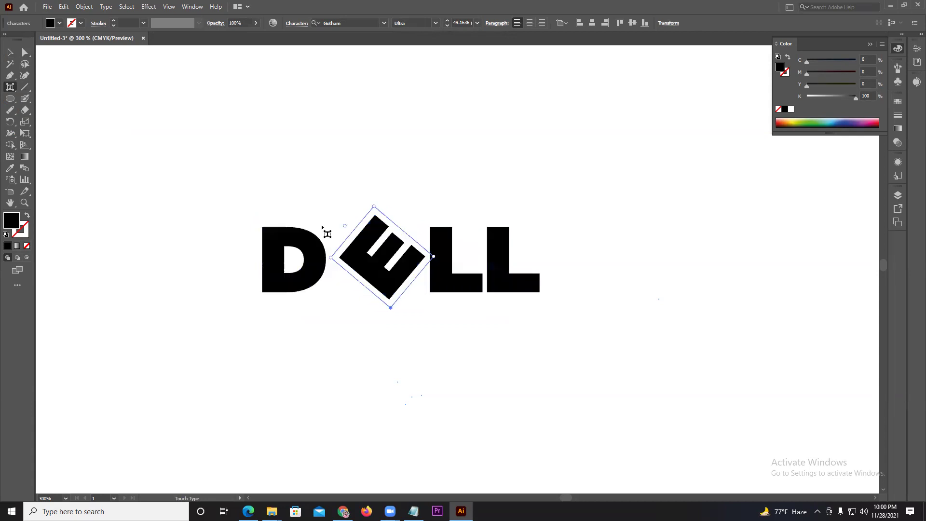
pyautogui.click(10, 52)
pyautogui.click(548, 210)
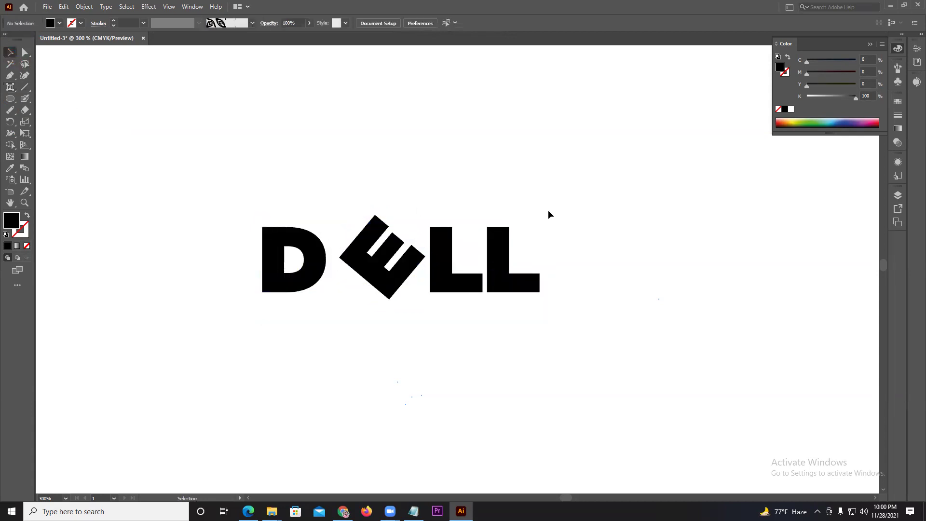
pyautogui.scroll(-2, 547, 218)
pyautogui.moveTo(495, 227); pyautogui.dragTo(402, 166)
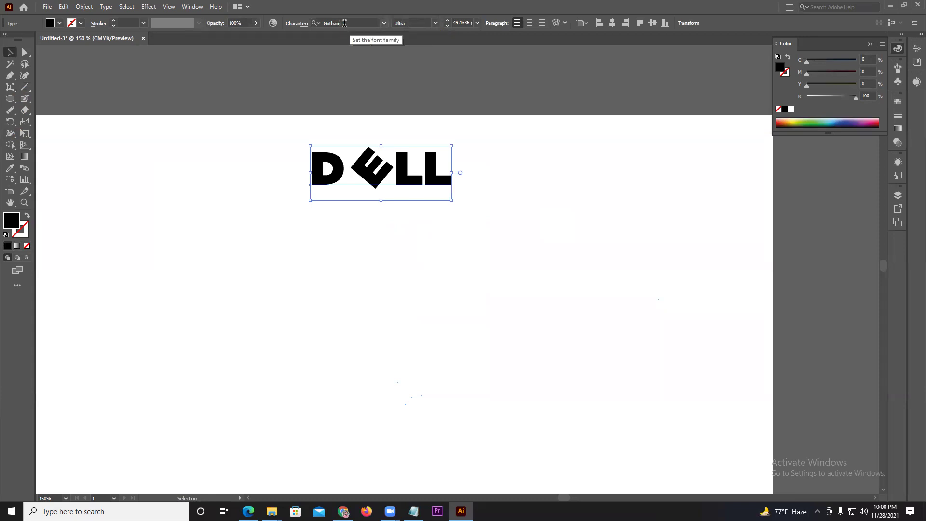
# Nudge the DELL text down slightly and convert it to outlines
pyautogui.click(411, 35)
pyautogui.click(521, 36)
pyautogui.moveTo(437, 163); pyautogui.dragTo(440, 174)
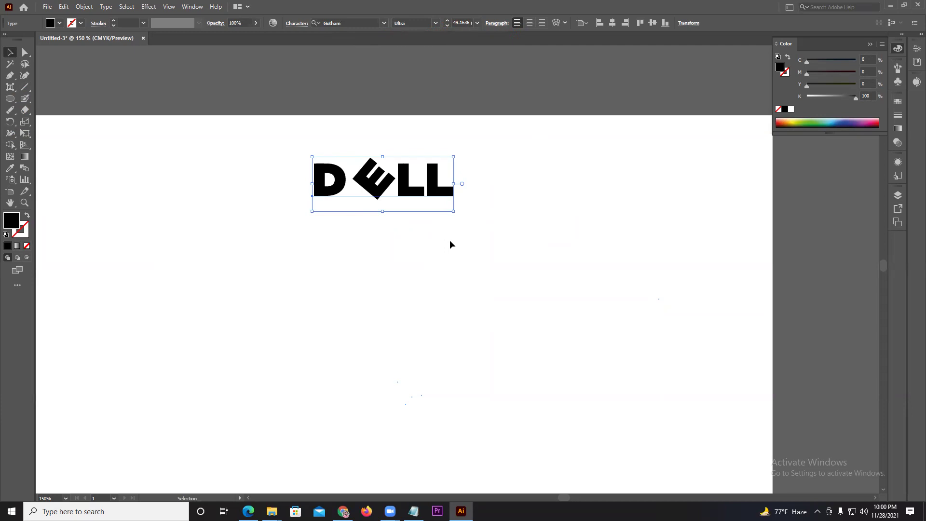
pyautogui.rightClick(403, 178)
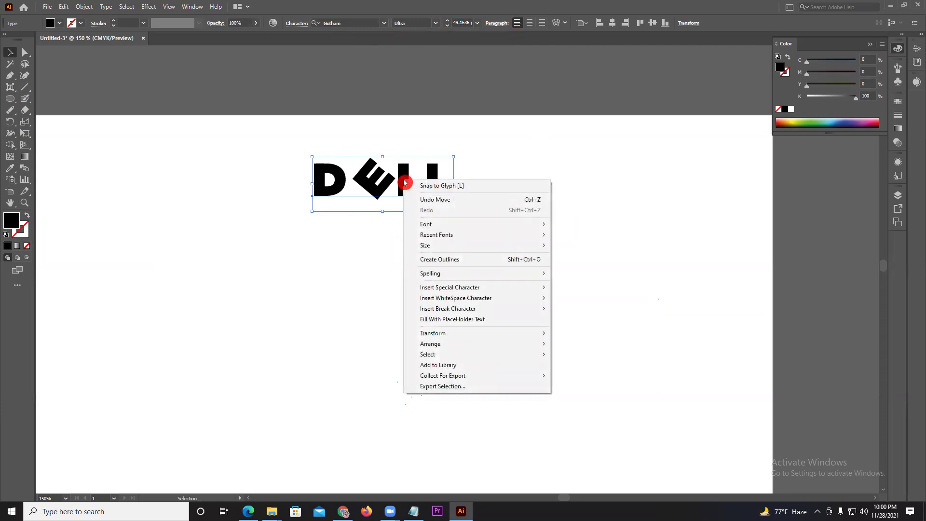
pyautogui.click(441, 259)
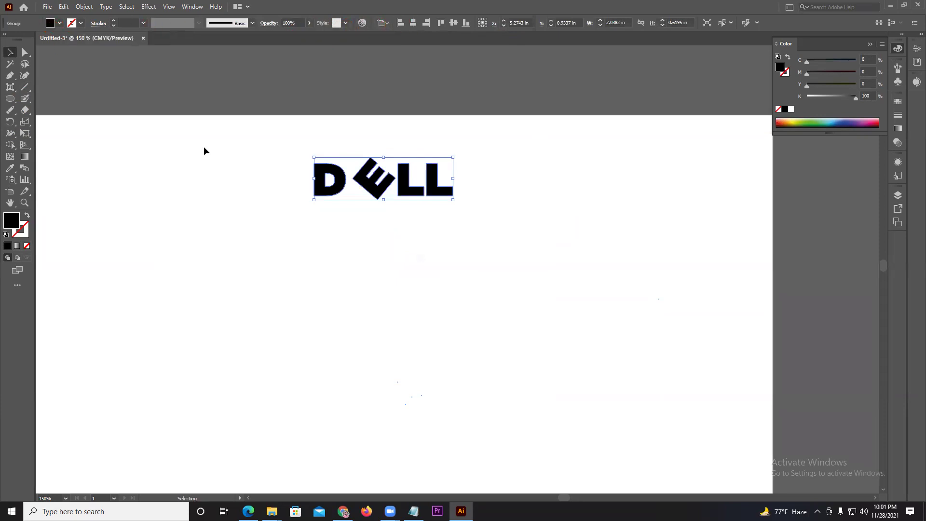
# Ungroup the outlined letters and shift the D slightly right
pyautogui.rightClick(342, 165)
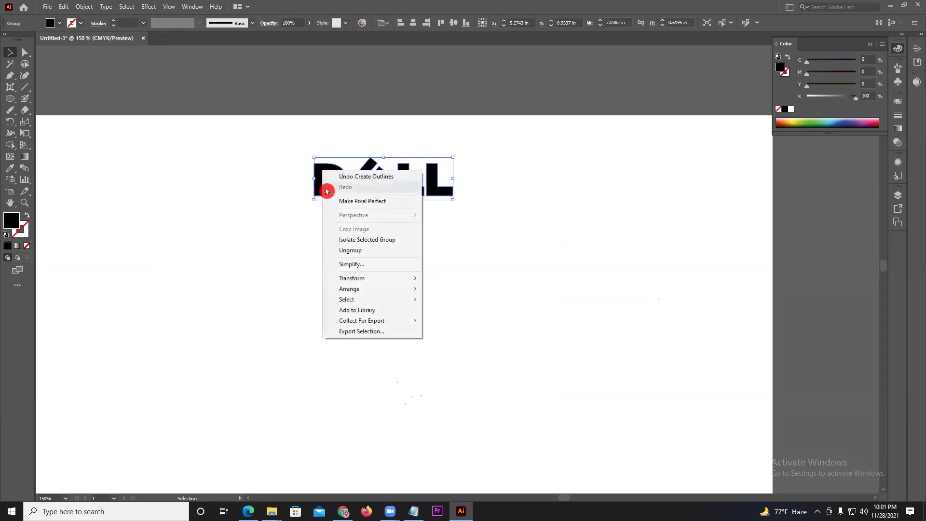
pyautogui.click(339, 250)
pyautogui.scroll(2, 345, 182)
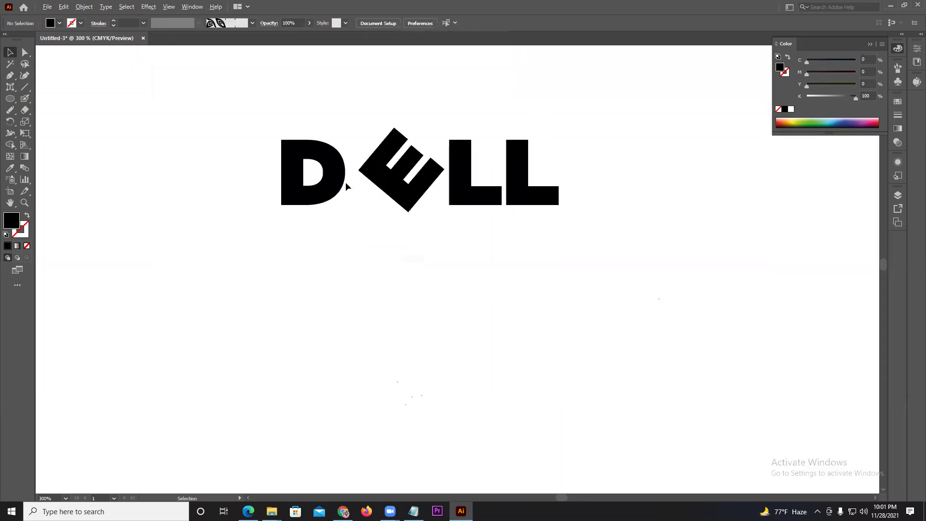
pyautogui.scroll(1, 339, 179)
pyautogui.moveTo(325, 184); pyautogui.dragTo(336, 184)
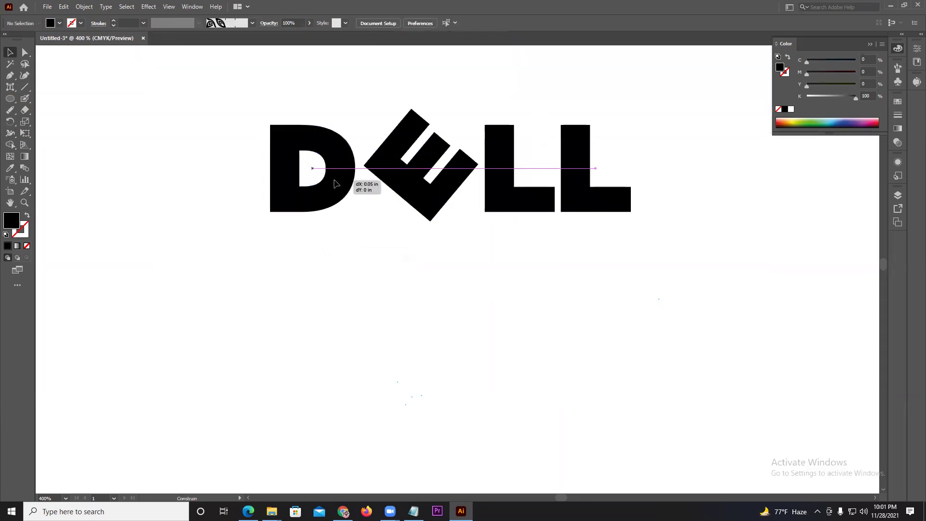
pyautogui.scroll(-2, 358, 216)
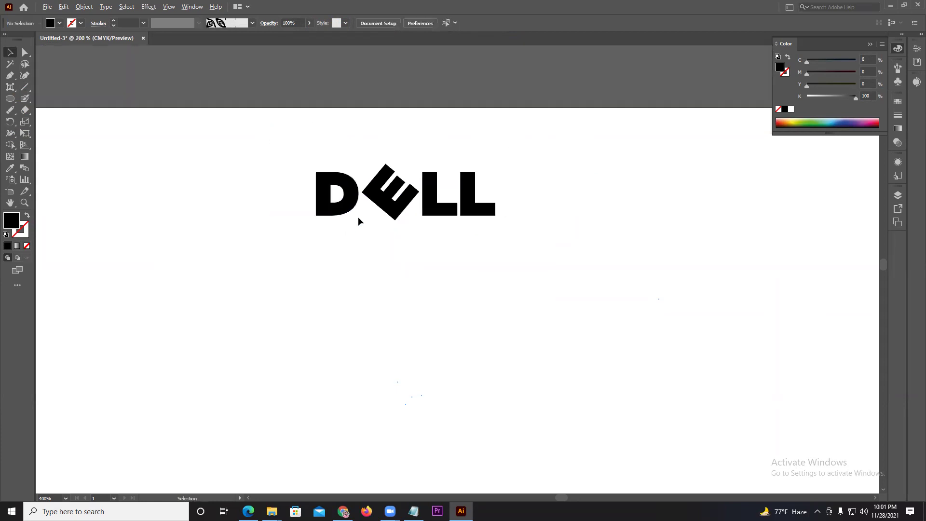
pyautogui.scroll(-2, 358, 216)
# Delete the whole DELL logo, glancing at the PDF in Edge before returning
pyautogui.moveTo(330, 189); pyautogui.dragTo(502, 269)
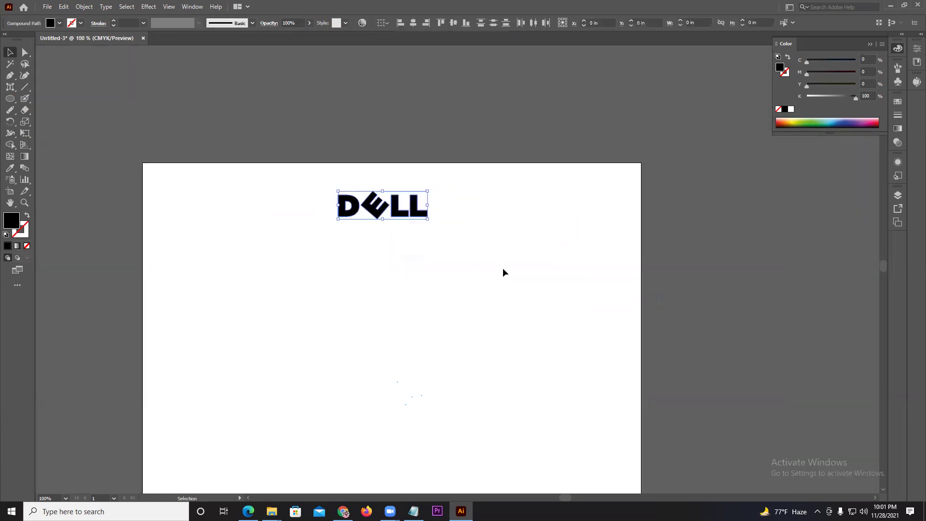
pyautogui.rightClick(396, 204)
pyautogui.scroll(2, 371, 231)
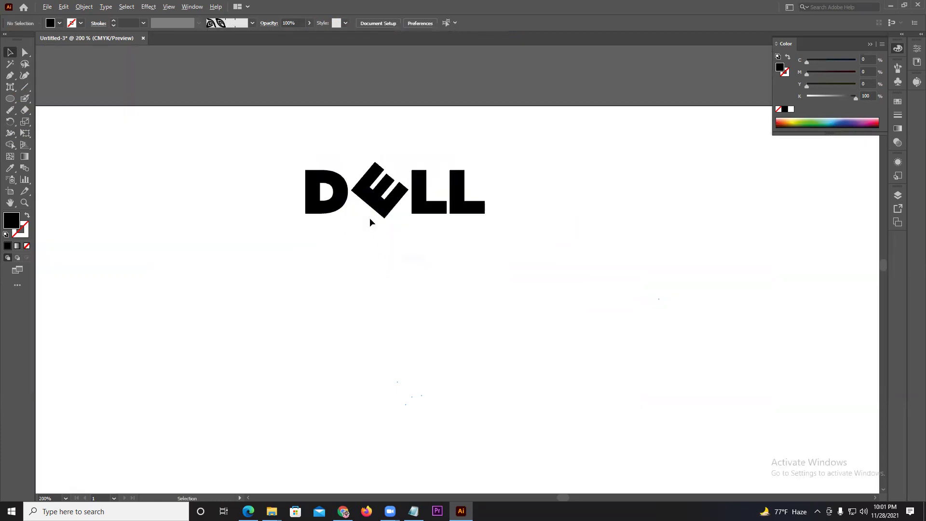
pyautogui.moveTo(287, 147); pyautogui.dragTo(574, 259)
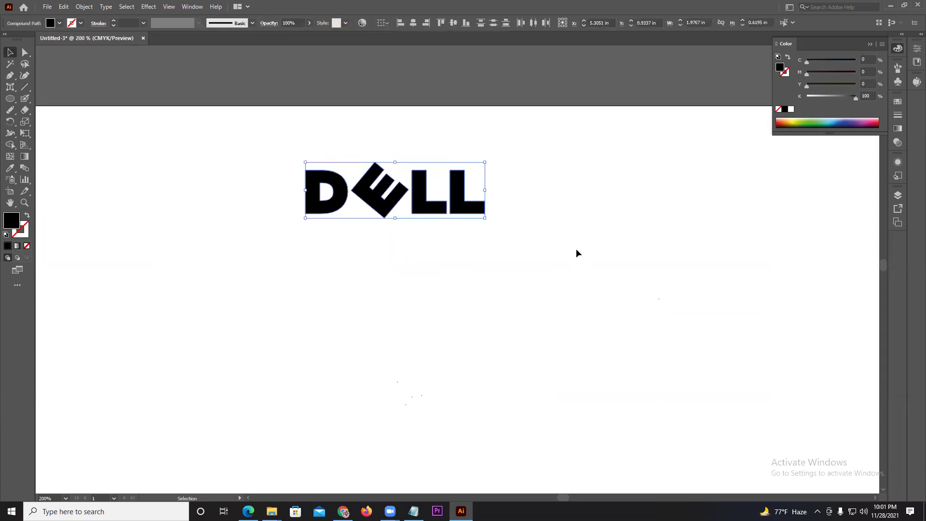
pyautogui.press('Delete')
pyautogui.click(248, 511)
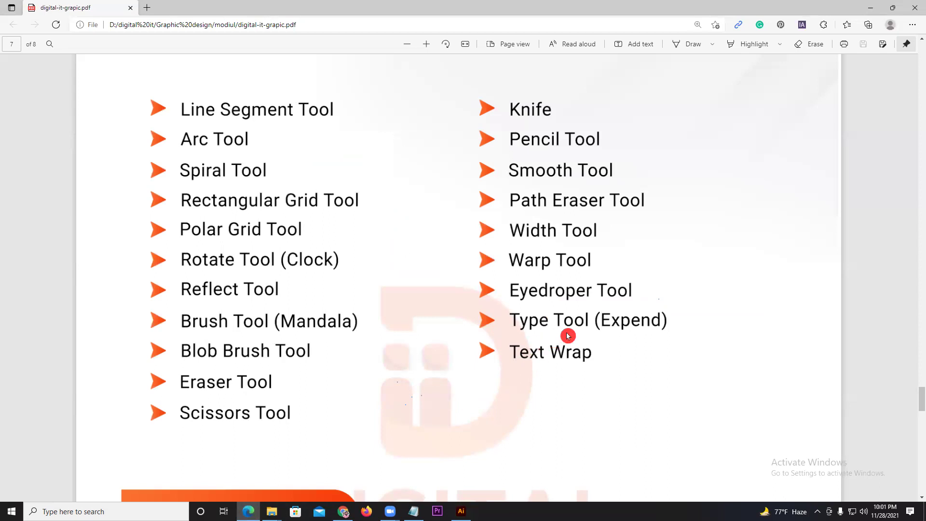
pyautogui.click(461, 511)
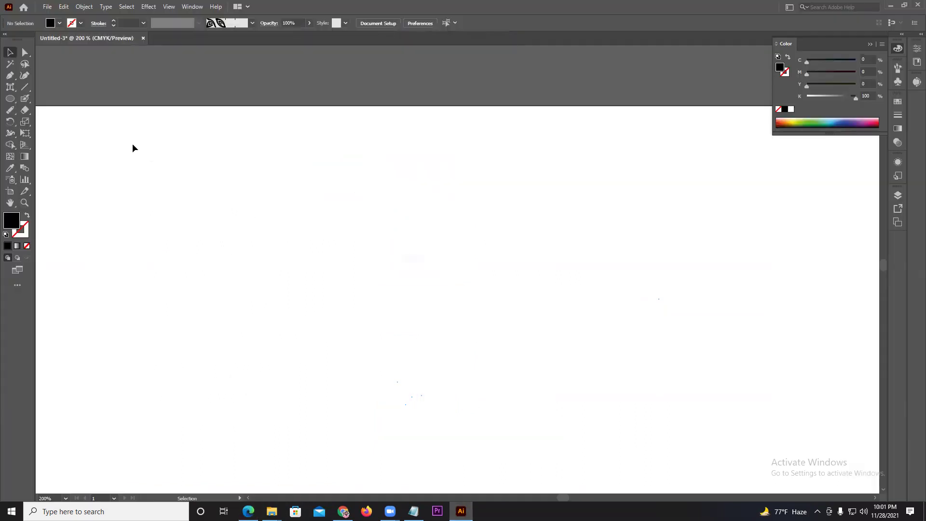
# Draw a green top-left, wide dark blue middle, and tall red right rectangle
pyautogui.click(13, 100)
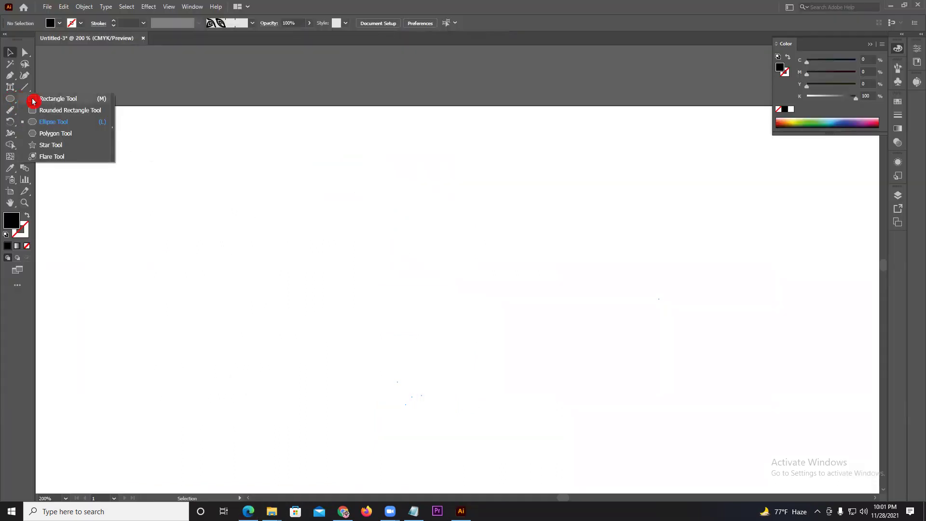
pyautogui.click(33, 97)
pyautogui.moveTo(96, 124); pyautogui.dragTo(235, 204)
pyautogui.click(819, 123)
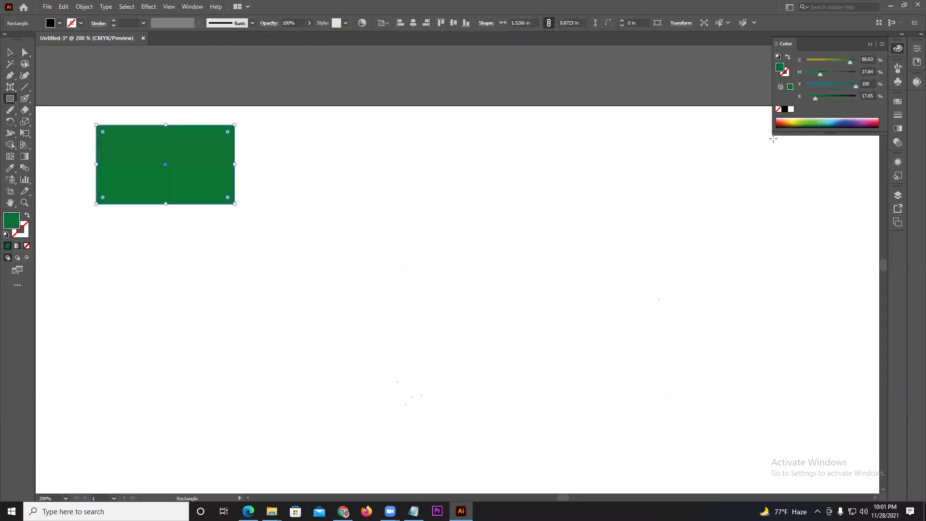
pyautogui.moveTo(332, 160); pyautogui.dragTo(562, 227)
pyautogui.click(851, 122)
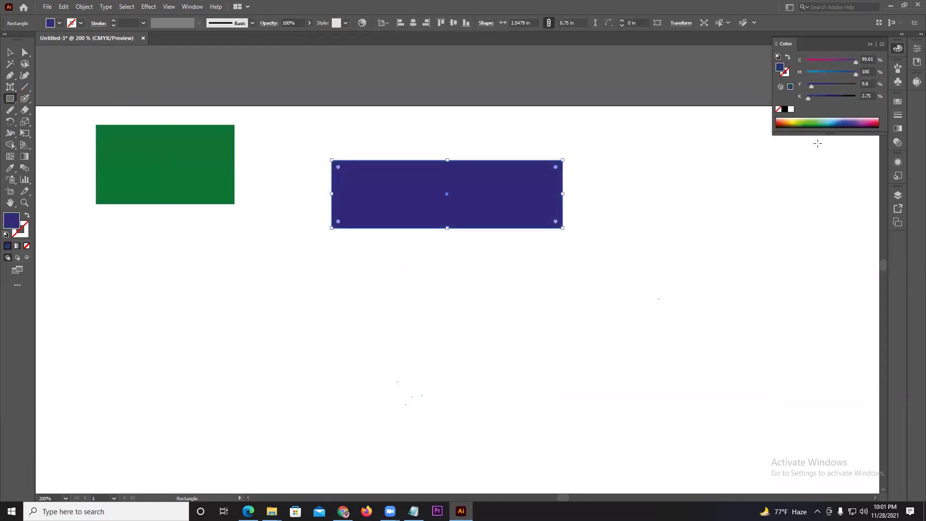
pyautogui.moveTo(689, 210); pyautogui.dragTo(779, 322)
pyautogui.click(878, 121)
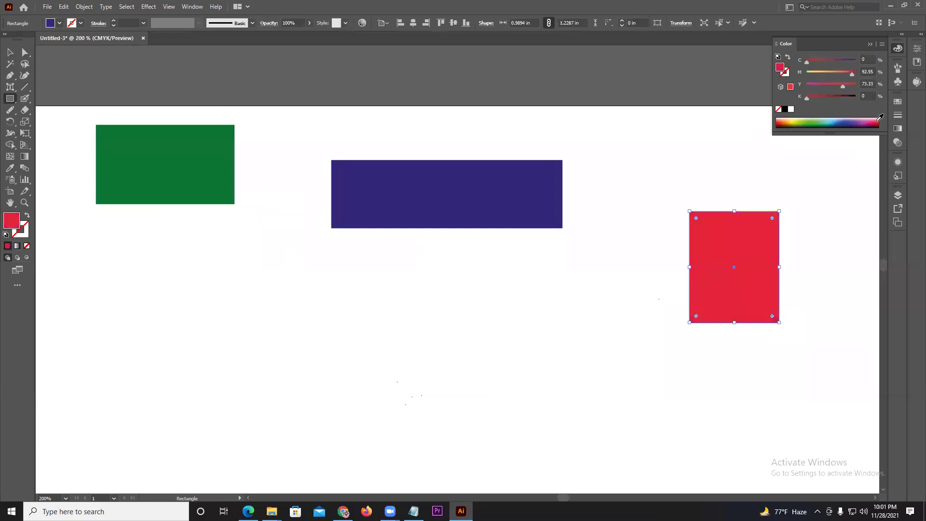
pyautogui.click(9, 52)
pyautogui.moveTo(291, 127); pyautogui.dragTo(435, 192)
# Eyedrop red then green onto the wide rectangle and move it lower on the artboard
pyautogui.click(21, 168)
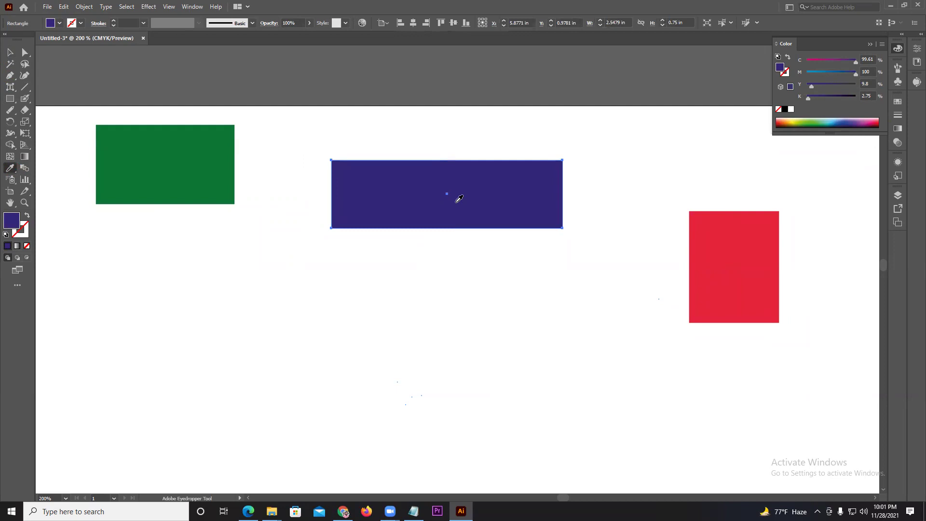
pyautogui.click(712, 226)
pyautogui.click(145, 126)
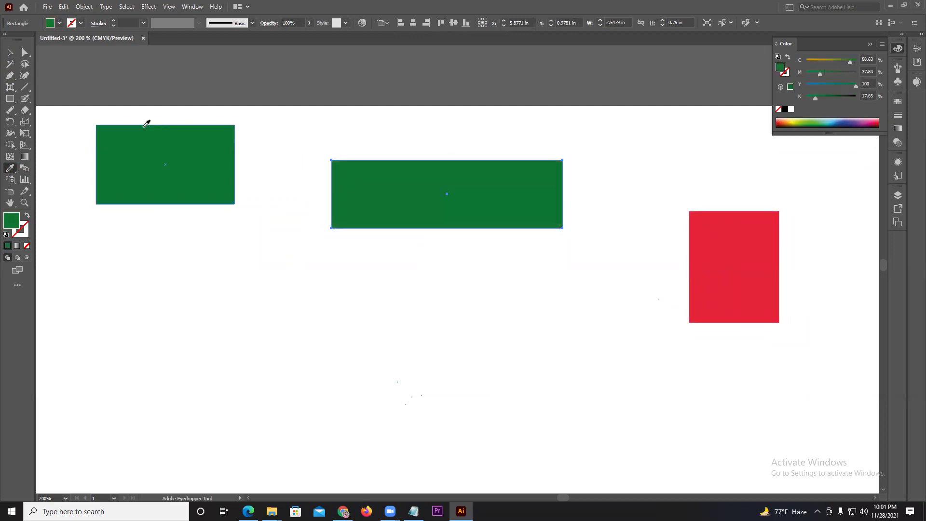
pyautogui.click(9, 52)
pyautogui.click(362, 156)
pyautogui.moveTo(385, 152); pyautogui.dragTo(553, 106)
pyautogui.moveTo(571, 150); pyautogui.dragTo(395, 283)
pyautogui.moveTo(587, 295); pyautogui.dragTo(498, 290)
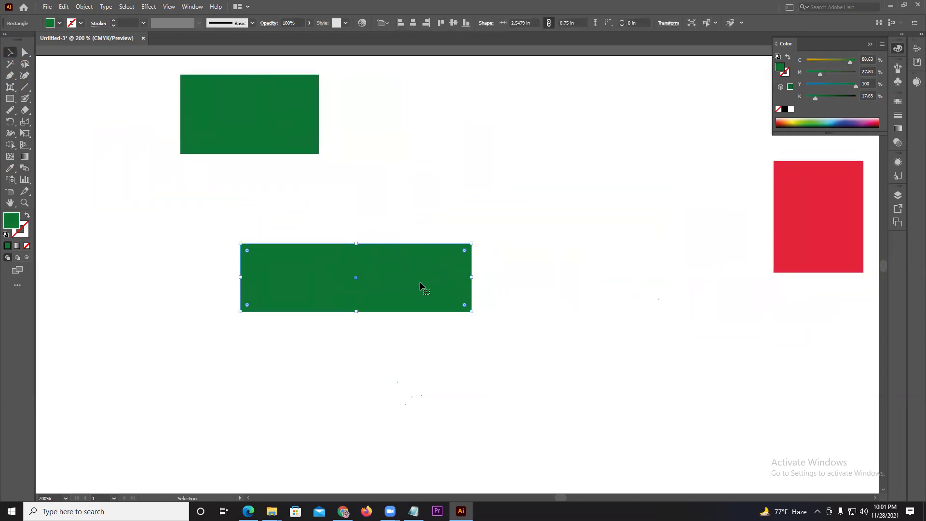
# Sample the tall rectangle's red fill onto the wide rectangle with the Eyedropper
pyautogui.click(9, 168)
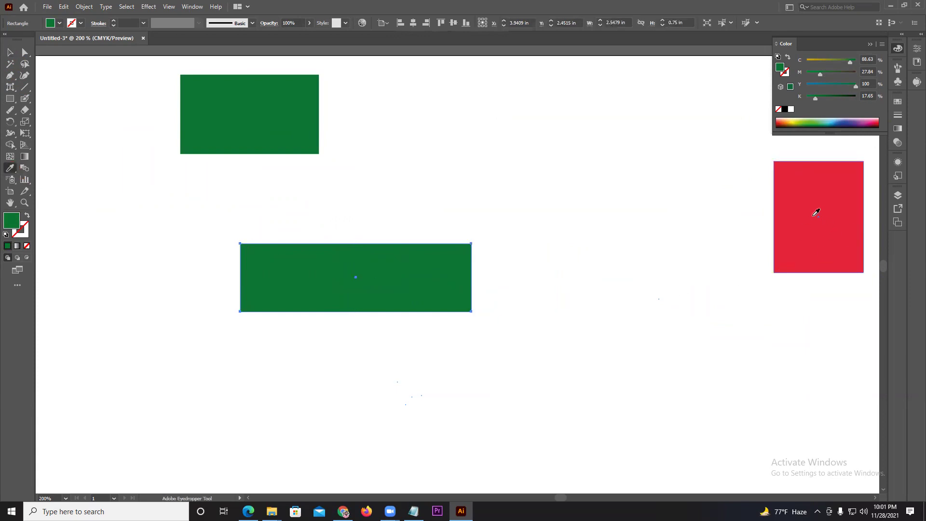
pyautogui.click(786, 202)
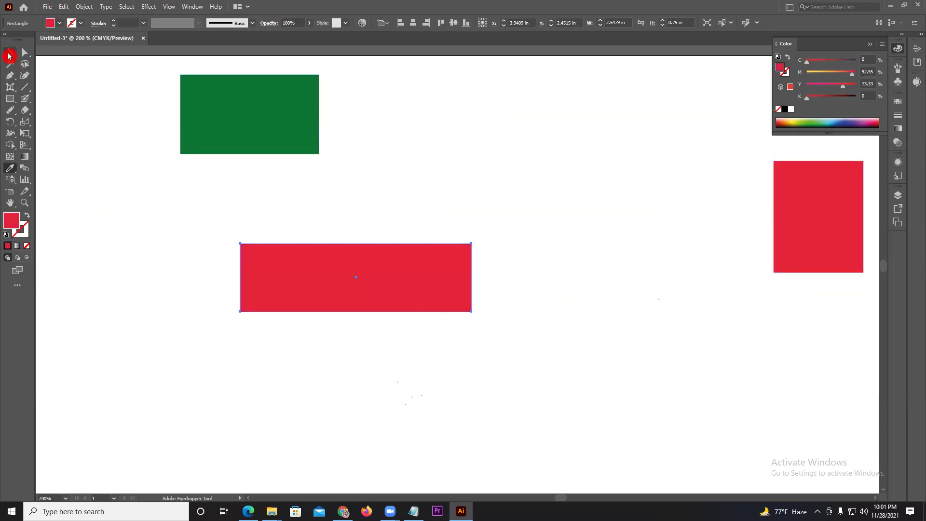
pyautogui.click(8, 56)
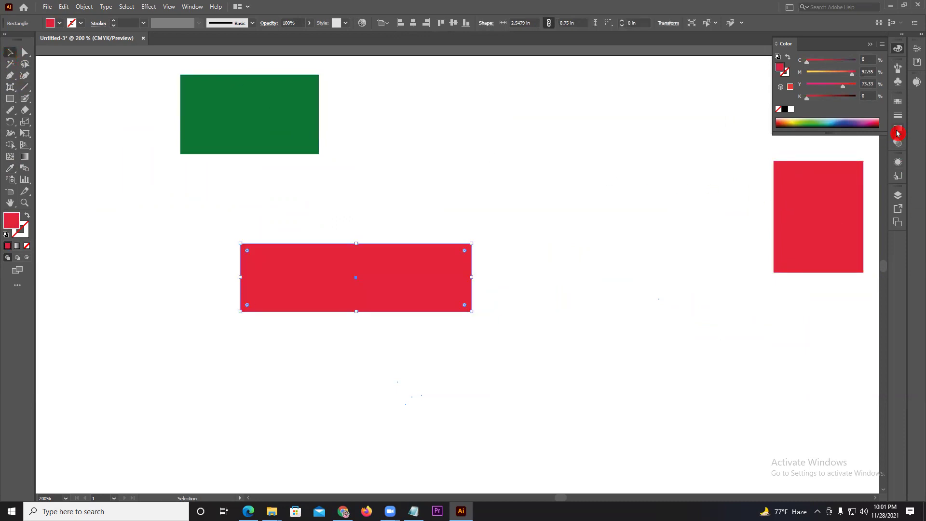
pyautogui.click(897, 131)
# Give the wide rectangle a radial white-to-black gradient and reposition both rectangles
pyautogui.click(804, 169)
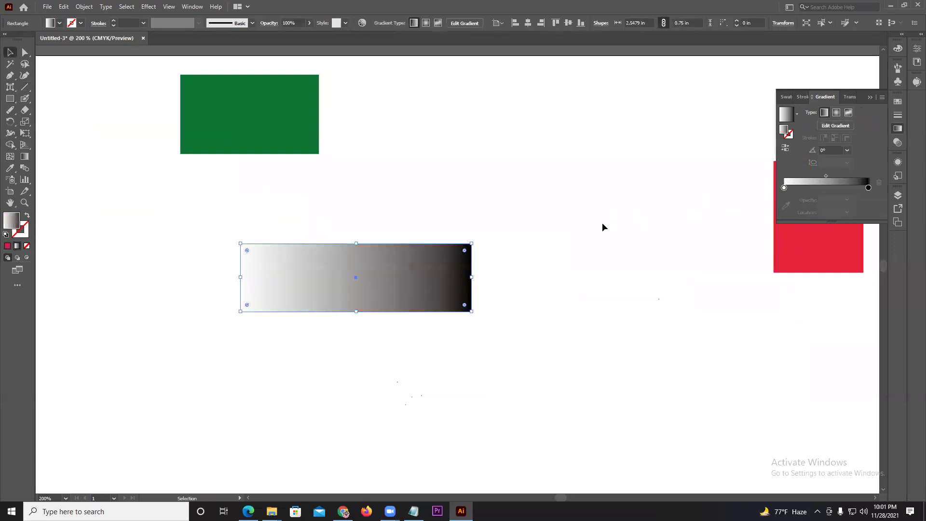
pyautogui.moveTo(400, 283); pyautogui.dragTo(393, 319)
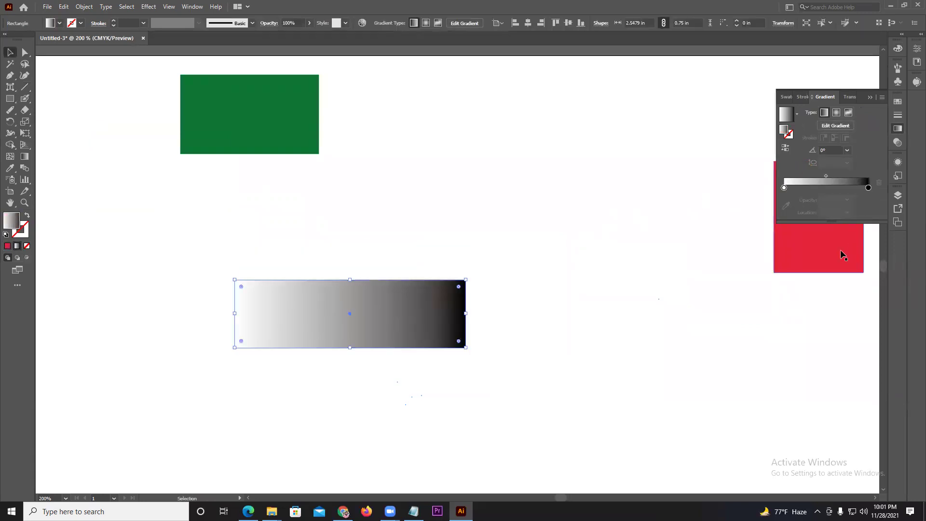
pyautogui.moveTo(842, 256); pyautogui.dragTo(610, 267)
pyautogui.moveTo(297, 326); pyautogui.dragTo(293, 296)
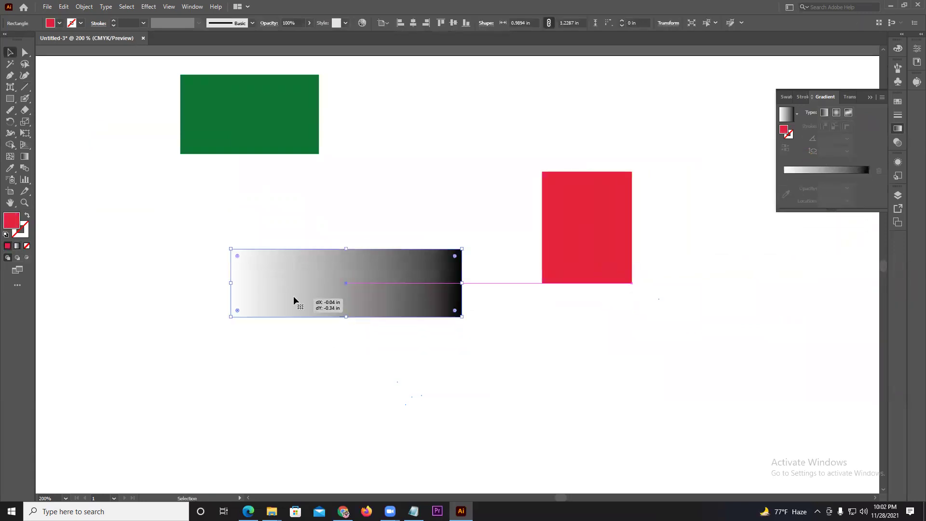
pyautogui.click(836, 112)
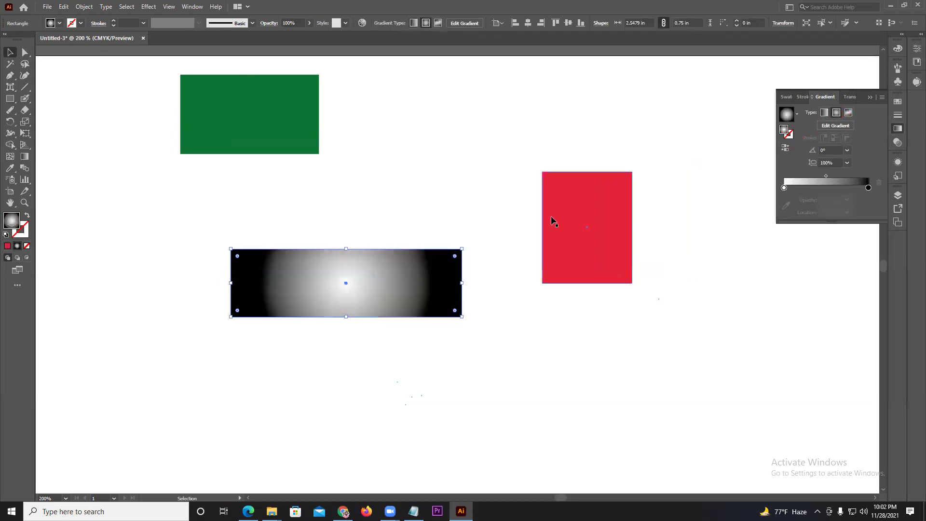
# Eyedrop the radial gradient onto the red rectangle, then select all three rectangles
pyautogui.click(600, 230)
pyautogui.click(10, 168)
pyautogui.click(258, 286)
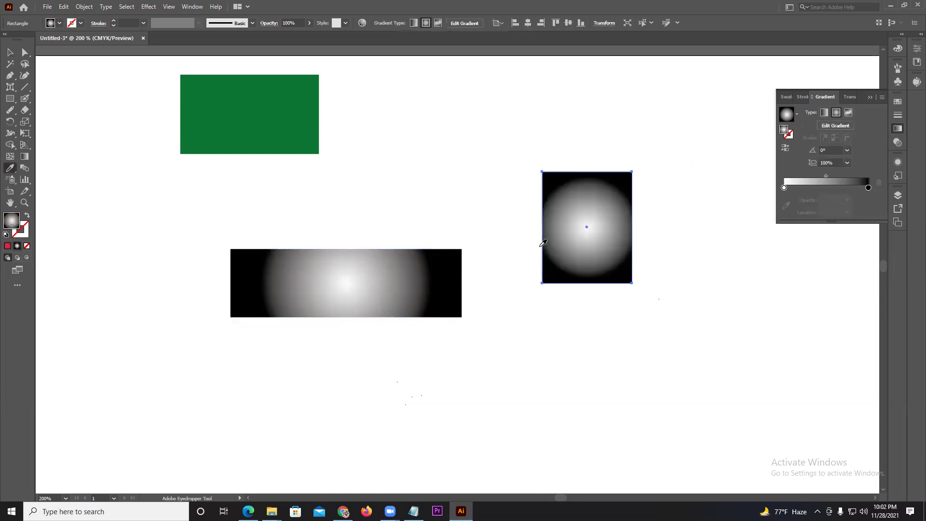
pyautogui.click(10, 52)
pyautogui.moveTo(93, 119); pyautogui.dragTo(617, 389)
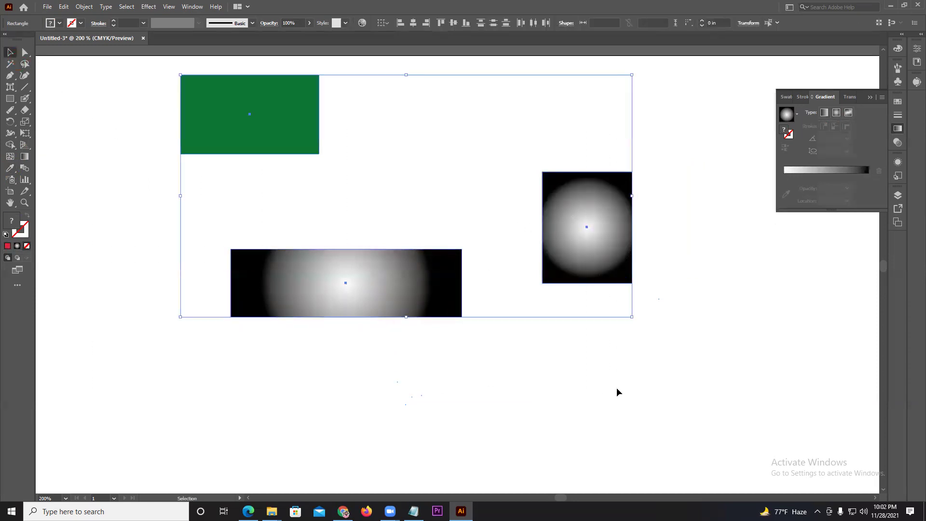
# Delete the three rectangles and check the course PDF's tool list in Edge
pyautogui.press('Delete')
pyautogui.click(8, 246)
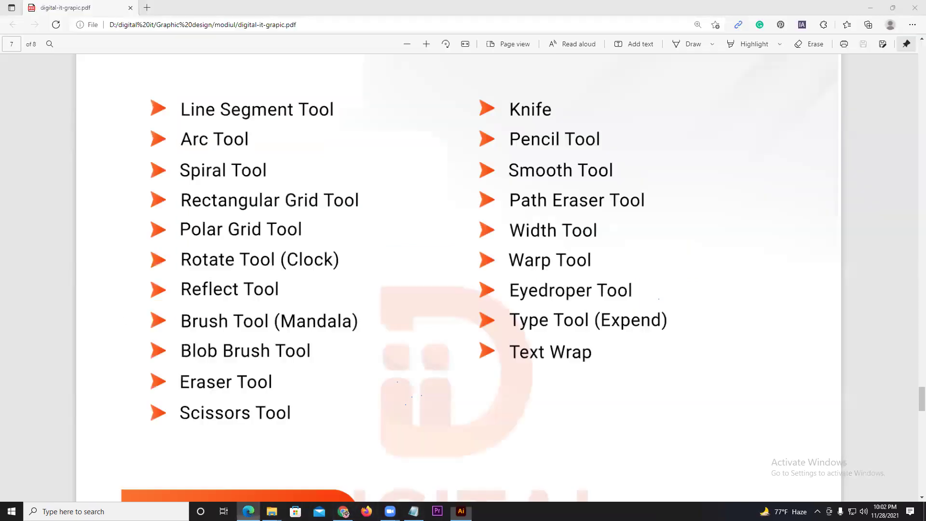
pyautogui.click(248, 512)
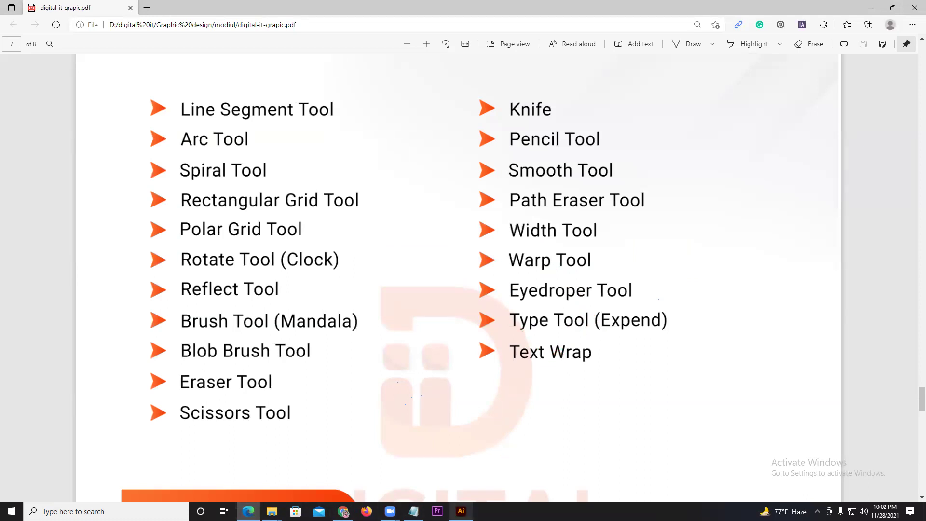
# Back in Illustrator, reveal the hidden Type tool variants
pyautogui.click(461, 511)
pyautogui.scroll(-3, 217, 148)
pyautogui.scroll(1, 374, 182)
pyautogui.moveTo(9, 87)
pyautogui.mouseDown()
pyautogui.moveTo(71, 98)
pyautogui.moveTo(72, 87)
pyautogui.mouseUp()
# Type 'DIGITAL IT' on the artboard and scale it up to about 80 pt
pyautogui.click(263, 183)
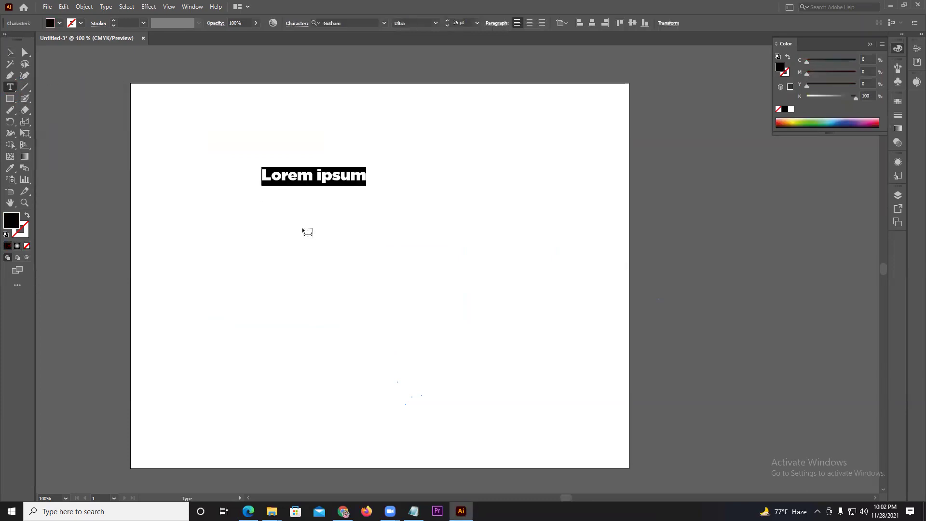
pyautogui.write('DI')
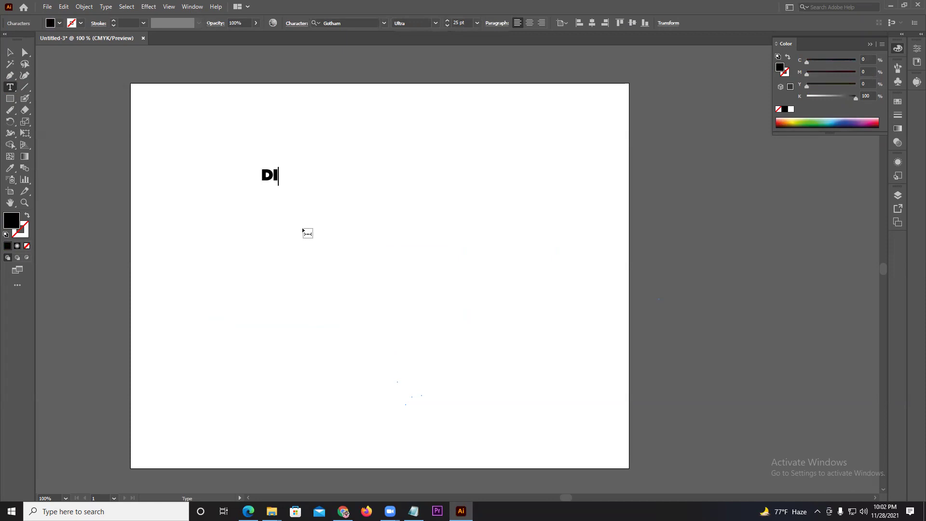
pyautogui.write('GITAL IT')
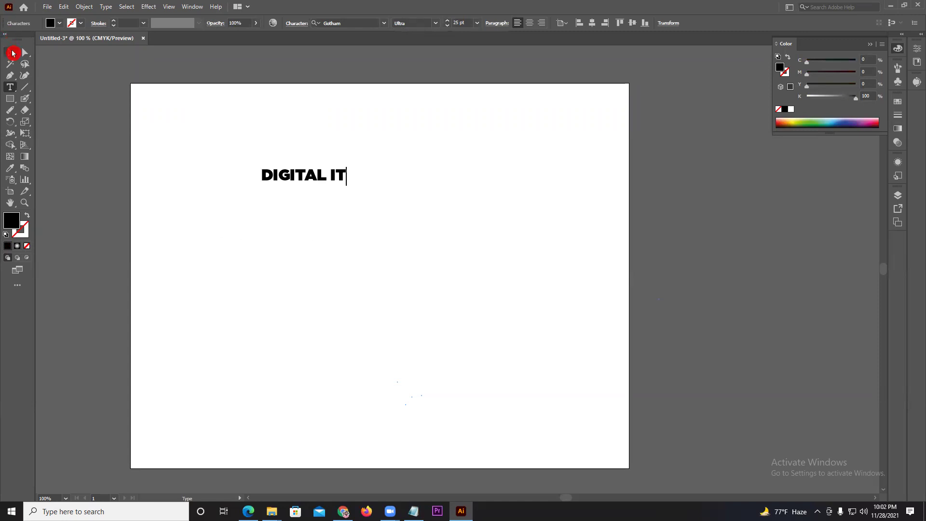
pyautogui.click(10, 52)
pyautogui.moveTo(347, 186); pyautogui.dragTo(531, 240)
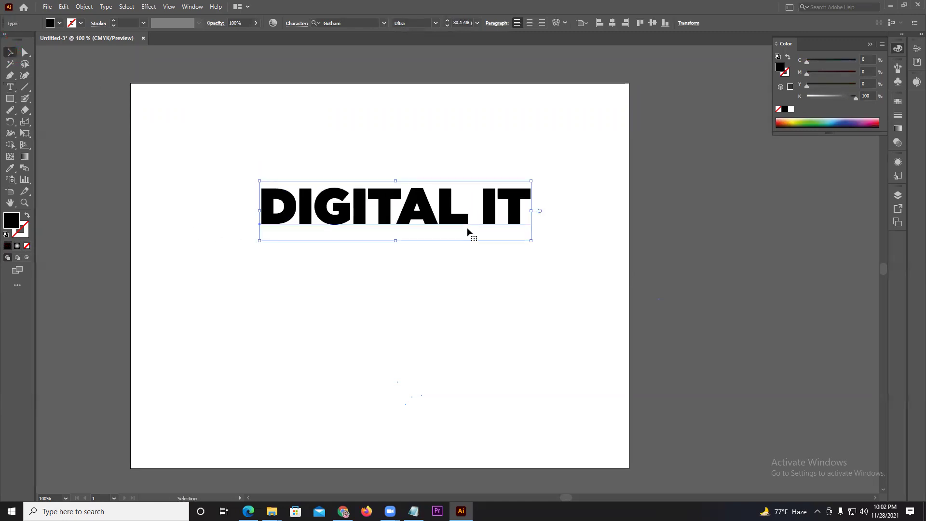
# Nudge the DIGITAL IT text up-left and bring up the Warp Options settings
pyautogui.click(158, 8)
pyautogui.moveTo(160, 131)
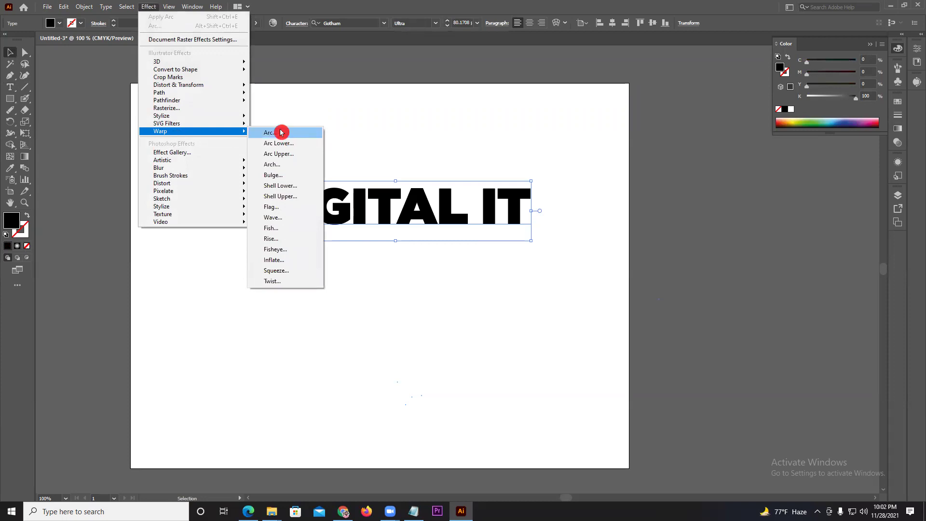
pyautogui.click(150, 6)
pyautogui.moveTo(415, 212); pyautogui.dragTo(400, 206)
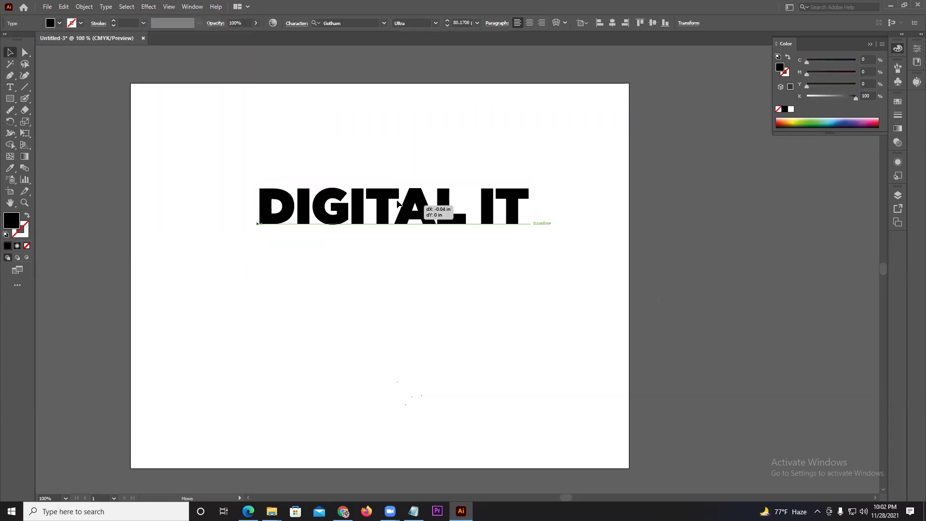
pyautogui.click(558, 24)
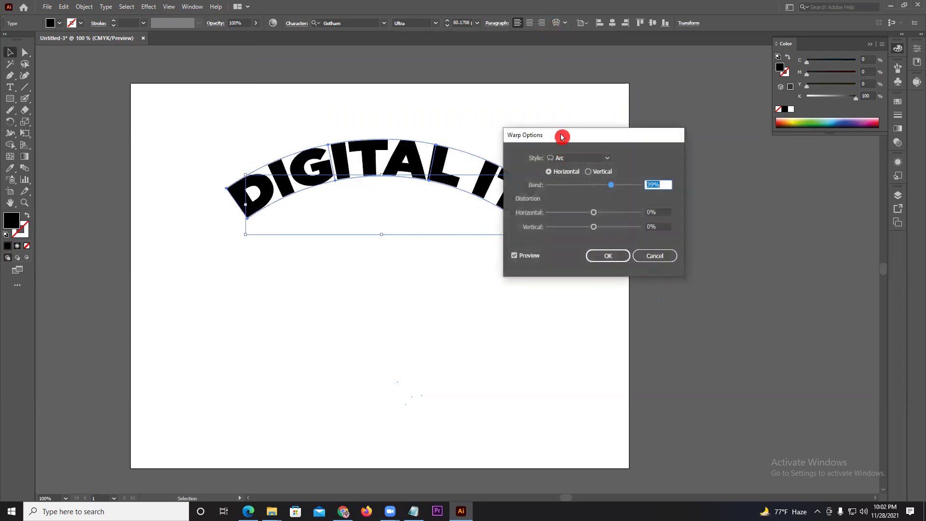
pyautogui.moveTo(561, 136); pyautogui.dragTo(629, 210)
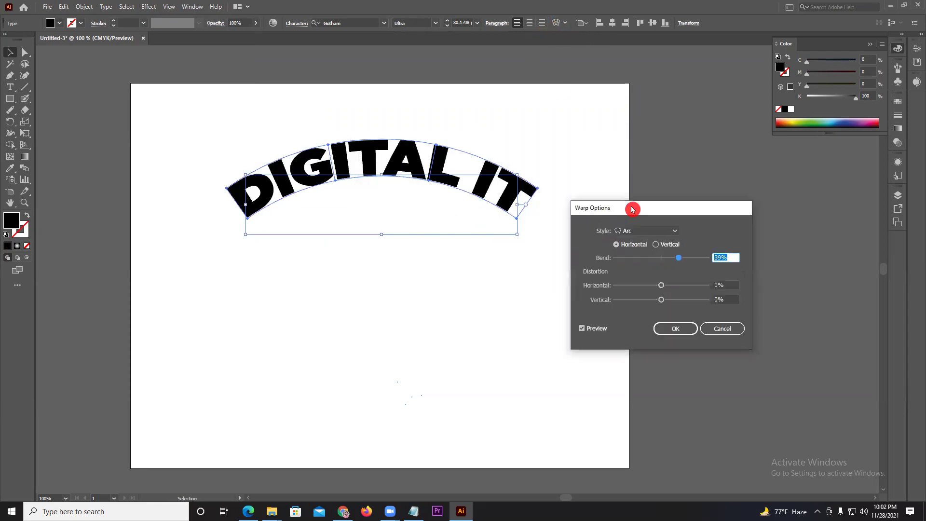
# Preview an Arc warp at 51% bend, then Arc Lower and Arc Upper (about -10%)
pyautogui.moveTo(679, 257)
pyautogui.mouseDown()
pyautogui.moveTo(693, 266)
pyautogui.moveTo(648, 261)
pyautogui.moveTo(685, 261)
pyautogui.mouseUp()
pyautogui.click(658, 235)
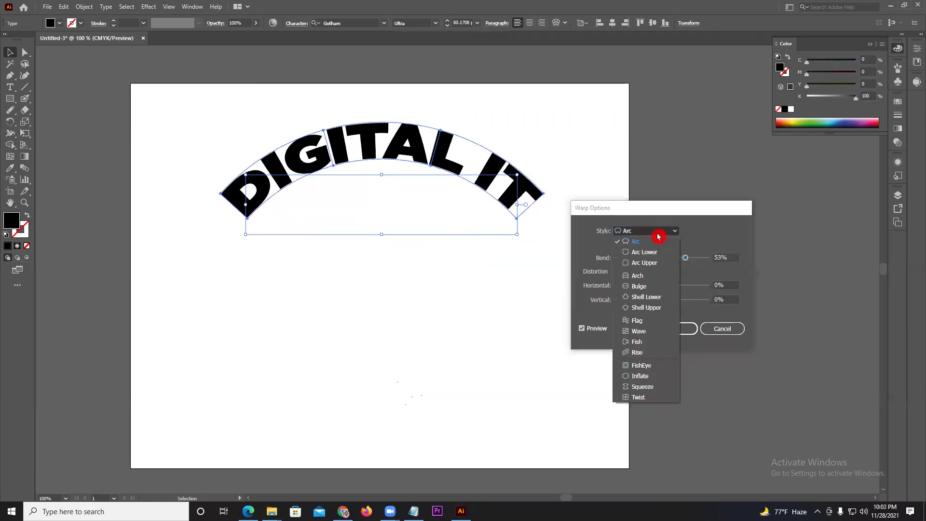
pyautogui.click(649, 253)
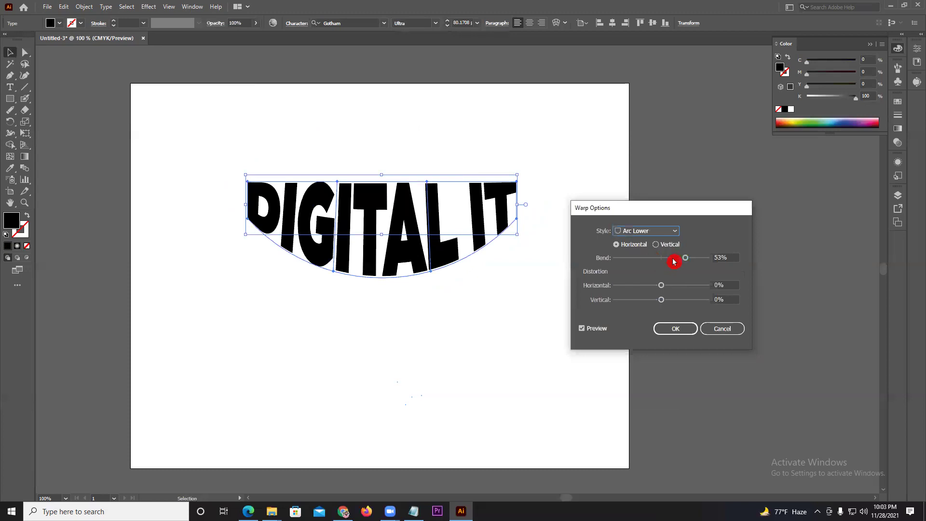
pyautogui.moveTo(683, 259)
pyautogui.mouseDown()
pyautogui.moveTo(646, 260)
pyautogui.moveTo(658, 262)
pyautogui.mouseUp()
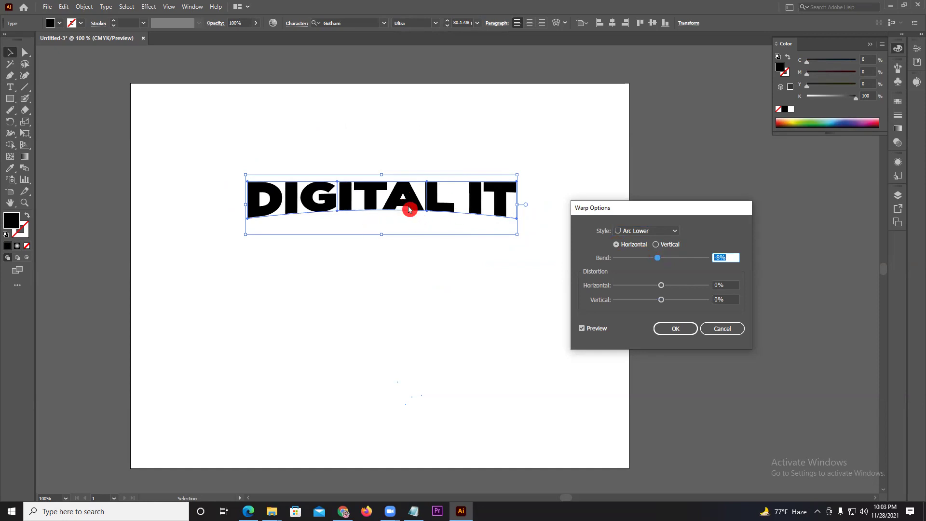
pyautogui.click(649, 231)
pyautogui.click(647, 263)
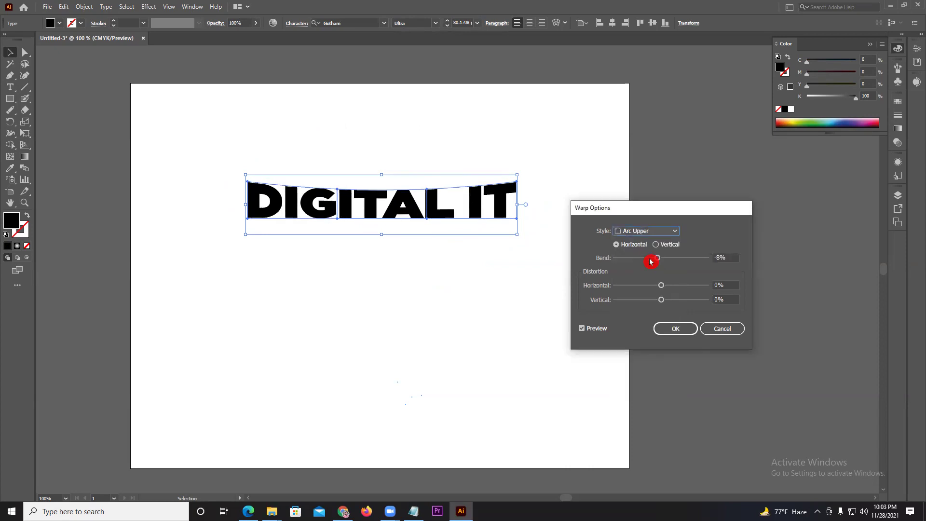
pyautogui.moveTo(656, 261); pyautogui.dragTo(676, 261)
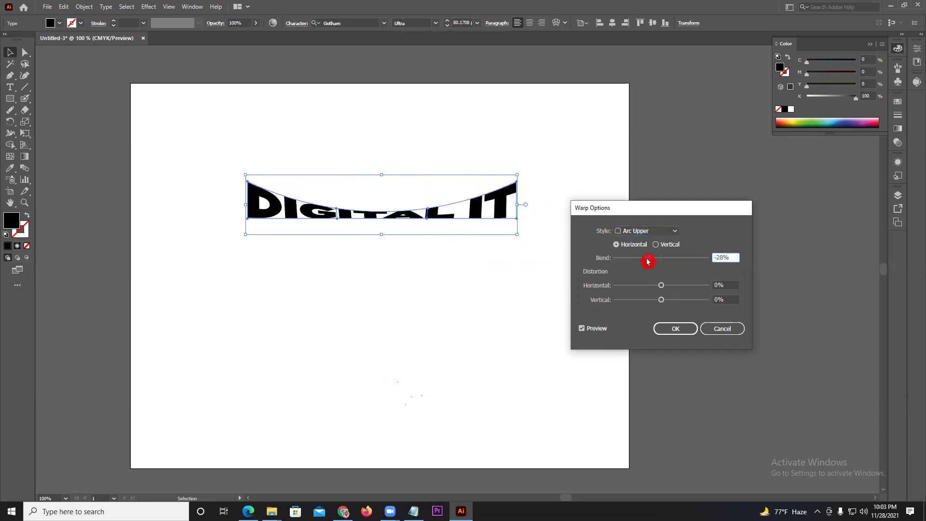
pyautogui.moveTo(656, 260); pyautogui.dragTo(650, 248)
# Preview an Arch warp at 44% bend, then a Flag warp
pyautogui.click(641, 231)
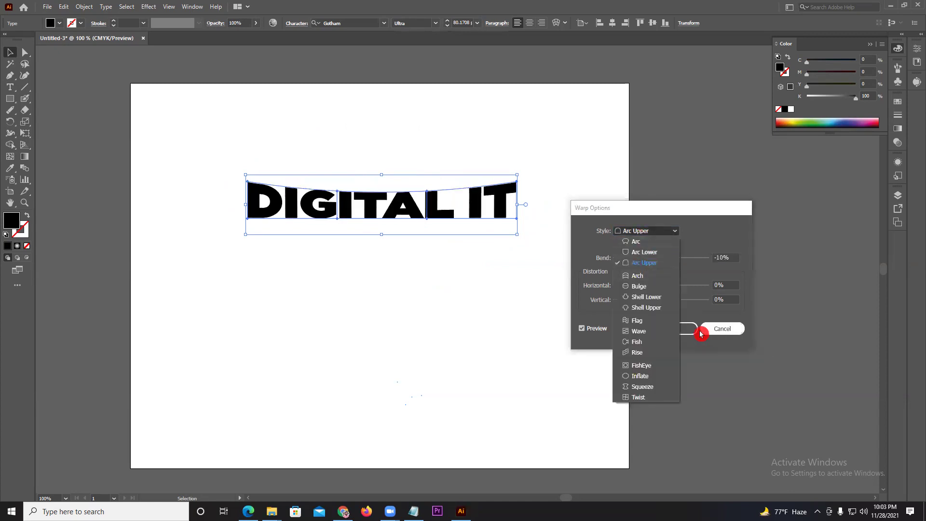
pyautogui.click(640, 276)
pyautogui.moveTo(656, 258); pyautogui.dragTo(682, 263)
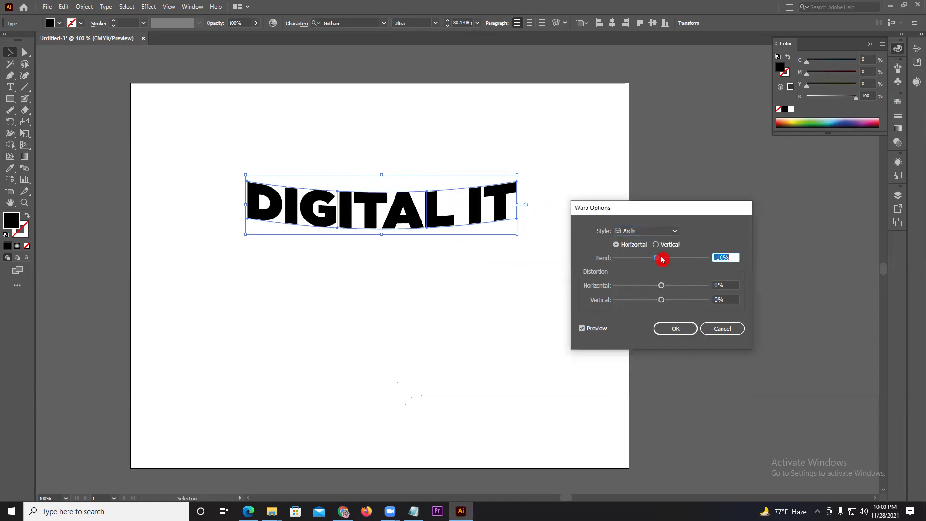
pyautogui.click(643, 230)
pyautogui.click(646, 322)
pyautogui.moveTo(681, 259)
pyautogui.mouseDown()
pyautogui.moveTo(688, 263)
pyautogui.moveTo(636, 264)
pyautogui.moveTo(682, 263)
pyautogui.mouseUp()
# Apply a Fish warp at 45% bend to the DIGITAL IT text
pyautogui.click(653, 232)
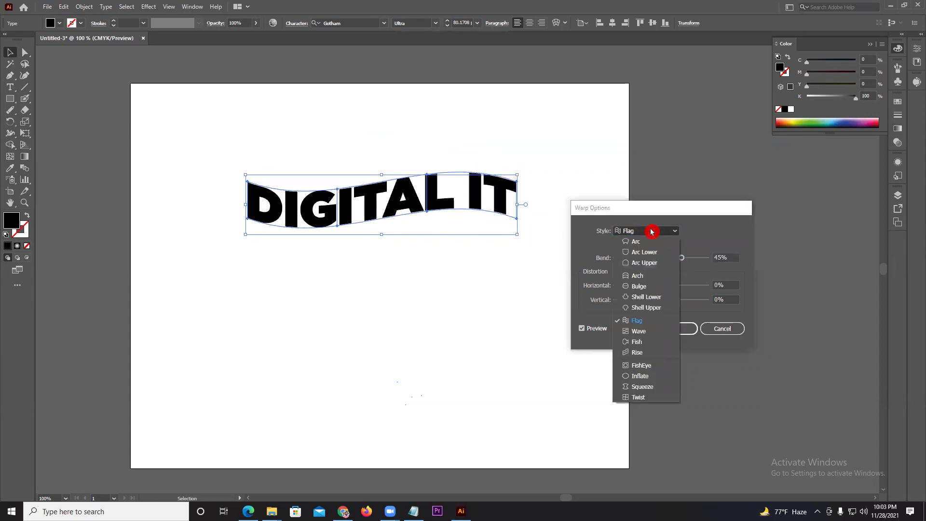
pyautogui.click(648, 343)
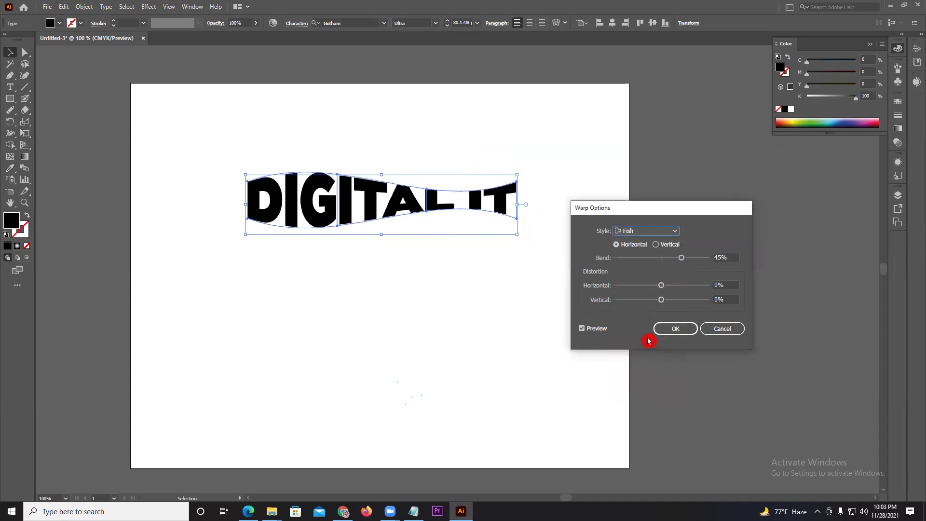
pyautogui.click(675, 328)
pyautogui.moveTo(425, 202); pyautogui.dragTo(466, 181)
pyautogui.hotkey('ctrl', 'z')
pyautogui.hotkey('ctrl', 'shift', 'z')
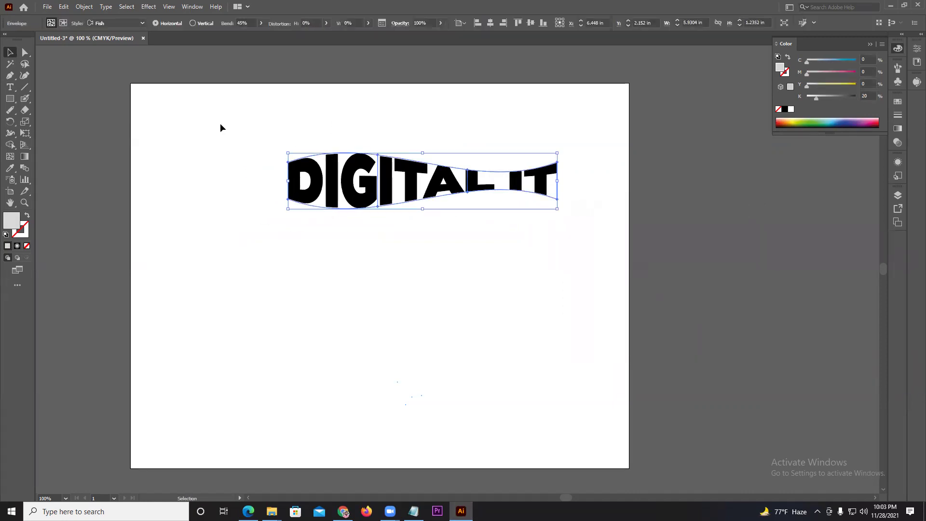
# Draw a small black-filled circle just left of the D
pyautogui.click(220, 128)
pyautogui.moveTo(9, 98); pyautogui.dragTo(45, 119)
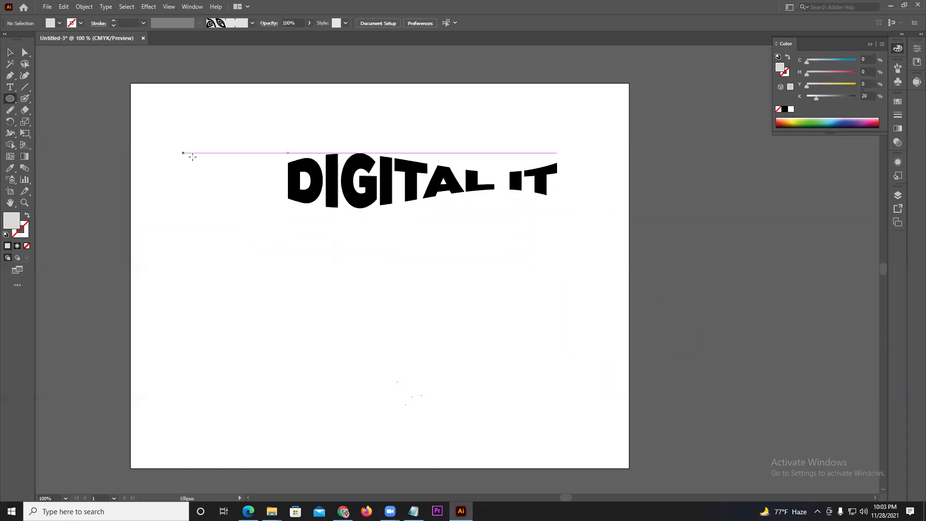
pyautogui.scroll(2, 217, 190)
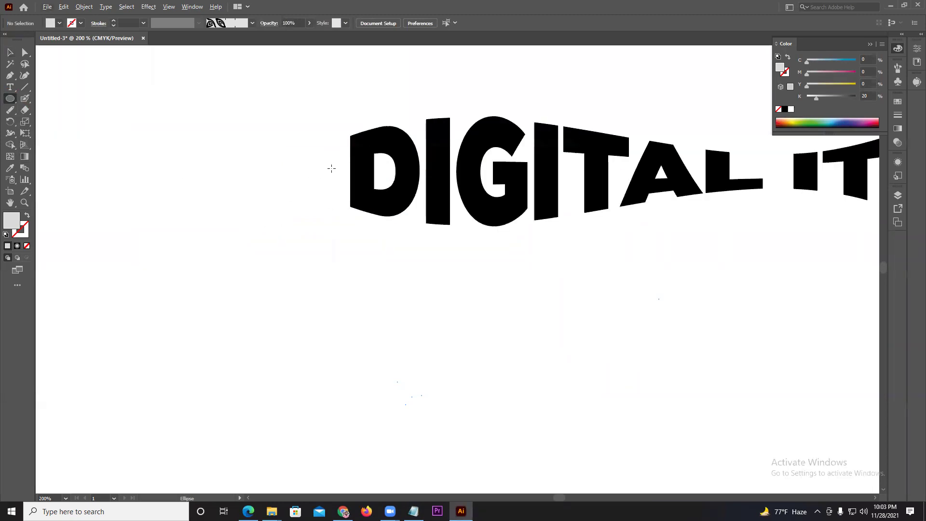
pyautogui.moveTo(331, 168); pyautogui.dragTo(357, 195)
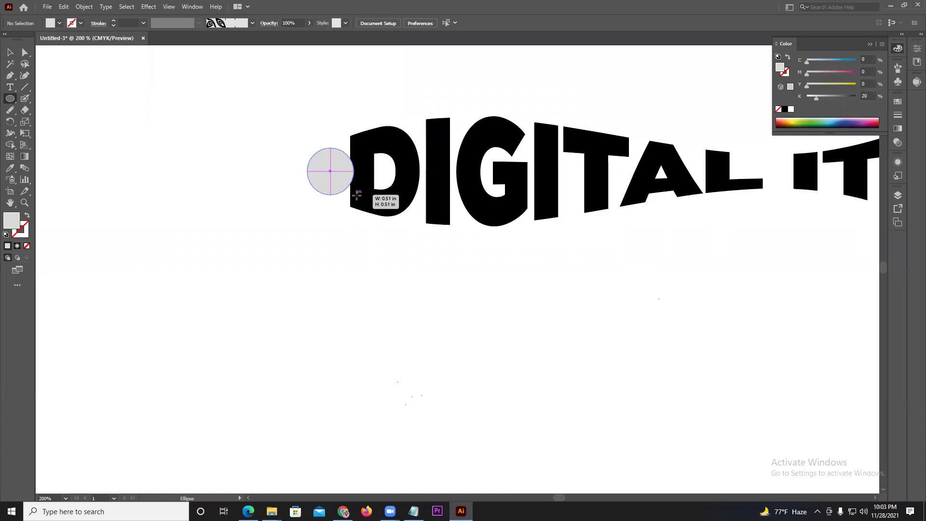
pyautogui.moveTo(356, 194); pyautogui.dragTo(348, 189)
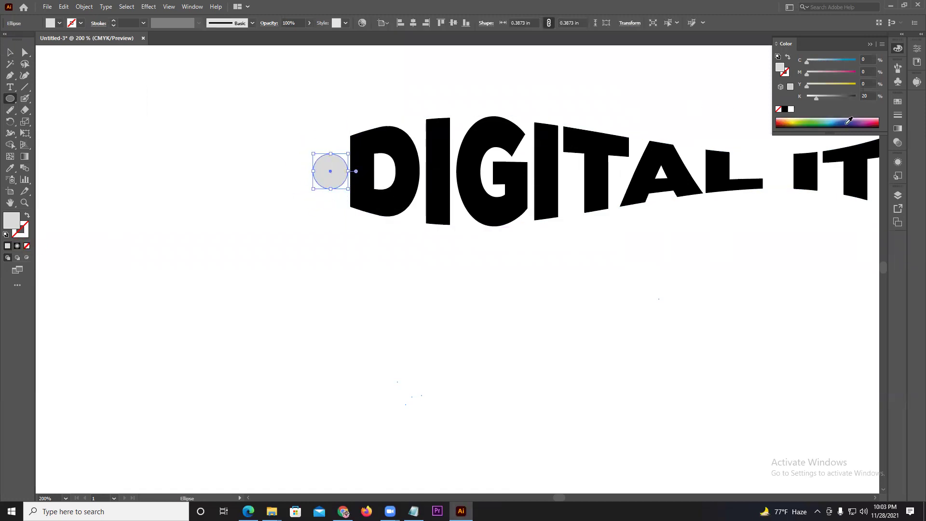
pyautogui.moveTo(848, 120); pyautogui.dragTo(849, 126)
pyautogui.click(10, 52)
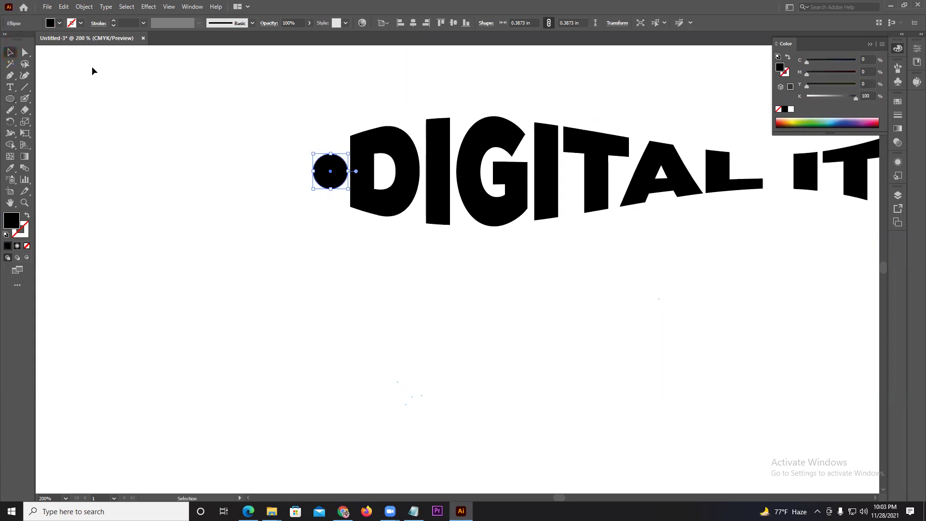
pyautogui.moveTo(323, 180); pyautogui.dragTo(305, 175)
# Select the circle and warped DIGITAL IT text together and delete them
pyautogui.scroll(-3, 305, 111)
pyautogui.moveTo(278, 105); pyautogui.dragTo(606, 194)
pyautogui.click(276, 103)
pyautogui.moveTo(307, 129); pyautogui.dragTo(567, 196)
pyautogui.press('Delete')
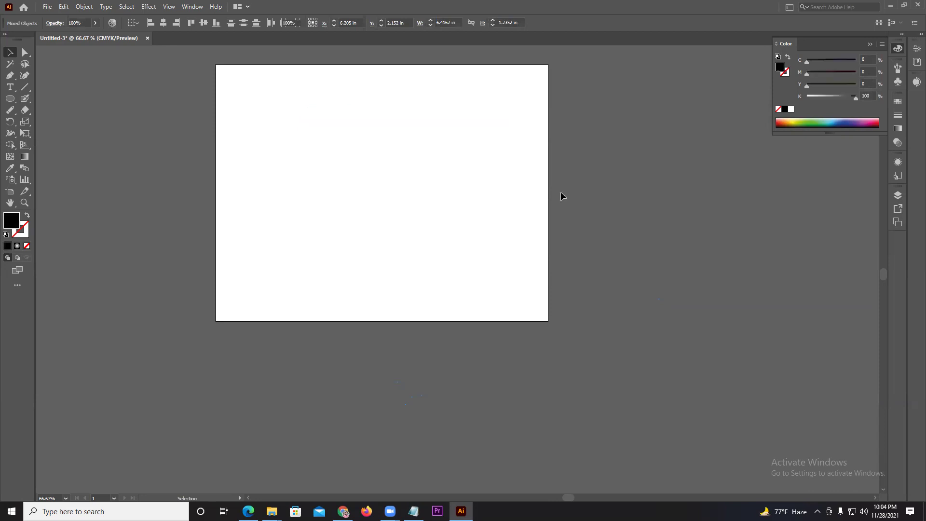
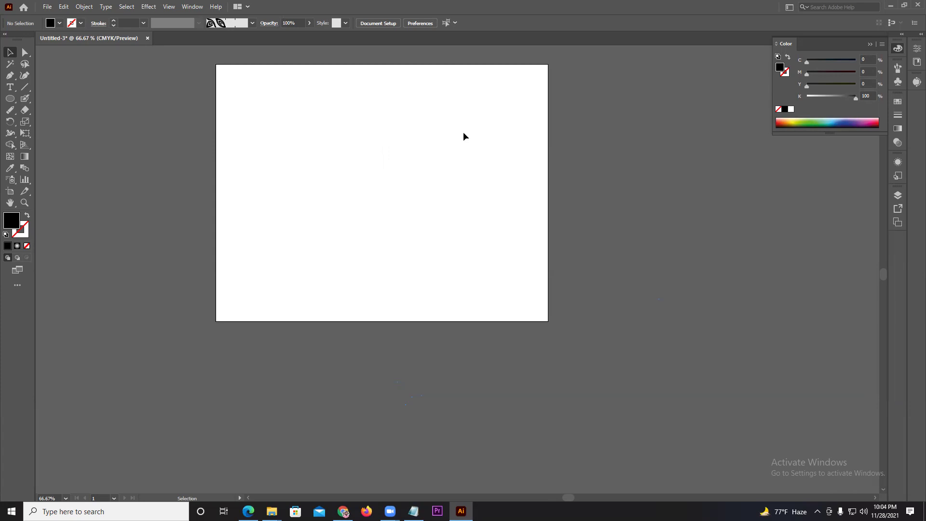
# Draw a circle near the page centre with the Ellipse tool and scale it down
pyautogui.click(9, 99)
pyautogui.moveTo(350, 145); pyautogui.dragTo(470, 201)
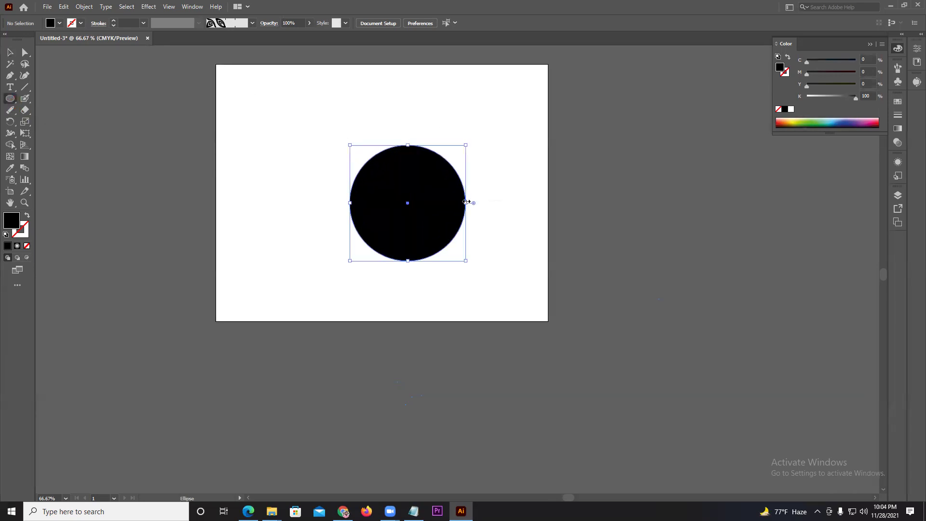
pyautogui.scroll(2, 434, 169)
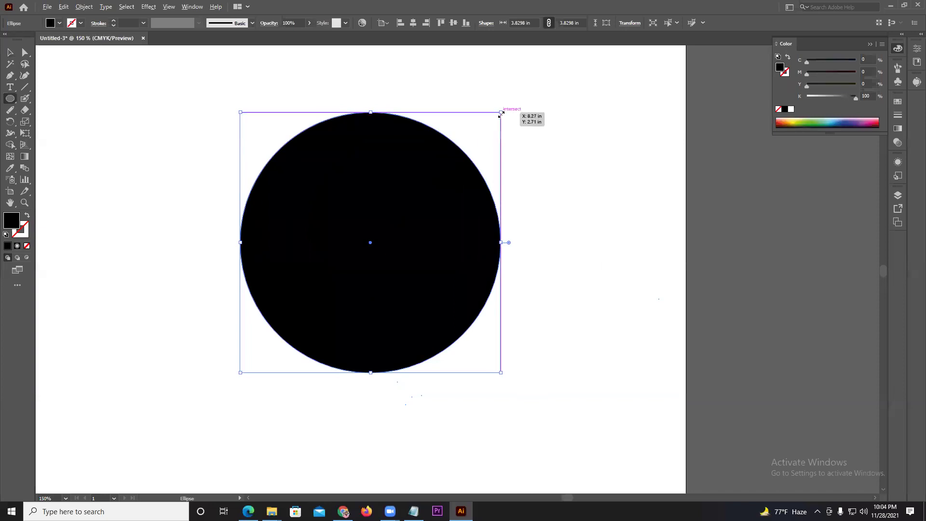
pyautogui.moveTo(503, 112); pyautogui.dragTo(465, 148)
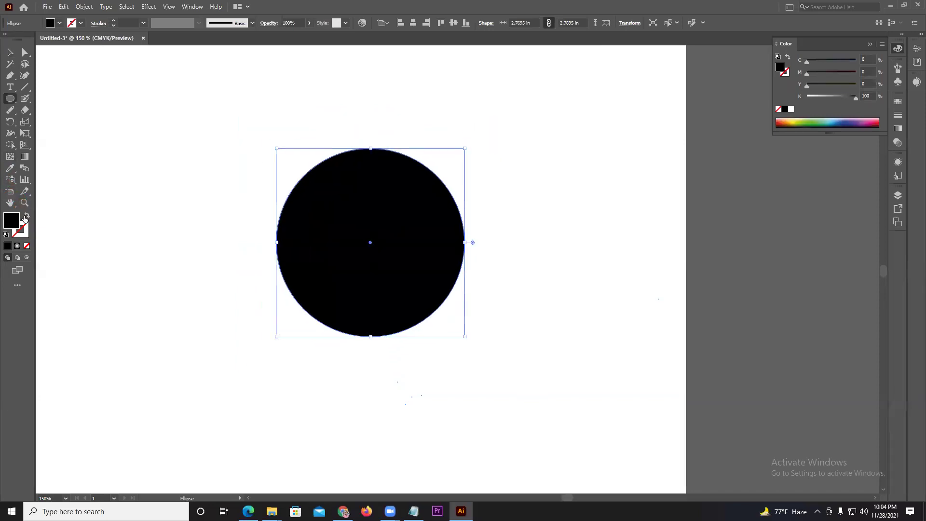
# Swap the circle to a black stroke with no fill and reselect it
pyautogui.click(27, 213)
pyautogui.click(7, 57)
pyautogui.moveTo(215, 162); pyautogui.dragTo(375, 227)
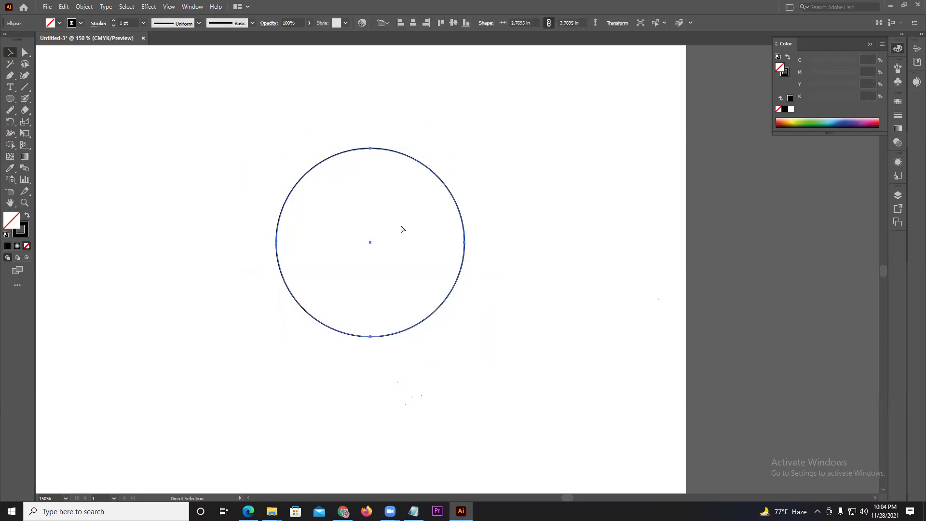
pyautogui.click(225, 161)
pyautogui.moveTo(225, 160); pyautogui.dragTo(352, 221)
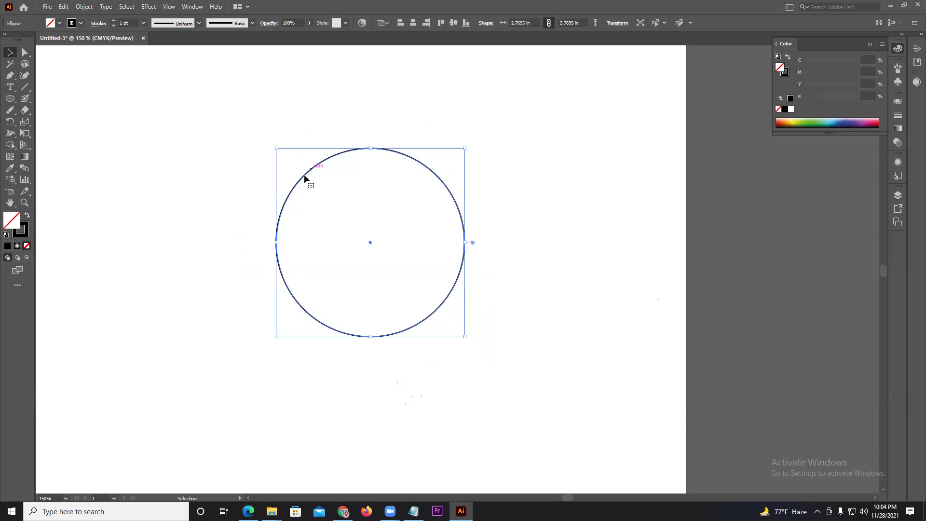
# Place Type on a Path text at the circle's top reading 'DIGITAL IT'
pyautogui.click(11, 91)
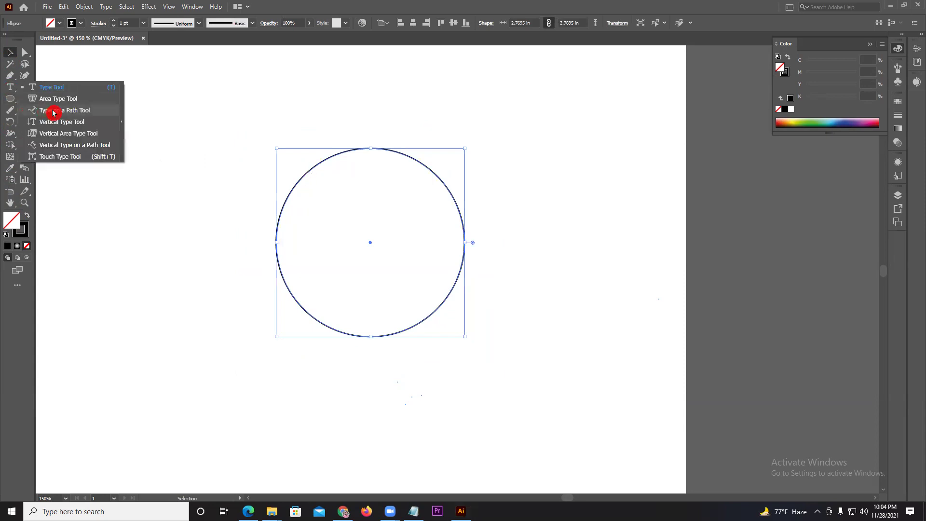
pyautogui.moveTo(11, 91); pyautogui.dragTo(55, 110)
pyautogui.click(367, 150)
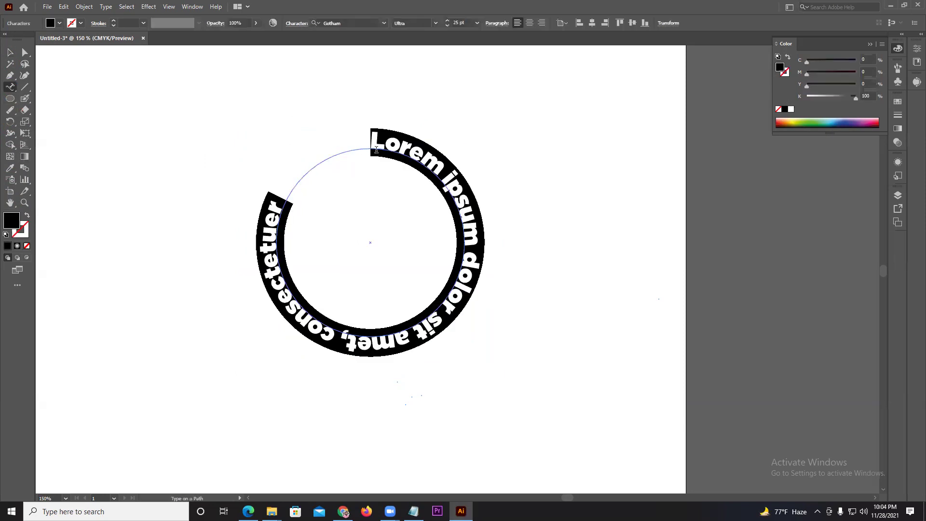
pyautogui.write('Di')
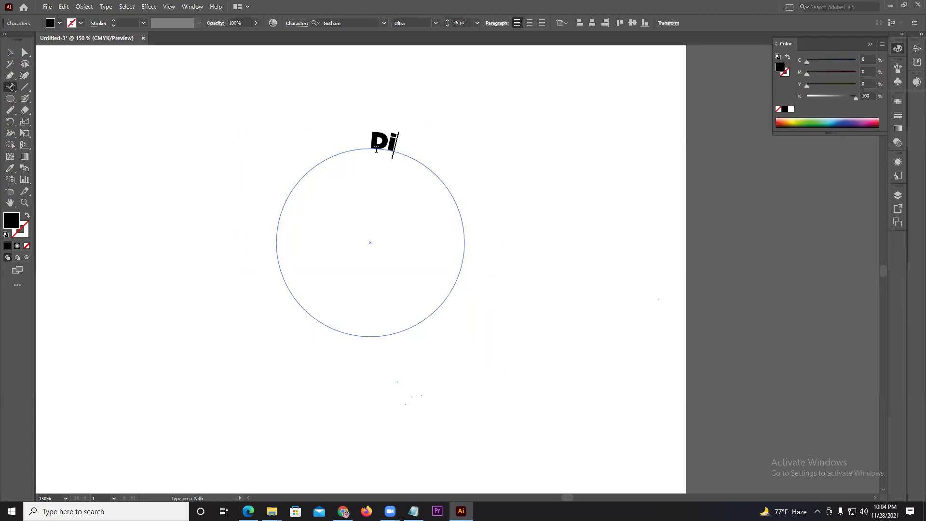
pyautogui.write('gi')
pyautogui.press('BackSpace')
pyautogui.press('BackSpace')
pyautogui.press('BackSpace')
pyautogui.write('IGITAL IT')
pyautogui.click(23, 62)
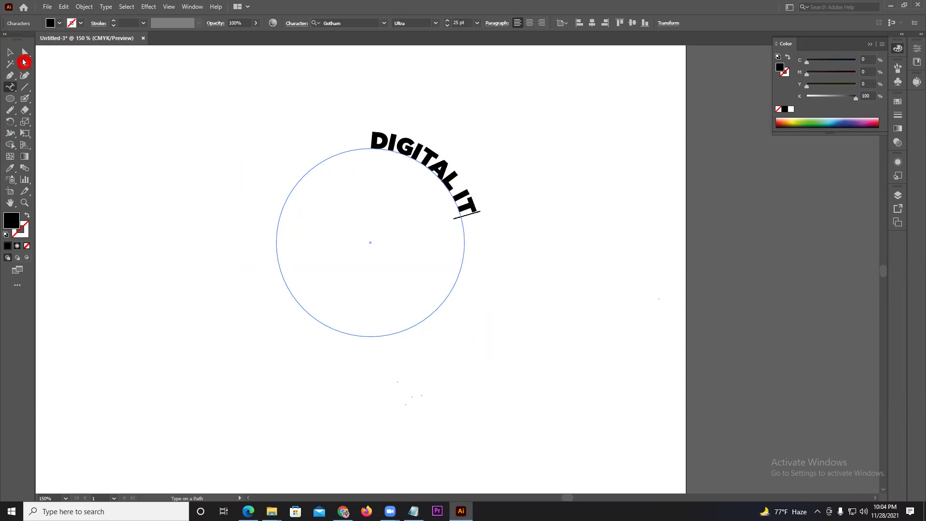
# Set the curved DIGITAL IT text to Montserrat Bold, 36 pt
pyautogui.click(352, 23)
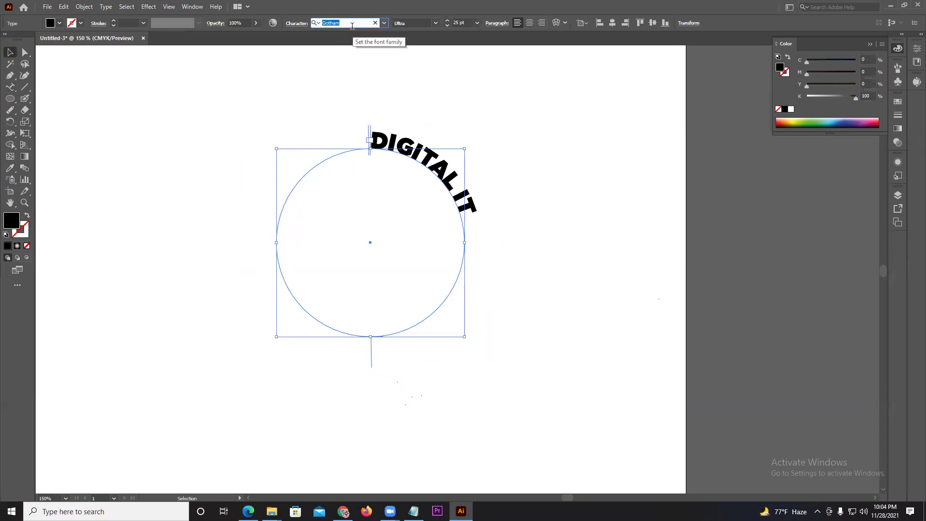
pyautogui.write('mont')
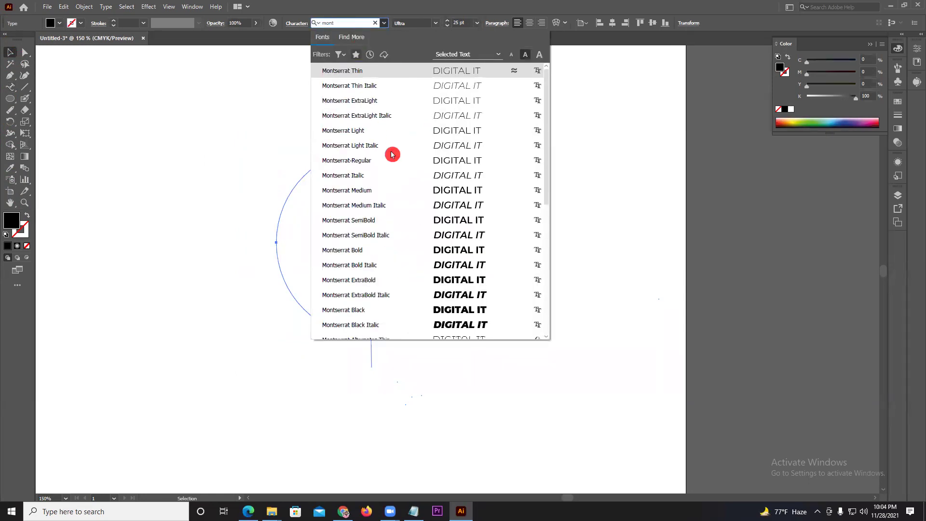
pyautogui.click(445, 250)
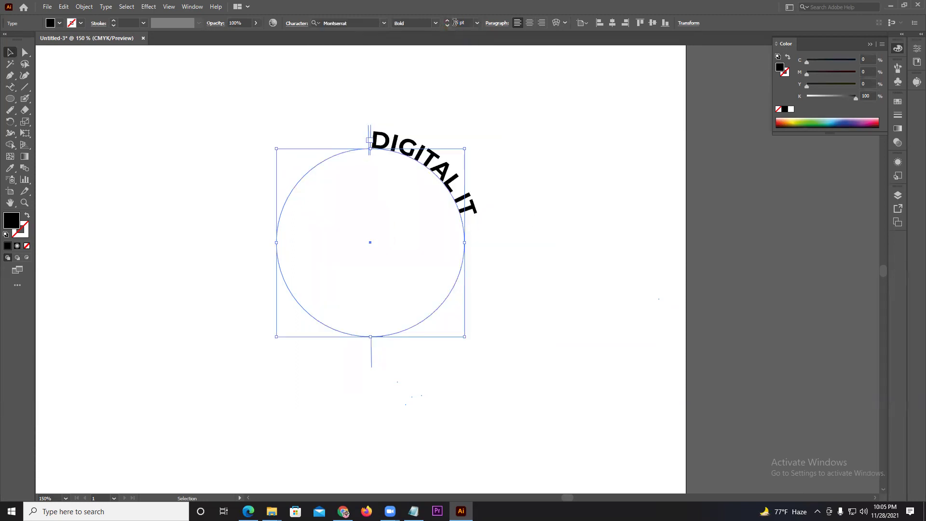
pyautogui.click(477, 23)
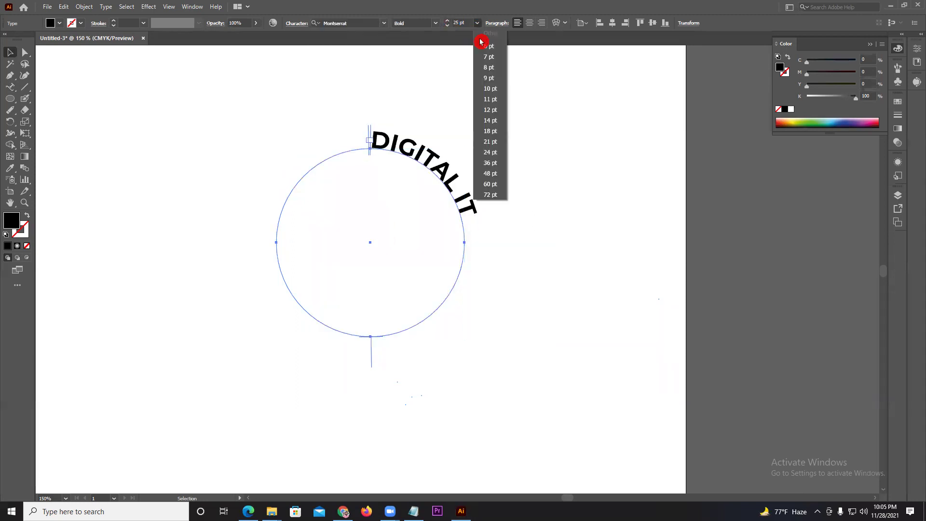
pyautogui.click(492, 165)
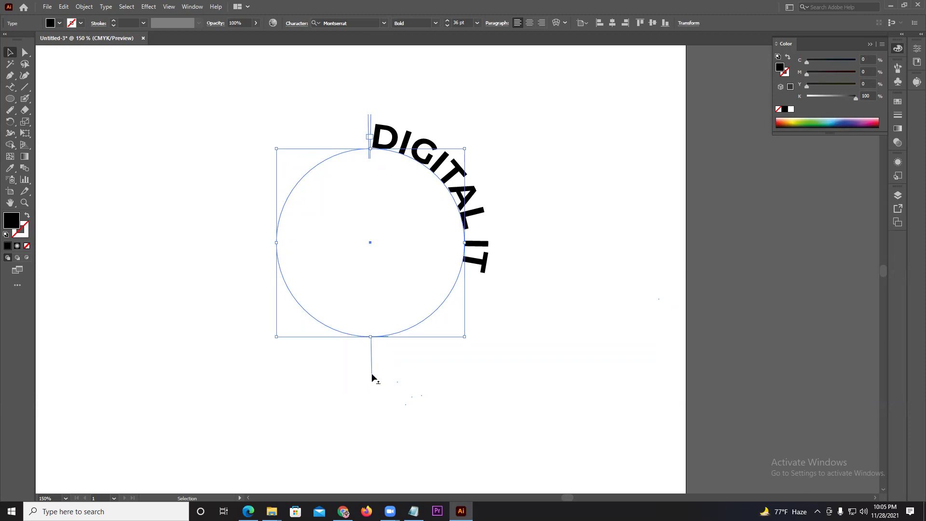
# Drag the path-type brackets so DIGITAL IT fully spans the circle's upper half
pyautogui.moveTo(371, 377); pyautogui.dragTo(365, 322)
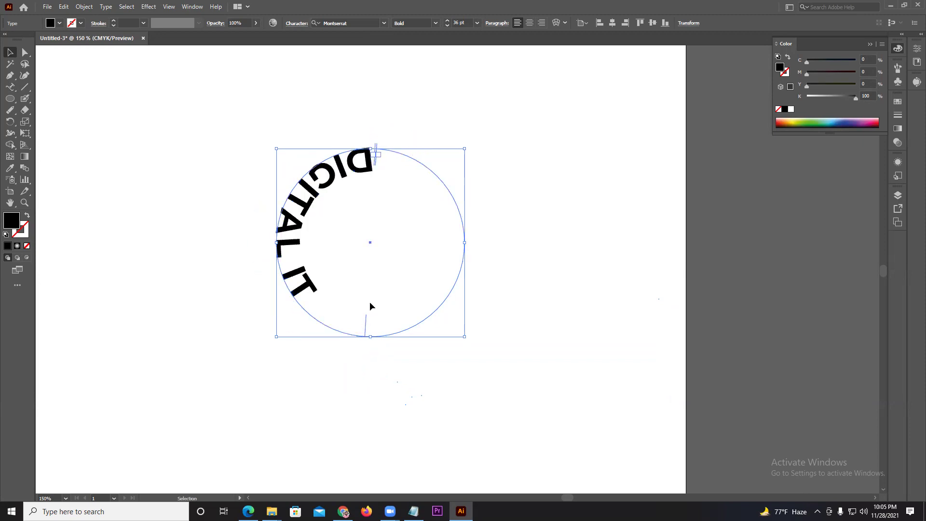
pyautogui.moveTo(379, 226); pyautogui.dragTo(371, 117)
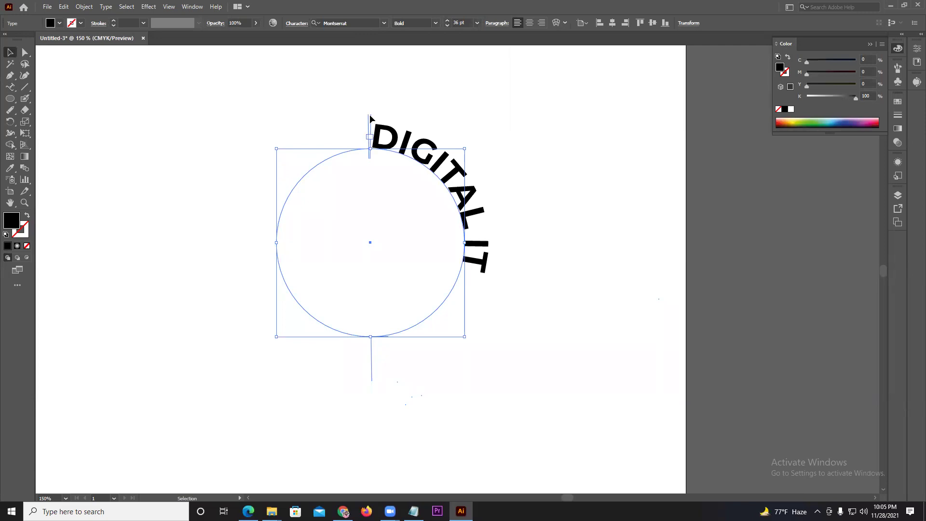
pyautogui.moveTo(371, 117)
pyautogui.mouseDown()
pyautogui.moveTo(278, 244)
pyautogui.moveTo(373, 128)
pyautogui.moveTo(277, 242)
pyautogui.mouseUp()
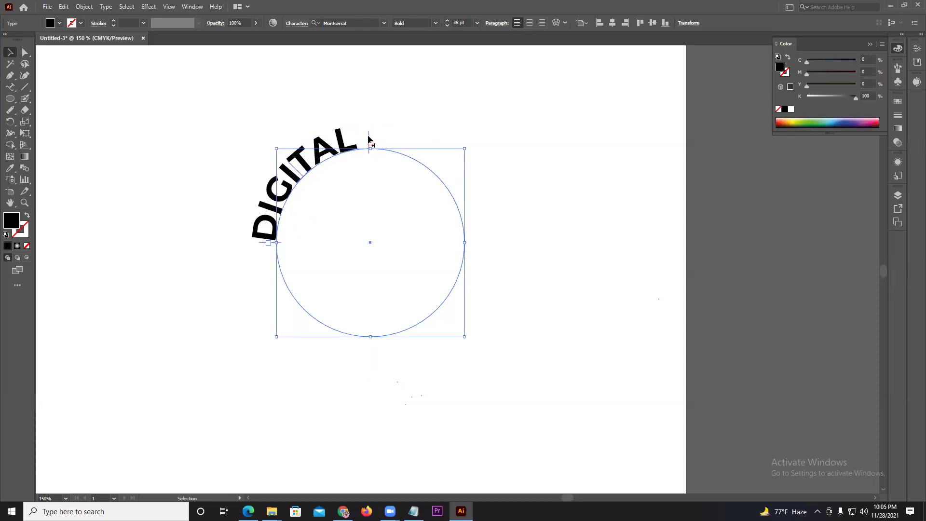
pyautogui.moveTo(370, 140); pyautogui.dragTo(465, 244)
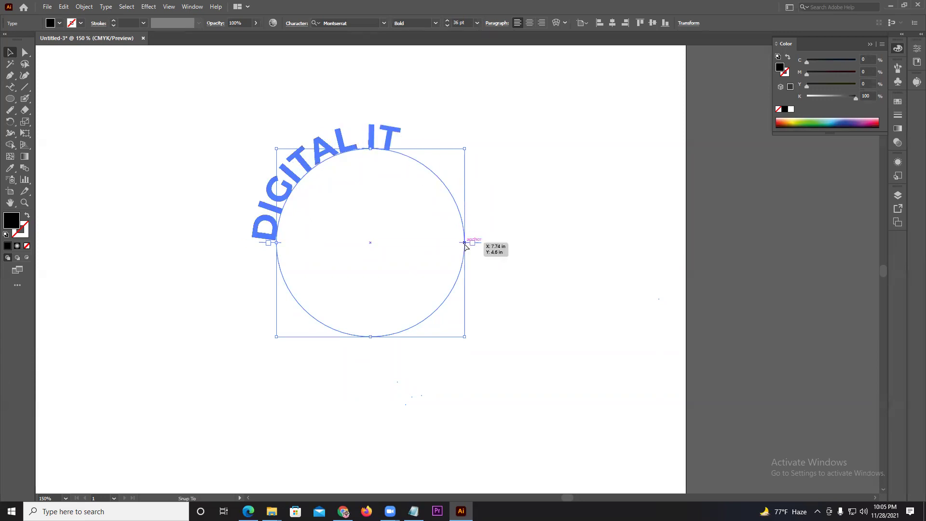
# Apply Align Center to DIGITAL IT and leave it deselected
pyautogui.click(529, 28)
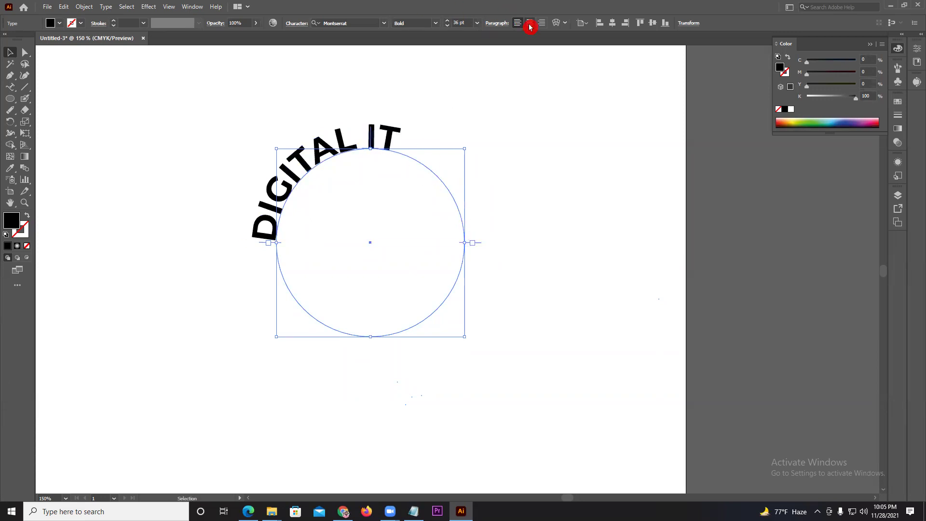
pyautogui.click(529, 27)
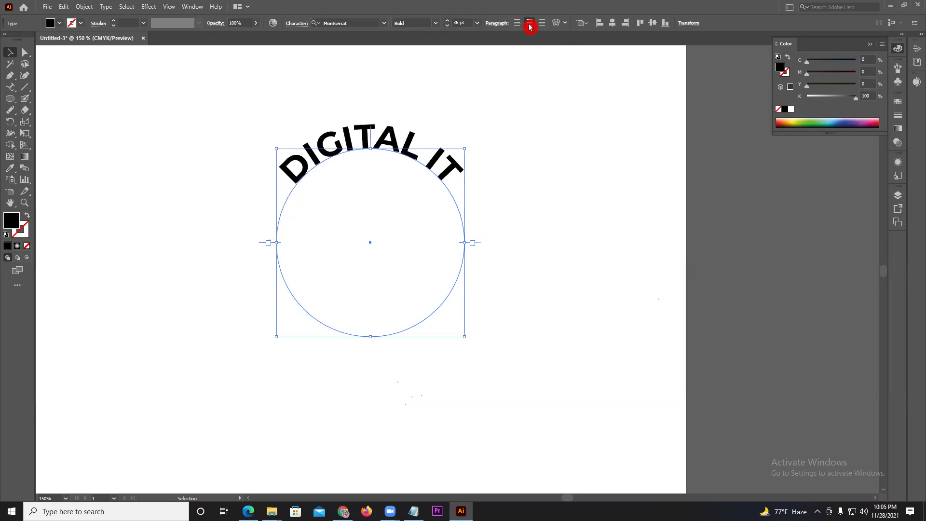
pyautogui.click(548, 164)
pyautogui.click(447, 170)
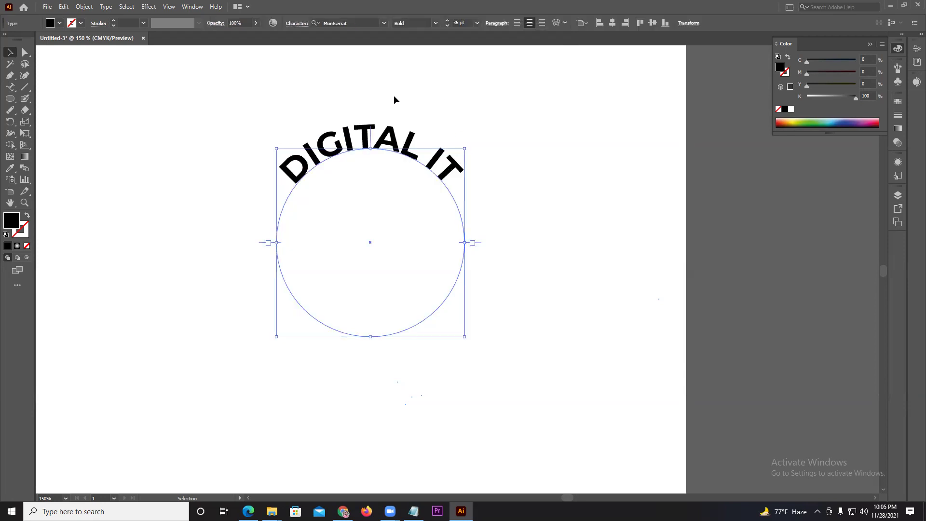
pyautogui.click(523, 181)
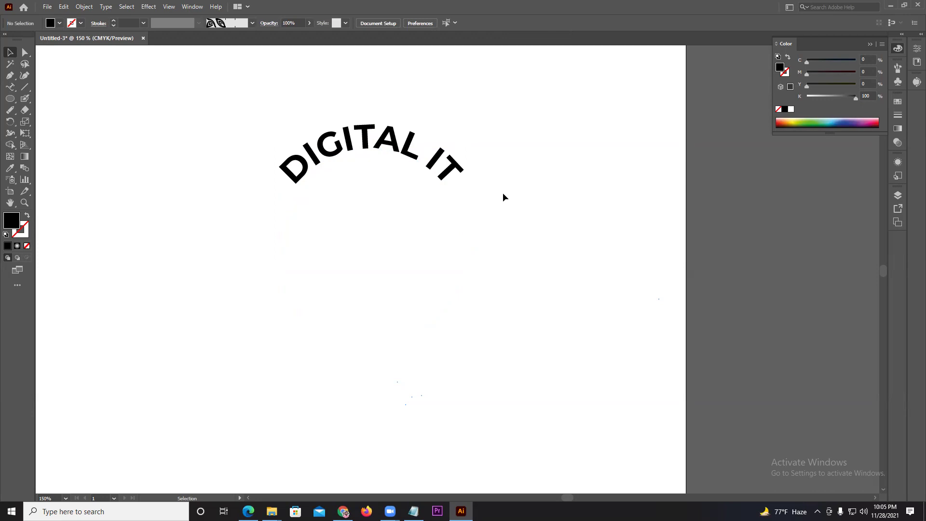
# Paste a stroked copy of the circle in front and select it
pyautogui.click(453, 180)
pyautogui.press('v')
pyautogui.click(496, 167)
pyautogui.click(465, 256)
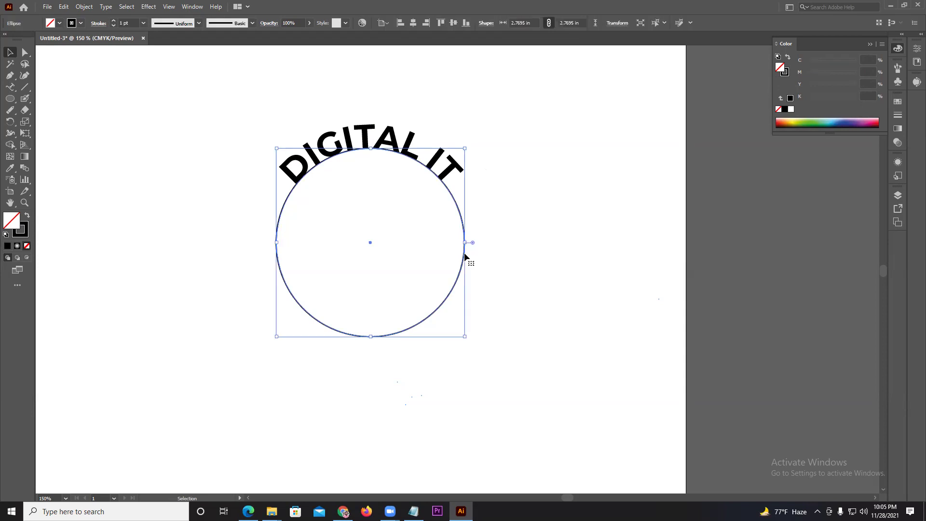
# Add left-aligned path text 'INSTITUTE' on the copied circle
pyautogui.click(10, 86)
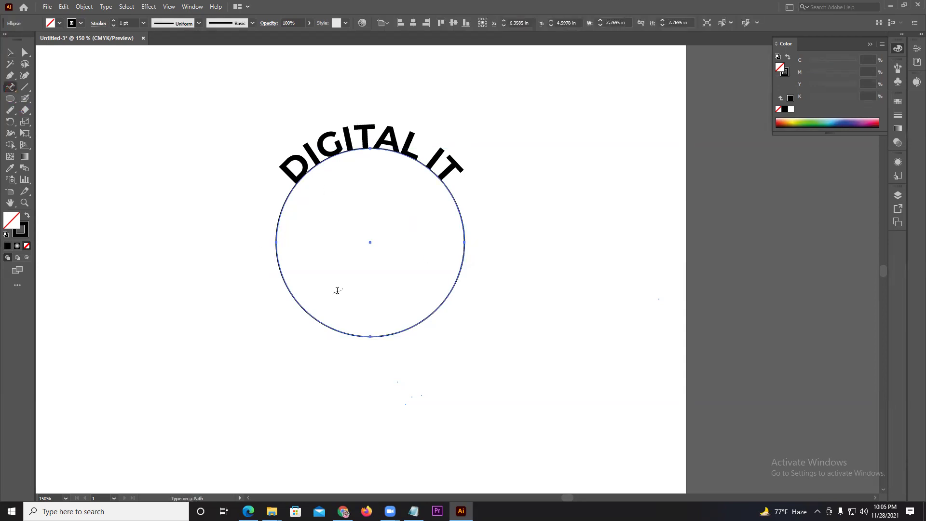
pyautogui.click(349, 334)
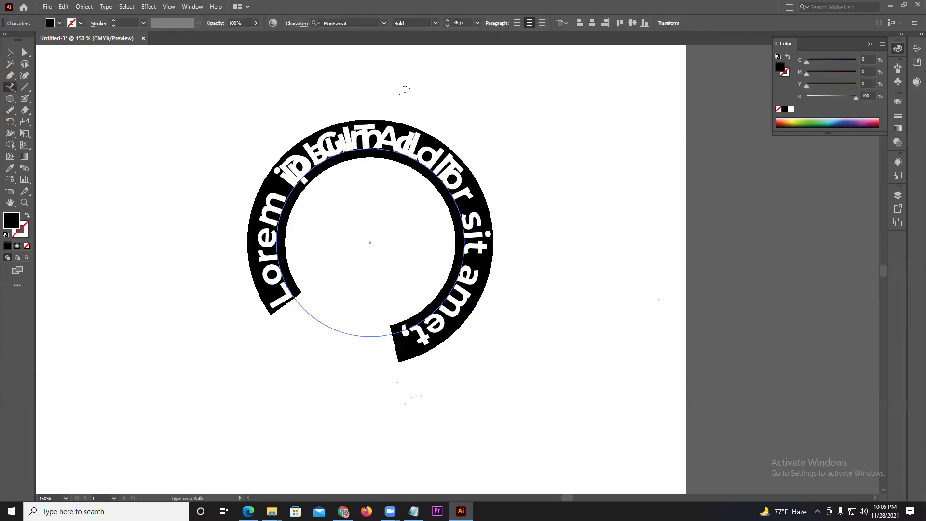
pyautogui.click(518, 22)
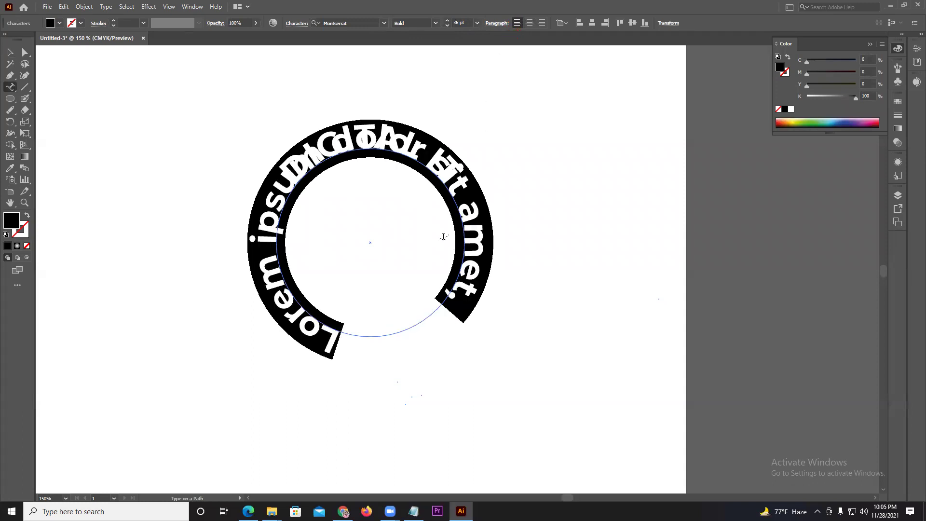
pyautogui.write('IN')
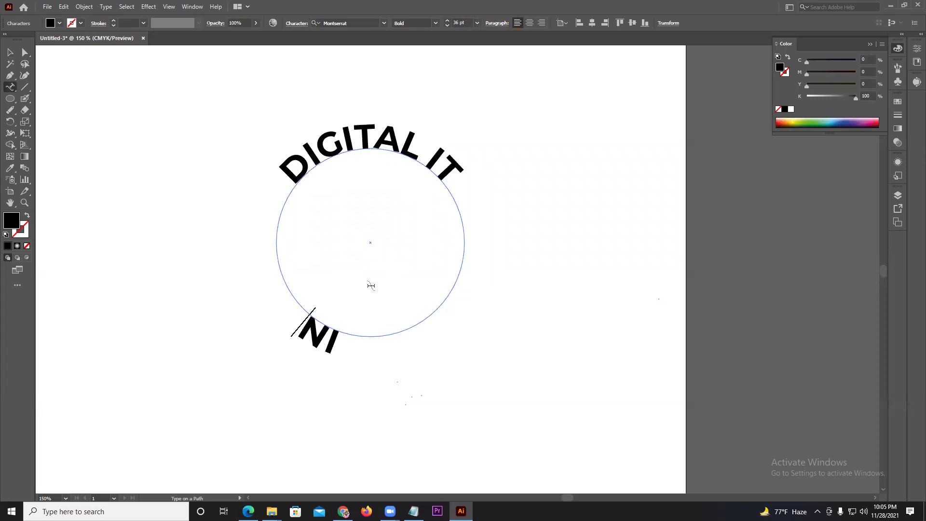
pyautogui.write('STIT')
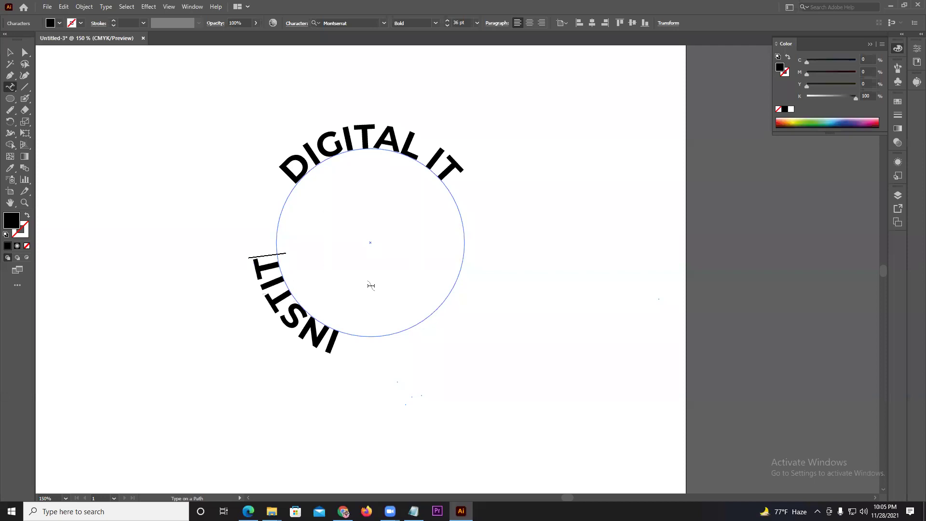
pyautogui.write('UTE')
pyautogui.click(11, 52)
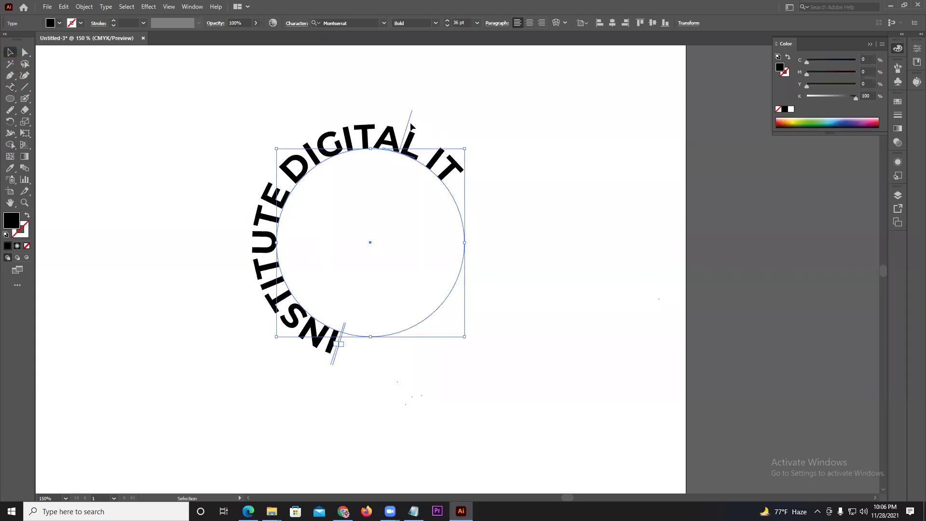
# Slide INSTITUTE's brackets round to the circle's bottom and centre-align it
pyautogui.moveTo(409, 121)
pyautogui.mouseDown()
pyautogui.moveTo(286, 230)
pyautogui.moveTo(286, 286)
pyautogui.moveTo(310, 275)
pyautogui.moveTo(192, 208)
pyautogui.moveTo(258, 351)
pyautogui.moveTo(443, 378)
pyautogui.moveTo(482, 328)
pyautogui.mouseUp()
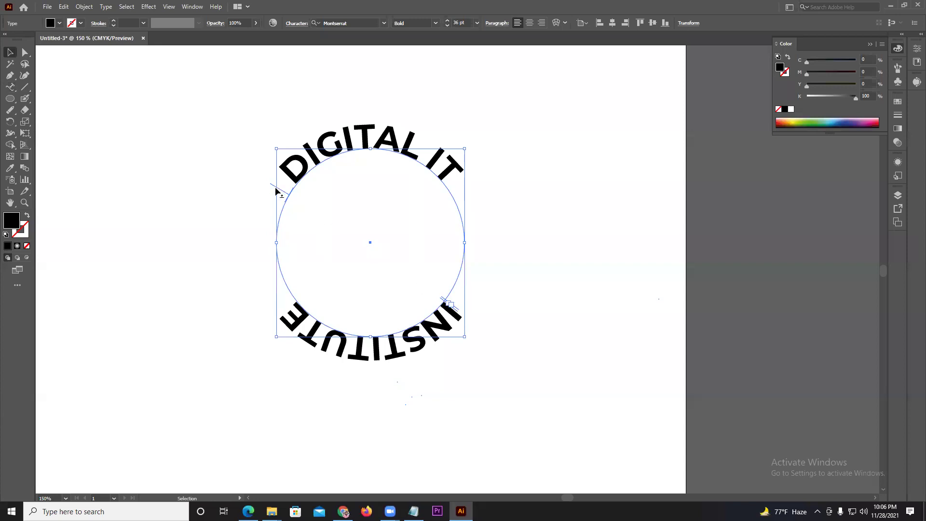
pyautogui.moveTo(280, 193); pyautogui.dragTo(292, 208)
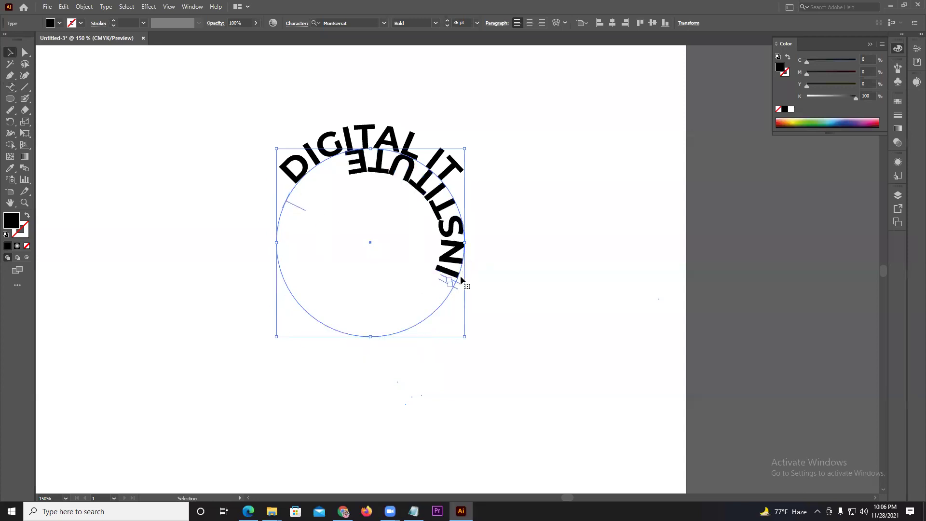
pyautogui.moveTo(439, 280); pyautogui.dragTo(448, 286)
pyautogui.moveTo(440, 279); pyautogui.dragTo(281, 246)
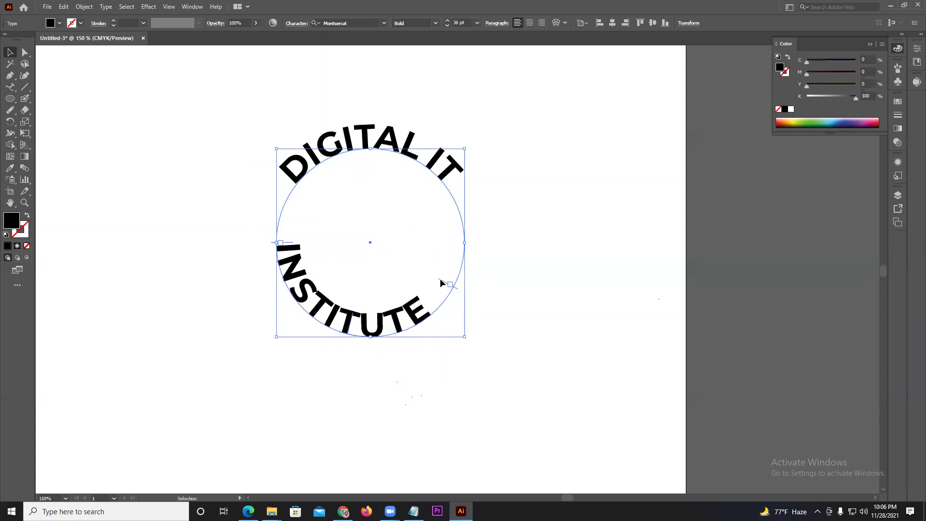
pyautogui.moveTo(440, 279); pyautogui.dragTo(462, 244)
pyautogui.click(529, 23)
pyautogui.click(540, 222)
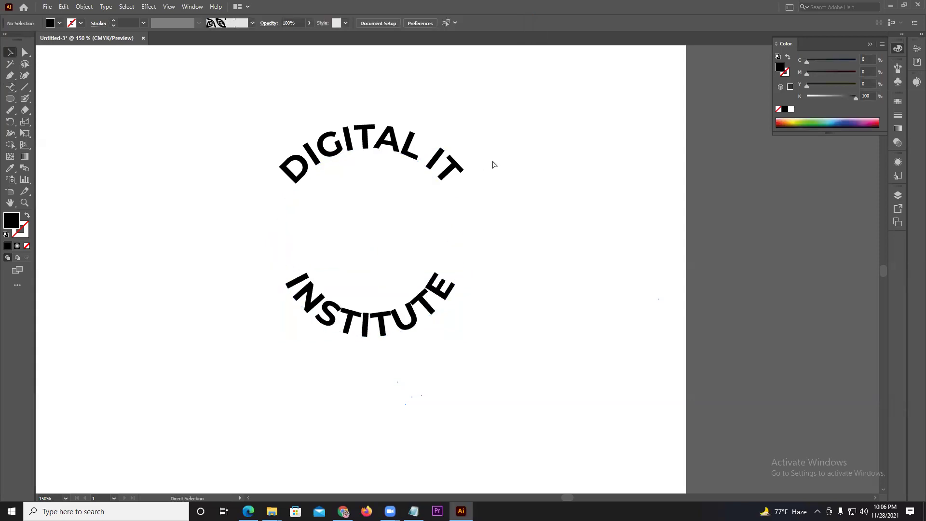
# Try enlarging the circle, undo the resize, and reselect the curved text
pyautogui.click(452, 170)
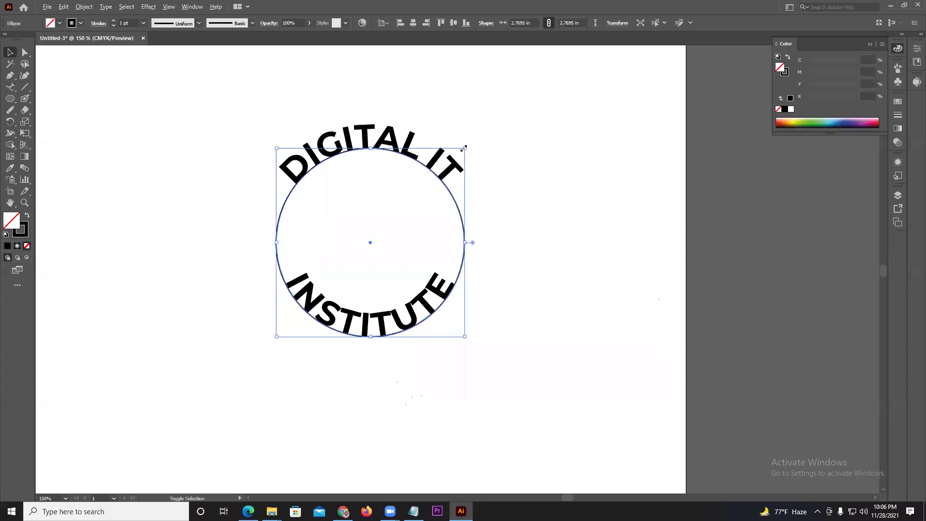
pyautogui.moveTo(463, 148); pyautogui.dragTo(504, 122)
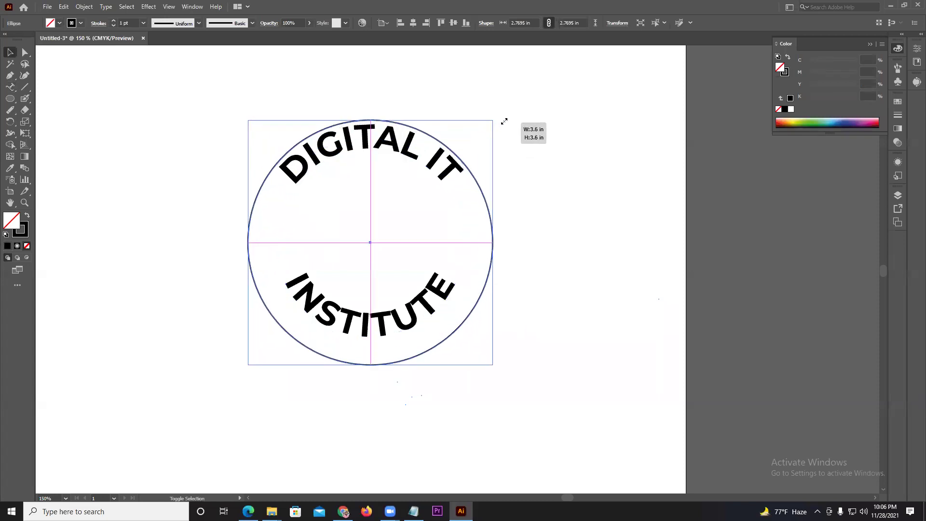
pyautogui.moveTo(504, 121); pyautogui.dragTo(502, 120)
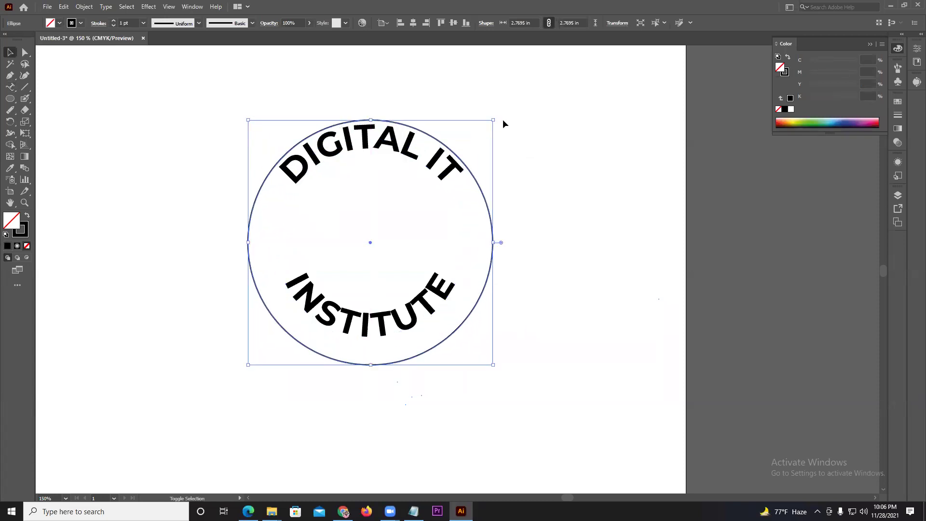
pyautogui.hotkey('ctrl', 'z')
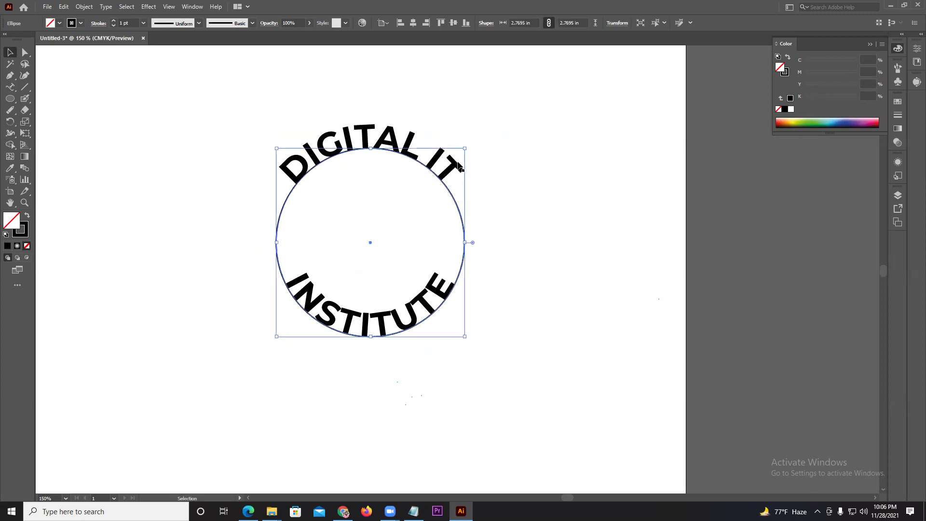
pyautogui.click(446, 170)
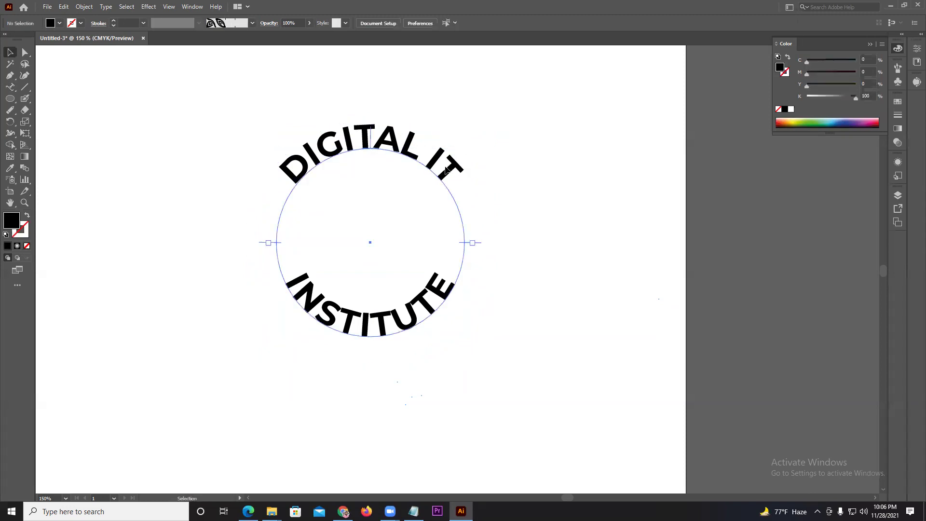
pyautogui.click(549, 252)
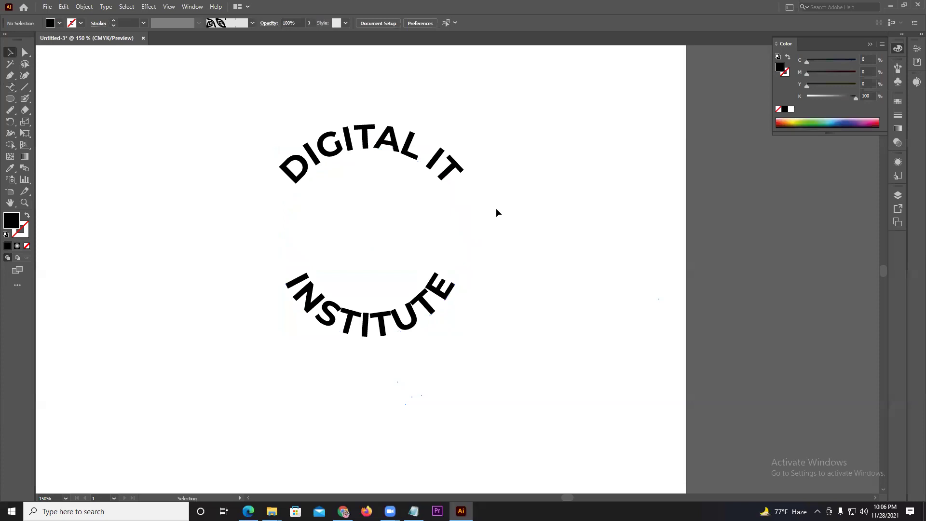
pyautogui.click(451, 184)
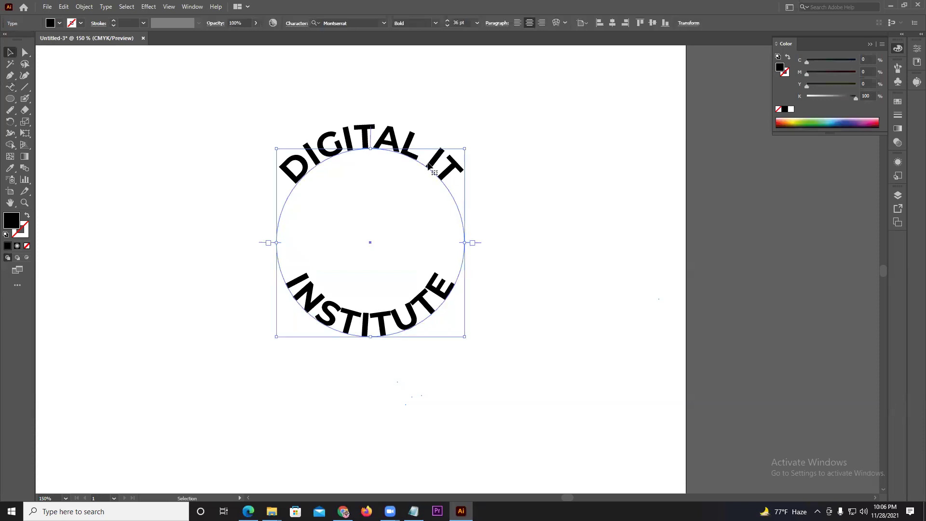
# Set DIGITAL IT's Type on a Path Options Align to Path to Center
pyautogui.click(112, 7)
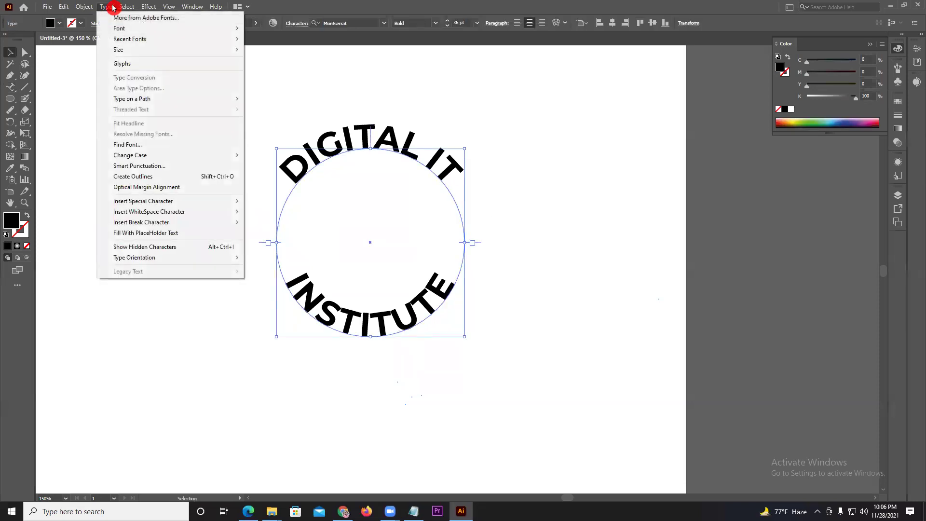
pyautogui.click(120, 101)
pyautogui.moveTo(132, 98)
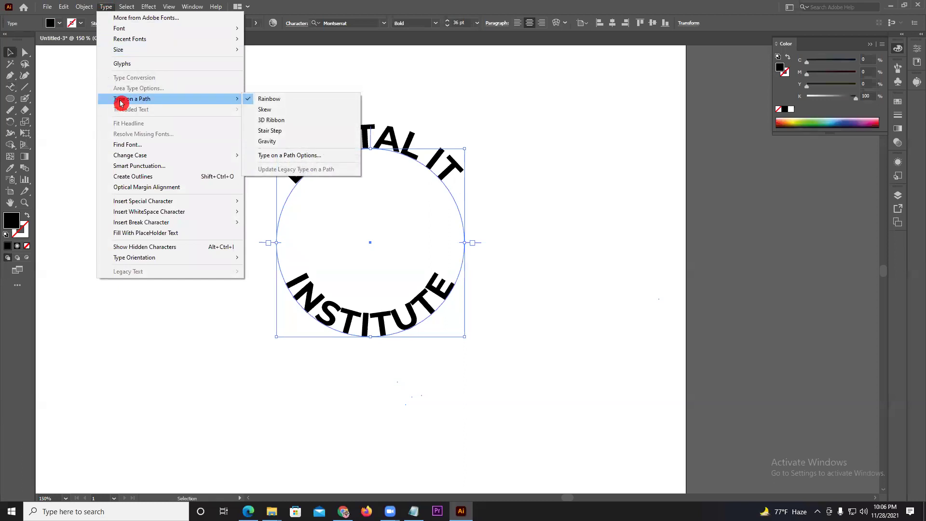
pyautogui.click(288, 155)
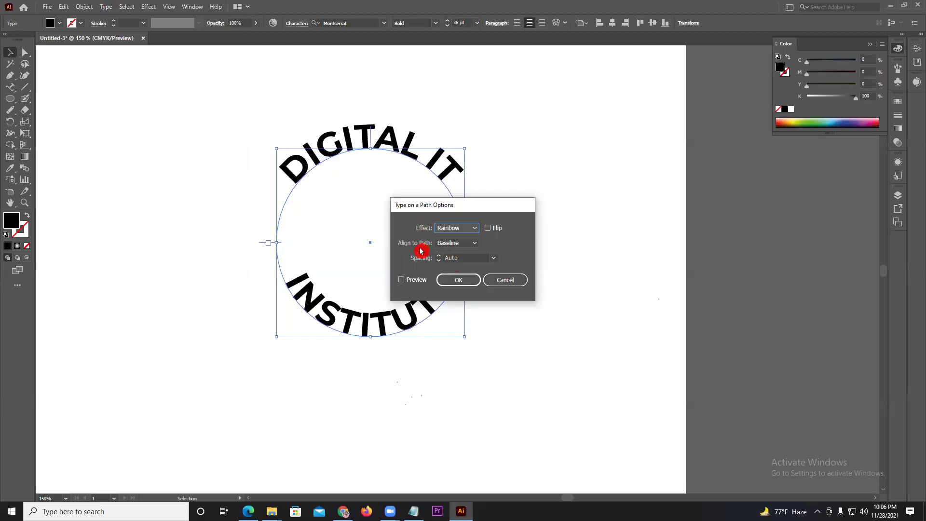
pyautogui.click(440, 250)
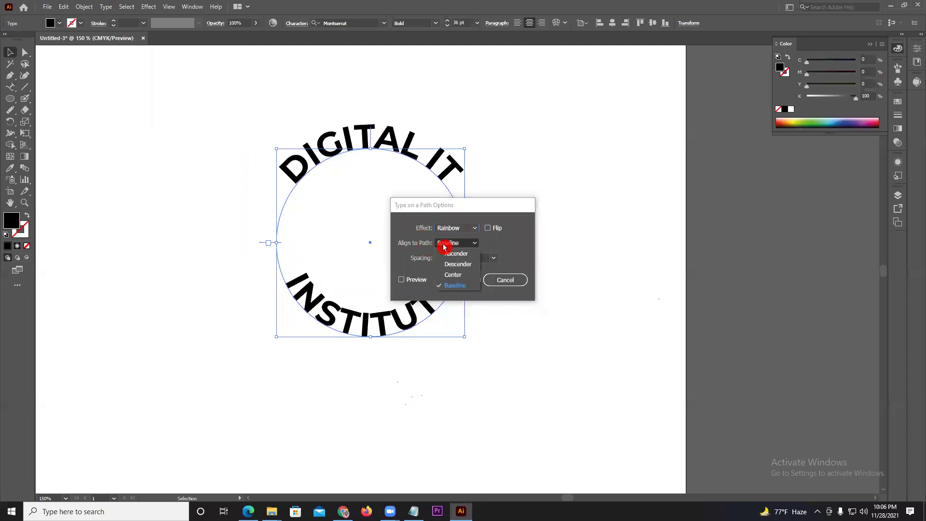
pyautogui.click(456, 278)
pyautogui.click(406, 279)
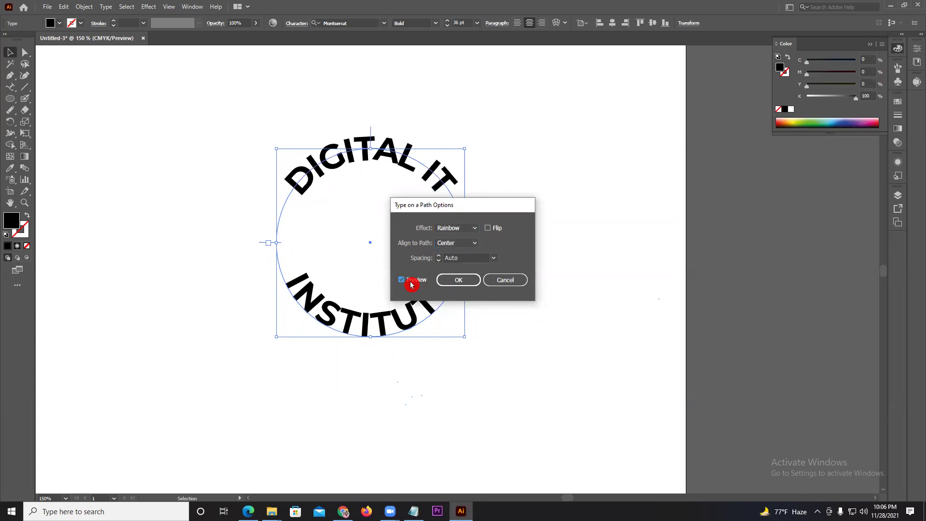
pyautogui.click(456, 280)
pyautogui.click(512, 292)
# Set INSTITUTE's Type on a Path Options to Rainbow with Align to Path Center
pyautogui.click(427, 313)
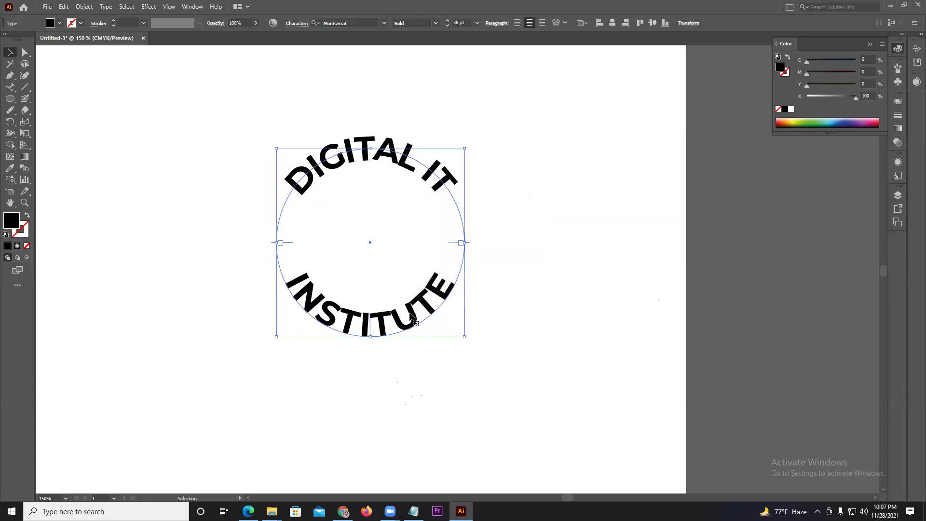
pyautogui.click(105, 8)
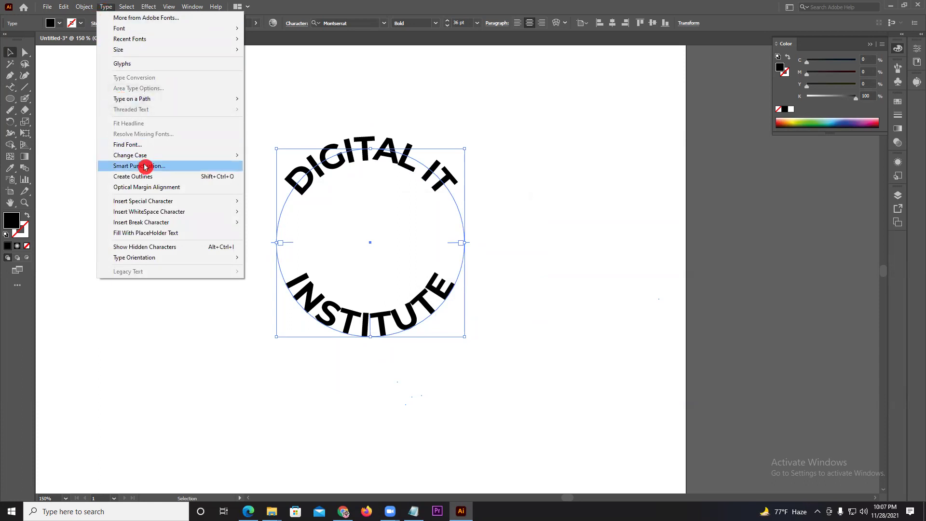
pyautogui.moveTo(132, 98)
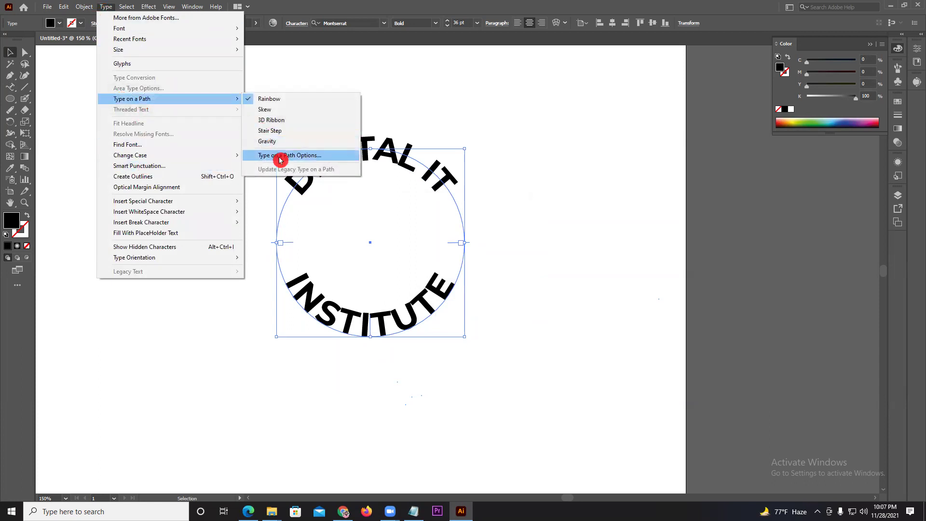
pyautogui.click(280, 160)
pyautogui.click(440, 229)
pyautogui.click(443, 231)
pyautogui.click(454, 243)
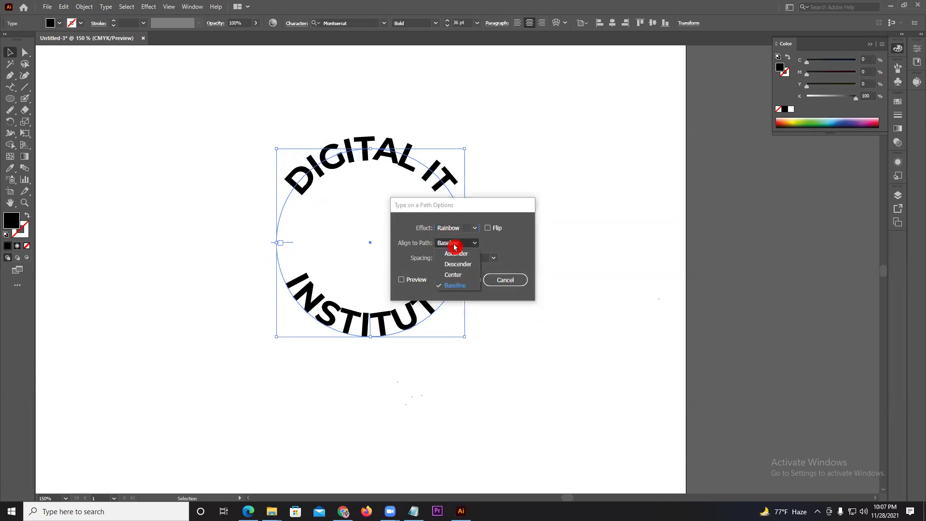
pyautogui.click(453, 269)
pyautogui.click(414, 280)
pyautogui.click(458, 281)
pyautogui.click(508, 274)
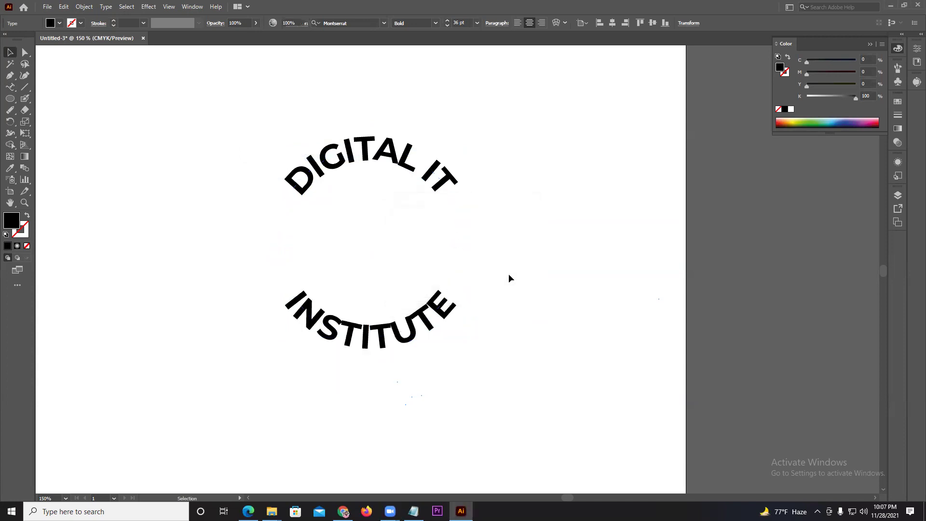
# Raise the curved text's font size to about 42 pt and deselect
pyautogui.click(434, 186)
pyautogui.click(444, 18)
pyautogui.click(448, 22)
pyautogui.click(448, 22)
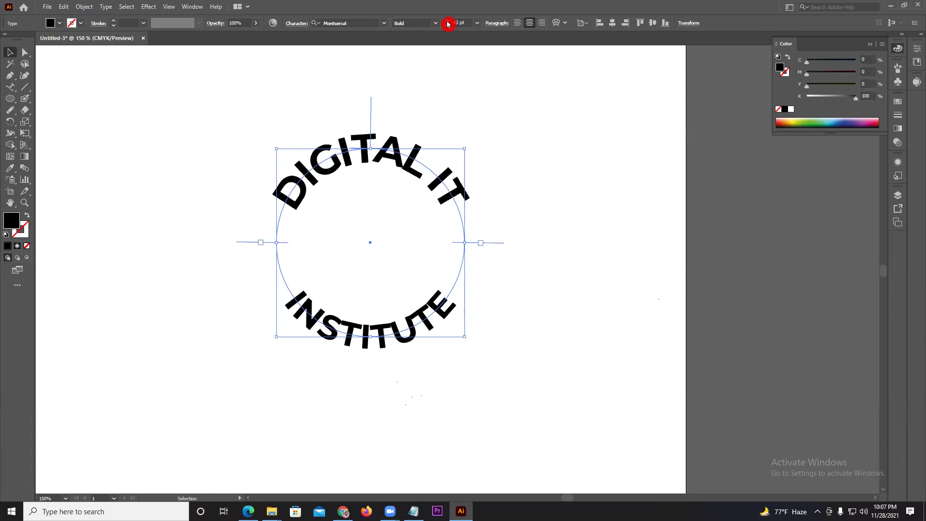
pyautogui.click(454, 22)
pyautogui.click(448, 21)
pyautogui.click(448, 20)
pyautogui.click(447, 21)
pyautogui.click(447, 21)
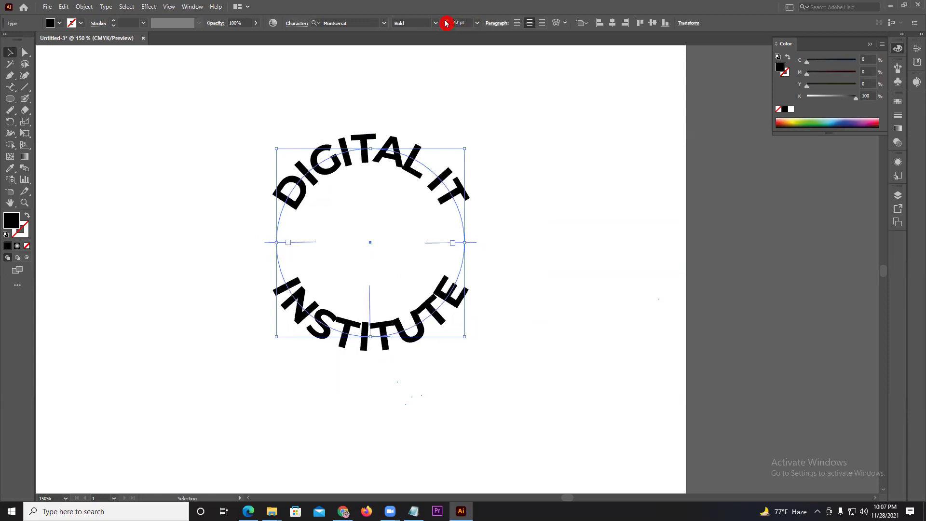
pyautogui.click(521, 163)
pyautogui.click(466, 192)
pyautogui.click(492, 259)
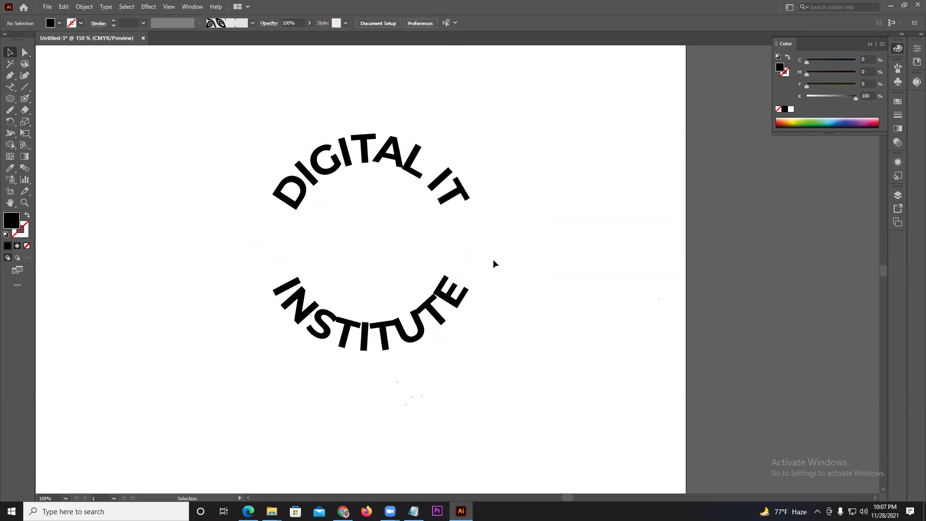
# Enlarge the circle into an outer ring with a 3 pt stroke
pyautogui.click(468, 293)
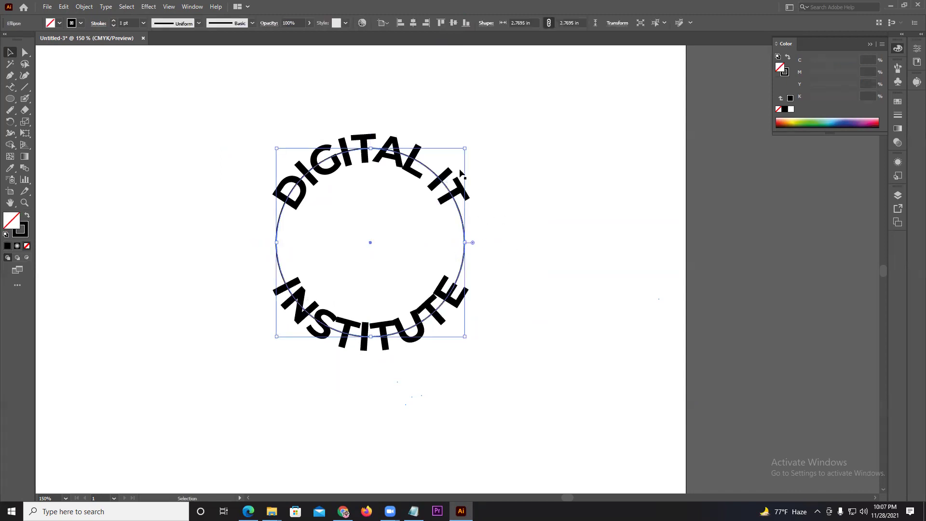
pyautogui.moveTo(465, 148); pyautogui.dragTo(487, 127)
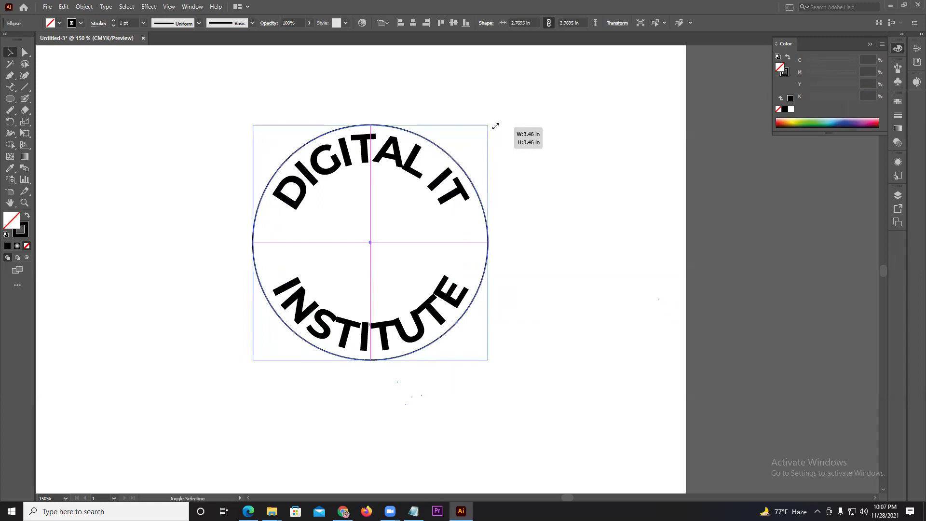
pyautogui.click(122, 19)
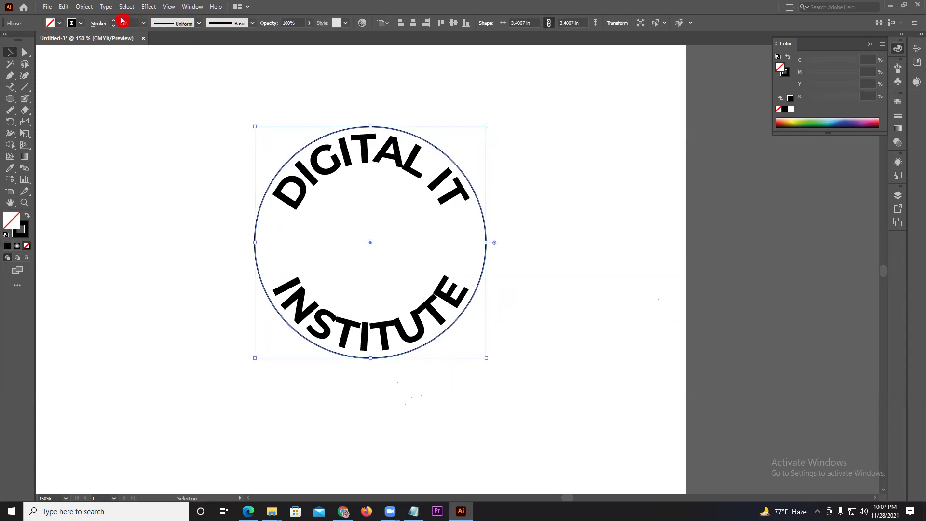
pyautogui.click(114, 20)
pyautogui.click(511, 114)
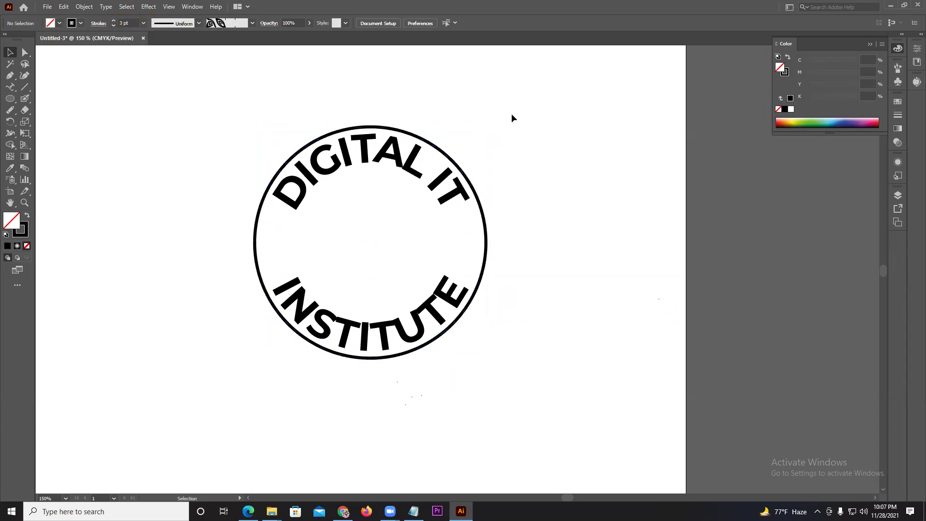
# Paste a circle copy and shrink it into an inner ring with a 3 pt stroke
pyautogui.hotkey('ctrl', 'z')
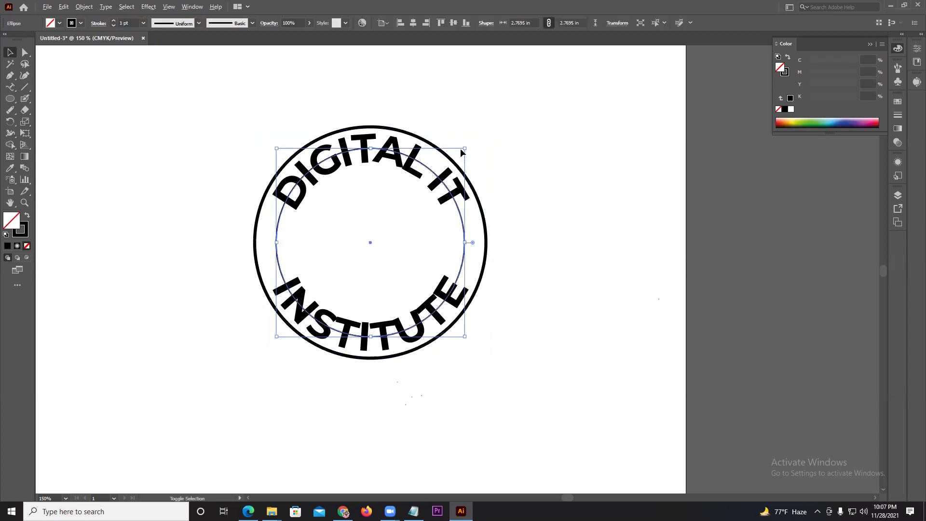
pyautogui.moveTo(464, 145); pyautogui.dragTo(446, 166)
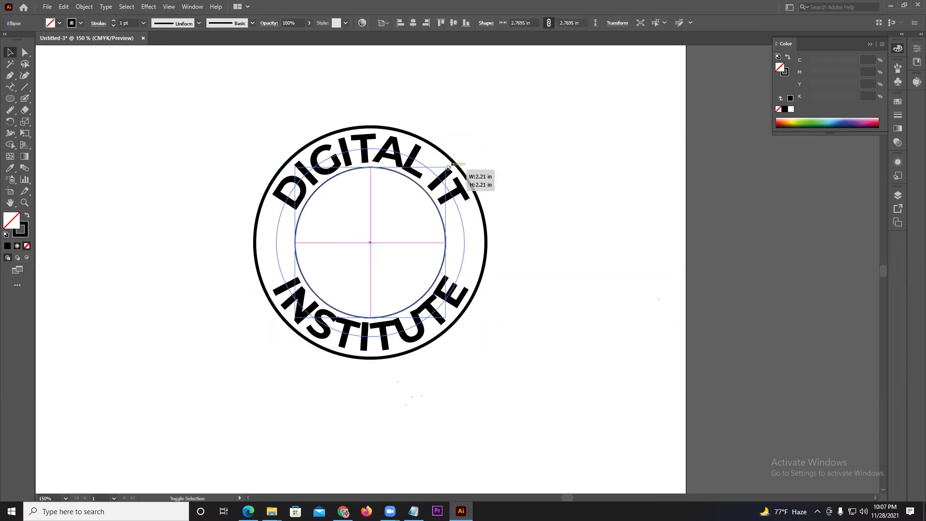
pyautogui.click(114, 22)
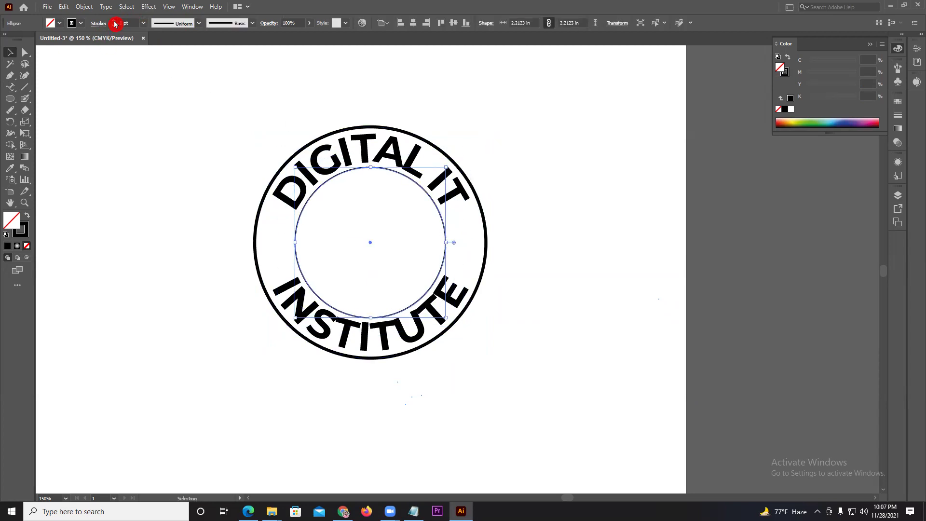
pyautogui.click(115, 23)
pyautogui.click(156, 116)
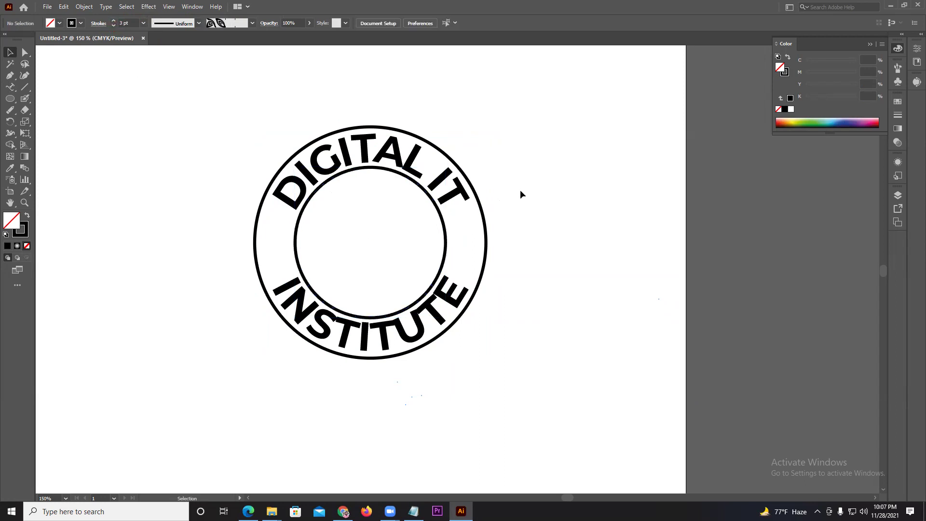
# Change the curved text weight from Bold to Montserrat Medium
pyautogui.scroll(-3, 520, 190)
pyautogui.scroll(3, 526, 236)
pyautogui.click(464, 154)
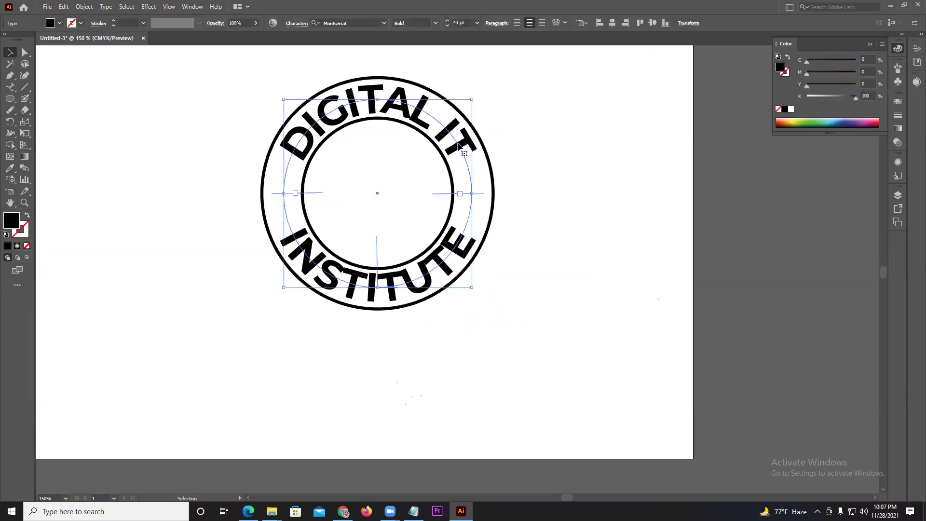
pyautogui.click(435, 23)
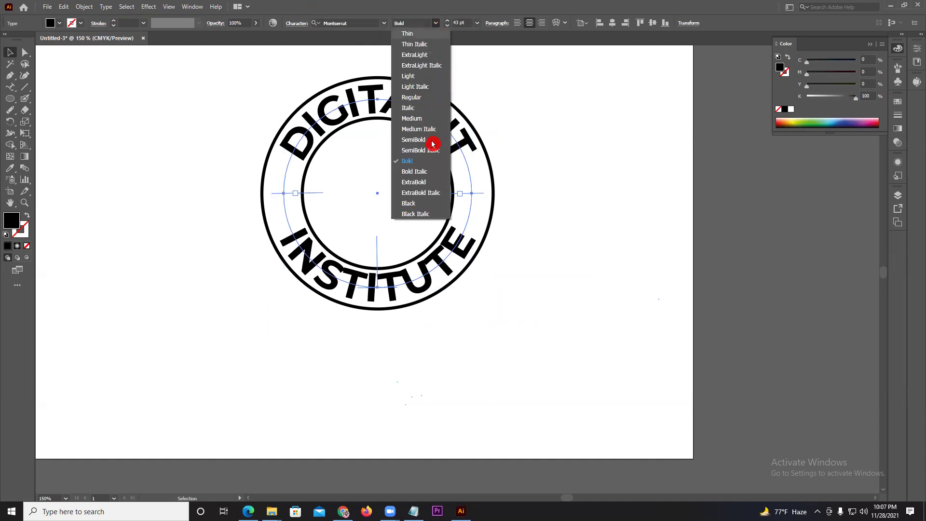
pyautogui.click(425, 140)
pyautogui.hotkey('ctrl', 'z')
pyautogui.click(435, 23)
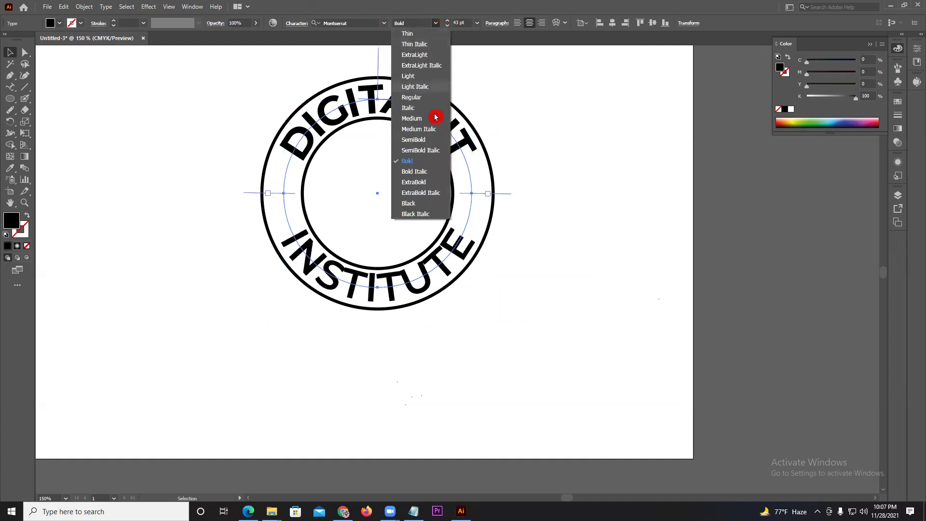
pyautogui.click(435, 118)
pyautogui.click(72, 126)
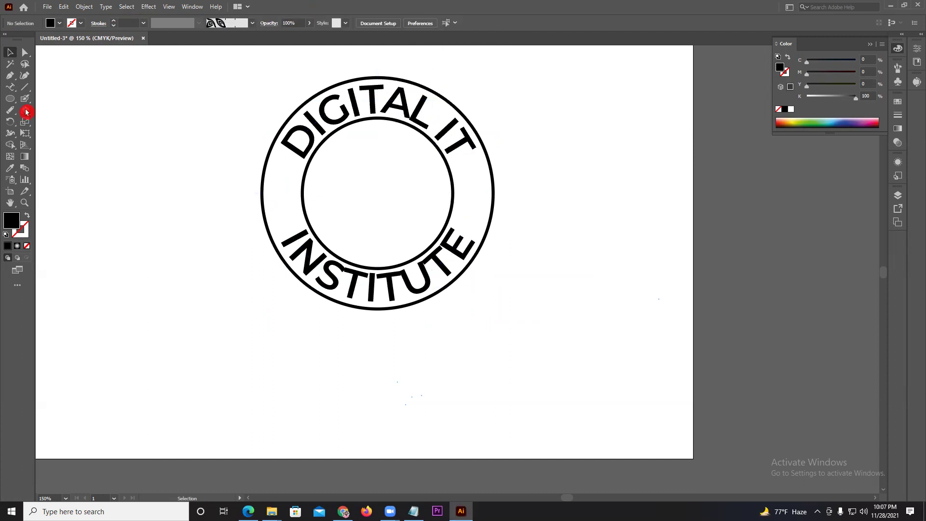
# Draw a small star on the ring's left and copy it across to the right
pyautogui.moveTo(10, 98); pyautogui.dragTo(43, 134)
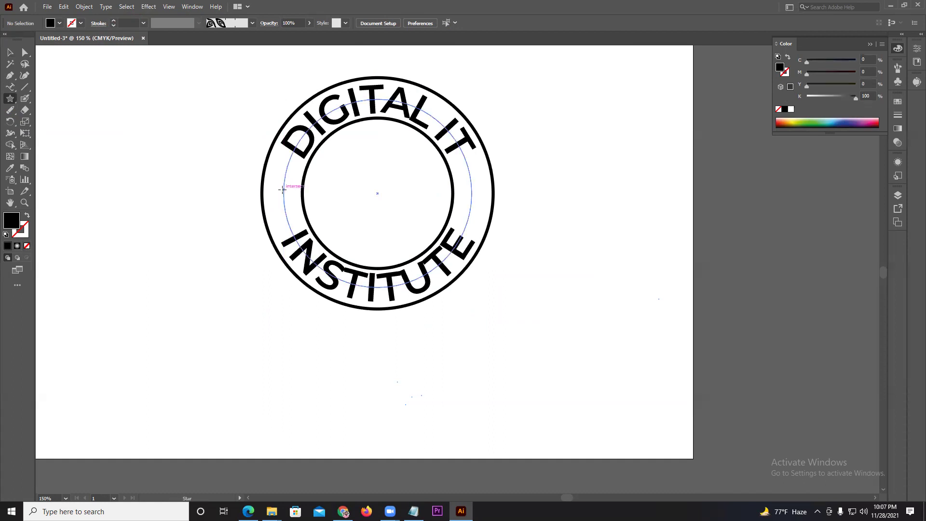
pyautogui.moveTo(283, 190); pyautogui.dragTo(288, 203)
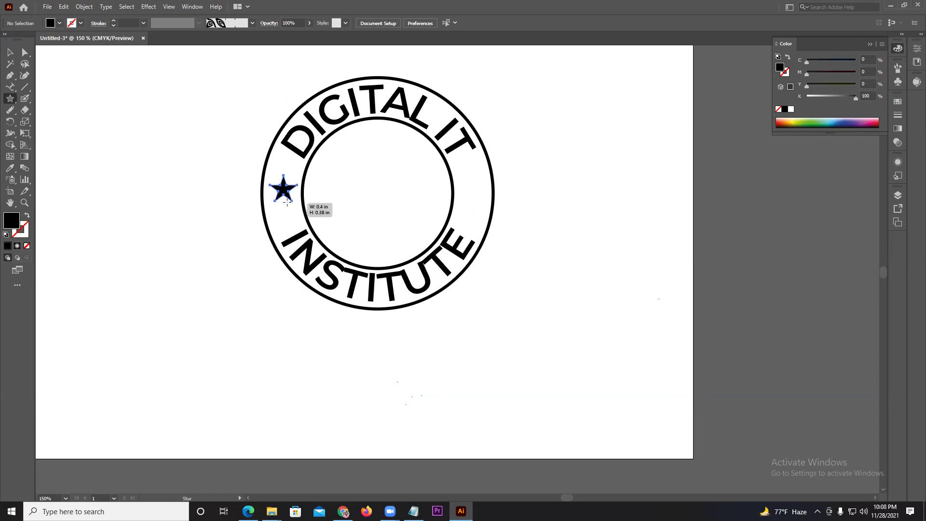
pyautogui.click(10, 53)
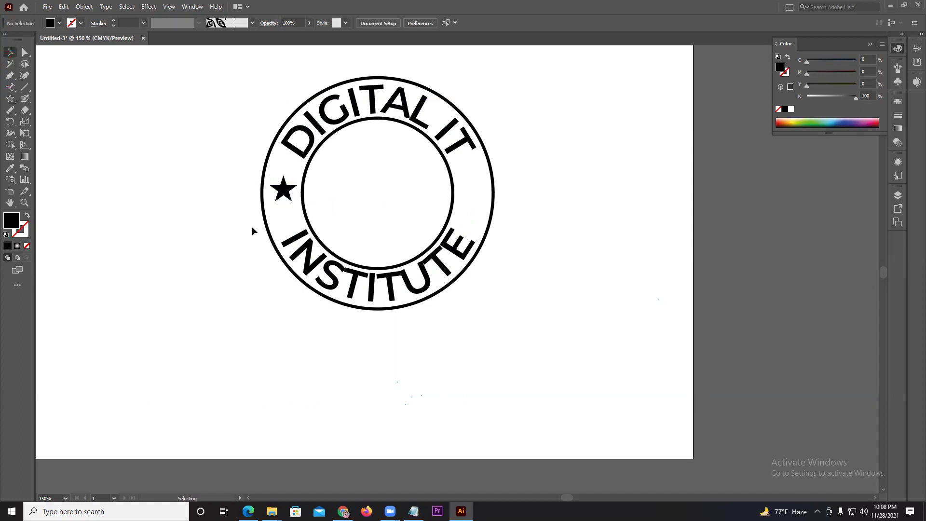
pyautogui.moveTo(283, 189)
pyautogui.mouseDown()
pyautogui.moveTo(473, 193)
pyautogui.moveTo(379, 192)
pyautogui.moveTo(436, 140)
pyautogui.moveTo(396, 173)
pyautogui.moveTo(388, 202)
pyautogui.moveTo(378, 192)
pyautogui.mouseUp()
# Enlarge the central star and move the whole badge off the artboard to the right
pyautogui.click(408, 175)
pyautogui.click(363, 178)
pyautogui.scroll(-2, 363, 179)
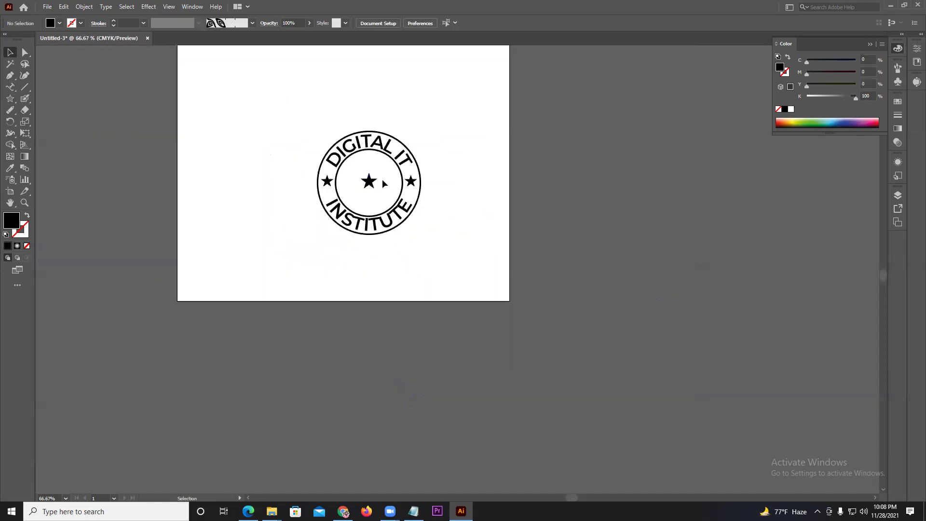
pyautogui.click(370, 181)
pyautogui.moveTo(377, 174); pyautogui.dragTo(389, 163)
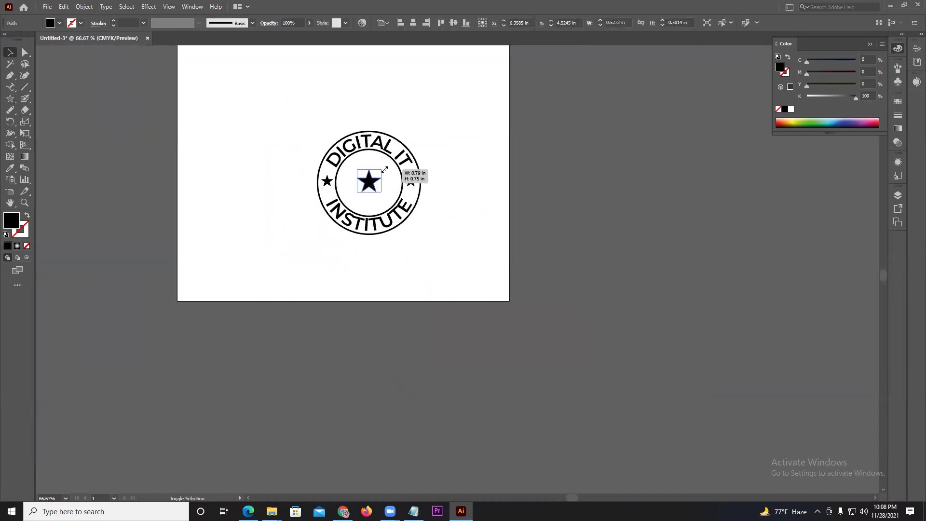
pyautogui.hotkey('ctrl', 'a')
pyautogui.moveTo(327, 182); pyautogui.dragTo(529, 182)
# Select the whole badge and Alt-drag a copy to the right
pyautogui.click(525, 128)
pyautogui.scroll(2, 673, 131)
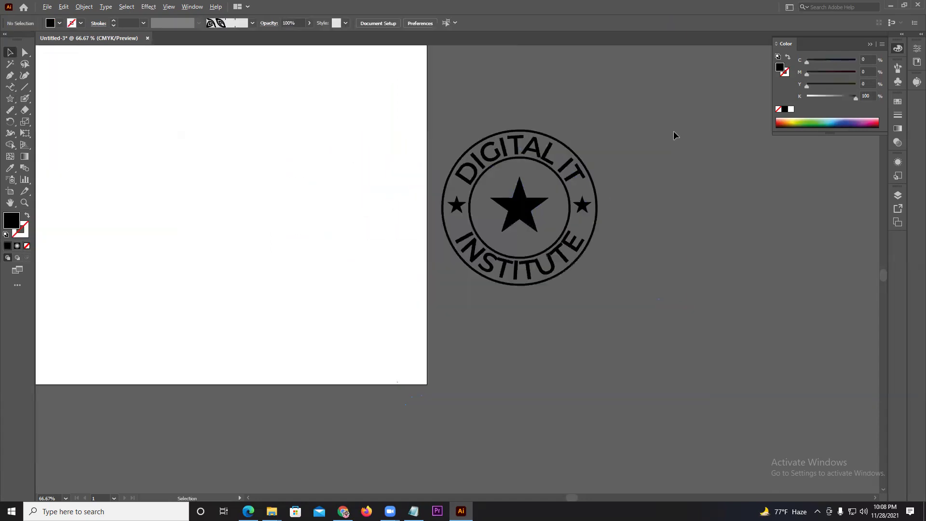
pyautogui.hotkey('ctrl', 'a')
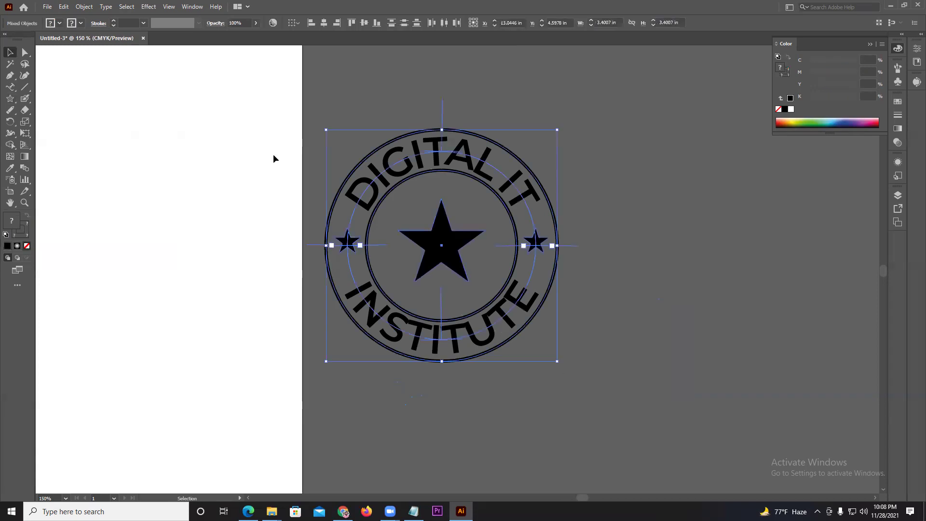
pyautogui.click(84, 7)
pyautogui.click(464, 118)
pyautogui.hotkey('ctrl', 'a')
pyautogui.moveTo(383, 199); pyautogui.dragTo(688, 199)
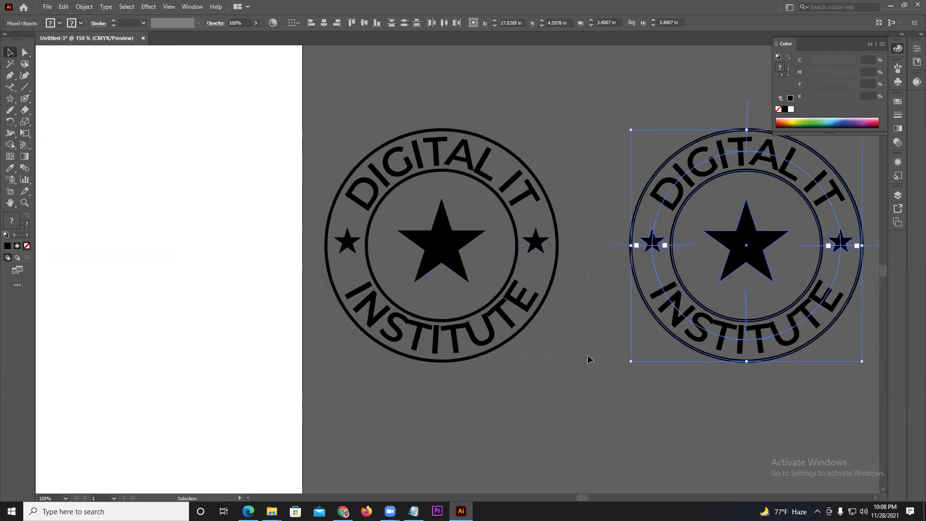
# Scale the left badge down to a small version, then select the full-size one
pyautogui.click(533, 320)
pyautogui.moveTo(558, 130); pyautogui.dragTo(476, 226)
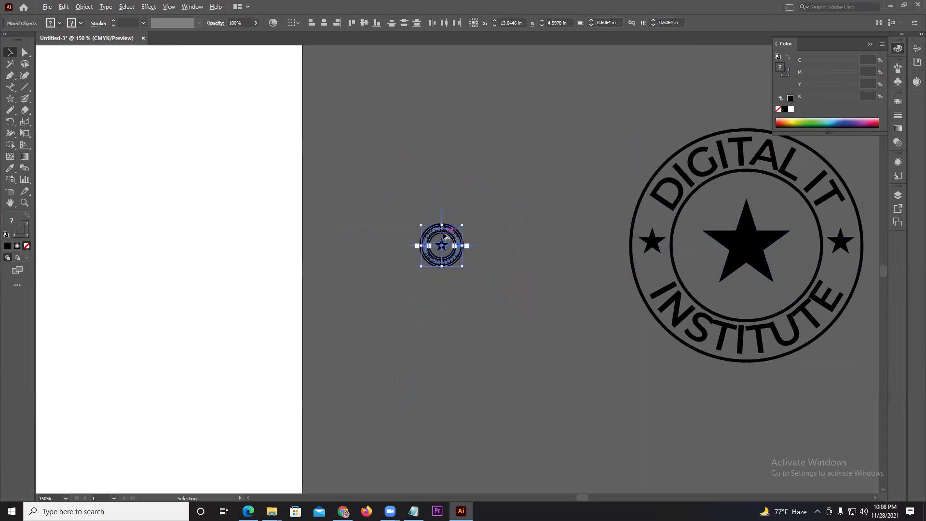
pyautogui.scroll(8, 446, 244)
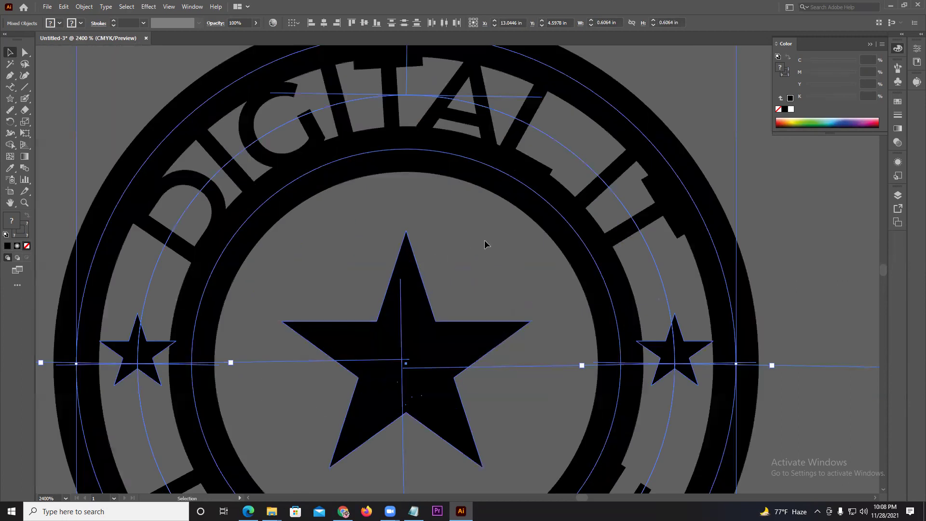
pyautogui.click(484, 245)
pyautogui.scroll(-3, 485, 245)
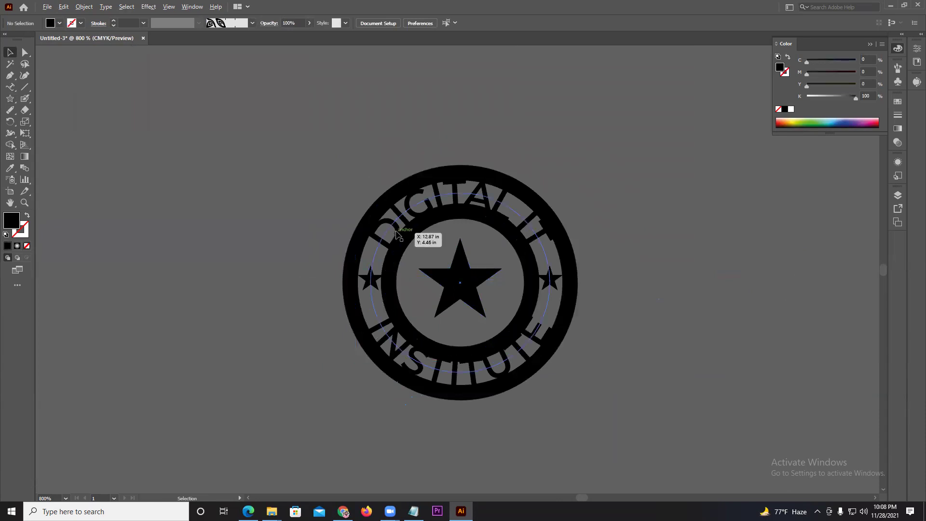
pyautogui.scroll(-5, 396, 235)
pyautogui.hscroll(5, 454, 268)
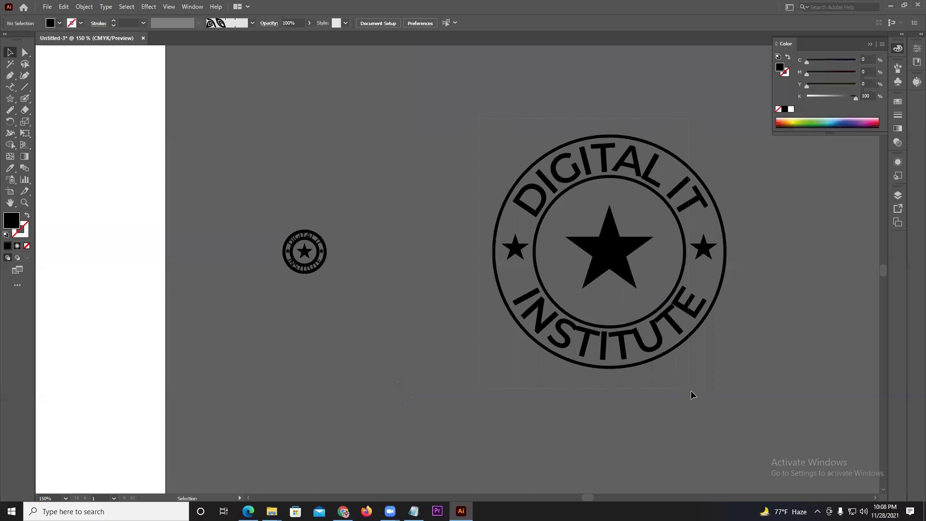
pyautogui.moveTo(691, 390); pyautogui.dragTo(695, 392)
# Expand the full-size badge into plain outlines
pyautogui.click(85, 6)
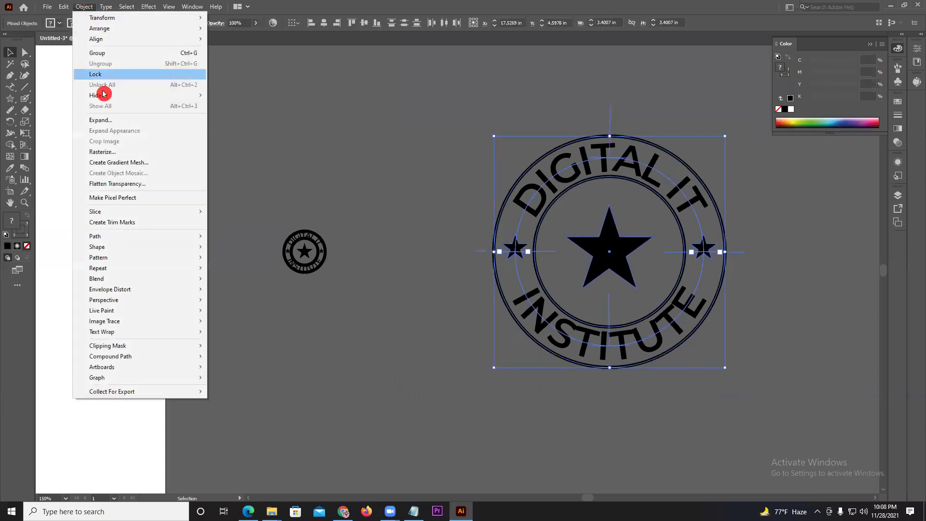
pyautogui.click(100, 120)
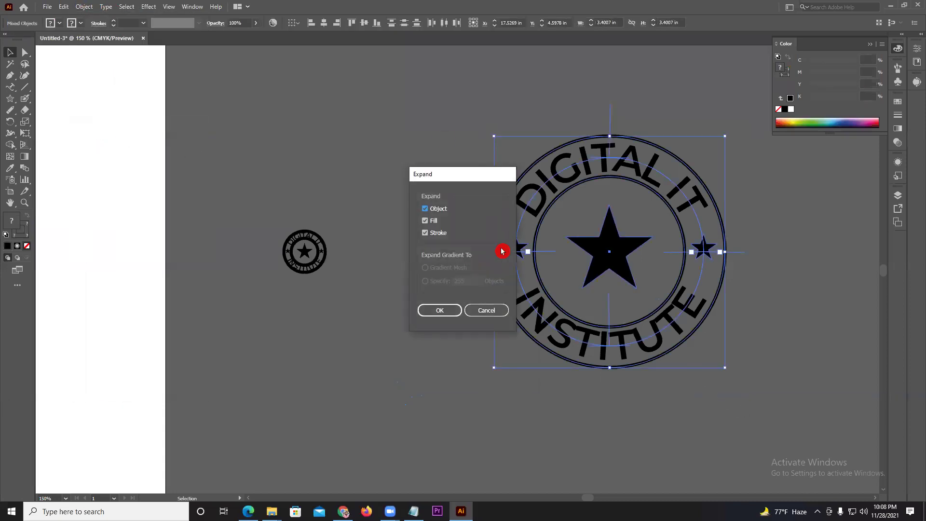
pyautogui.click(454, 316)
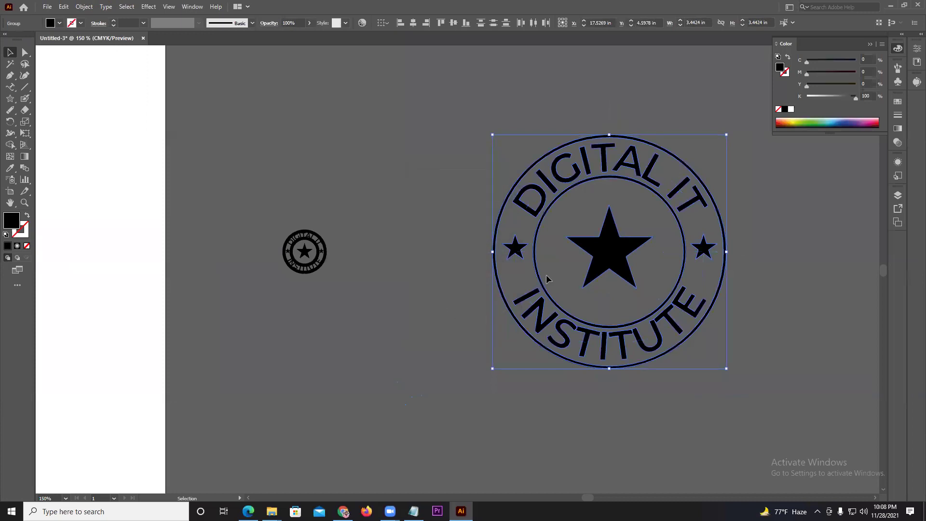
# Shrink the expanded badge, center both badges, and scale the left copy to roughly double size
pyautogui.moveTo(727, 134)
pyautogui.mouseDown()
pyautogui.moveTo(626, 239)
pyautogui.moveTo(342, 255)
pyautogui.moveTo(384, 231)
pyautogui.mouseUp()
pyautogui.moveTo(351, 256); pyautogui.dragTo(373, 257)
pyautogui.scroll(4, 347, 236)
pyautogui.click(317, 241)
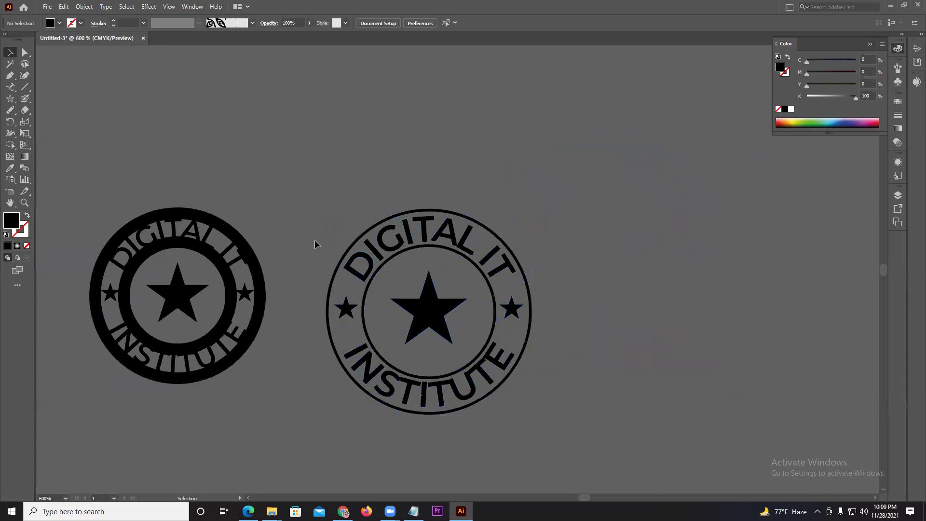
pyautogui.moveTo(322, 240); pyautogui.dragTo(488, 174)
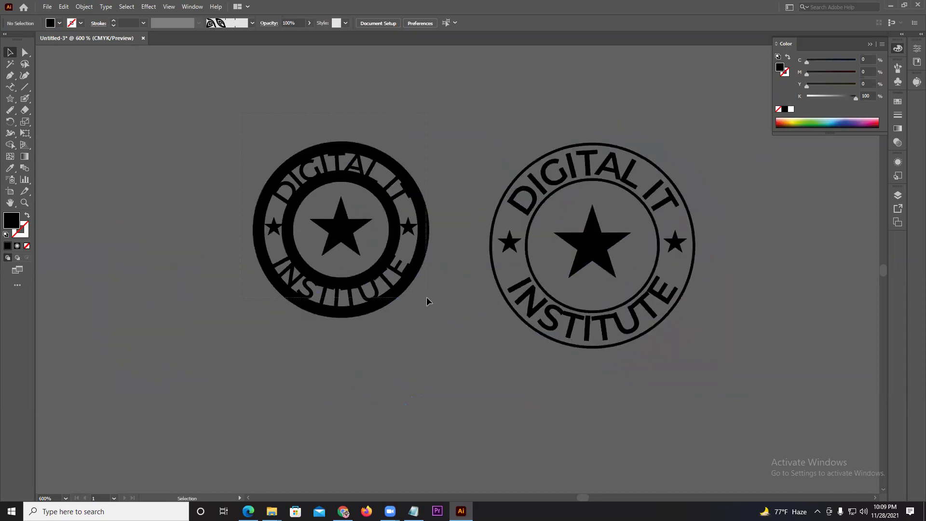
pyautogui.click(421, 260)
pyautogui.moveTo(421, 147)
pyautogui.mouseDown()
pyautogui.moveTo(625, 49)
pyautogui.moveTo(647, 158)
pyautogui.mouseUp()
# Expand the second badge into outlines as well
pyautogui.scroll(-4, 647, 158)
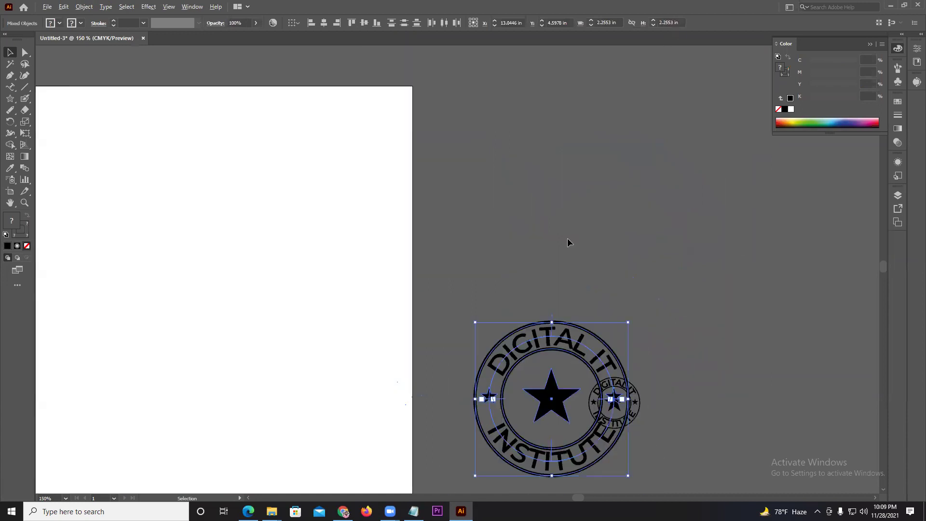
pyautogui.moveTo(591, 314); pyautogui.dragTo(512, 262)
pyautogui.click(84, 7)
pyautogui.click(114, 120)
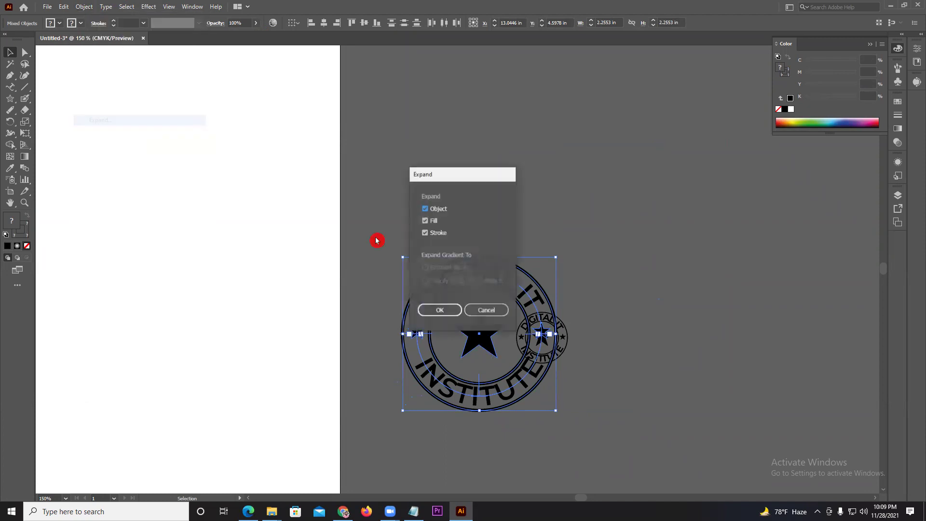
pyautogui.click(443, 309)
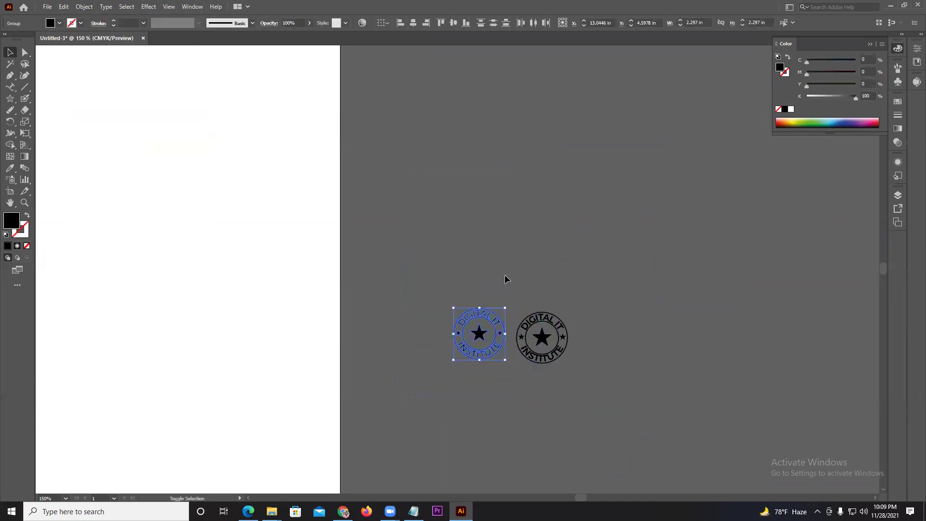
# Select both badges and delete them, leaving the artboard empty
pyautogui.click(505, 277)
pyautogui.scroll(2, 519, 325)
pyautogui.scroll(2, 519, 326)
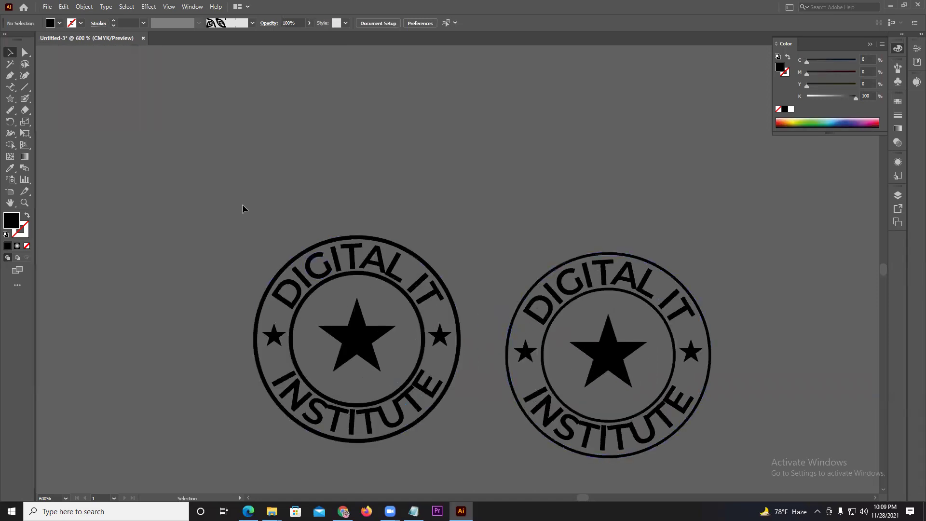
pyautogui.hotkey('ctrl', 'a')
pyautogui.scroll(-3, 733, 444)
pyautogui.scroll(-3, 733, 427)
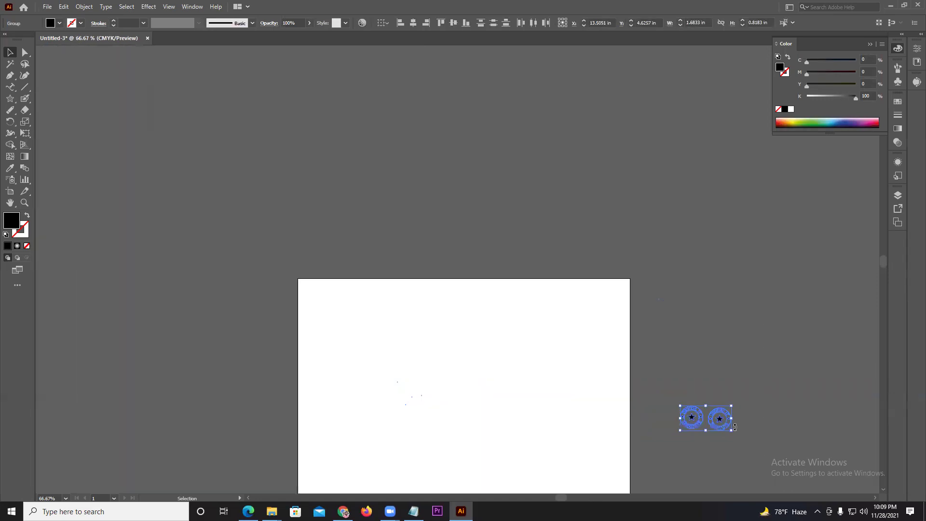
pyautogui.scroll(-2, 714, 289)
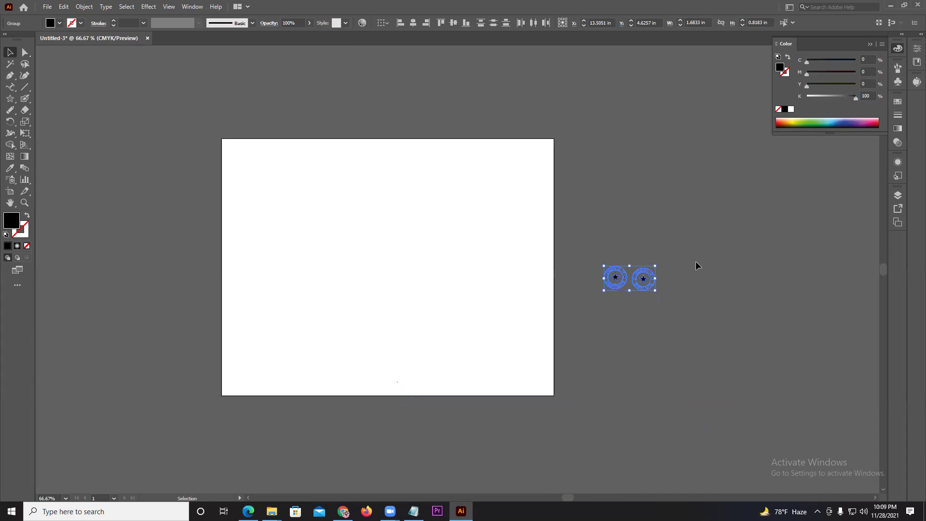
pyautogui.press('Delete')
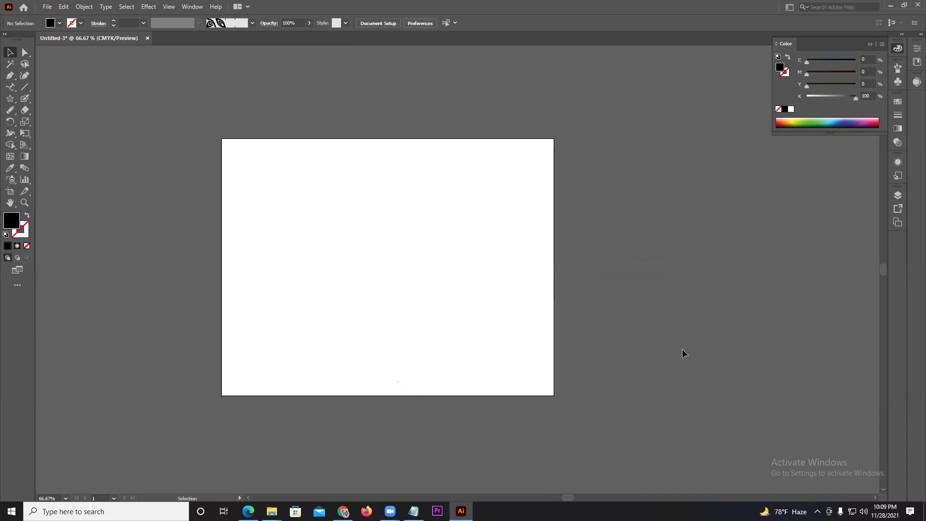
pyautogui.click(394, 510)
# Switch to digital-it-grapic.pdf in Edge, showing the page of drawing tools
pyautogui.click(248, 511)
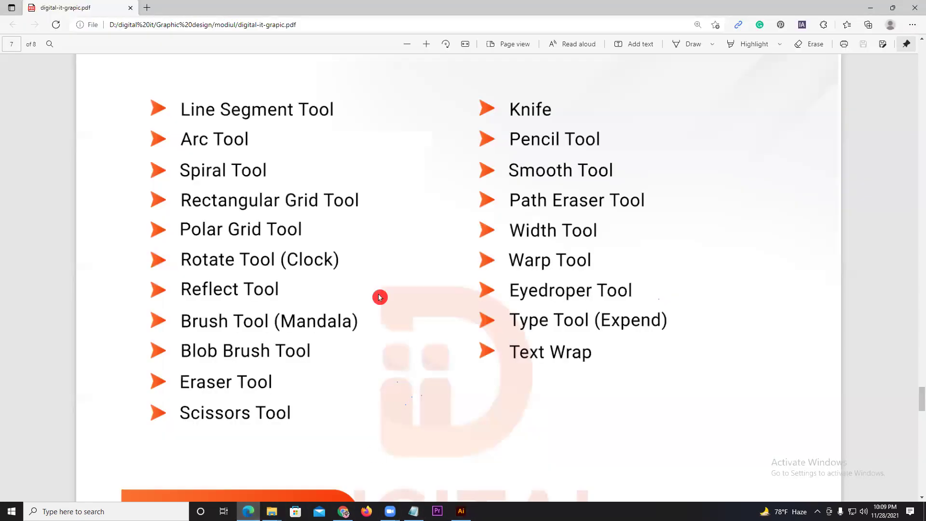